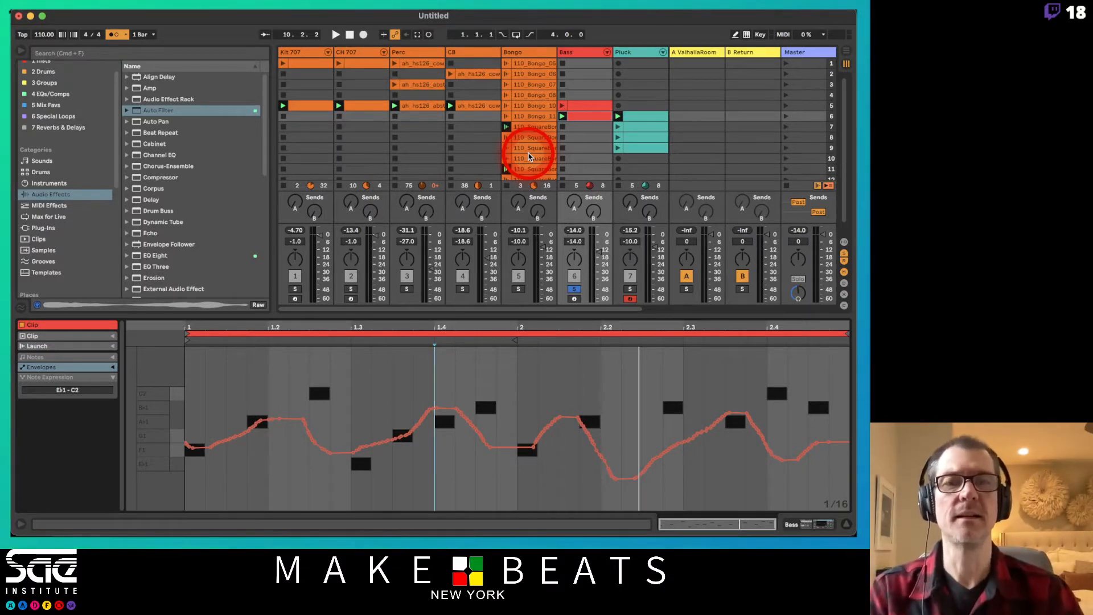
Step: Move the solo from the Bass track to the Bongo track and hide the clip detail view
left_click(521, 114)
left_click(574, 288)
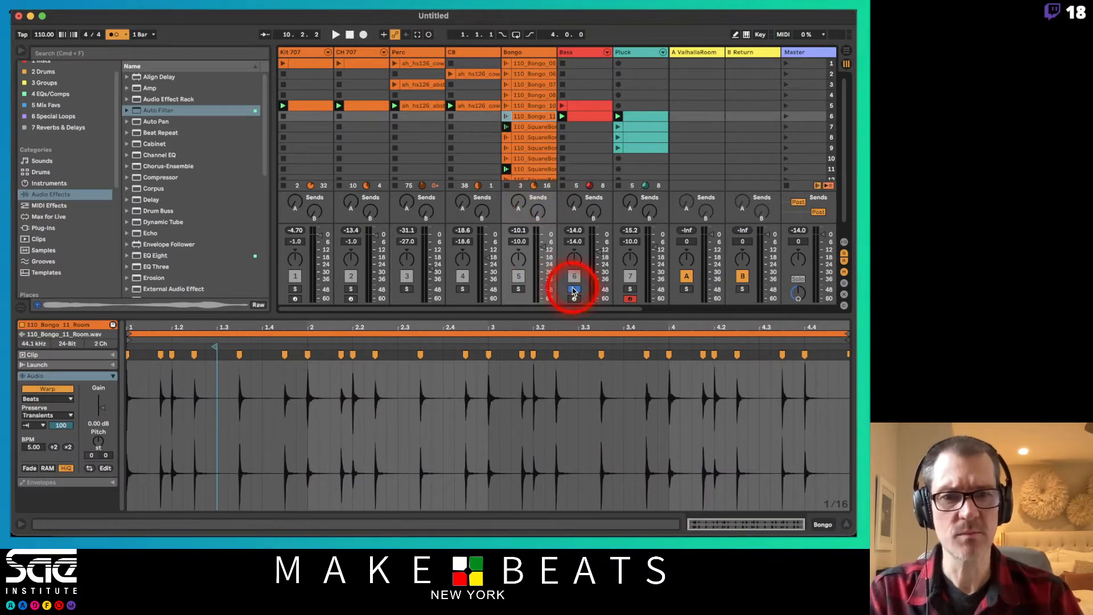
left_click(518, 289)
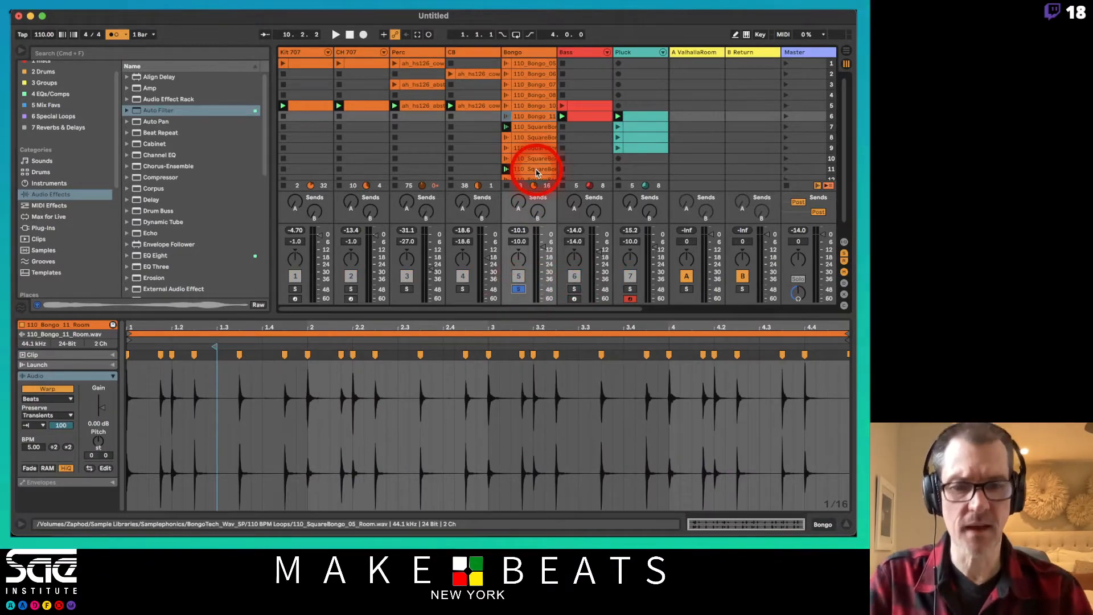
key("super+alt+l")
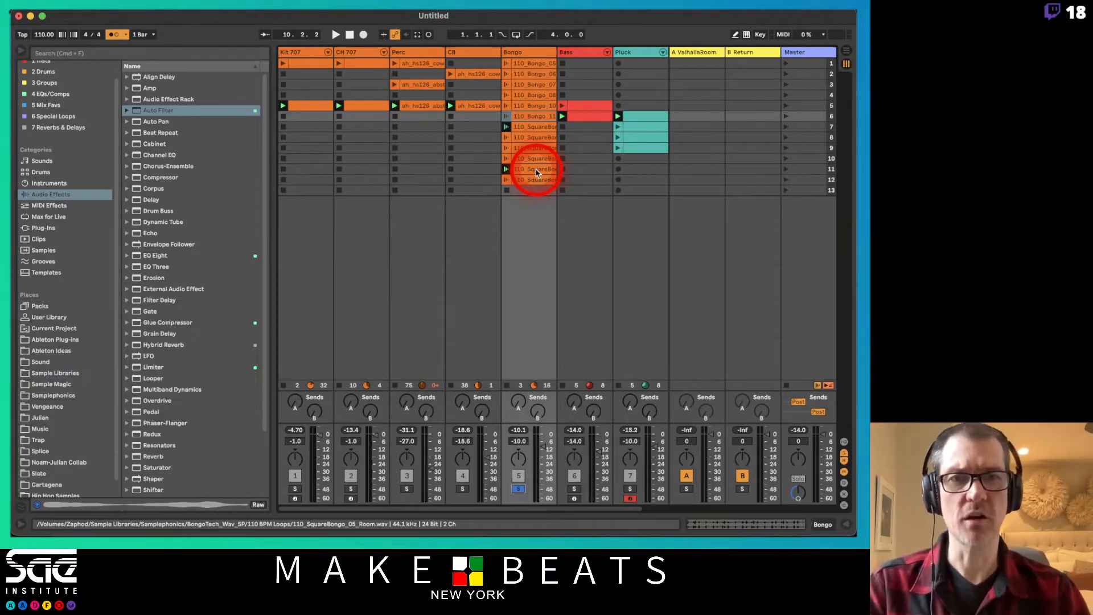
Step: Play several of the Bongo track's loops and turn off the metronome
left_click(519, 65)
left_click(529, 85)
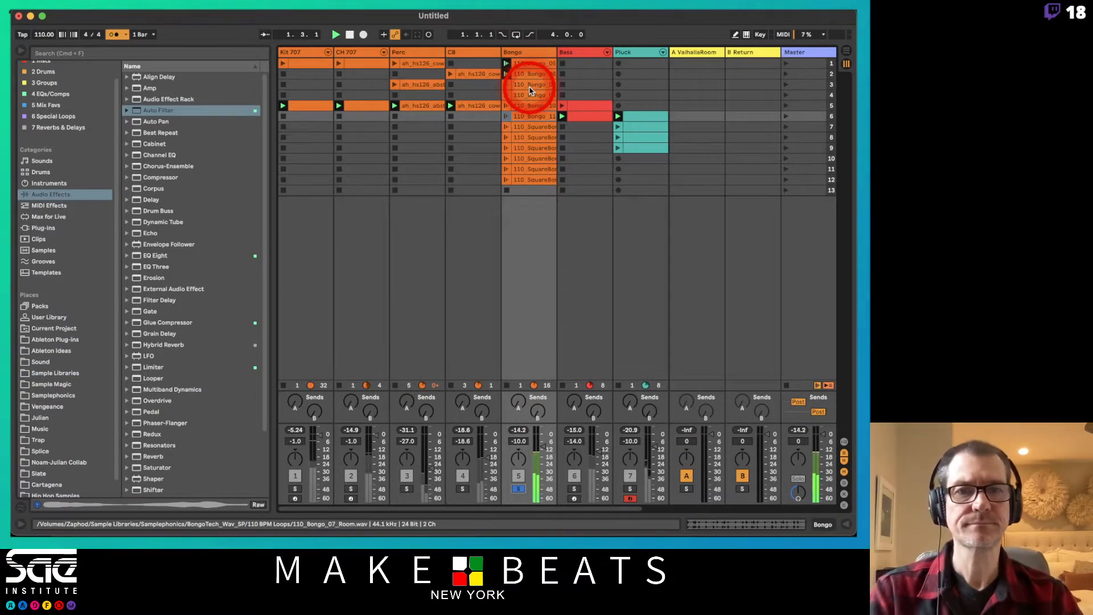
left_click(114, 34)
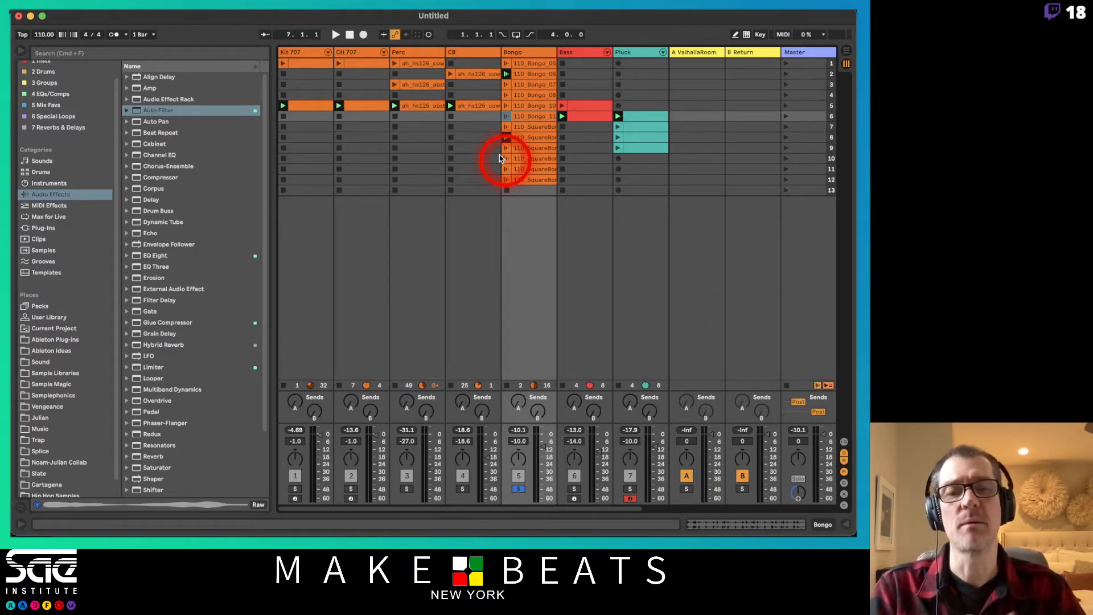
Step: Show the In/Out section and insert a new audio track directly after the Bongo track
key("super+alt+i")
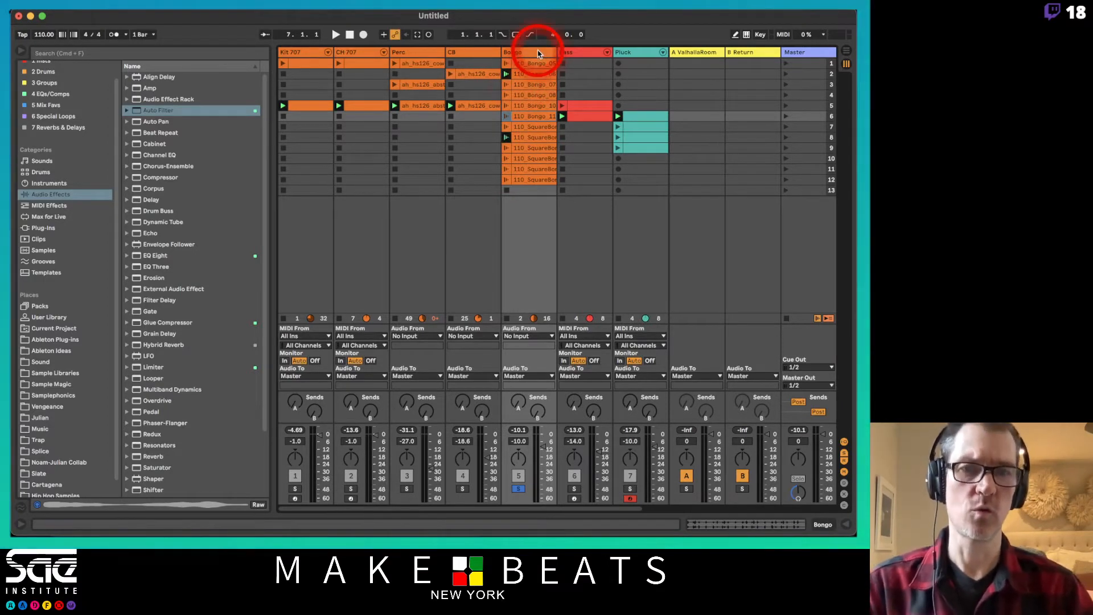
left_click(539, 53)
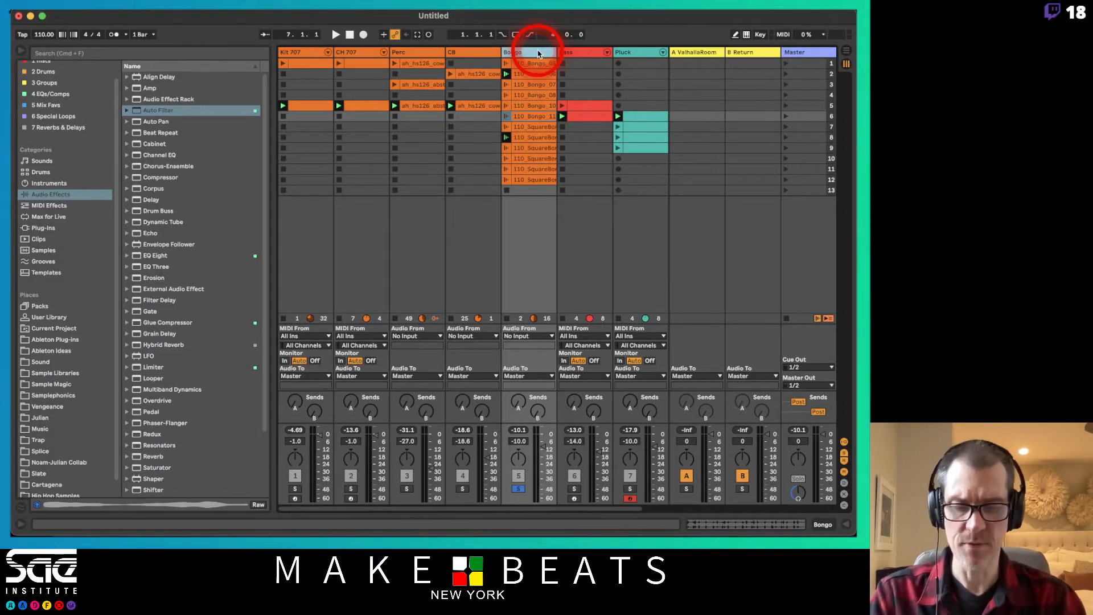
key("super+t")
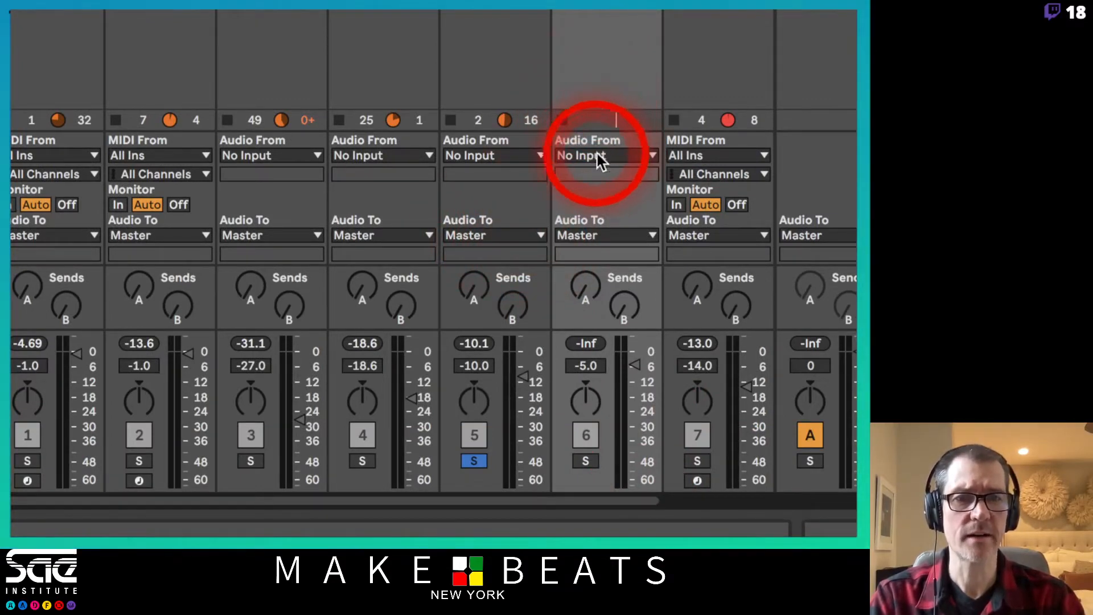
Step: Rename the new audio track "Bongo Lp Bnc"
left_click(516, 88)
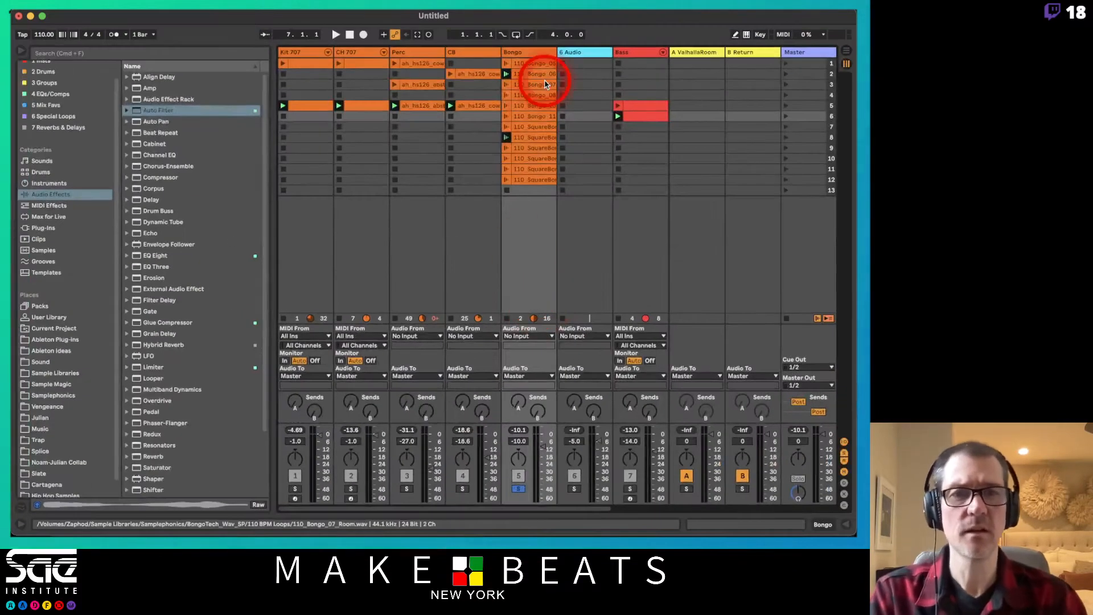
left_click(595, 54)
left_click(595, 54)
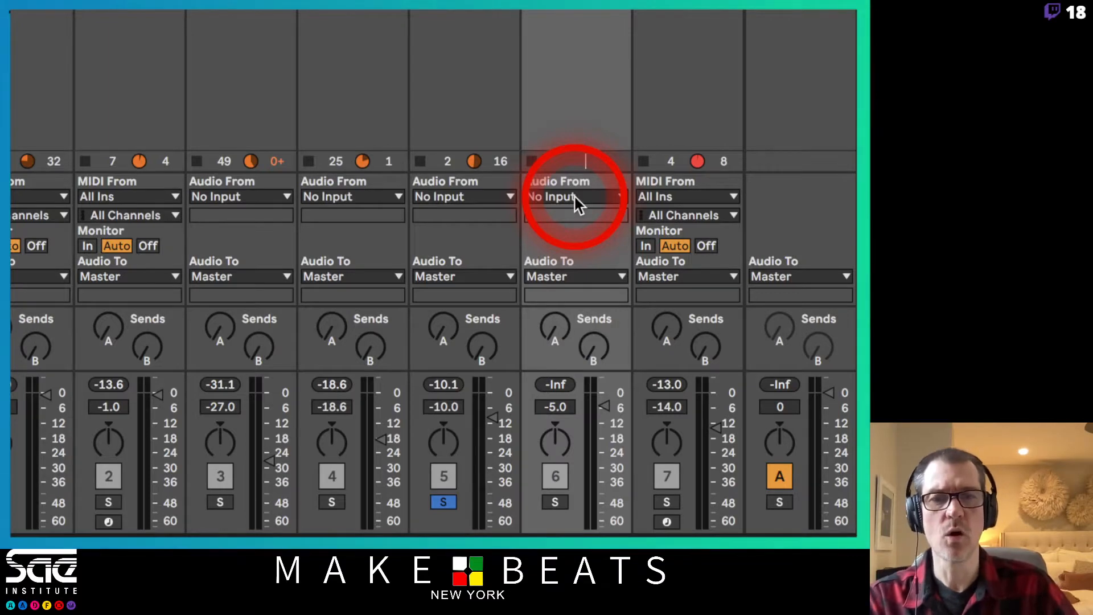
Step: Route the Bongo track's audio output to the Bongo Lp Bnc track
left_click(461, 98)
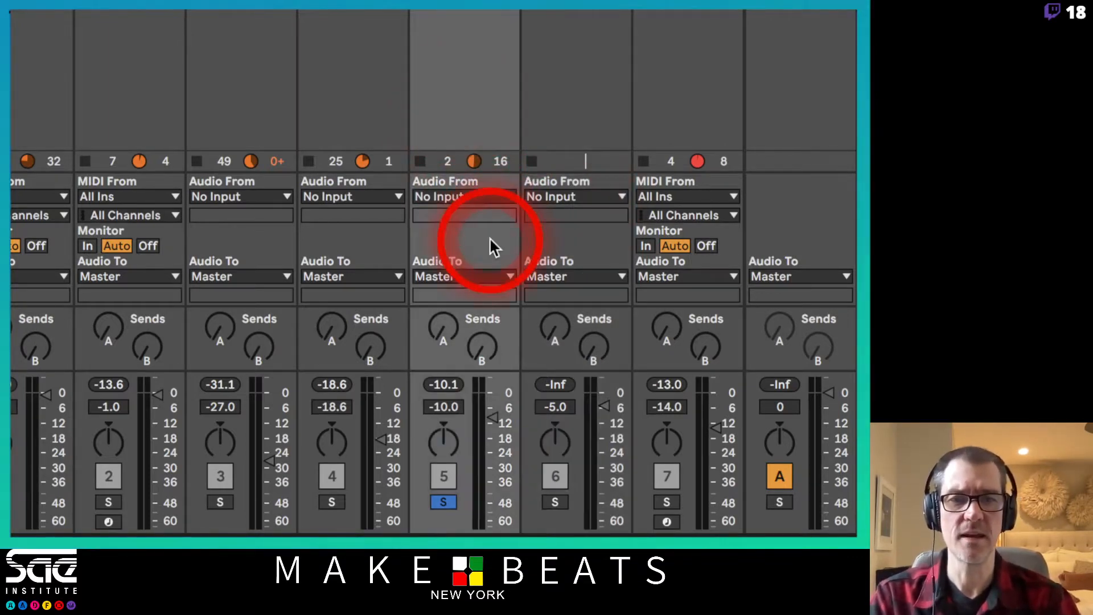
left_click(503, 276)
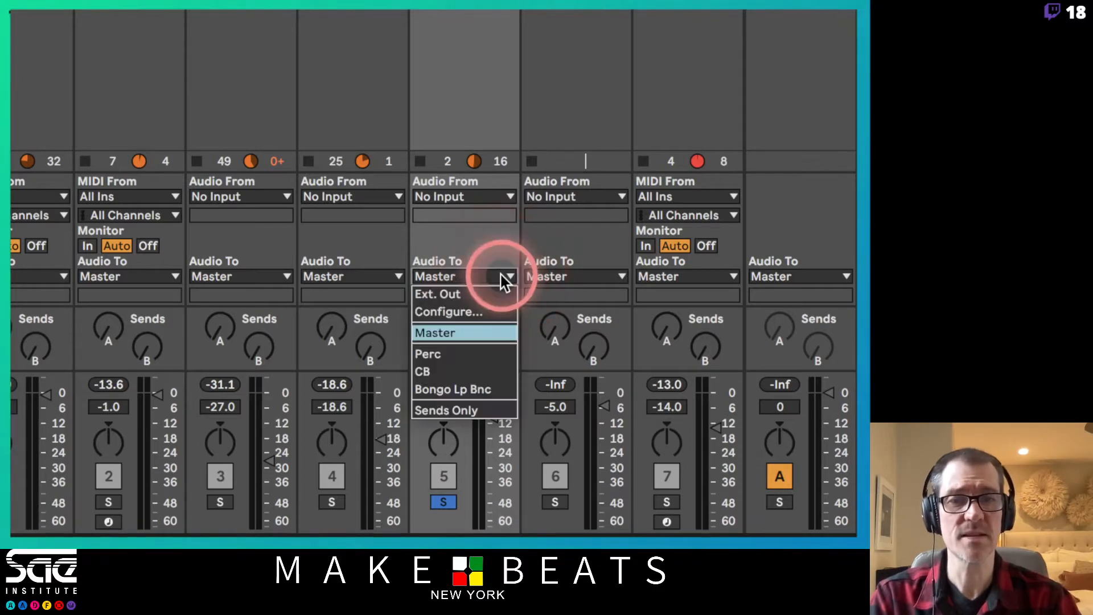
left_click(477, 386)
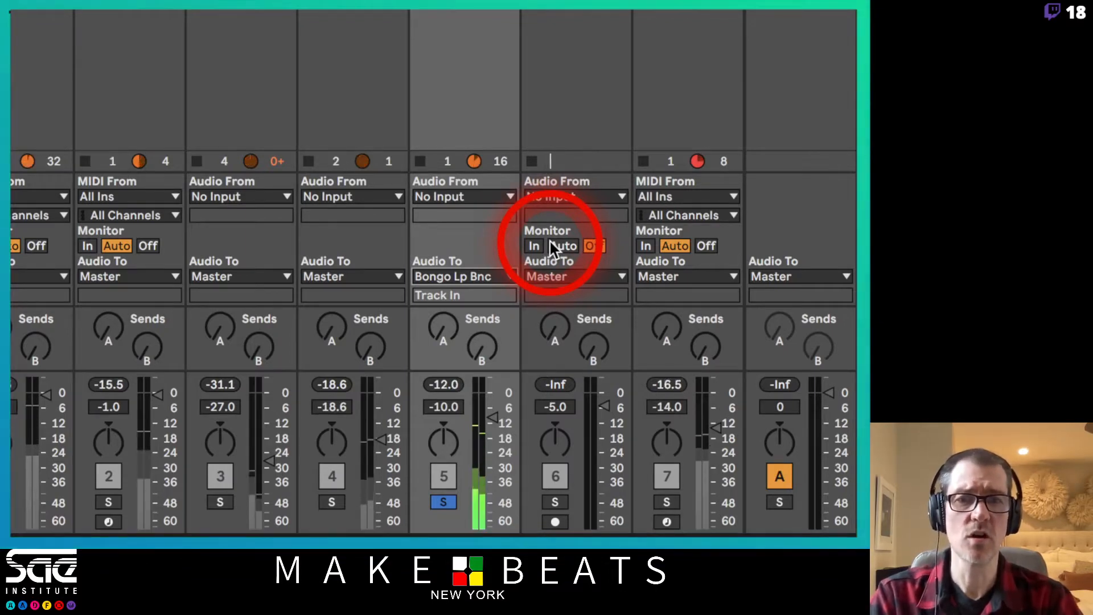
Step: Compare the Bongo track's output by switching it to Master and back to Bongo Lp Bnc during playback
left_click(505, 275)
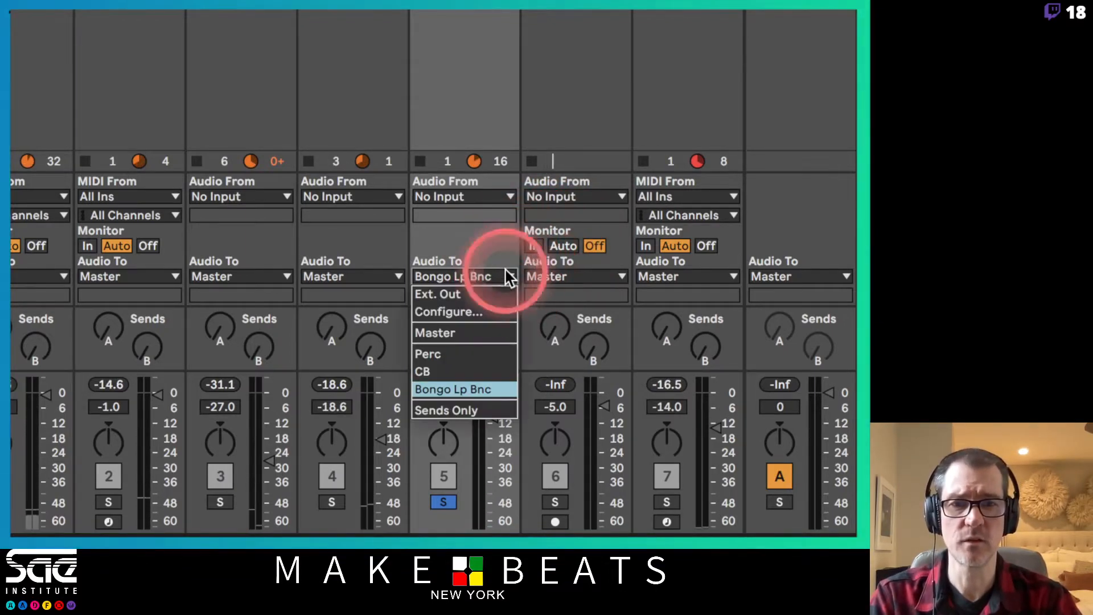
left_click(475, 334)
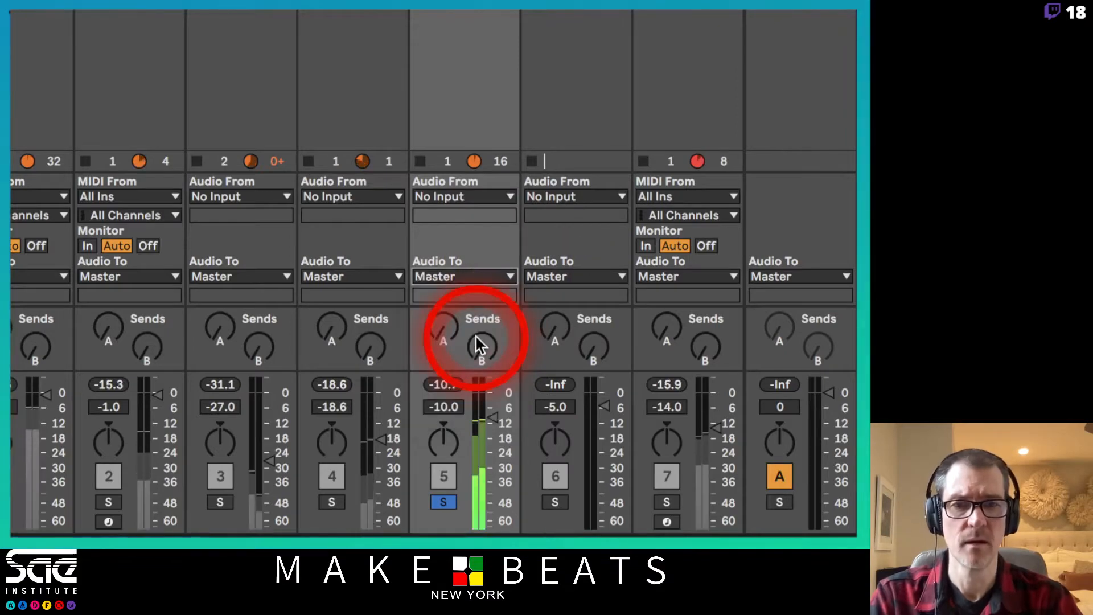
left_click(498, 275)
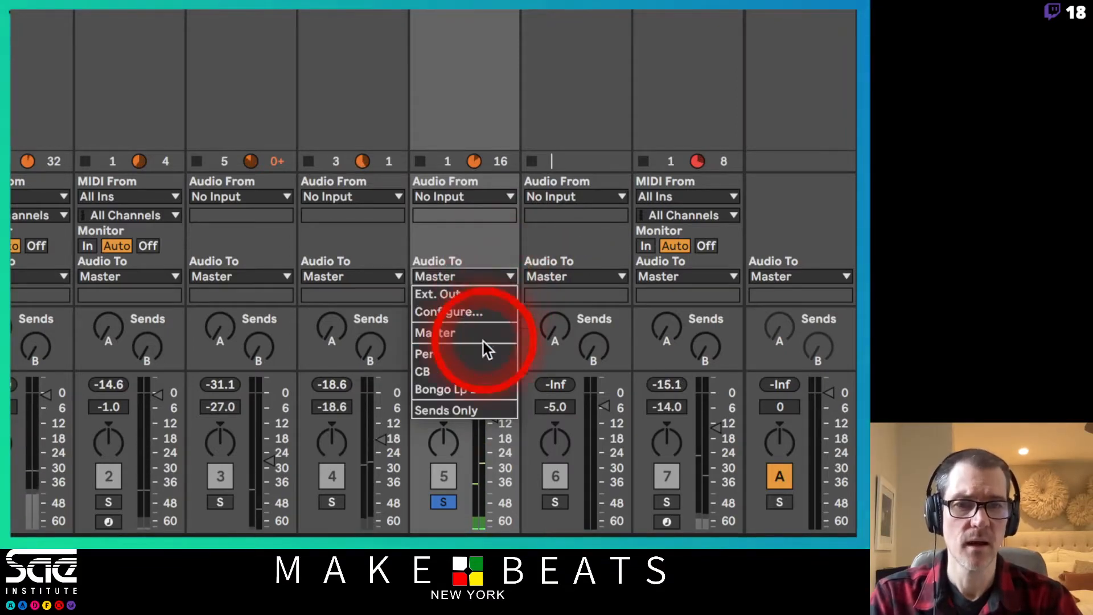
left_click(475, 389)
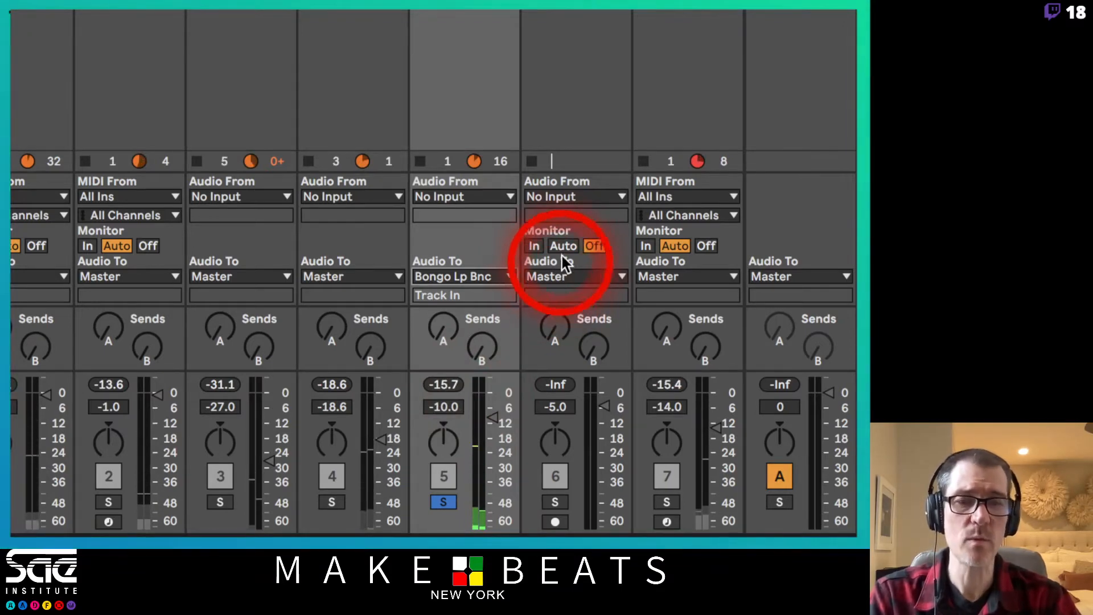
Step: Reset the Bongo Lp Bnc track's volume to 0 dB and set its monitoring to Auto
left_click(533, 246)
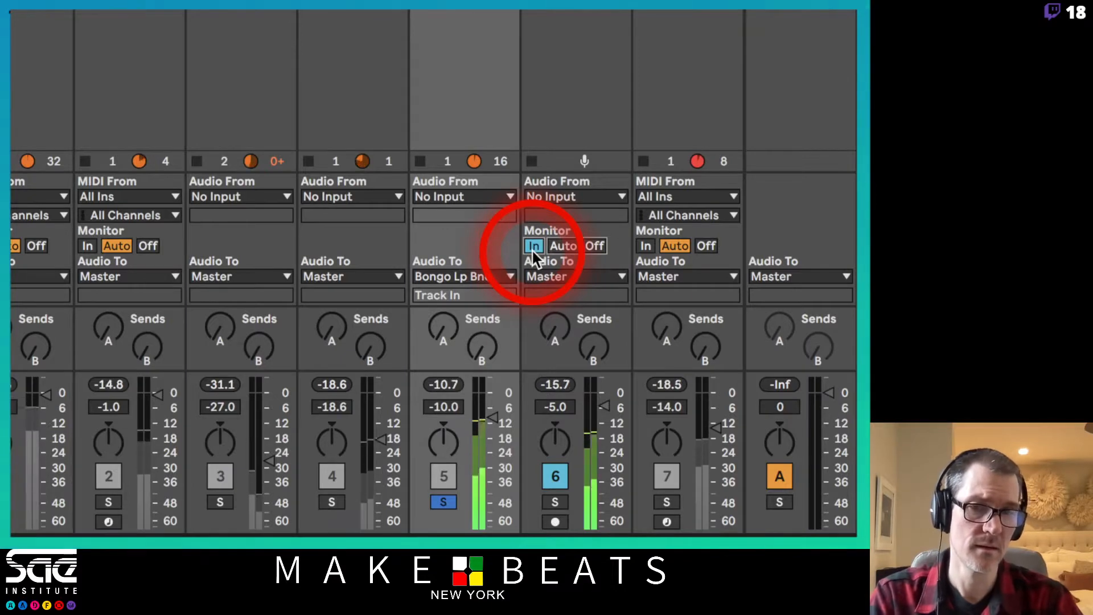
double_click(607, 406)
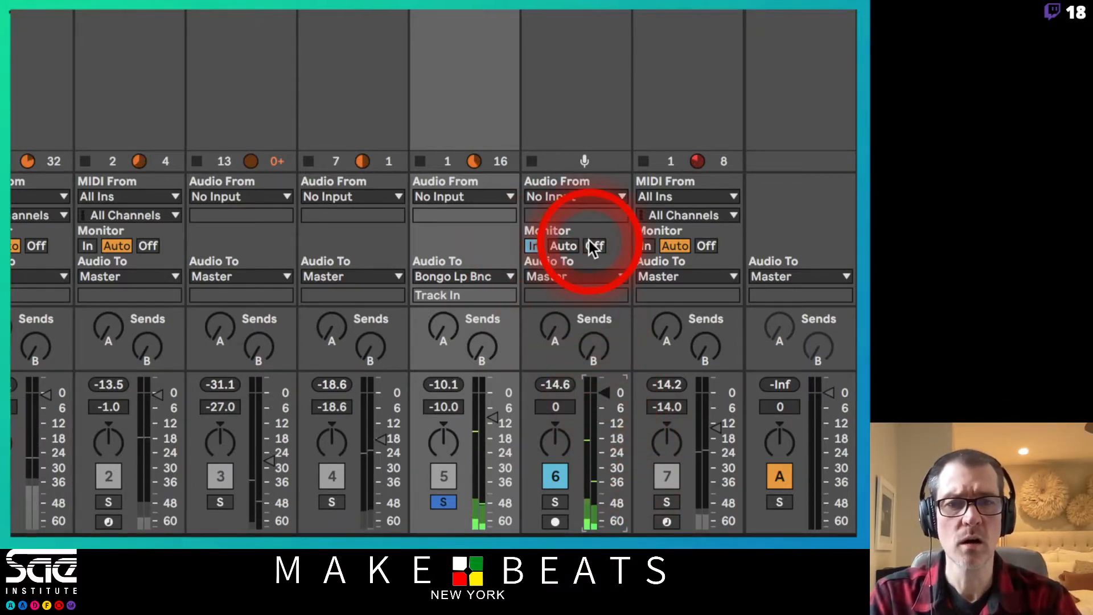
left_click(567, 239)
Step: Arm the Bongo Lp Bnc track for recording
scroll(538, 501, "down", 2)
left_click(556, 468)
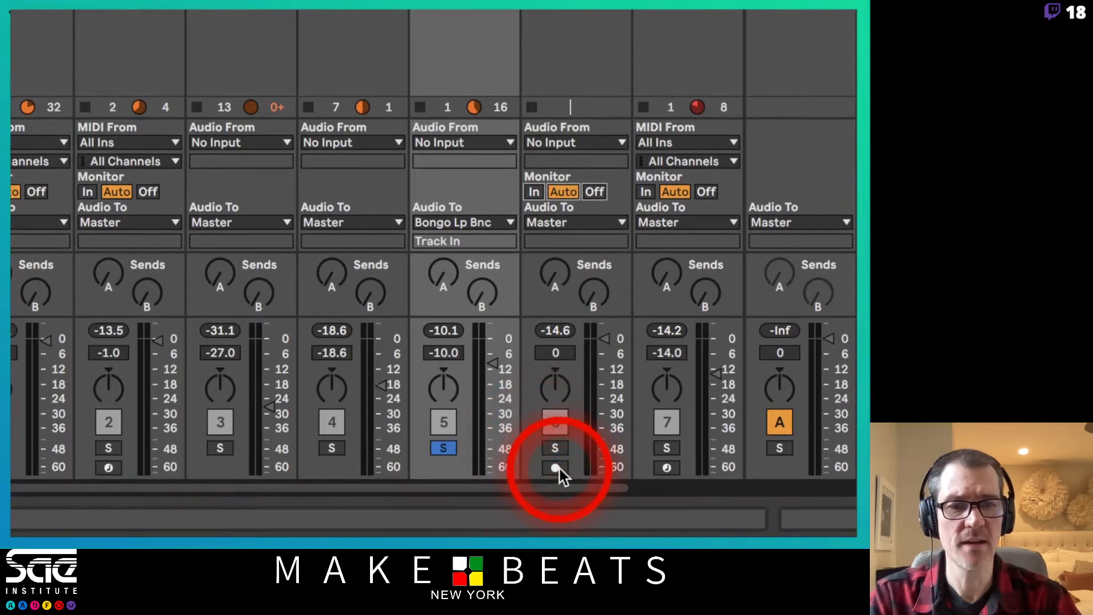
left_click(555, 468)
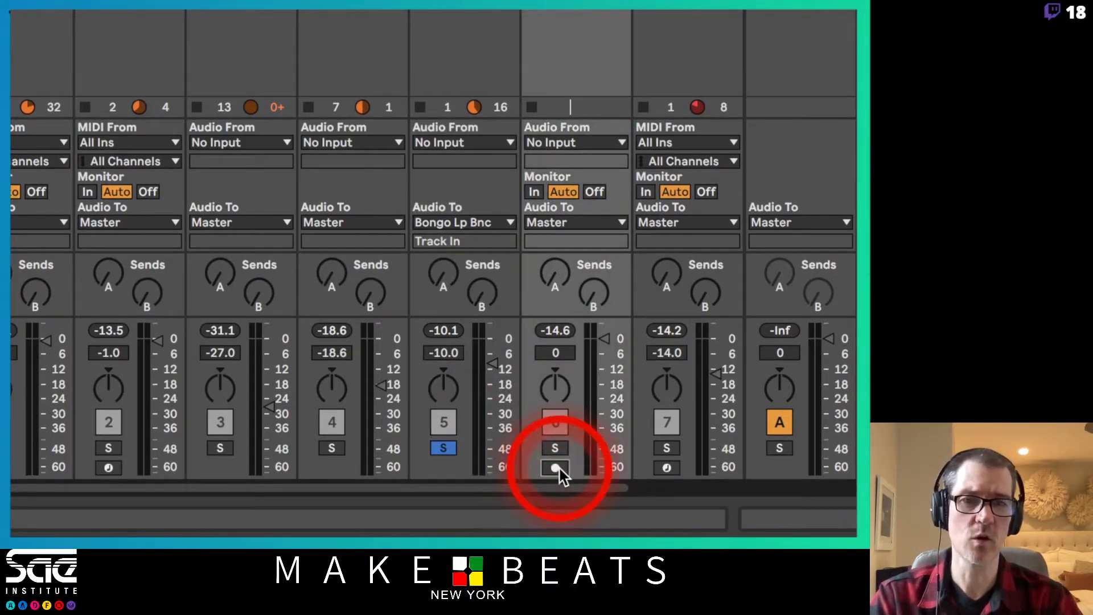
left_click(556, 468)
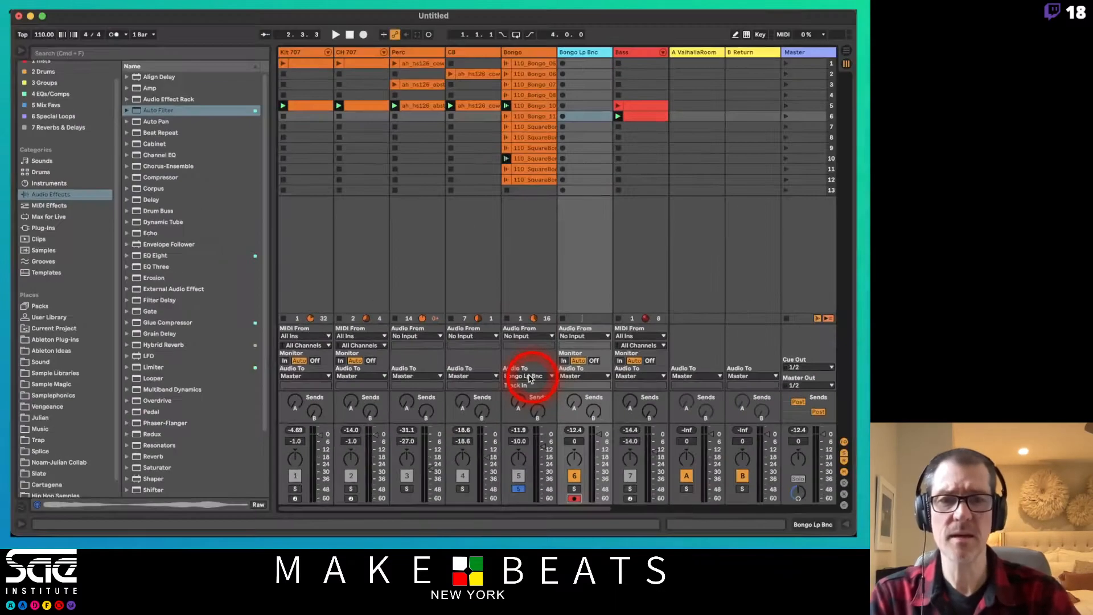
Step: Sweep the Bongo track's volume down during playback and bring it back up to -10.0 dB
key("space")
scroll(538, 446, "down", 10)
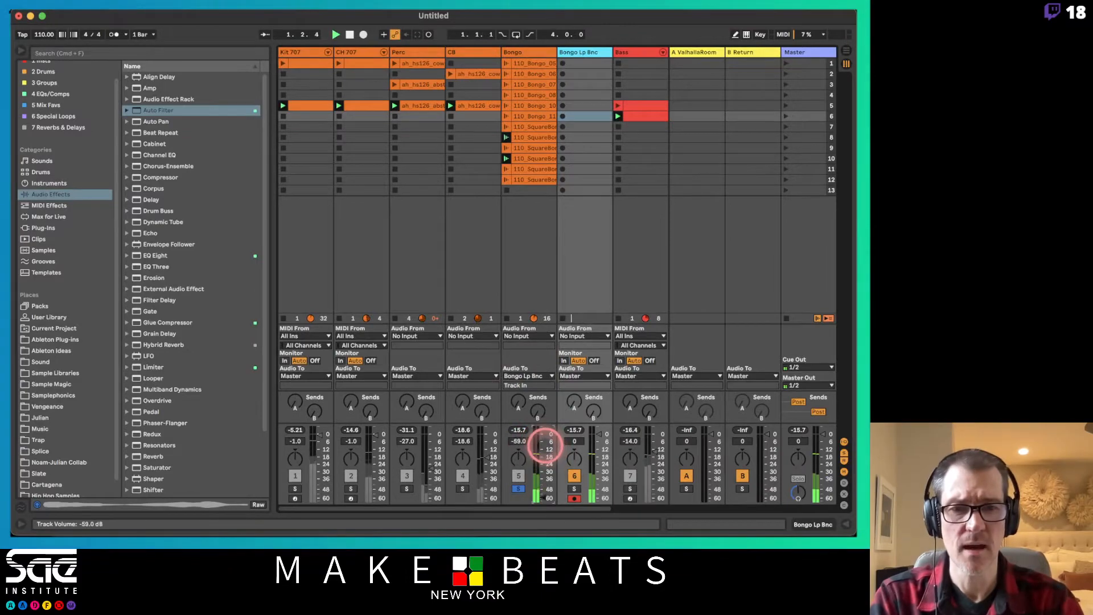
scroll(543, 447, "up", 5)
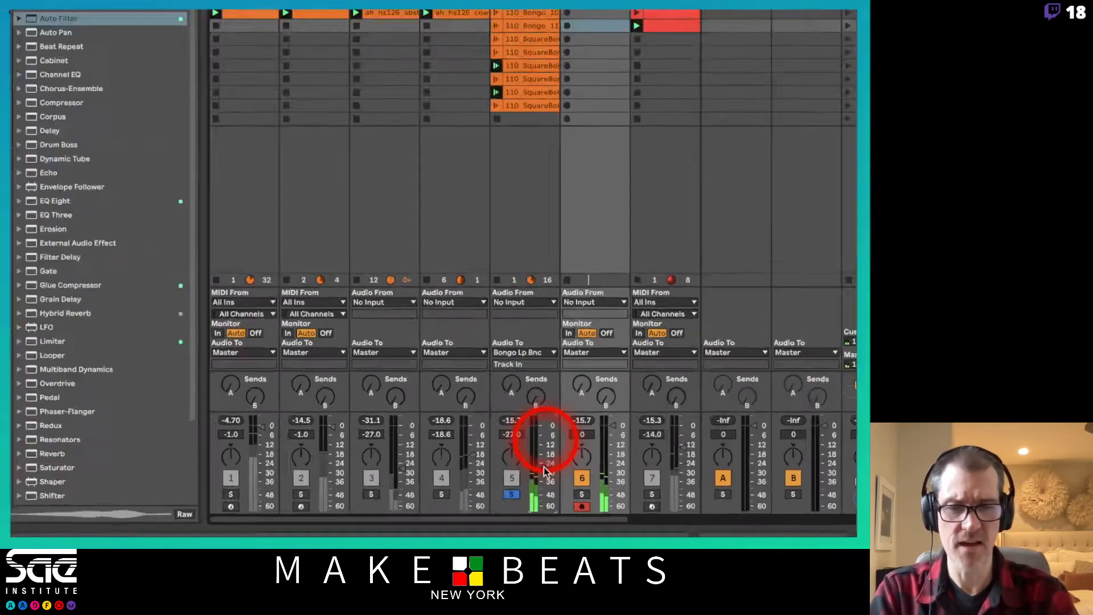
scroll(543, 515, "up", 8)
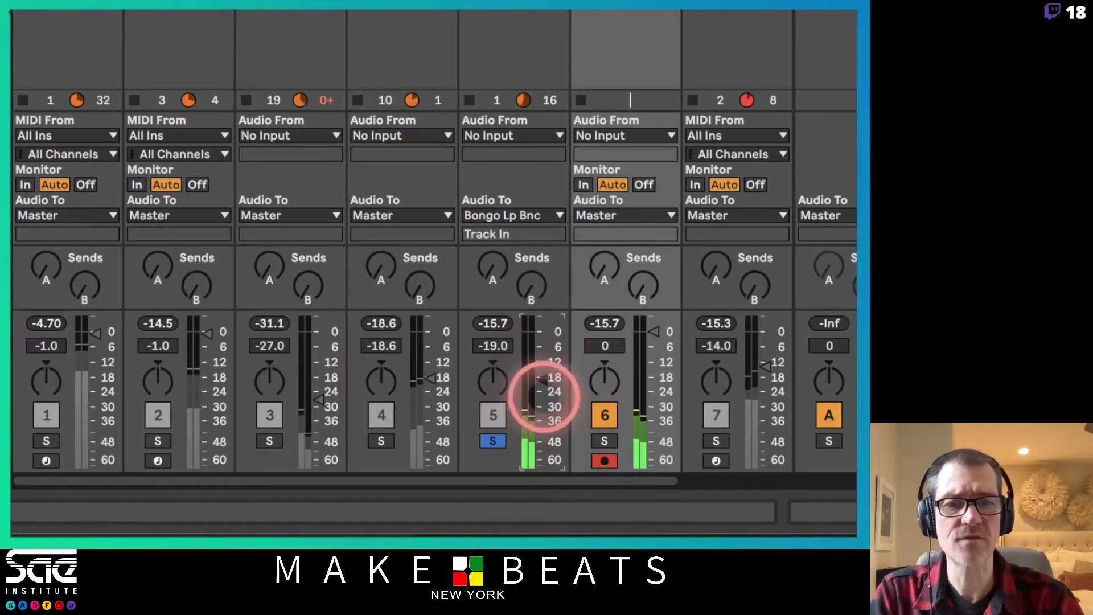
scroll(544, 398, "up", 1)
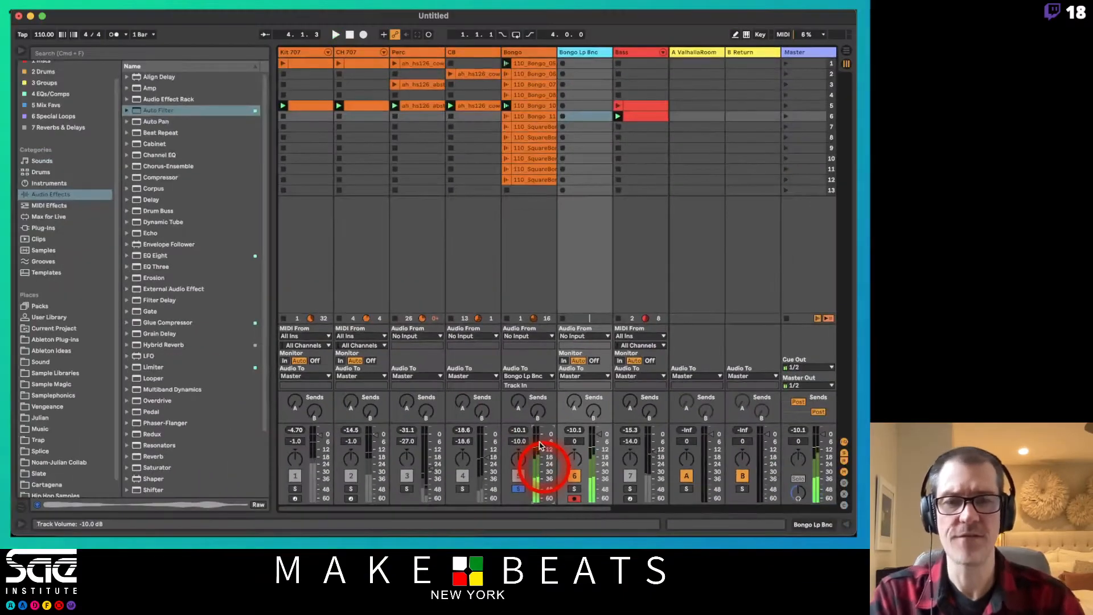
Step: Add a Redux effect to the Bongo track and set its rate to 3.78 kHz and its bits to 9
double_click(536, 56)
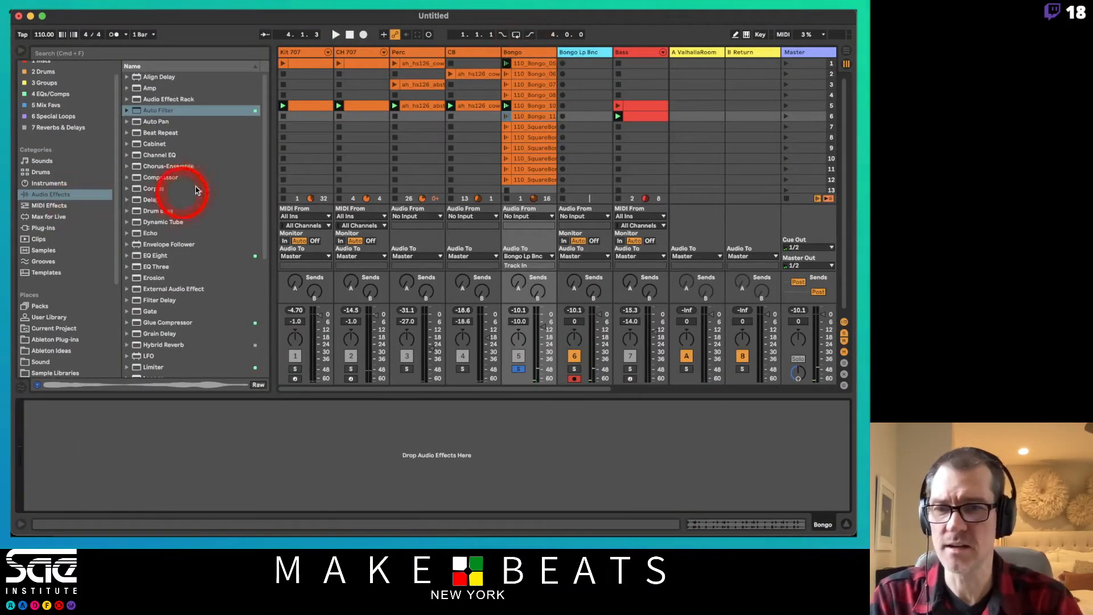
scroll(195, 187, "down", 10)
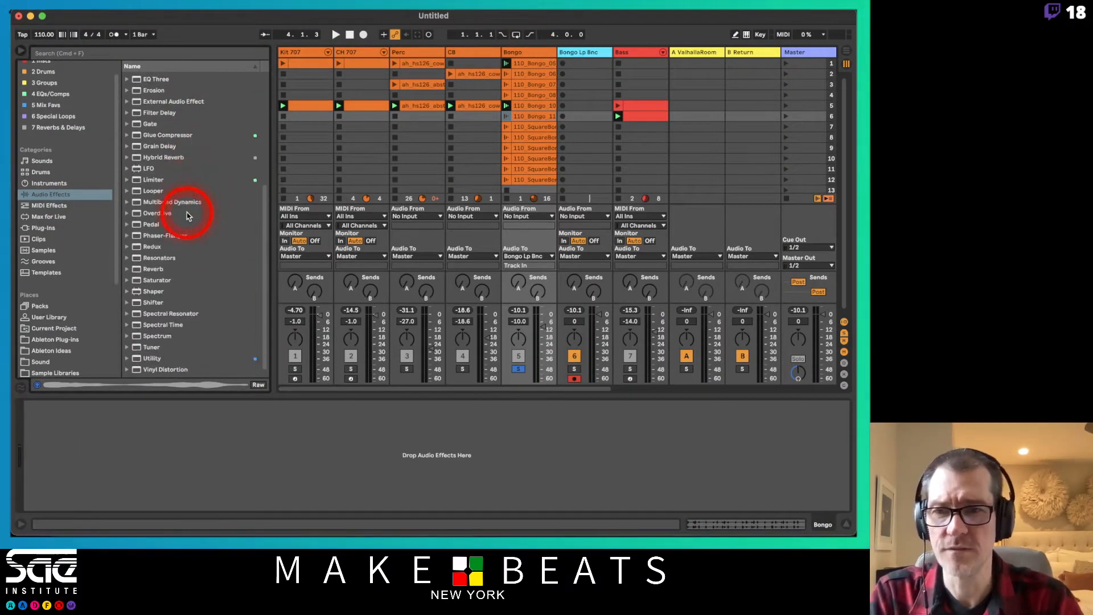
left_click_drag(152, 250, 182, 449)
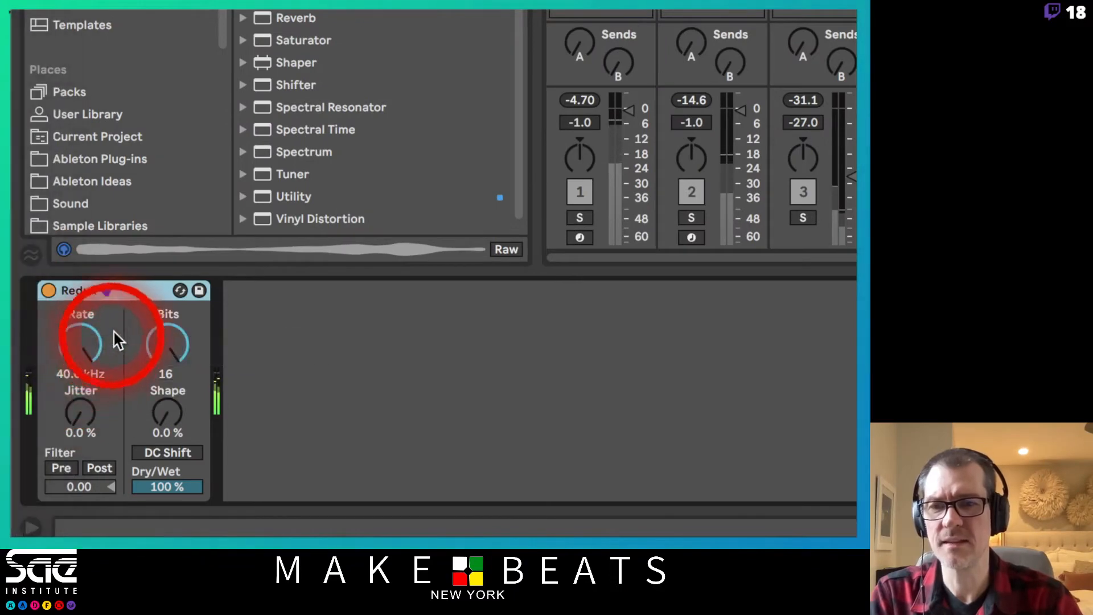
left_click_drag(83, 336, 91, 346)
left_click_drag(147, 331, 152, 335)
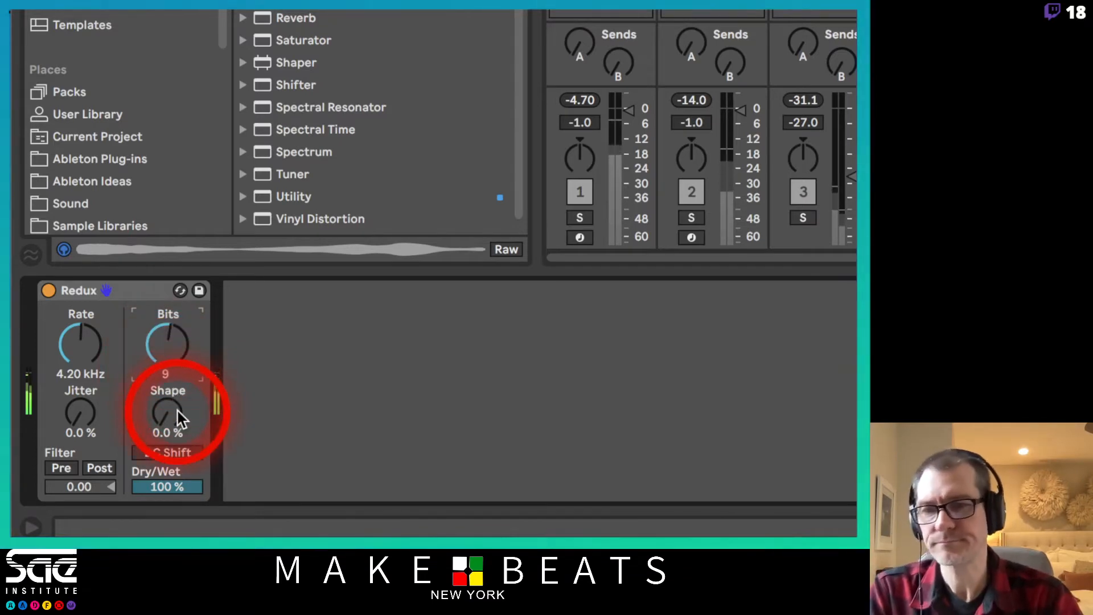
left_click_drag(83, 357, 83, 369)
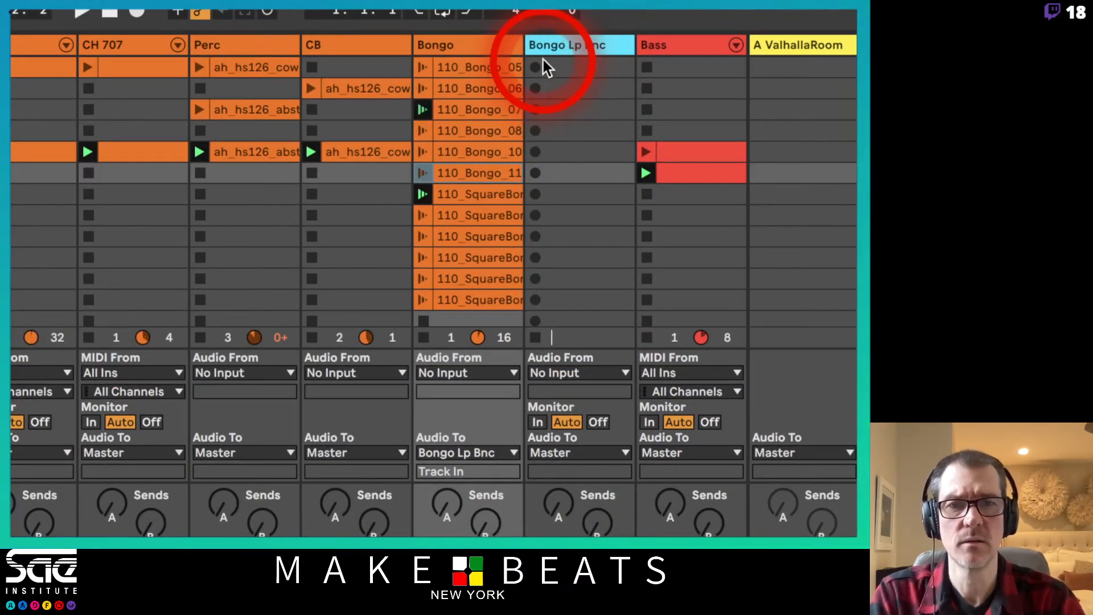
Step: Record the processed Bongo loops into the first slot of Bongo Lp Bnc and play the take back with the Bongo clips stopped
left_click(536, 68)
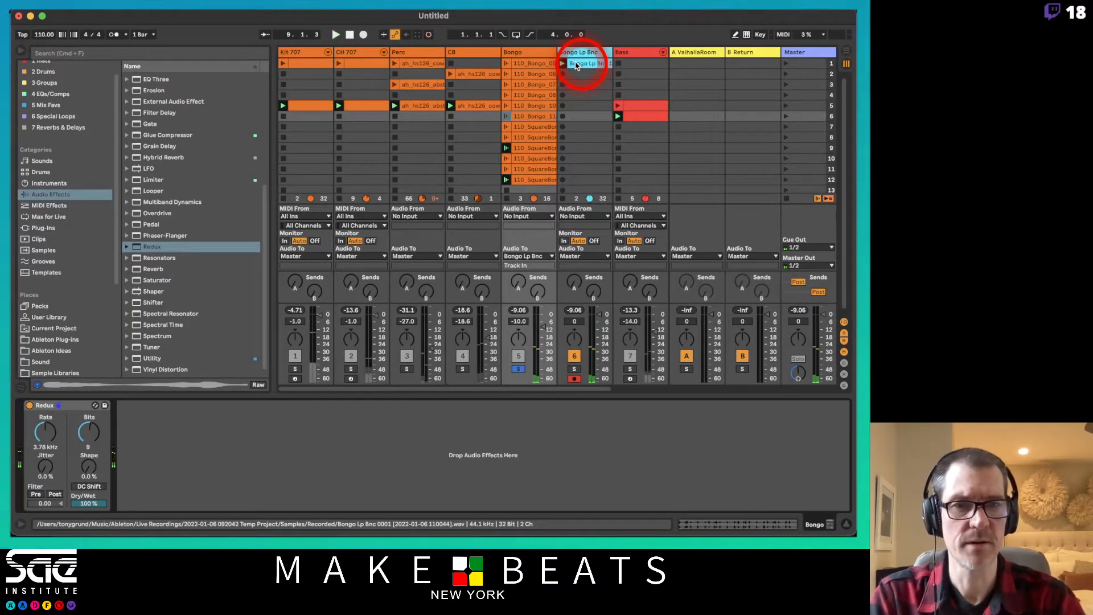
left_click(507, 199)
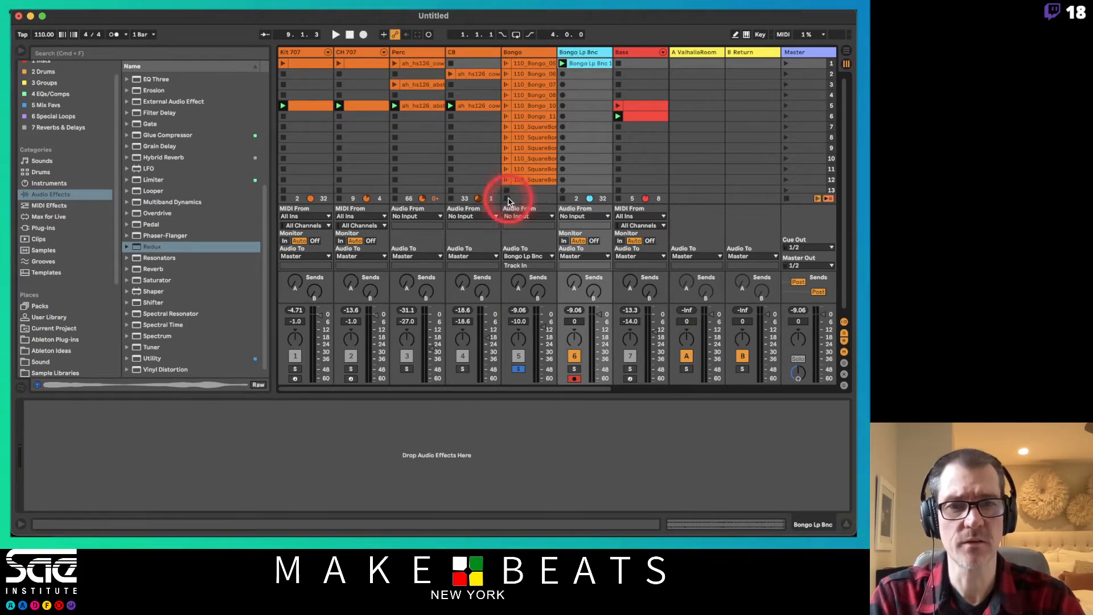
left_click(598, 67)
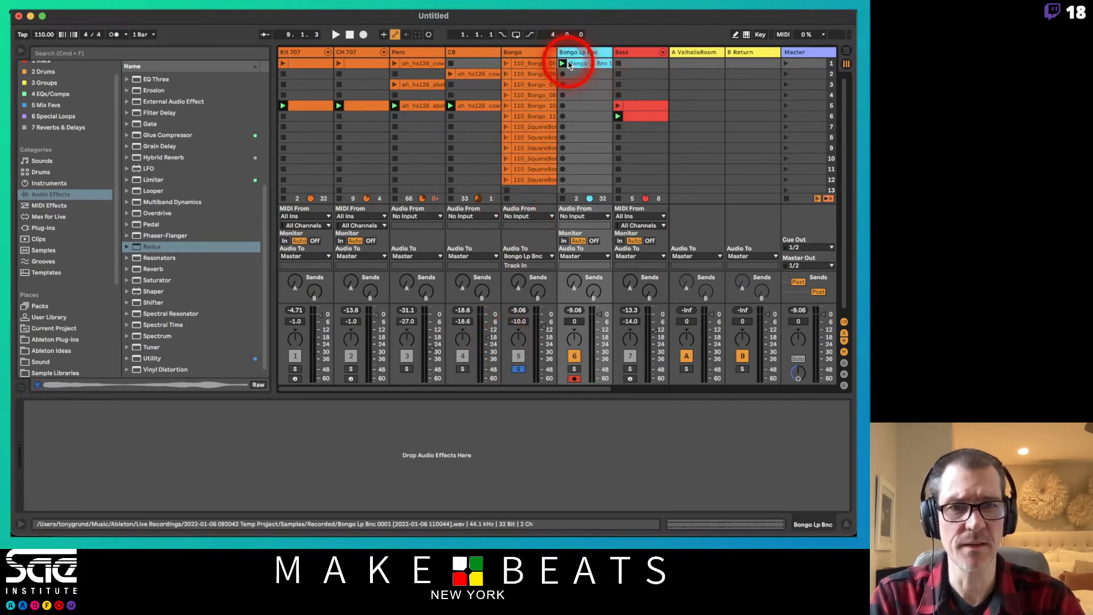
left_click(586, 234)
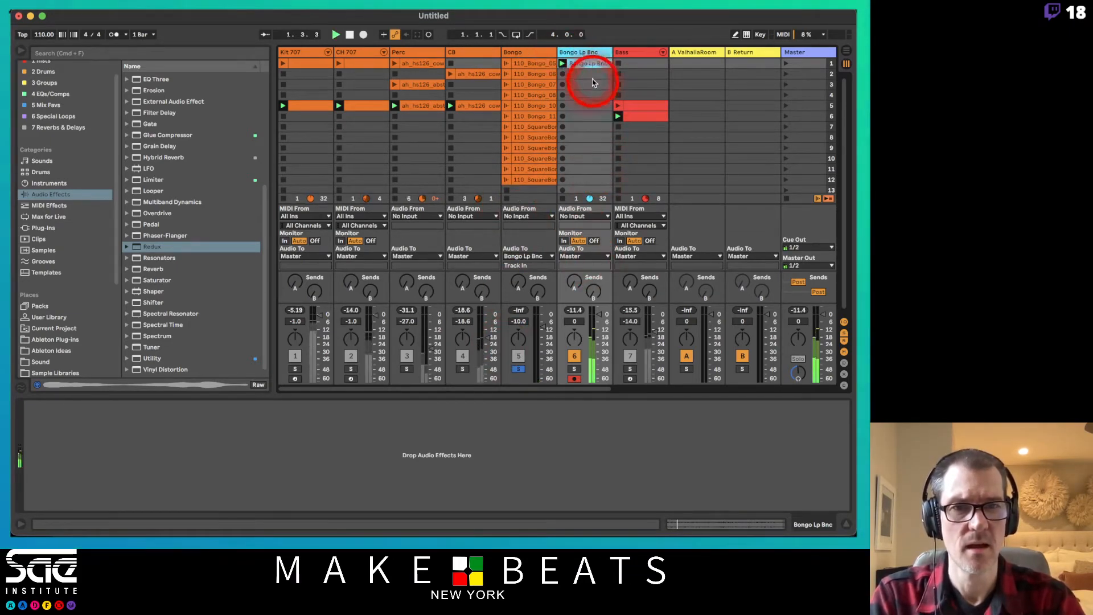
Step: Open the recorded Bongo Lp Bnc clip and set its gain to 3.06 dB while it plays
double_click(589, 64)
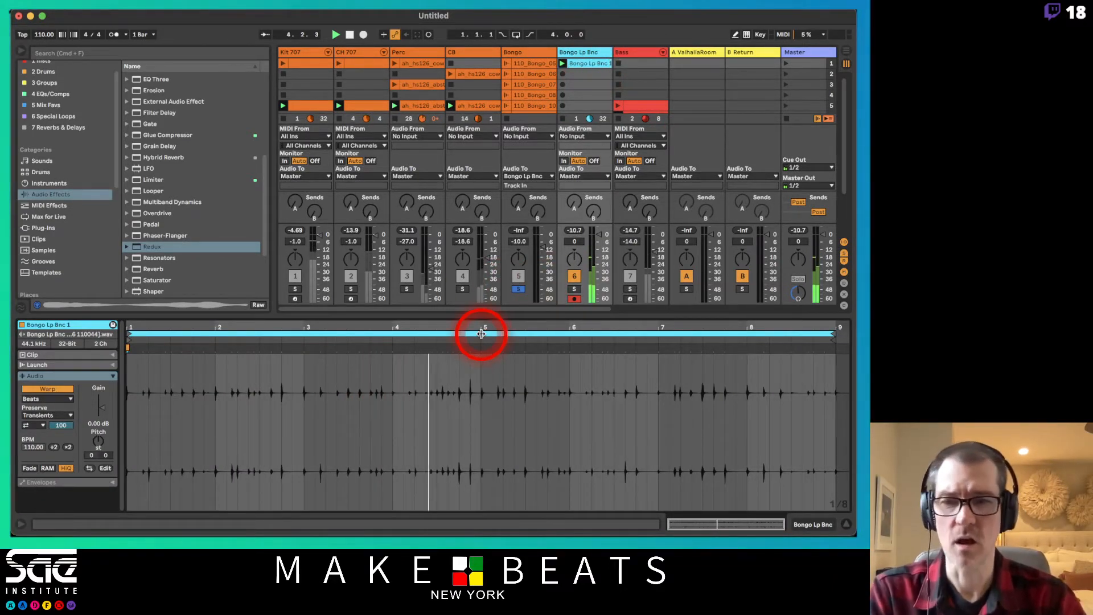
left_click_drag(101, 408, 103, 405)
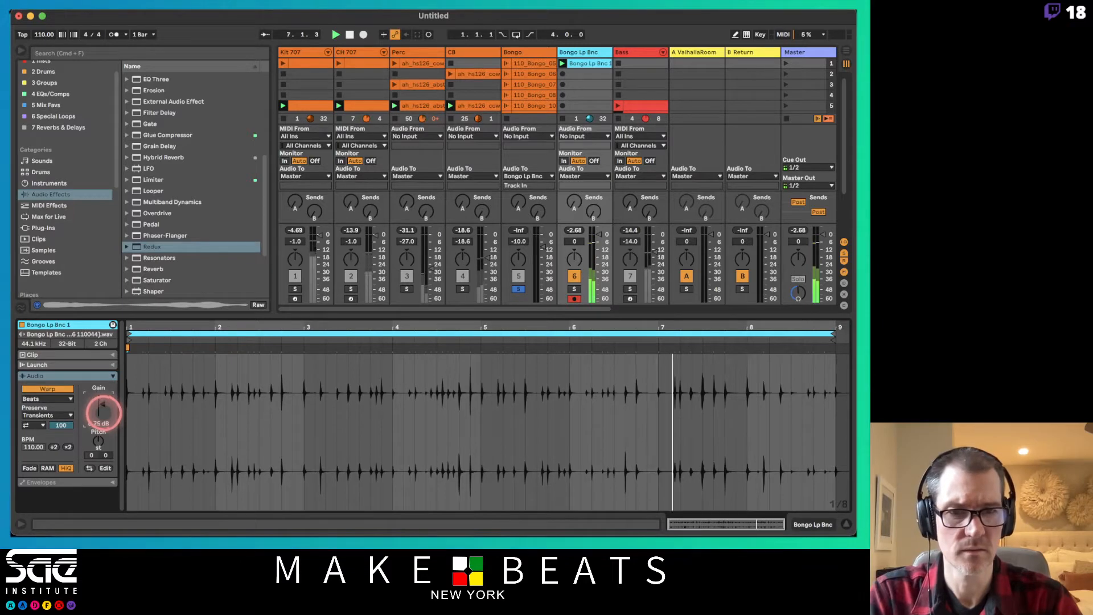
left_click_drag(102, 407, 101, 408)
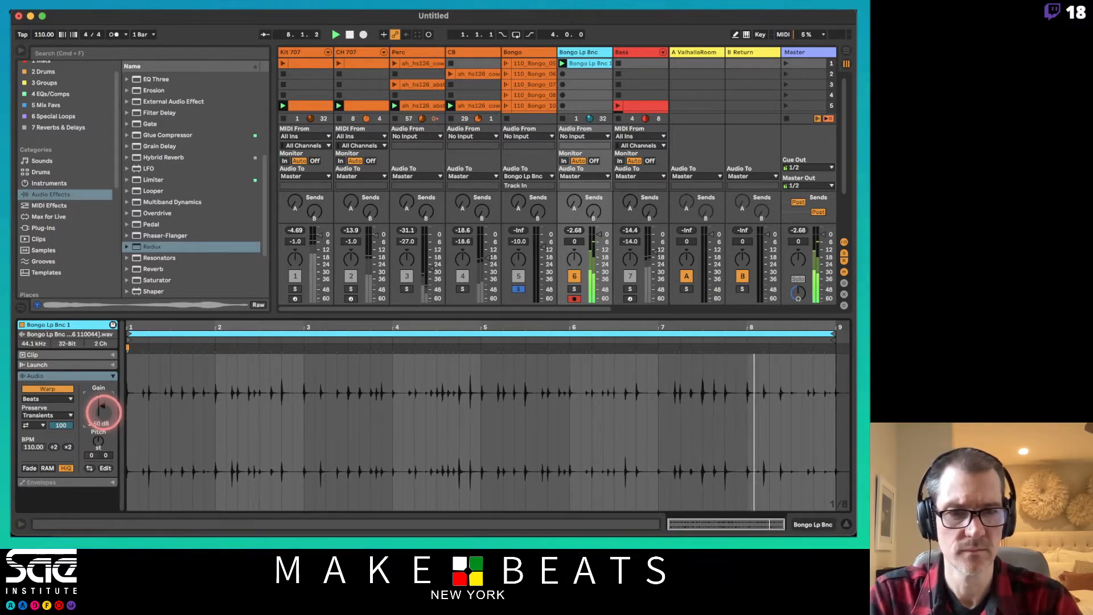
left_click(537, 367)
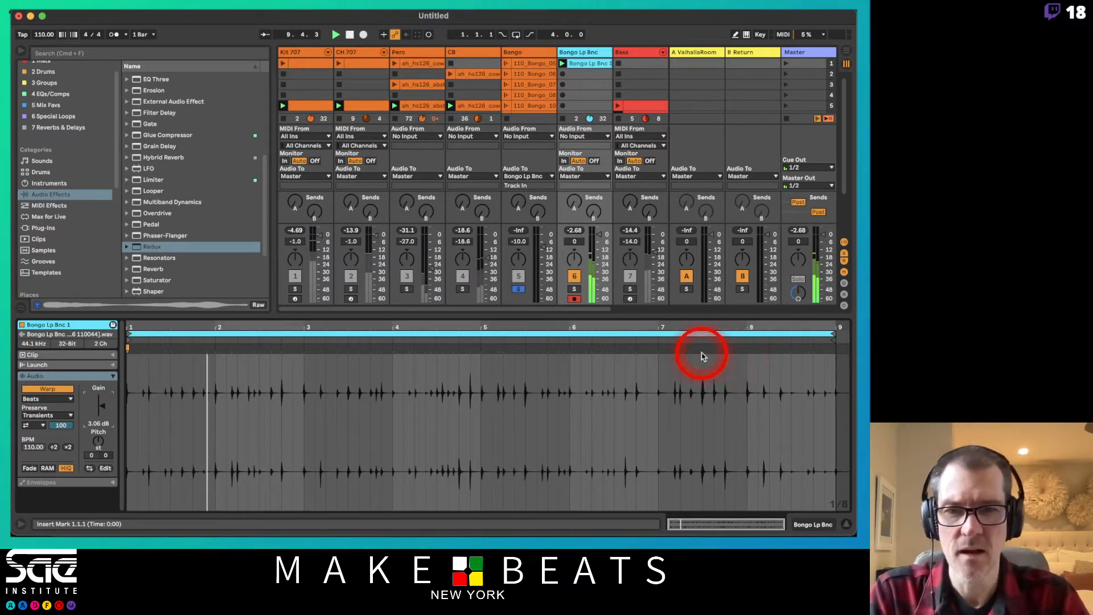
left_click_drag(691, 327, 691, 327)
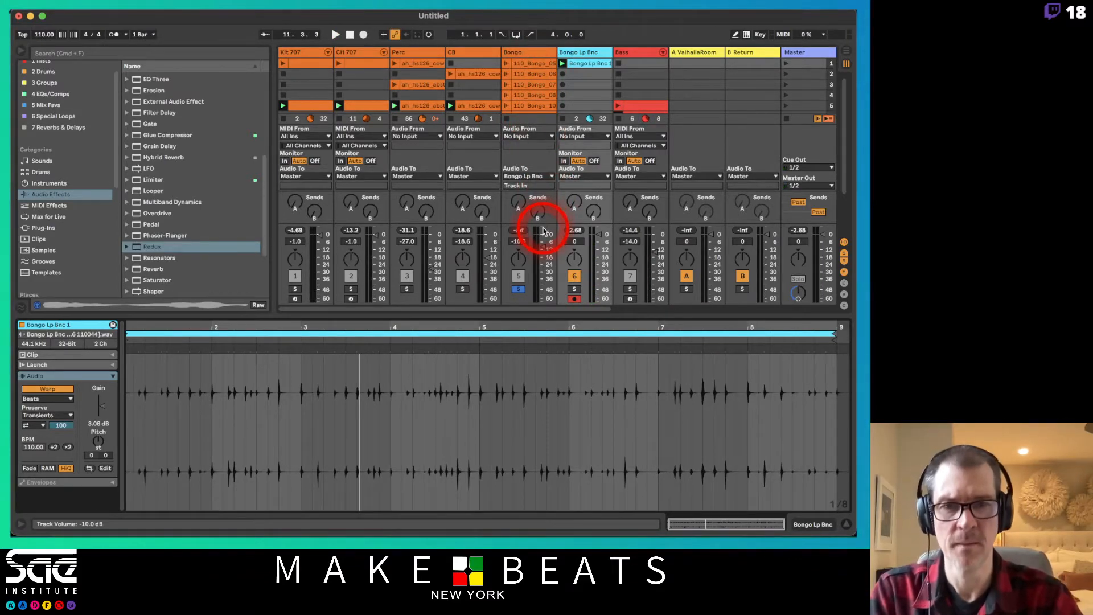
Step: Hide the mixer's in/out section and quantize the SquareBongo 01 and 02 clips on the Bongo track
key("super+alt+i")
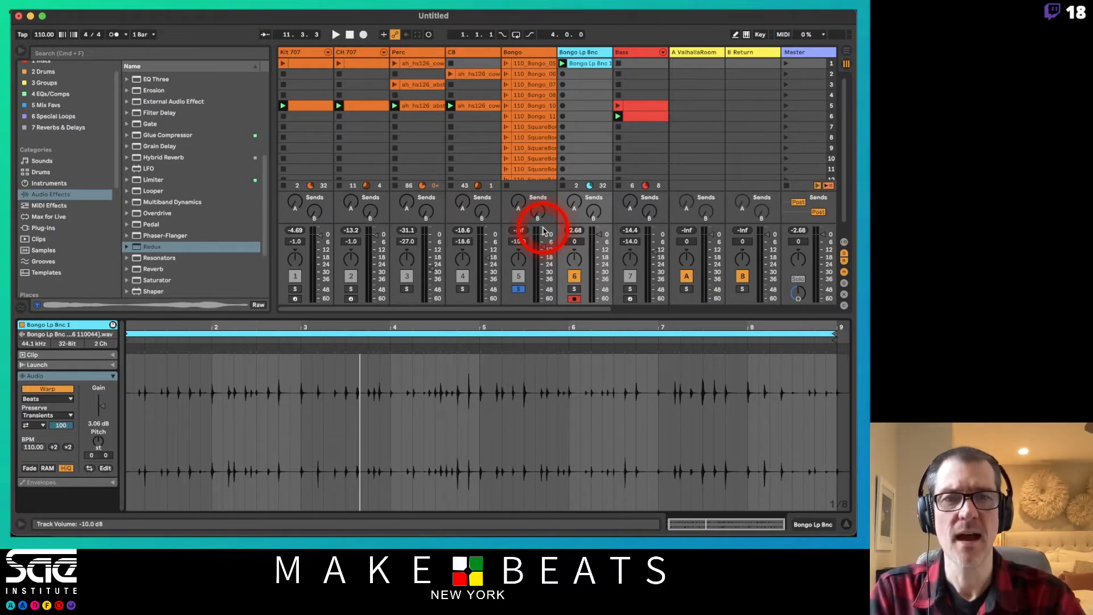
key("super+alt+l")
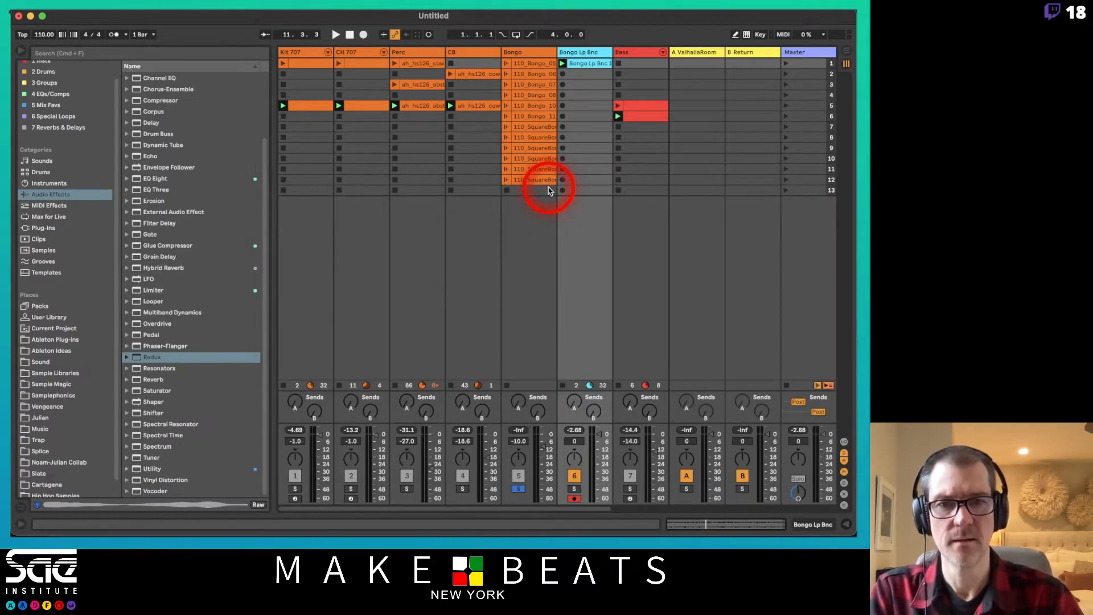
double_click(534, 128)
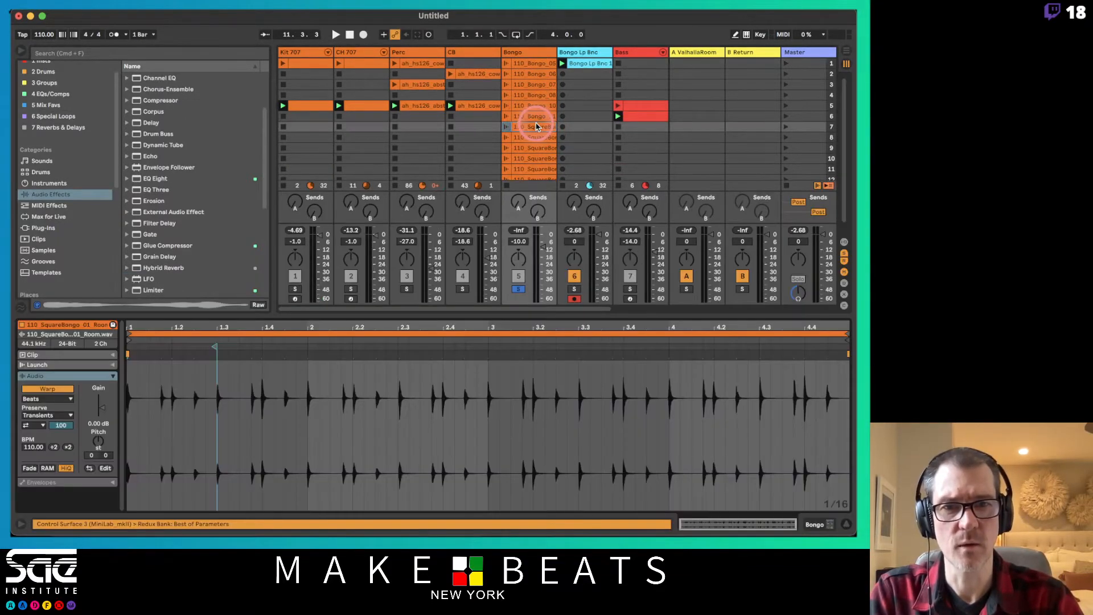
left_click(441, 388)
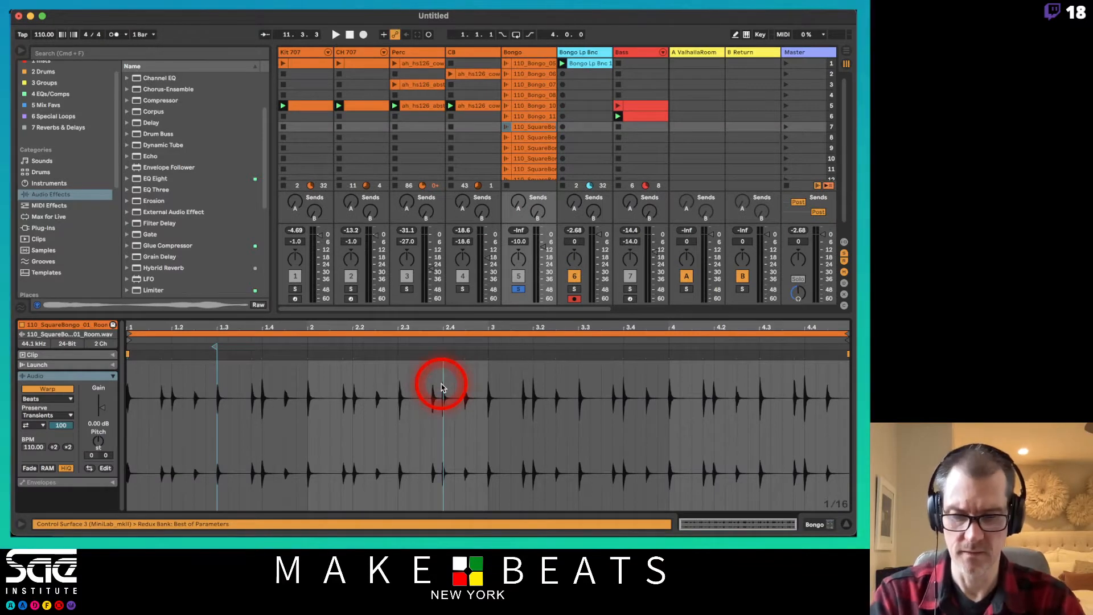
key("super+u")
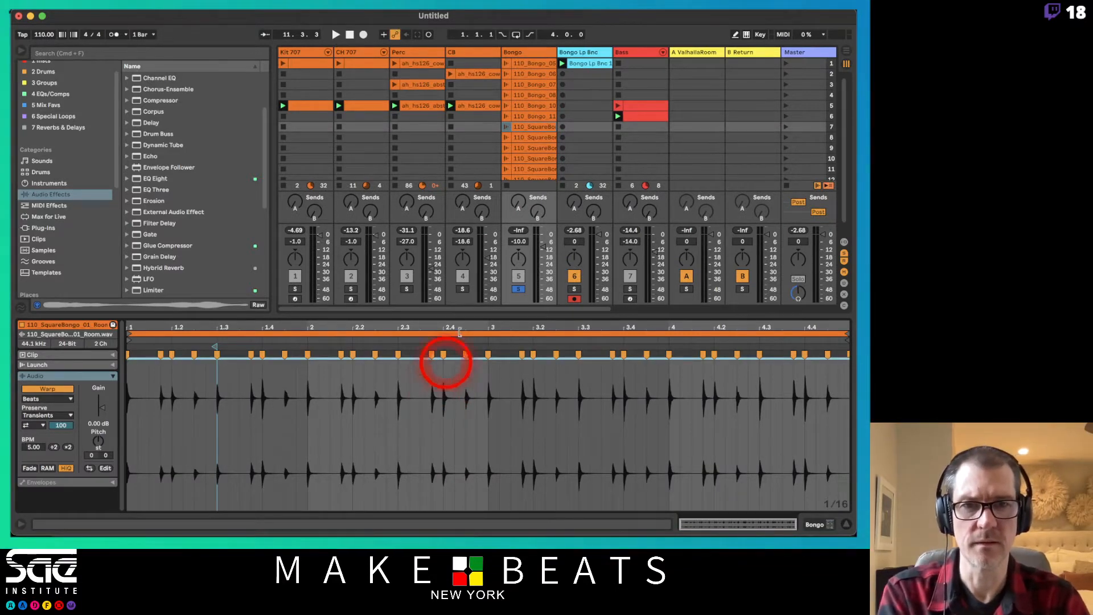
left_click(535, 138)
left_click(497, 407)
key("super+u")
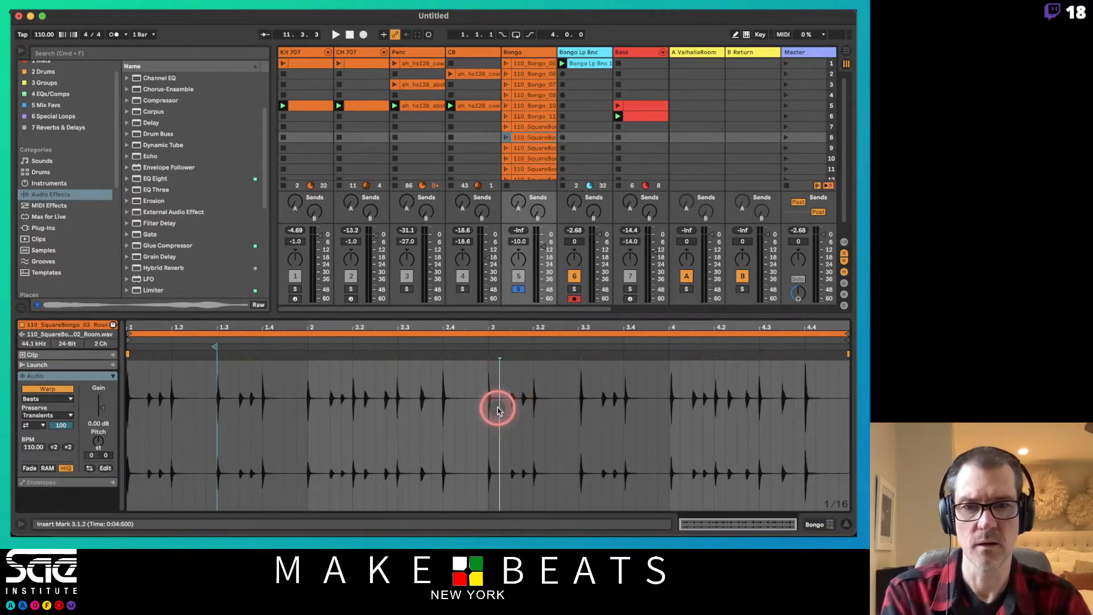
Step: Quantize all transients of the SquareBongo 03 and 04 clips
left_click(529, 148)
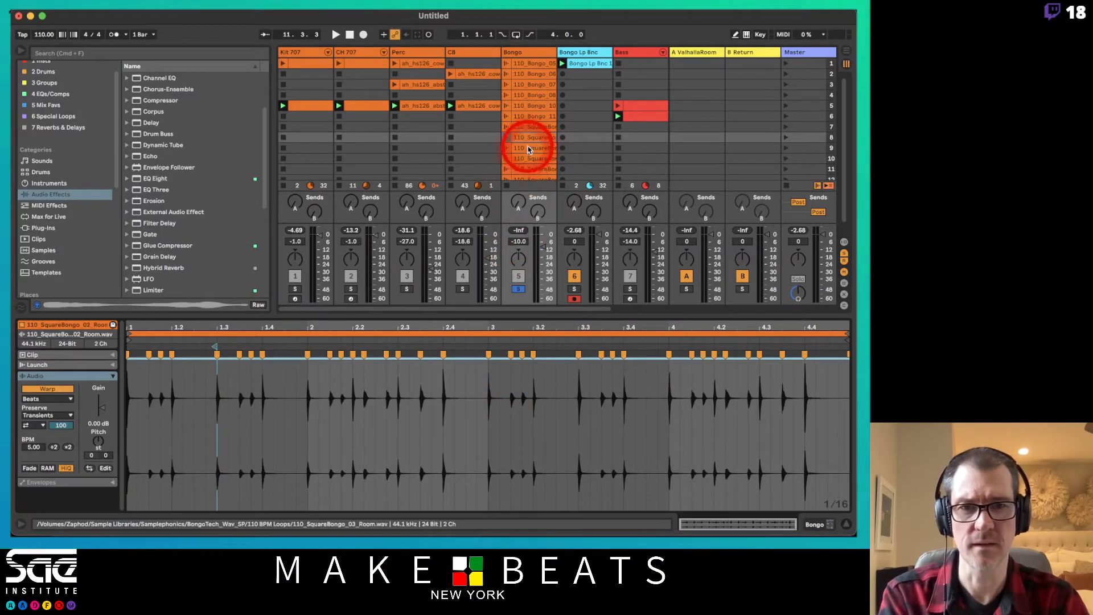
left_click(474, 409)
key("super+a")
key("super+u")
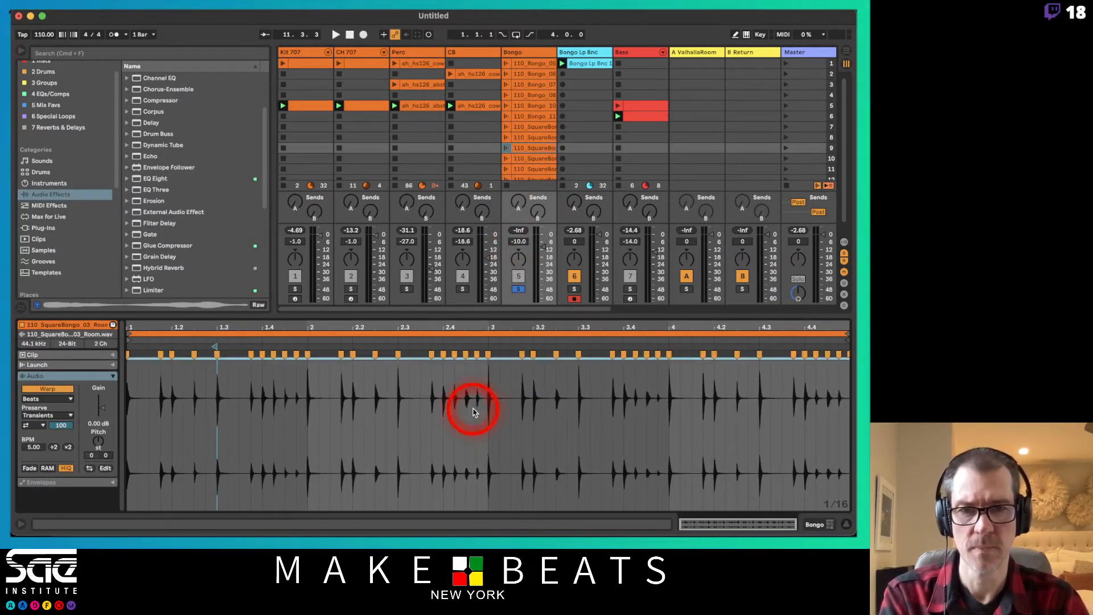
left_click(535, 158)
left_click(433, 454)
key("super+a")
key("super+u")
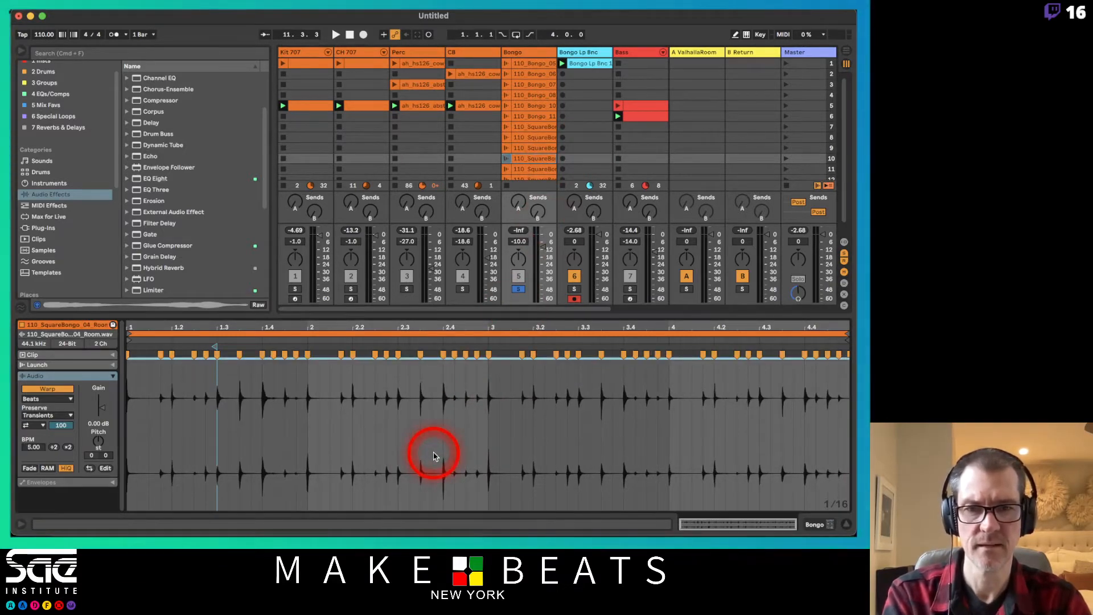
Step: Quantize the SquareBongo 05 and 07 clips in scenes 11 and 12
scroll(521, 120, "down", 2)
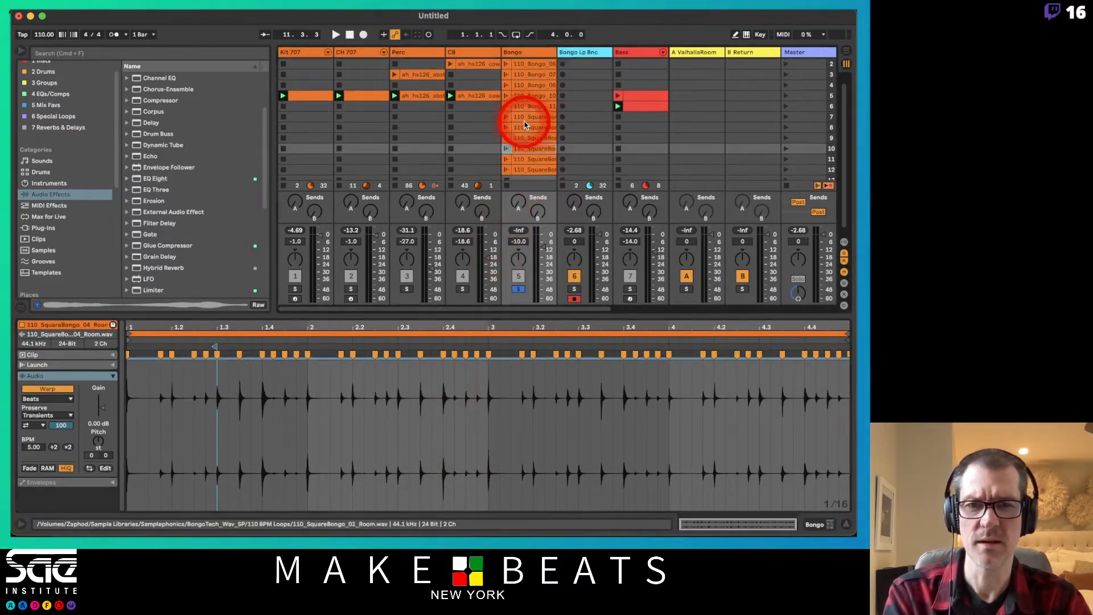
left_click(524, 152)
left_click(463, 383)
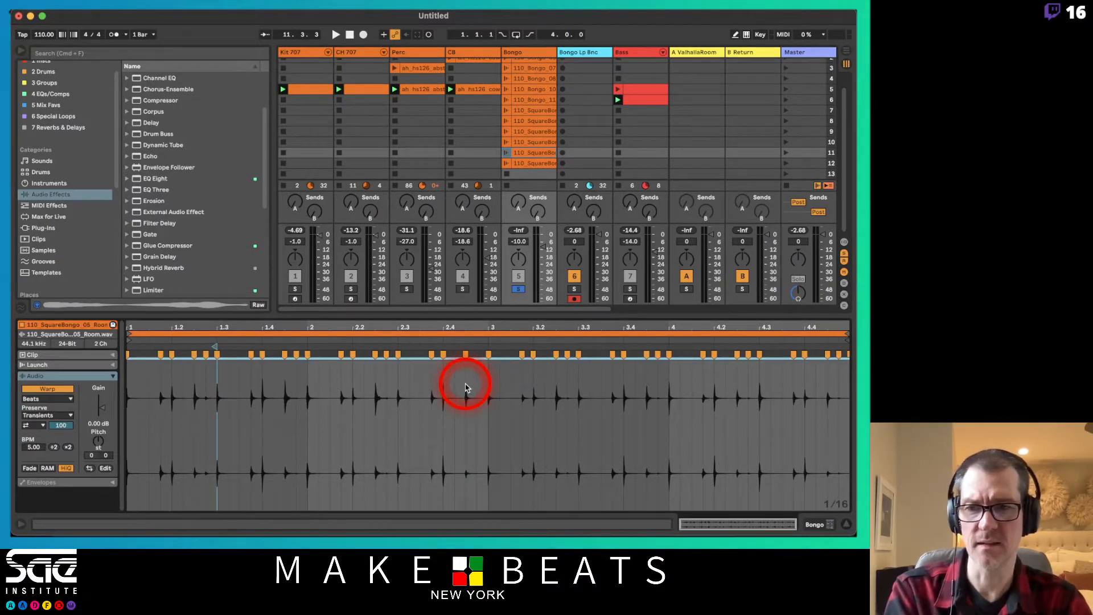
left_click(535, 157)
left_click(495, 383)
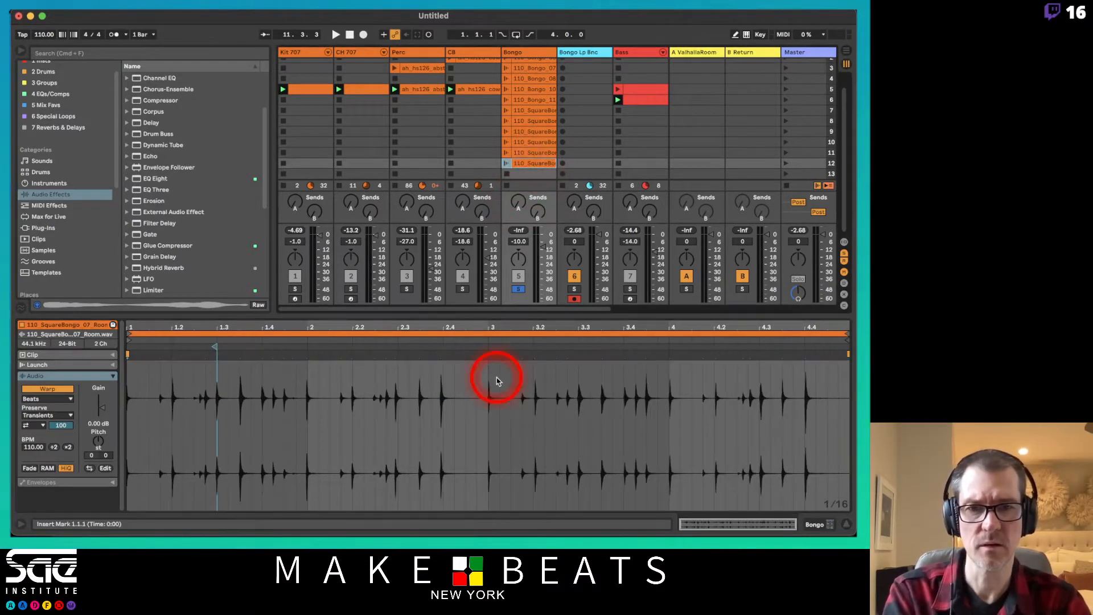
left_click(485, 388)
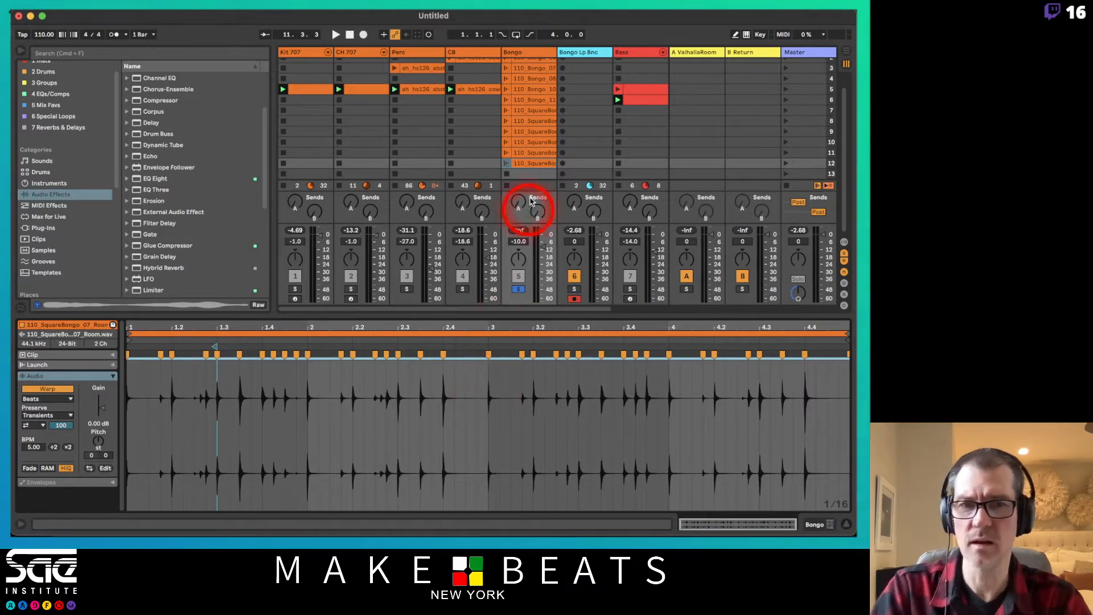
Step: Turn transient looping off in the Beats warp settings of all six SquareBongo clips at once
left_click_drag(532, 114, 525, 163)
left_click(34, 426)
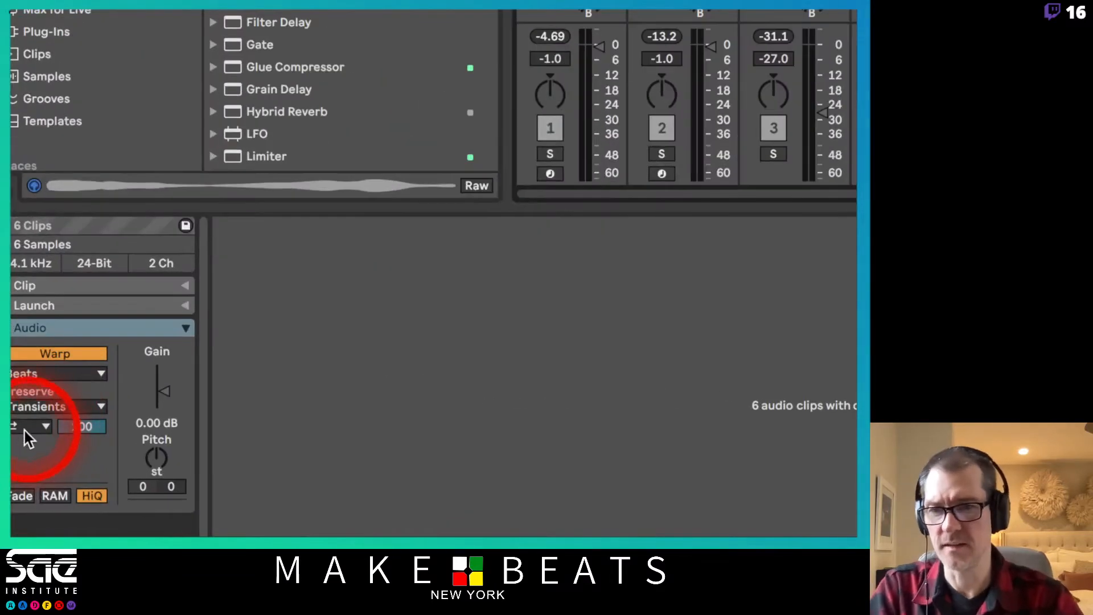
left_click(25, 425)
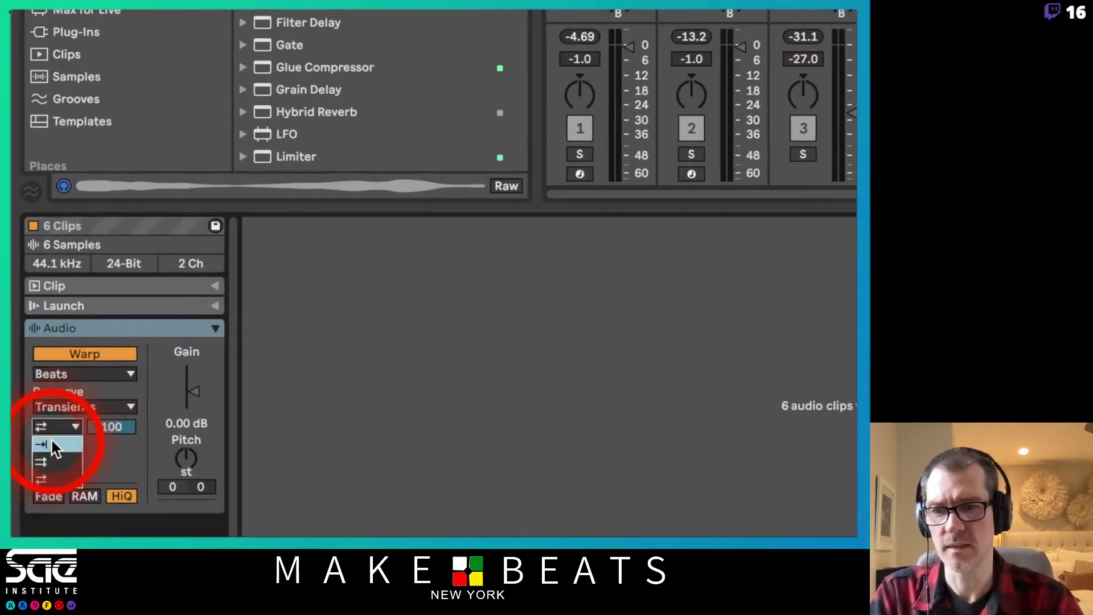
left_click(51, 443)
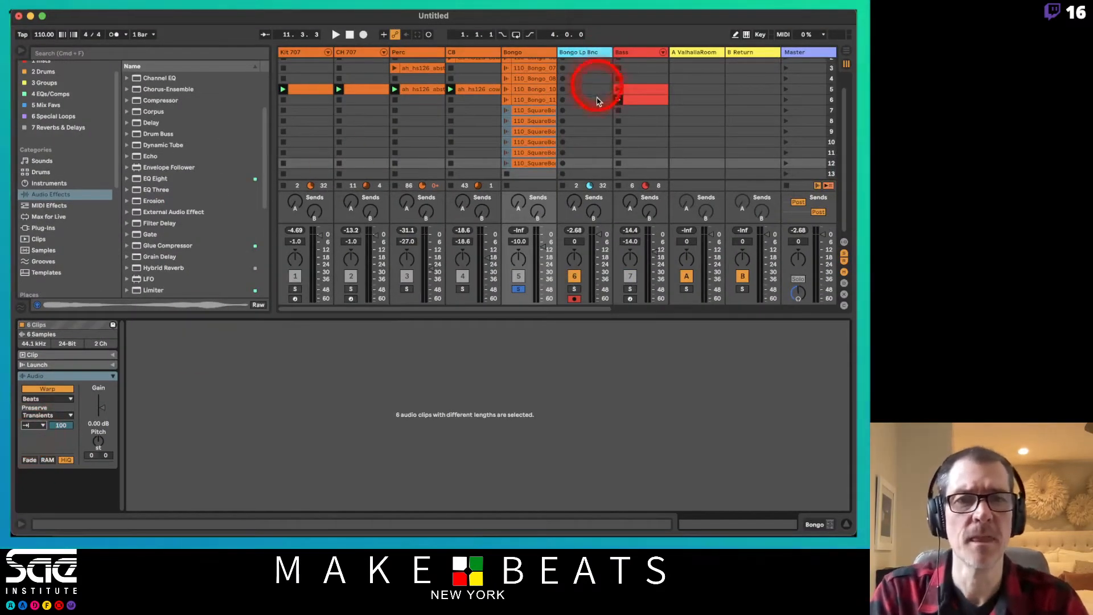
Step: Show the mixer's in/out section again and route the Bongo track's Audio To back to Master
scroll(593, 110, "up", 2)
left_click(584, 62)
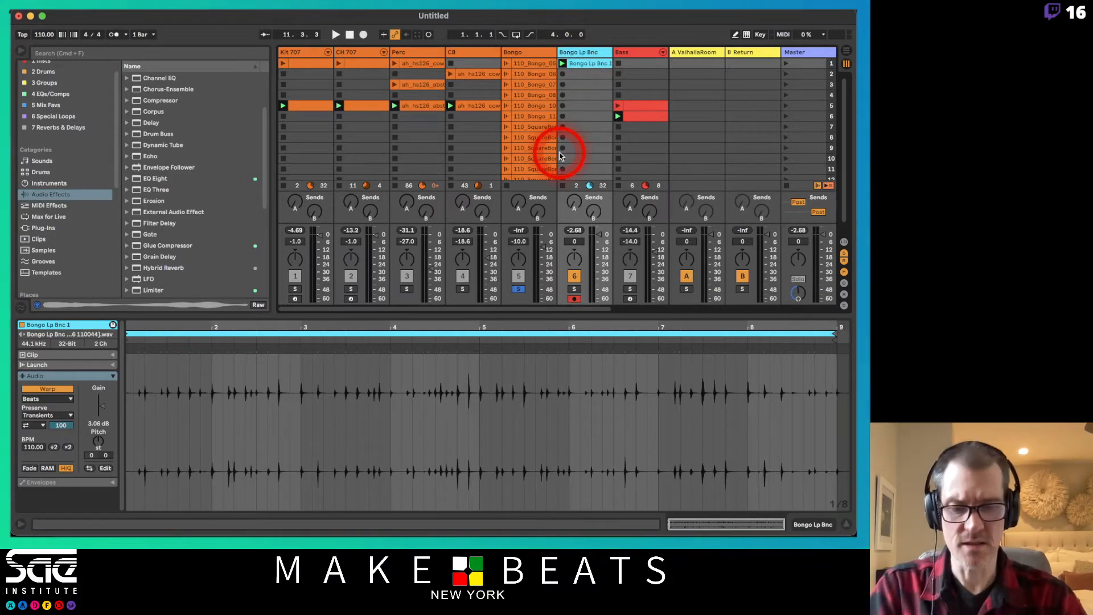
key("super+alt+i")
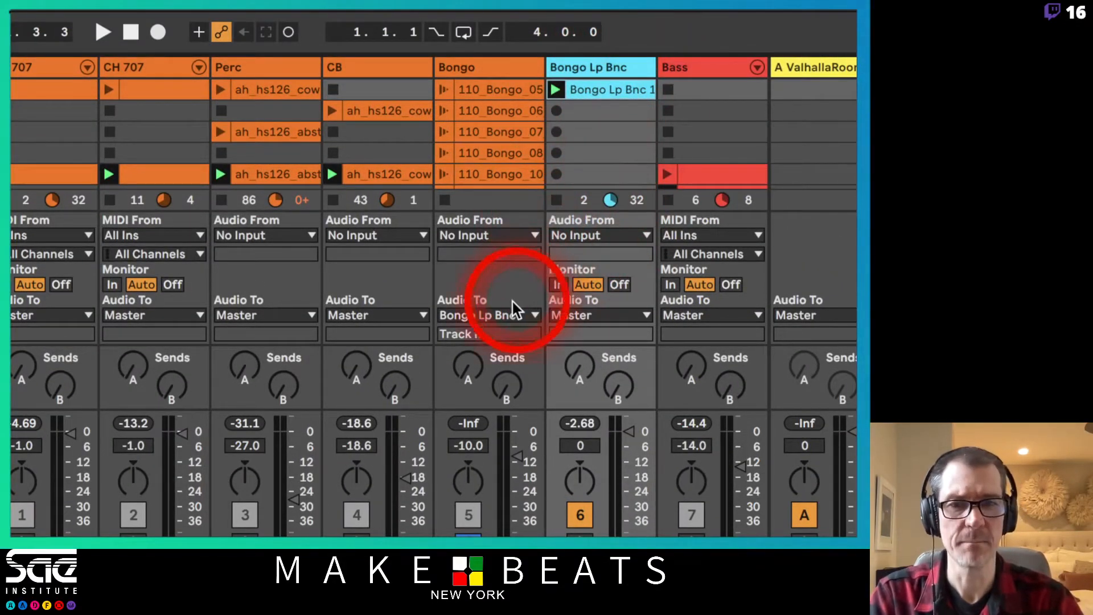
left_click(493, 317)
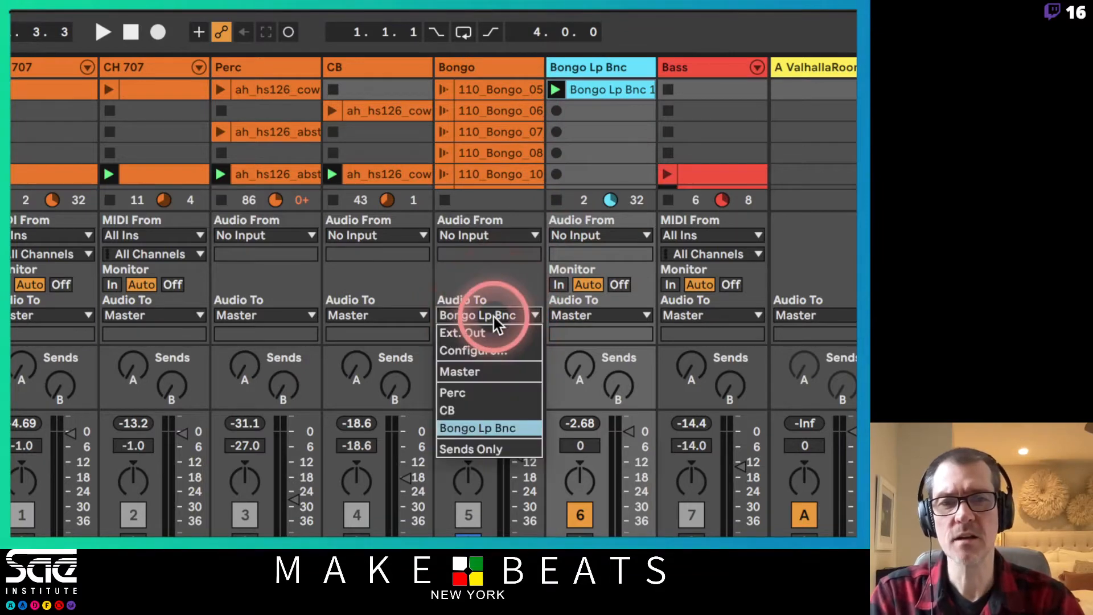
left_click(481, 371)
Step: Play the 110_Bongo_07 loop through Master with the Bongo Lp Bnc clip stopped, and stop playback
key("space")
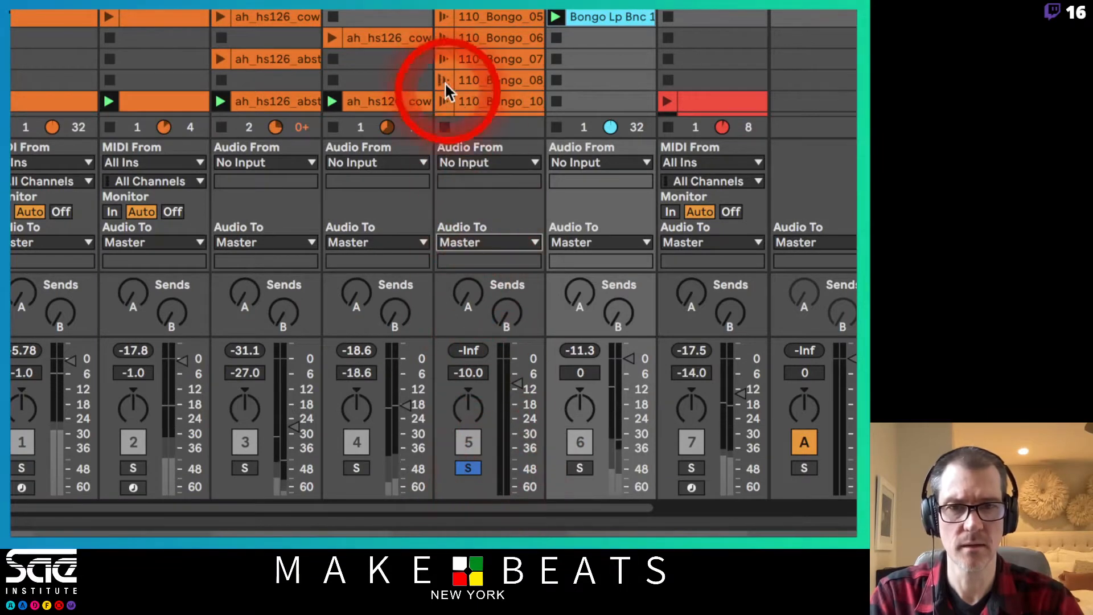
left_click(443, 58)
left_click(552, 60)
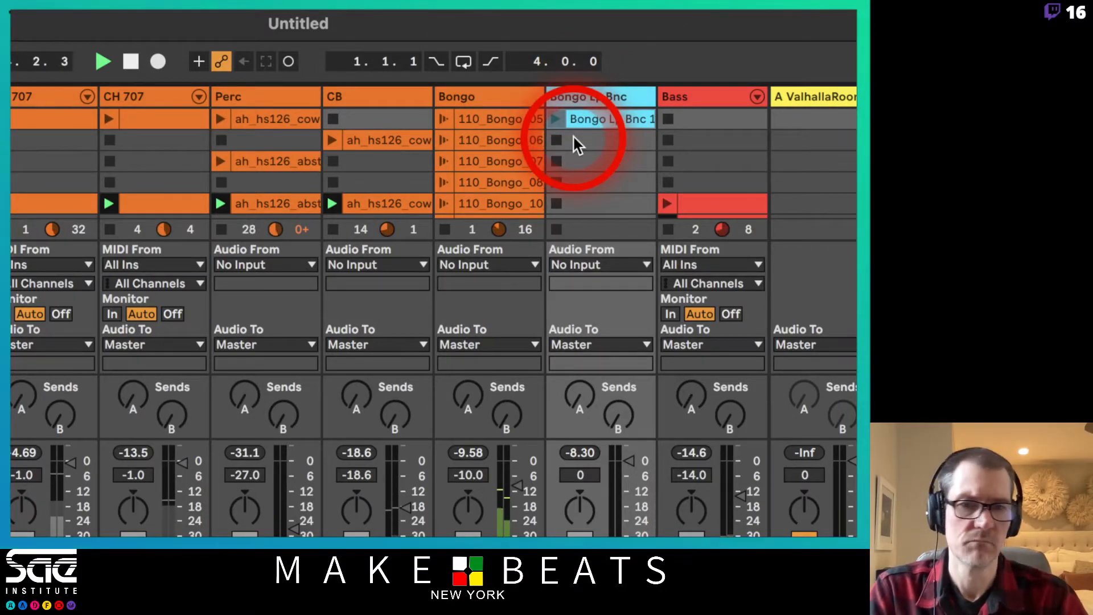
key("space")
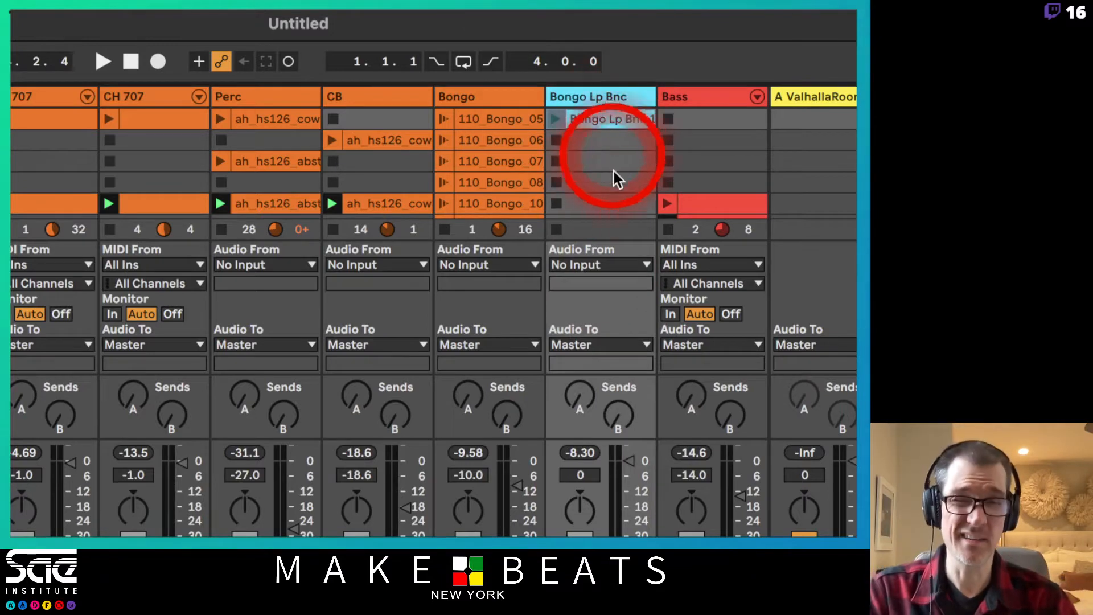
Step: Delete the recorded take from Bongo Lp Bnc and set that track's Audio From to Bongo
key("Delete")
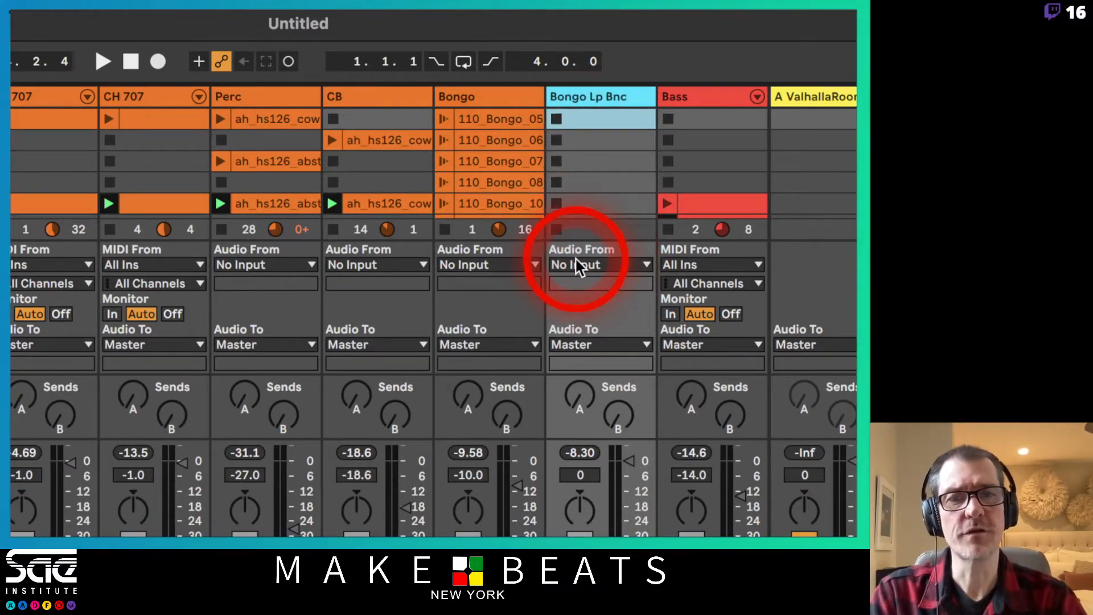
left_click(510, 97)
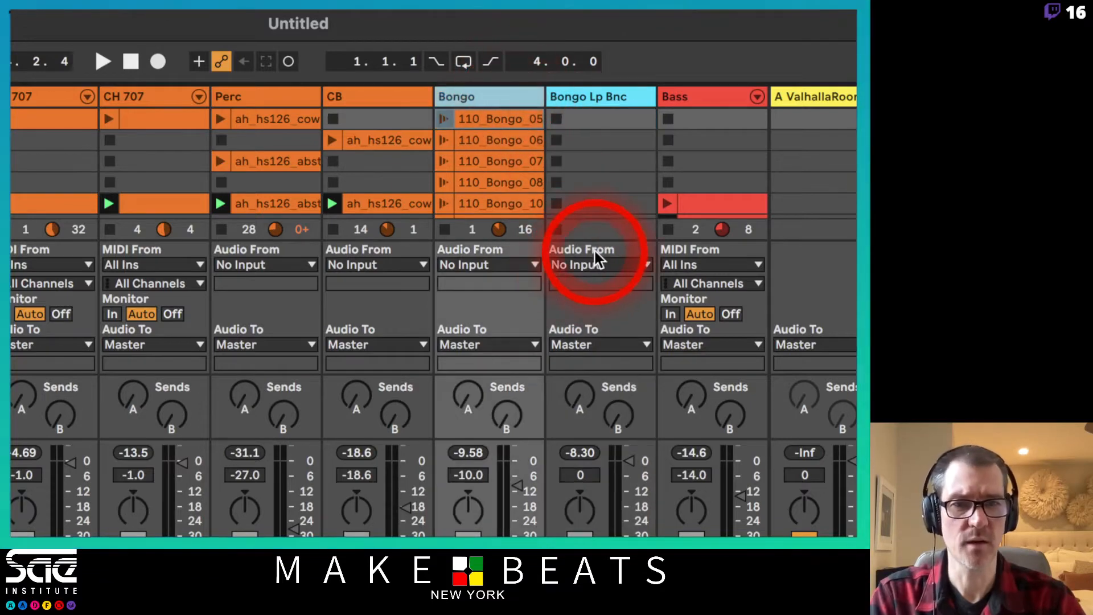
left_click(596, 266)
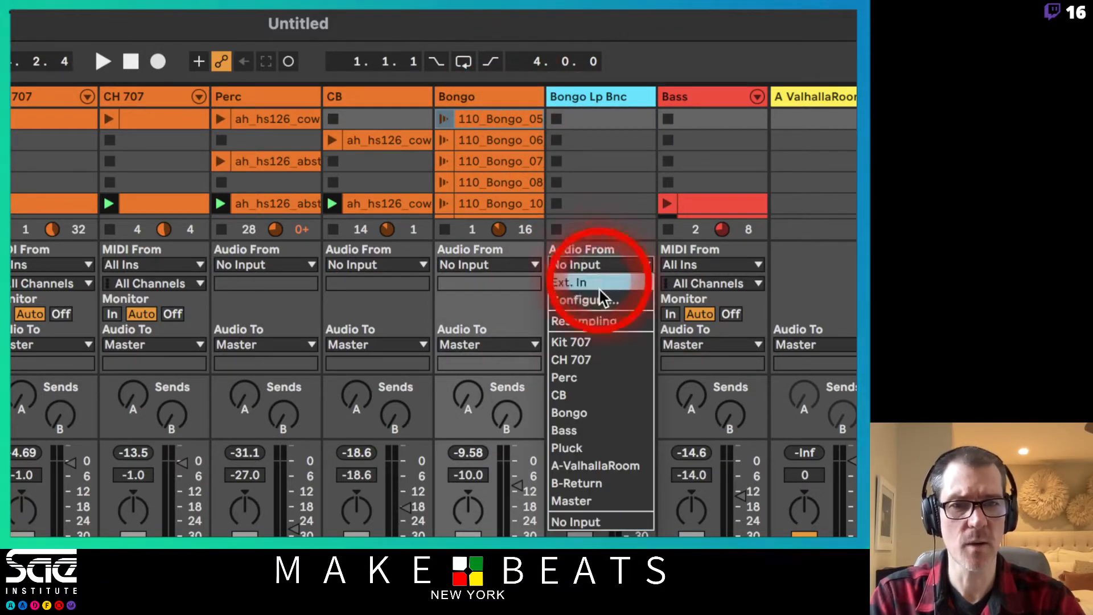
left_click(583, 415)
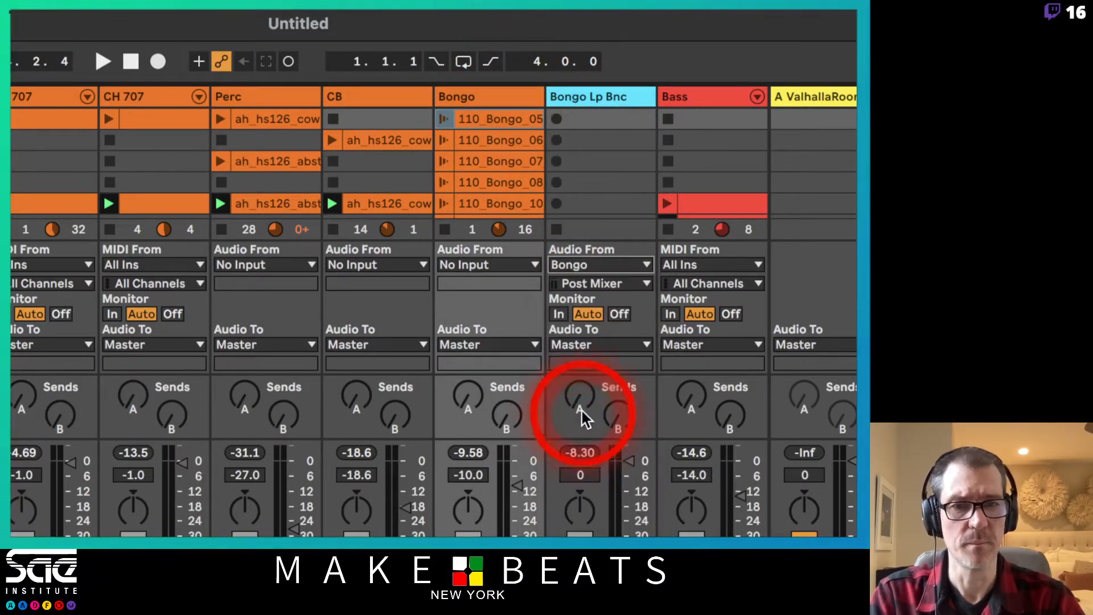
Step: Set Bongo Lp Bnc's monitoring to Off and its Bongo input tap point to Pre FX
left_click(618, 314)
left_click(578, 313)
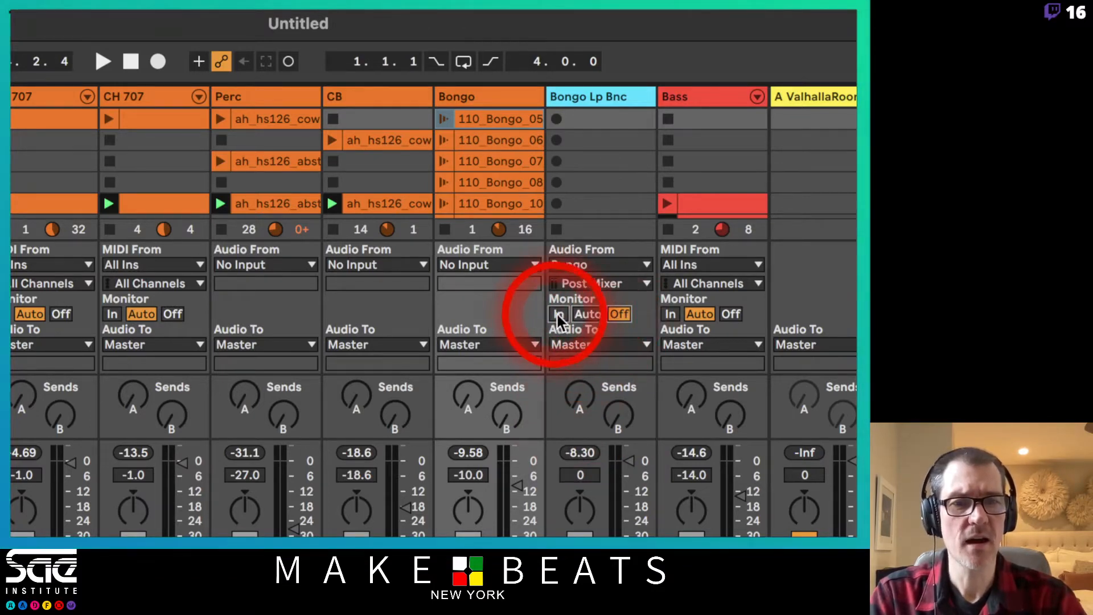
left_click(614, 314)
left_click(583, 314)
left_click(616, 314)
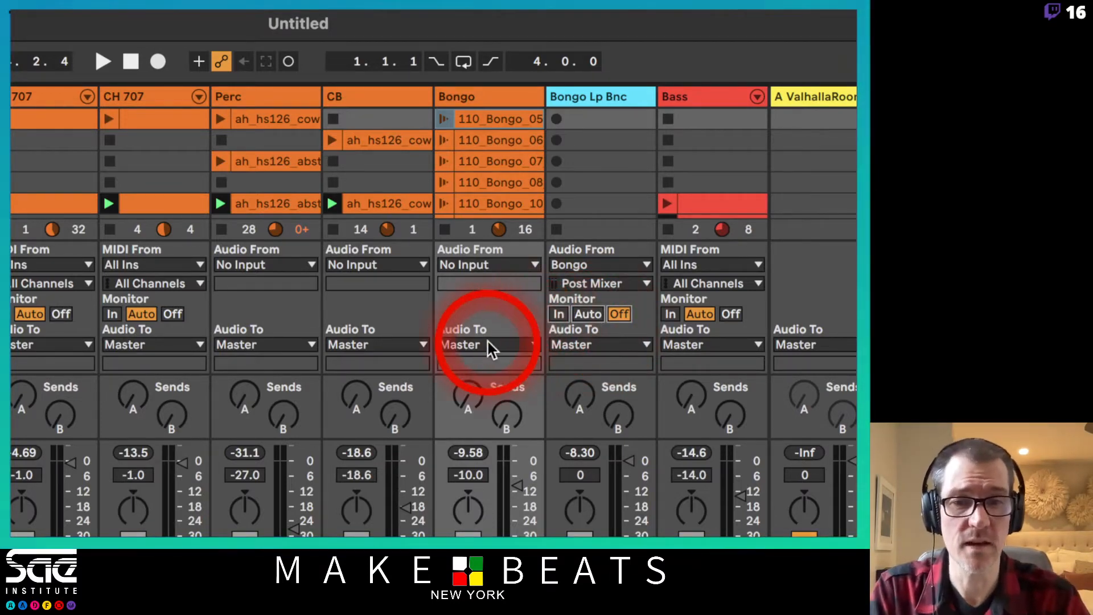
left_click(603, 285)
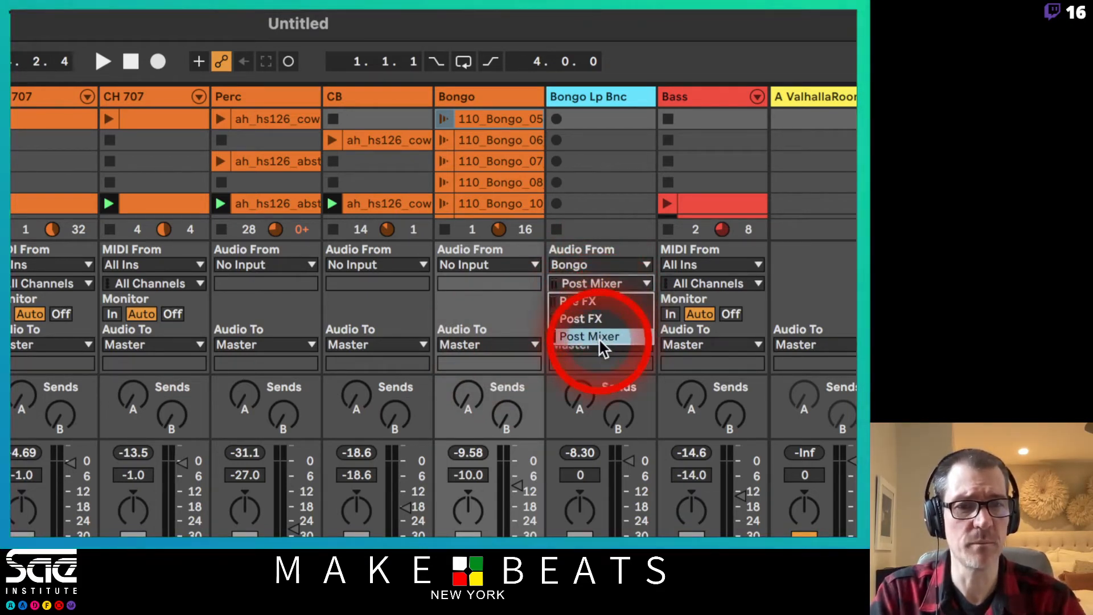
left_click(614, 303)
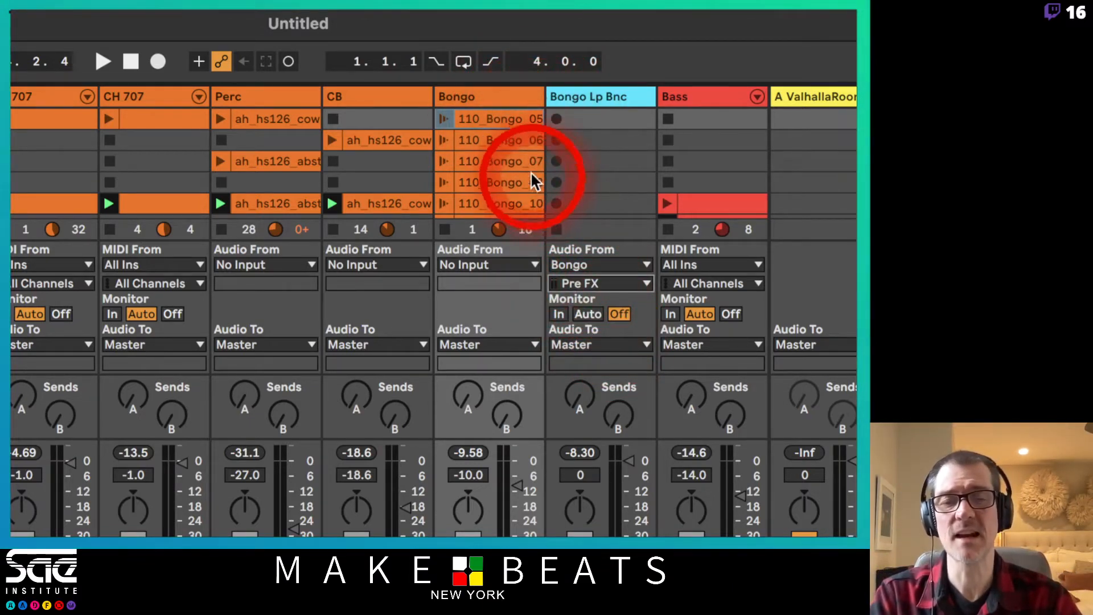
Step: Record the Bongo loop into the first Bongo Lp Bnc slot, solo that track too, and open the recorded clip for inspection
left_click(557, 119)
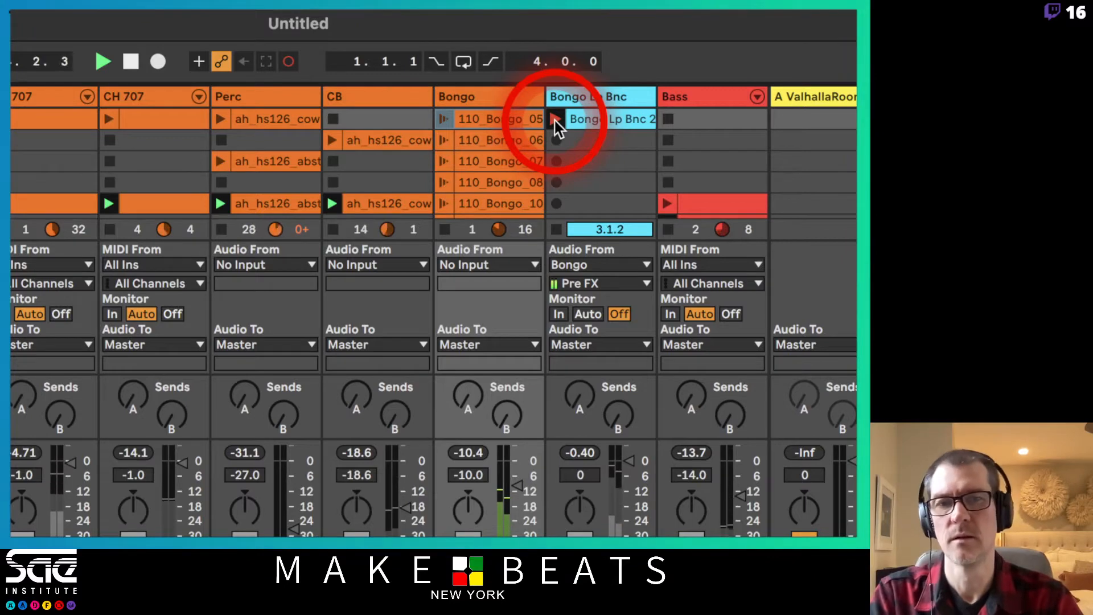
left_click(555, 119)
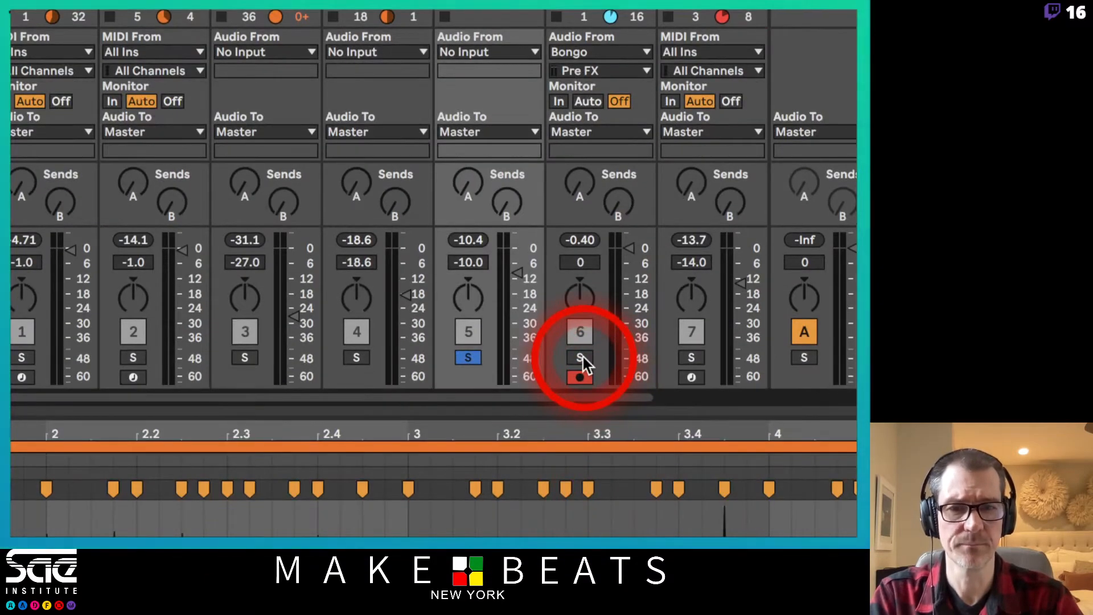
left_click(582, 358)
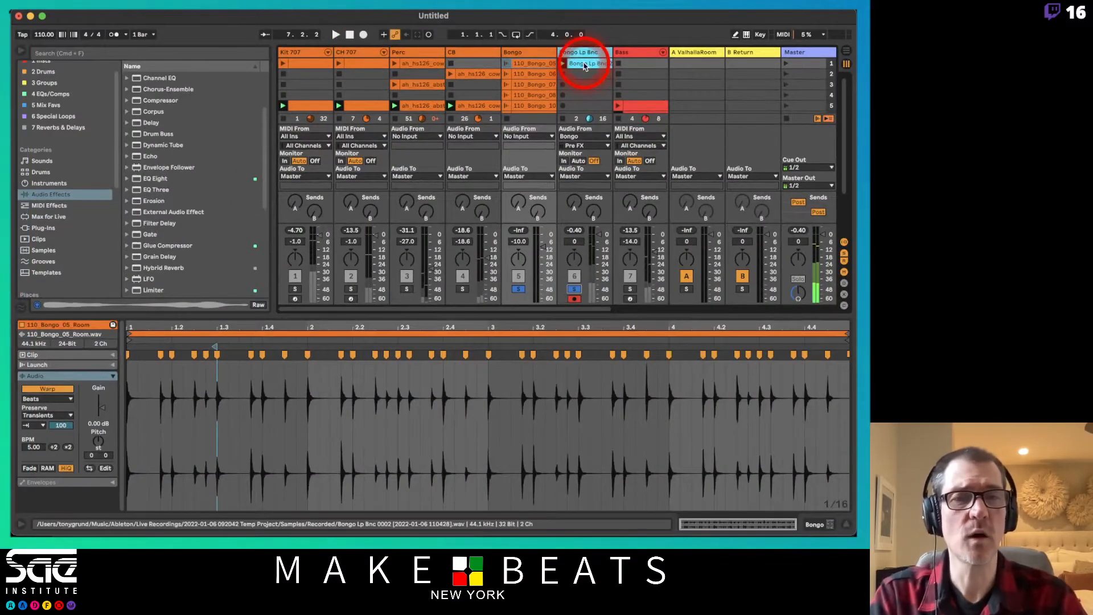
left_click(584, 65)
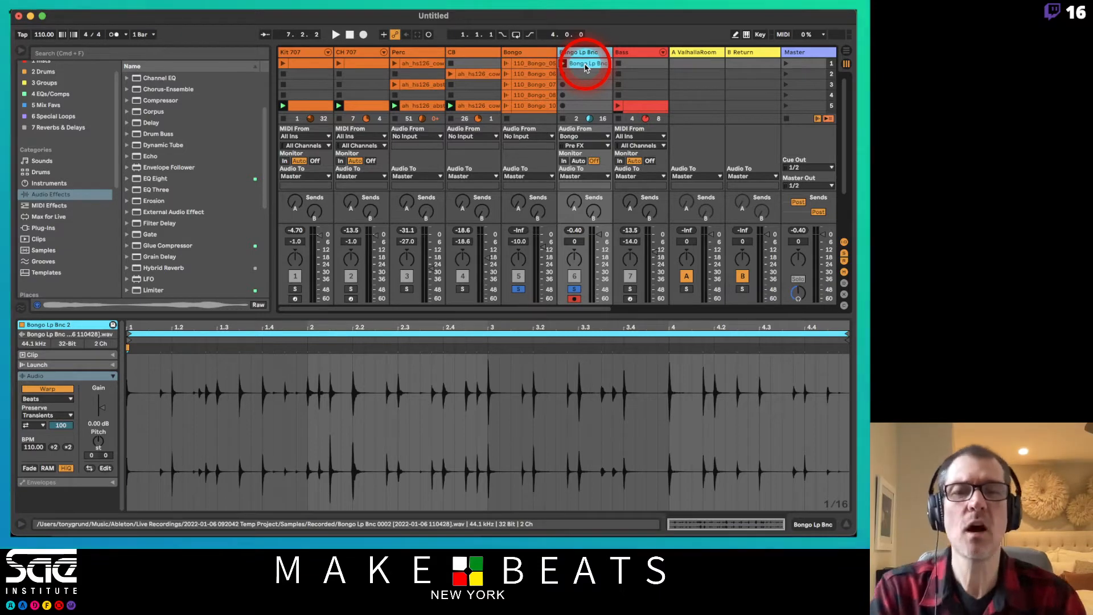
mouse_move(587, 68)
left_mouse_down()
mouse_move(542, 102)
mouse_move(600, 68)
mouse_move(588, 74)
left_mouse_up()
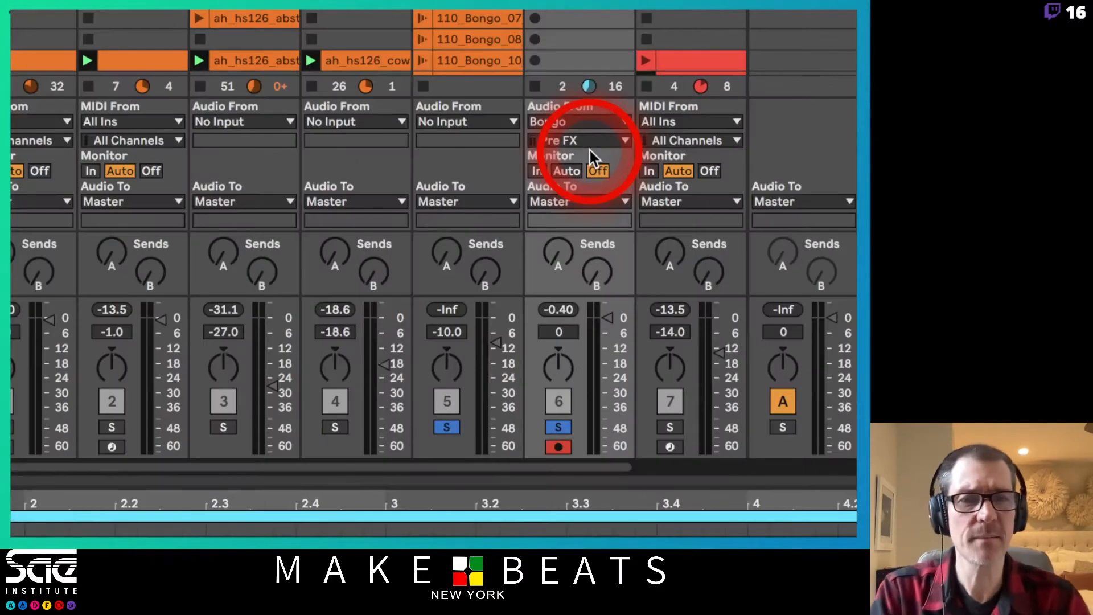
Step: Set Bongo Lp Bnc's input tap point to Post FX and lower the Bongo track volume to -12.6 dB
left_click(587, 146)
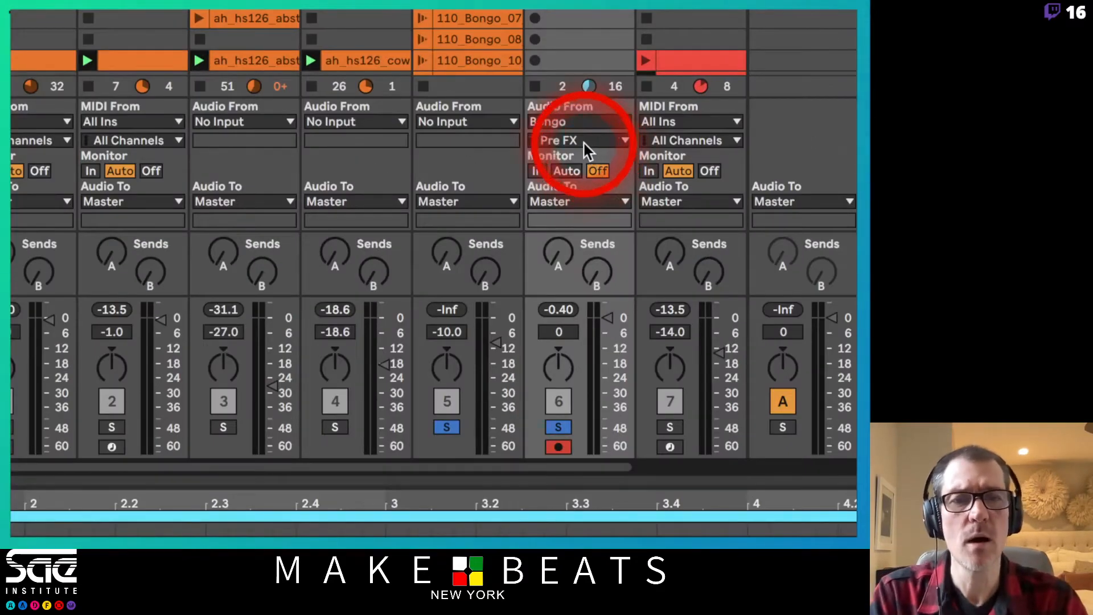
left_click(585, 175)
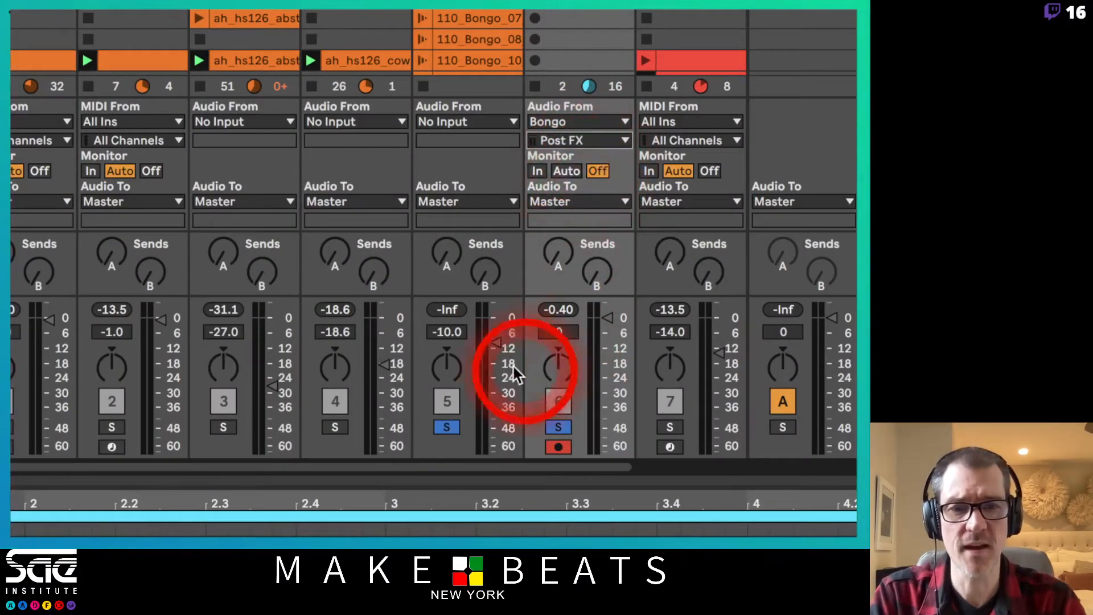
left_click_drag(495, 341, 499, 348)
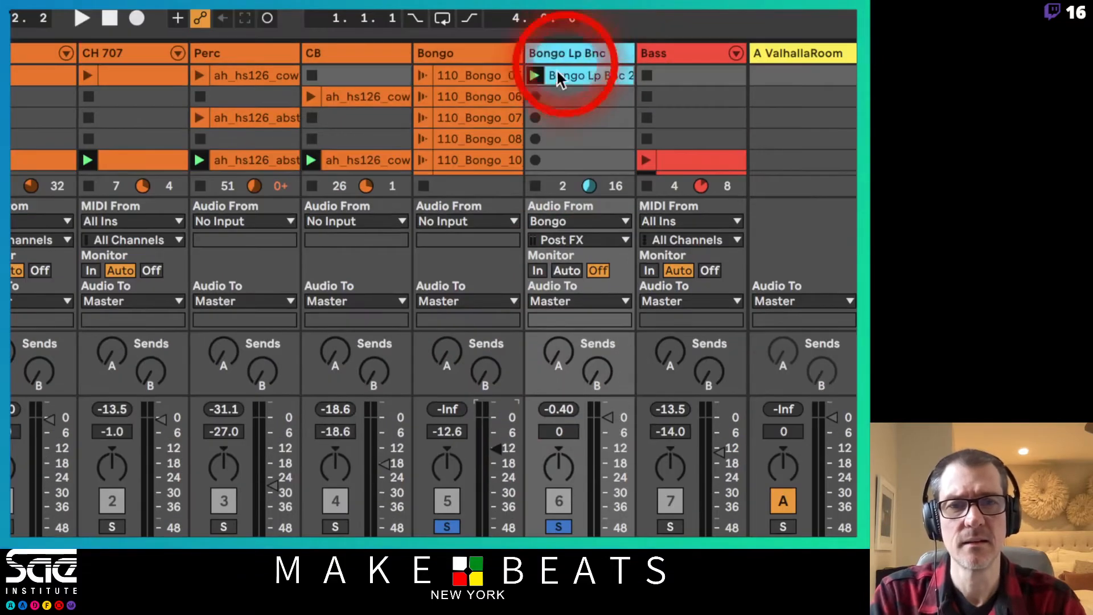
left_click(530, 96)
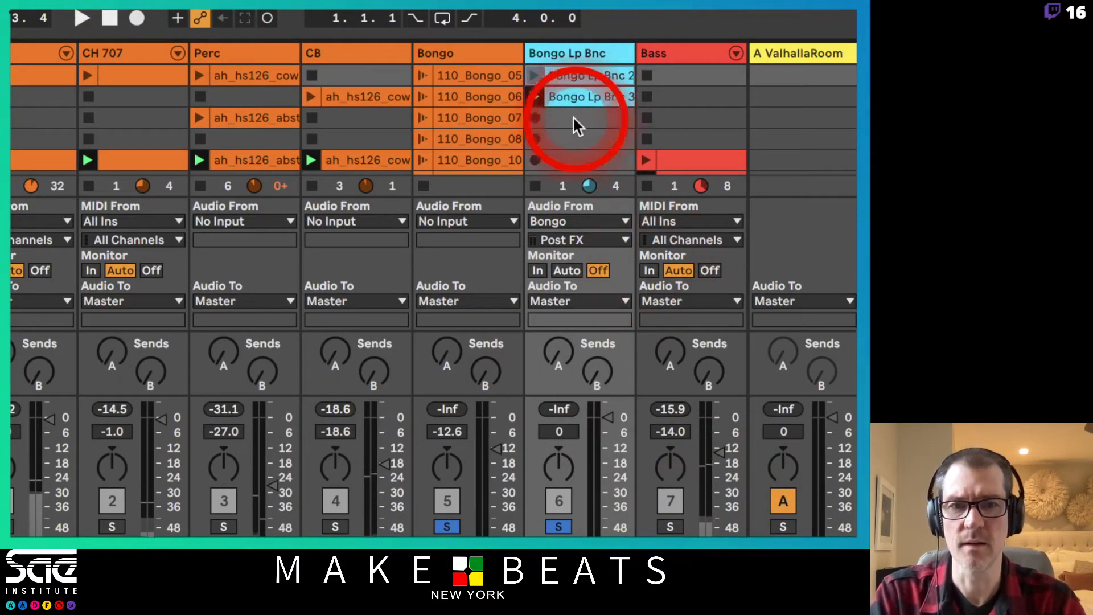
left_click(556, 94)
key("Delete")
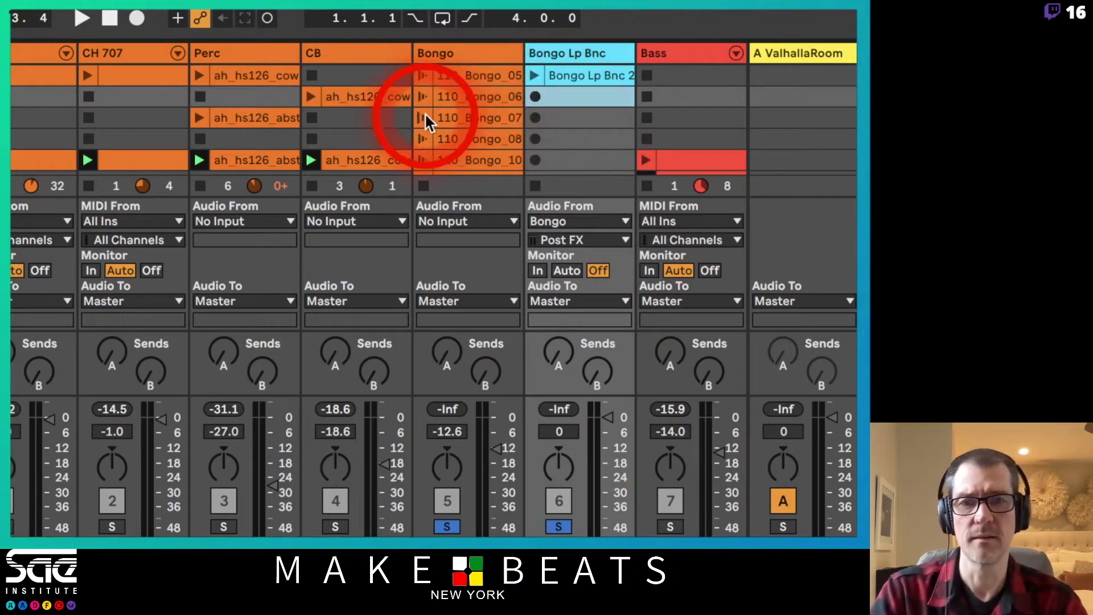
Step: Record live-triggered Bongo loops, starting with 110_Bongo_07, into the second Bongo Lp Bnc slot and play the take back at -1.4 dB track volume
left_click(423, 118)
left_click(535, 97)
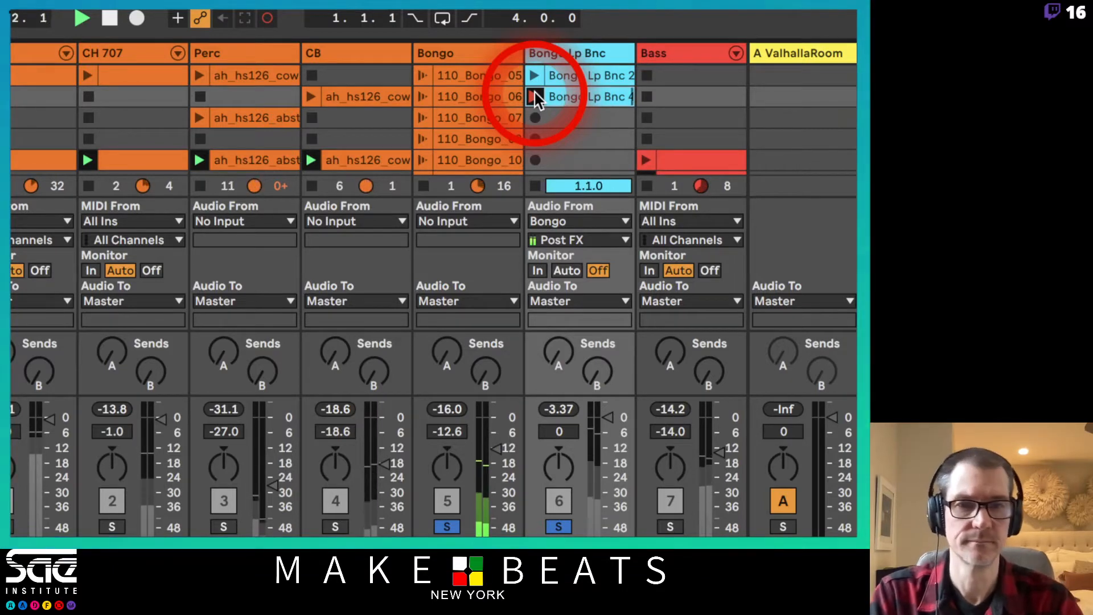
left_click(583, 95)
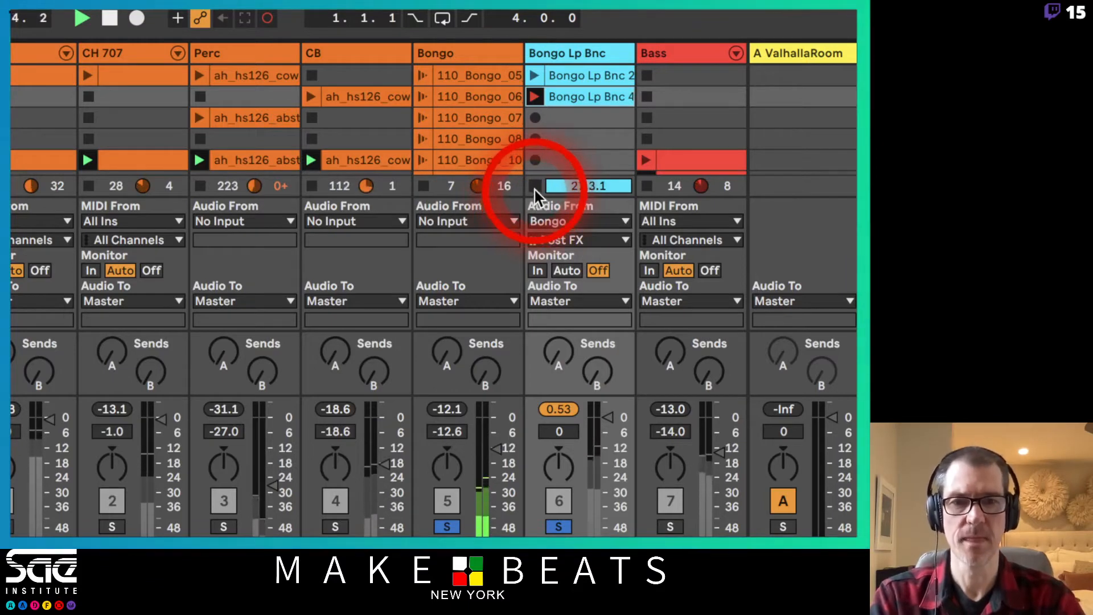
left_click(423, 185)
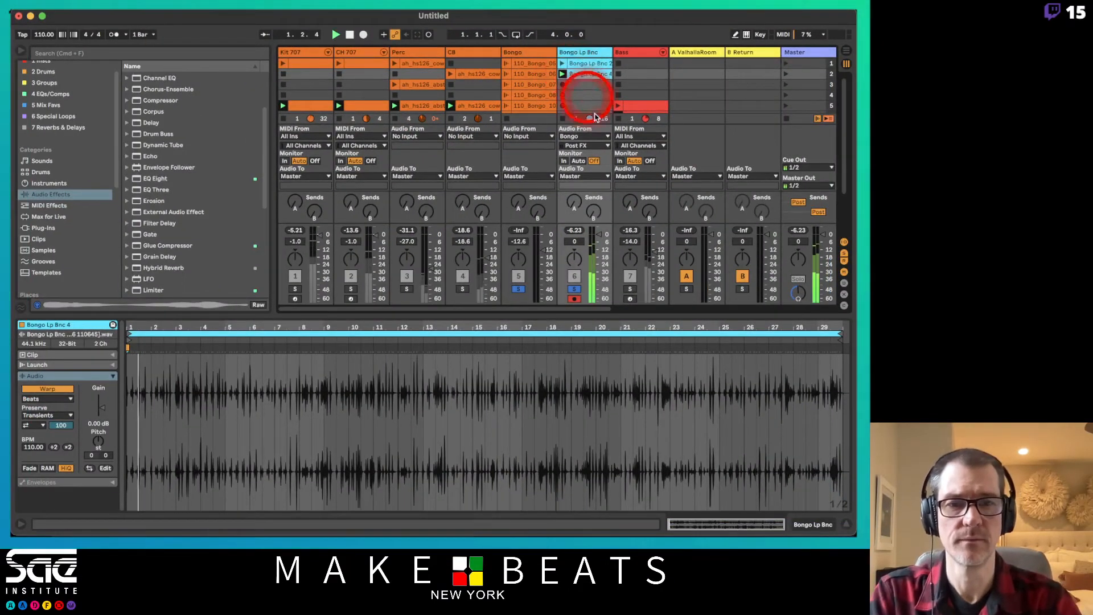
left_click_drag(596, 235, 596, 239)
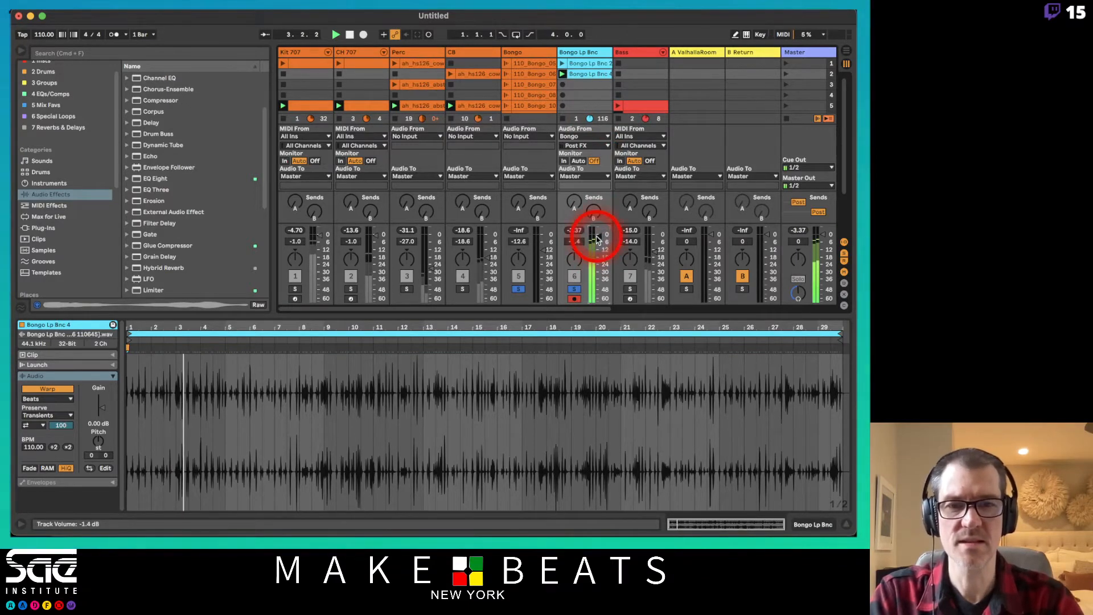
Step: Open the second Bongo Lp Bnc clip's loop settings and set the loop length to 8 bars, then to 4 bars
left_click(590, 76)
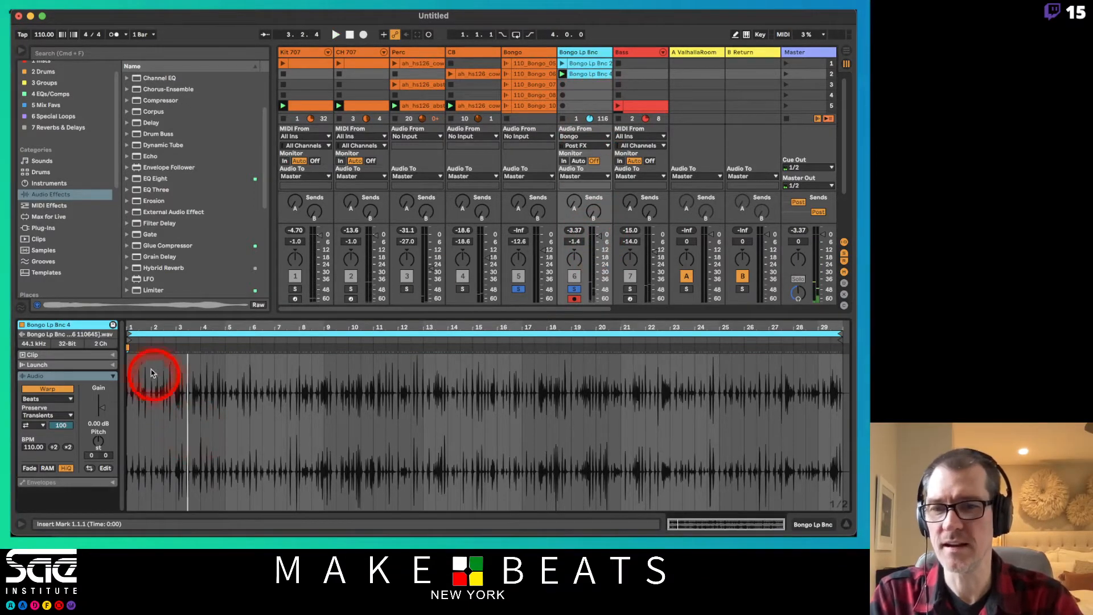
left_click(113, 355)
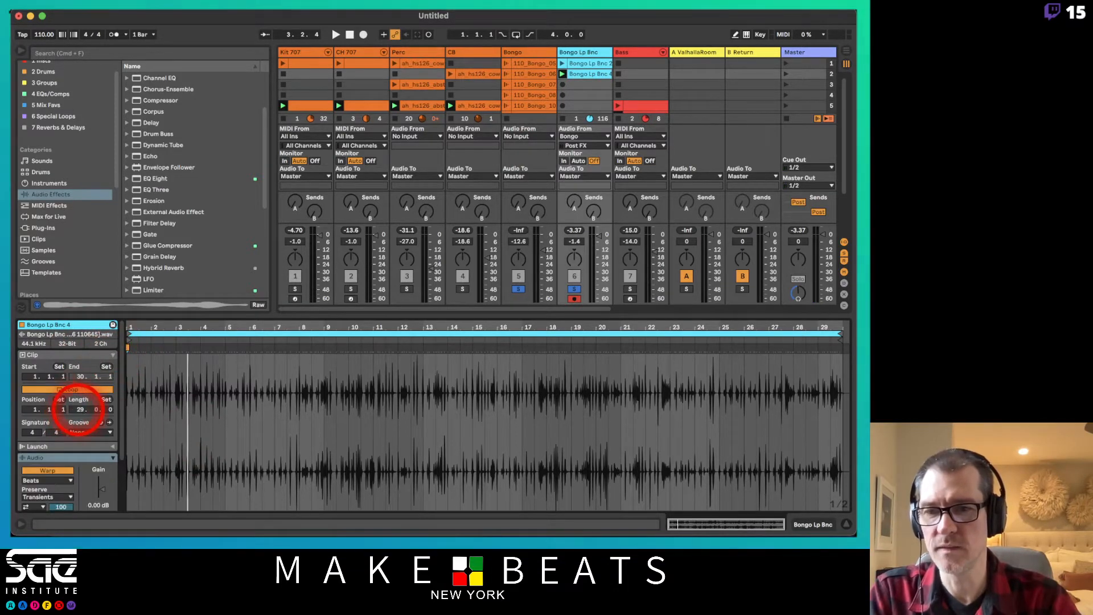
key("Return")
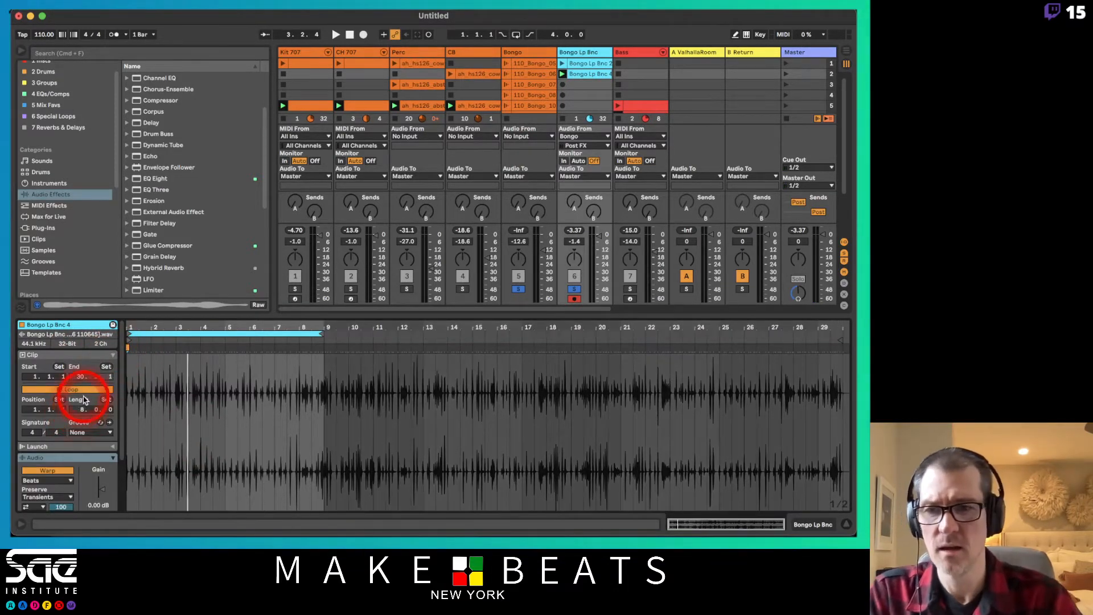
left_click(83, 411)
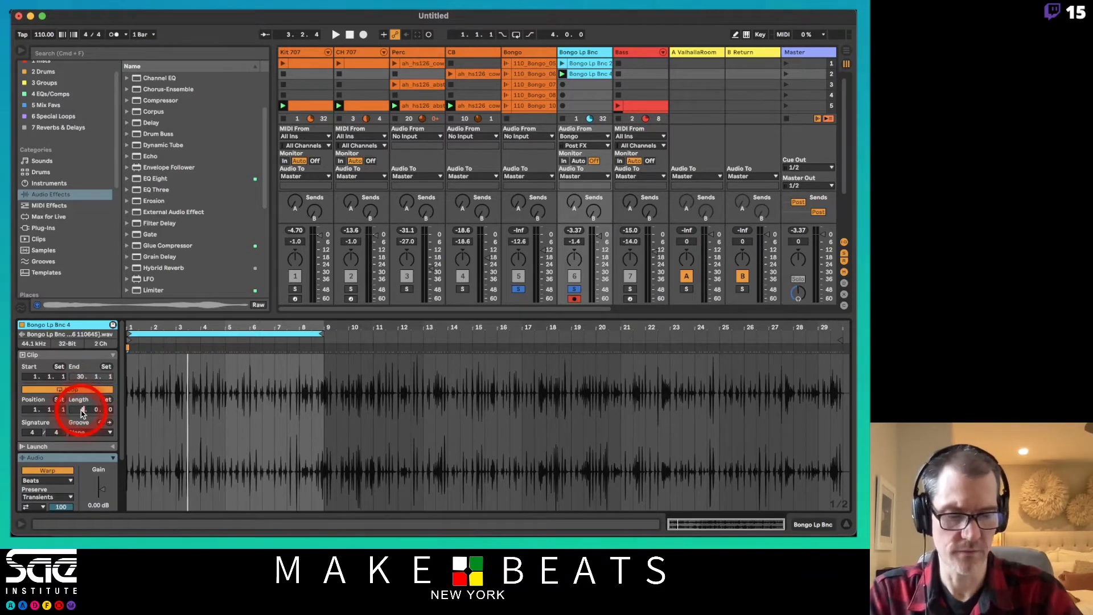
type("4")
key("Return")
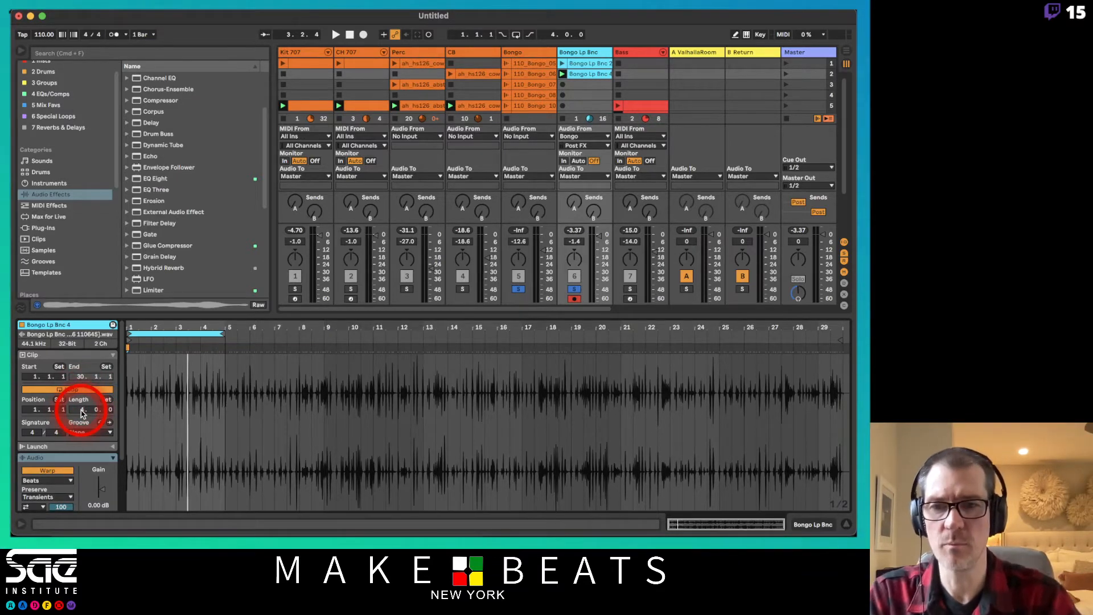
Step: Shift the clip's 4-bar loop to start at bar 9 and play it, lowering the Bongo Lp Bnc volume to -4.0 dB
left_click(175, 332)
key("Up")
key("Up")
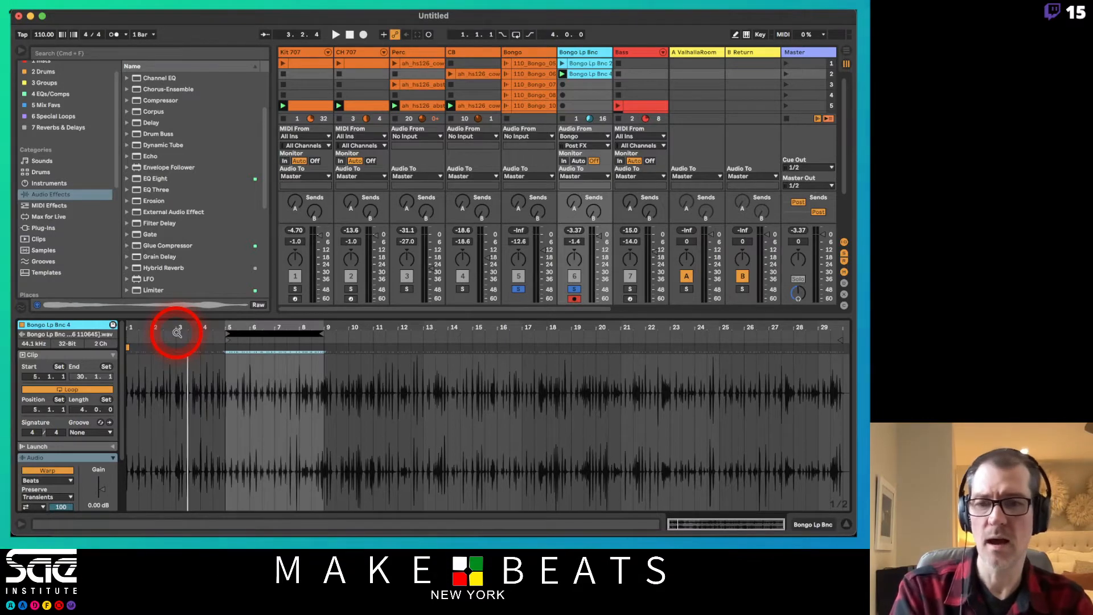
left_click(676, 119)
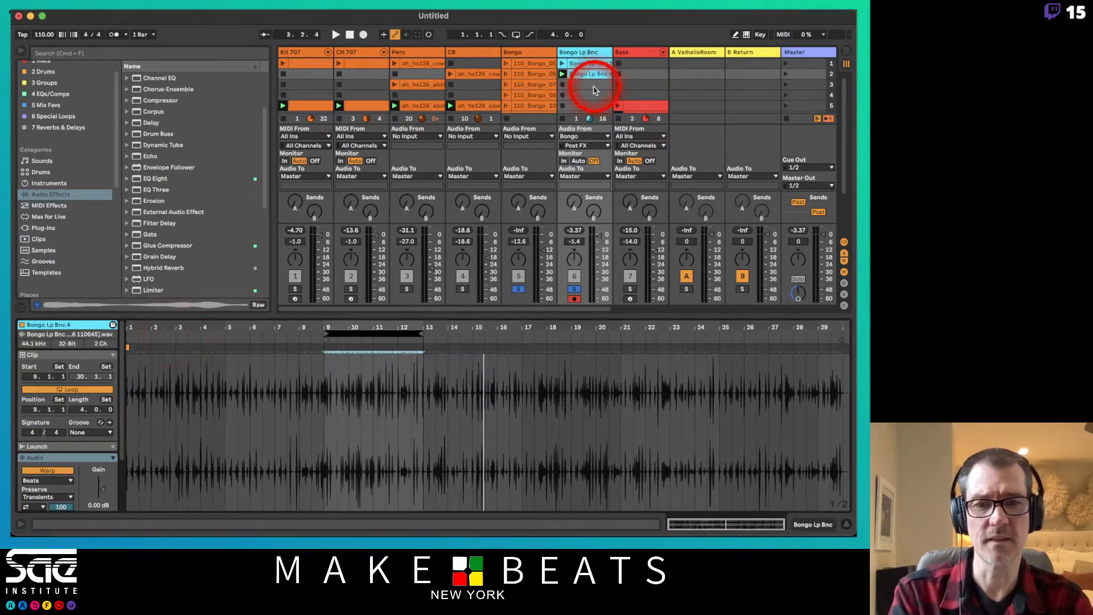
key("space")
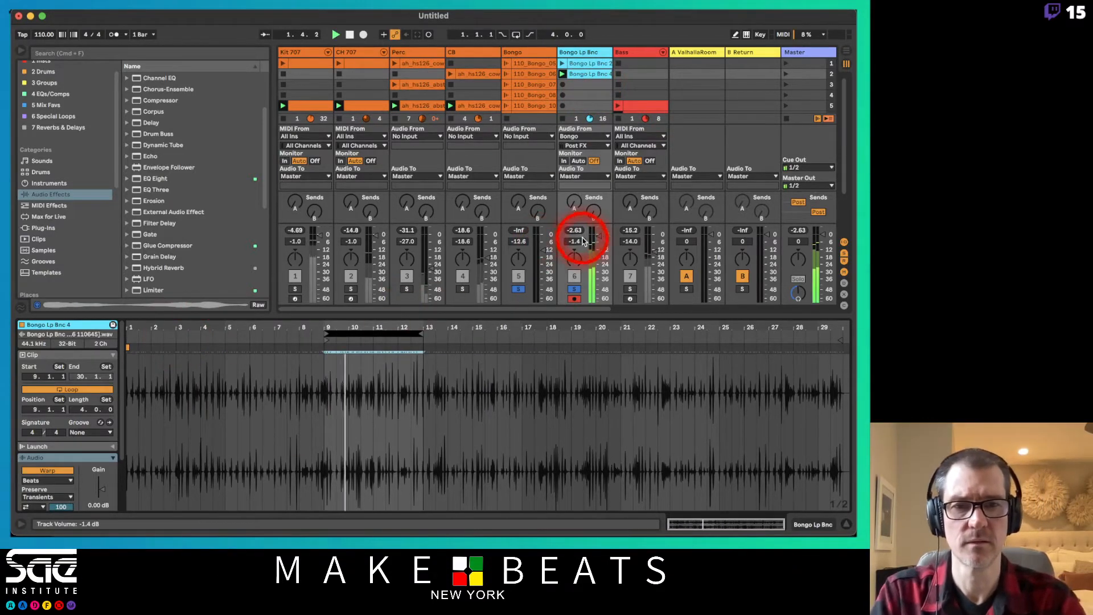
left_click_drag(598, 243, 596, 240)
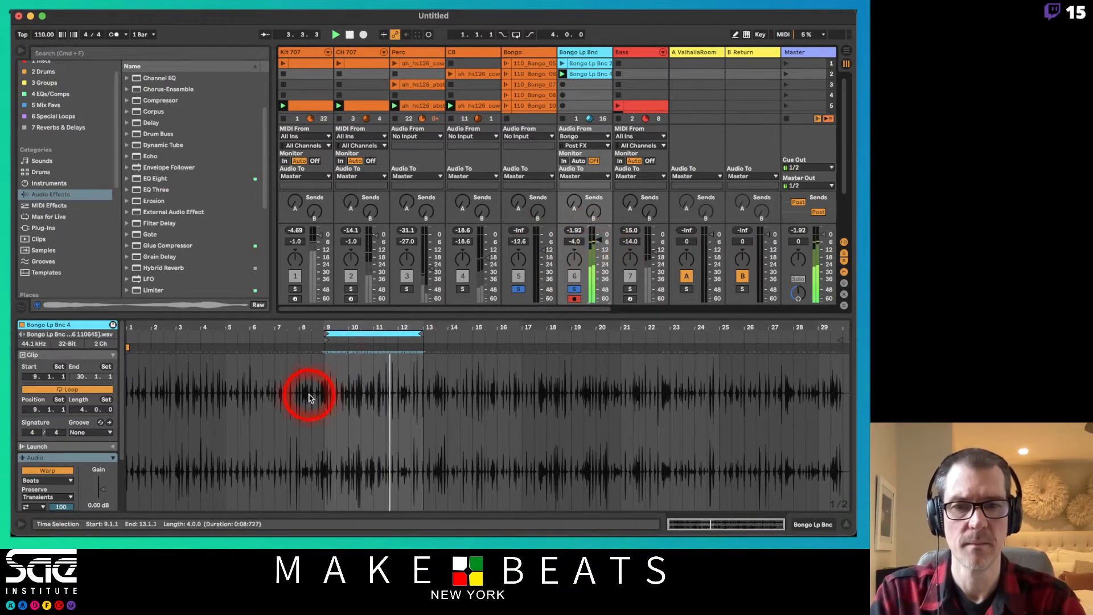
Step: Shift the clip's loop to start at bar 13 and shorten it to 2 bars
left_click(380, 333)
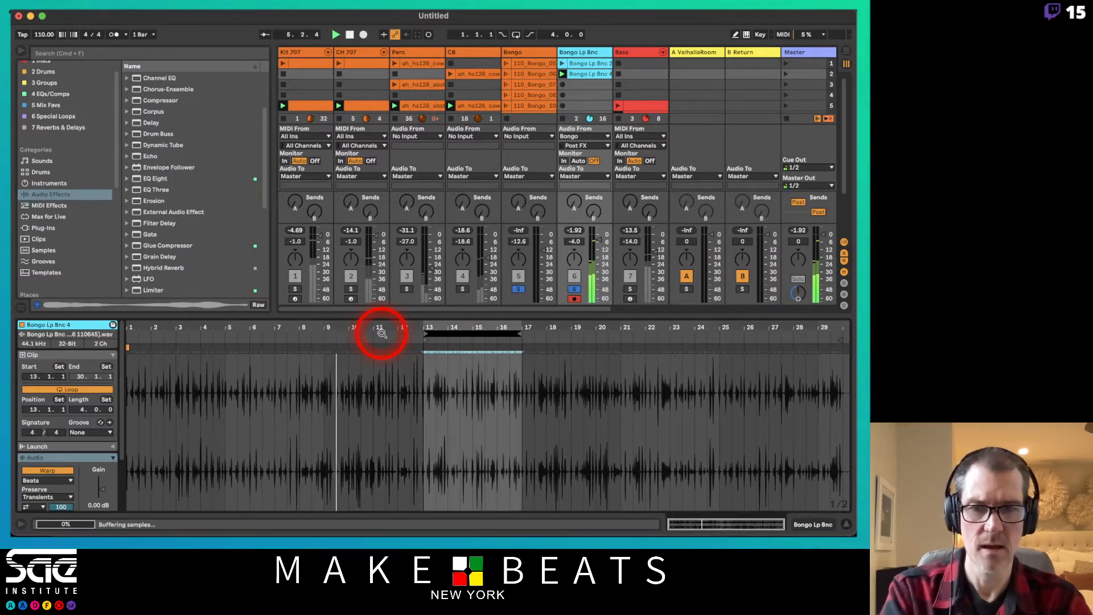
key("Up")
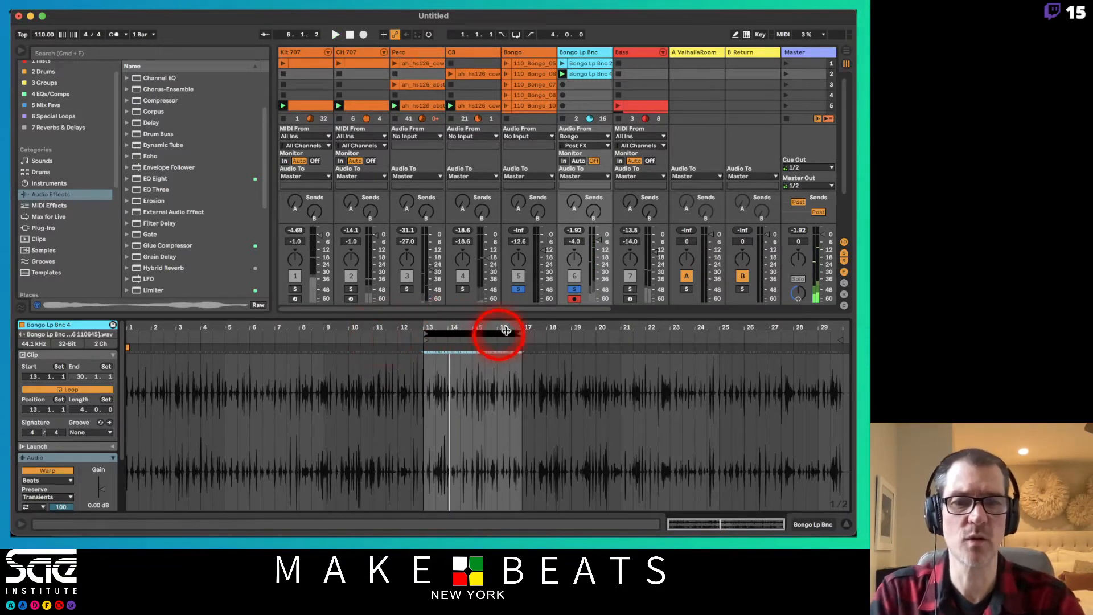
left_click_drag(519, 333, 471, 333)
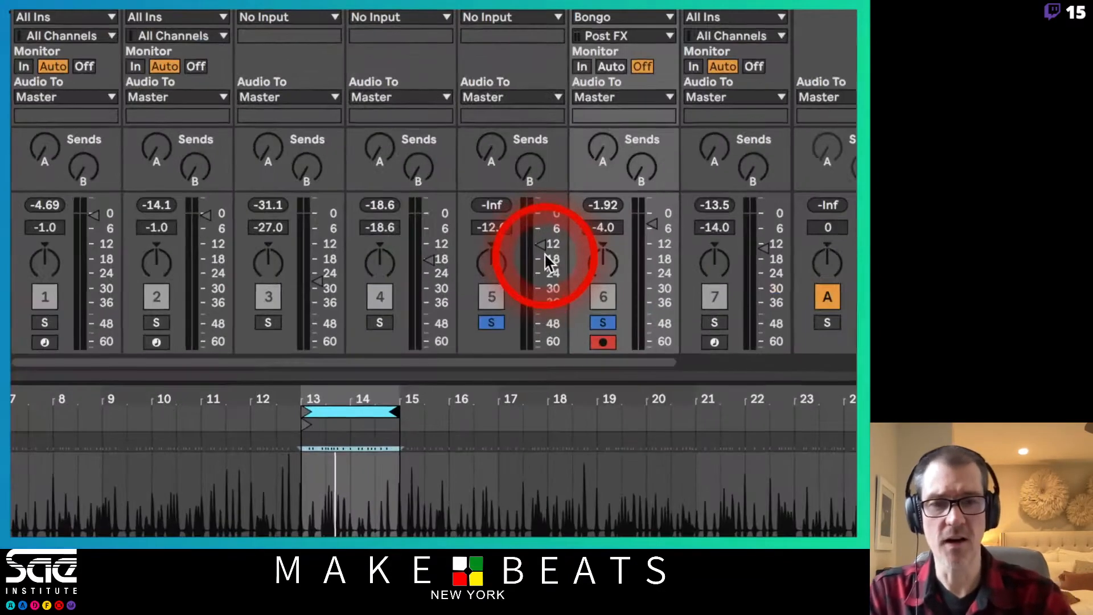
Step: Set the Bongo track volume to -15.0 dB and the Bongo Lp Bnc volume to -1.0 dB
mouse_move(545, 261)
left_mouse_down()
mouse_move(545, 271)
mouse_move(538, 249)
left_mouse_up()
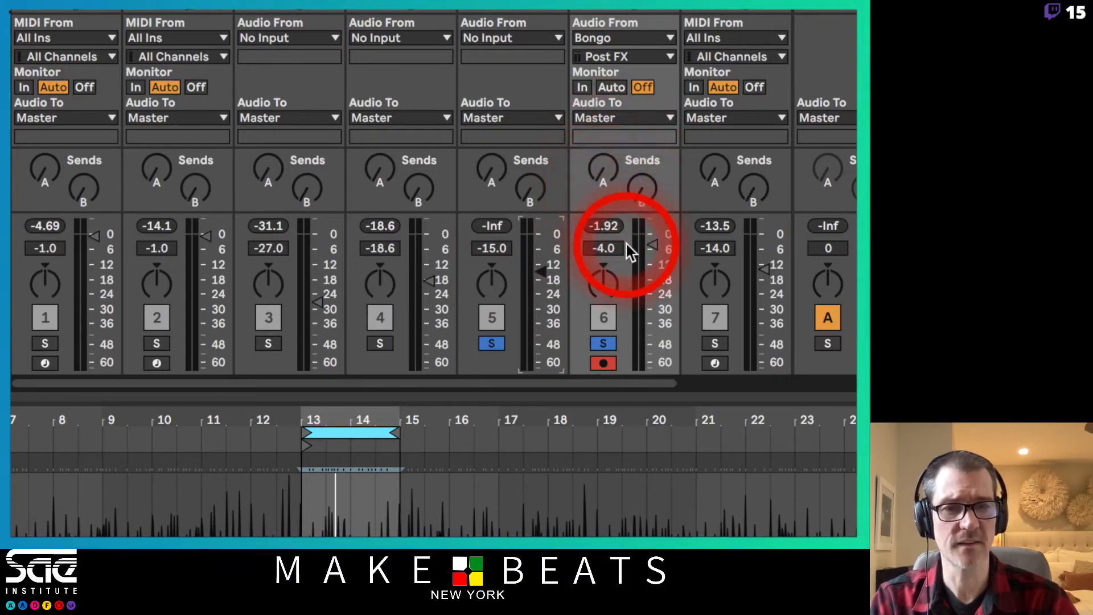
left_click_drag(648, 251, 649, 309)
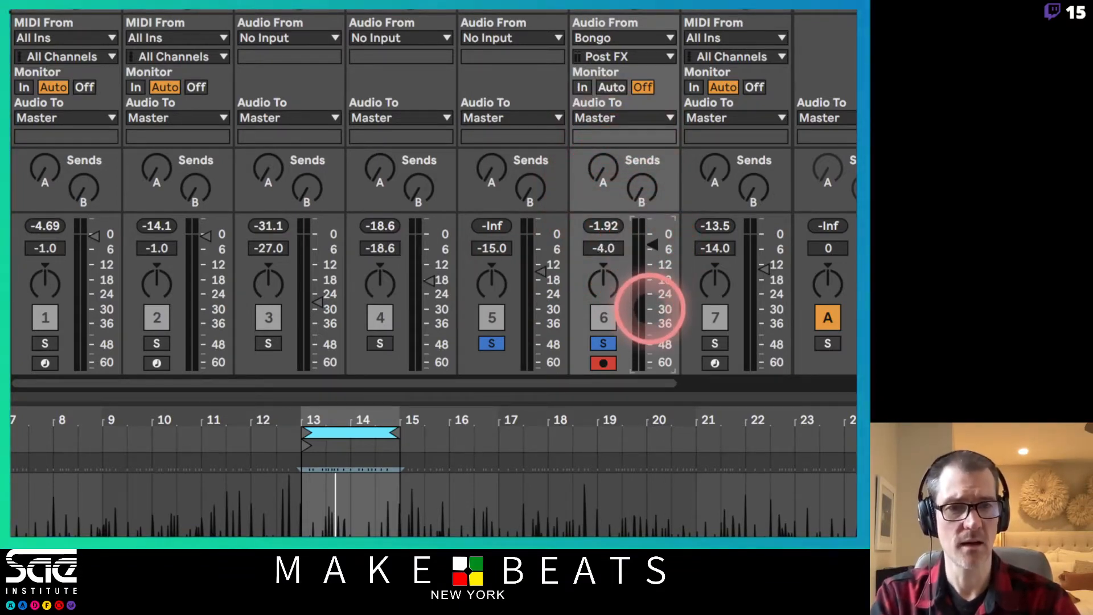
left_click(650, 230)
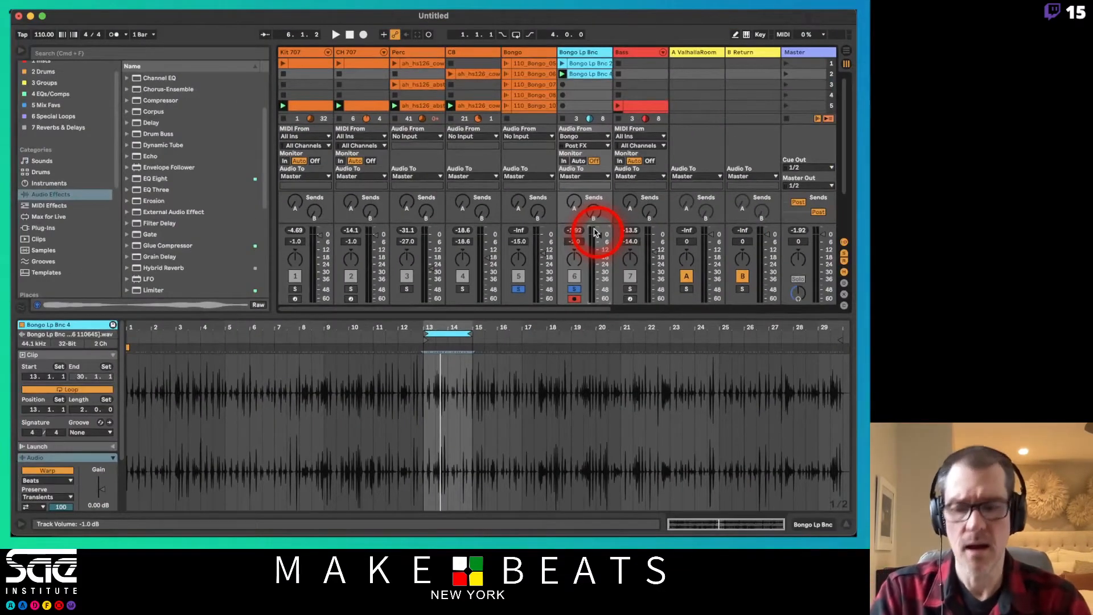
Step: Switch to the 30 Ableton Routing-Mixing-Exporting.pdf notes and page forward through subgrouping to the Send Effects in Live page
key("super+Tab")
key("super+Tab")
key("super+Tab")
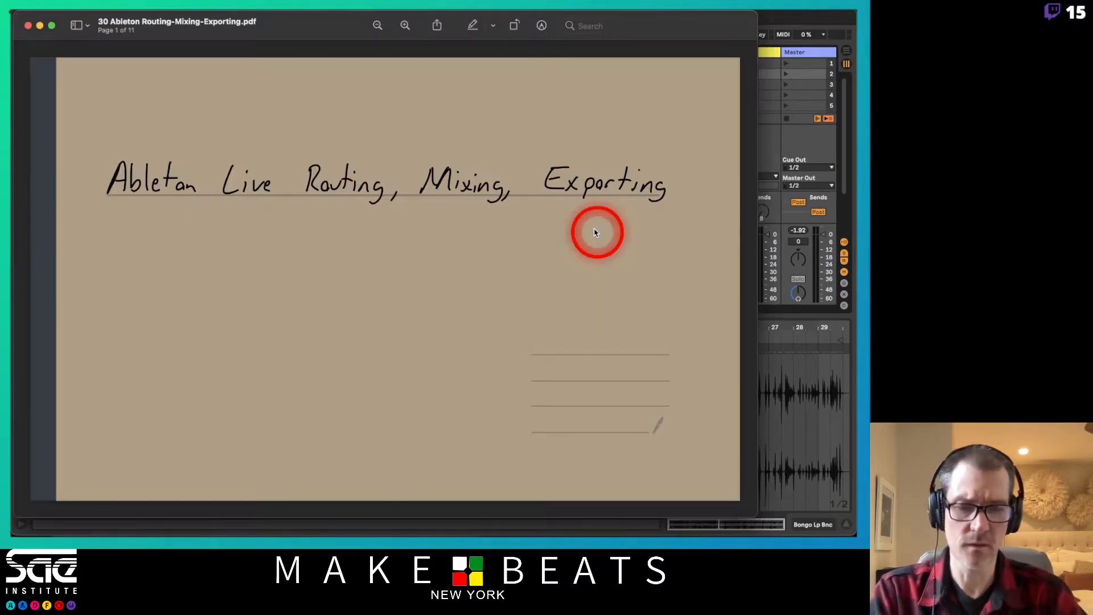
key("Right")
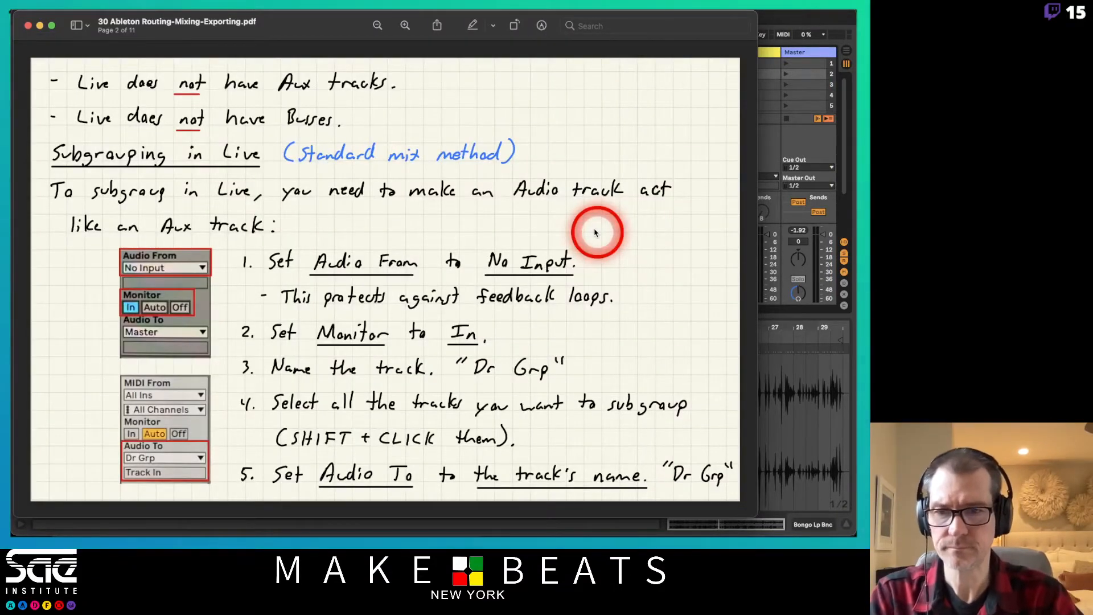
key("Right")
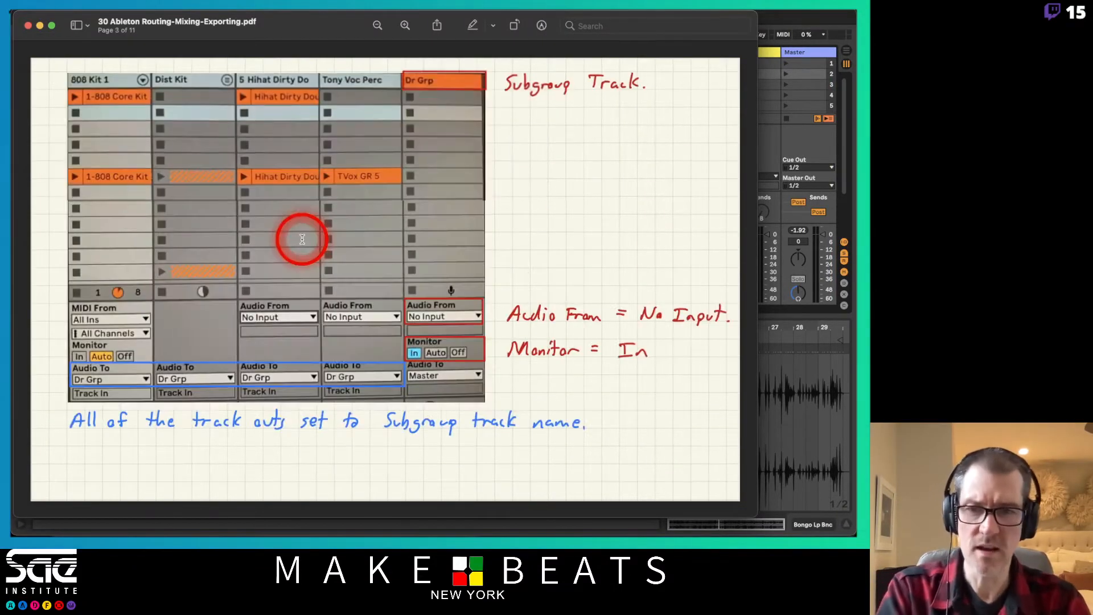
key("Right")
key("Right")
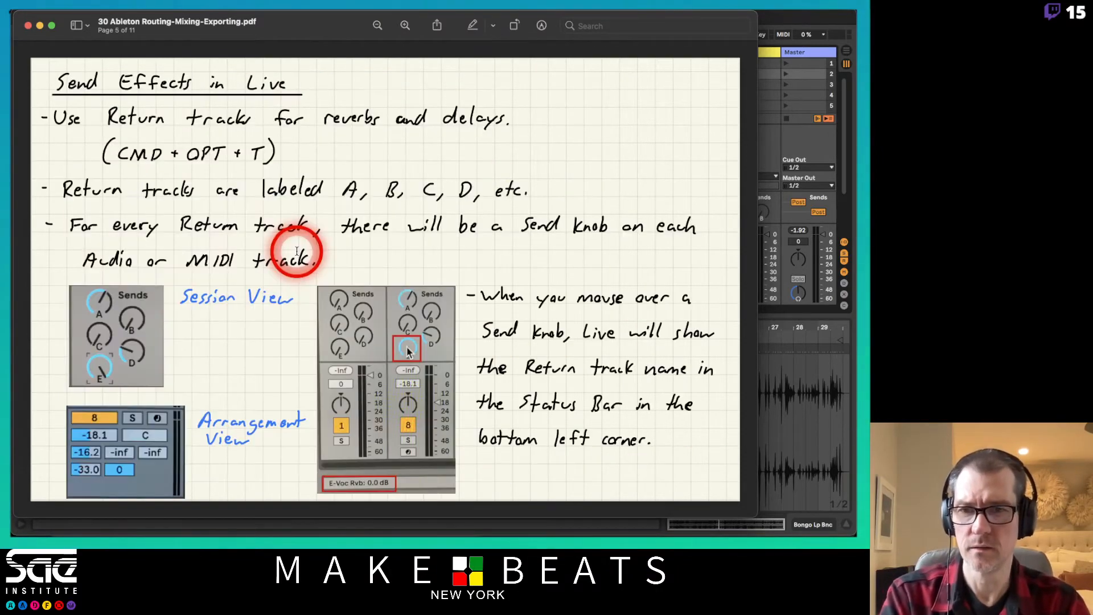
Step: Go back to the Subgrouping in Live page of the PDF, then page forward to the Return Tracks notes on page 6
key("Left")
key("Left")
key("Left")
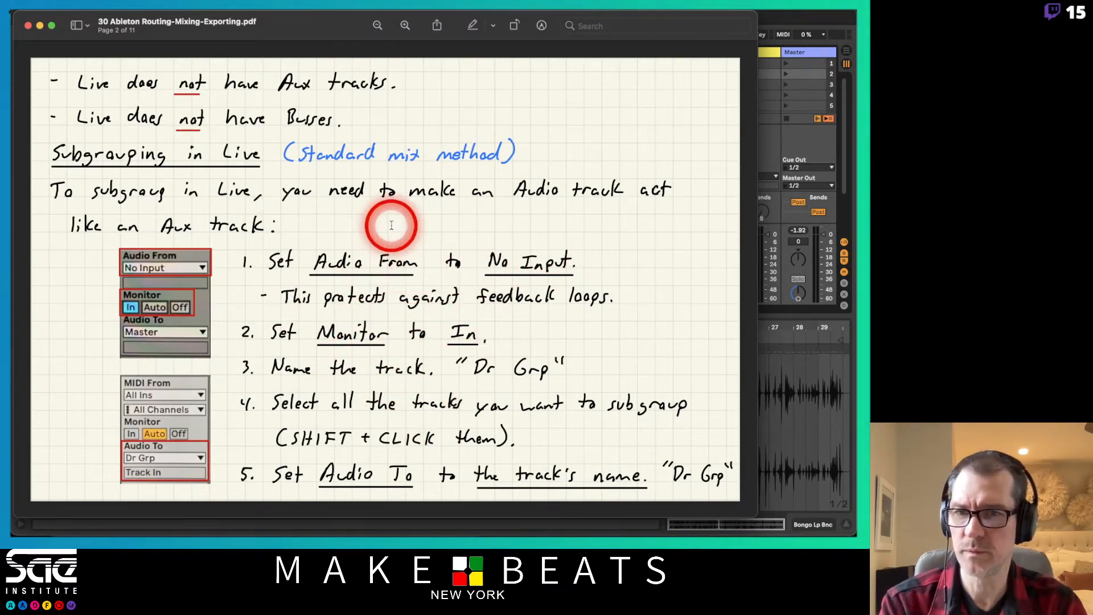
key("Down")
key("Down")
key("Down")
key("Down")
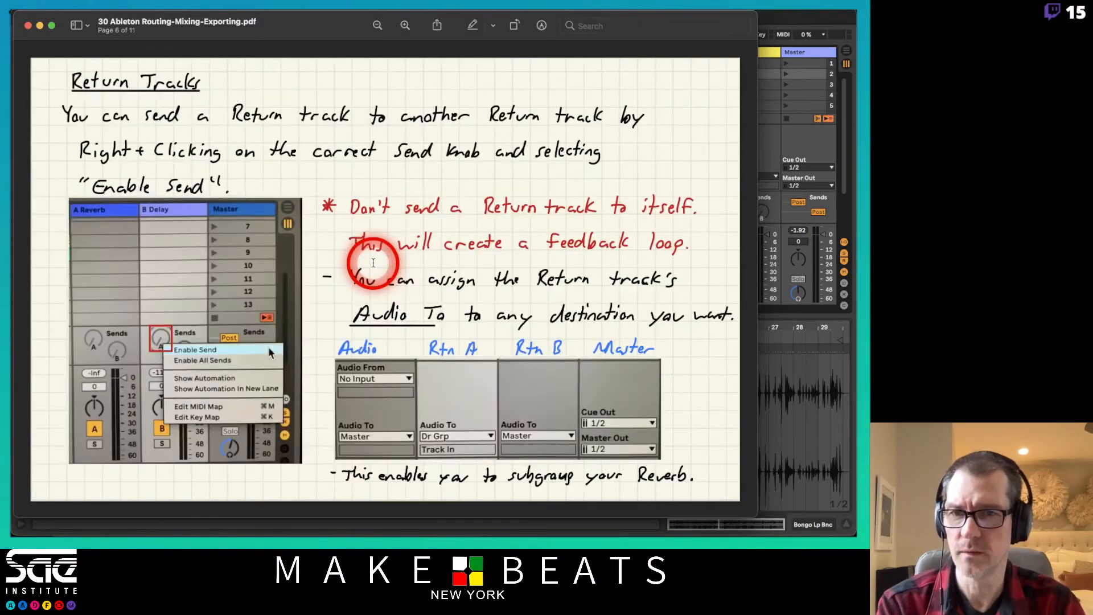
Step: Page forward through the routing notes to the Exporting in Live cont'd page on page 11
key("Down")
key("Down")
key("Down")
key("Down")
key("Down")
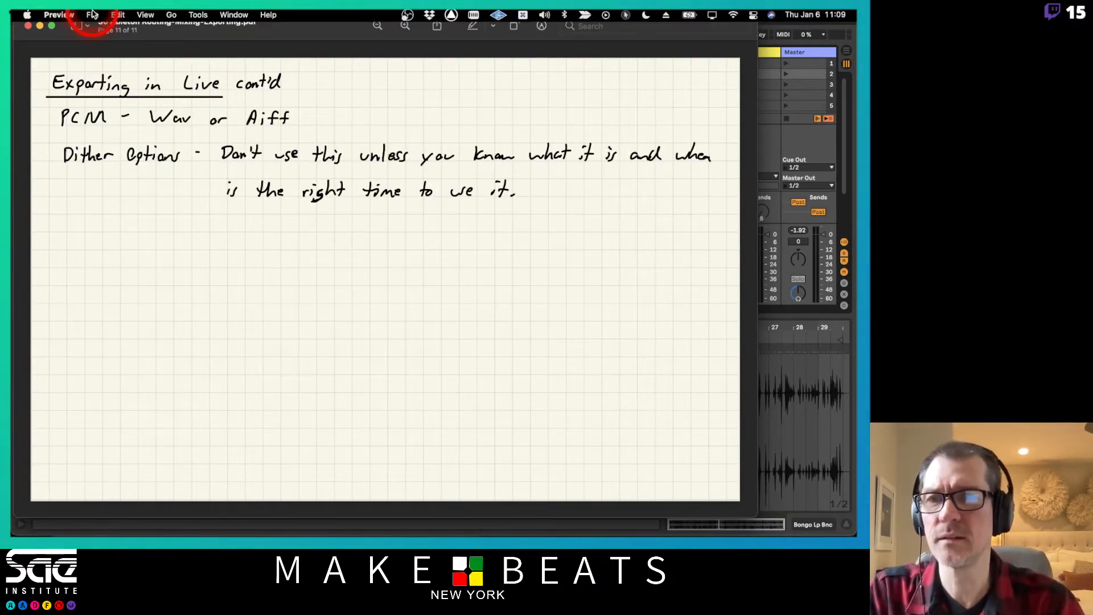
left_click(93, 15)
mouse_move(117, 58)
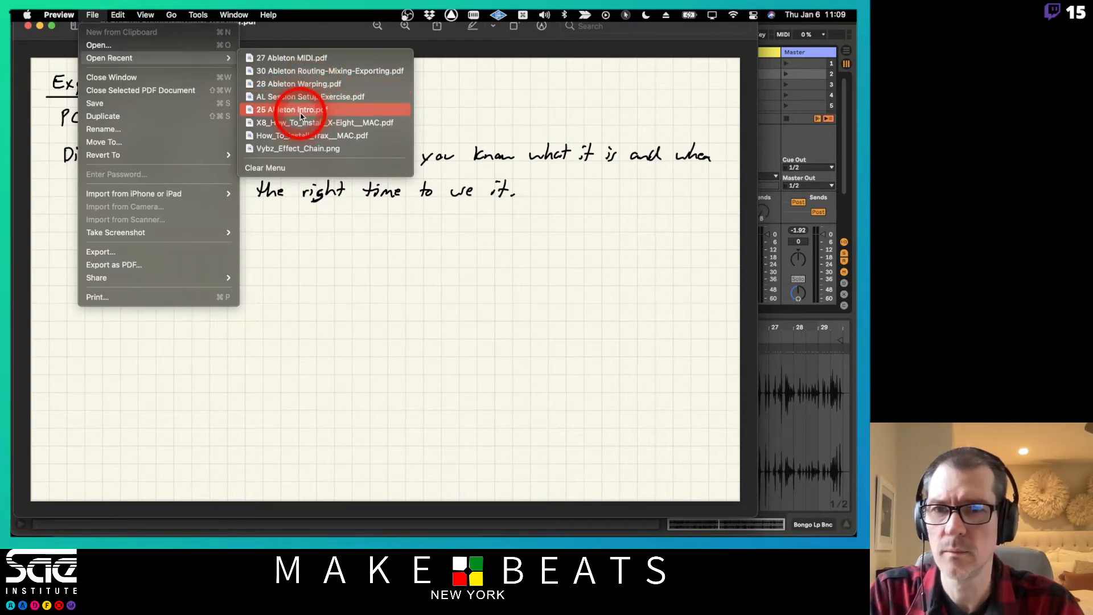
left_click(320, 41)
Step: Switch to Finder, open 26 Ableton Audio Recording.pdf from the SAE Mod 2 Daily Notes folder, and enlarge its window
key("super+Tab")
key("super+Tab")
key("super+Tab")
key("super+Tab")
key("super+Tab")
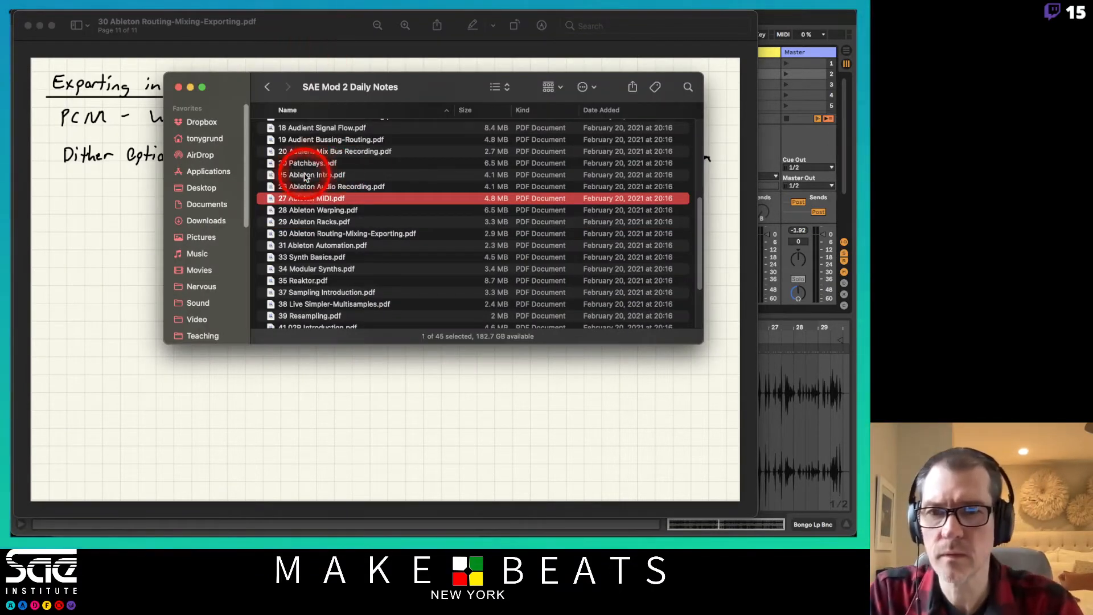
double_click(328, 188)
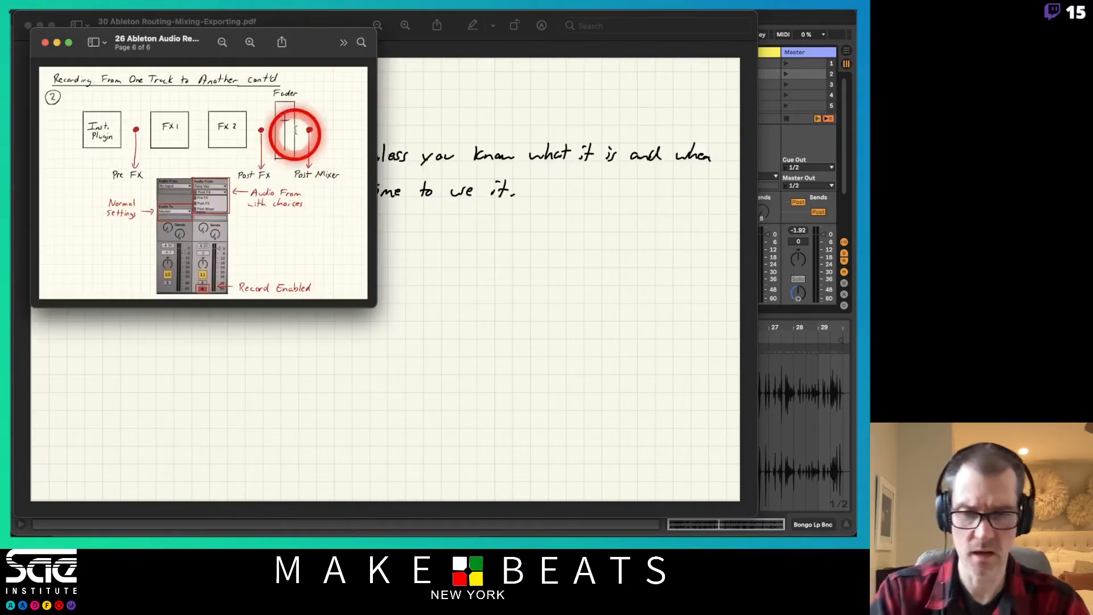
double_click(311, 36)
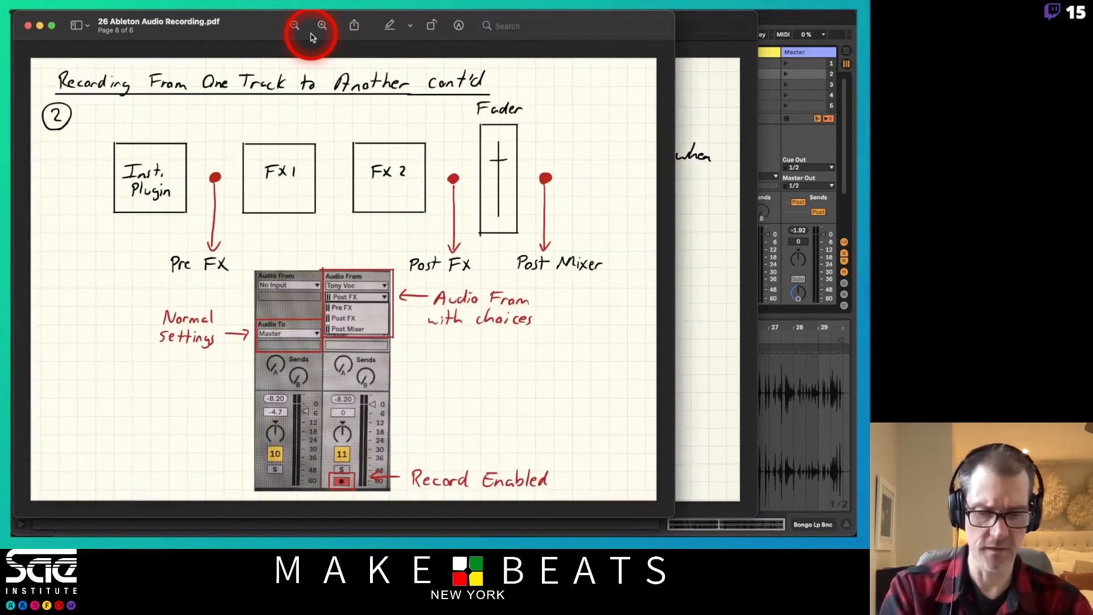
Step: Examine the Pre FX, Post FX and Post Mixer signal-flow diagram on page 6 of the audio recording notes
scroll(395, 140, "up", 1)
scroll(394, 144, "down", 1)
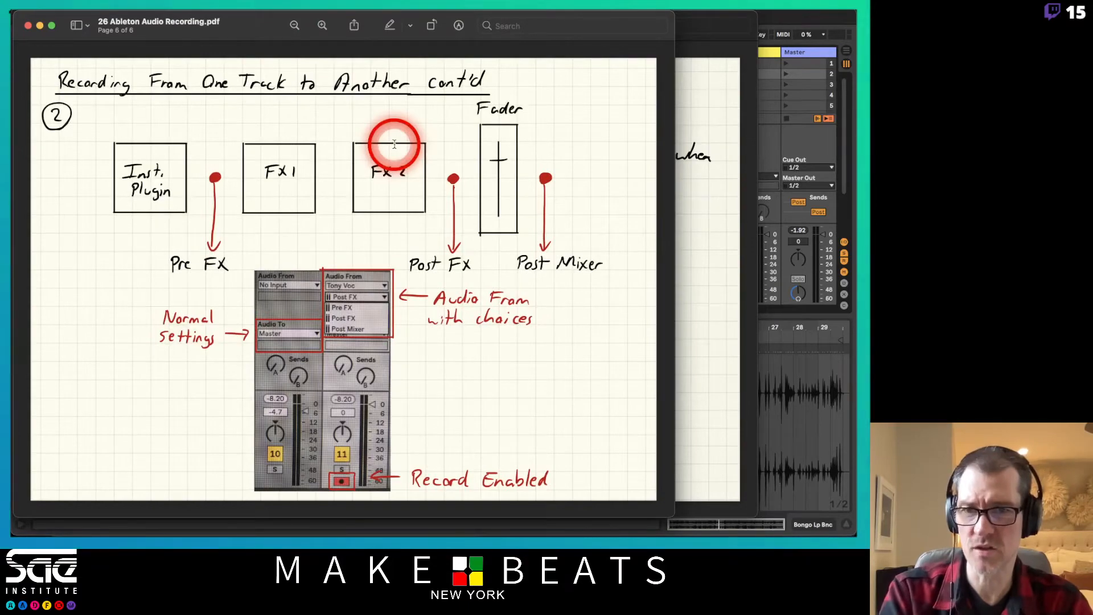
scroll(394, 145, "up", 3)
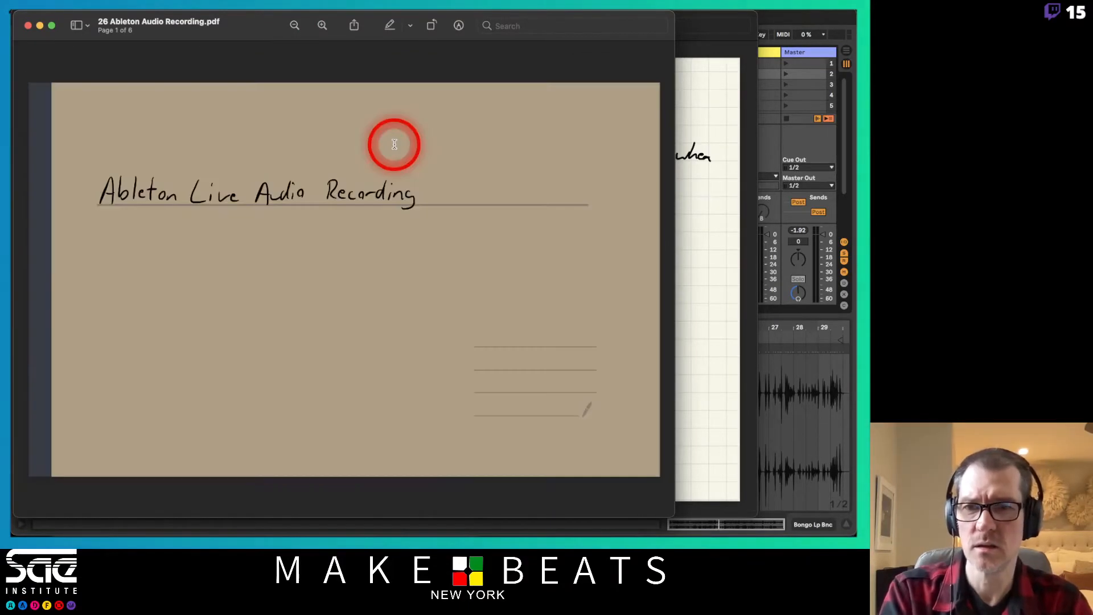
scroll(394, 144, "down", 3)
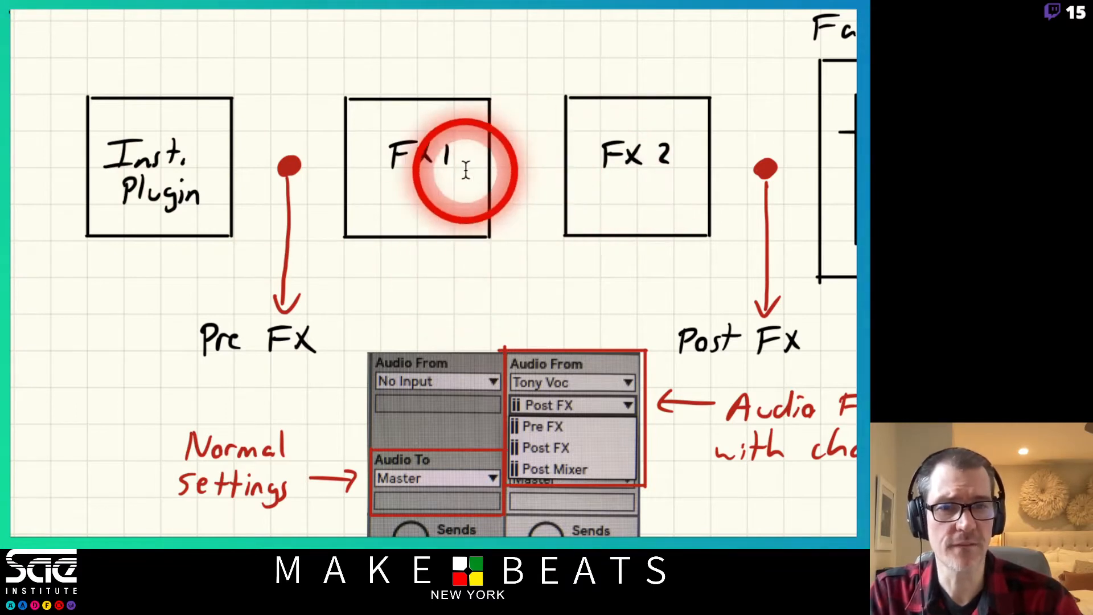
scroll(808, 170, "right", 7)
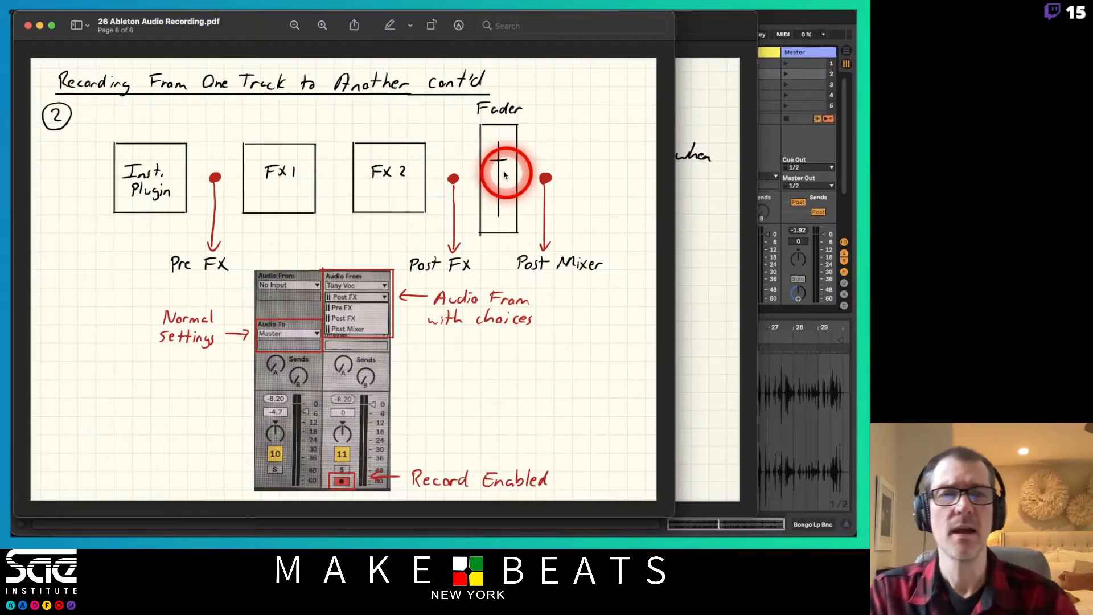
Step: Switch back to Ableton Live, set the Bongo volume to -13.0 dB, and set the Bongo Lp Bnc input tap to Post Mixer
left_click(787, 24)
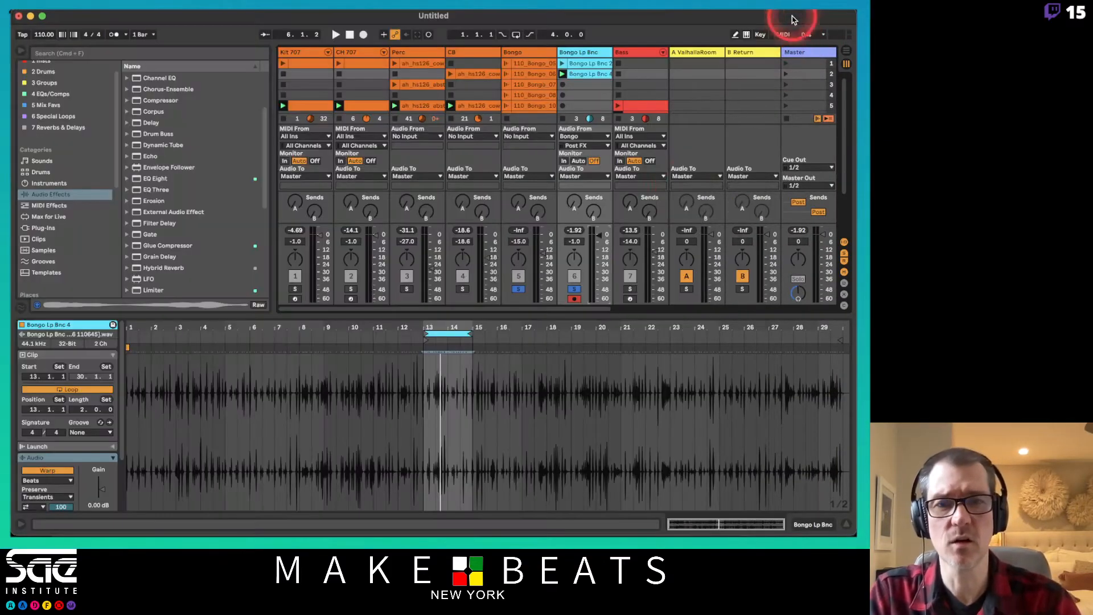
left_click(537, 257)
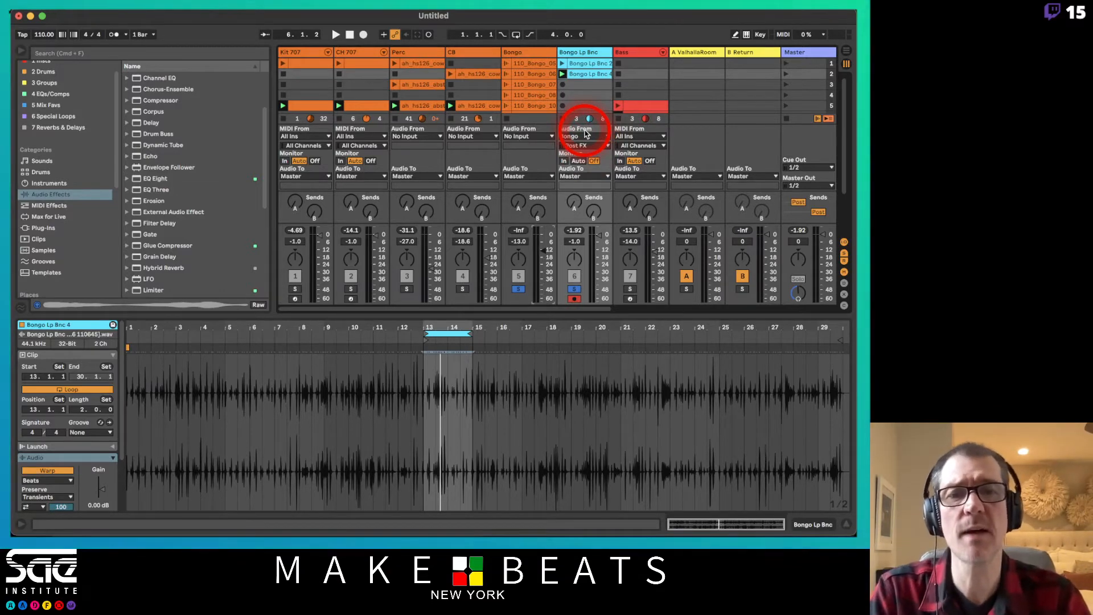
left_click(597, 147)
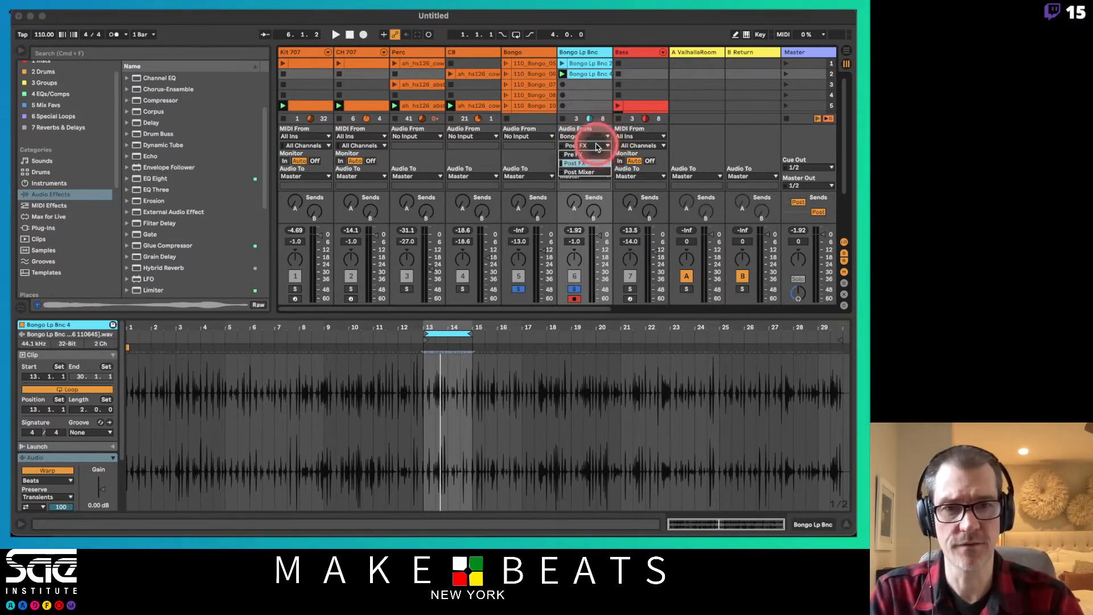
left_click(583, 172)
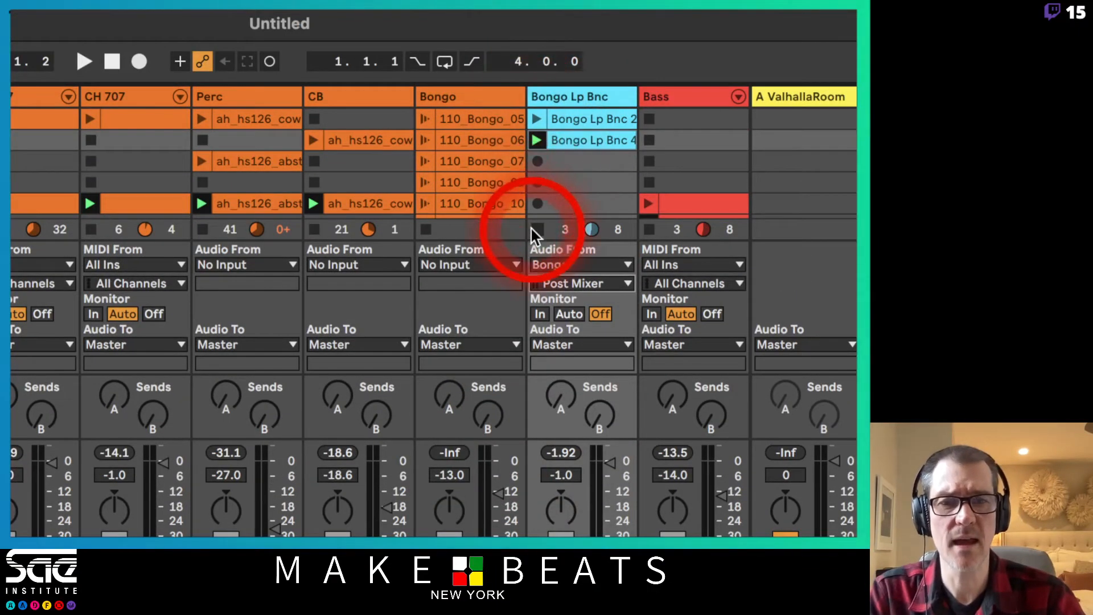
Step: Stop the Bongo Lp Bnc clip, launch 110_Bongo_07, and start recording into the third Bongo Lp Bnc slot
left_click(537, 77)
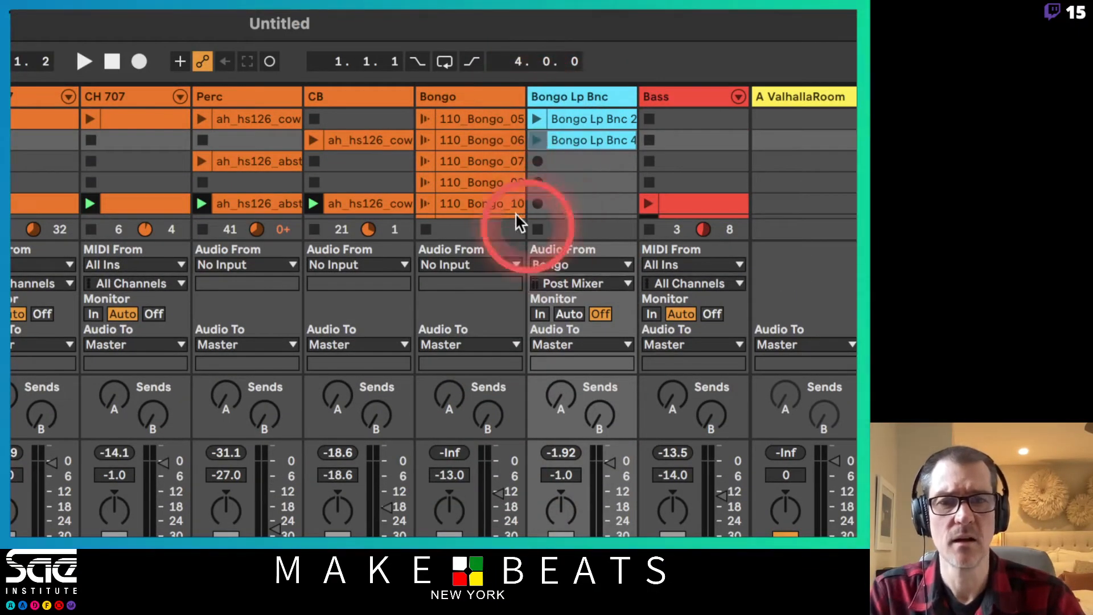
left_click(426, 161)
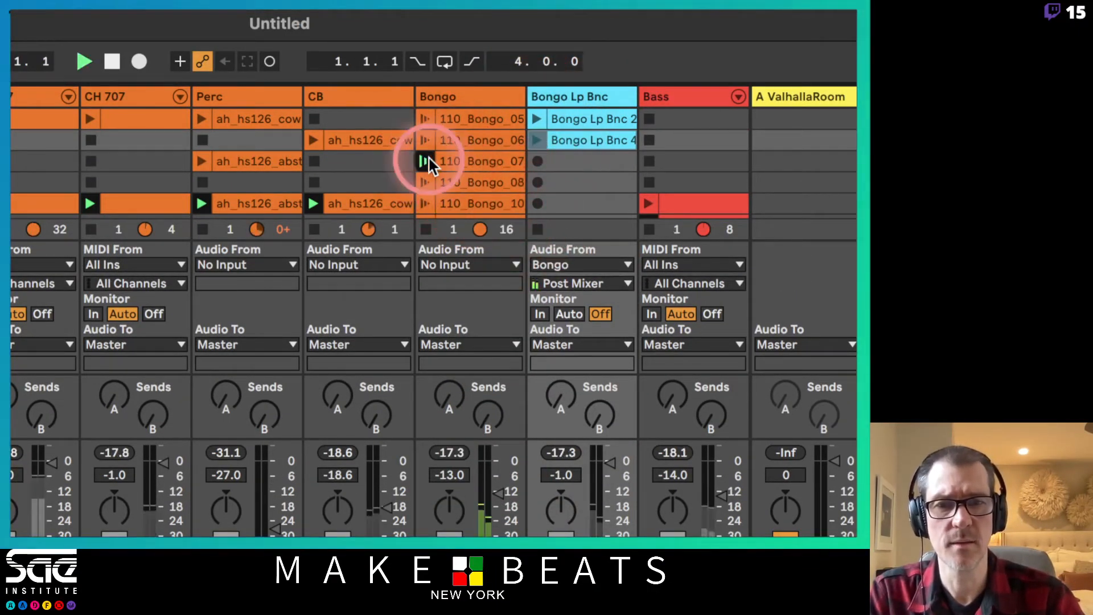
left_click(538, 161)
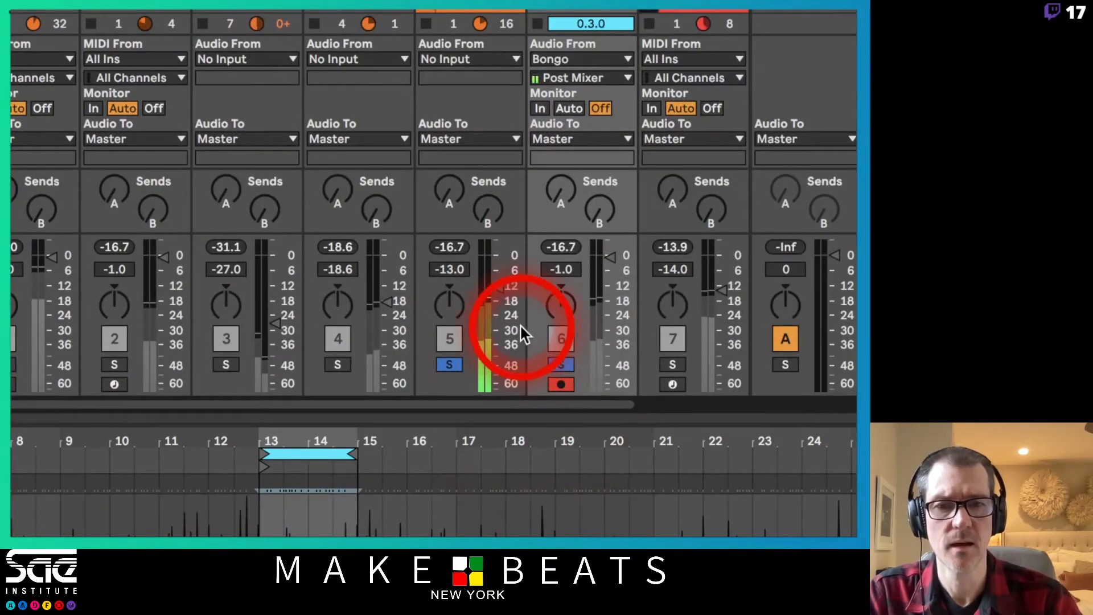
Step: Ride the Bongo volume during recording, down to about -56.5 dB and back up to -4.7 dB
left_click_drag(497, 491, 497, 500)
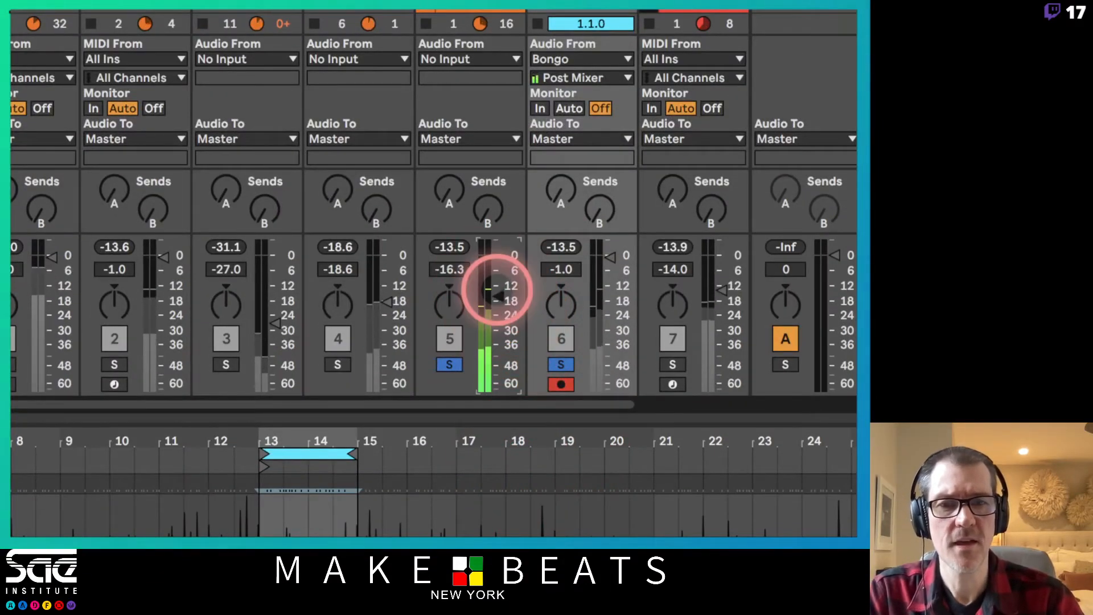
left_click_drag(497, 290, 497, 379)
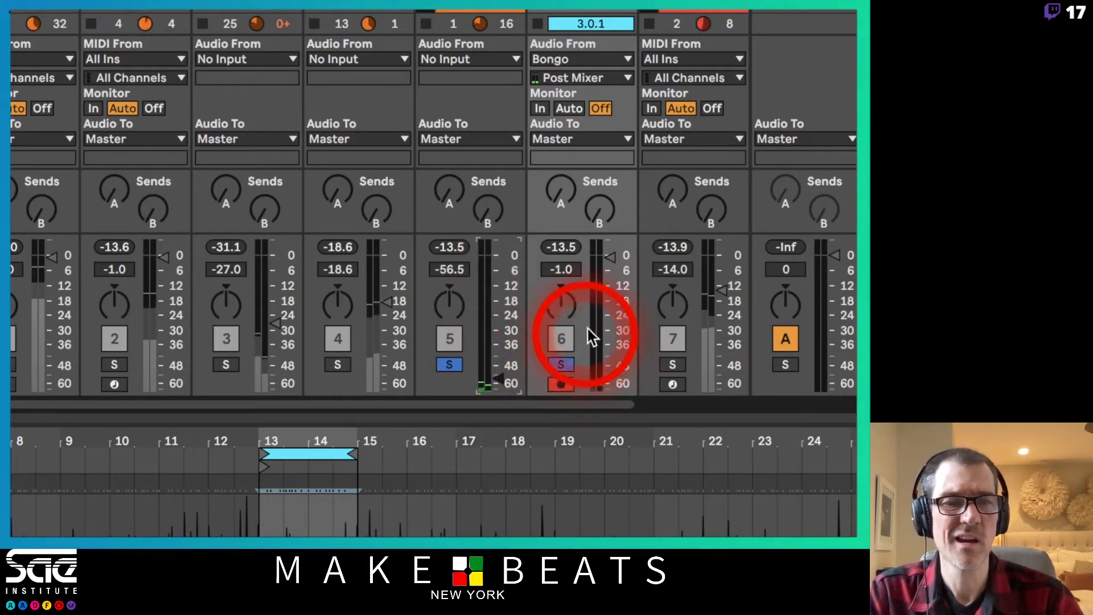
left_click_drag(497, 377, 493, 265)
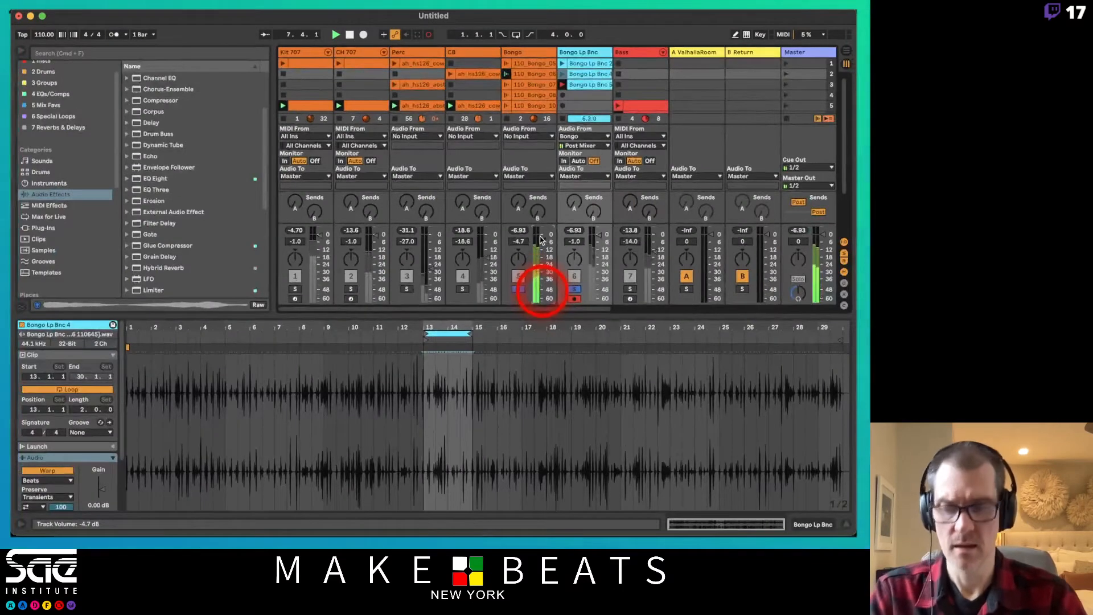
left_click_drag(541, 239, 541, 239)
Step: Turn off the Redux effect on the Bongo track and dip the track's volume to about -7.5 dB
left_click(526, 53)
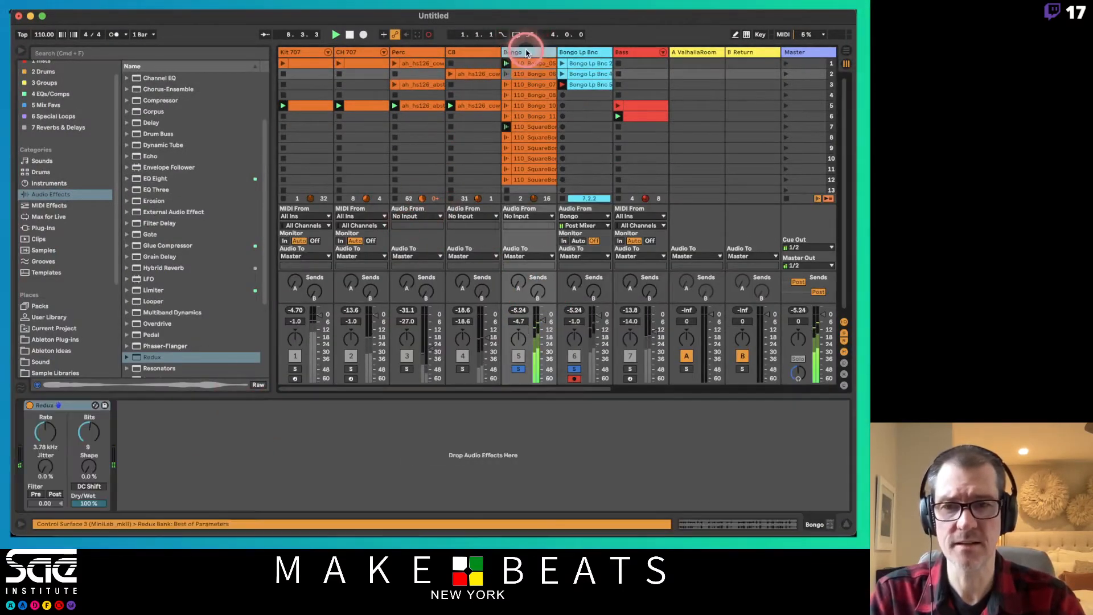
left_click(29, 405)
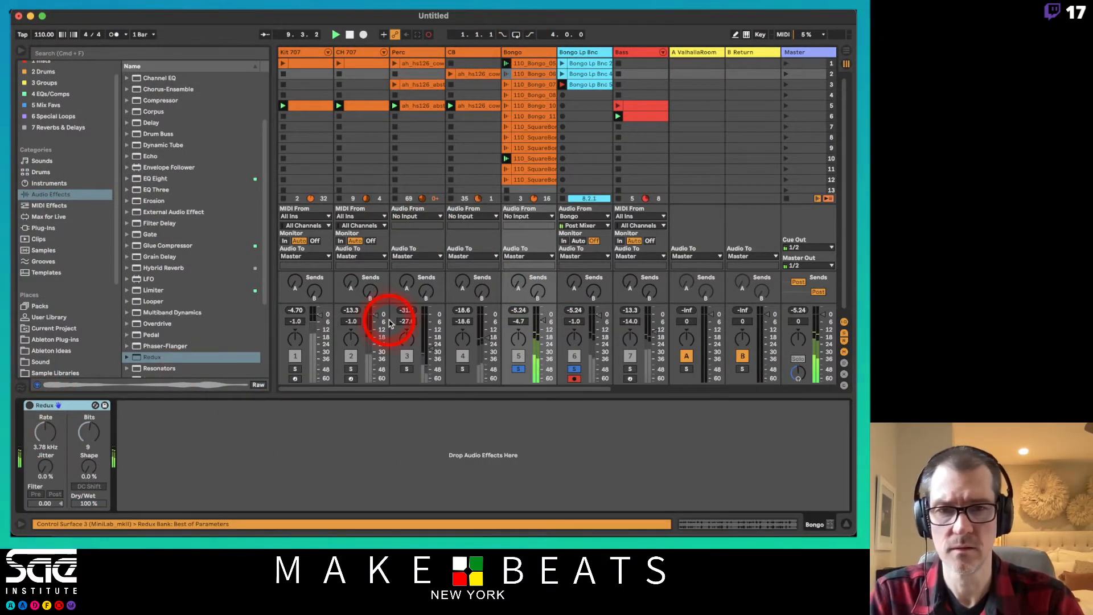
left_click(77, 407)
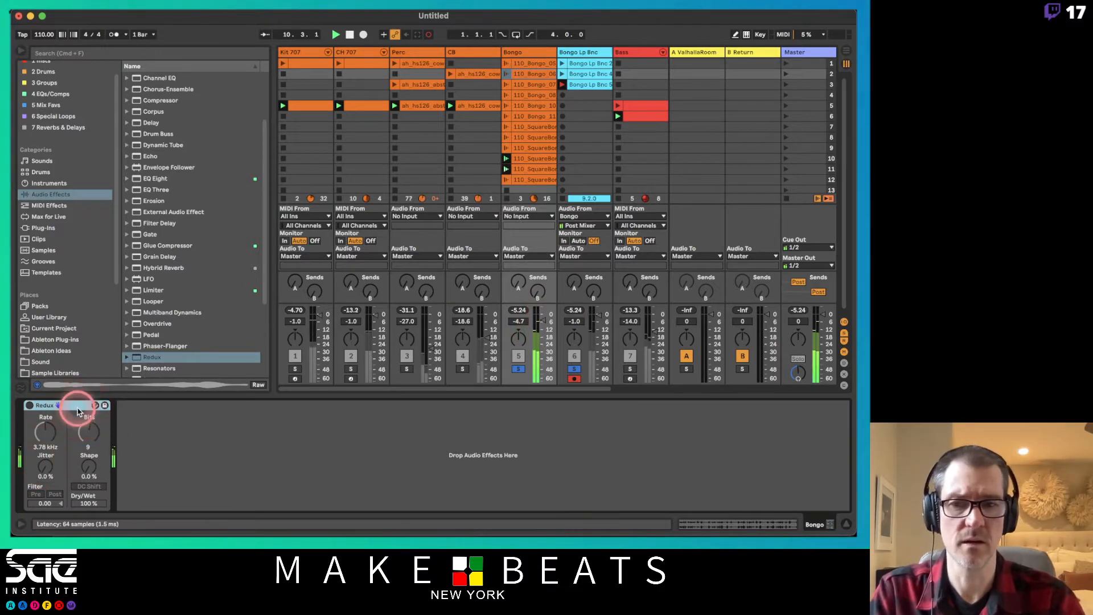
left_click_drag(545, 319, 545, 330)
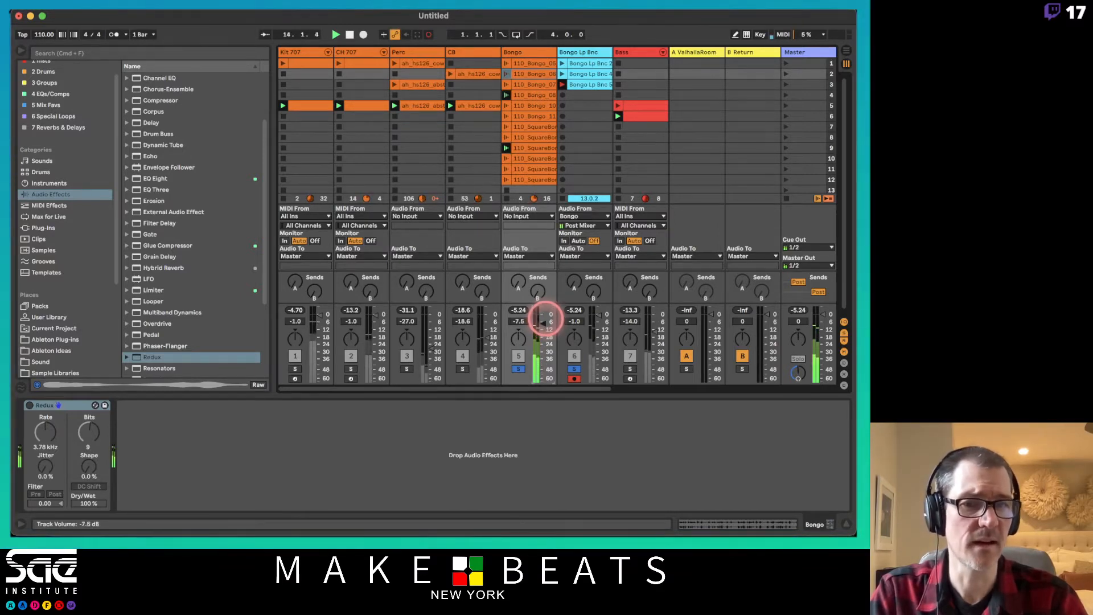
Step: Set the Bongo Lp Bnc input tap to Post FX and delete the Bongo Lp Bnc 5 clip after opening it
double_click(586, 84)
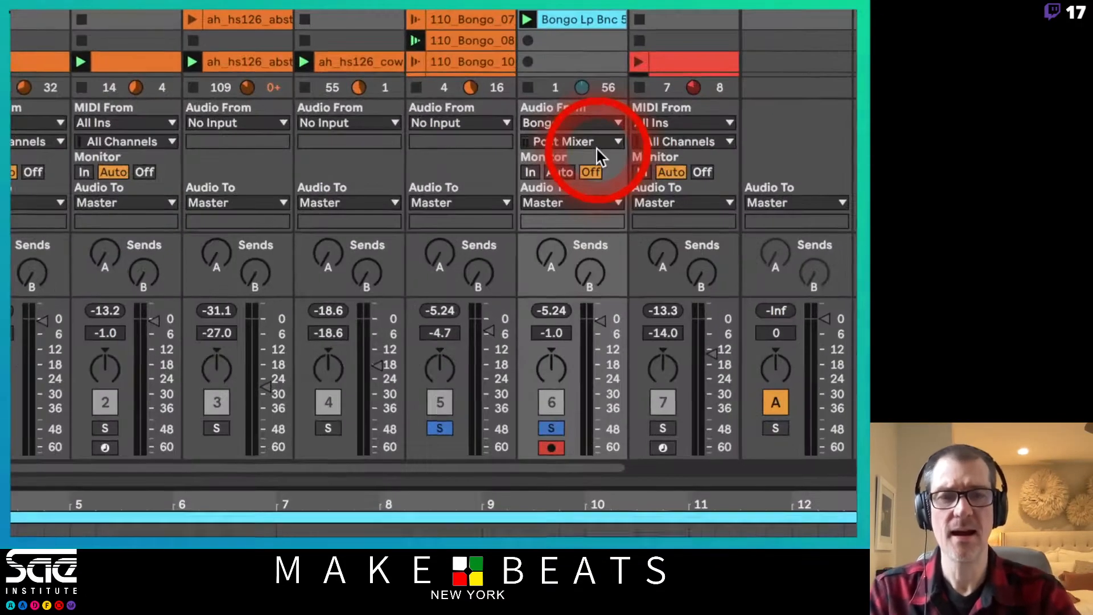
left_click(596, 149)
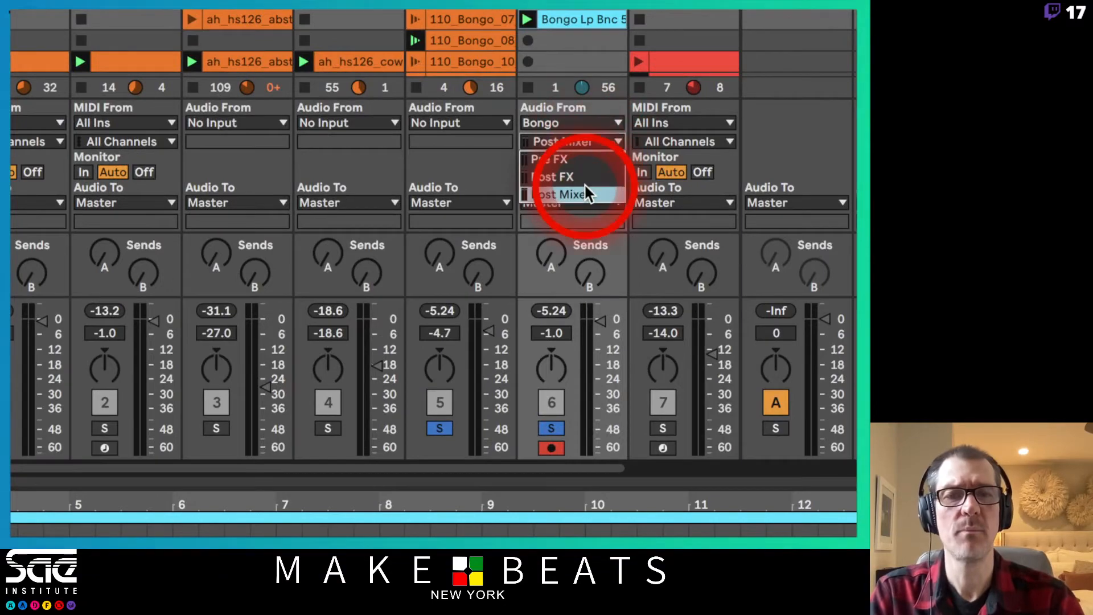
left_click(586, 160)
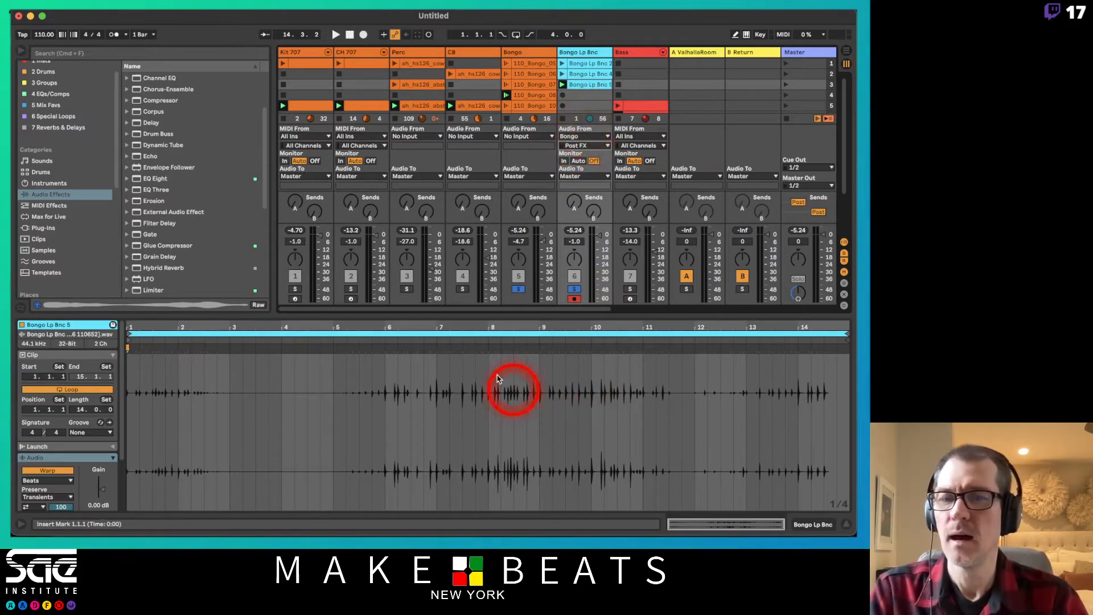
key("Delete")
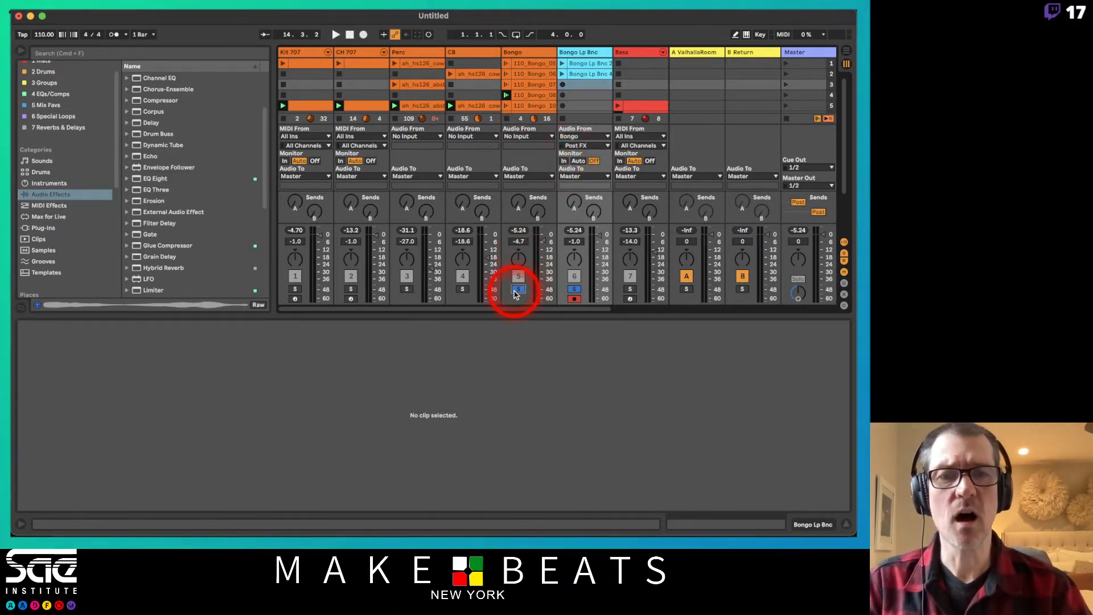
Step: Unsolo the Bongo and Bongo Lp Bnc tracks and play the whole session
left_click(516, 291)
left_click(574, 289)
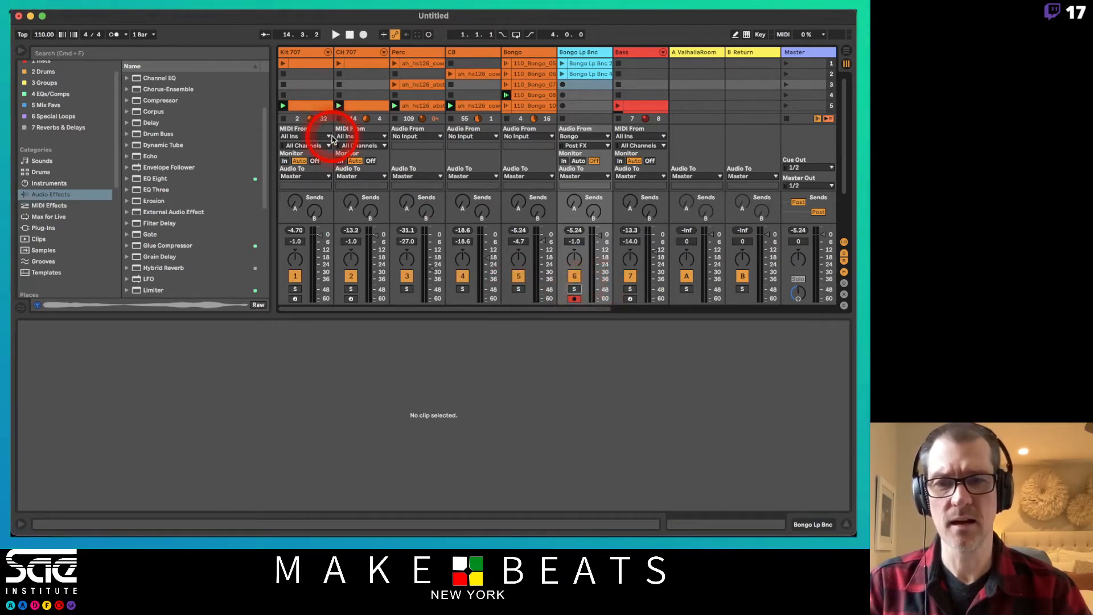
key("space")
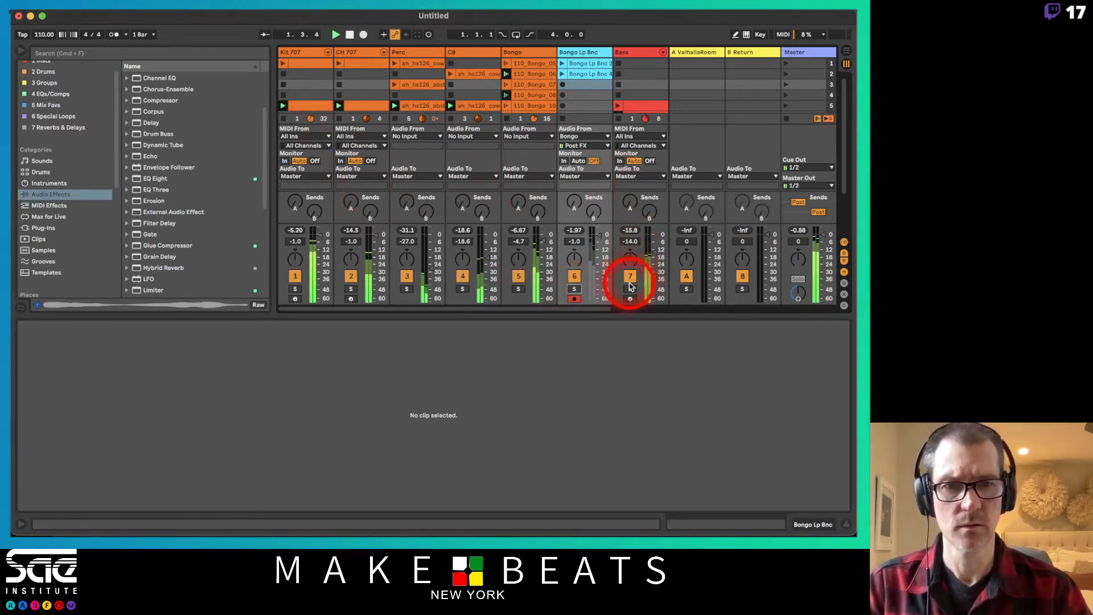
Step: Stop the Bass and Bongo clips and disarm recording on the Bongo Lp Bnc track
left_click(618, 106)
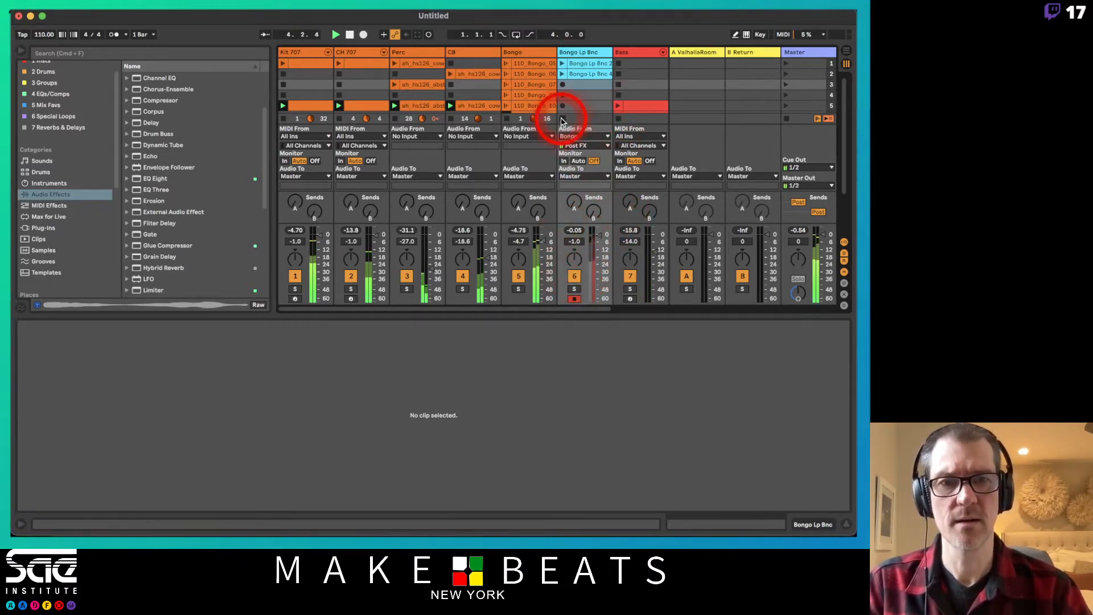
left_click(575, 299)
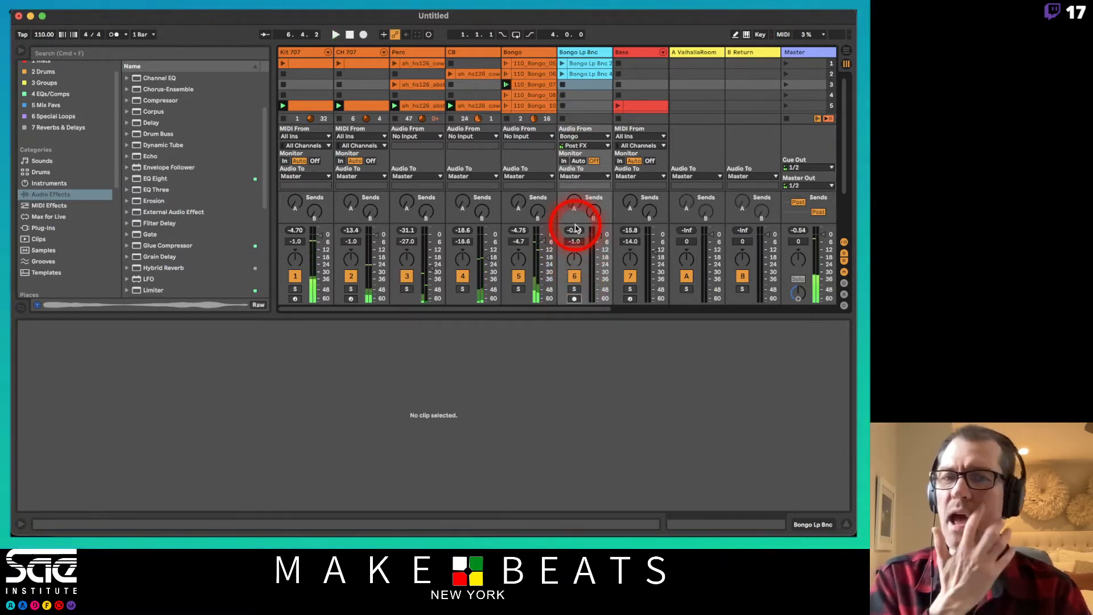
left_click(507, 118)
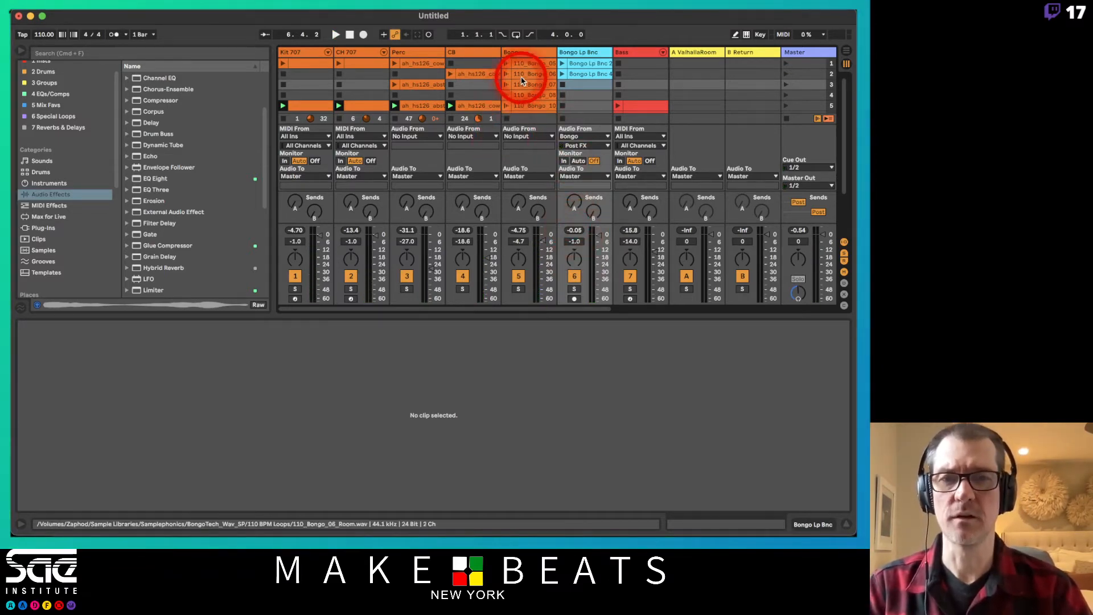
Step: Narrow the browser to reveal the Pluck track, and stop the CH 707 and Perc clips
key("space")
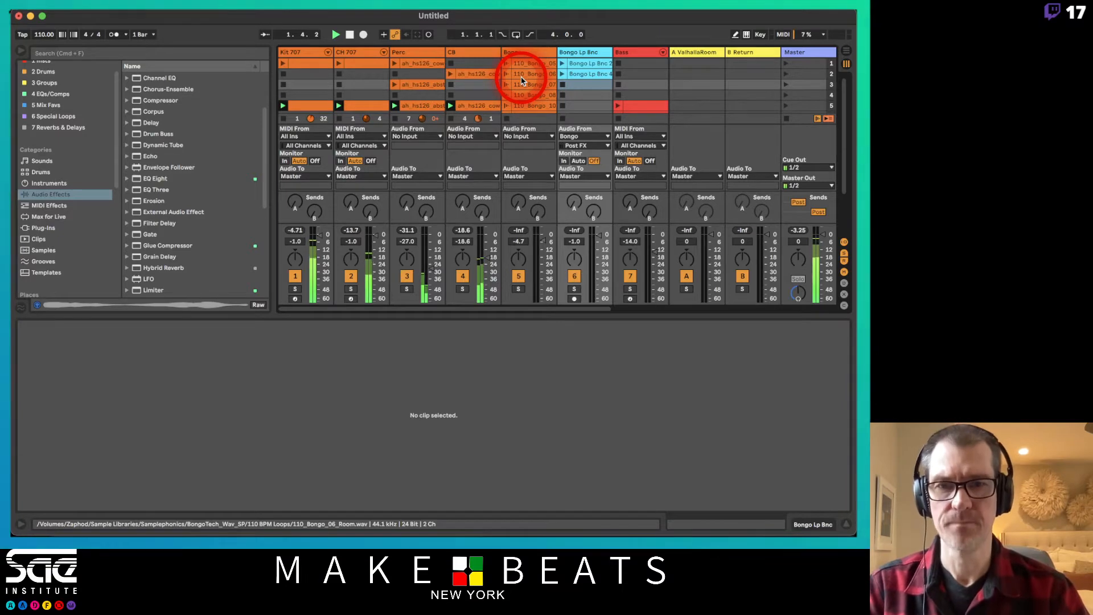
left_click_drag(272, 81, 228, 82)
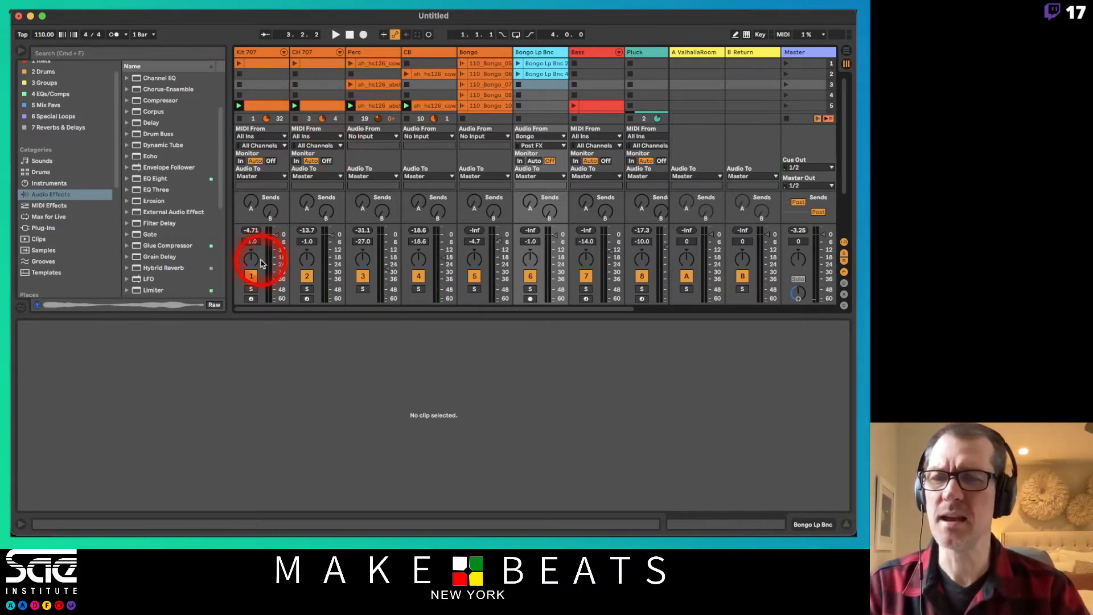
left_click(295, 118)
left_click(350, 117)
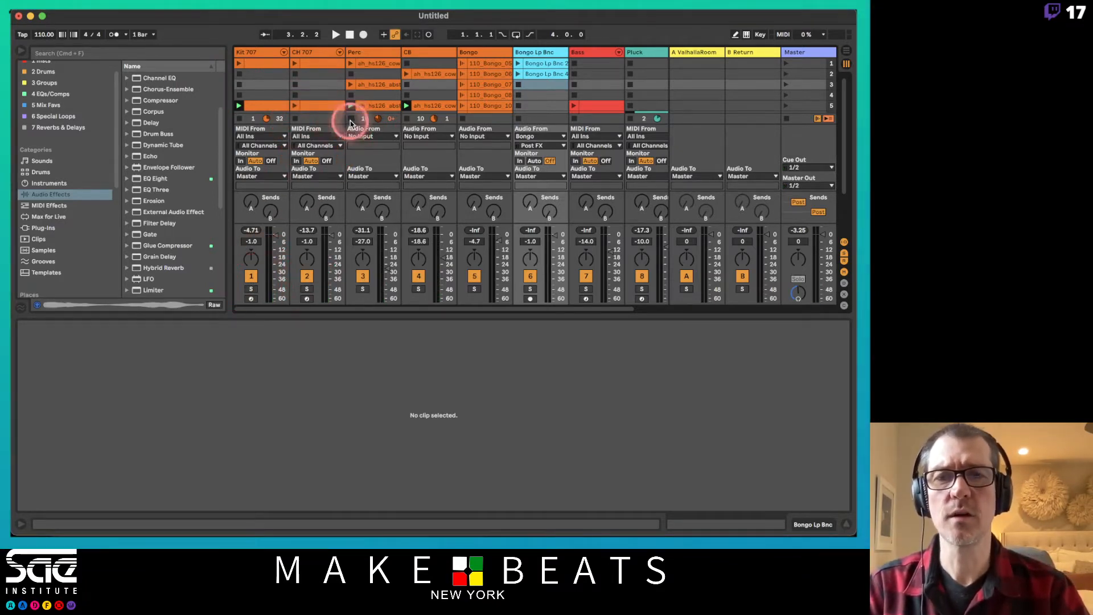
Step: Stop the CB clip and add Hybrid Reverb to the Kit 707 track with its Dry/Wet at 25%
left_click(407, 119)
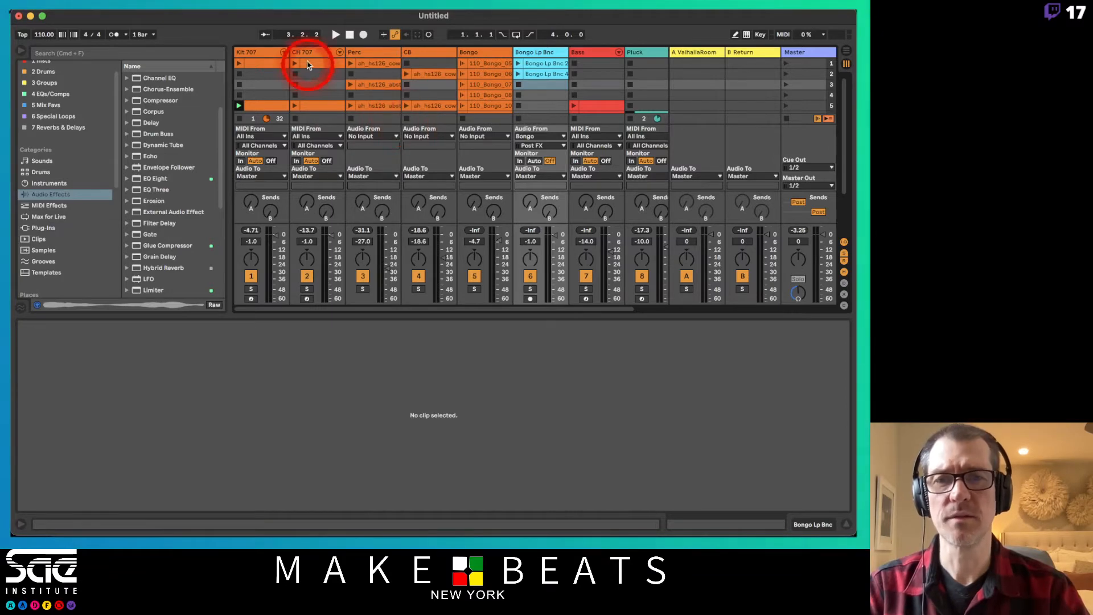
left_click(267, 54)
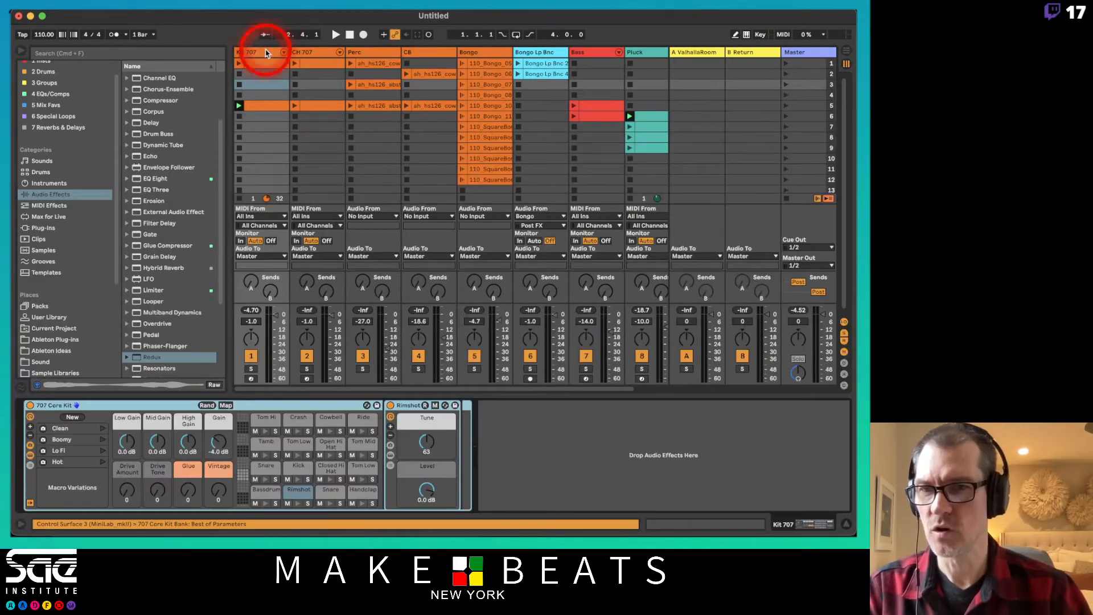
scroll(178, 245, "down", 5)
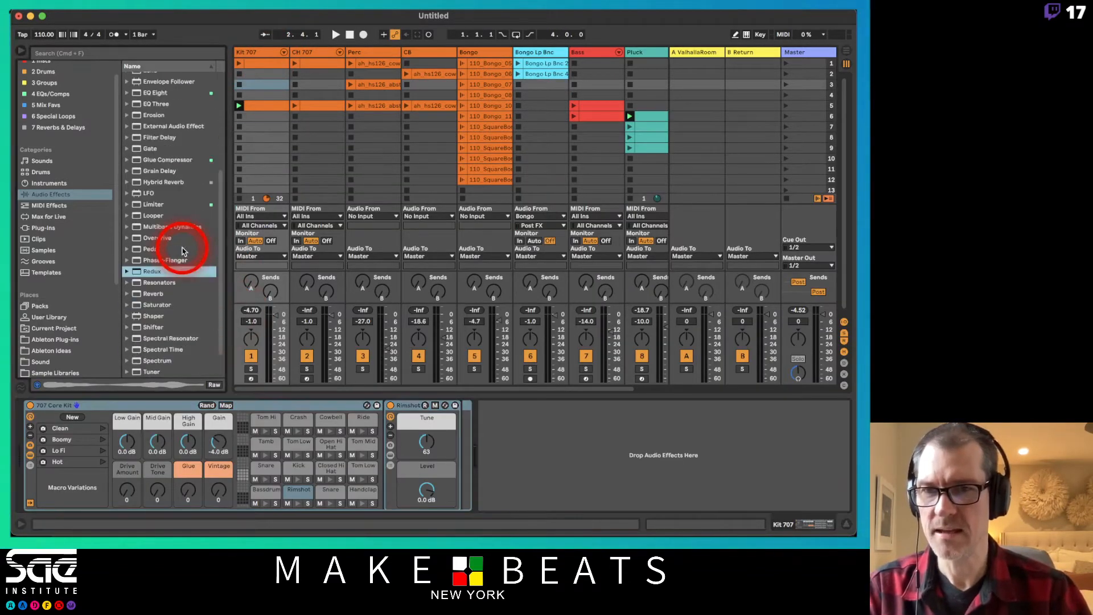
scroll(183, 250, "up", 10)
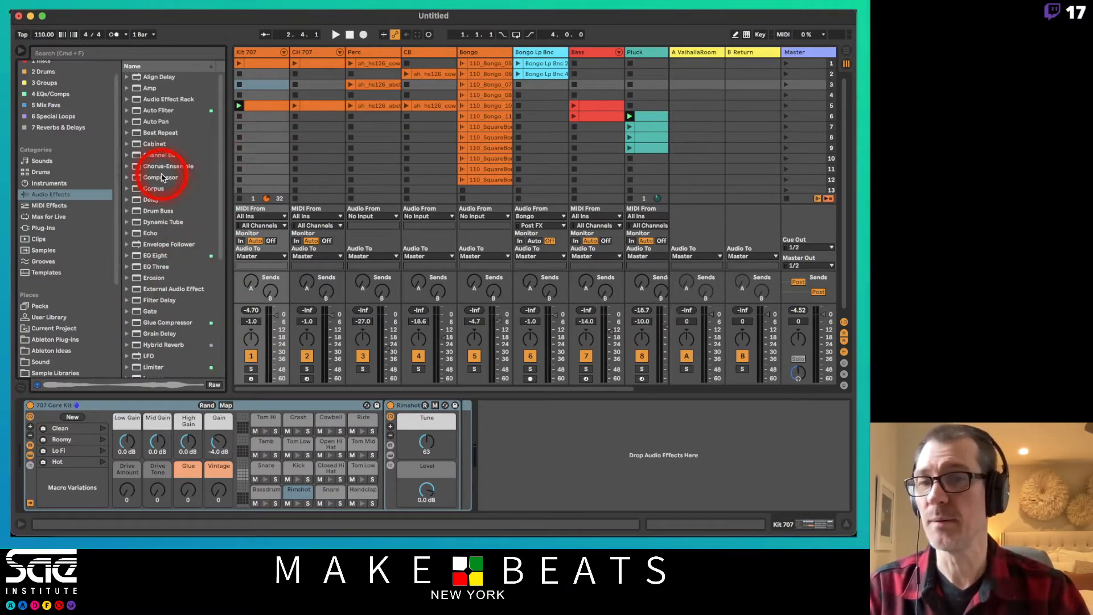
scroll(198, 226, "down", 10)
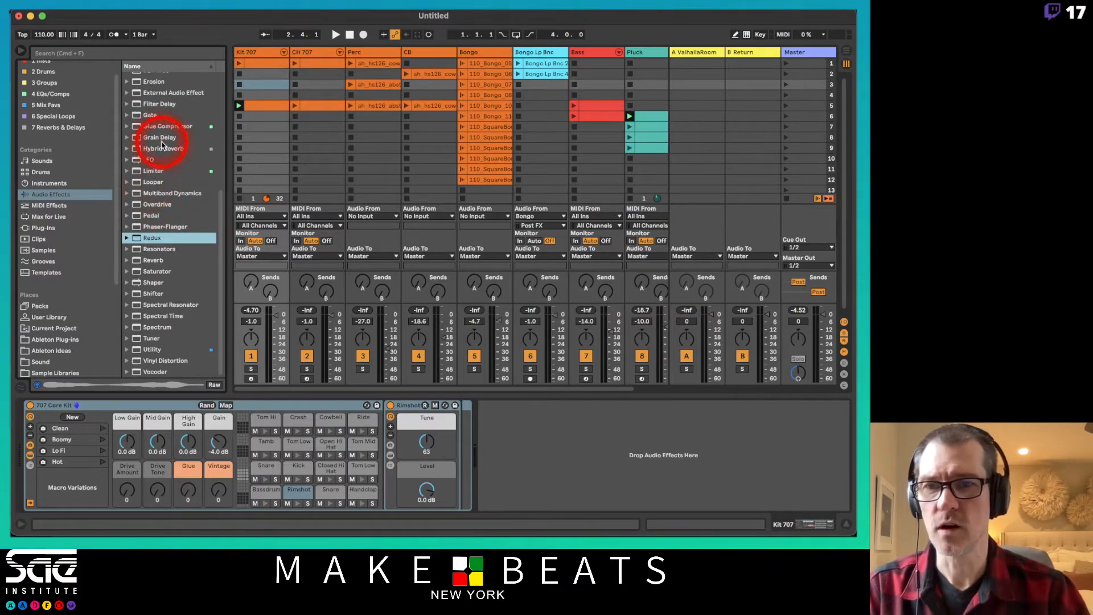
left_click_drag(162, 145, 512, 429)
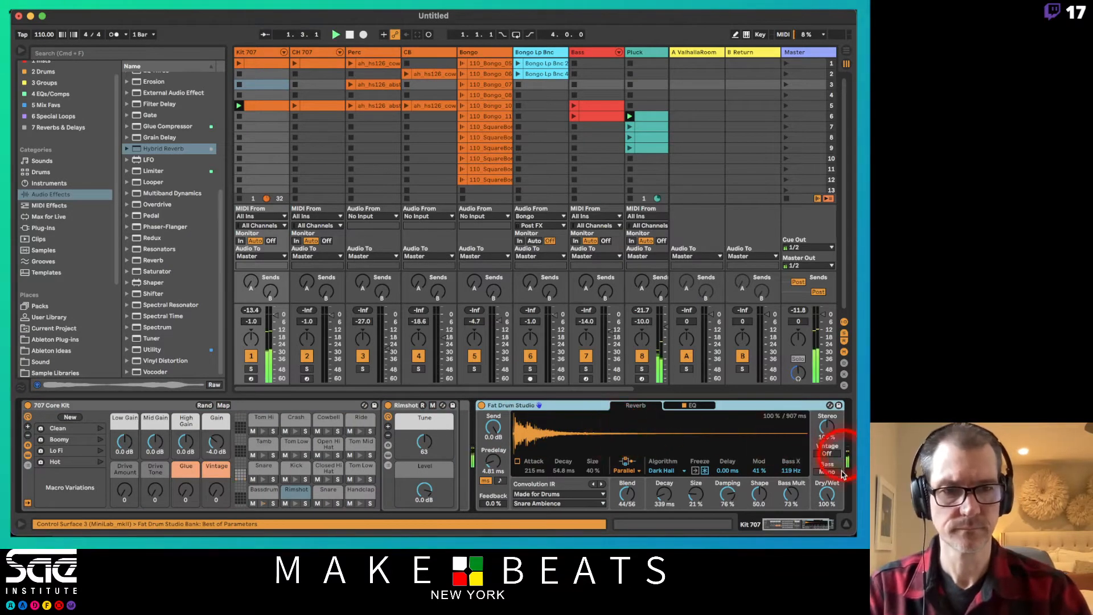
left_click_drag(823, 493, 825, 499)
left_click(771, 428)
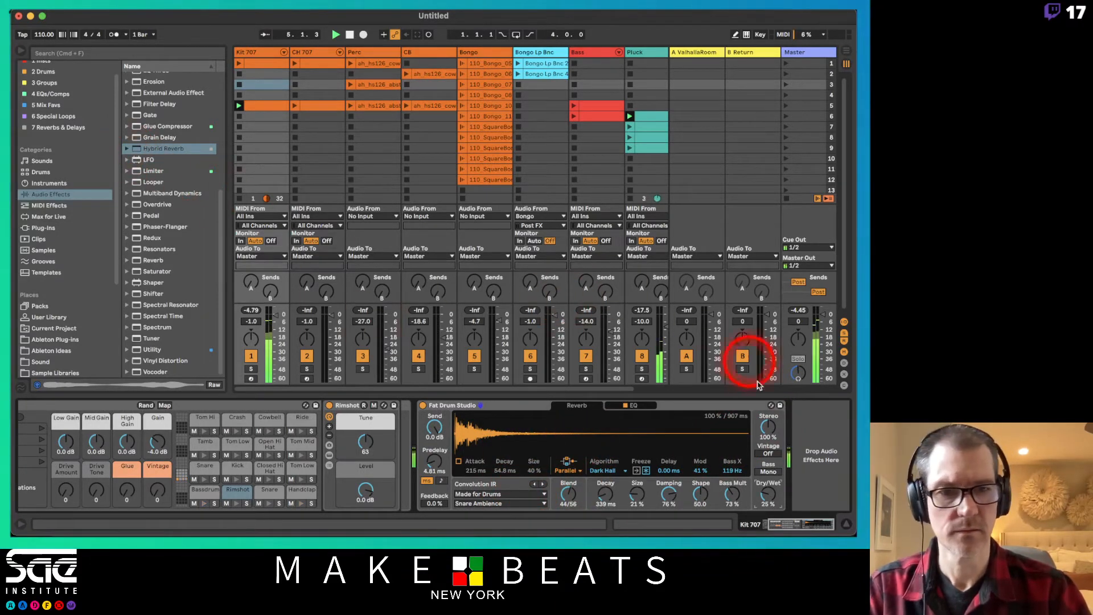
Step: Start swapping the Hybrid Reverb preset and audition its Drums presets from Clap Hybrid through Fat Drum Studio
left_click(771, 405)
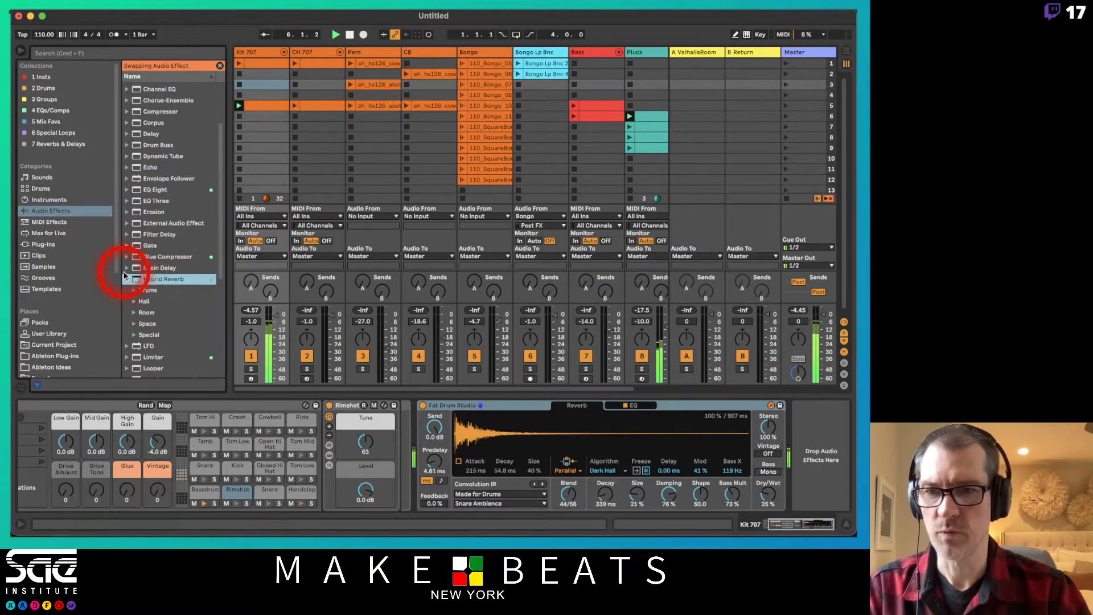
scroll(171, 288, "down", 1)
left_click(135, 268)
left_click(166, 282)
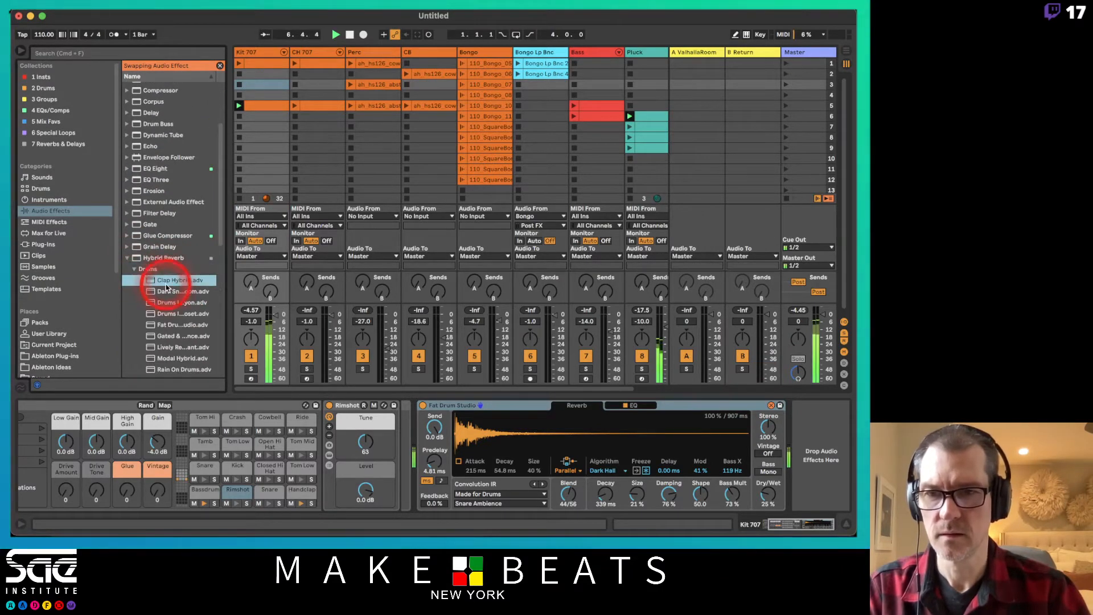
left_click(165, 283)
left_click(165, 290)
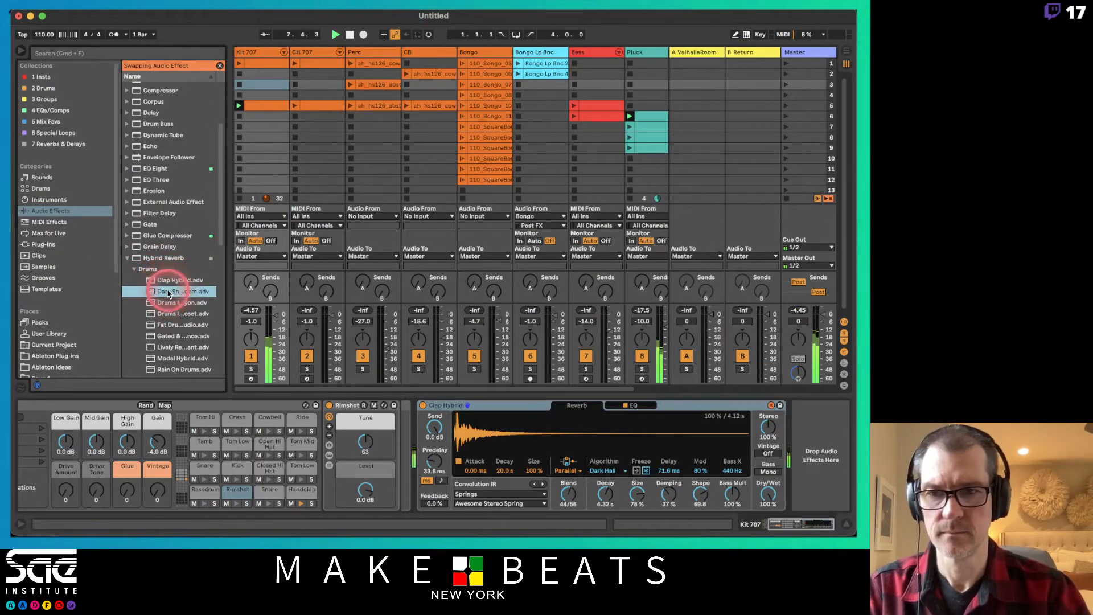
left_click(173, 303)
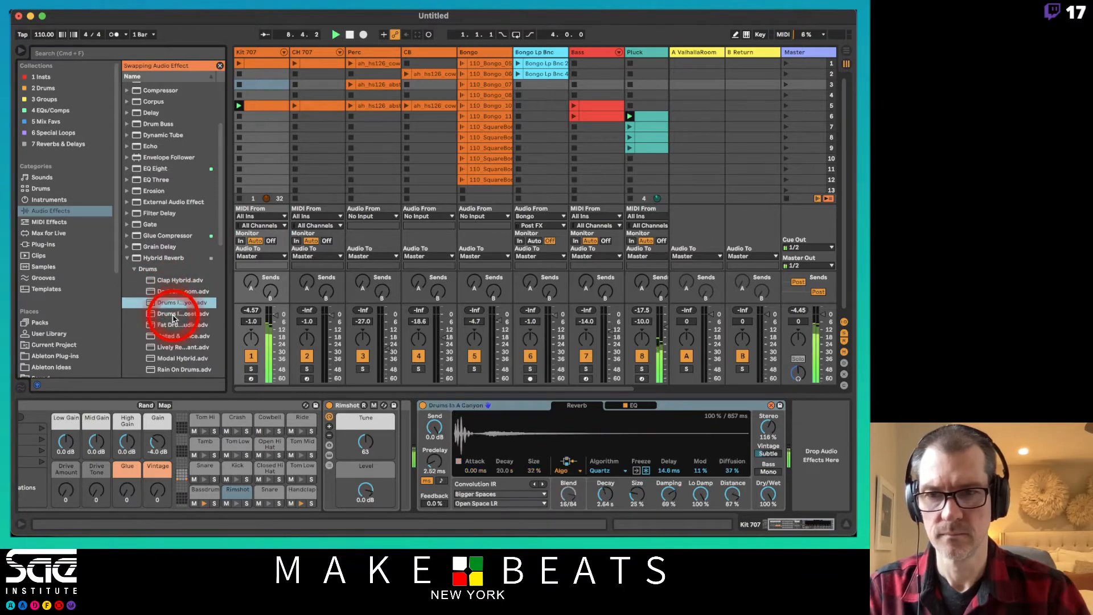
left_click(172, 313)
left_click(174, 325)
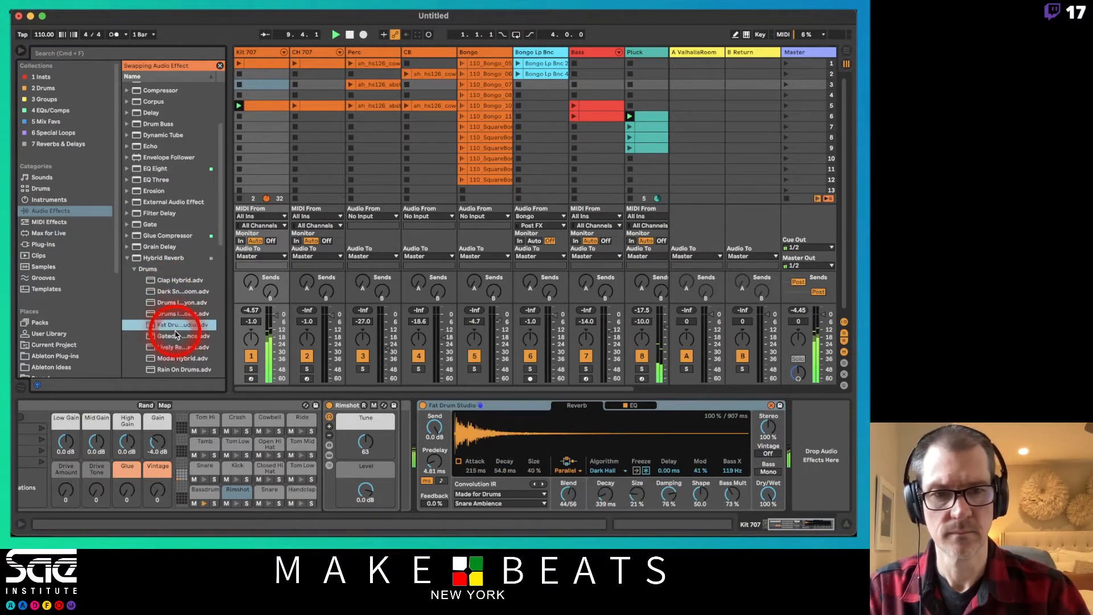
Step: Try the Gated & Ambience reverb preset on the Kit 707 track with Dry/Wet at 33%
left_click(176, 336)
left_click(179, 345)
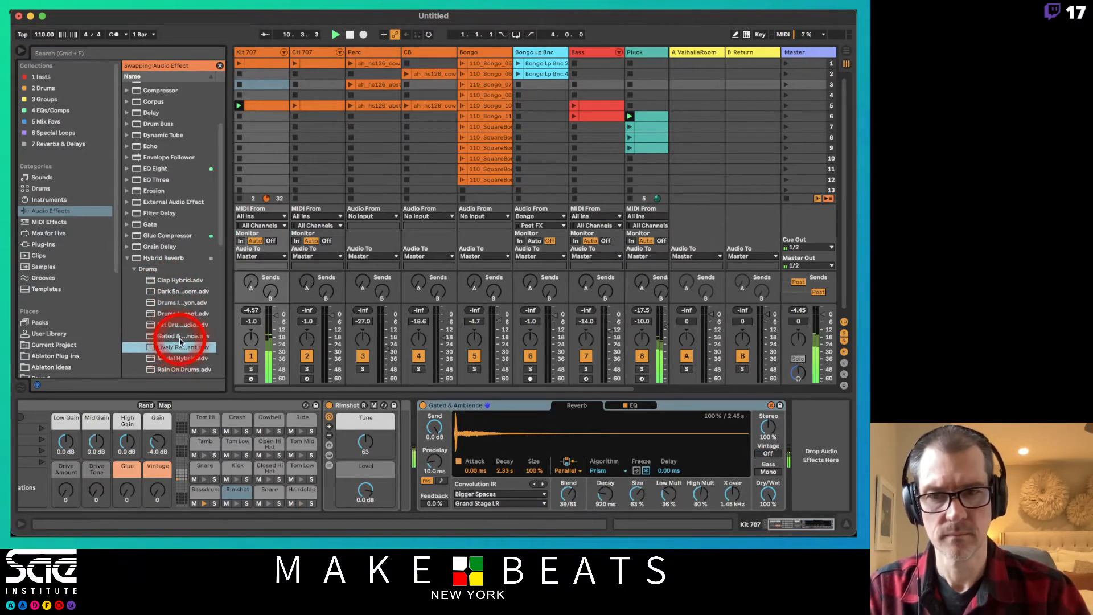
left_click(725, 441)
left_click_drag(768, 493, 767, 496)
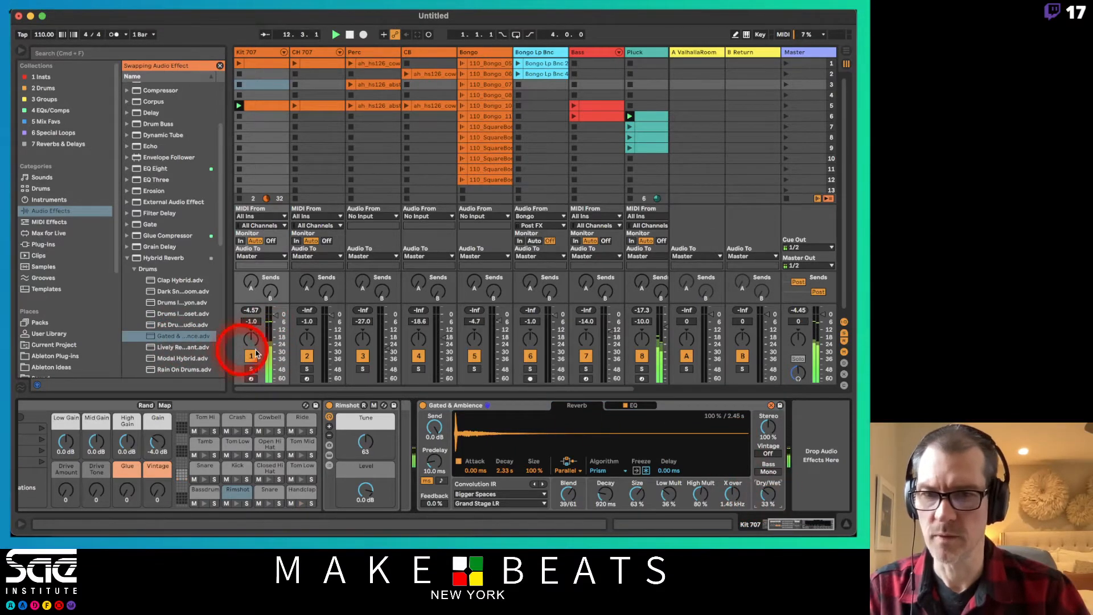
Step: Audition the Lively Resonant and Modal Hybrid reverb presets, setting Modal Hybrid's Dry/Wet to 17%
left_click(145, 348)
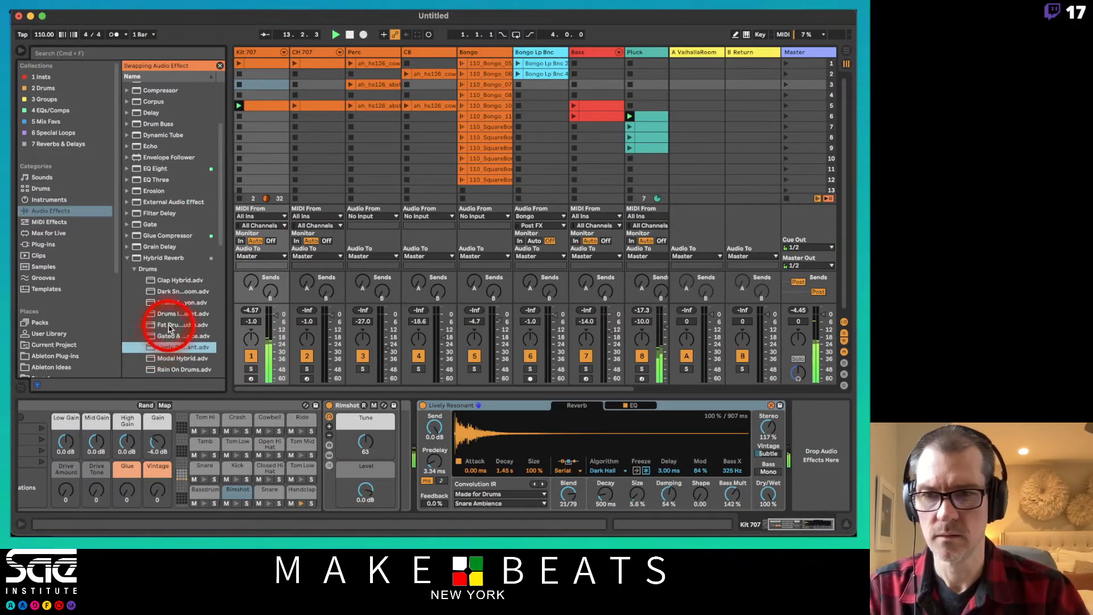
scroll(162, 317, "down", 2)
left_click(165, 315)
left_click(163, 313)
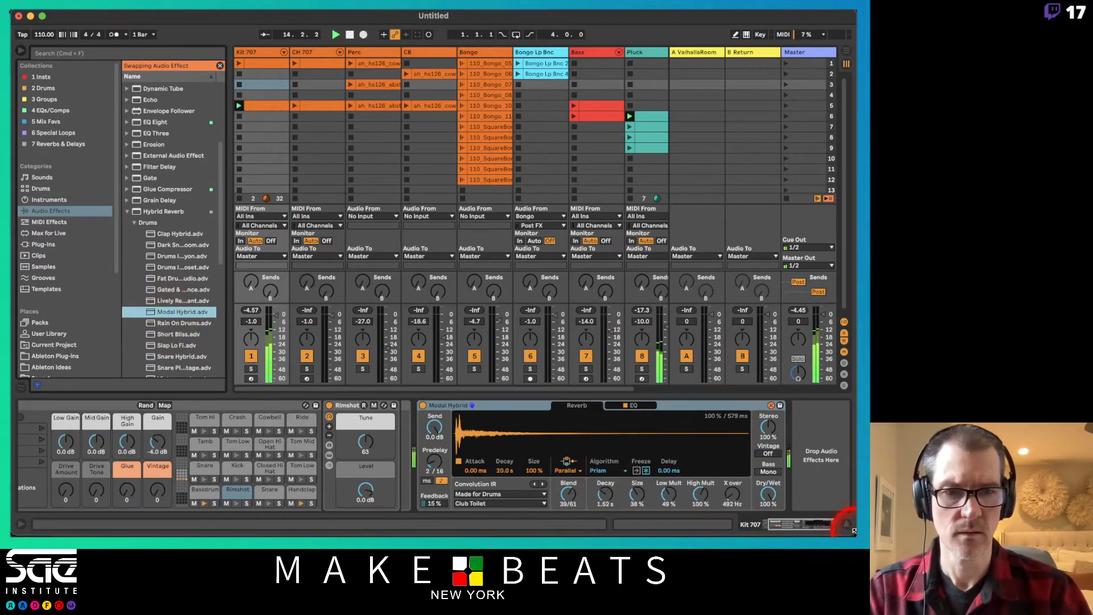
left_click_drag(768, 493, 768, 494)
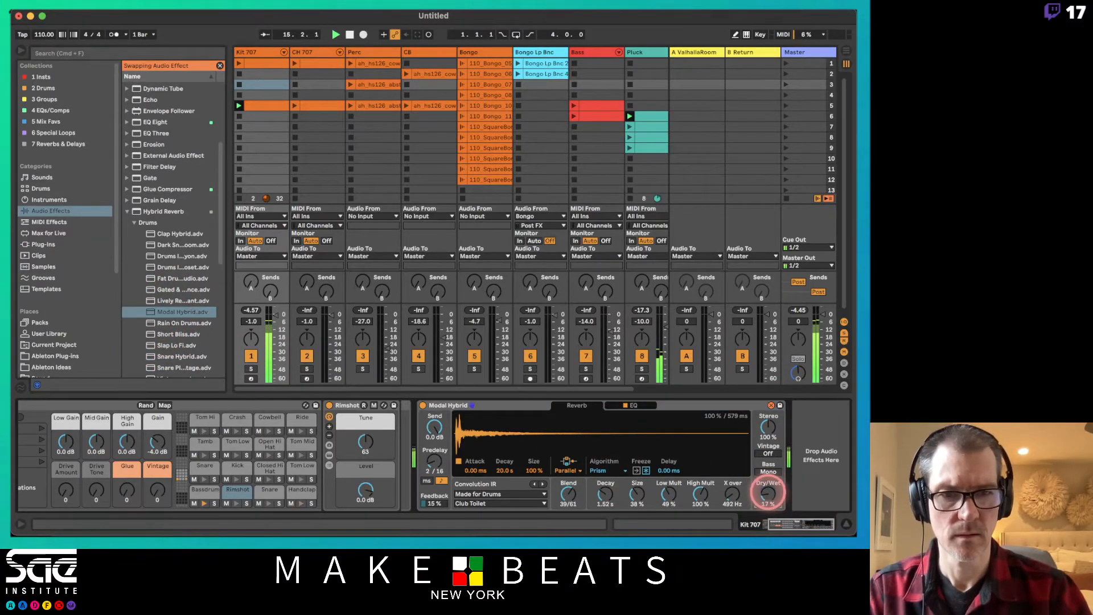
Step: Load the Short Bliss reverb preset on the Kit 707 track and set its Dry/Wet to 32%
left_click(196, 346)
left_click(172, 322)
left_click(179, 335)
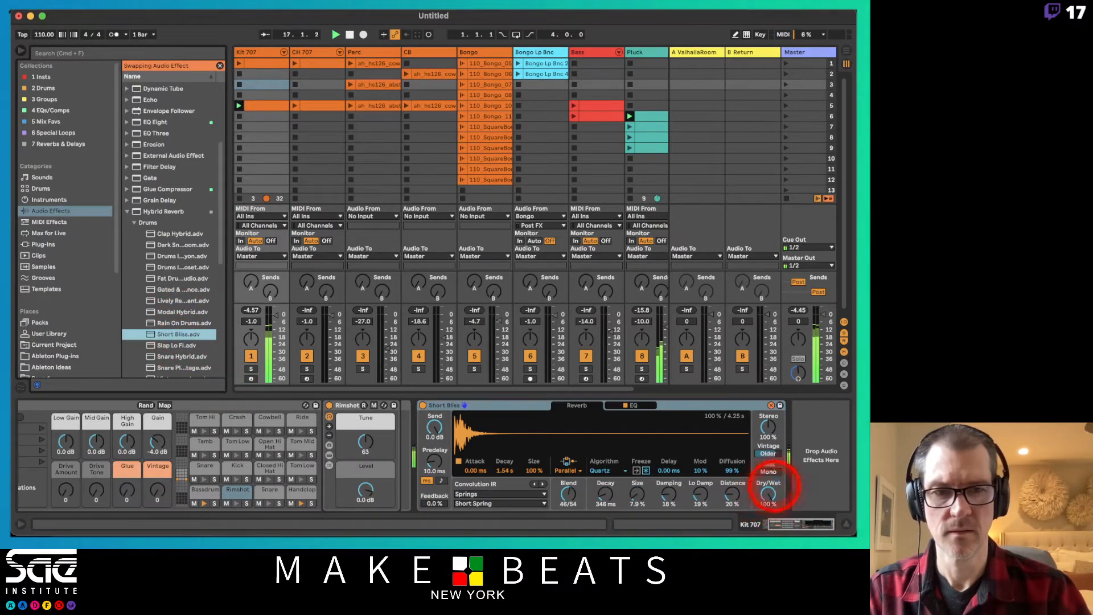
left_click_drag(776, 483, 769, 487)
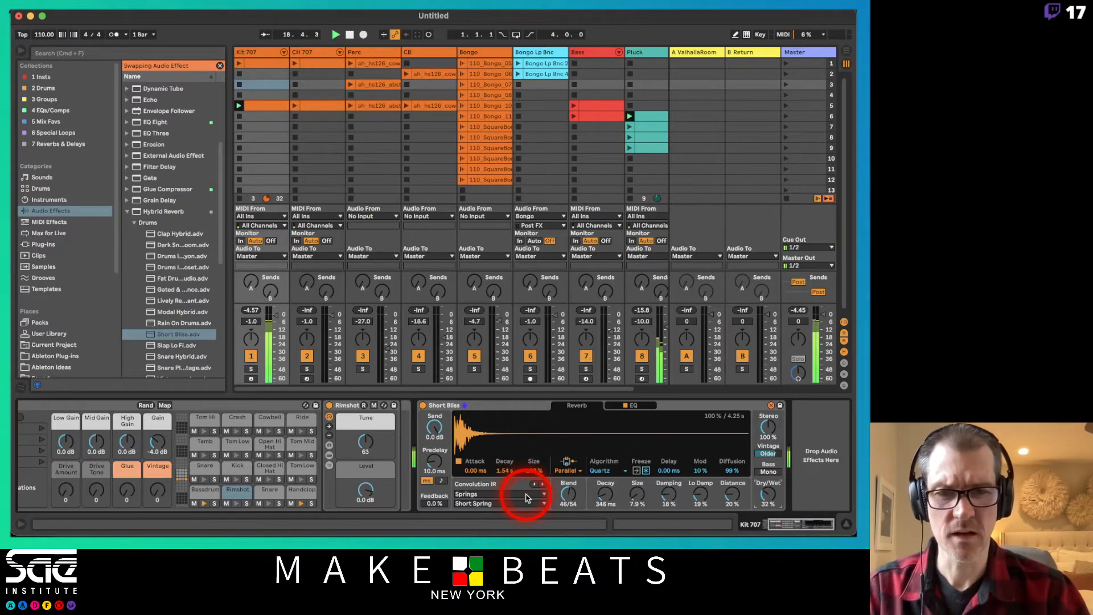
Step: Switch the reverb's convolution IR to Made for Drums, try Digital Drum Plate LR and Club Toilet, and choose City Stone Hall BA LR
left_click(527, 494)
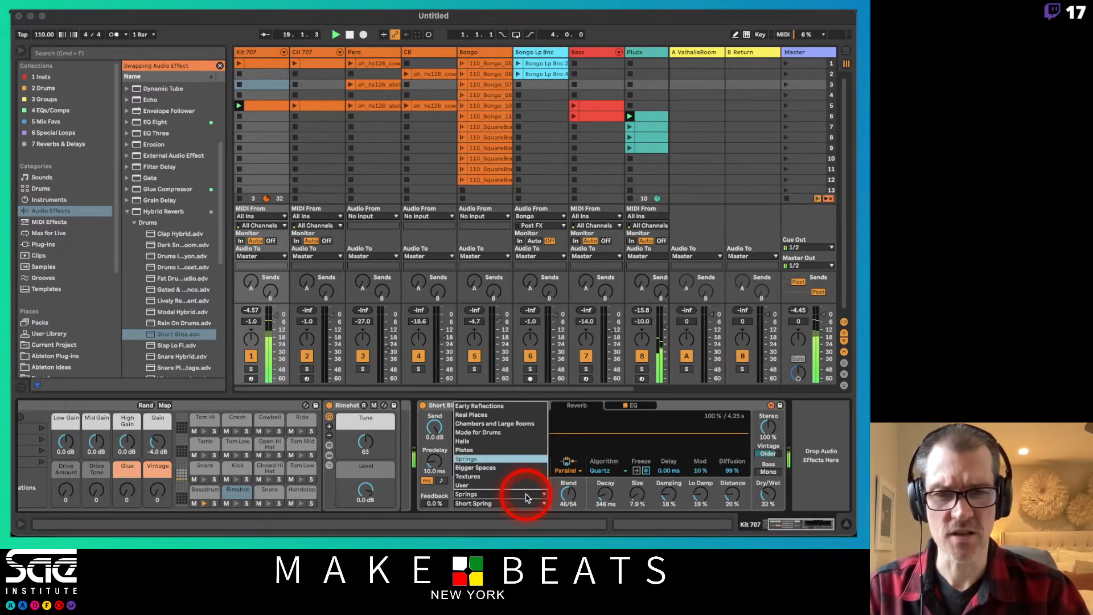
left_click(509, 433)
left_click(542, 505)
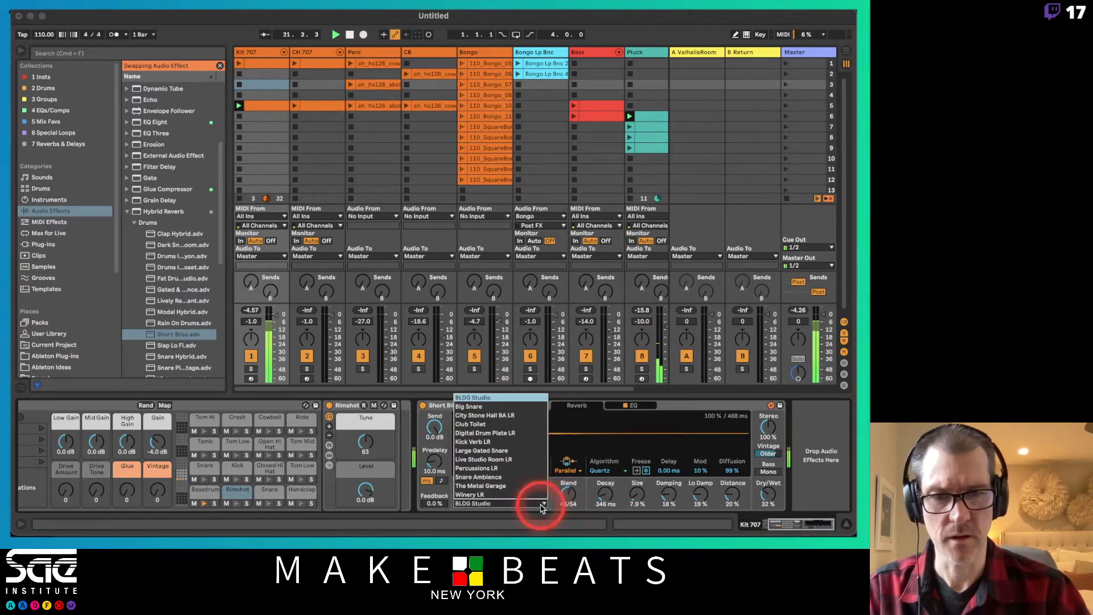
left_click(520, 454)
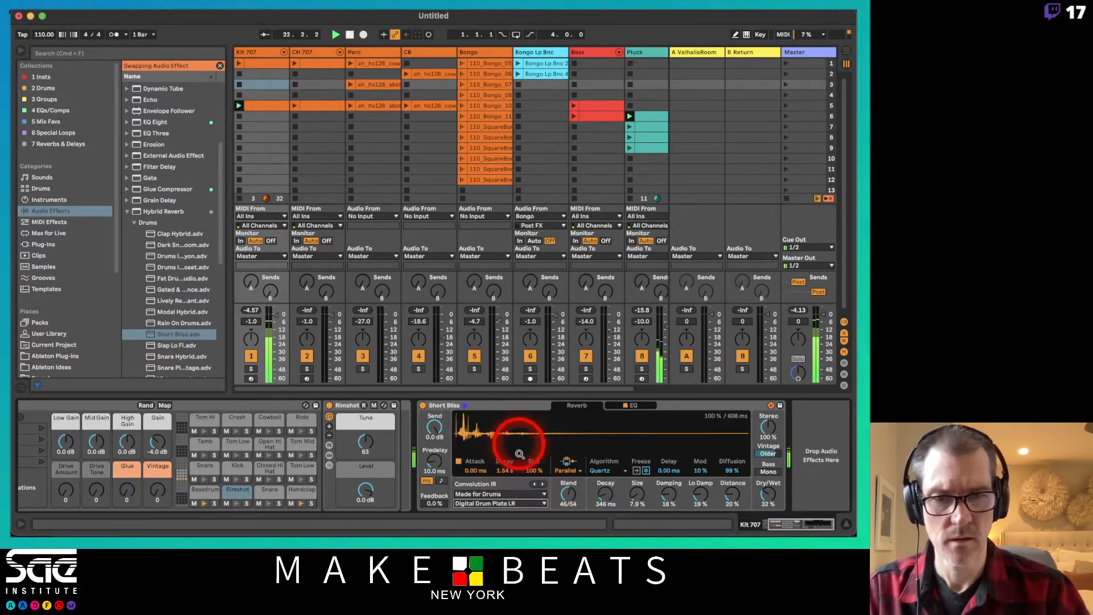
left_click(523, 505)
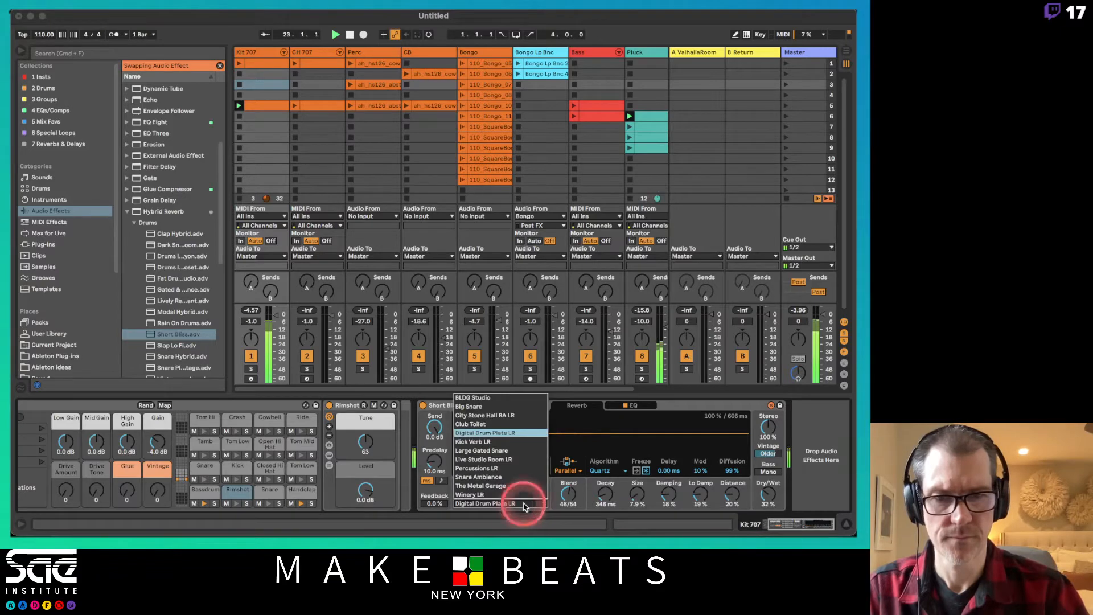
left_click(520, 420)
left_click(541, 504)
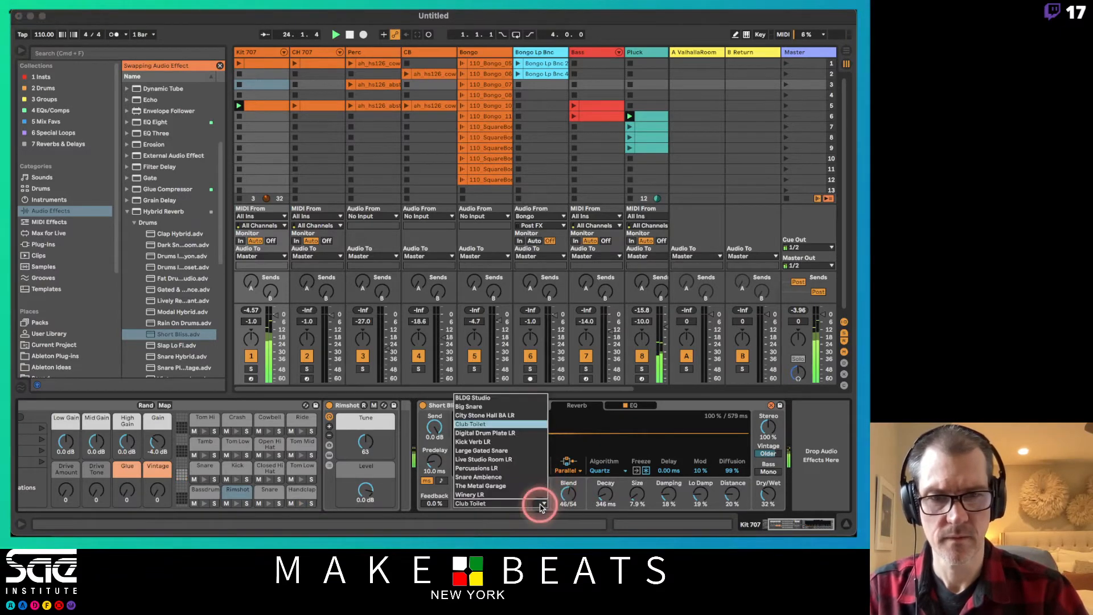
left_click(524, 416)
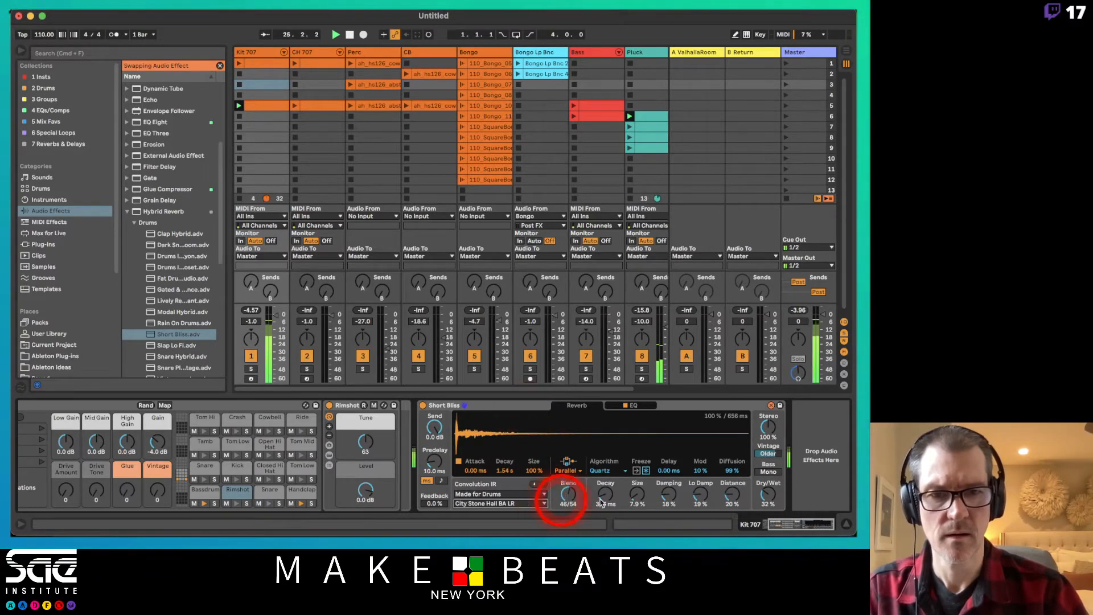
left_click_drag(764, 493, 764, 485)
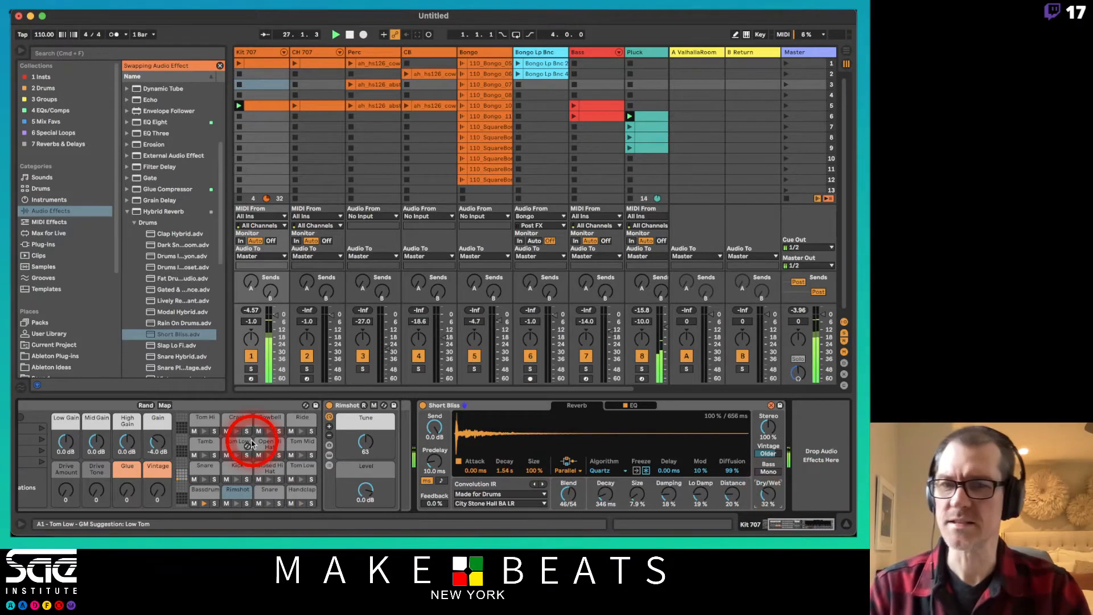
Step: Stop playback and end the reverb preset swapping with the Plug-Ins category shown in the browser
left_click(332, 43)
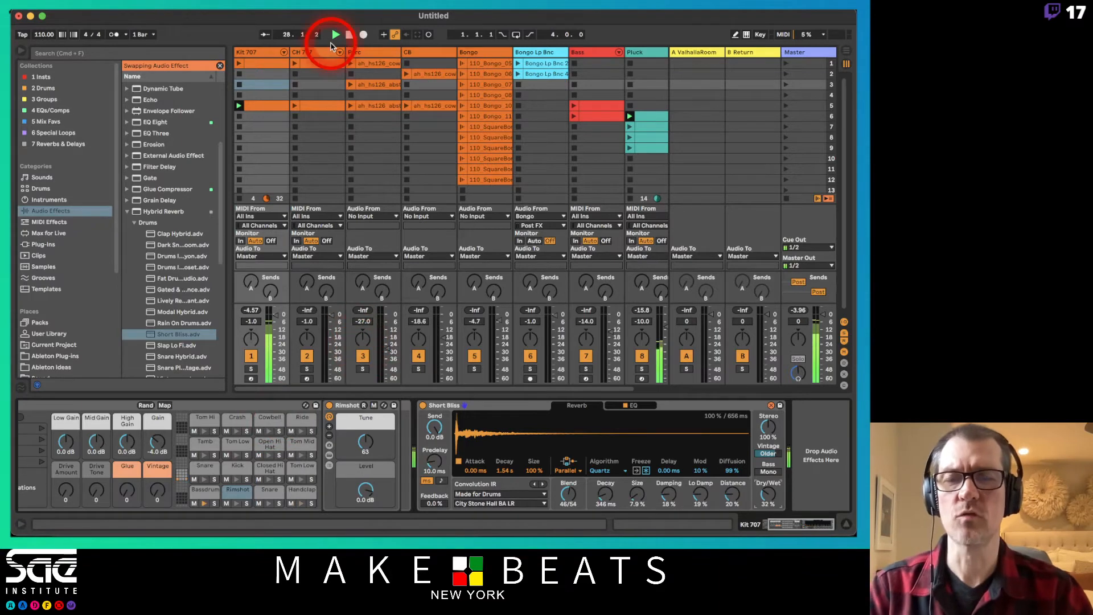
left_click(126, 211)
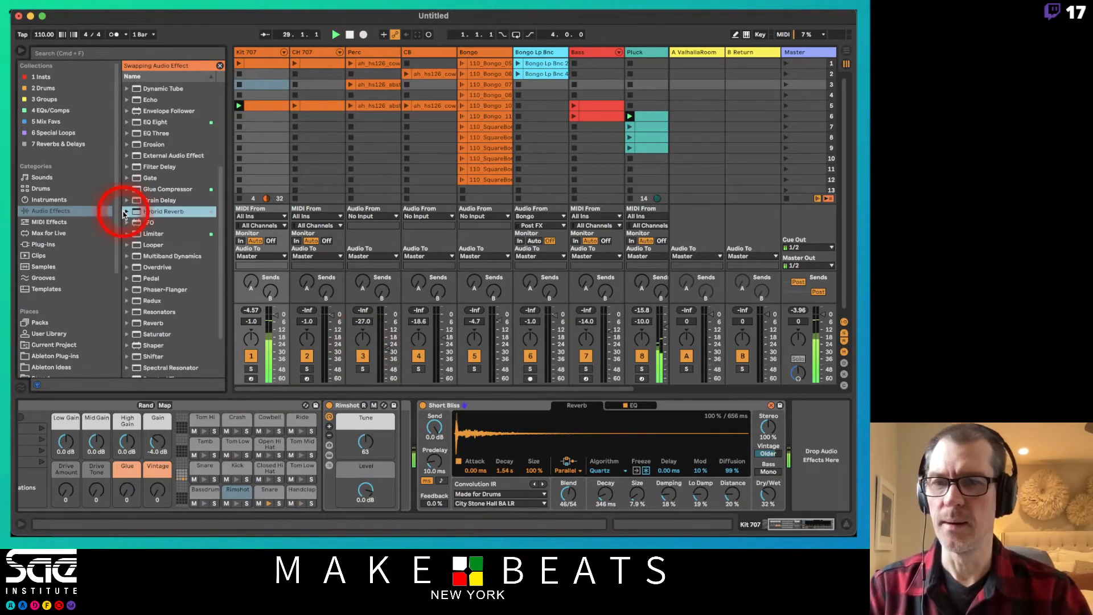
left_click(272, 197)
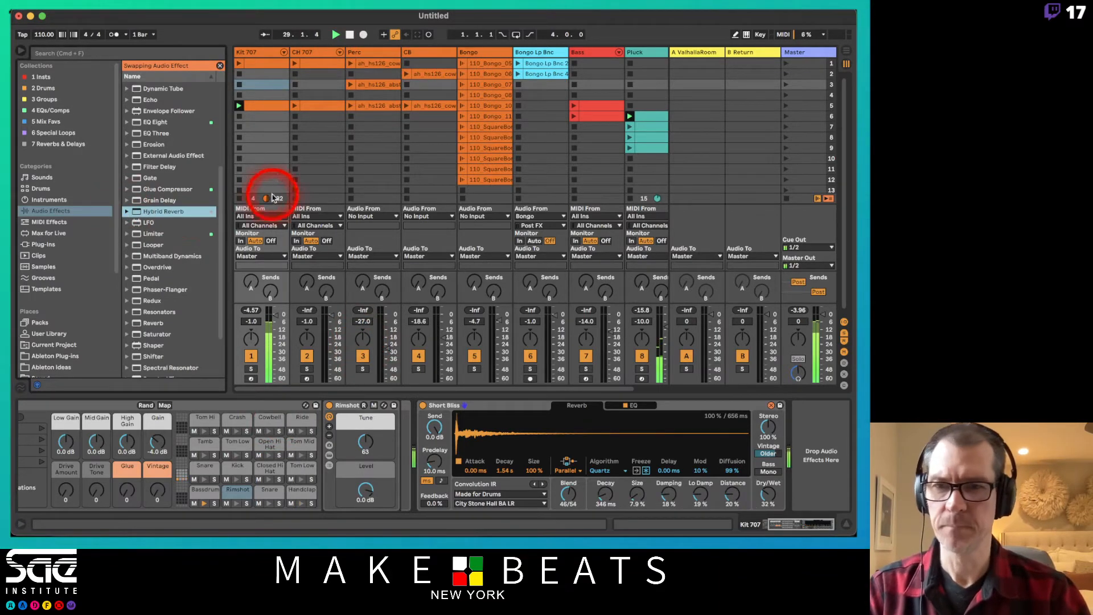
left_click(79, 244)
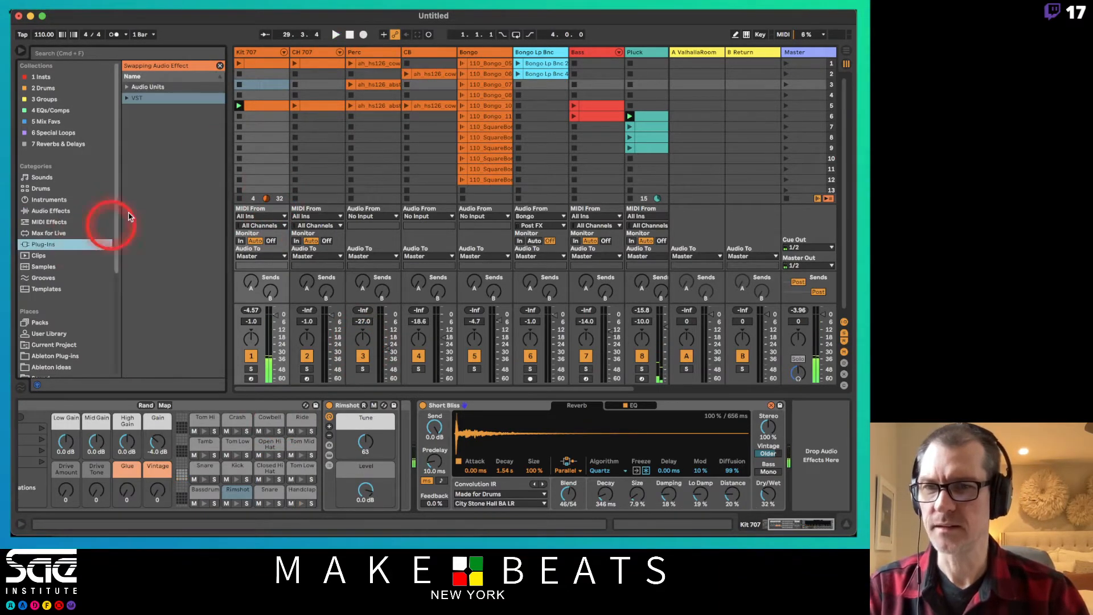
left_click(220, 65)
Step: Widen the browser and add Slate Digital's MO-TT Audio Unit after the reverb on the Kit 707 track
left_click(126, 76)
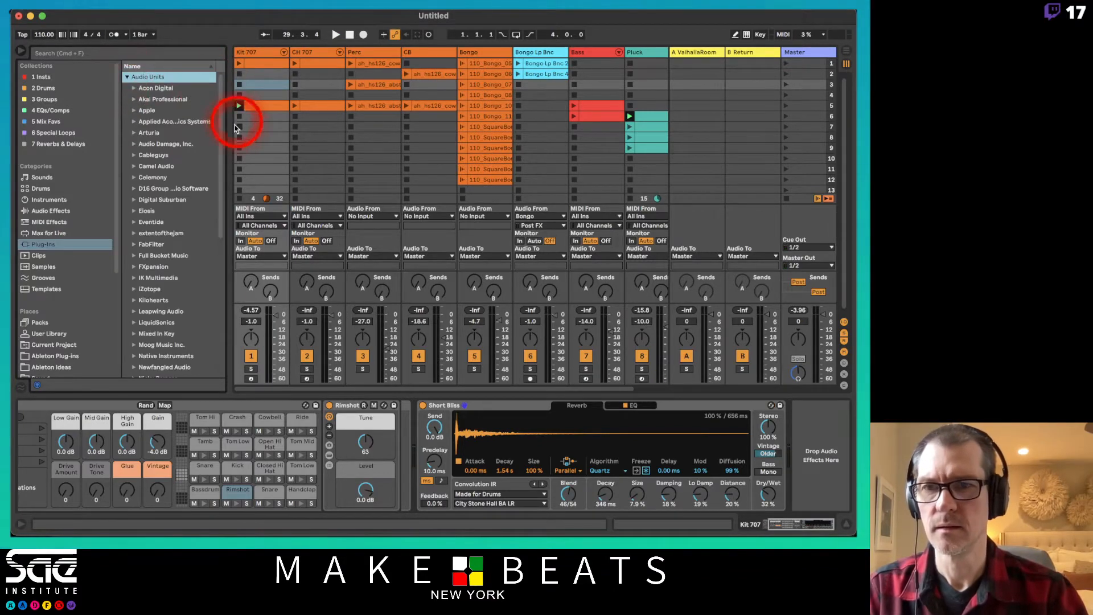
left_click_drag(232, 131, 288, 127)
scroll(242, 205, "down", 6)
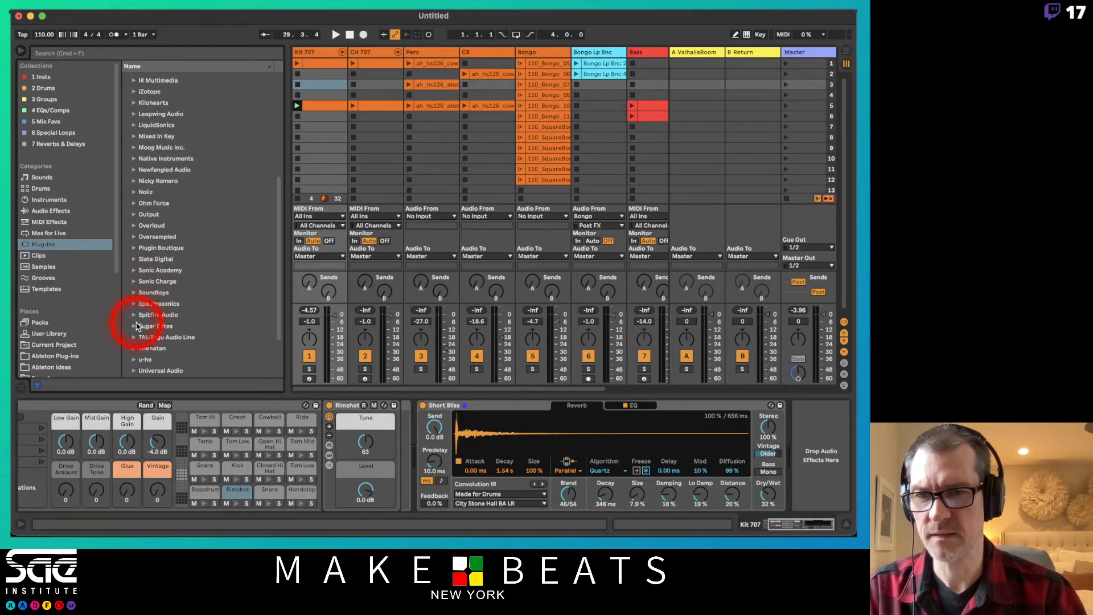
left_click(136, 259)
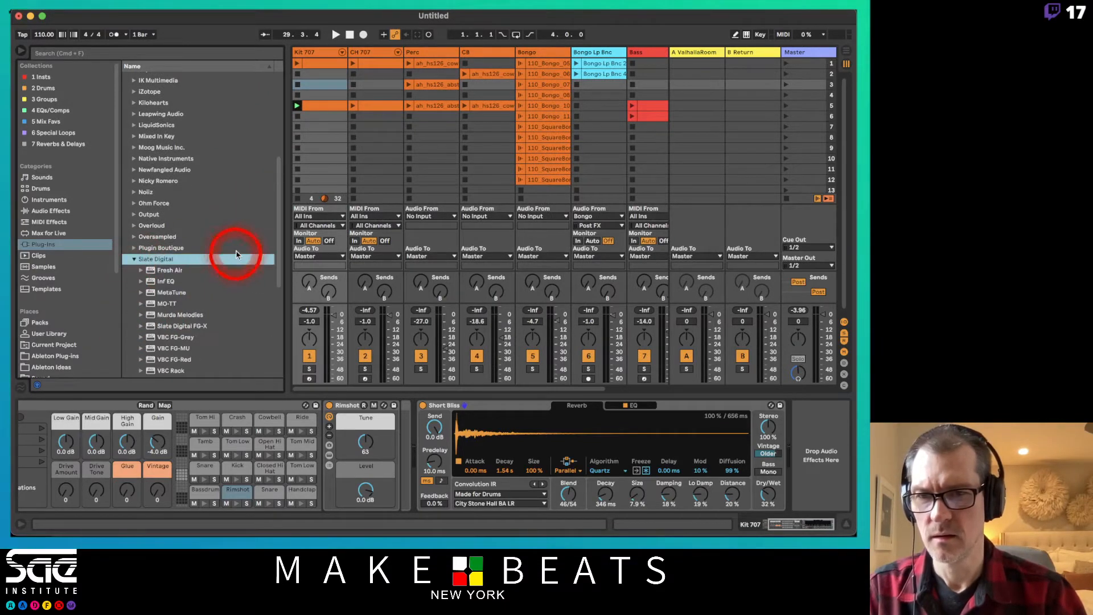
mouse_move(149, 278)
left_mouse_down()
mouse_move(578, 439)
mouse_move(812, 432)
mouse_move(644, 260)
mouse_move(566, 254)
mouse_move(515, 155)
left_mouse_up()
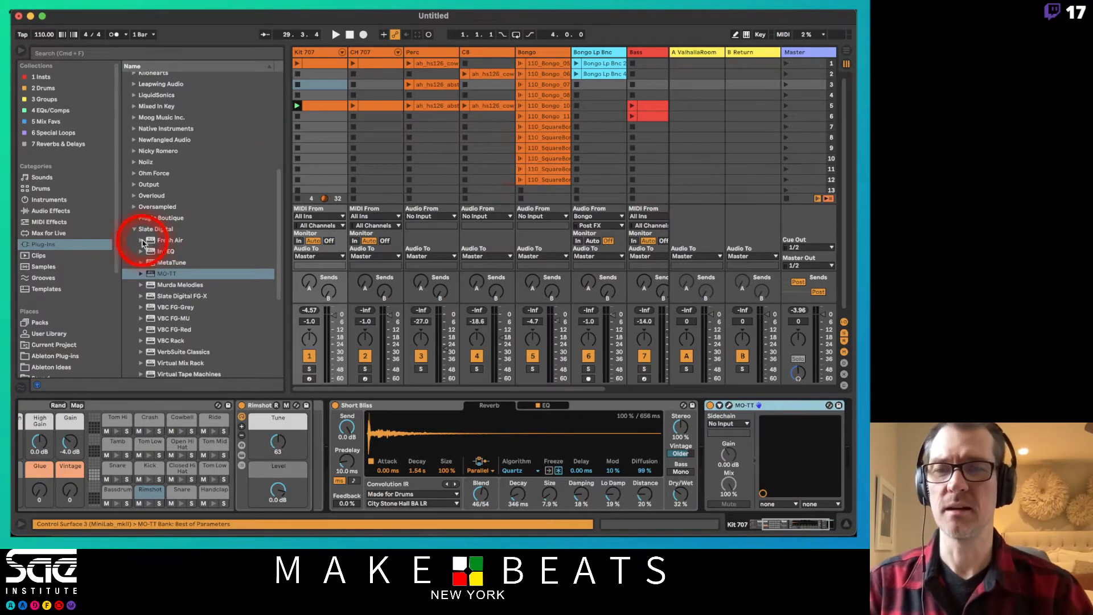
left_click(134, 230)
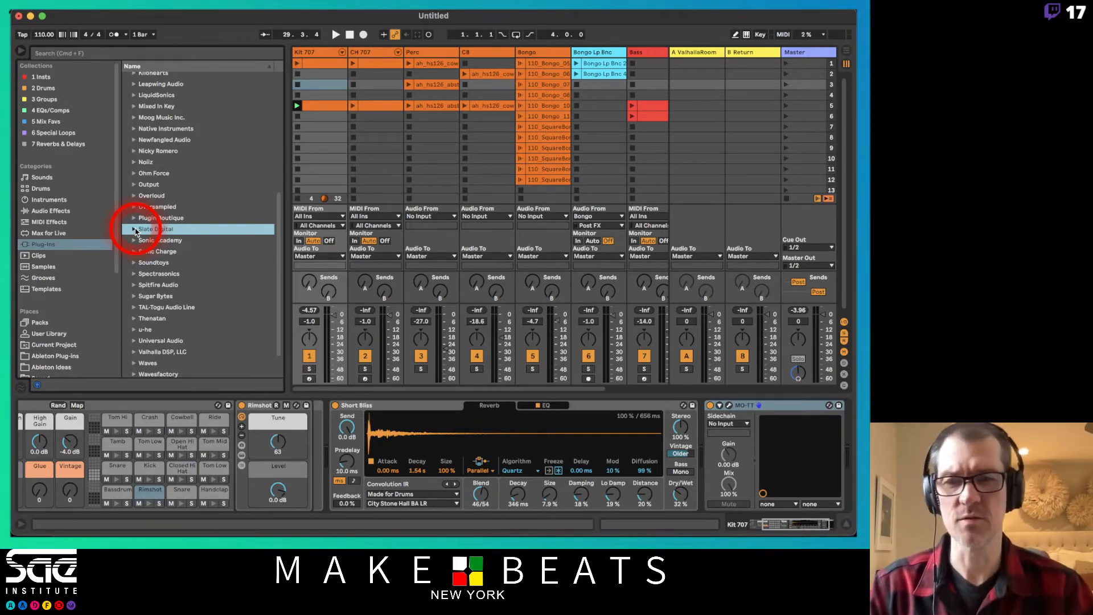
Step: Open the MO-TT plug-in window from the Kit 707 device chain and move it clear of the browser
scroll(448, 409, "right", 3)
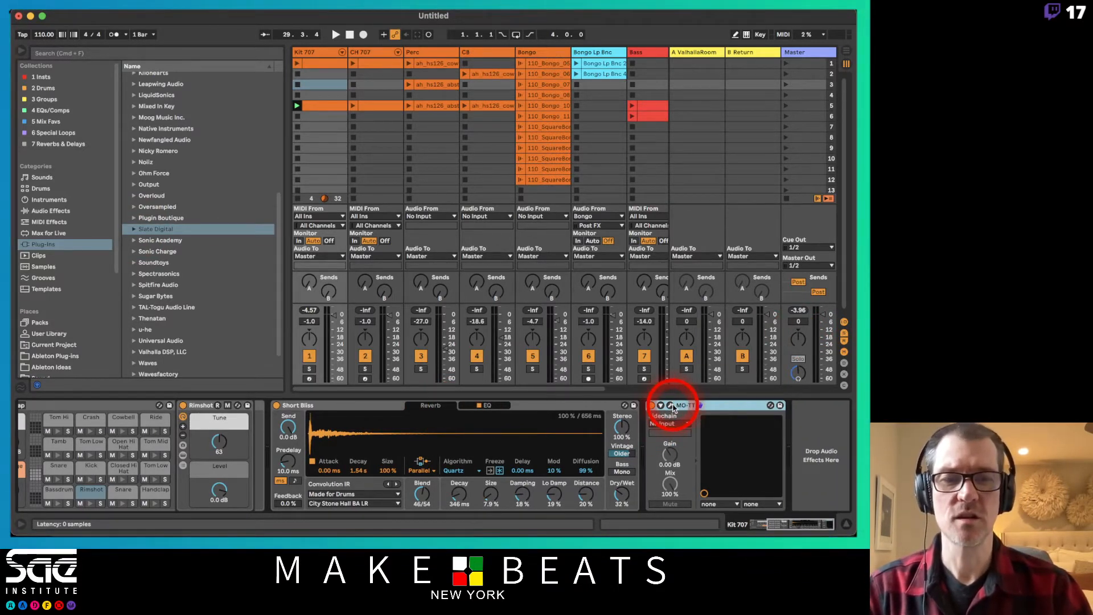
left_click(671, 406)
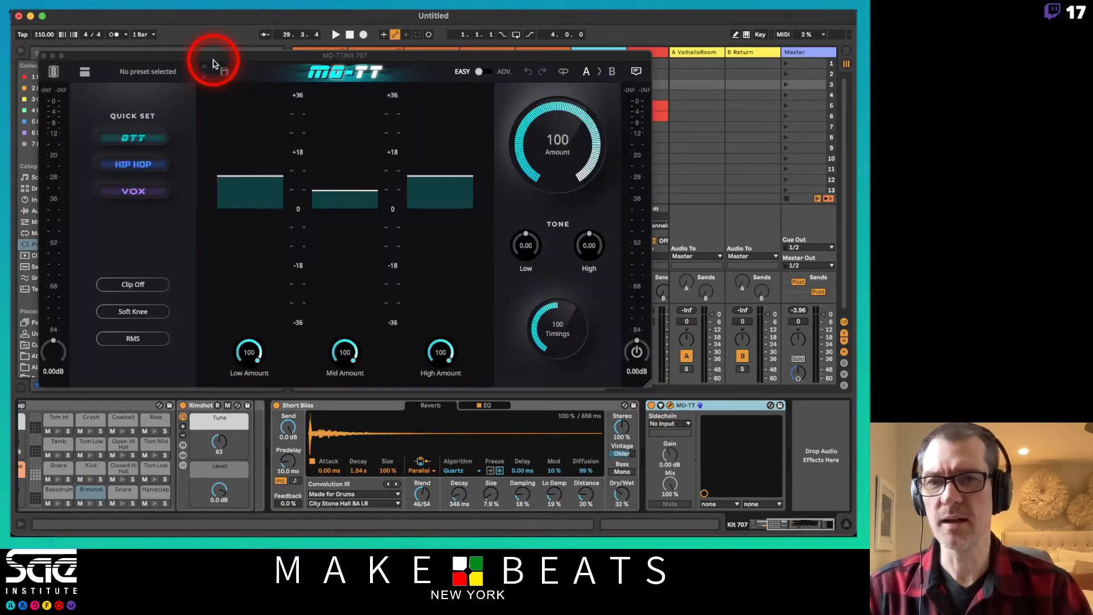
left_click_drag(214, 64, 279, 424)
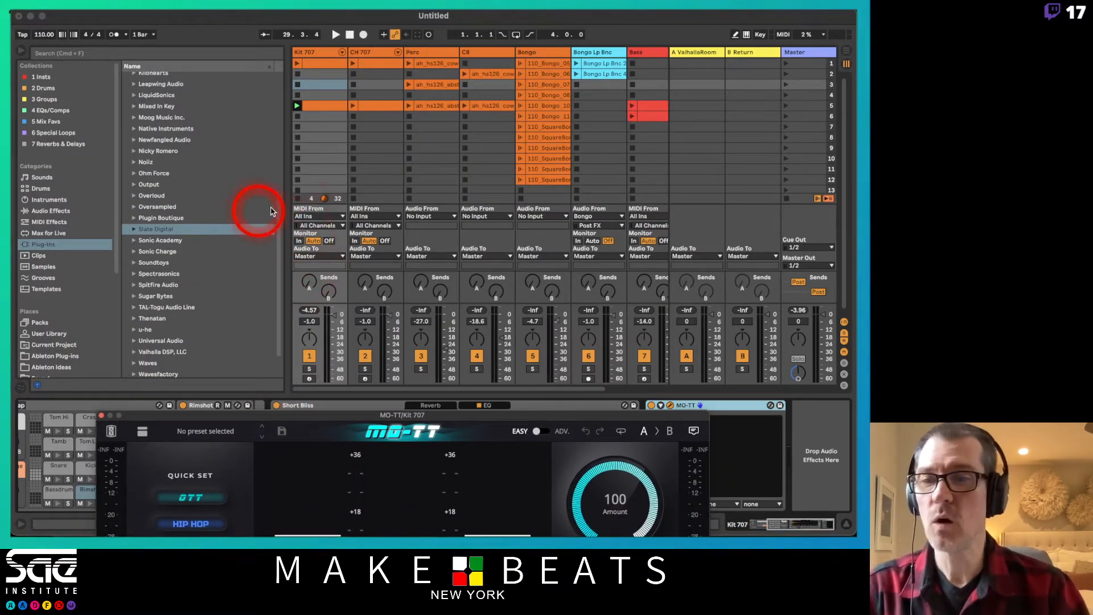
Step: Add a Limiter after MO-TT on the Kit 707 track and set its Ceiling to -10.0 dB
left_click(47, 199)
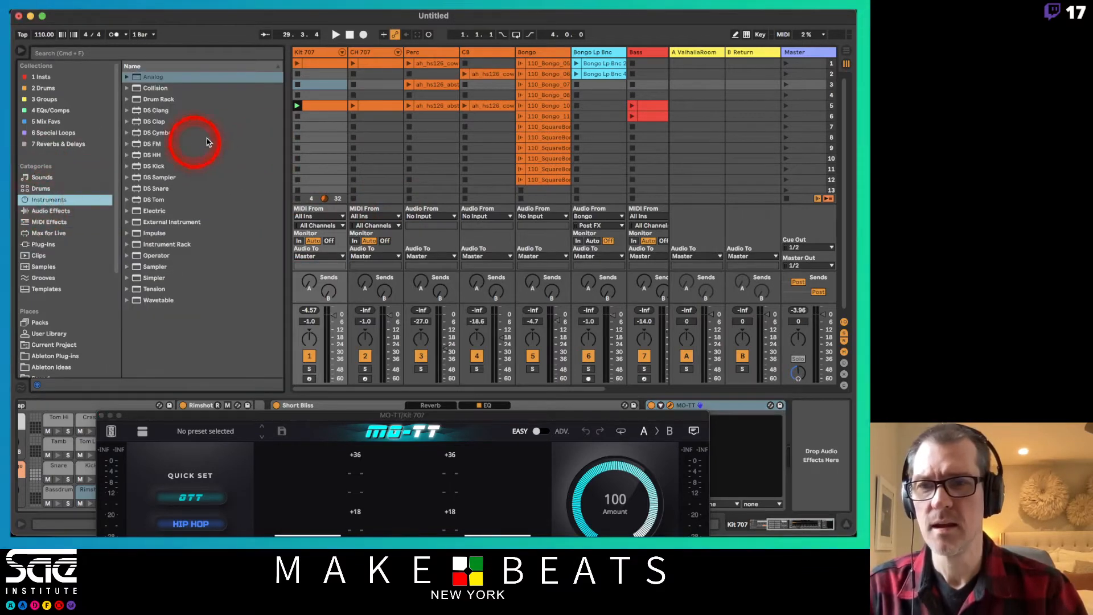
left_click(57, 211)
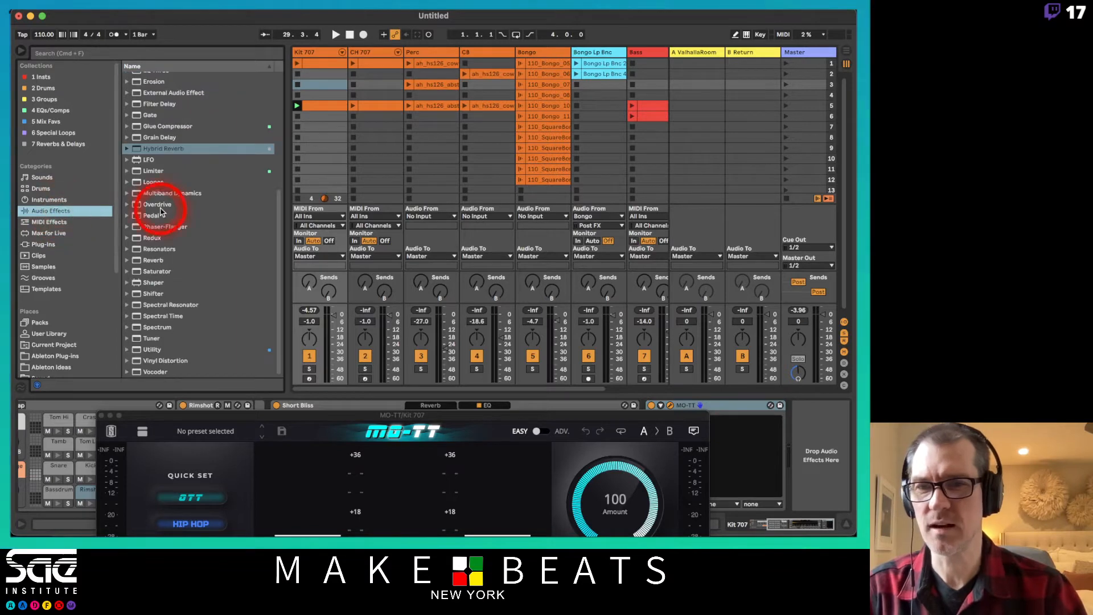
left_click_drag(135, 174, 311, 153)
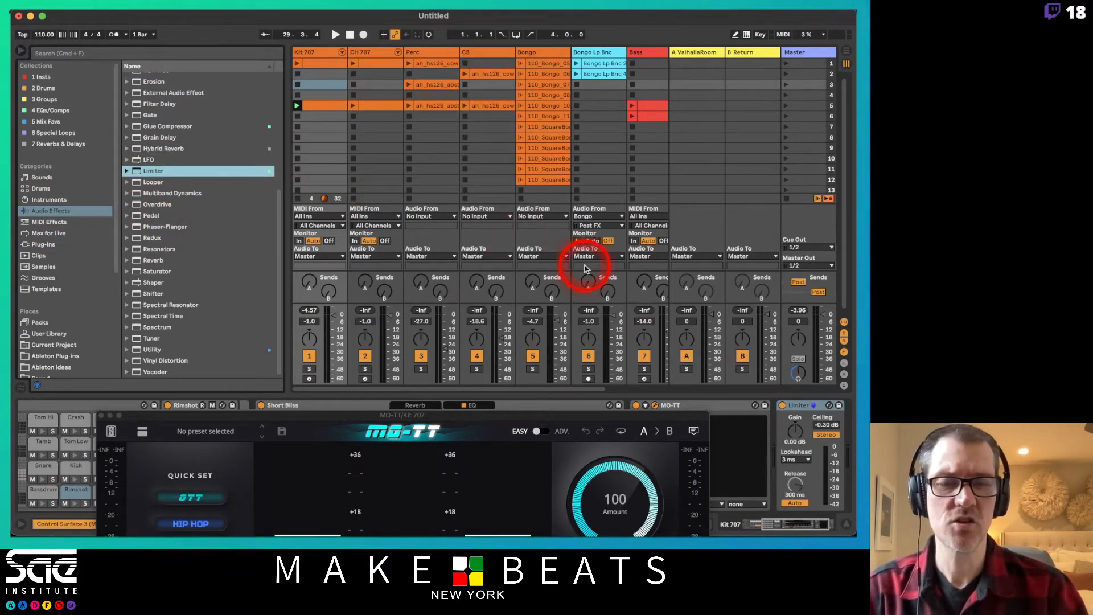
left_click(823, 425)
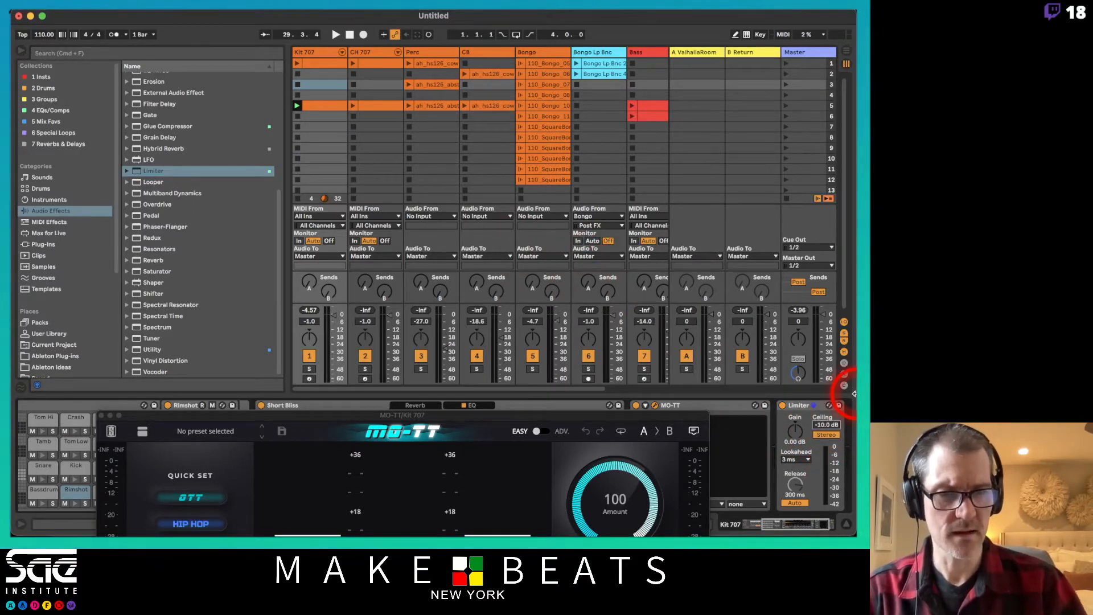
Step: Audition MO-TT's Hip Hop, OTT and Vox quick sets on the playing drums and return to OTT
left_click_drag(620, 420, 577, 82)
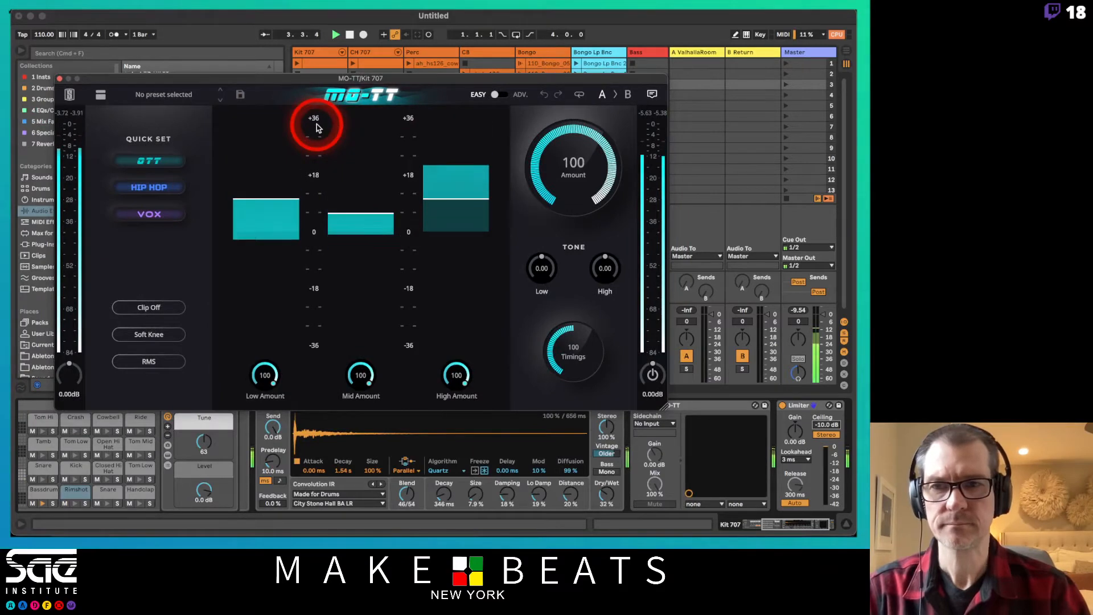
left_click(150, 188)
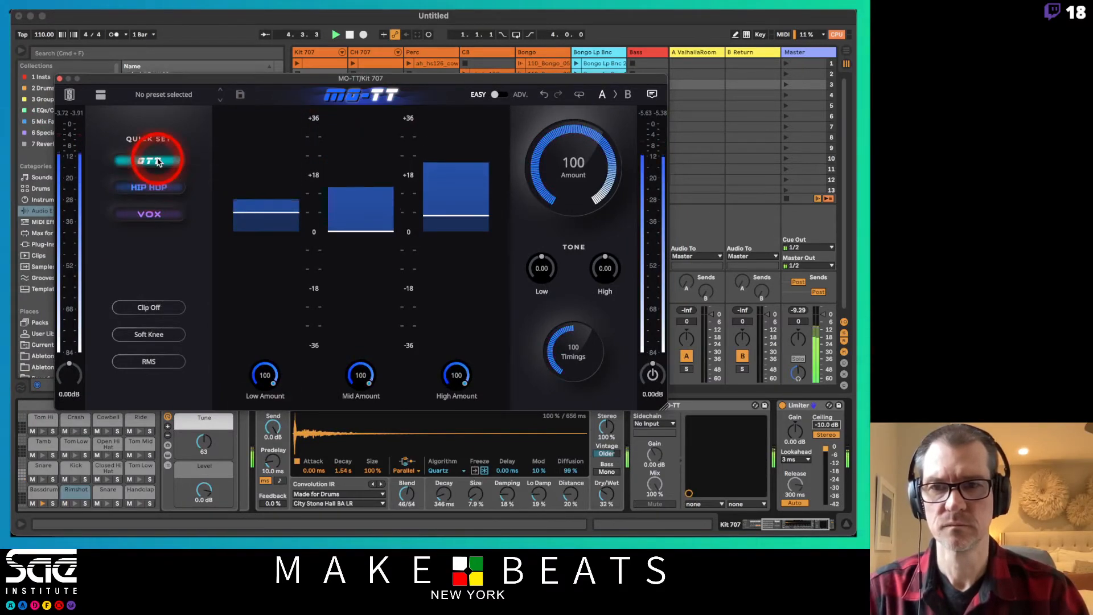
left_click(158, 163)
left_click(150, 215)
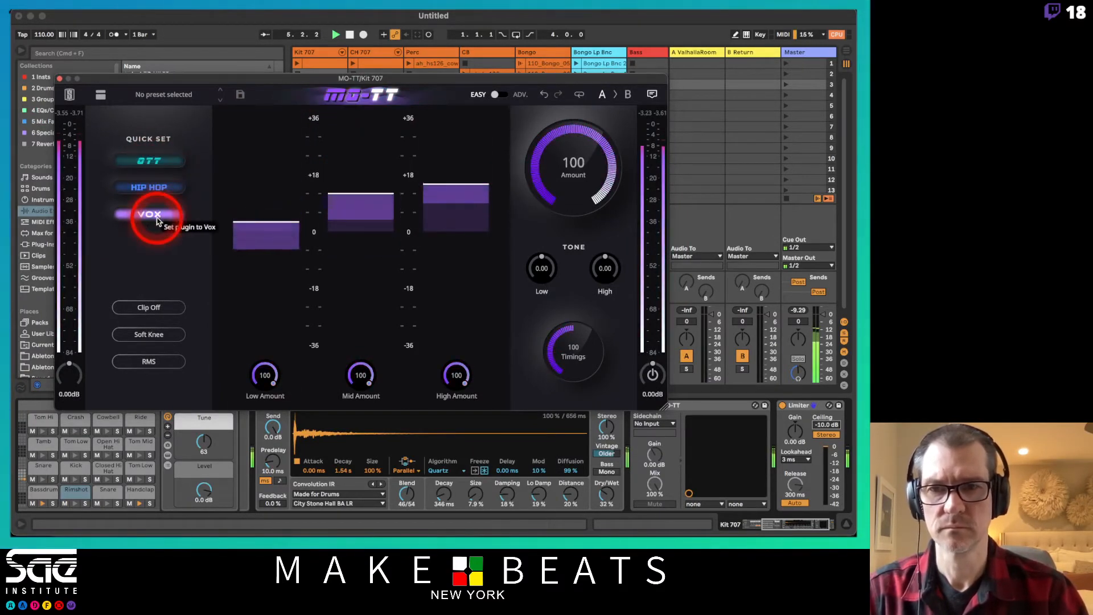
left_click(150, 160)
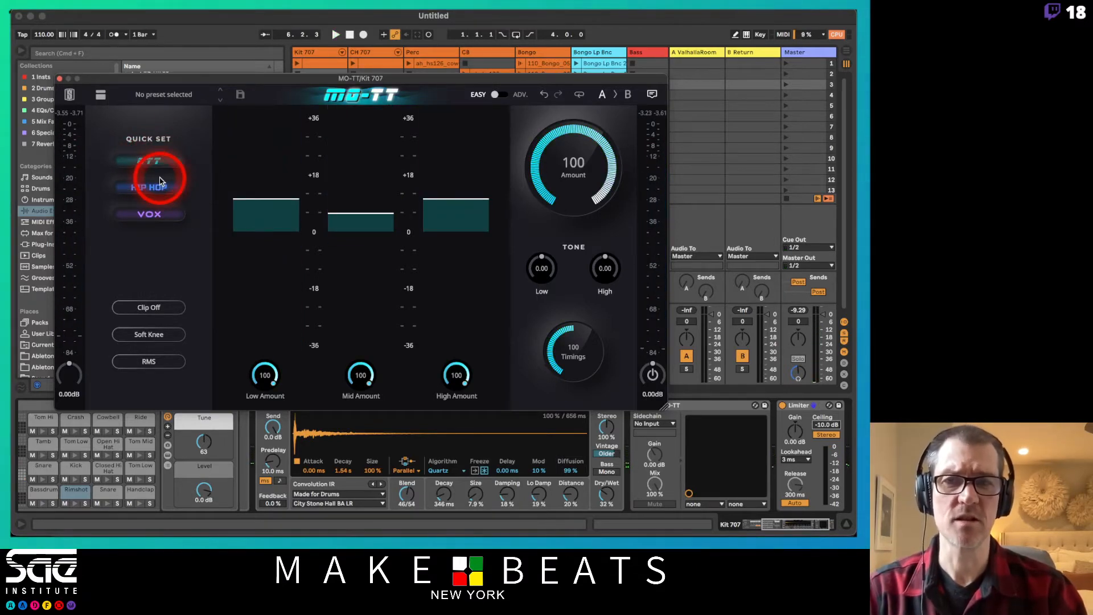
left_click(160, 183)
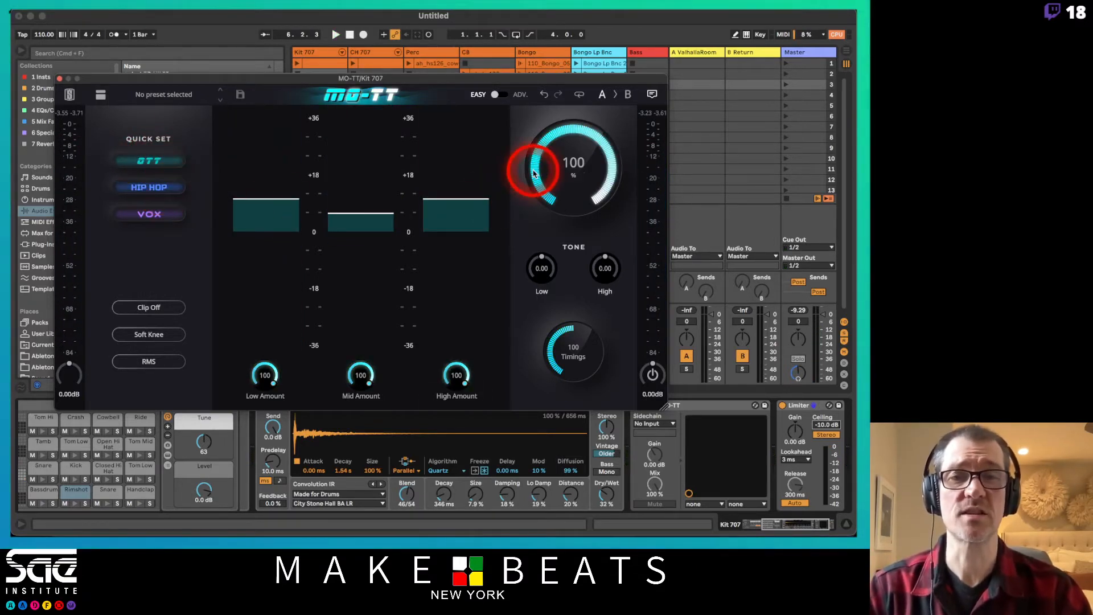
left_click_drag(545, 150, 541, 105)
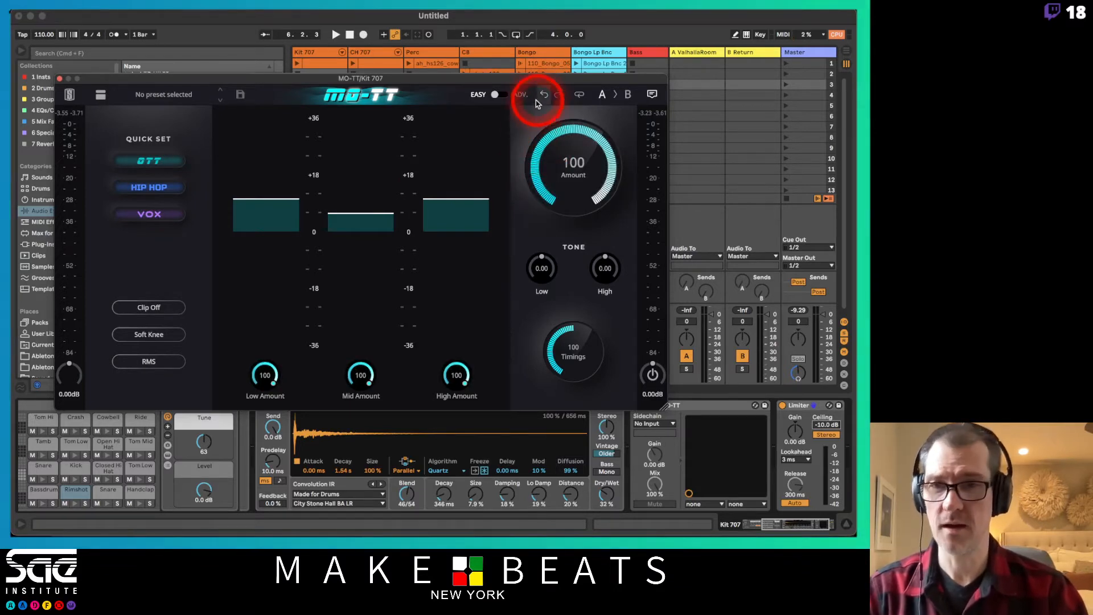
Step: Open MO-TT's Drums preset folder and audition Buss Driver, Drum Boomer and Drum Designer during playback
left_click(171, 94)
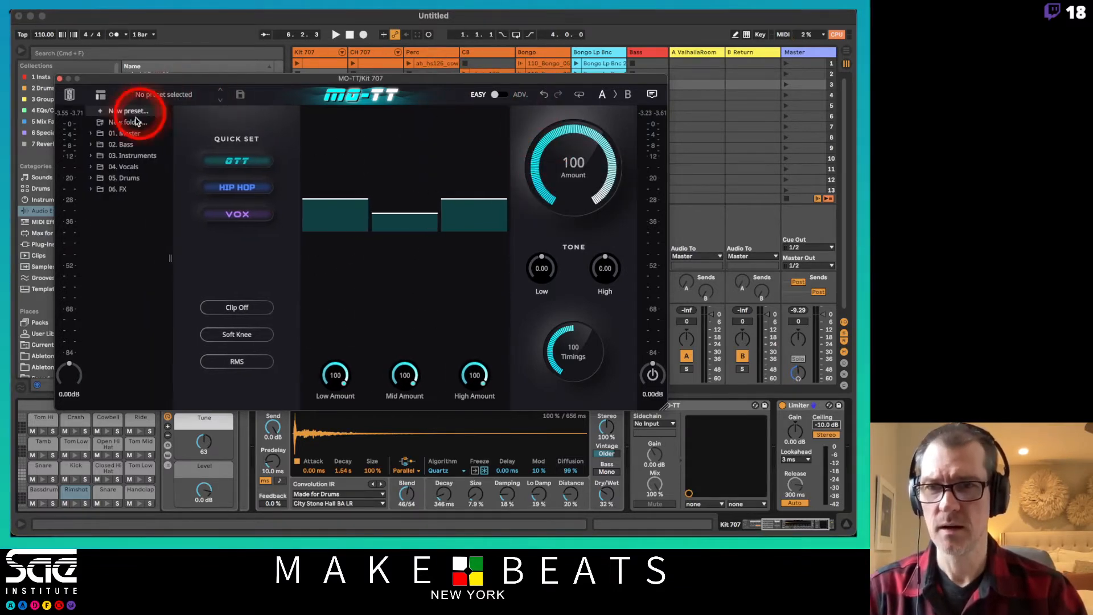
left_click(93, 180)
left_click(135, 188)
key("space")
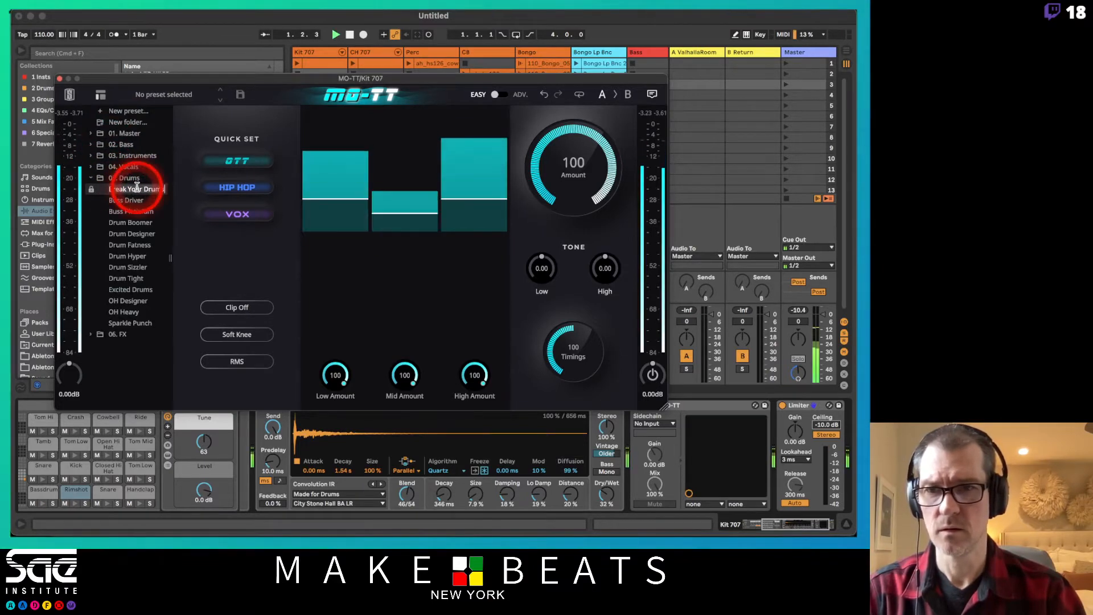
left_click(125, 199)
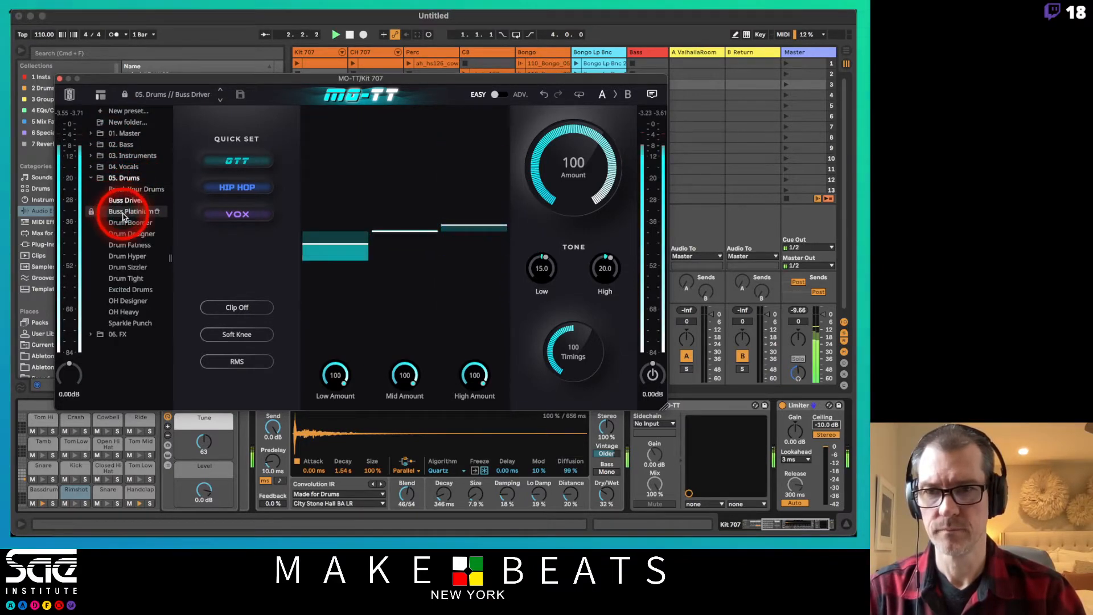
left_click(123, 219)
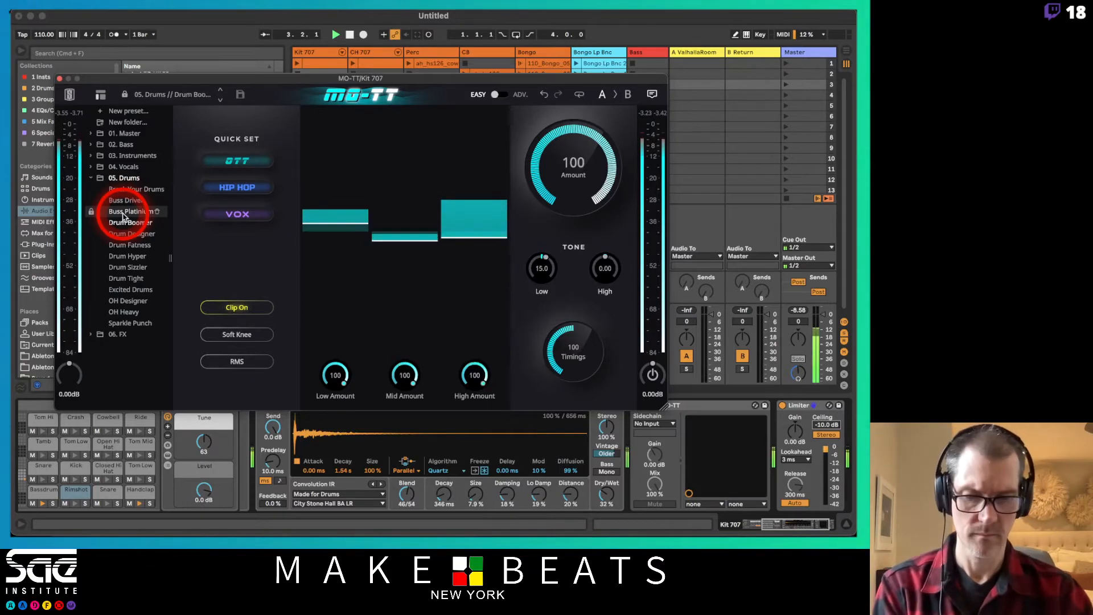
left_click(130, 233)
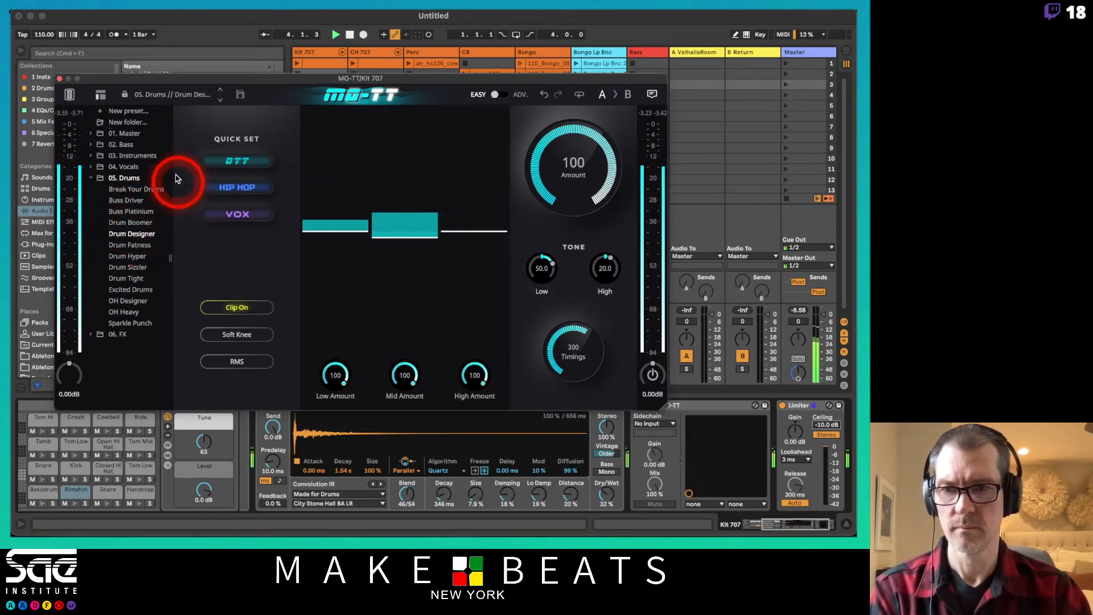
Step: Audition the remaining MO-TT drum presets one after another, from Drum Fatness through Sparkle Punch
key("Down")
key("Down")
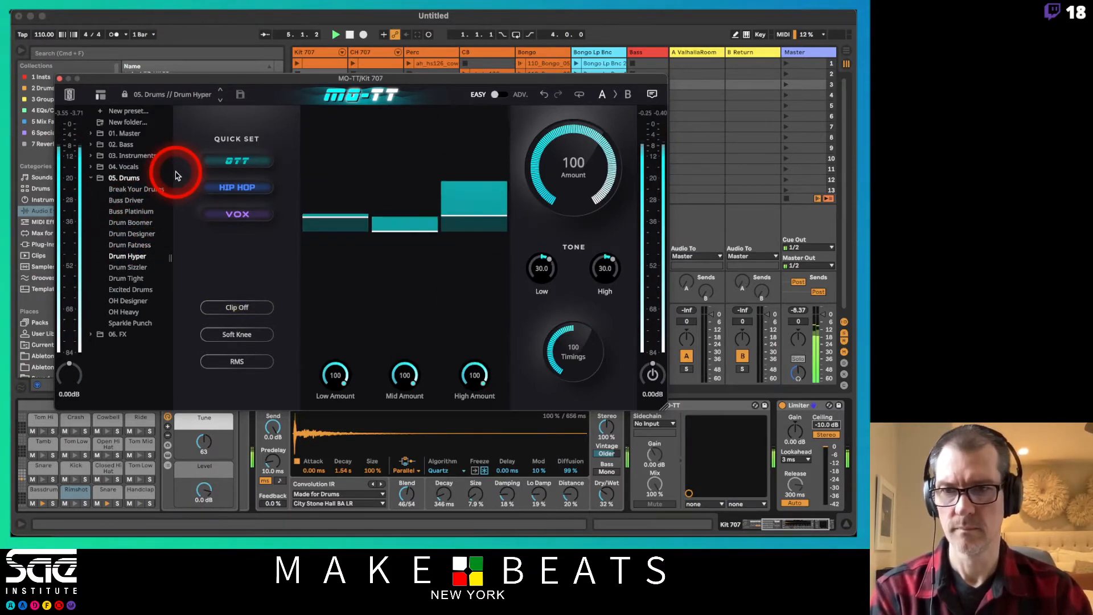
key("Down")
key("Down")
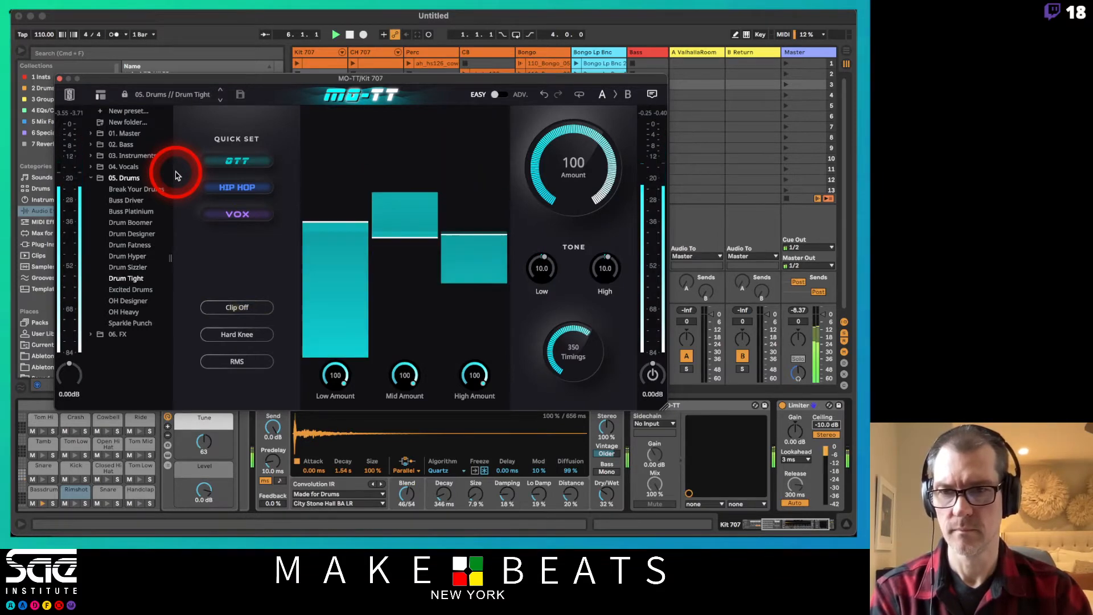
key("Down")
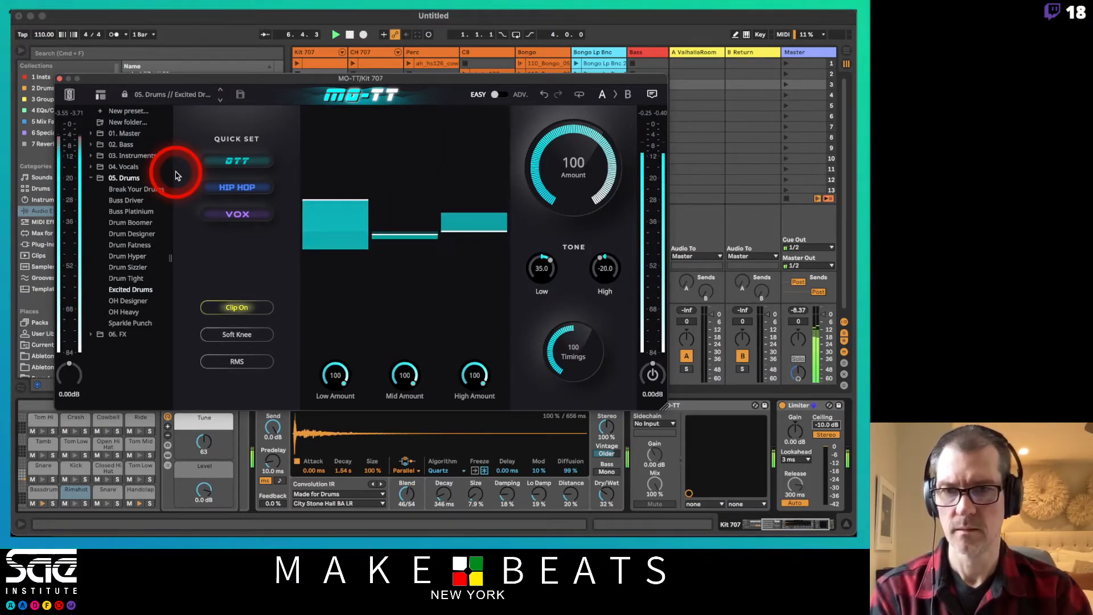
key("Down")
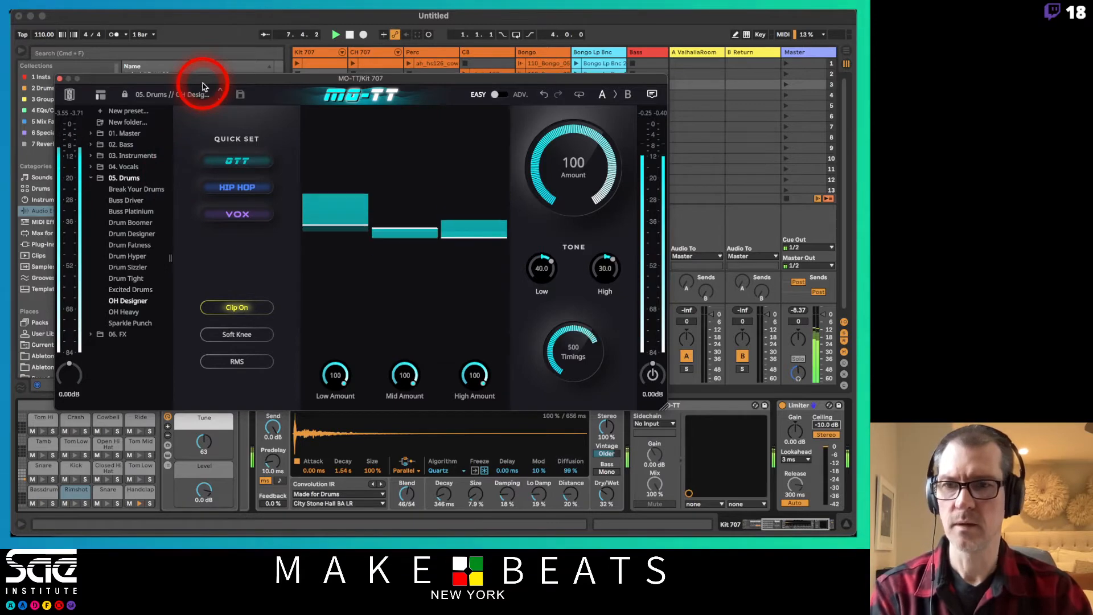
key("Down")
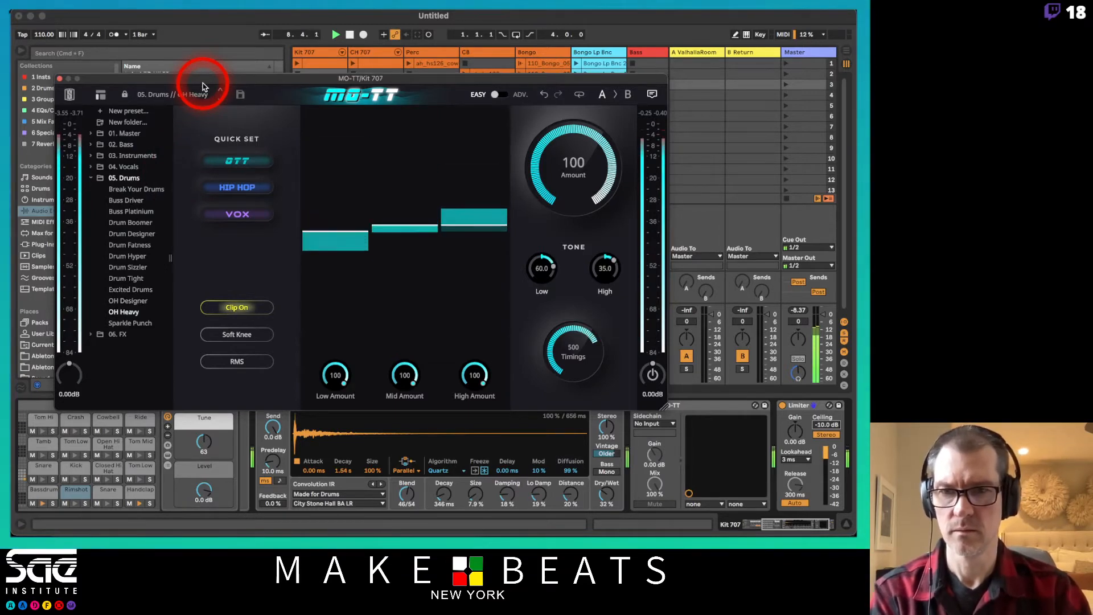
key("Down")
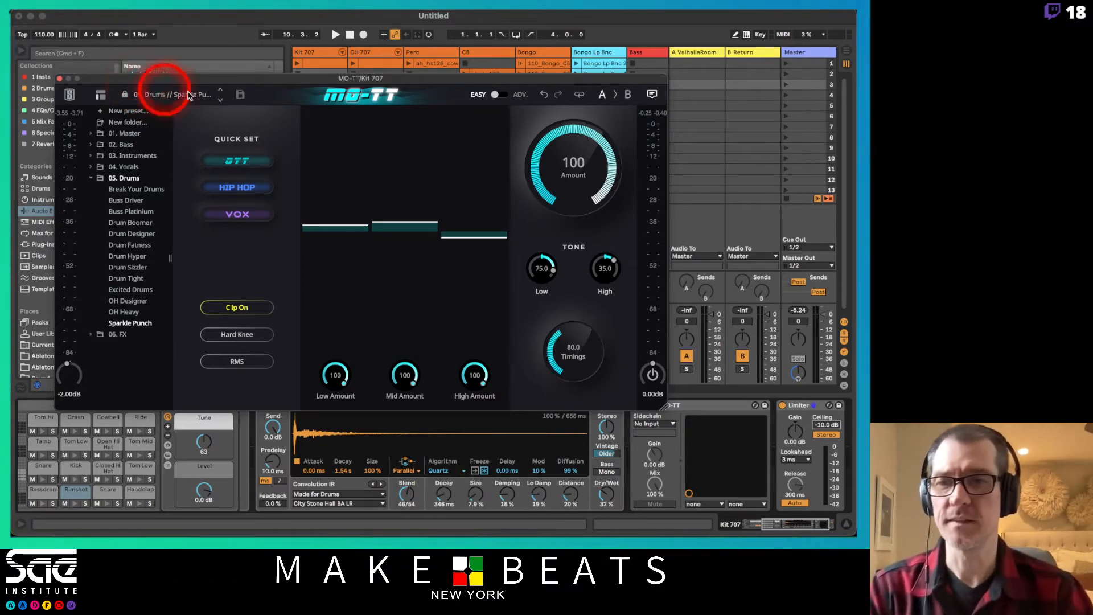
Step: Load MO-TT's Drum Madness preset from the FX folder, audition it and close the plug-in window
left_click(91, 178)
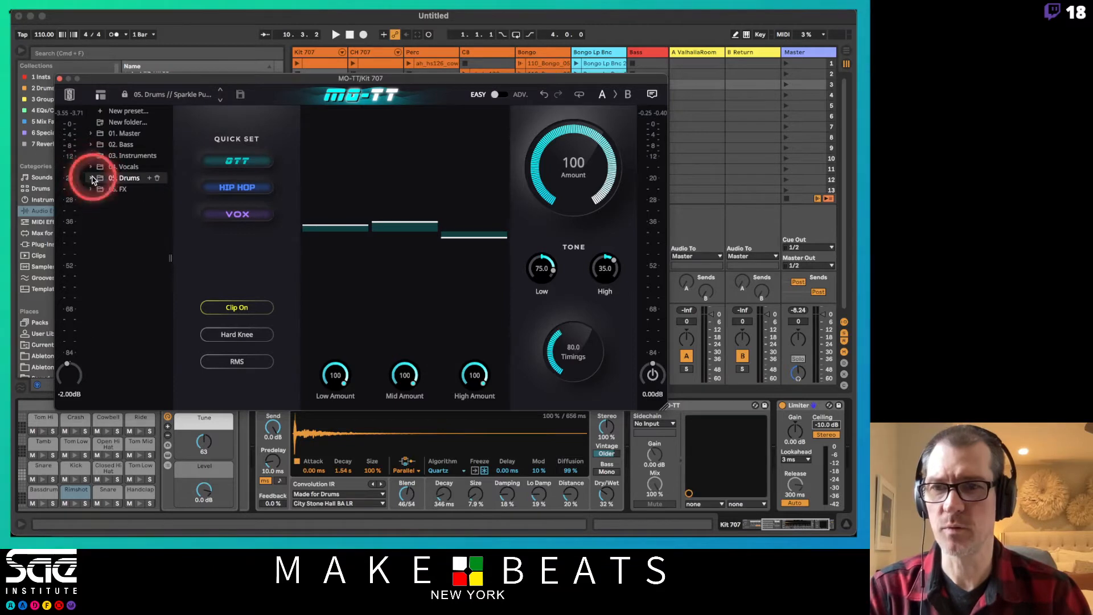
left_click(90, 189)
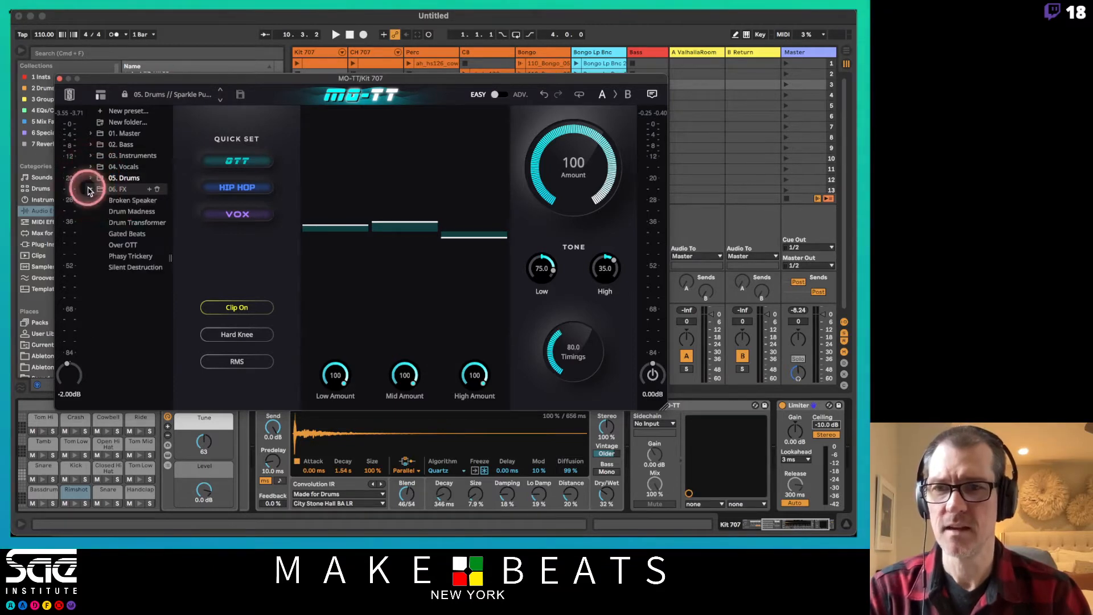
left_click(132, 200)
key("space")
left_click(137, 213)
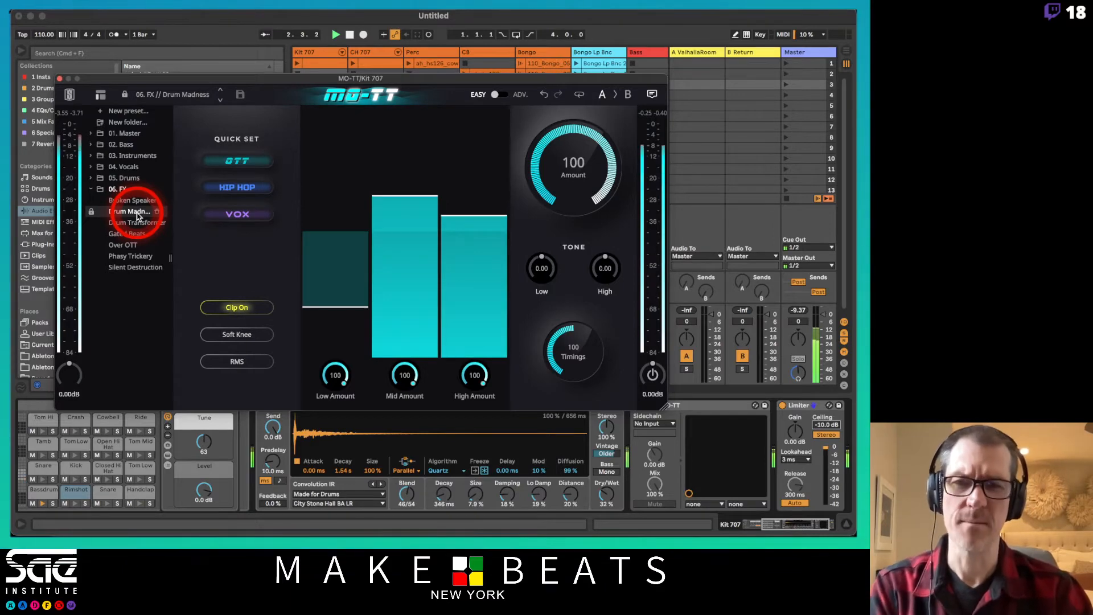
left_click(61, 80)
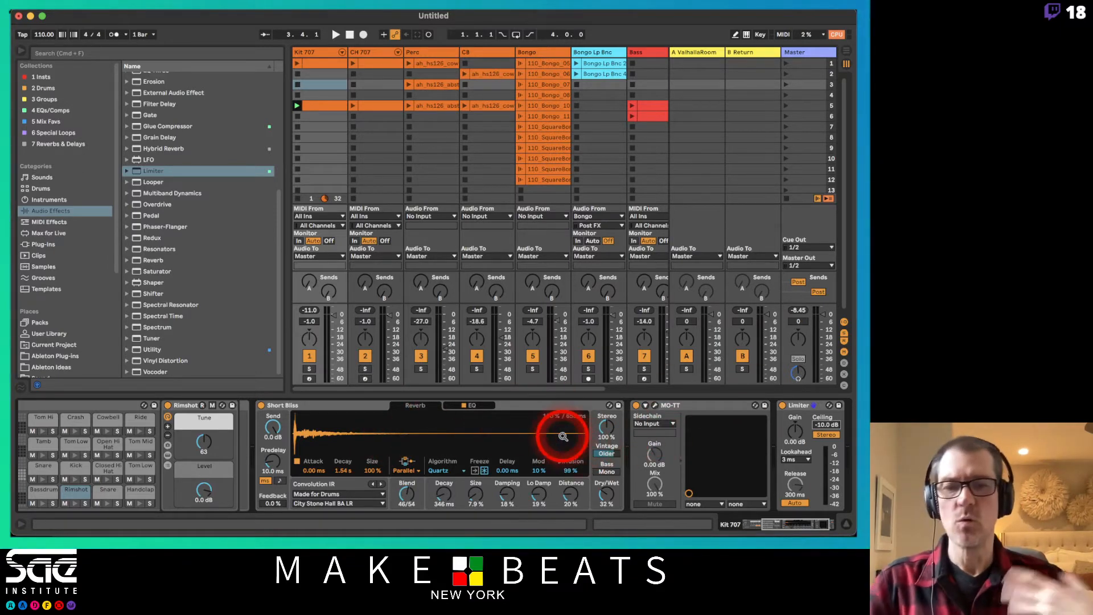
Step: Compare the Kit 707 loop with the Short Bliss reverb bypassed and active, leaving the reverb switched on
left_click(262, 406)
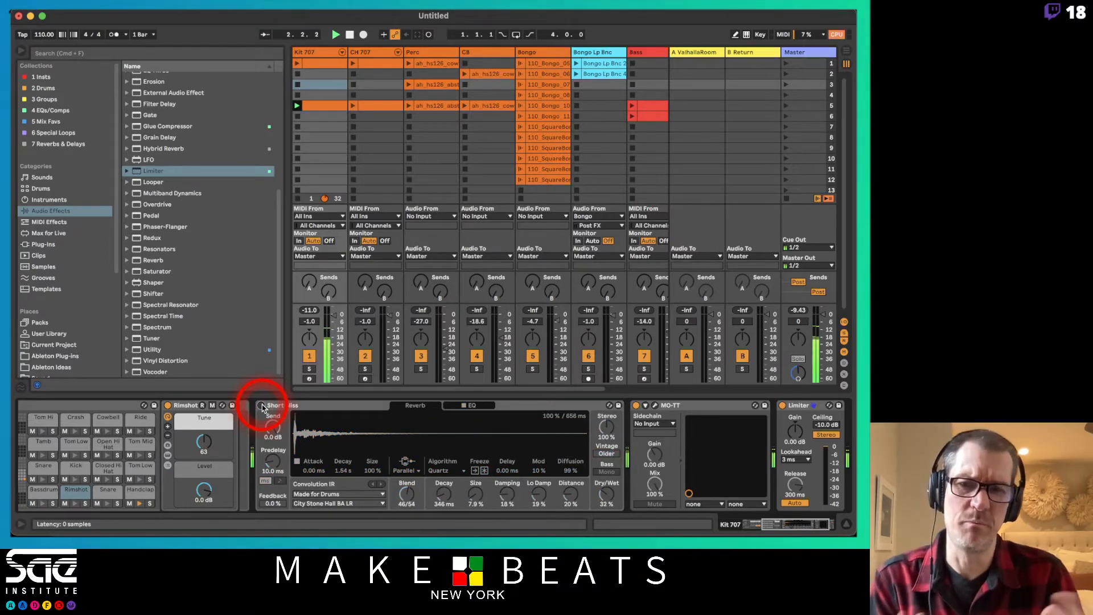
left_click(262, 405)
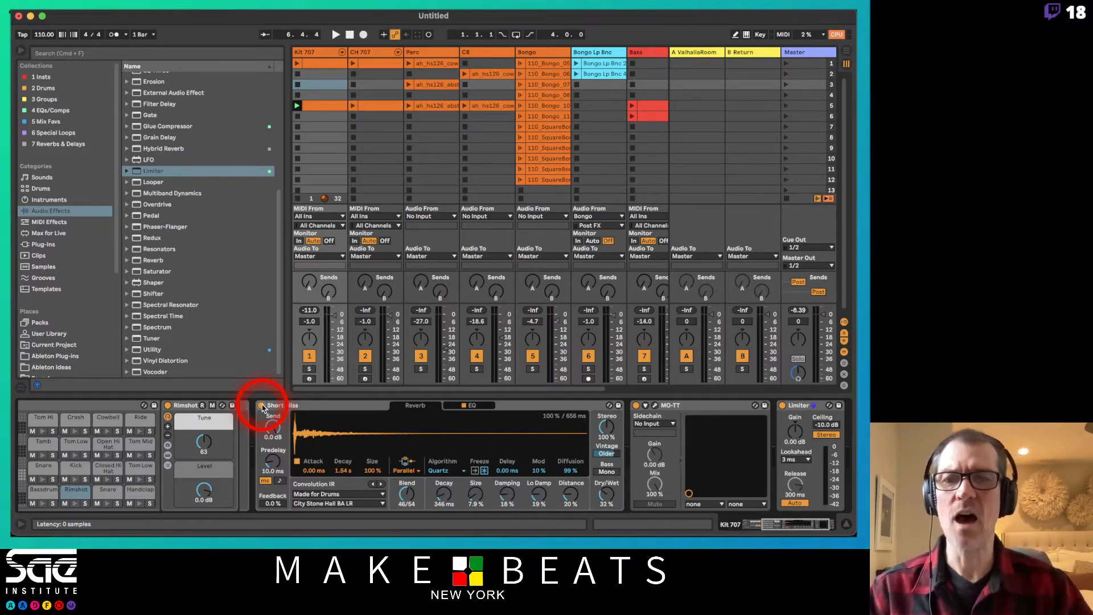
left_click(261, 405)
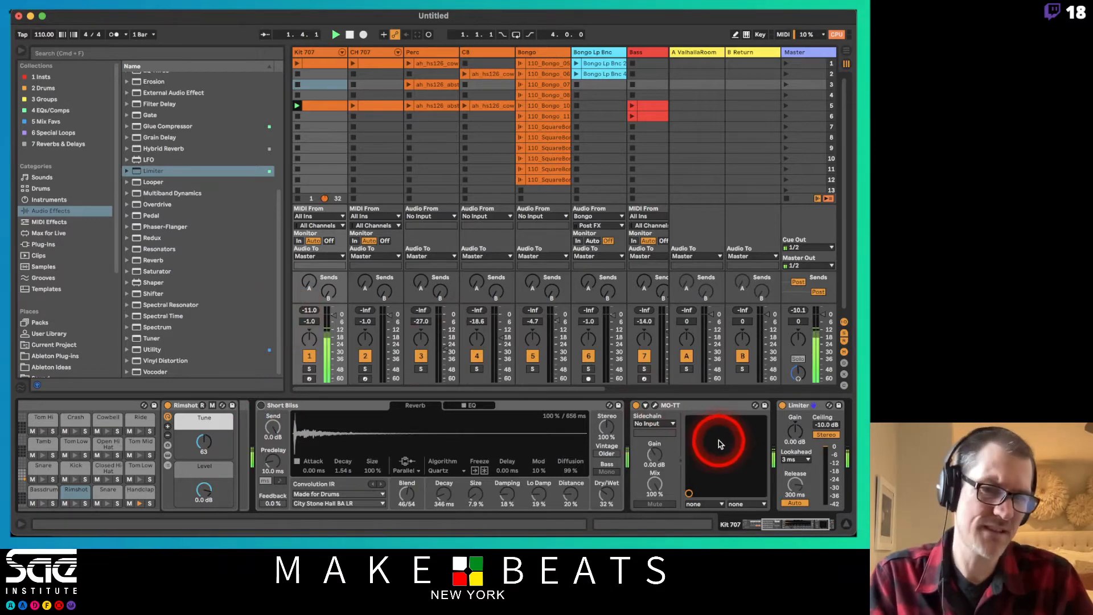
left_click(262, 405)
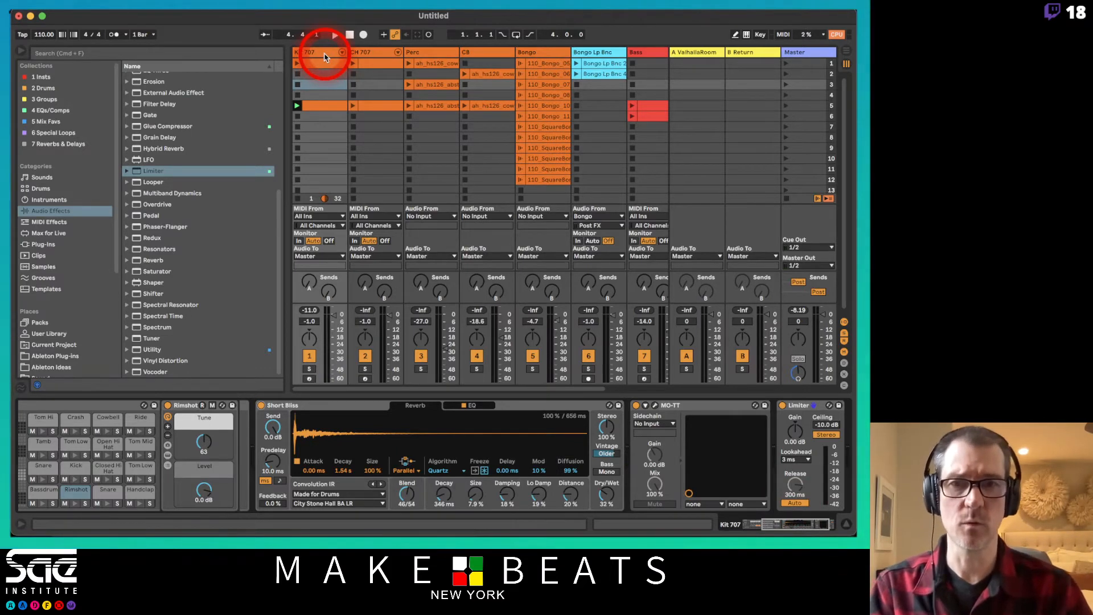
Step: Insert an audio track named Kit 707 FX Bnc beside Kit 707 and set its audio input to Kit 707, Post FX
key("super+t")
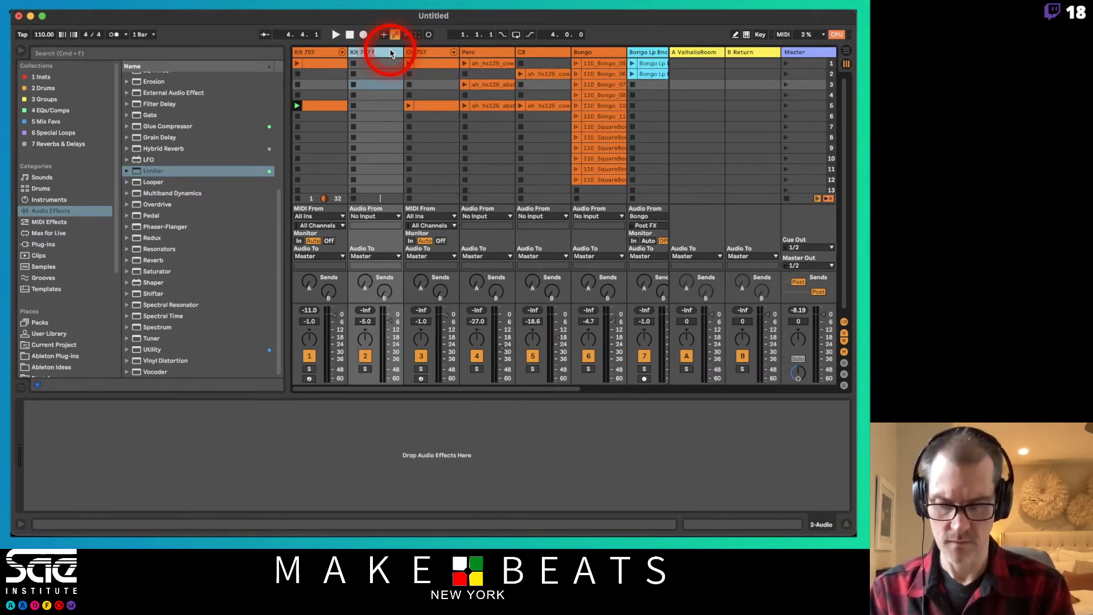
left_click(386, 418)
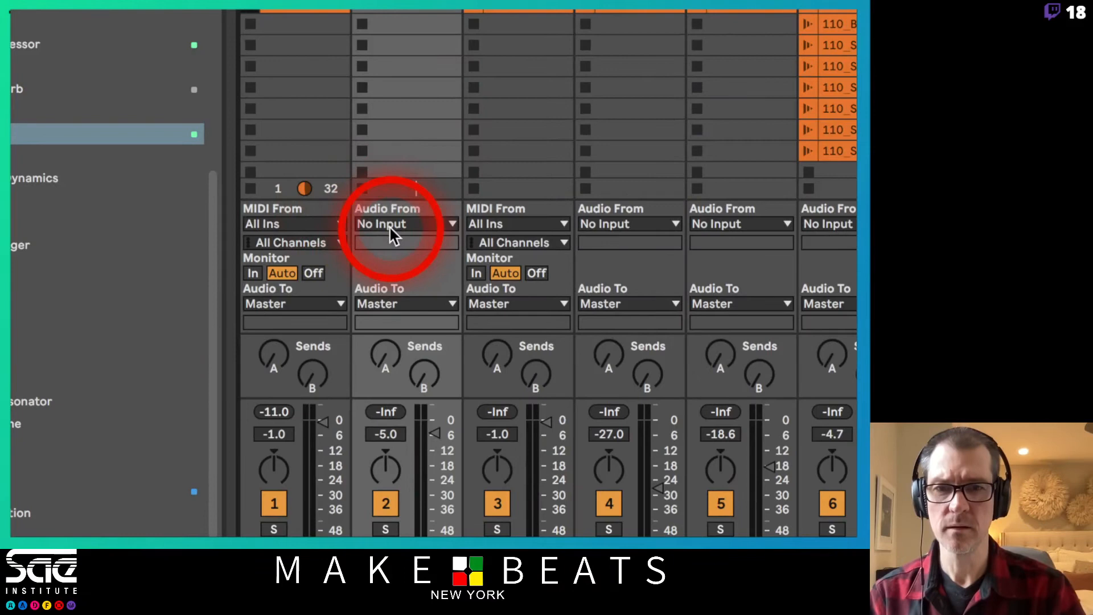
left_click(383, 223)
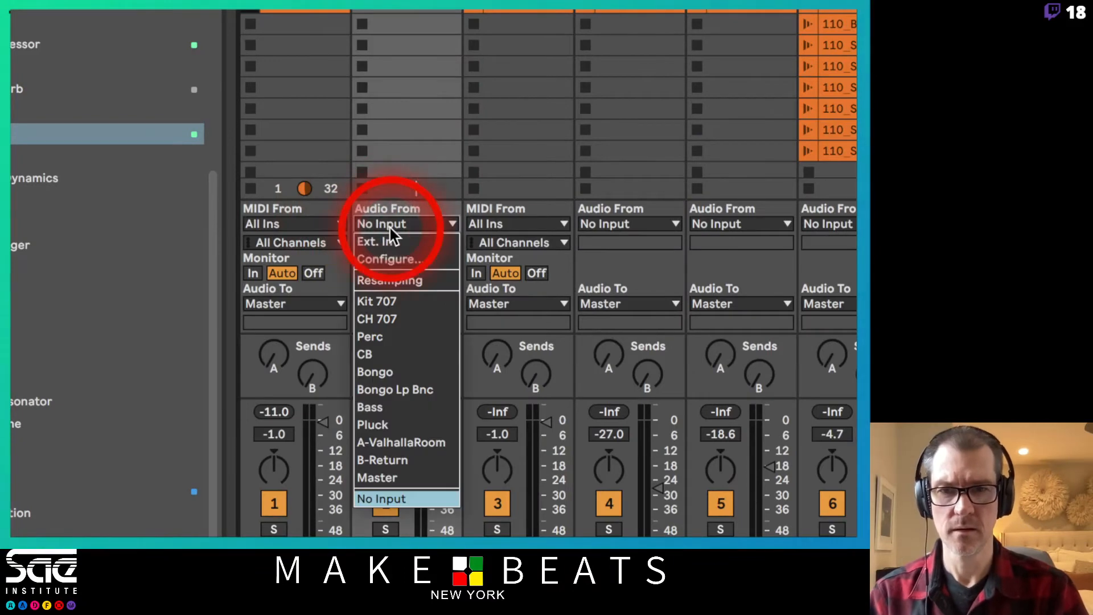
left_click(410, 301)
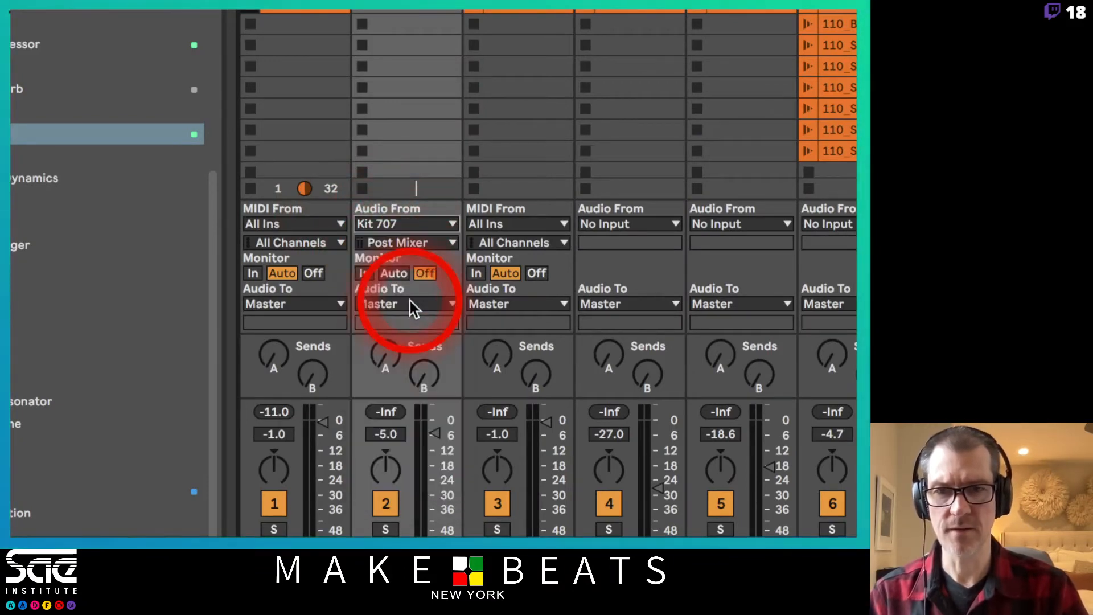
left_click(418, 243)
left_click(415, 271)
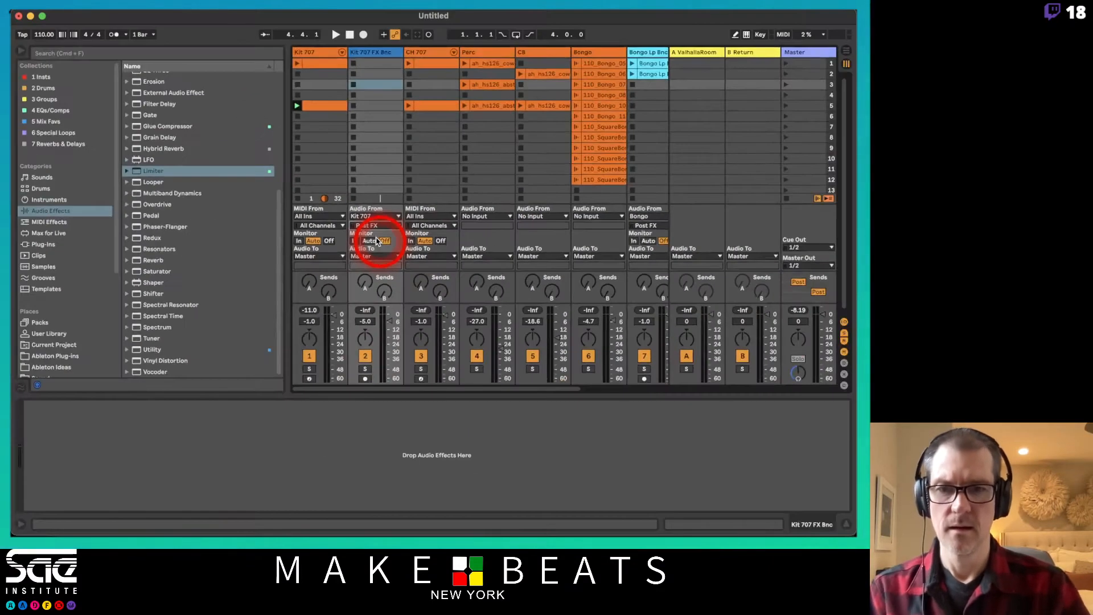
Step: Arm Kit 707 FX Bnc and record the processed drums for eight bars into its scene 5 slot, ending with playback stopped
left_click(365, 379)
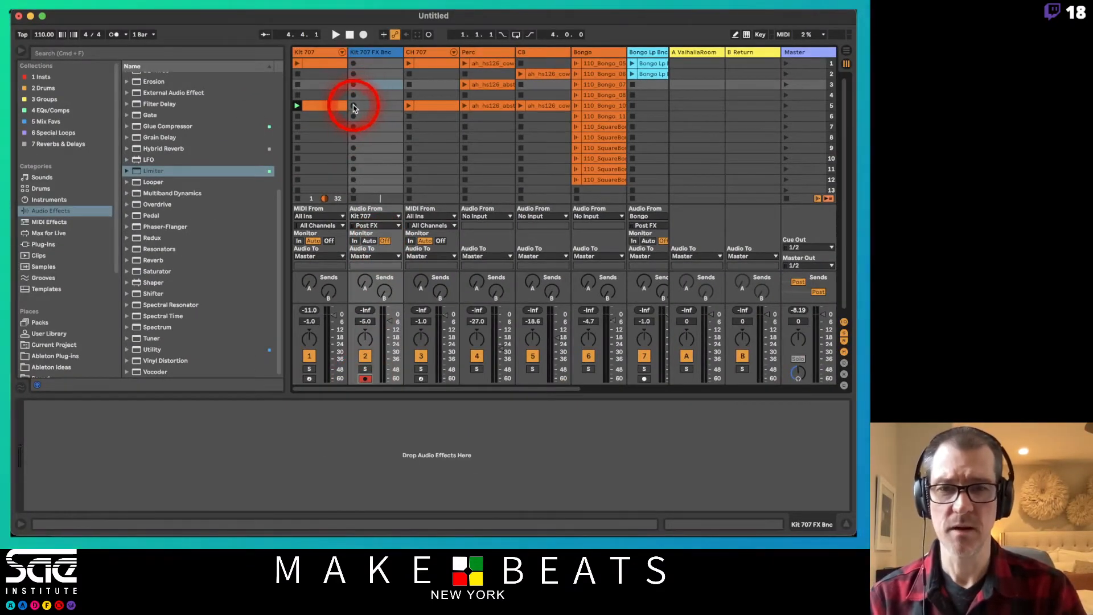
left_click(371, 106)
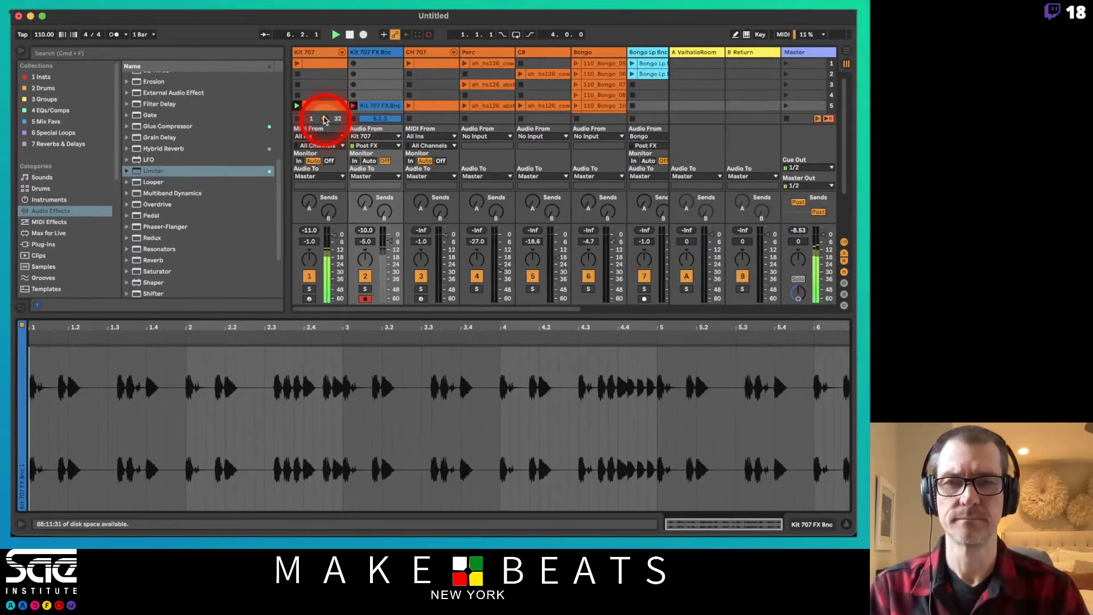
left_click(353, 106)
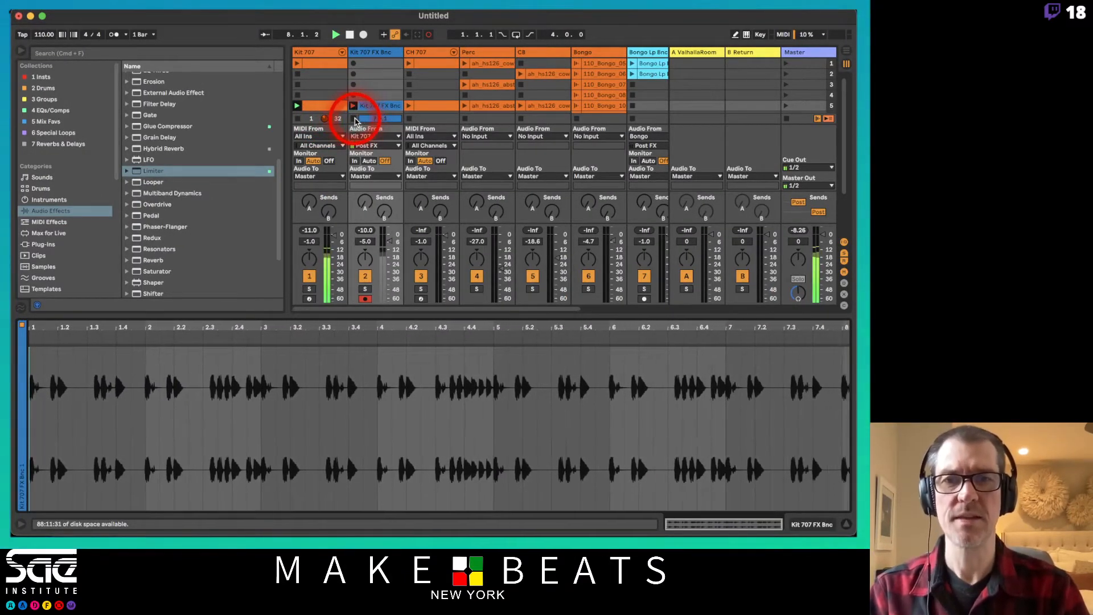
left_click(354, 119)
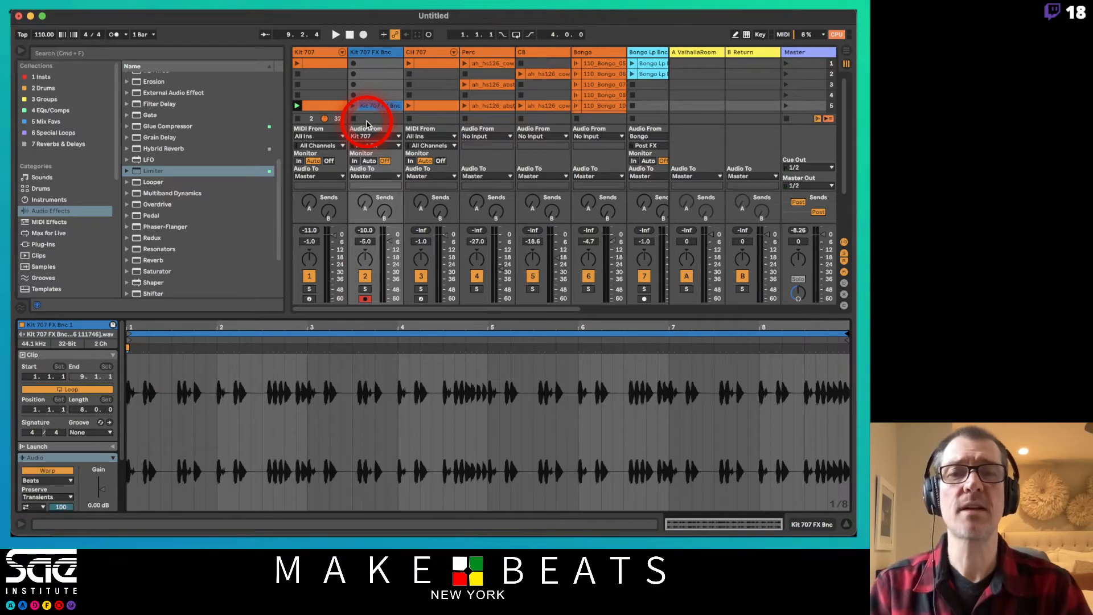
Step: Bypass the Short Bliss reverb, MO-TT and Limiter on the Kit 707 track
left_click(345, 45)
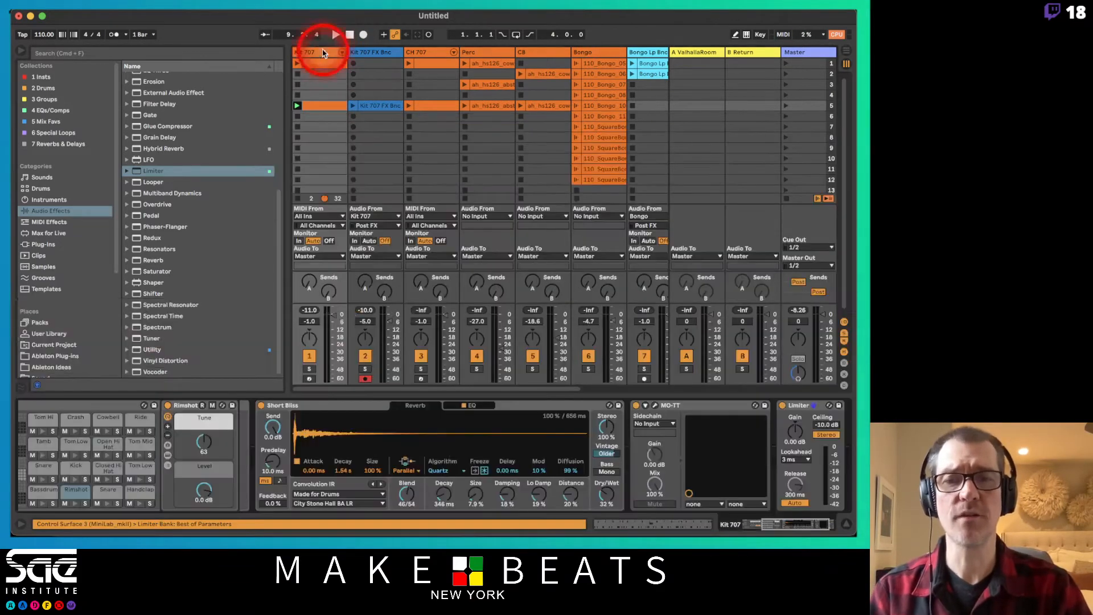
left_click_drag(282, 445, 261, 405)
left_click(449, 414)
left_click(650, 406)
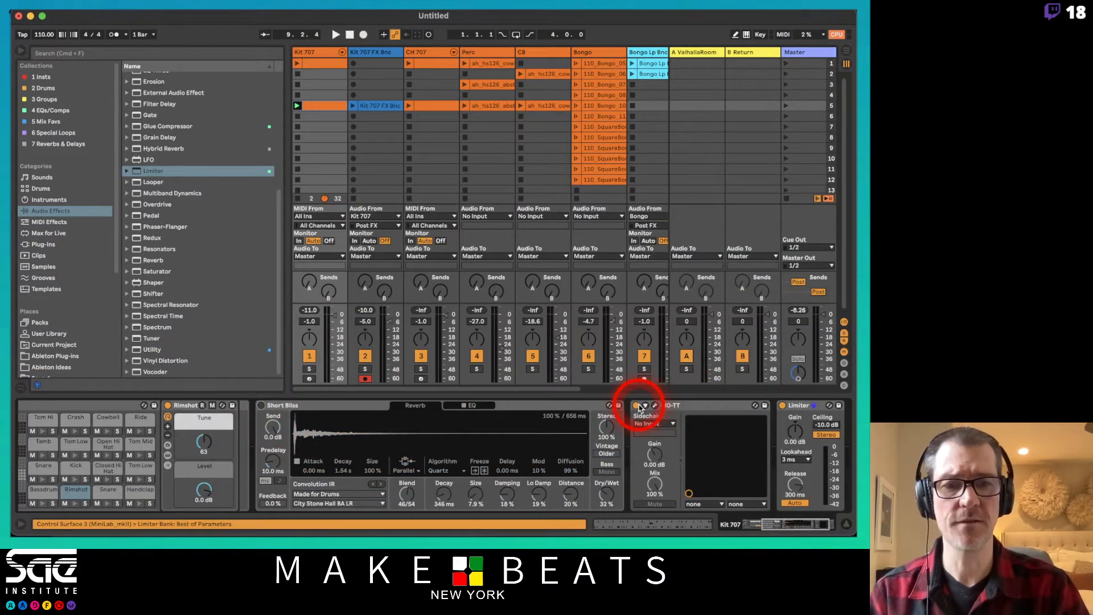
left_click(780, 405)
left_click(782, 406)
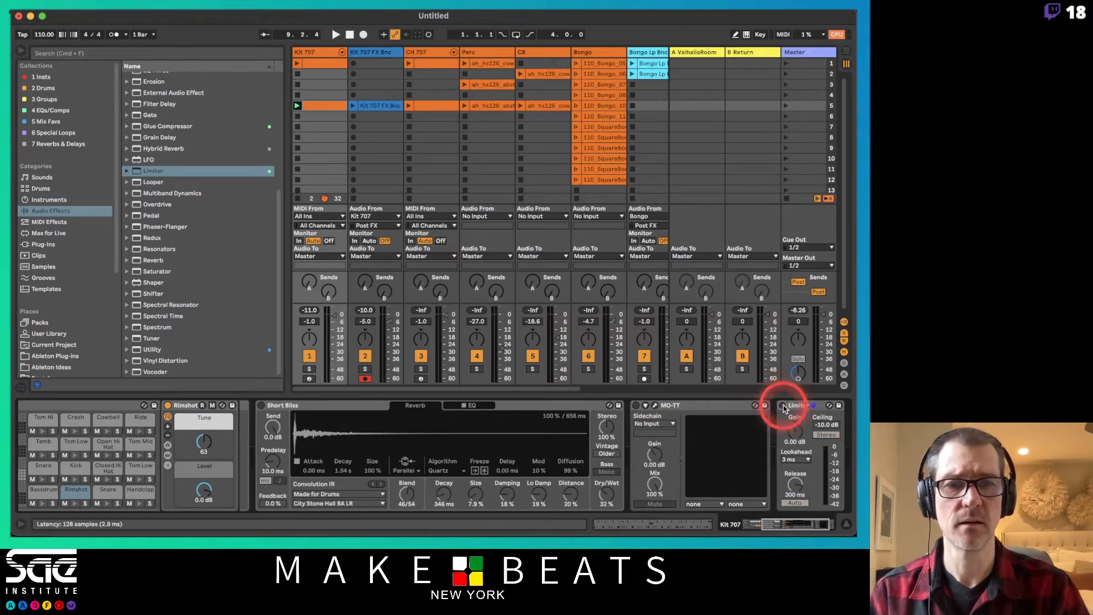
Step: Play the dry Kit 707 with the recorded effects clip at -11.7 dB and the CH 707 scene 5 clip, then stop playback
key("space")
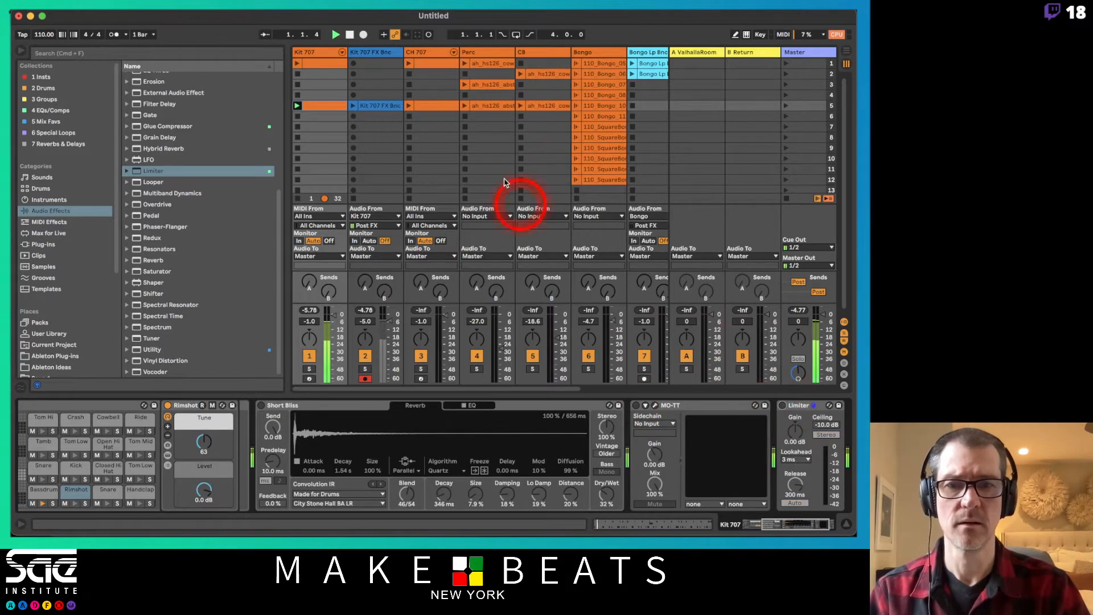
left_click(352, 107)
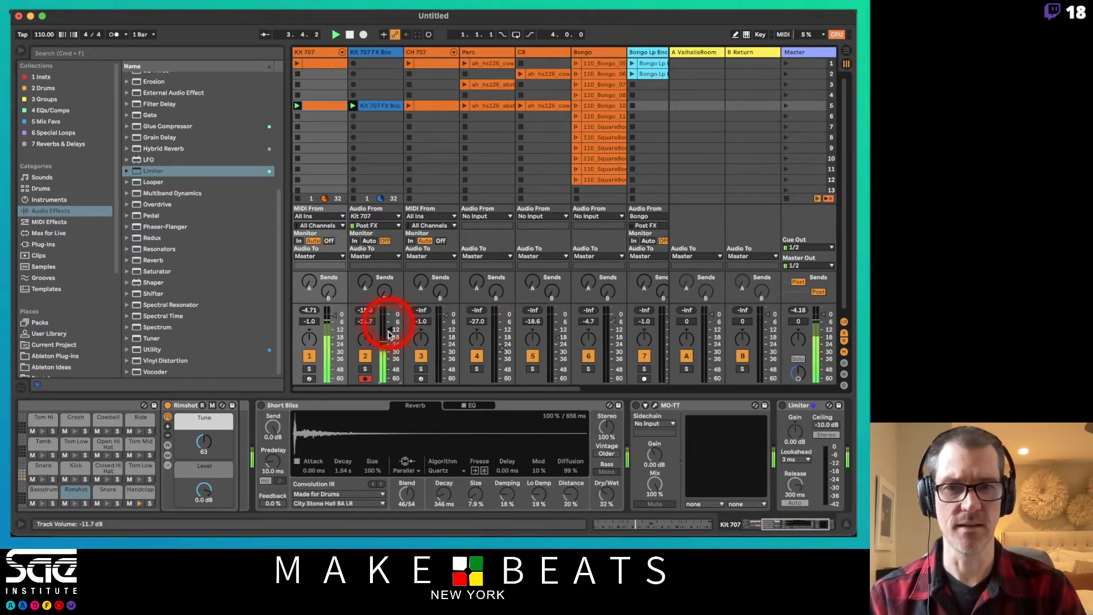
left_click(409, 105)
left_click(431, 313)
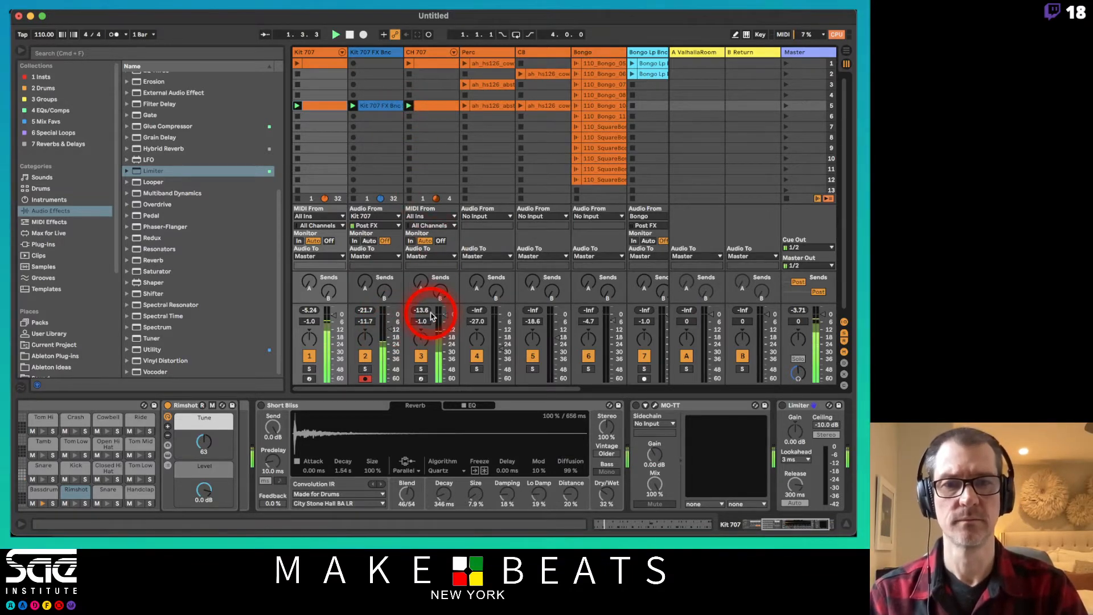
left_click(392, 335)
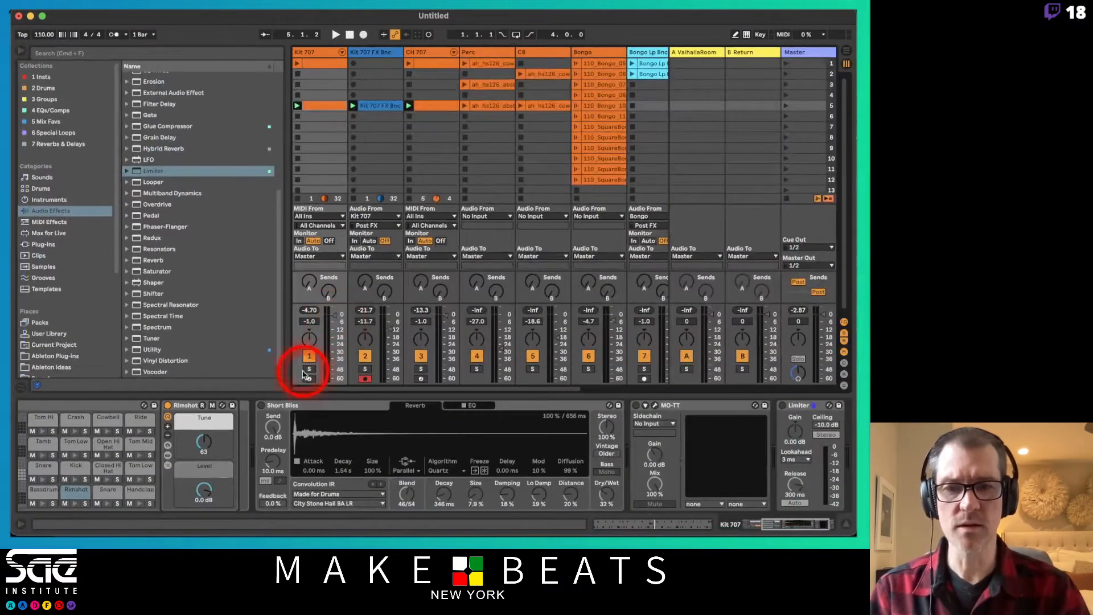
Step: Reactivate the Kit 707 effects and record a second take into slot 6 while lowering and raising the Kit 707 fader, ending at -3.8 dB
left_click(378, 405)
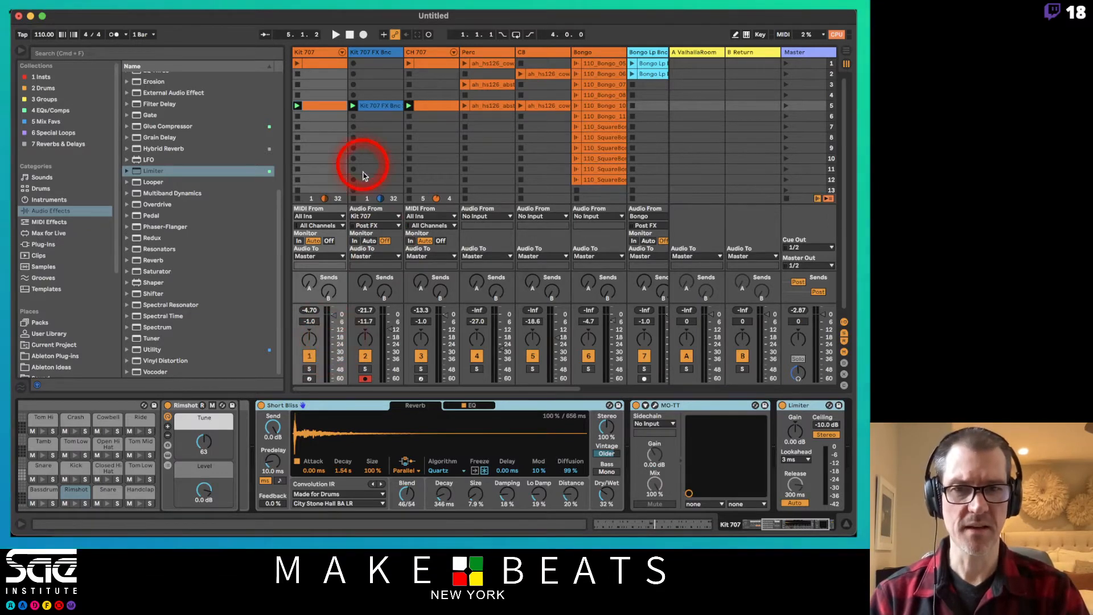
left_click(353, 116)
left_click_drag(325, 317, 330, 321)
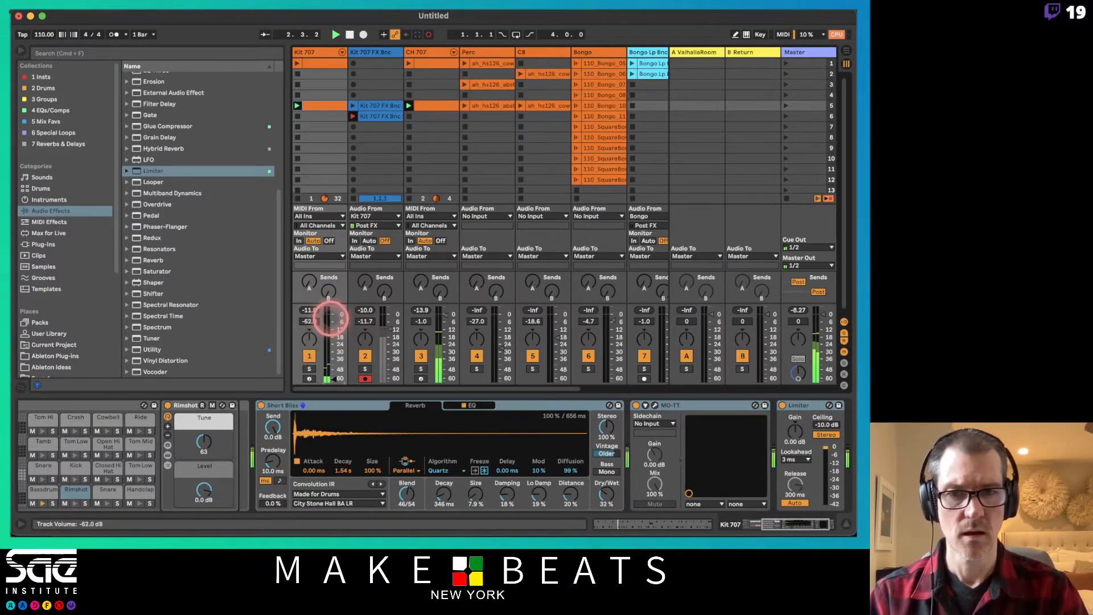
left_click(391, 353)
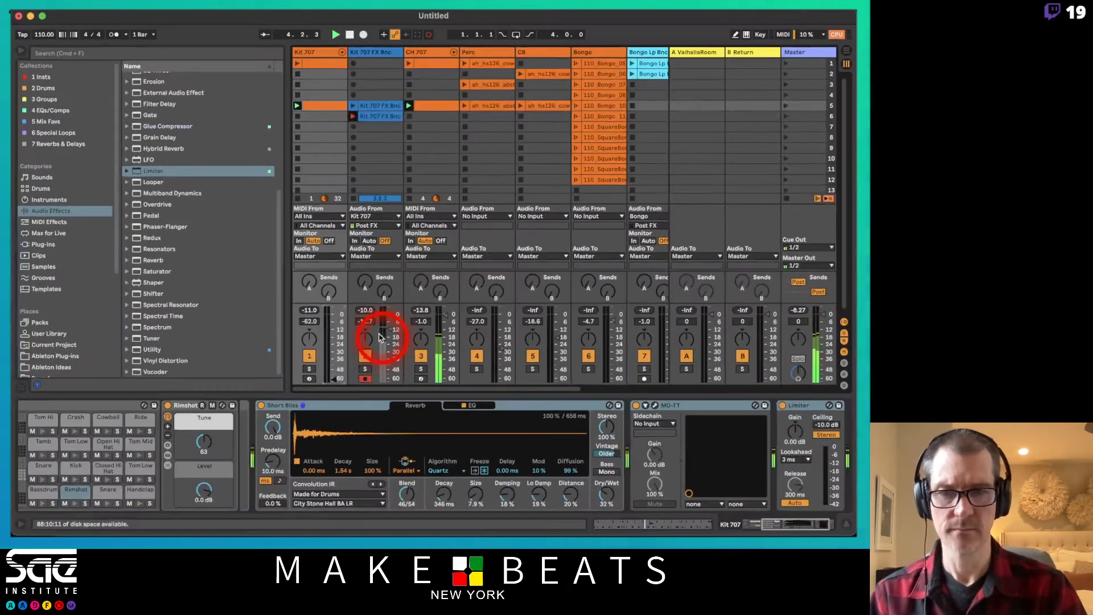
left_click_drag(326, 363, 331, 340)
left_click(353, 118)
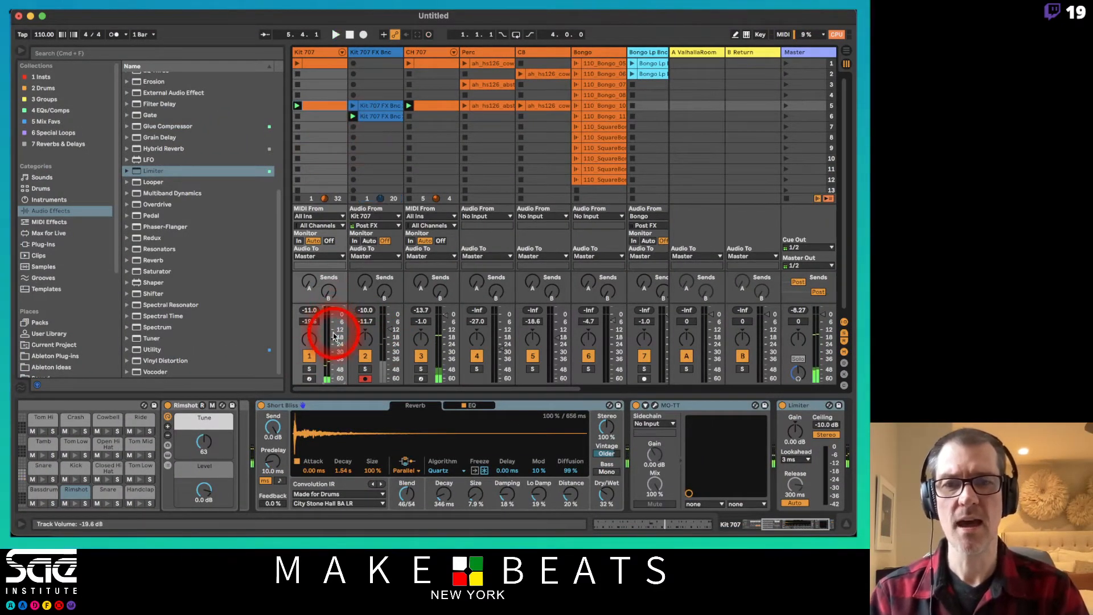
Step: Open the second take's waveform, then solo Kit 707 FX Bnc and audition it with the track volume at -3.8 dB
left_click(381, 117)
double_click(384, 118)
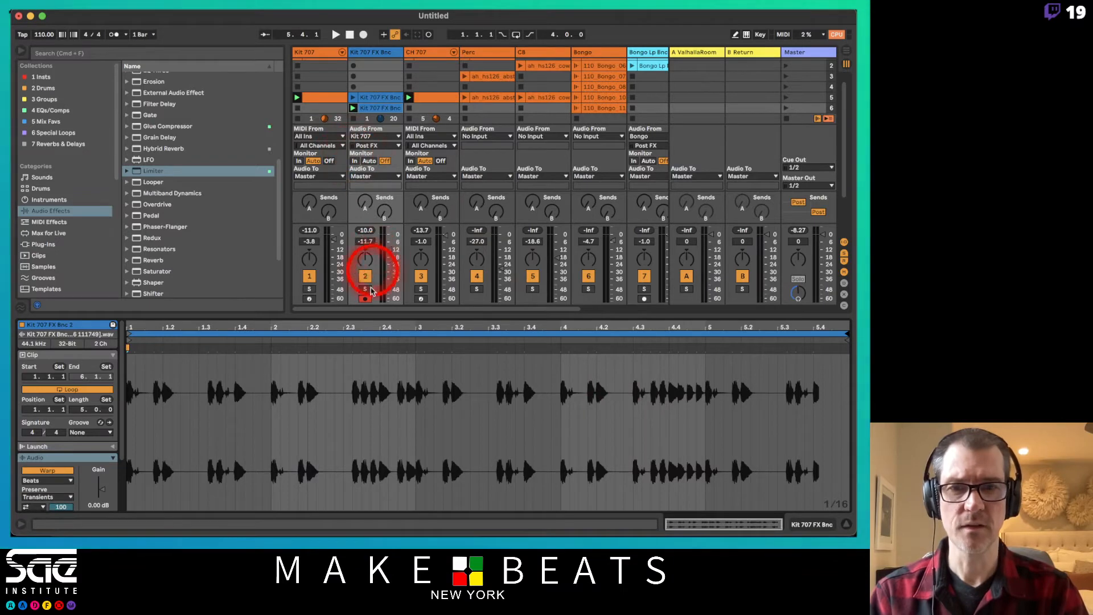
left_click(365, 289)
left_click(353, 108)
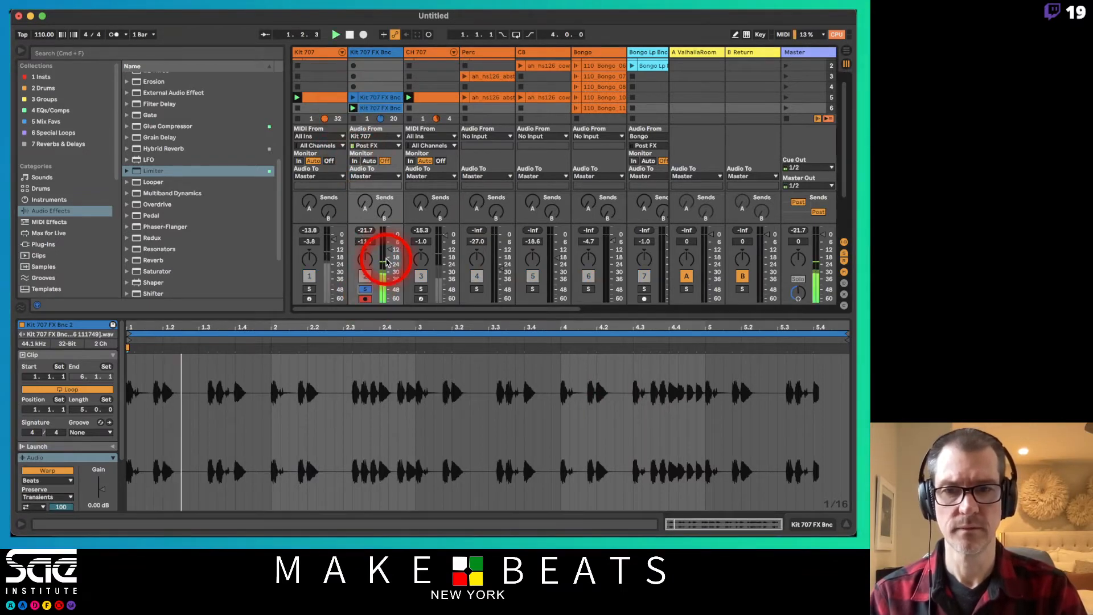
left_click_drag(390, 246, 393, 241)
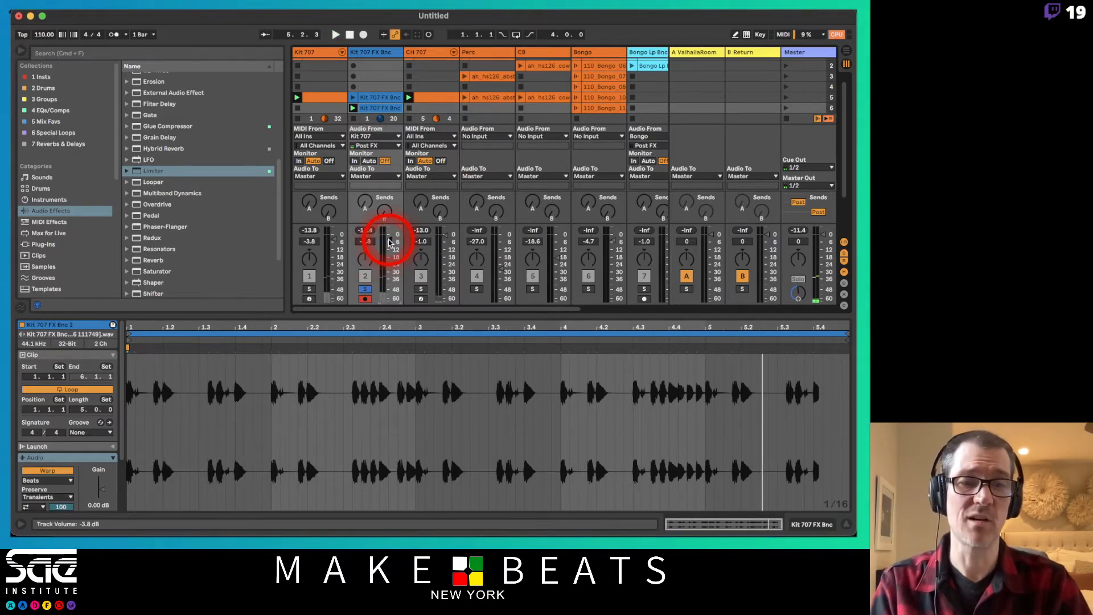
Step: Delete the second take, unsolo Kit 707 FX Bnc and play its scene 5 clip with the track volume at -21.0 dB
left_click_drag(384, 106, 352, 98)
mouse_move(389, 240)
left_mouse_down()
mouse_move(371, 312)
mouse_move(366, 285)
mouse_move(387, 246)
left_mouse_up()
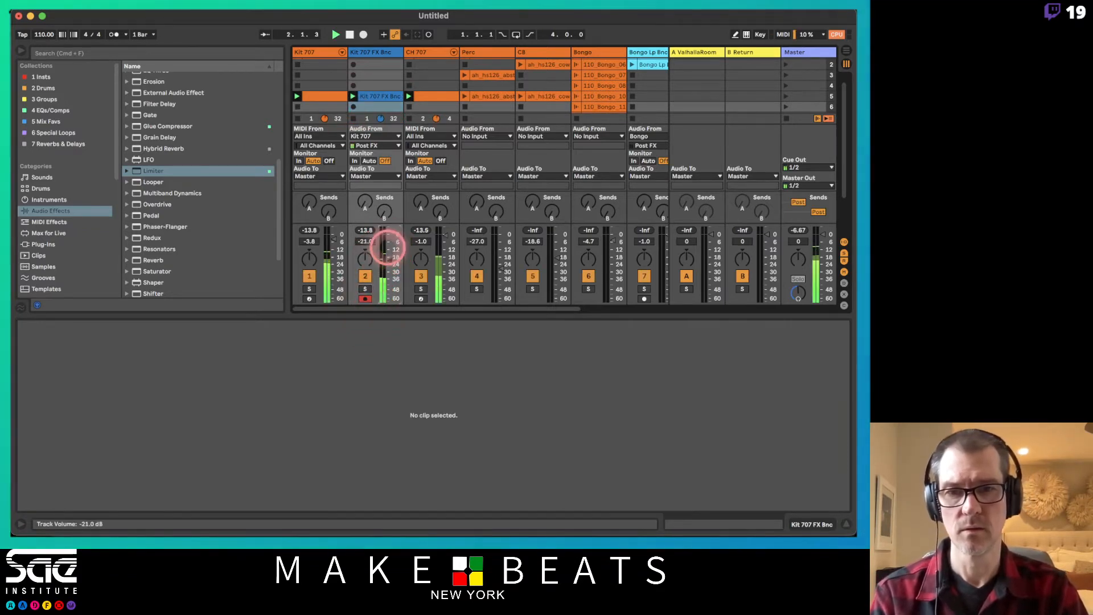
Step: Bypass Kit 707's three effects together, then balance Kit 707 FX Bnc at -13.0 dB and CH 707 at -7.0 dB
left_click(314, 51)
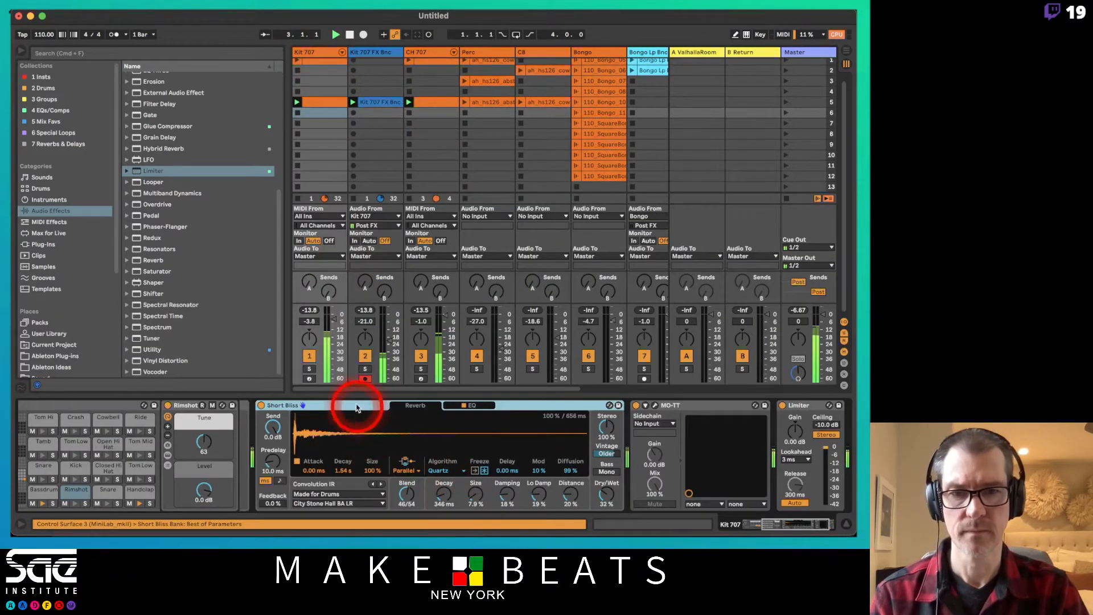
left_click(813, 407, "shift")
left_click(782, 404)
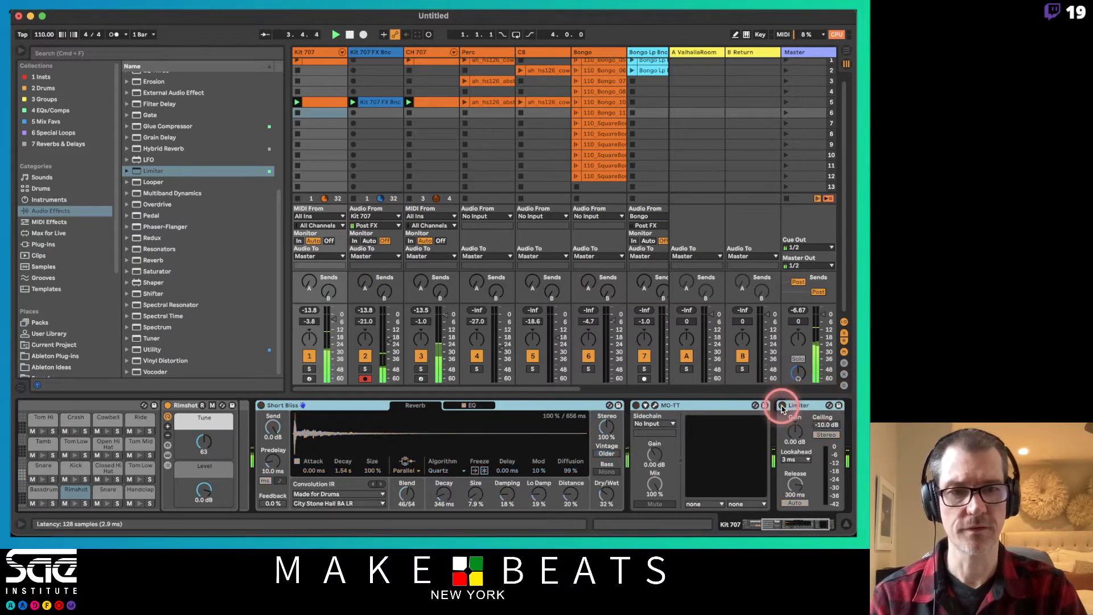
left_click_drag(386, 345, 386, 338)
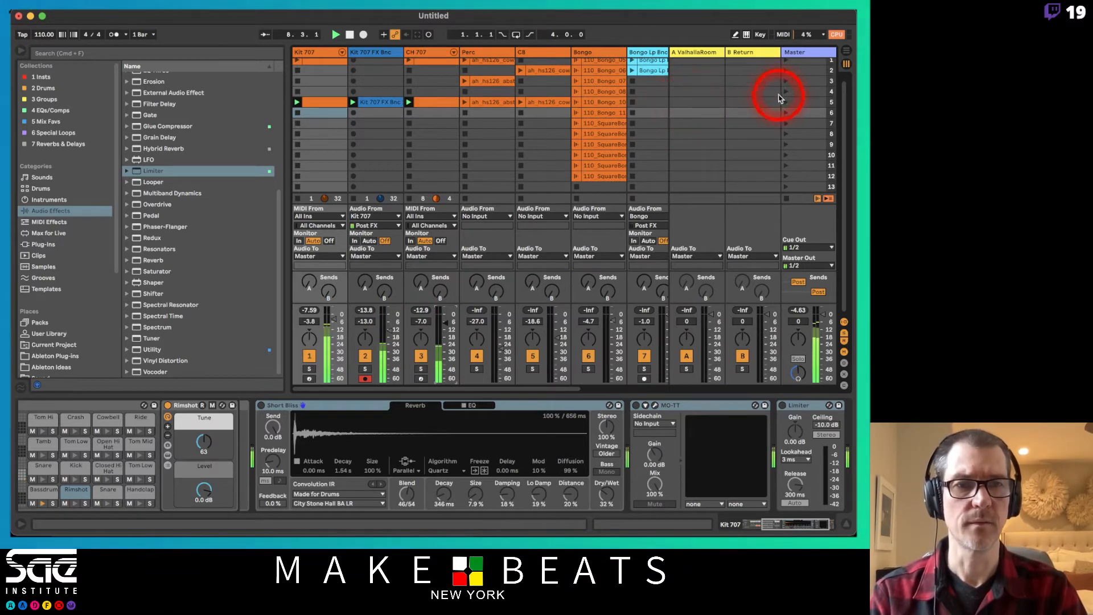
Step: Launch scene 5, move the Pluck track's scene 6 clip up to scene 5 and launch it
left_click(786, 101)
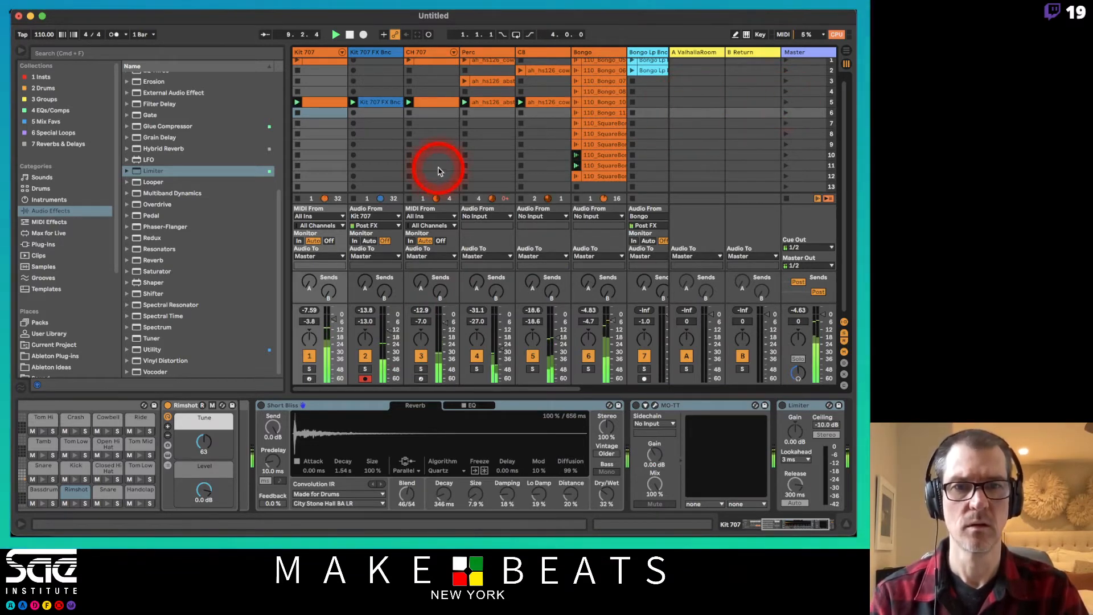
scroll(439, 171, "right", 5)
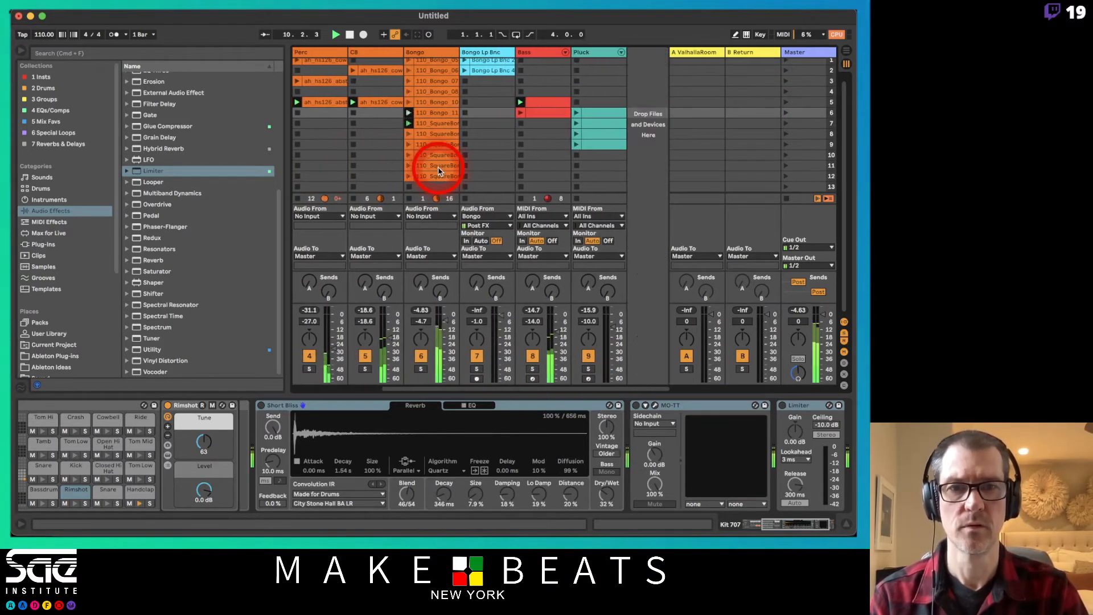
left_click_drag(612, 112, 611, 104)
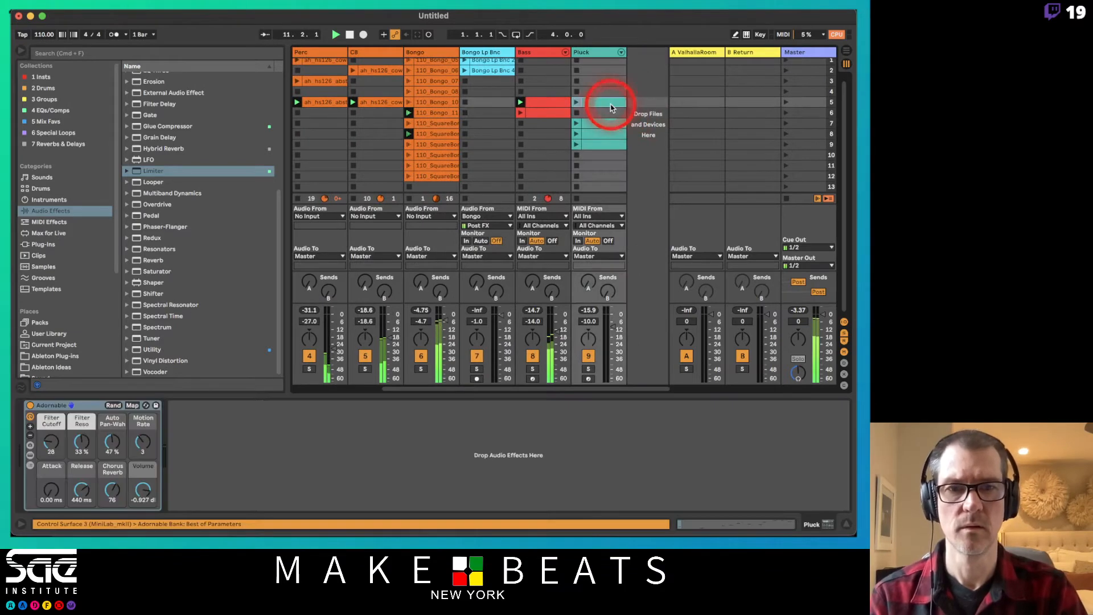
left_click(577, 103)
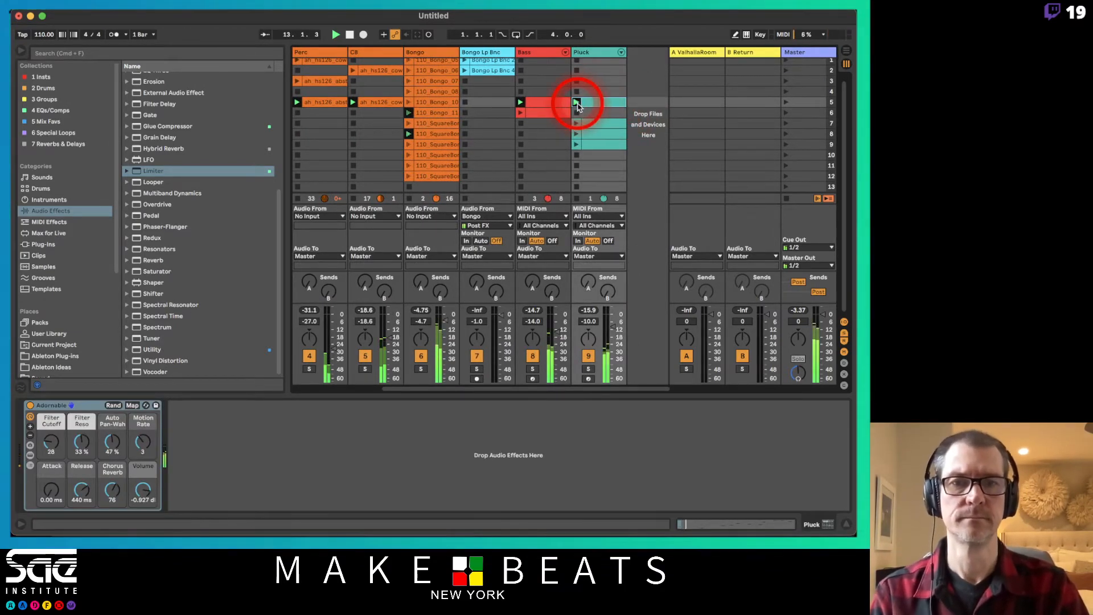
Step: Set the Kit 707 FX Bnc volume to -10.0 dB in the full mix, stop playback and select that track
scroll(555, 120, "left", 5)
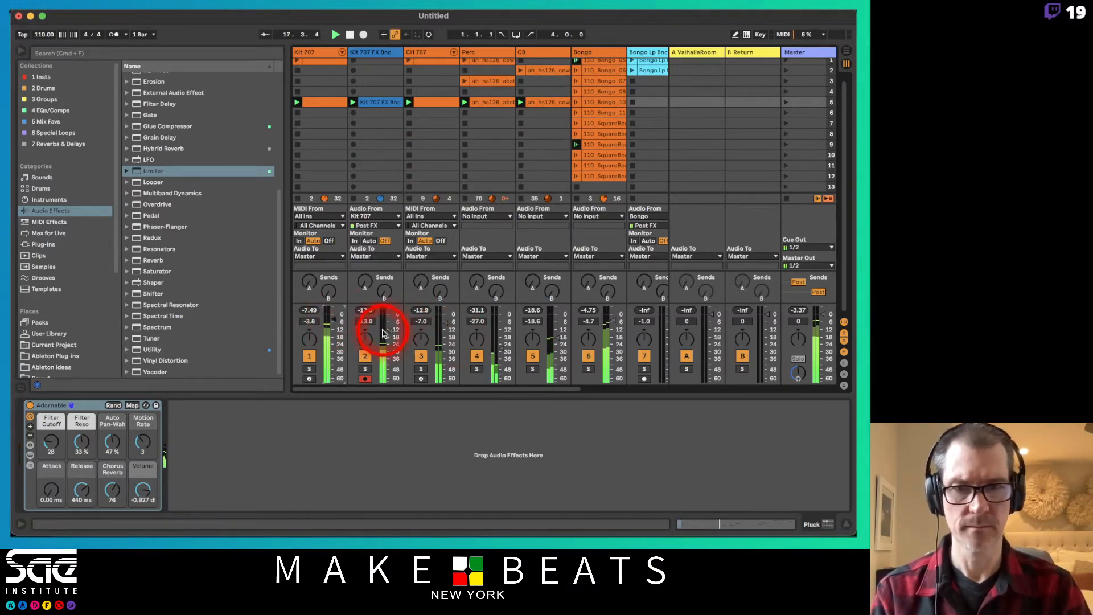
left_click_drag(386, 334, 409, 334)
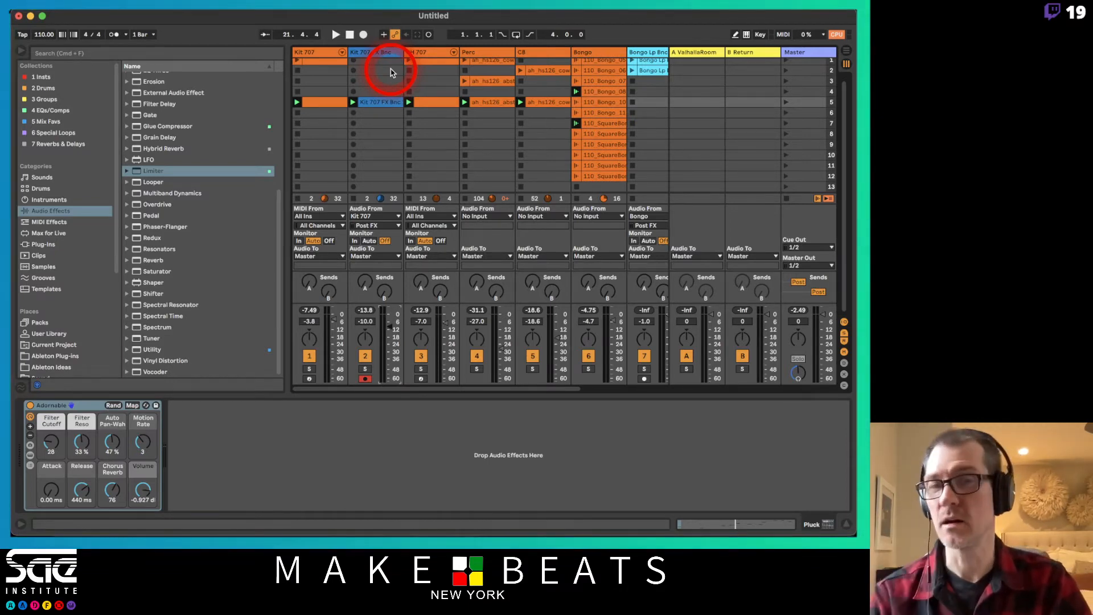
left_click(317, 51)
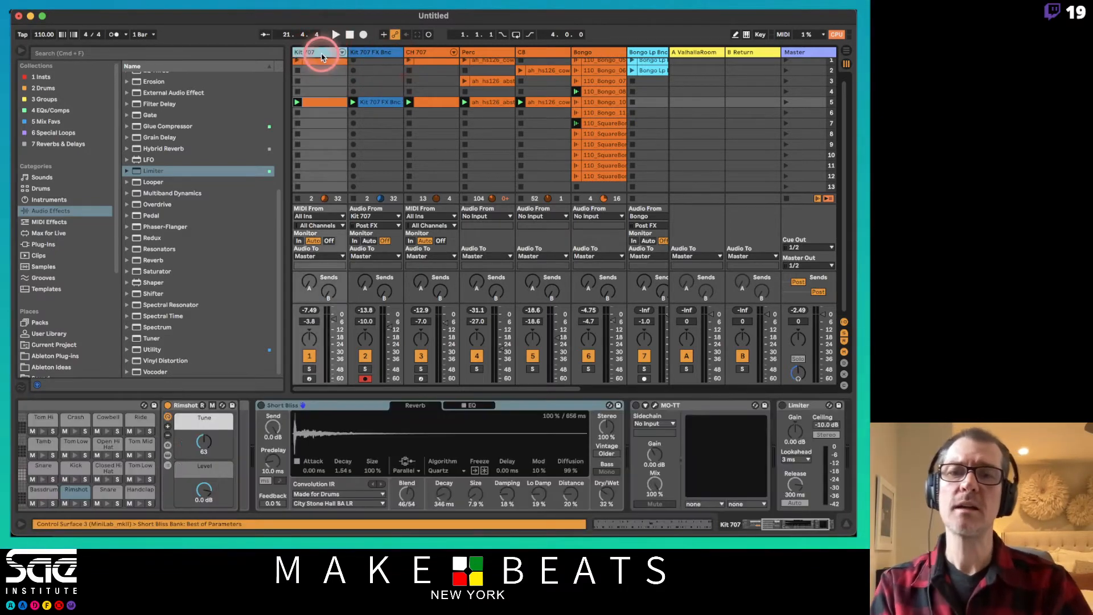
left_click(387, 53)
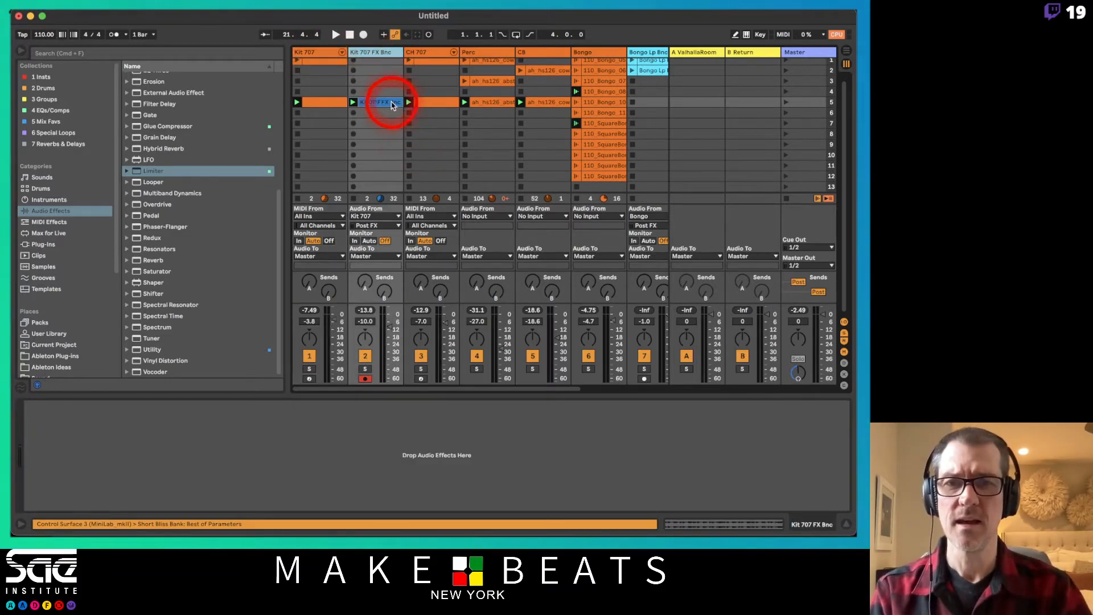
Step: Delete the bounced clip in scene 5 and rename its track Kit 707 FX
left_click(392, 106)
key("Delete")
left_click(385, 52)
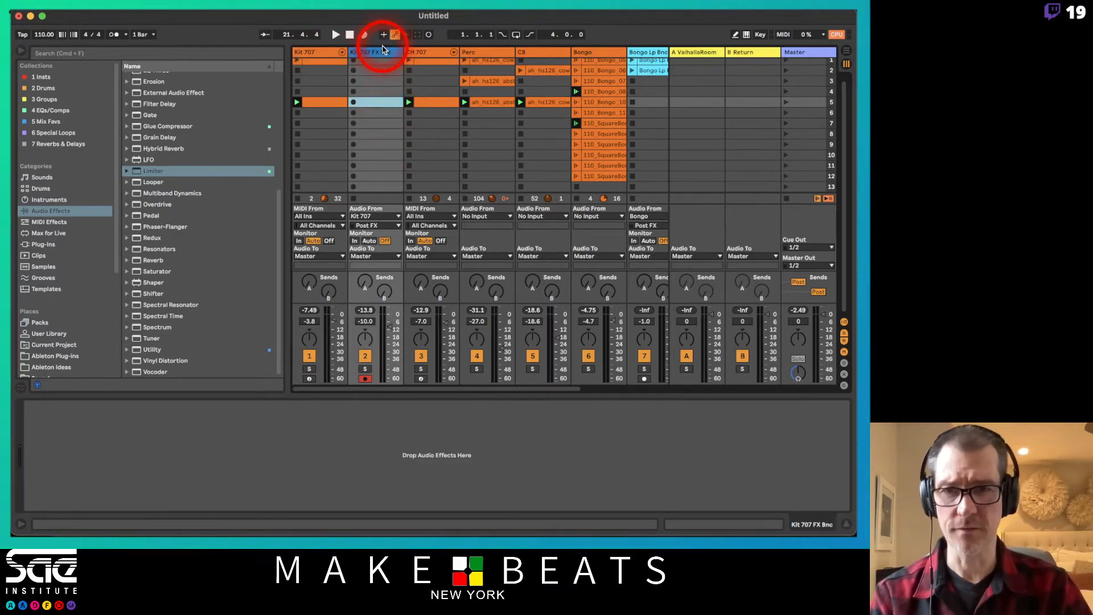
key("super+r")
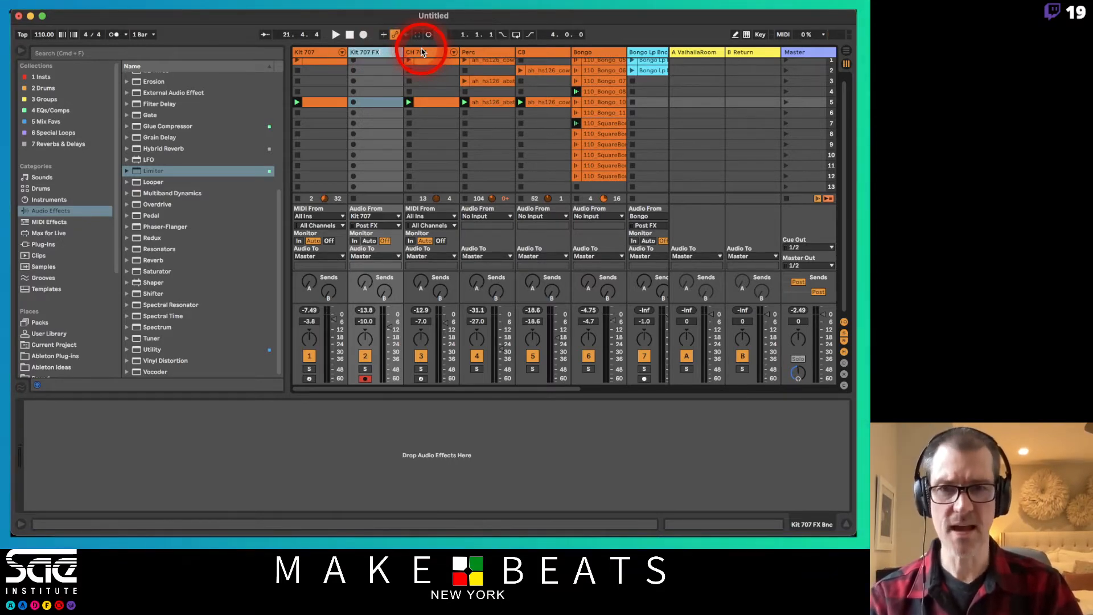
key("Return")
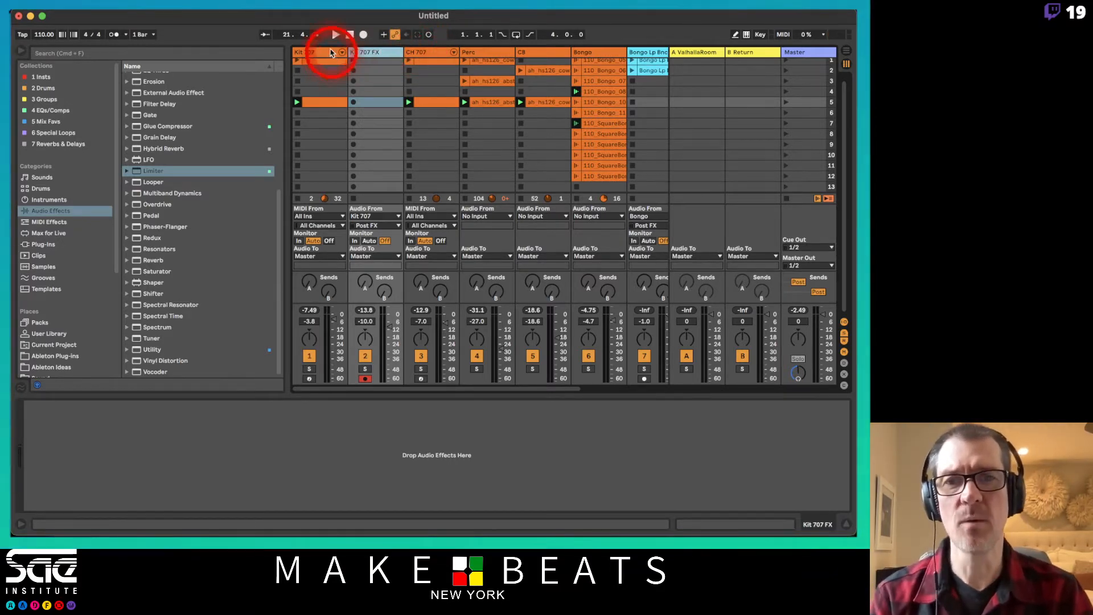
Step: Move the Hybrid Reverb, MO-TT and Limiter chain from Kit 707 to Kit 707 FX and colour that track orange
left_click(325, 53)
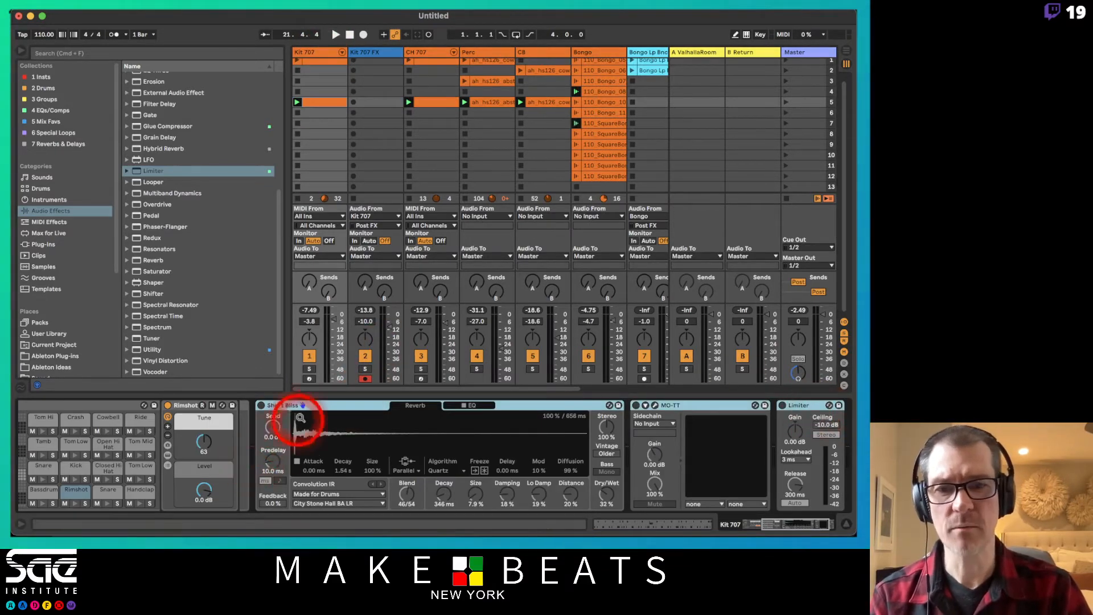
left_click(378, 116)
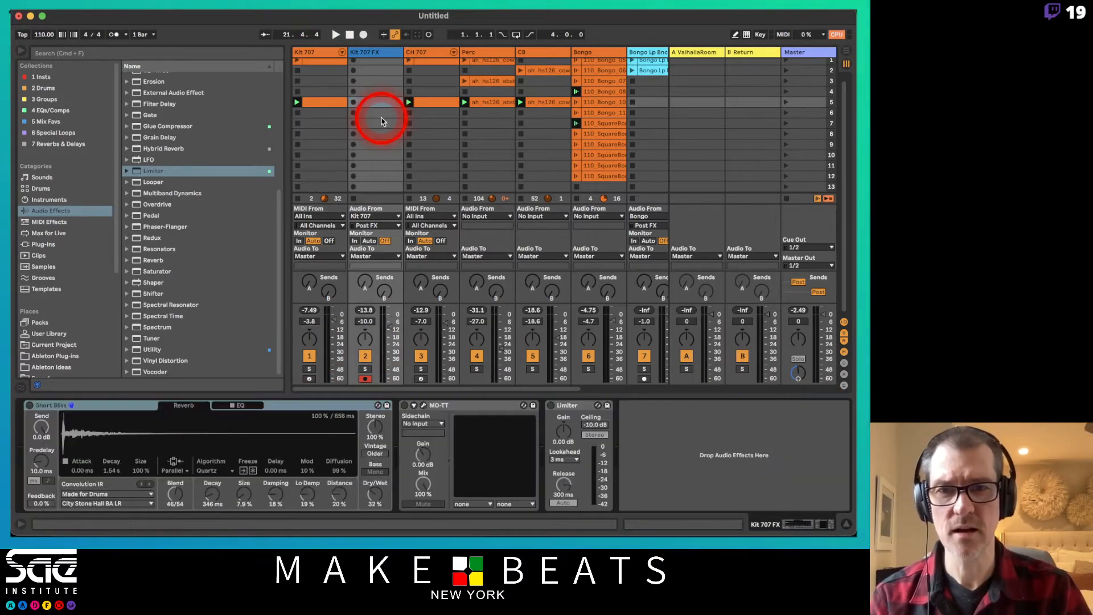
left_click(387, 102)
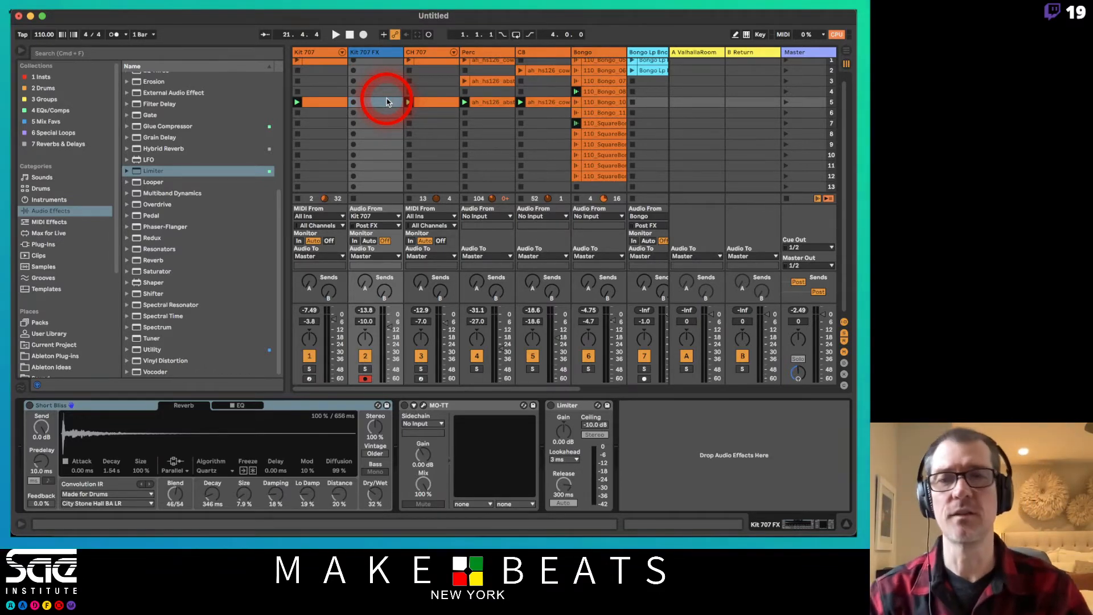
right_click(381, 52)
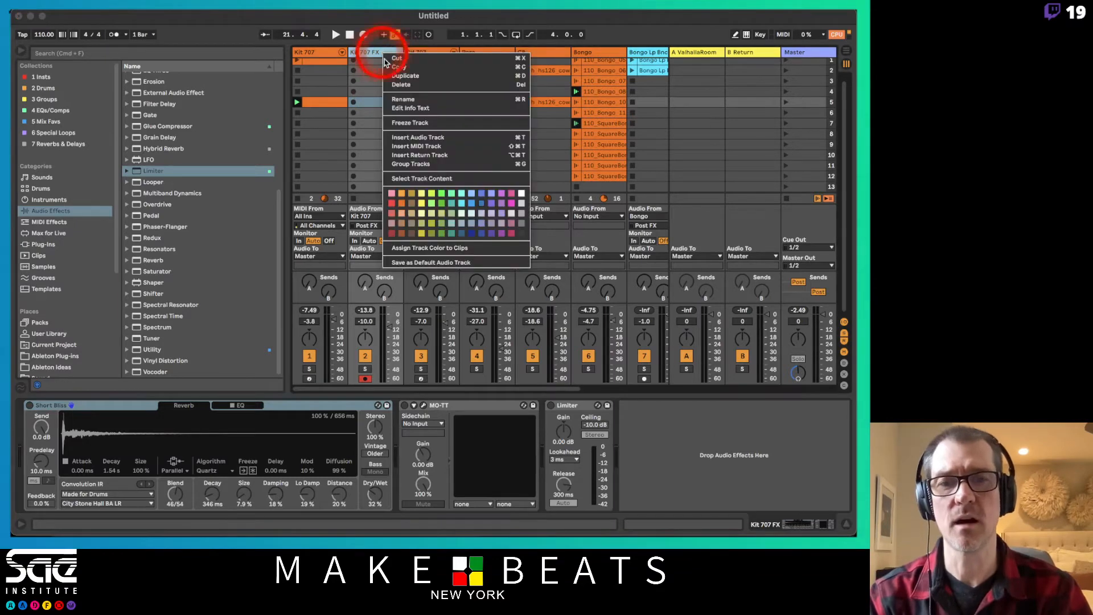
left_click(393, 207)
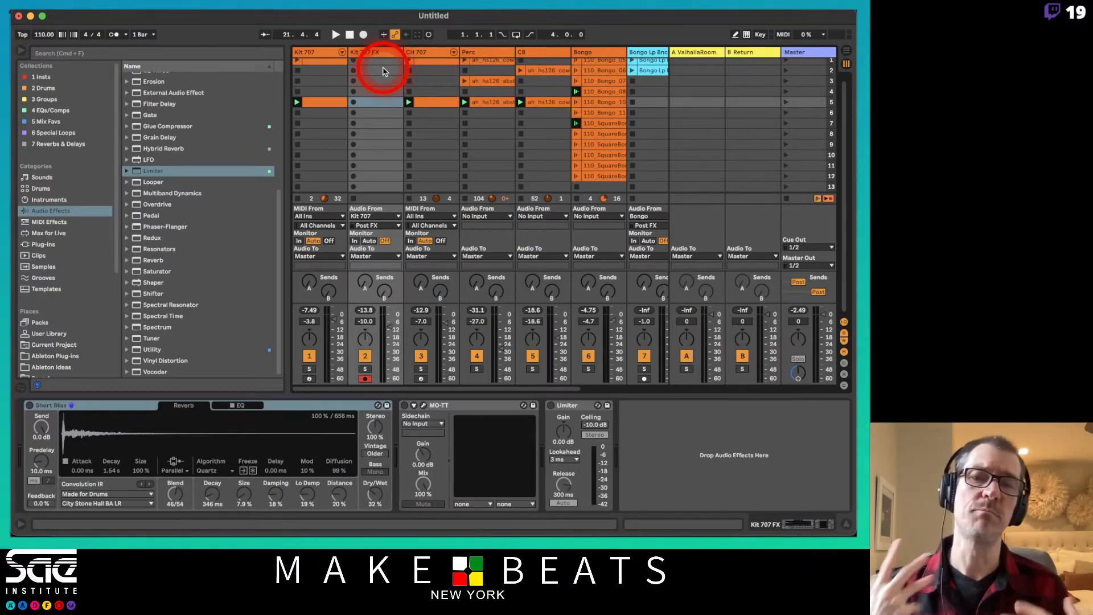
Step: Reactivate the effects on Kit 707 FX except the Limiter and lower the track volume to -19.0 dB
left_click(371, 119)
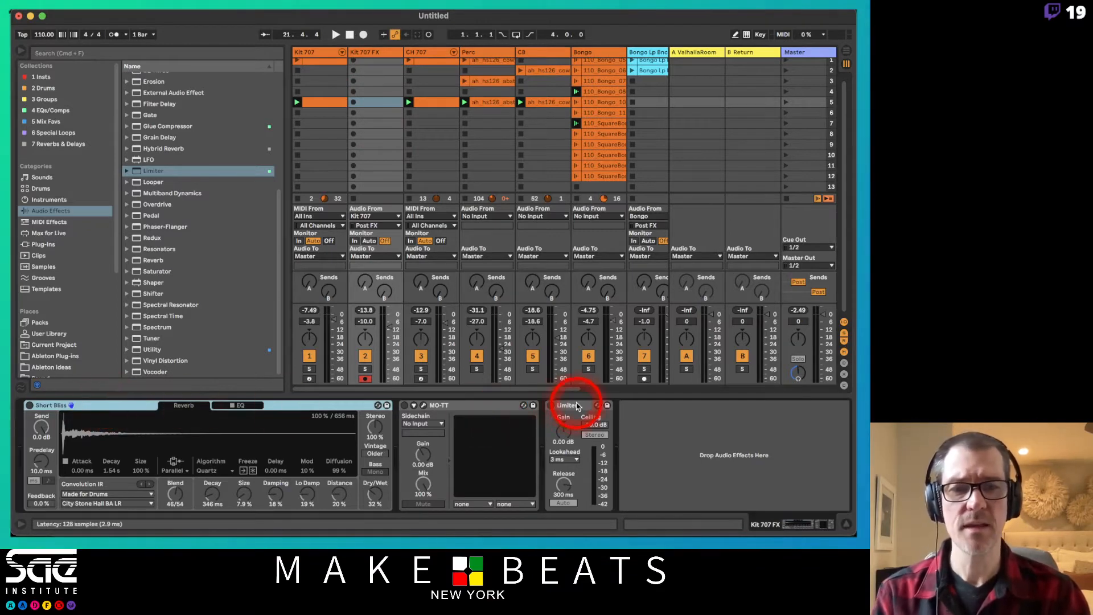
left_click_drag(576, 405, 551, 395)
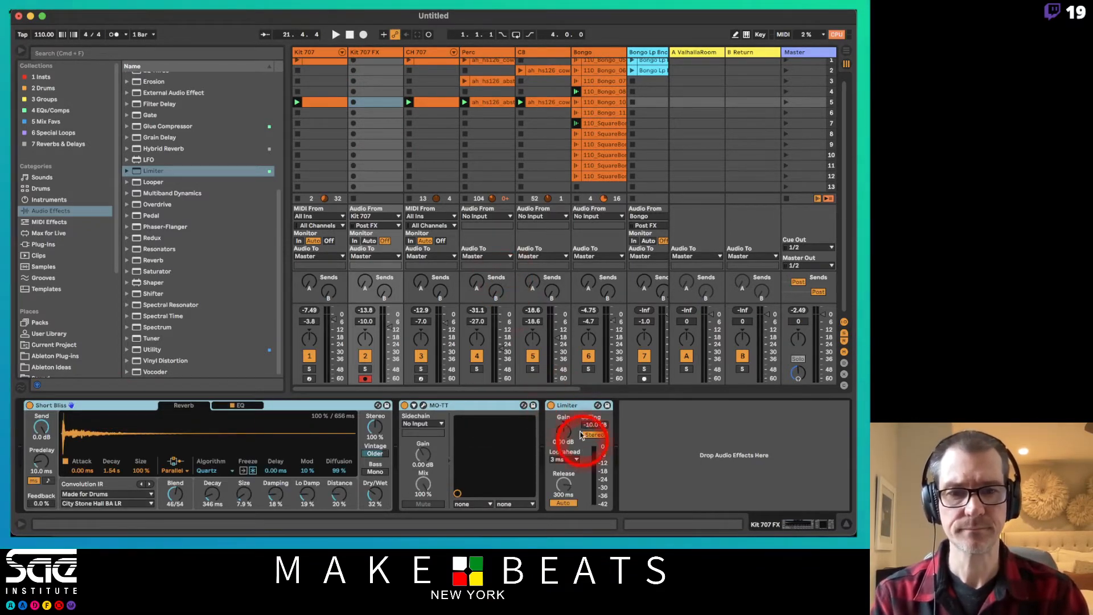
left_click(562, 405)
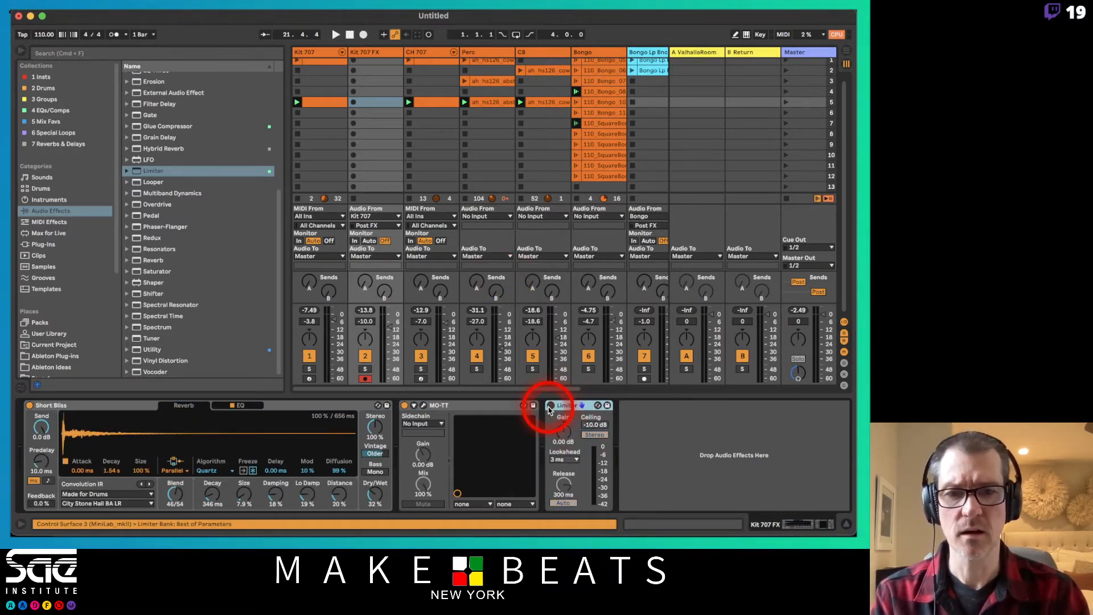
left_click_drag(383, 317, 386, 330)
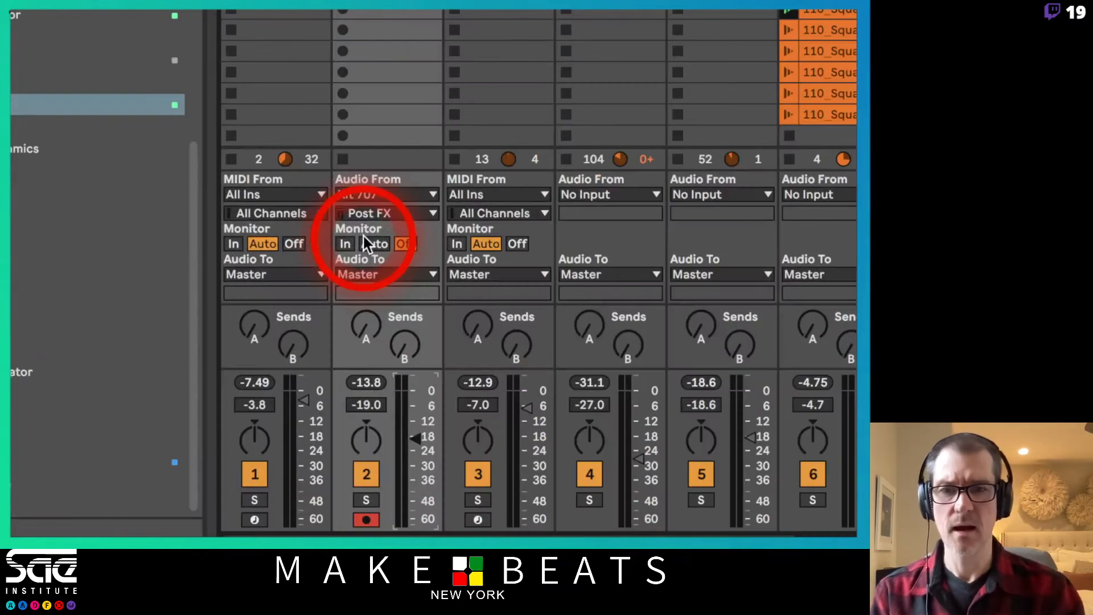
Step: Feed Kit 707 FX from Kit 707 Post Mixer with monitoring set to In, and set Kit 707's volume to -3.3 dB
left_click(365, 244)
left_click(379, 213)
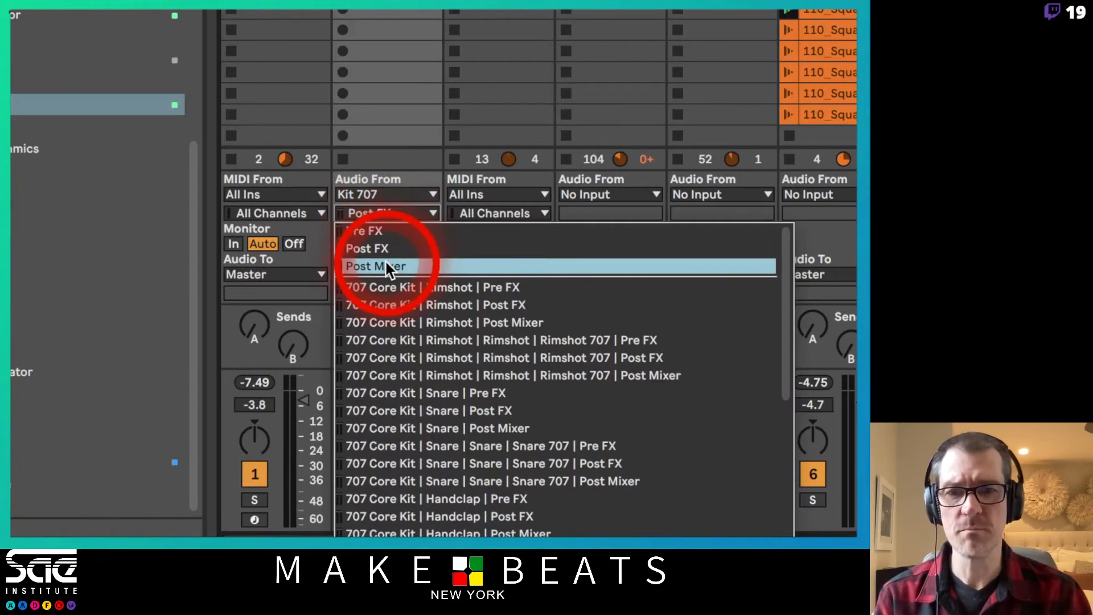
left_click(385, 265)
left_click_drag(303, 399, 301, 401)
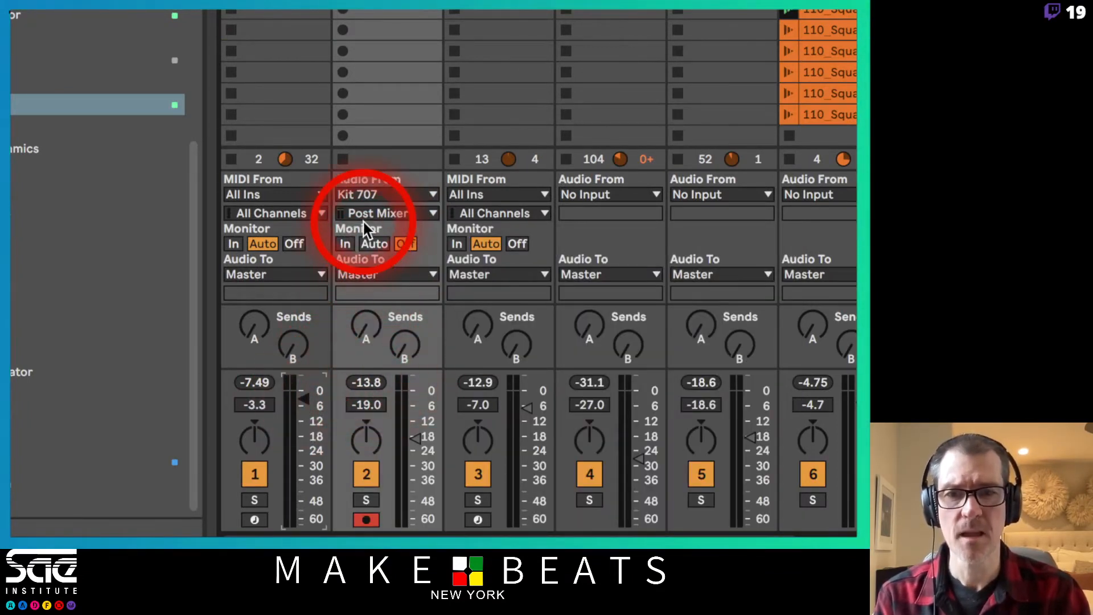
left_click(343, 243)
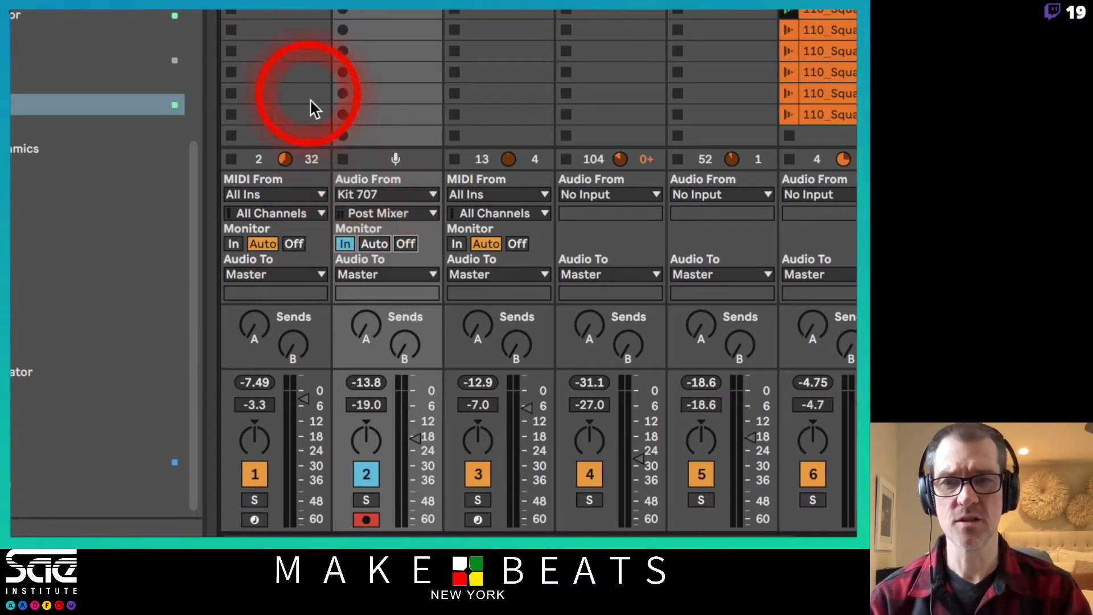
left_click(377, 214)
left_click(383, 265)
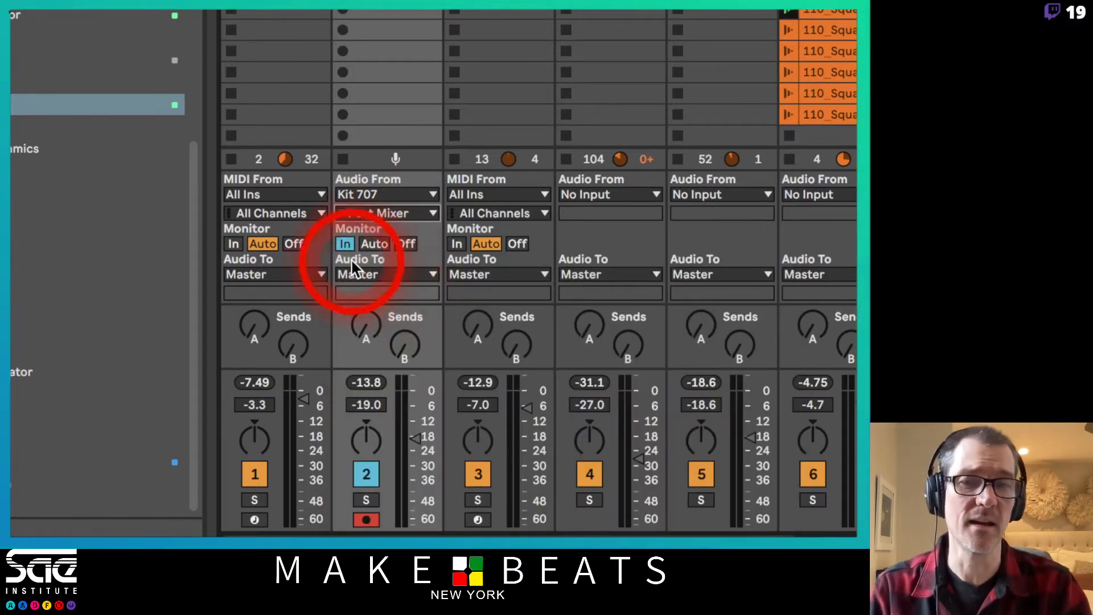
Step: Solo Kit 707 and Kit 707 FX and balance them during playback at 0 dB and -17.7 dB
left_click(261, 498)
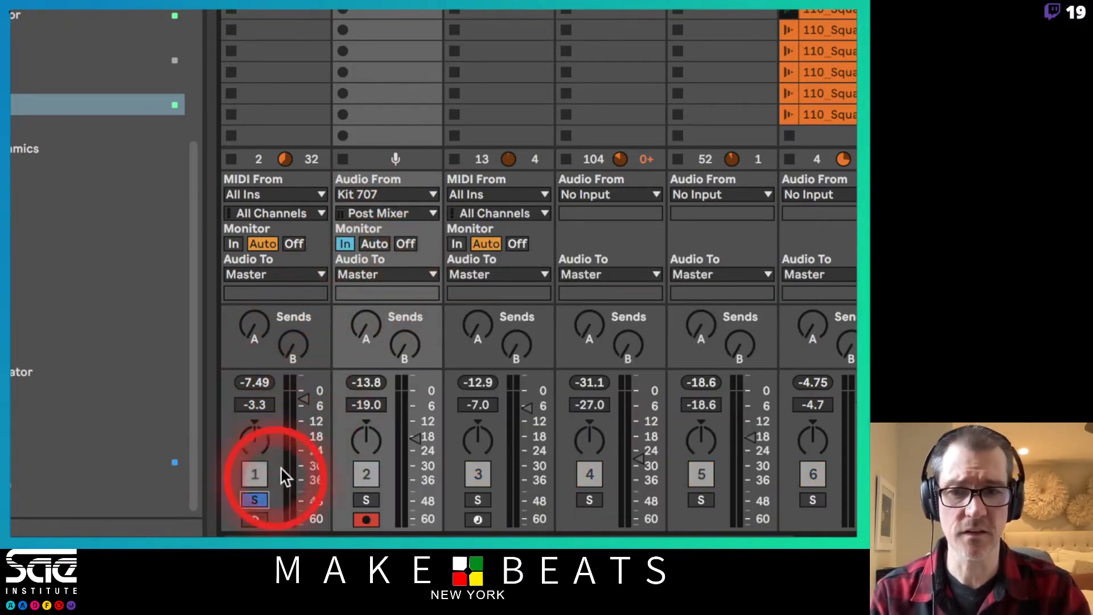
left_click(365, 500)
left_click_drag(415, 446, 403, 434)
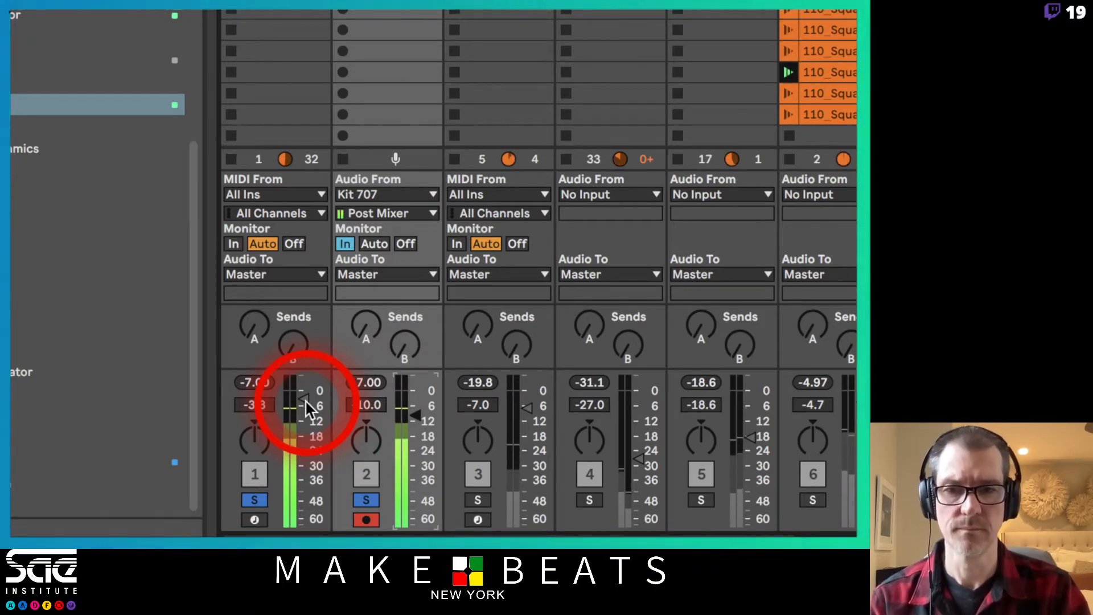
mouse_move(305, 399)
left_mouse_down()
mouse_move(304, 520)
mouse_move(304, 392)
left_mouse_up()
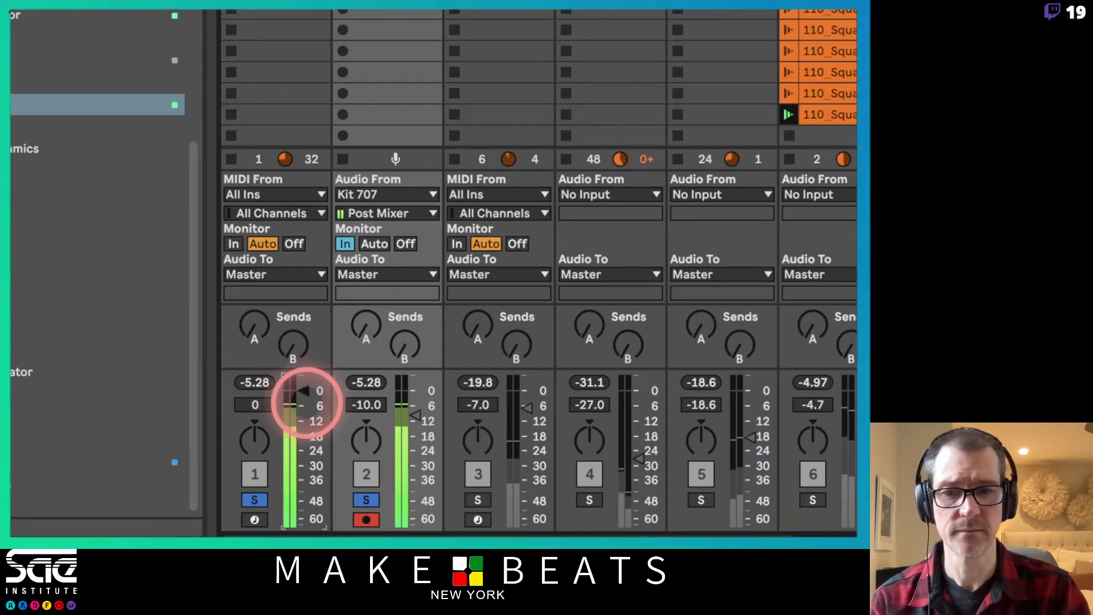
left_click(303, 399)
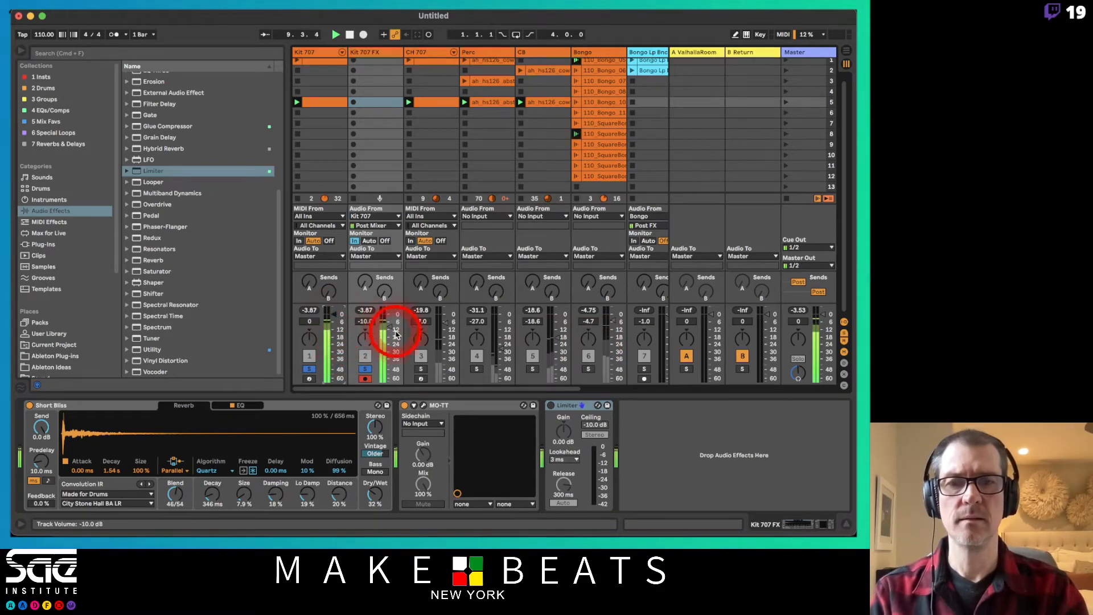
left_click_drag(390, 329, 390, 331)
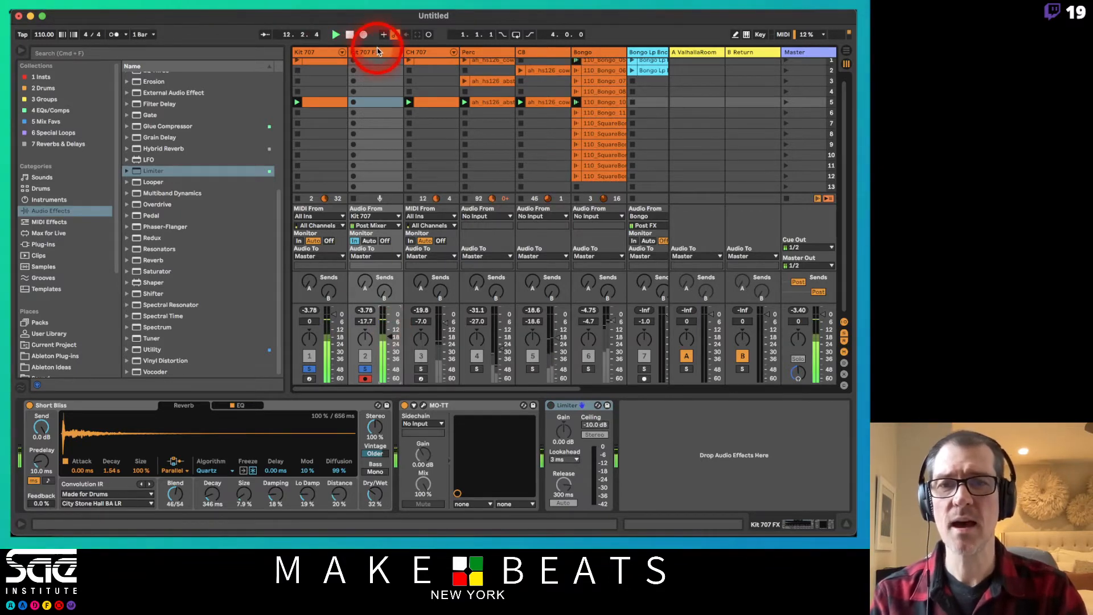
Step: Insert EQ Eight between MO-TT and the Limiter and make its band 1 a low cut at 84.8 Hz
scroll(214, 134, "up", 5)
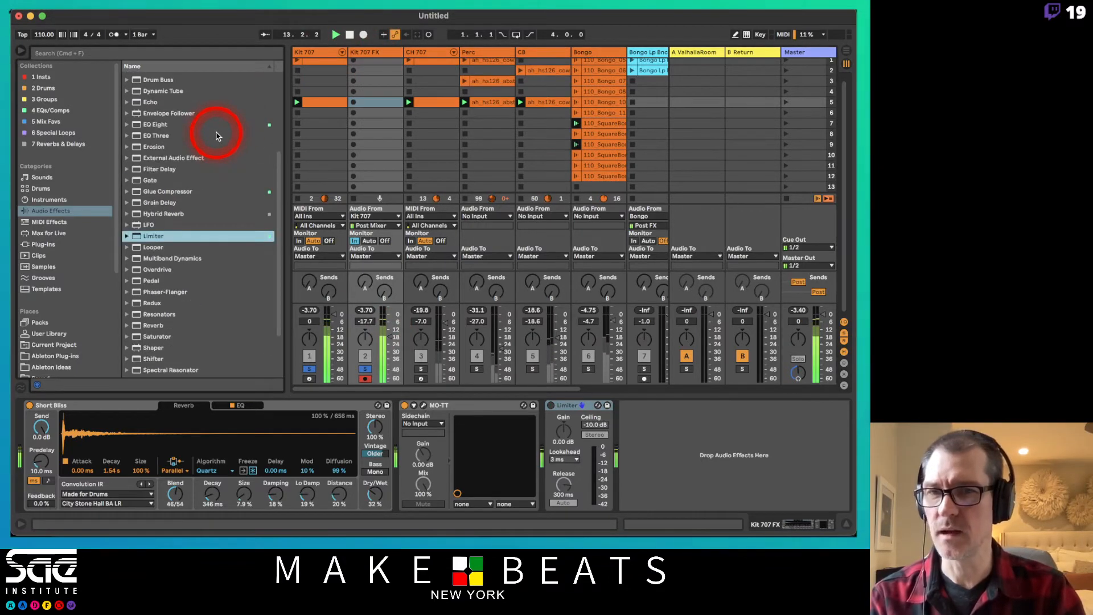
mouse_move(144, 145)
left_mouse_down()
mouse_move(529, 419)
mouse_move(559, 415)
left_mouse_up()
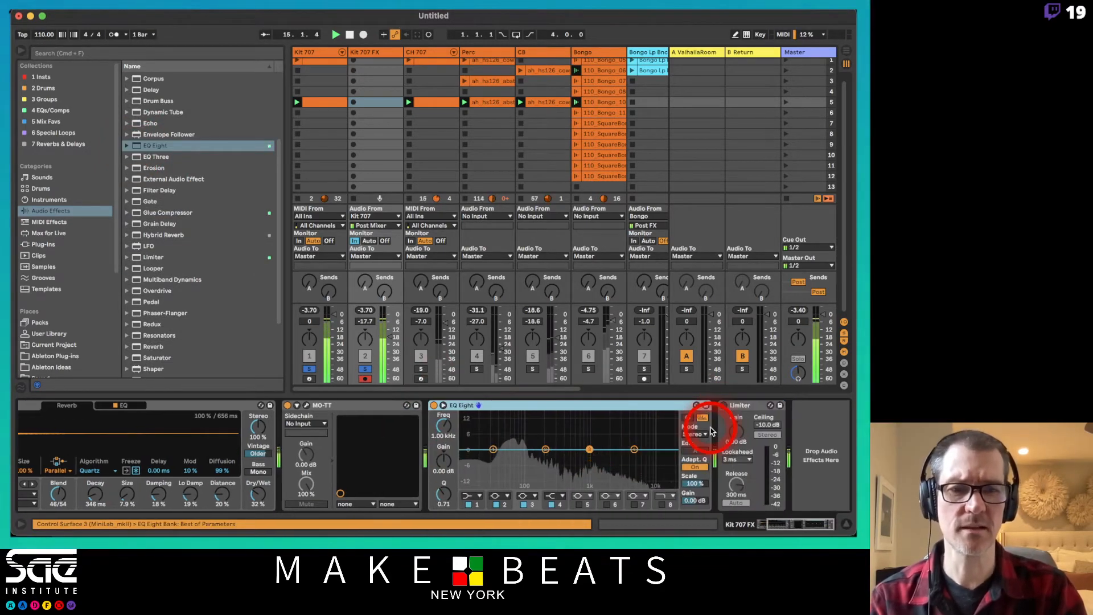
left_click(535, 459)
left_click(493, 451)
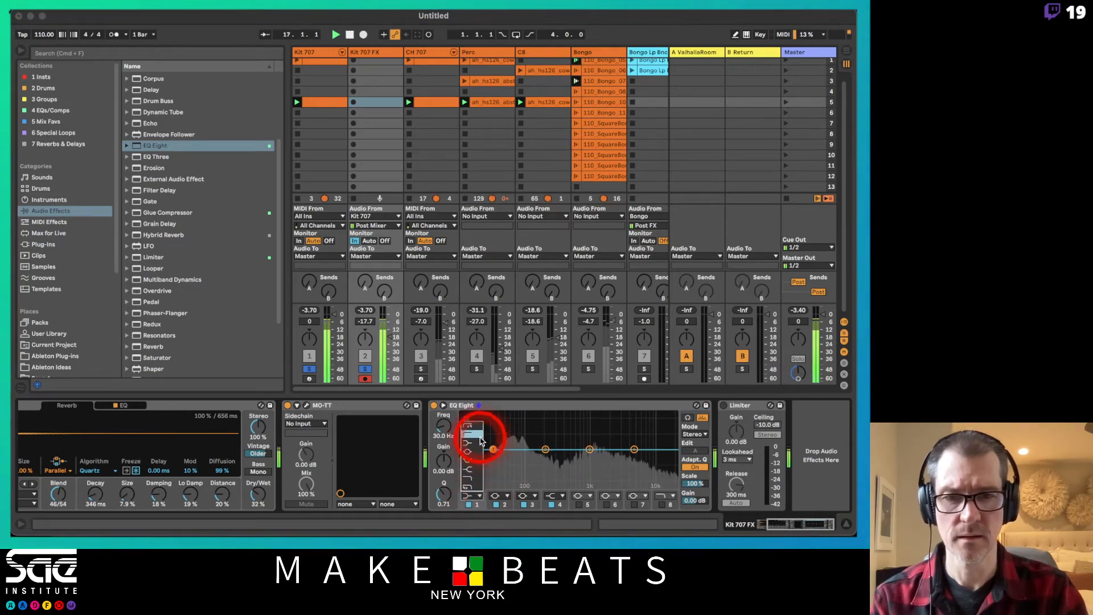
left_click(479, 438)
left_click_drag(442, 426, 443, 420)
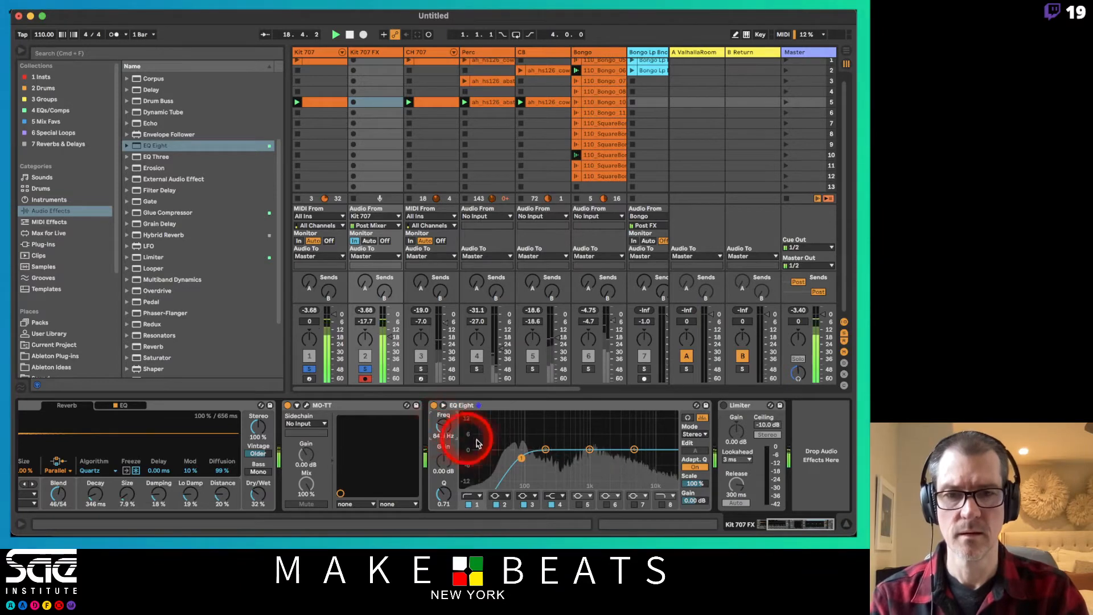
Step: Change EQ Eight's band 1 to the steeper low cut at 95.8 Hz and raise Kit 707 FX to -12.6 dB
left_click(482, 497)
left_click(471, 434)
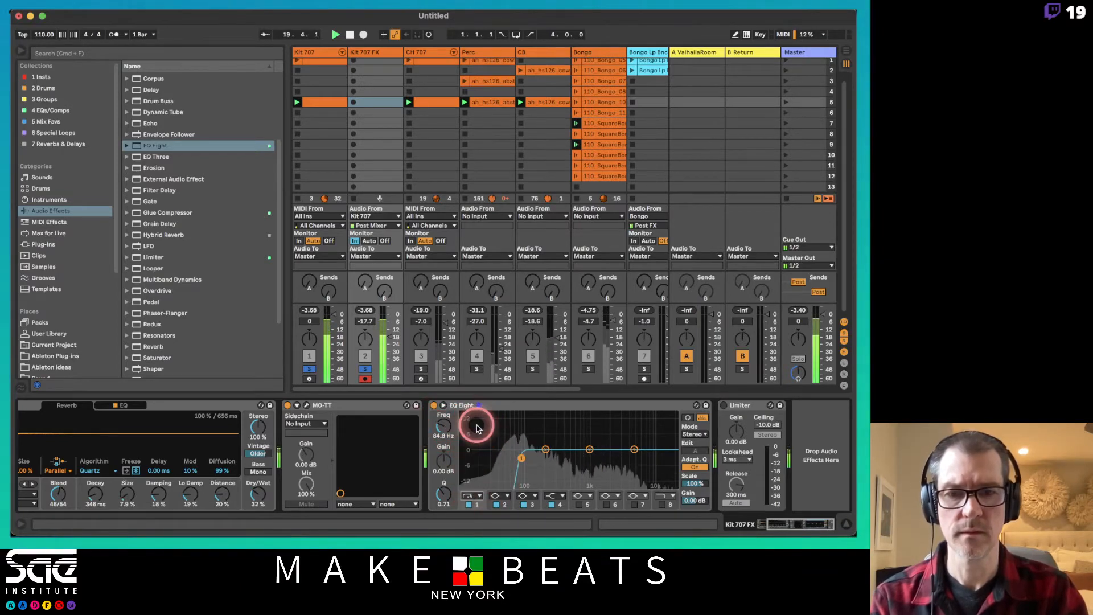
left_click_drag(447, 430, 447, 433)
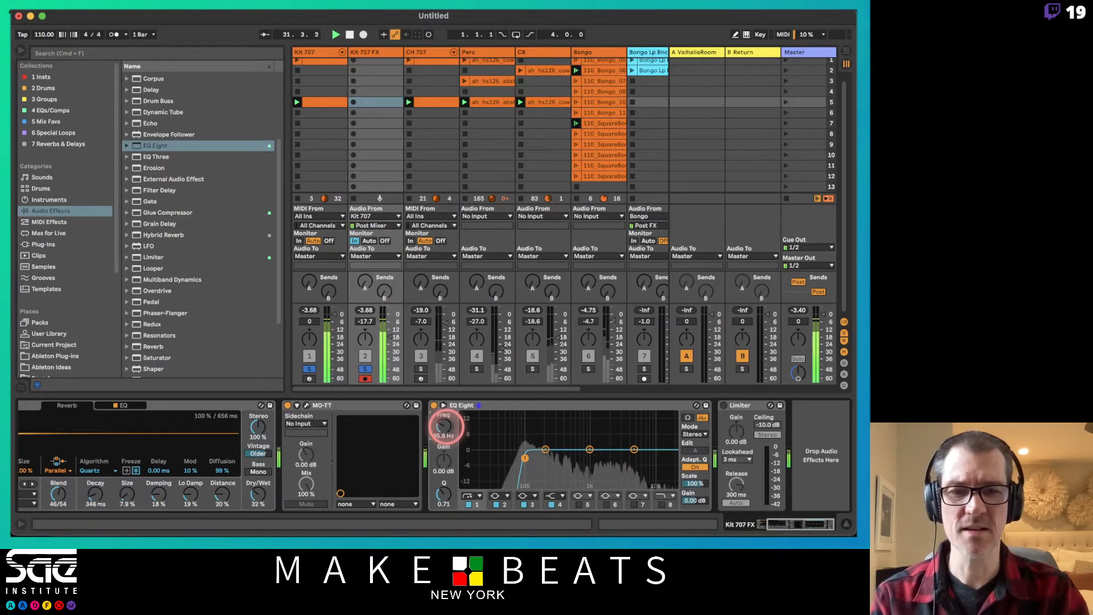
left_click(409, 361)
left_click_drag(390, 341, 389, 336)
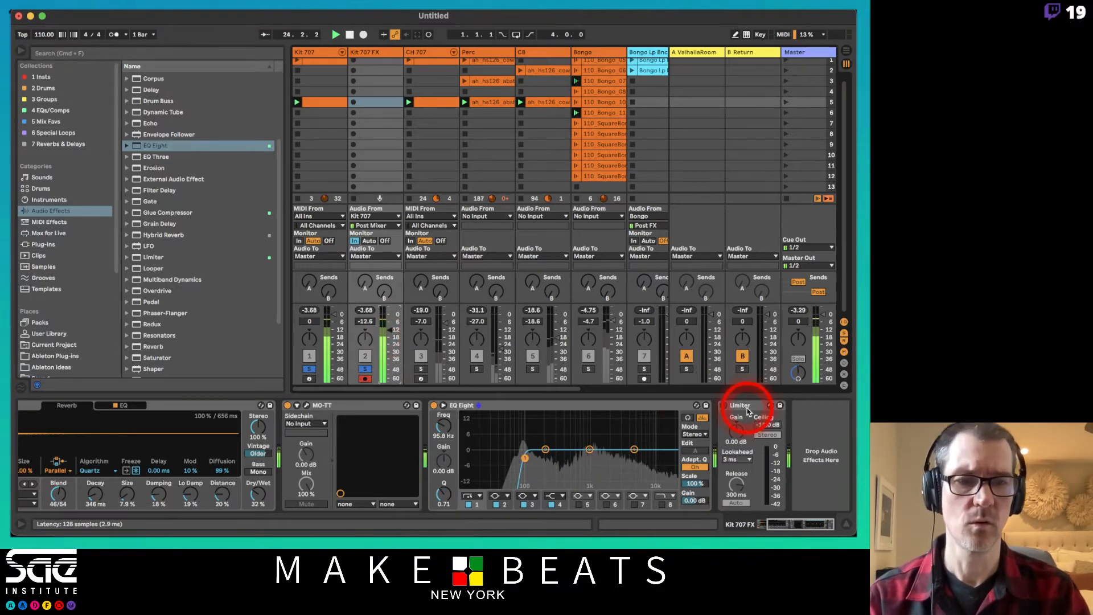
Step: Turn on the Limiter with a gain of 4.70 dB and lower the Kit 707 FX volume to -17.0 dB
left_click(724, 405)
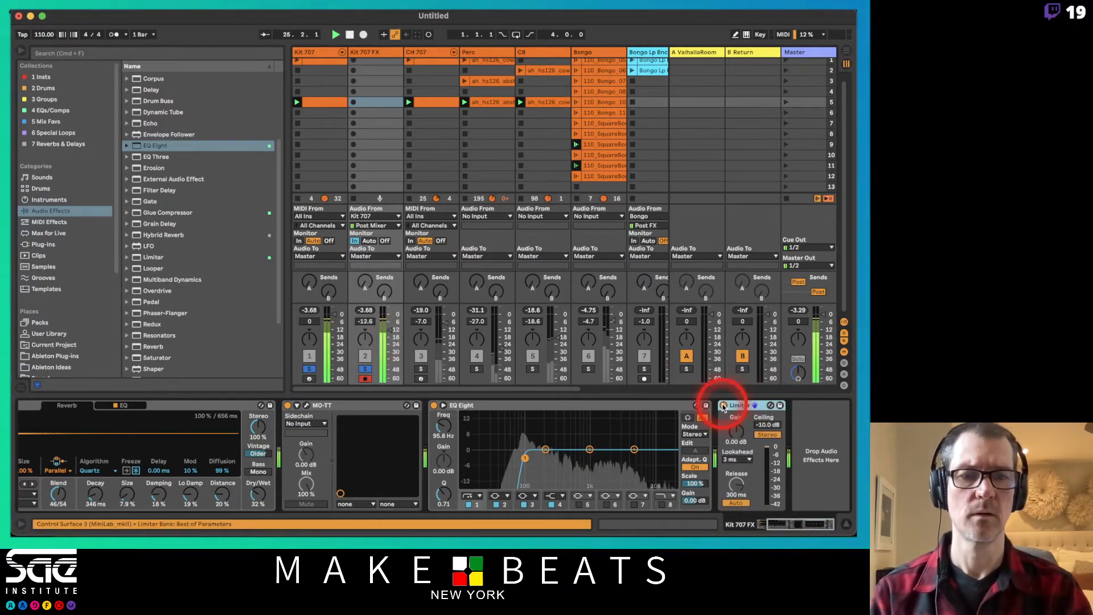
left_click(734, 431)
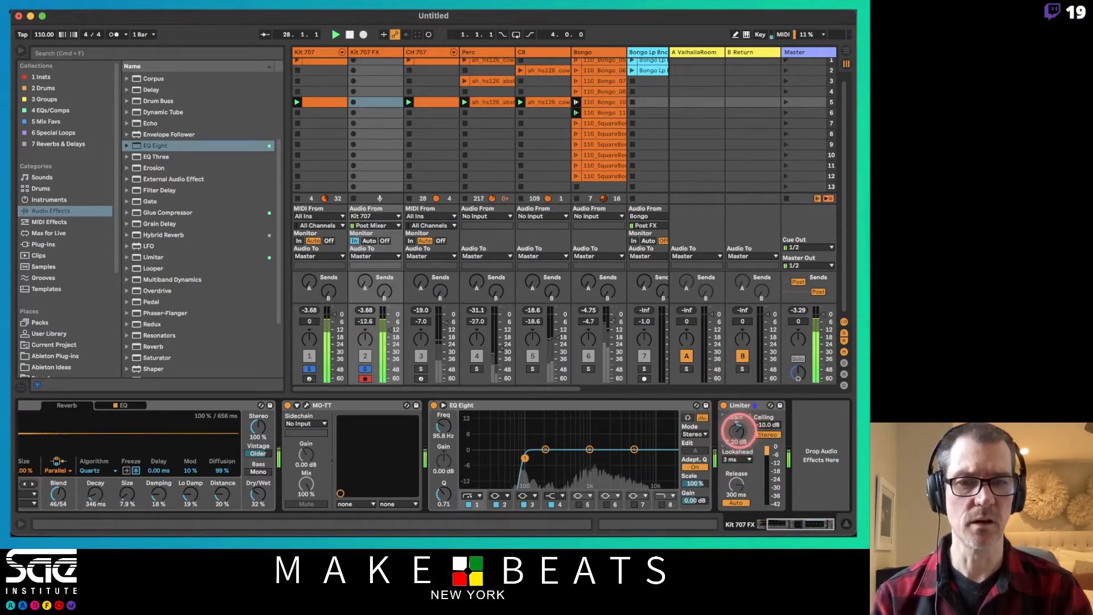
left_click_drag(740, 434, 740, 431)
left_click(342, 337)
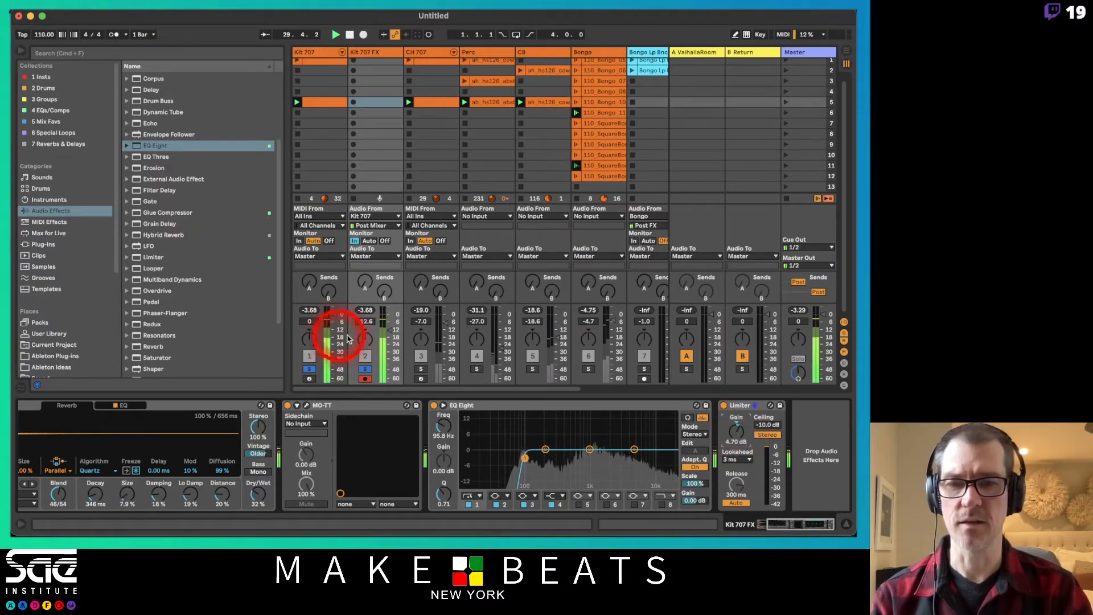
left_click_drag(389, 337, 389, 341)
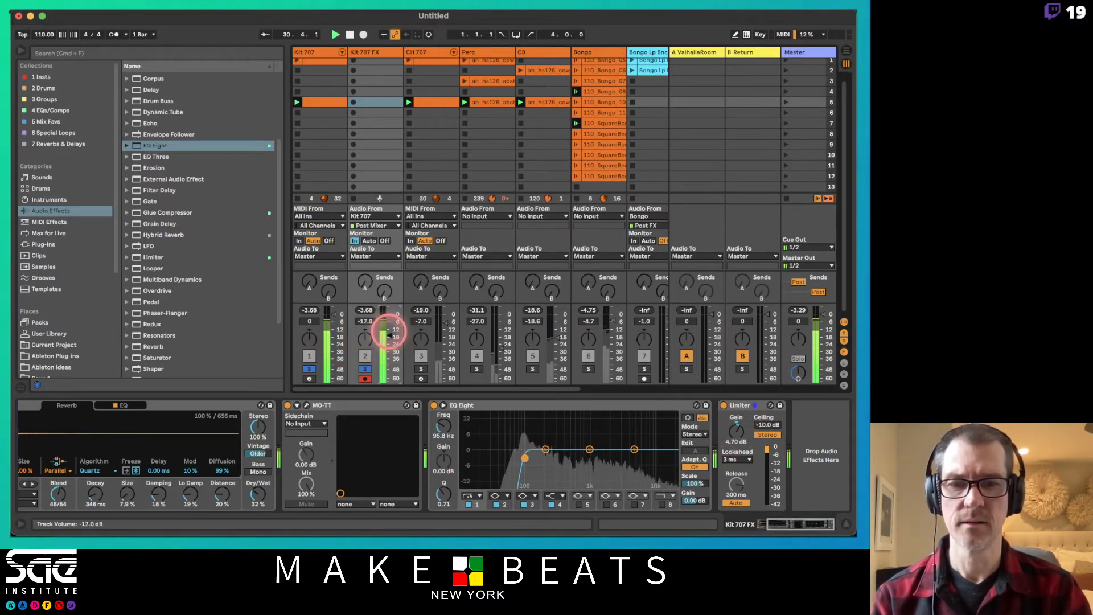
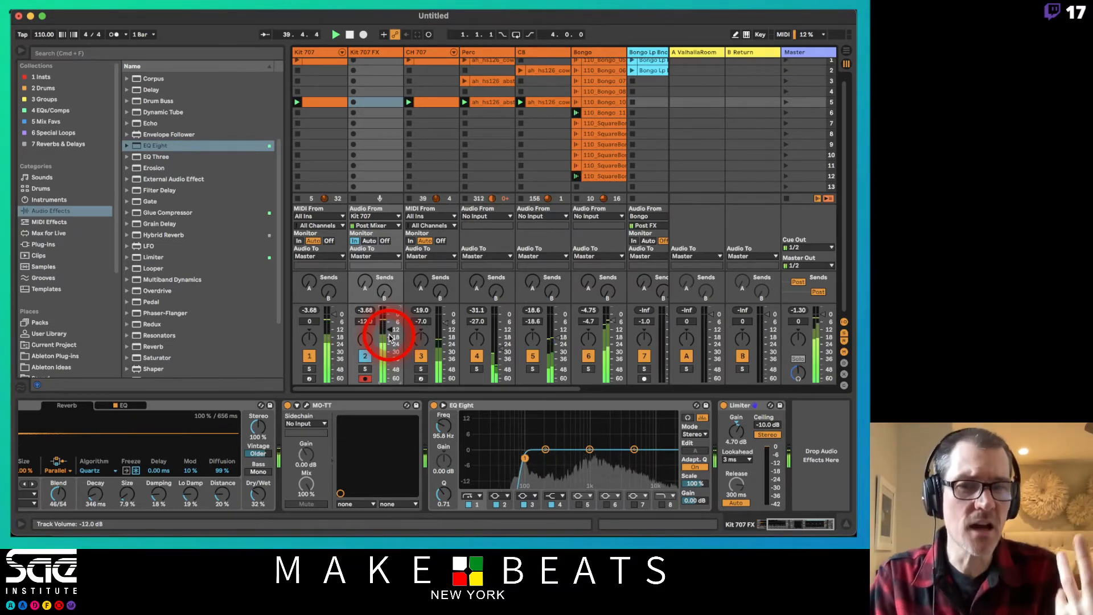
Step: Narrow the browser, stop the Bongo track's clips and launch Bongo Lp Bnc 2 on the Bongo Lp Bnc track
left_click(286, 85)
left_click_drag(285, 85, 248, 85)
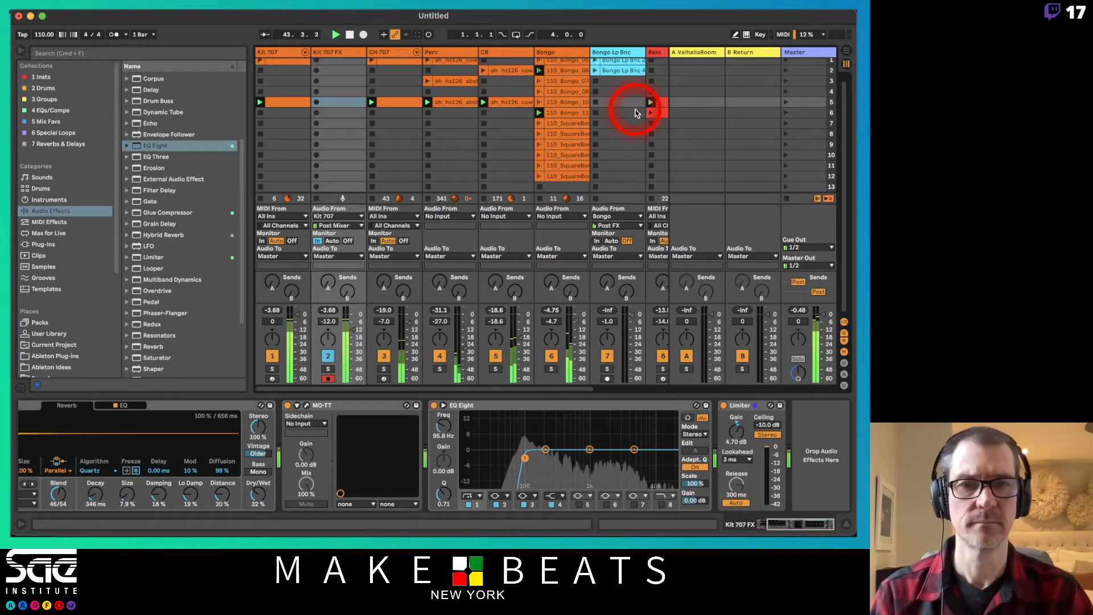
left_click(618, 73)
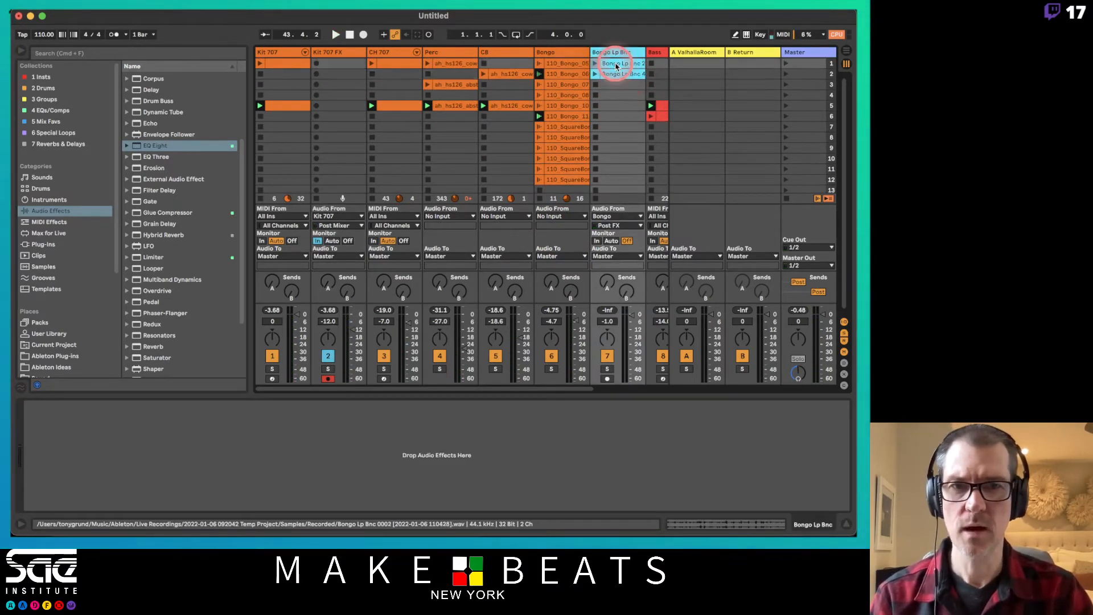
left_click(613, 64)
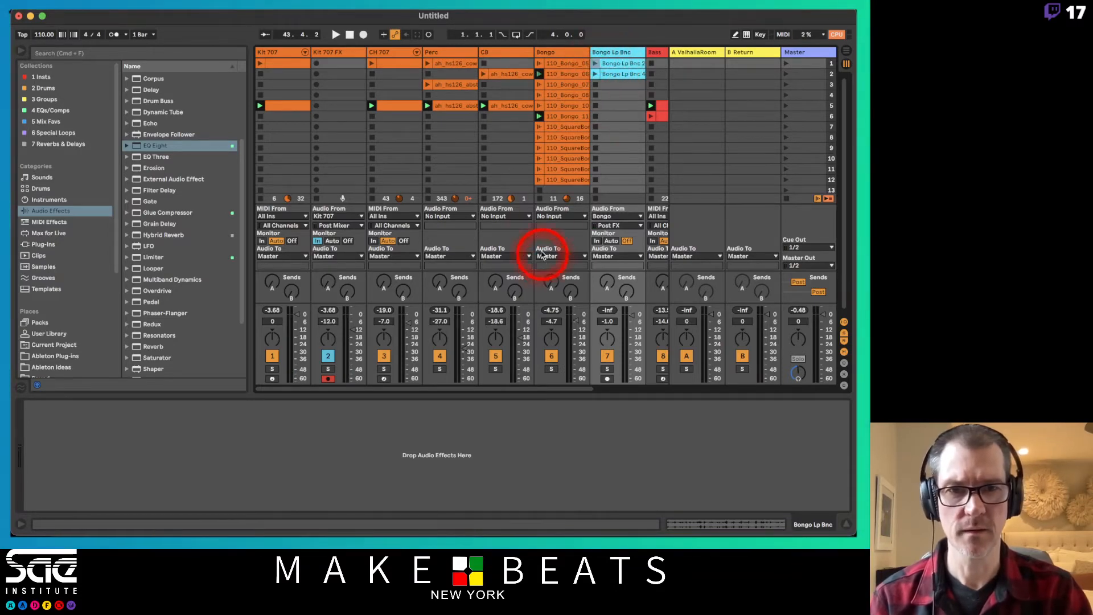
left_click(537, 201)
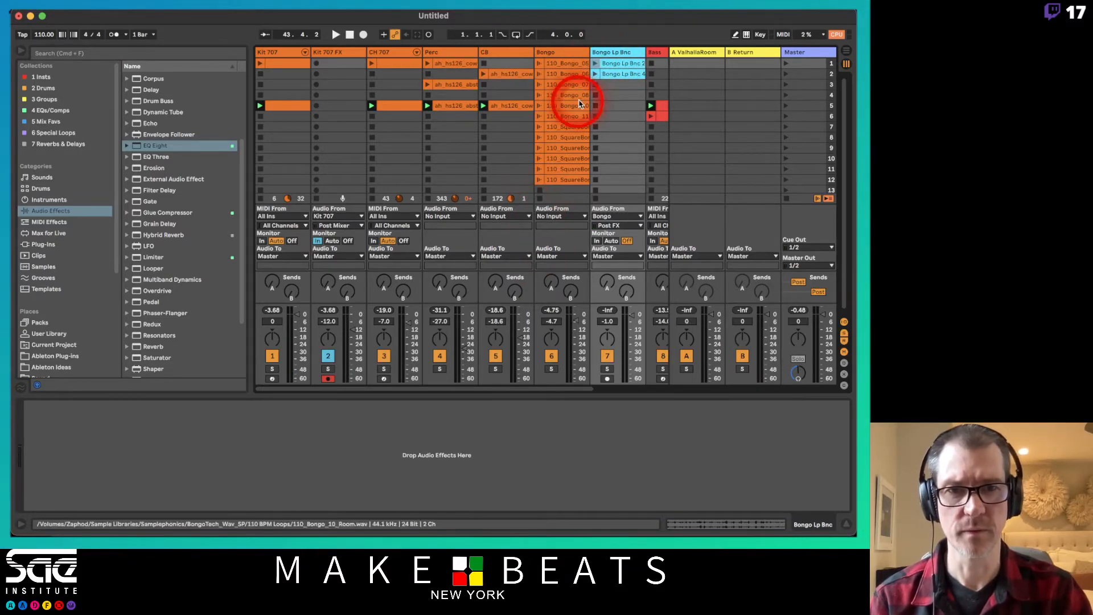
left_click(595, 63)
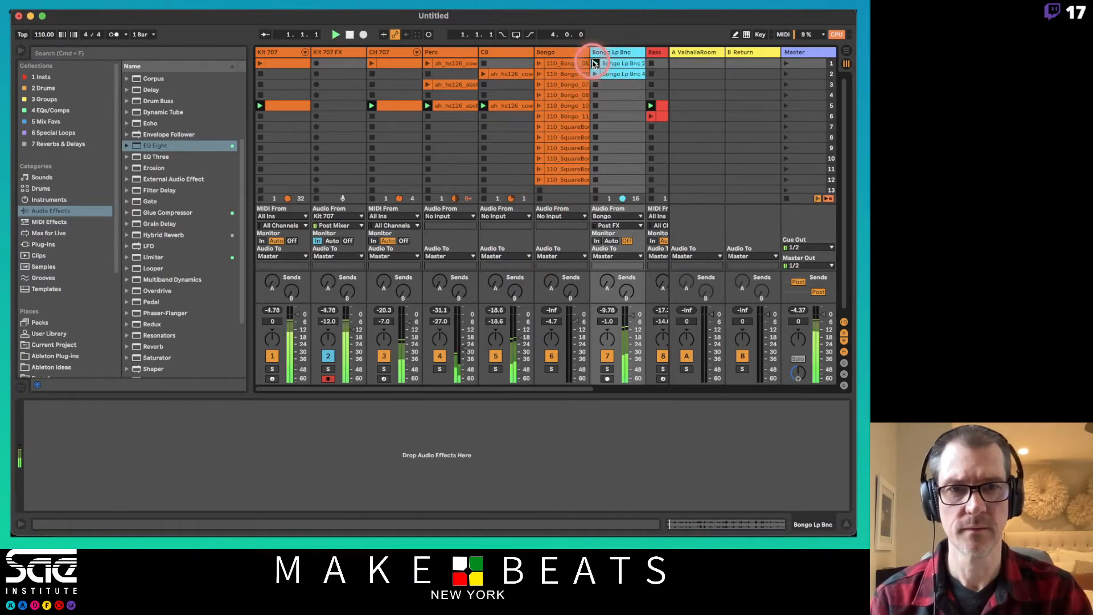
Step: Open the Bongo Lp Bnc 2 clip and move its loop start and start marker to 2.1.1
left_click(624, 66)
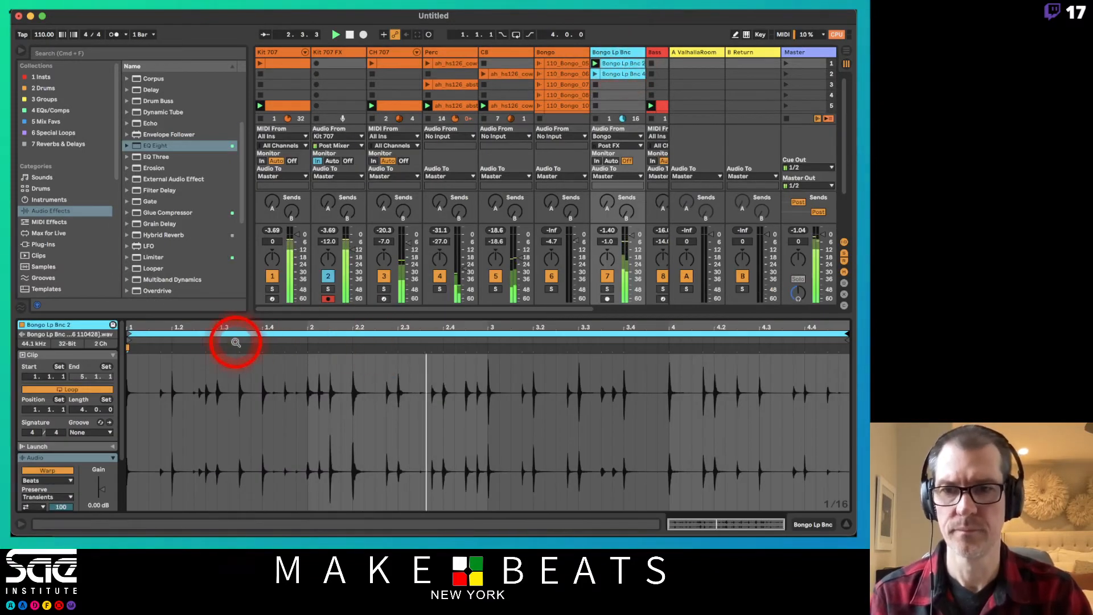
left_click_drag(135, 327, 309, 331)
left_click(310, 333)
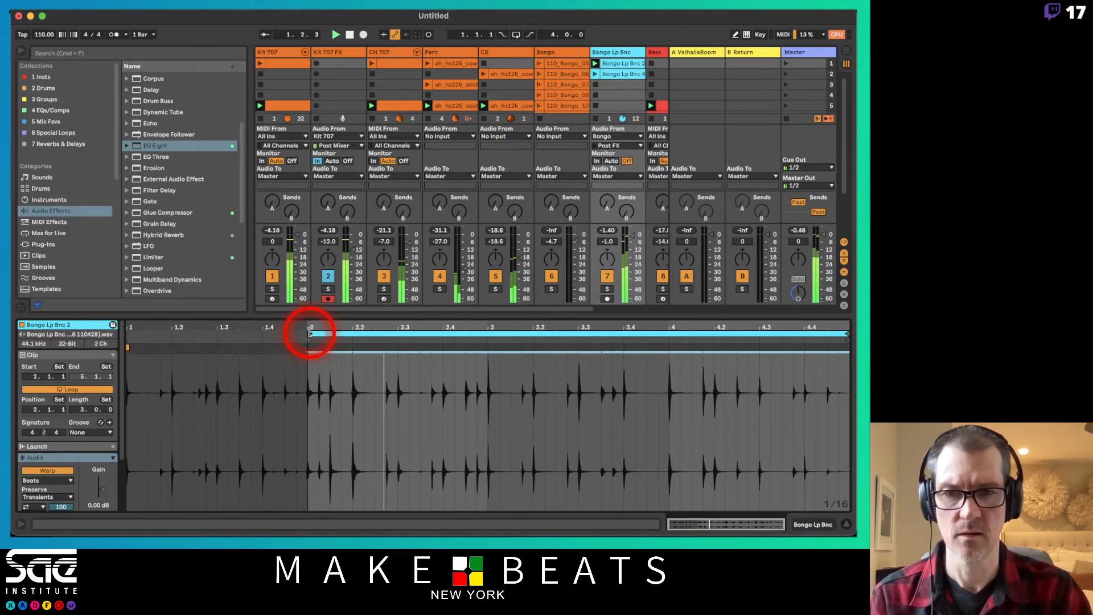
Step: Insert warp markers at the transients across the whole Bongo Lp Bnc 2 clip, from 1.1.1 to 5.1.1
left_click(334, 373)
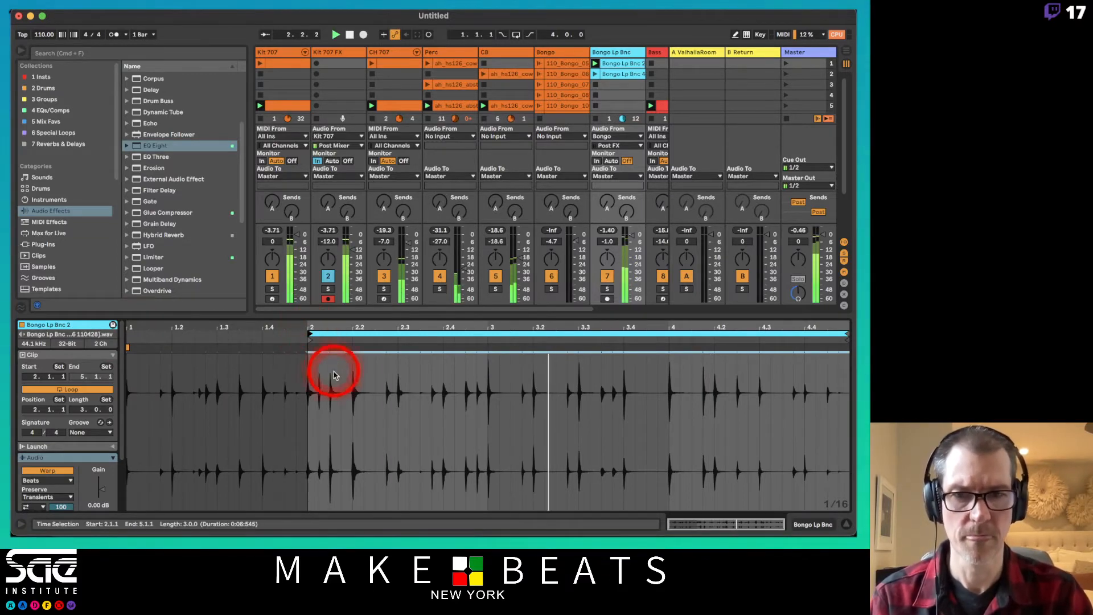
key("super+a")
key("super+shift+i")
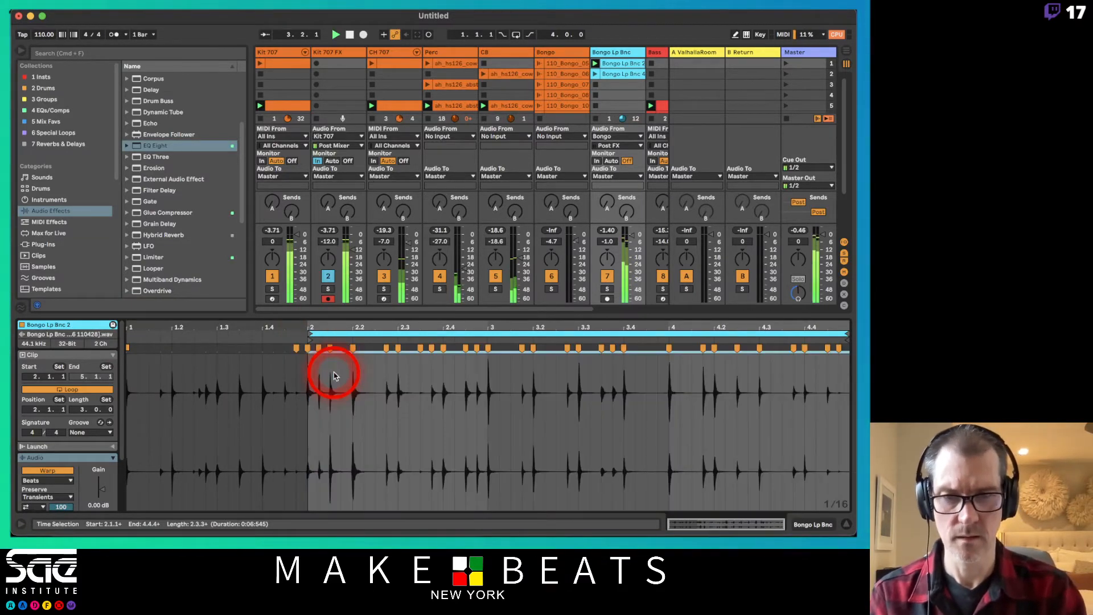
left_click(225, 391)
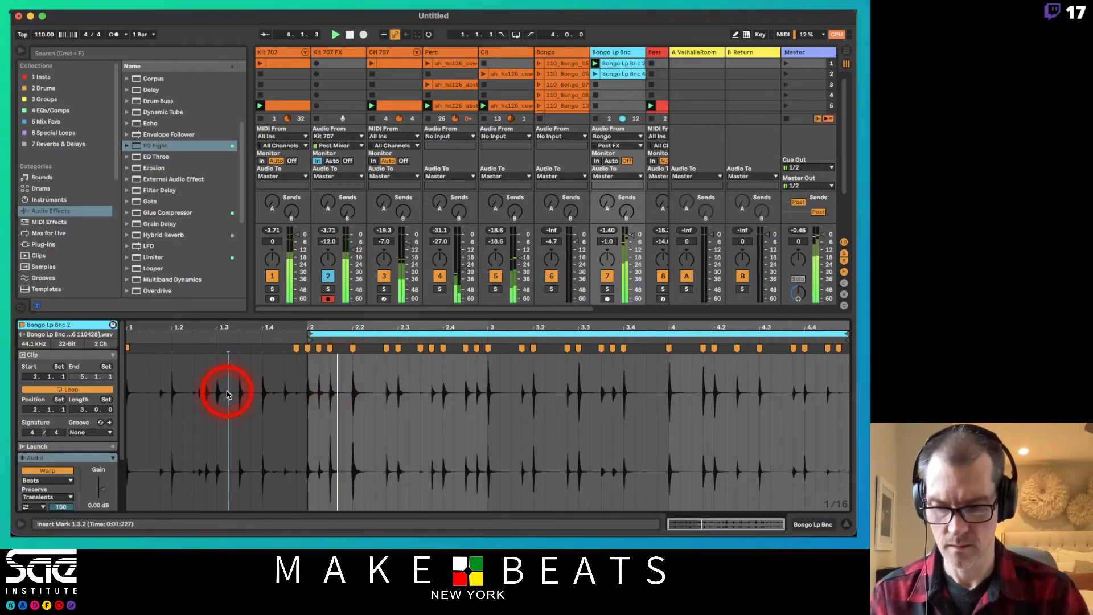
key("super+a")
key("super+shift+i")
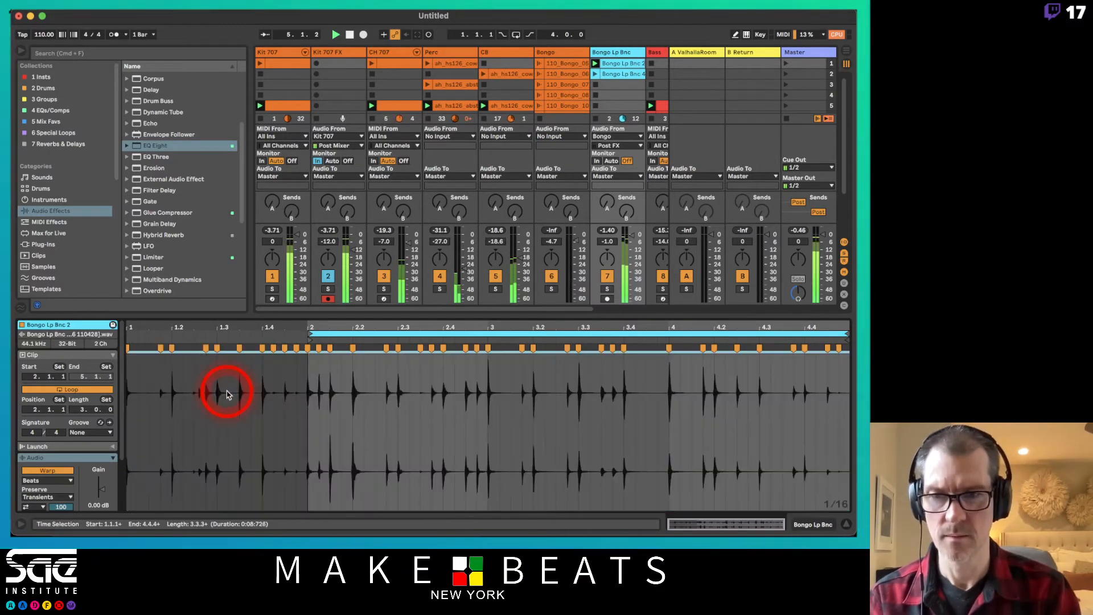
Step: Return Bongo Lp Bnc 2's loop start and start marker to 1.1.1, giving a four-bar loop
mouse_move(310, 334)
left_mouse_down()
mouse_move(110, 325)
mouse_move(310, 338)
left_mouse_up()
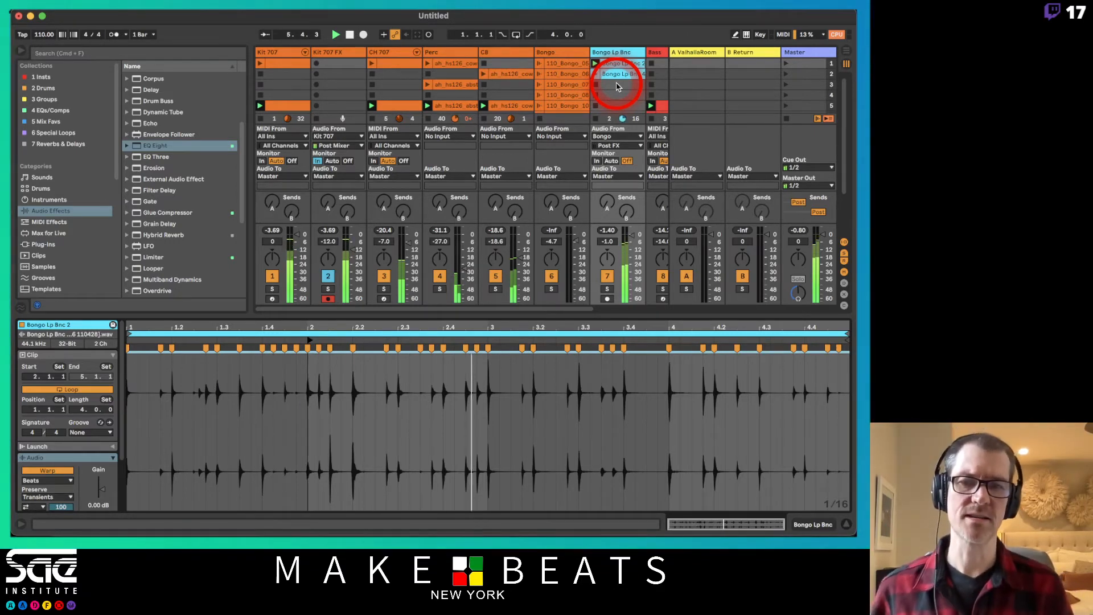
key("space")
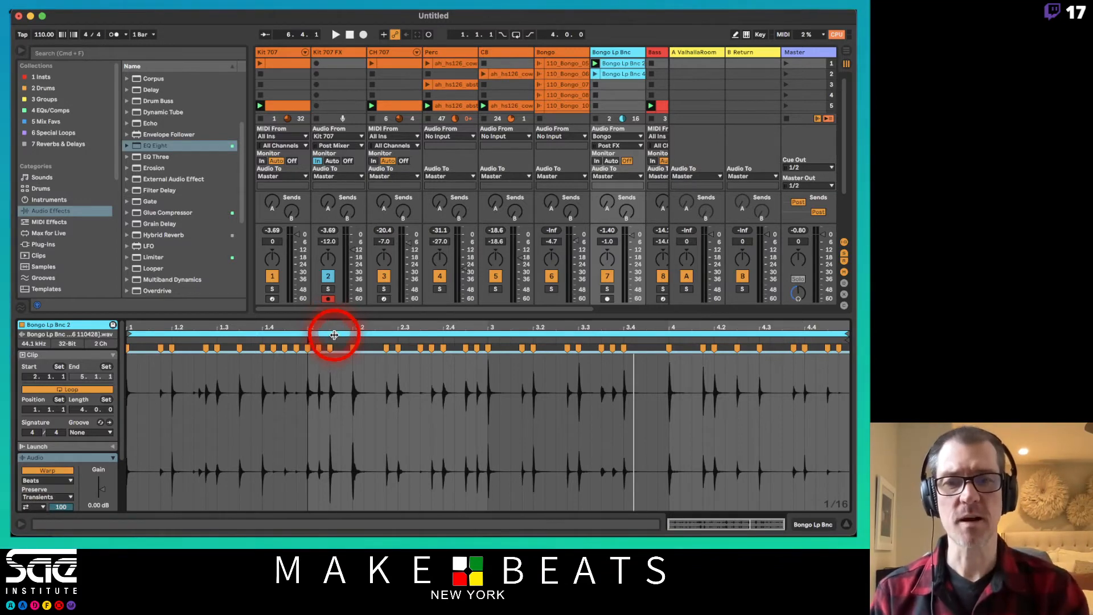
left_click(334, 333)
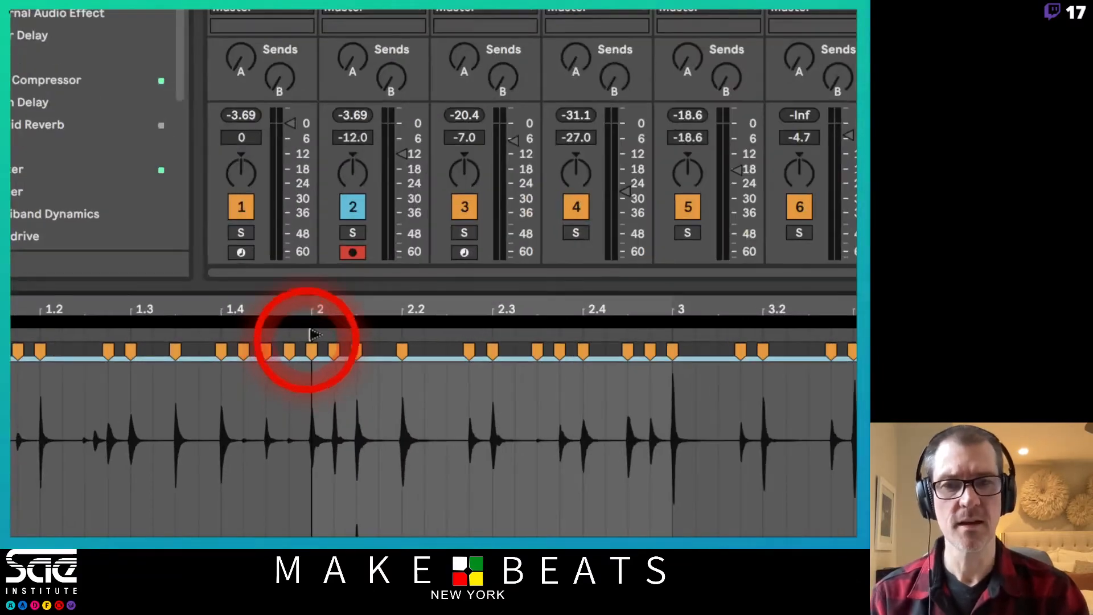
left_click(310, 334)
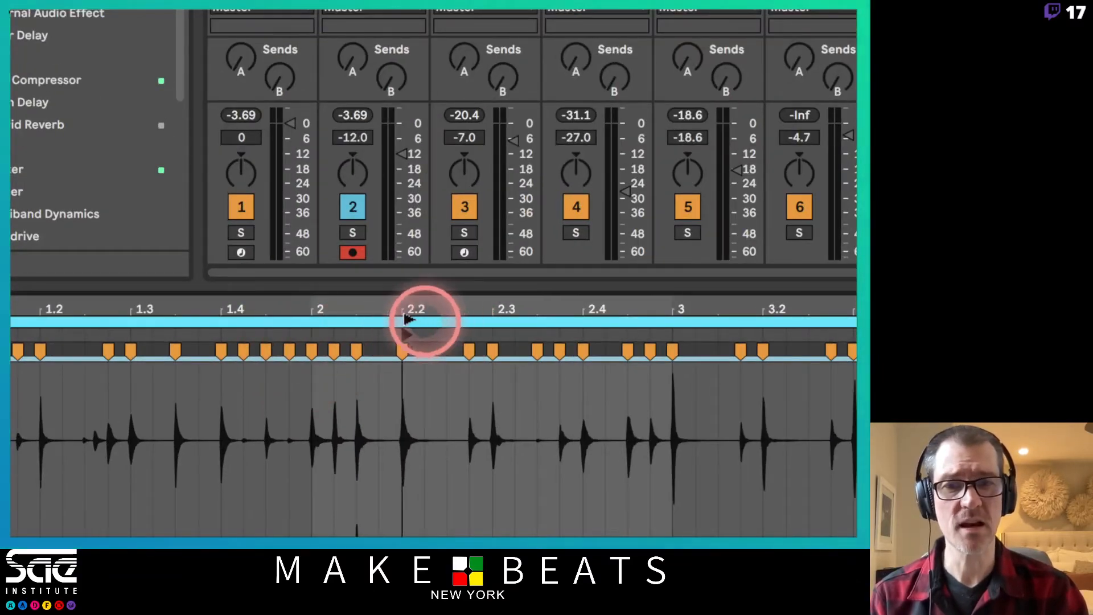
left_click(319, 323)
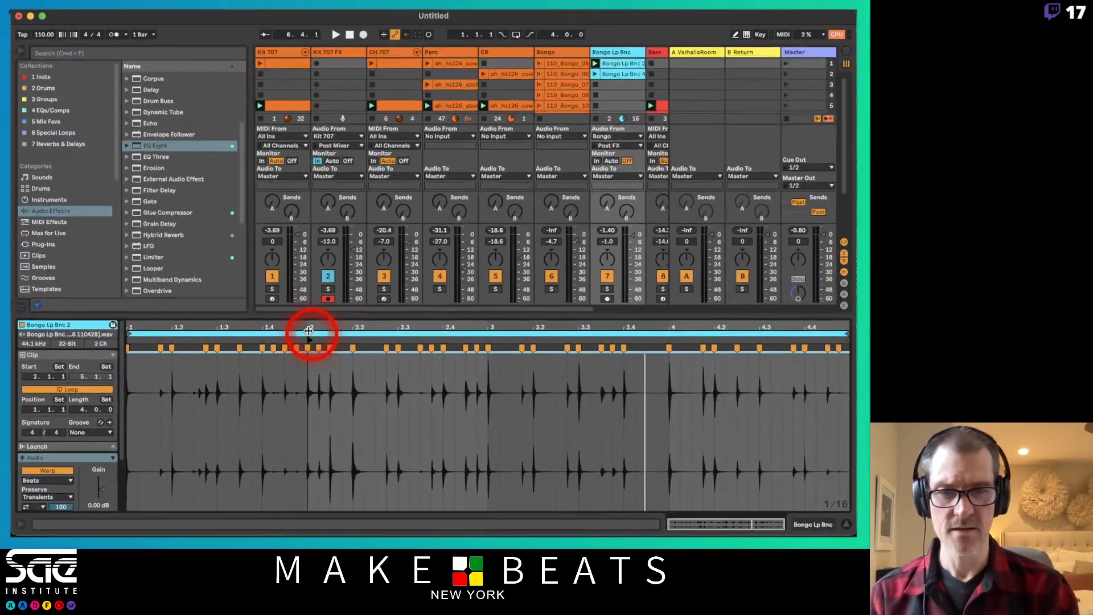
left_click_drag(308, 330, 130, 345)
Step: Solo the Bongo Lp Bnc track, start playback and move the clip's start marker to 2.1.1
left_click(606, 289)
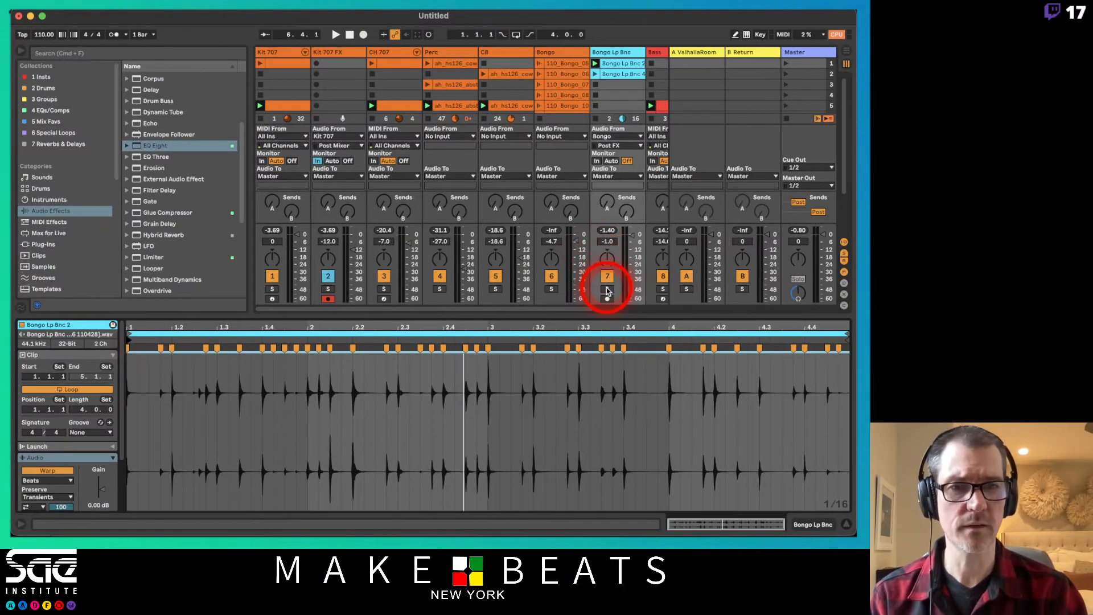
key("space")
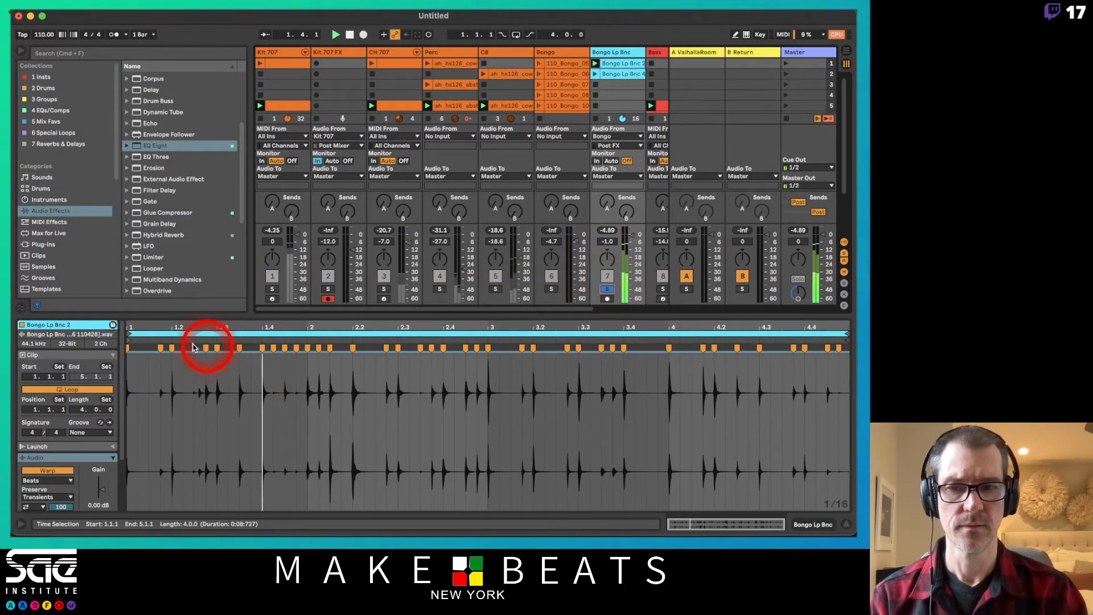
left_click(131, 348)
left_click_drag(127, 336, 307, 343)
left_click(308, 342)
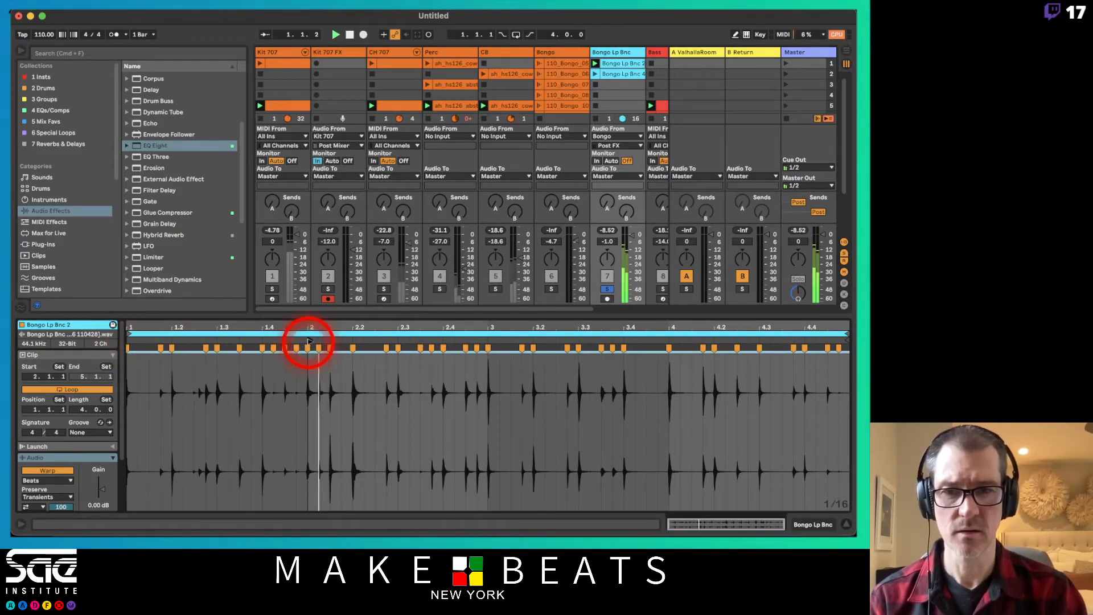
Step: Turn off transient looping in the Beats warp settings of Bongo Lp Bnc 2
left_click(265, 404)
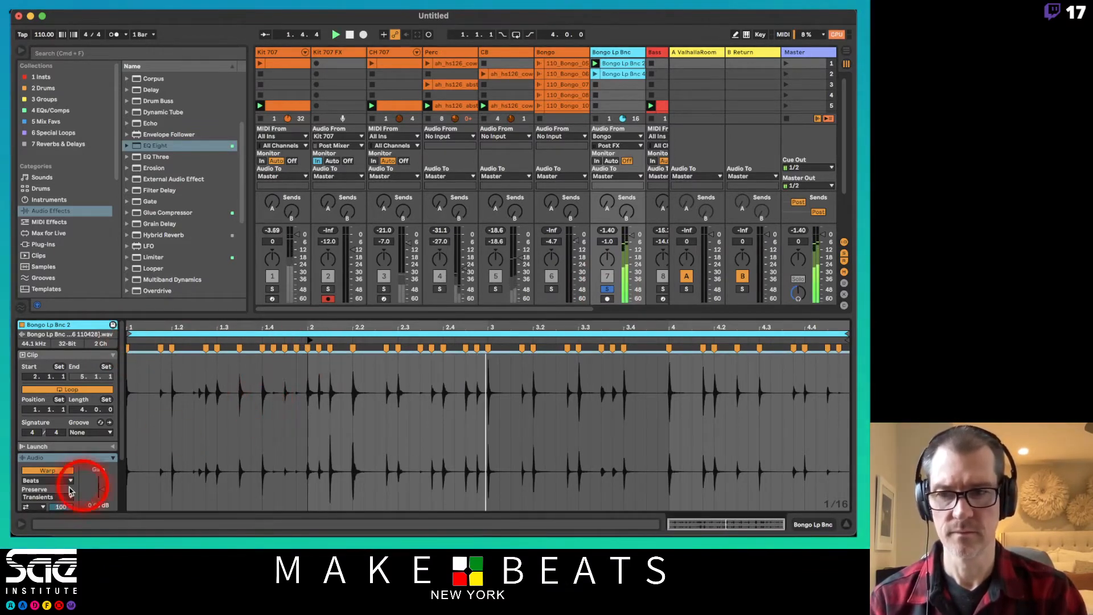
scroll(69, 480, "down", 2)
left_click(32, 488)
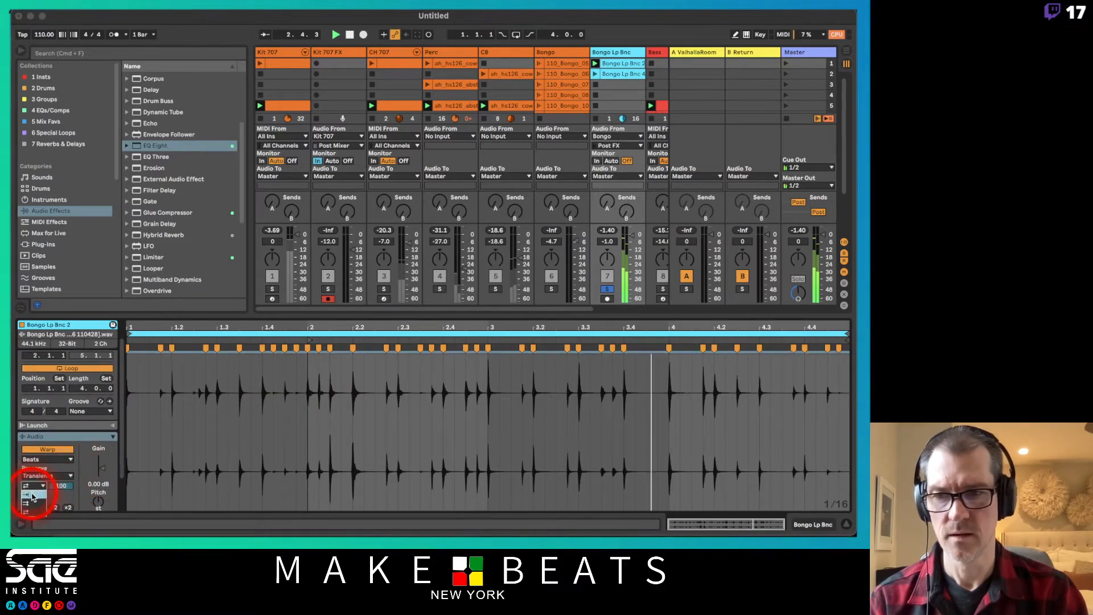
left_click(33, 495)
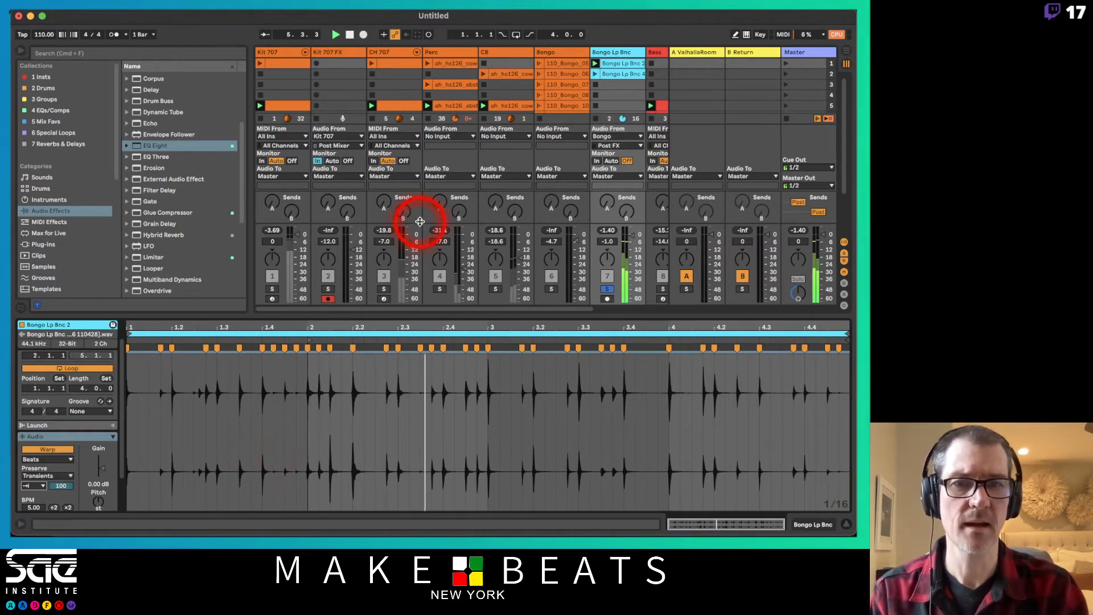
Step: Unsolo the Bongo Lp Bnc track and lower its volume to -4.0 dB
left_click(608, 290)
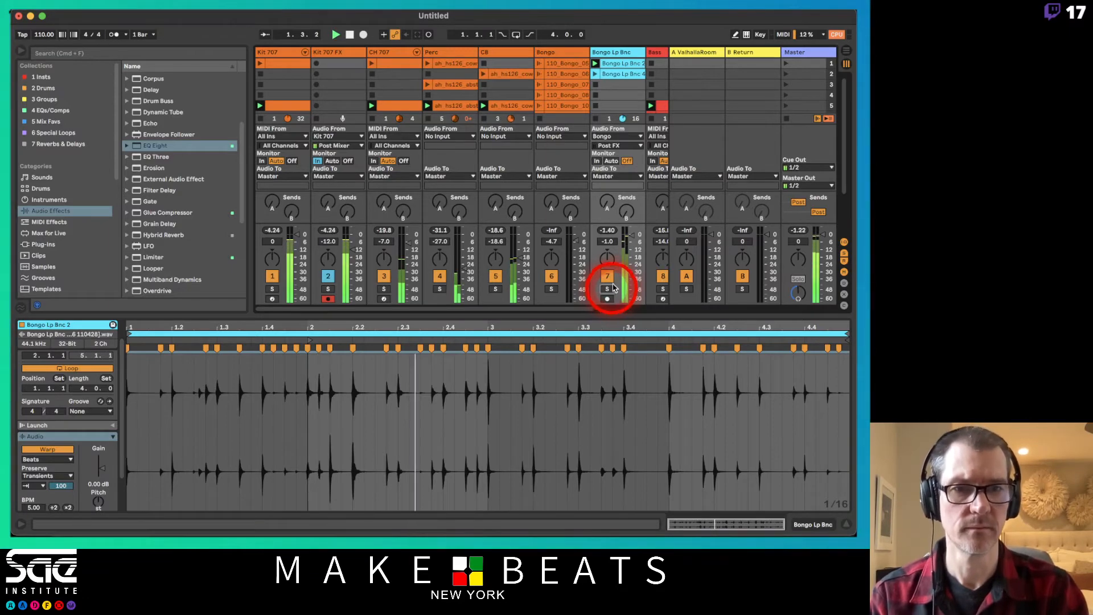
left_click_drag(631, 235, 629, 239)
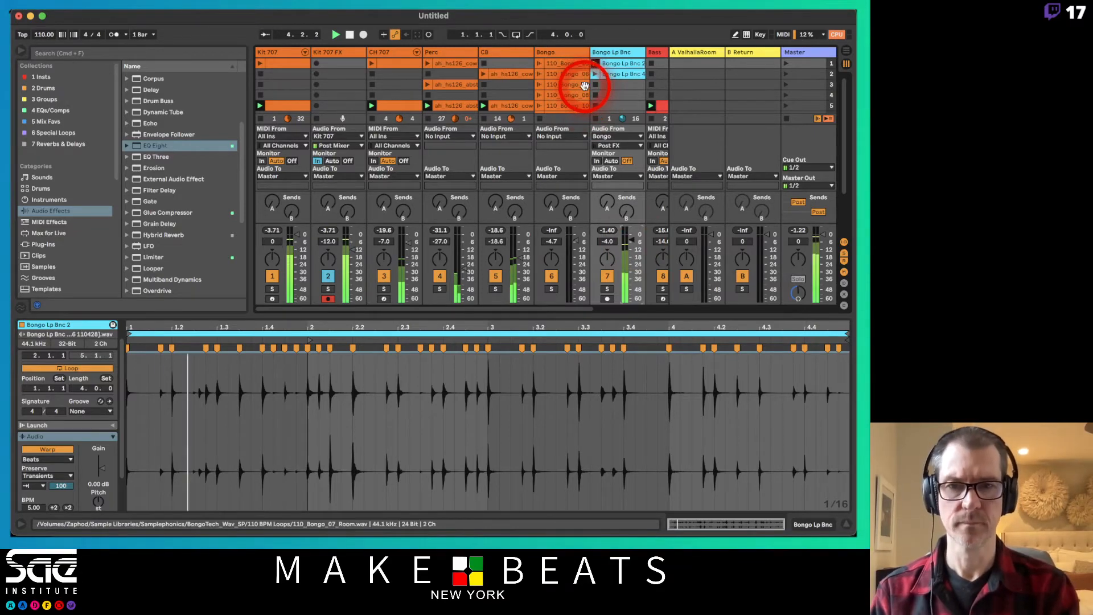
Step: Hide the clip detail view to show the full Session grid and stop playback
key("super+alt+l")
left_click(317, 109)
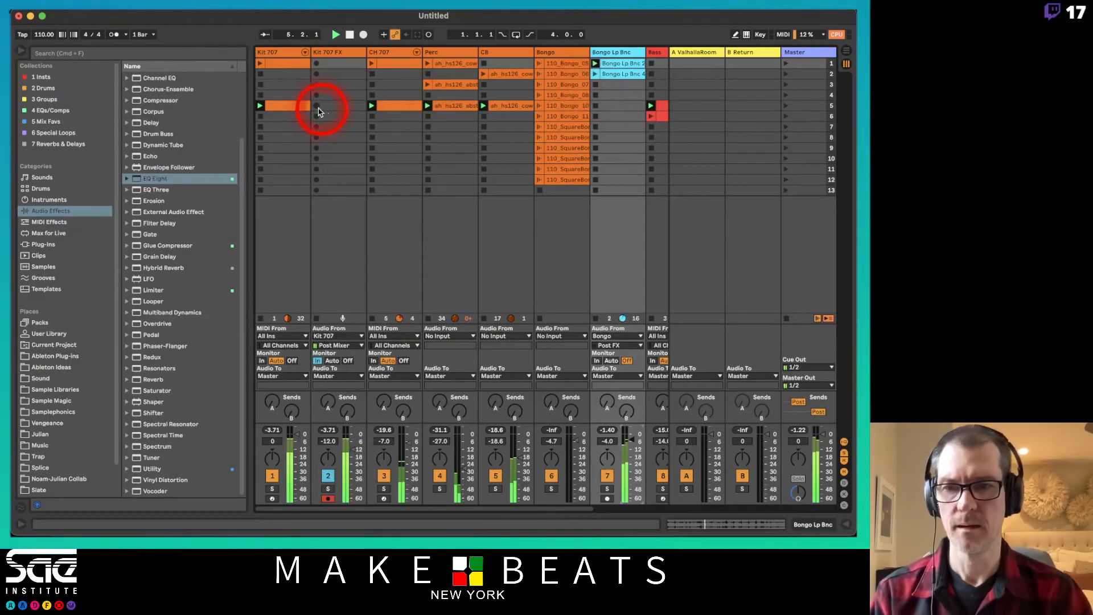
left_click(375, 117)
scroll(398, 121, "left", 3)
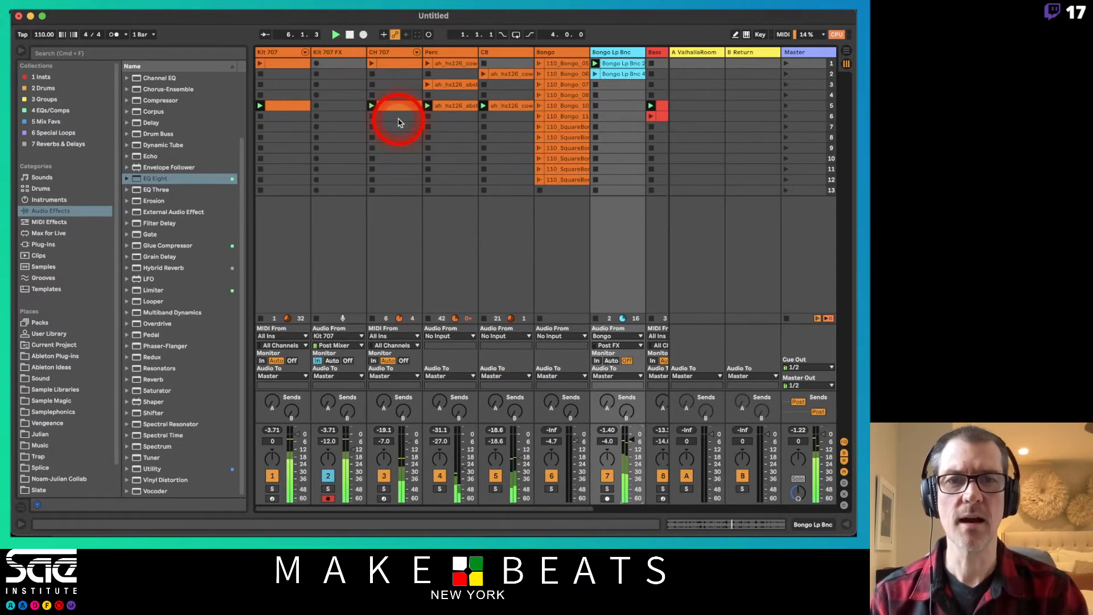
left_click(560, 127)
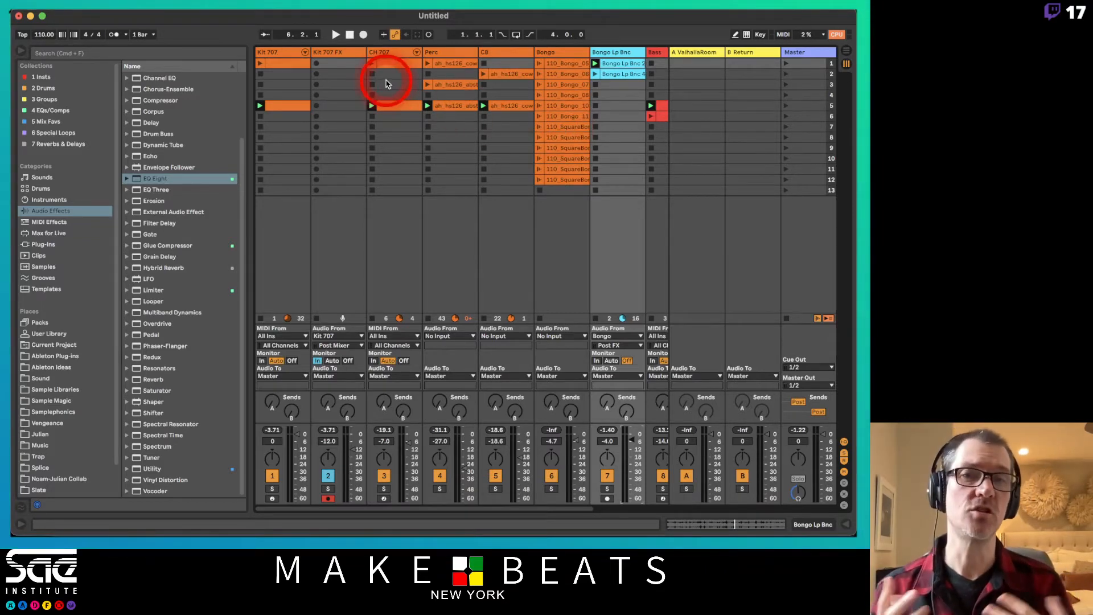
Step: Group the tracks from Kit 707 through Bongo Lp Bnc and name the group Dr Grp
left_click(285, 62)
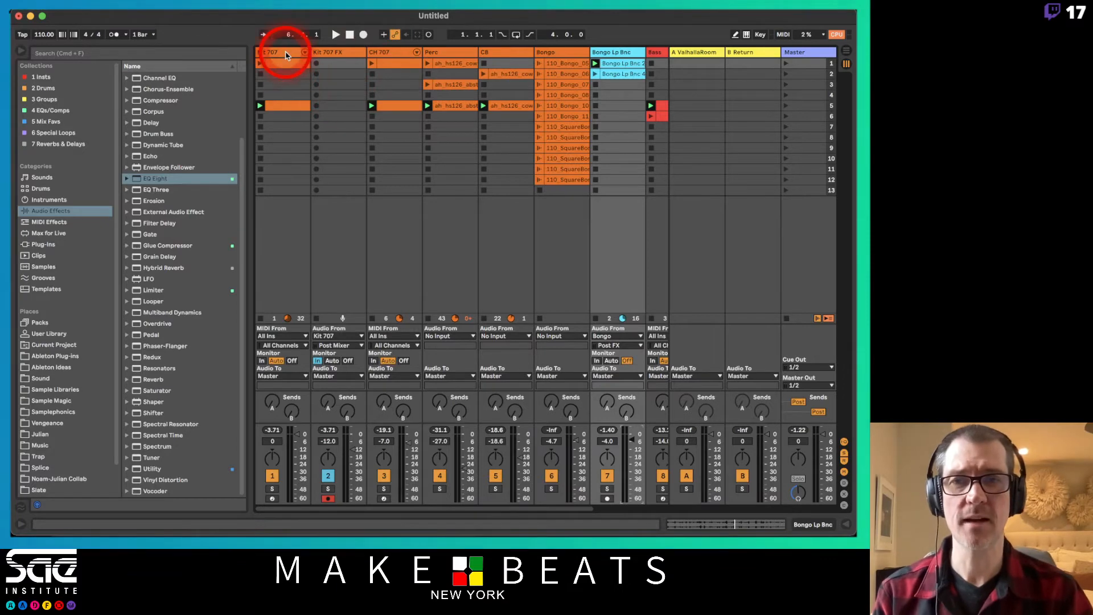
left_click(605, 66)
left_click(607, 52)
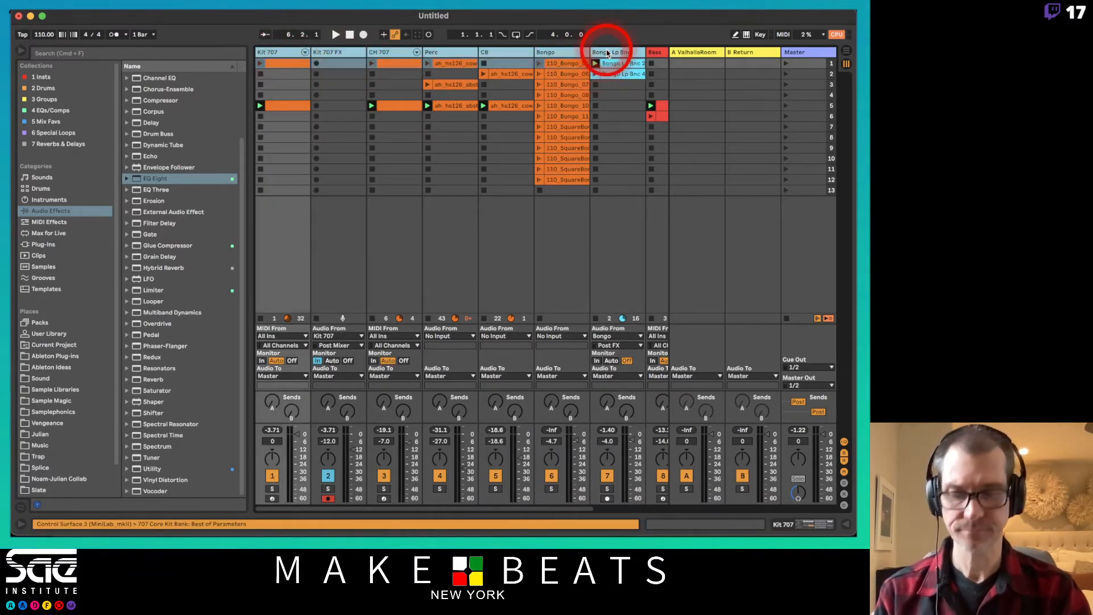
key("super+g")
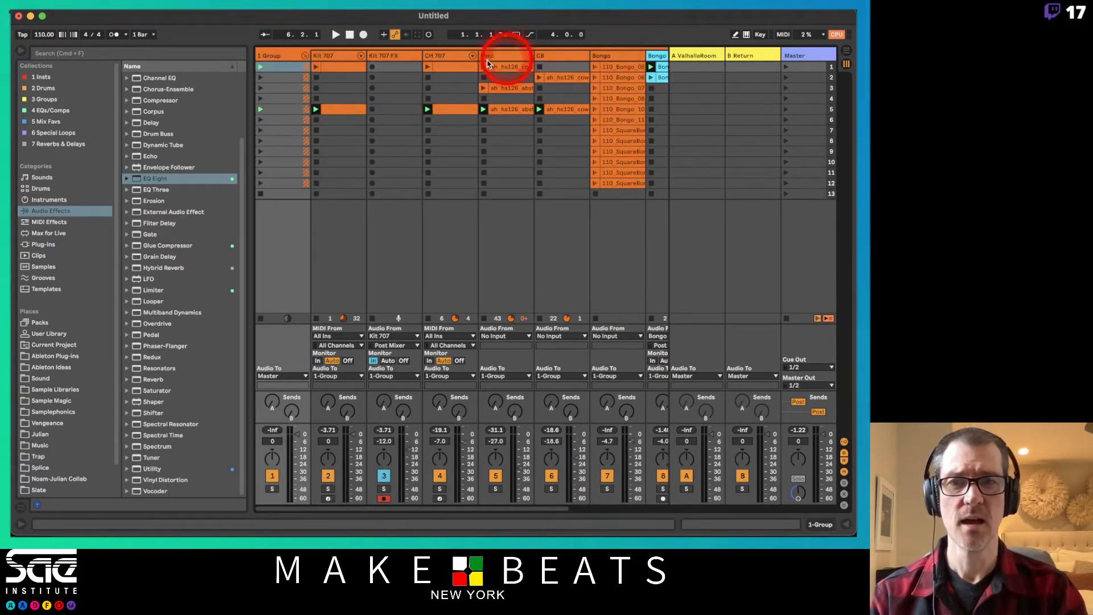
key("super+r")
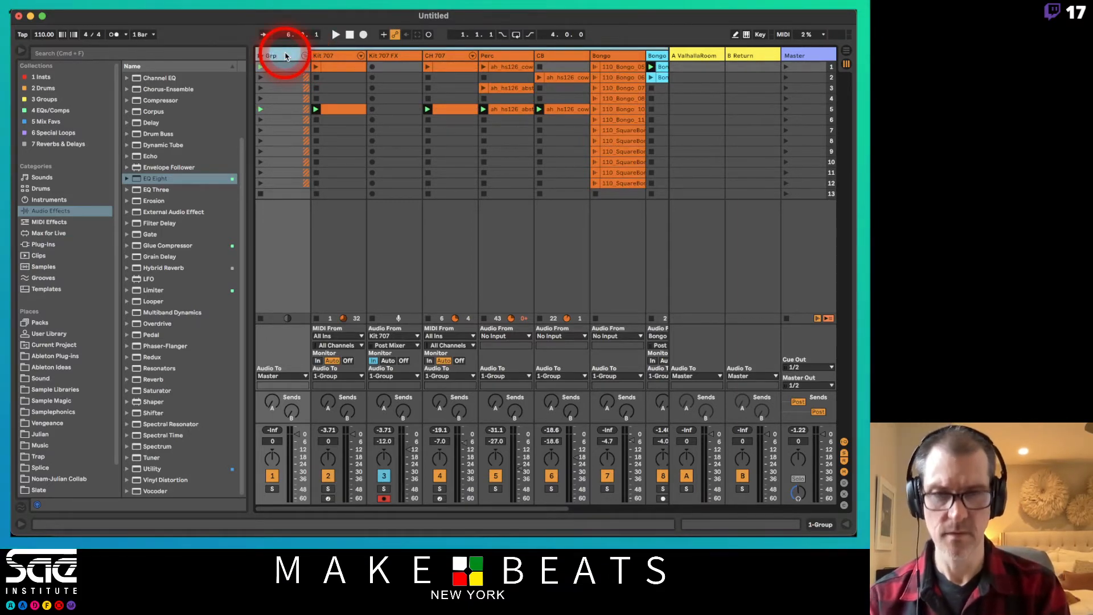
type("Dr Grp")
key("Return")
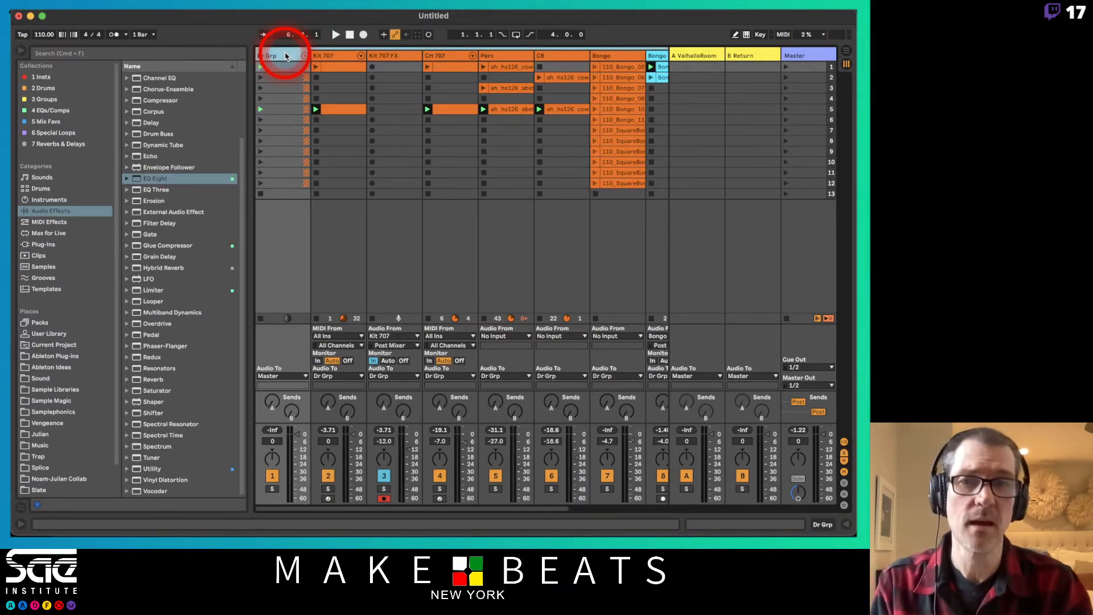
Step: Narrow the browser further and examine the output routing options of the A ValhallaRoom return track
left_click_drag(247, 81, 240, 84)
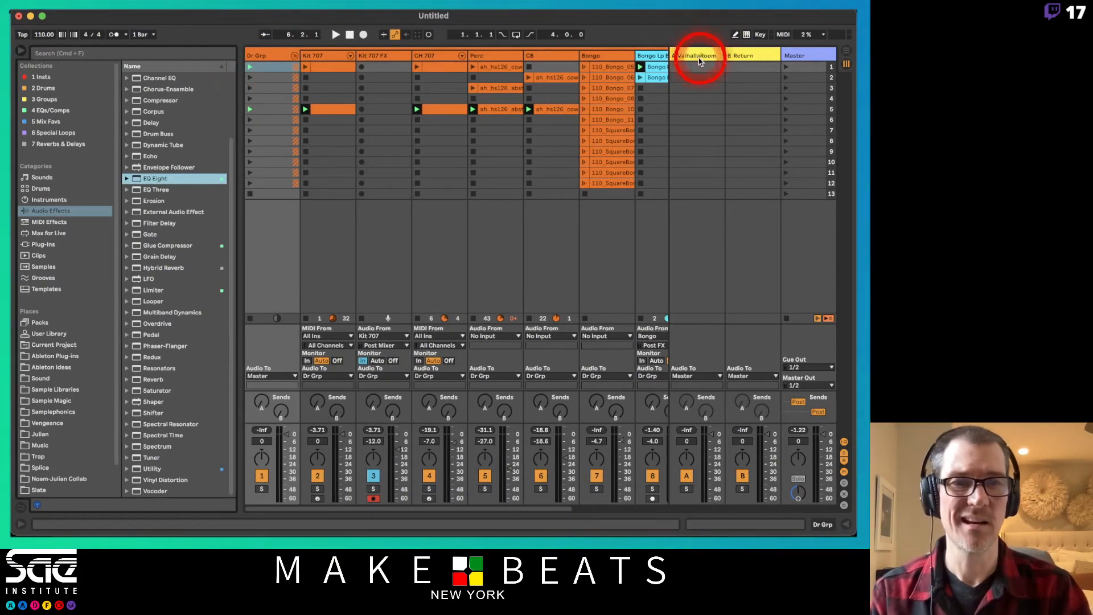
left_click(704, 346)
left_click(696, 376)
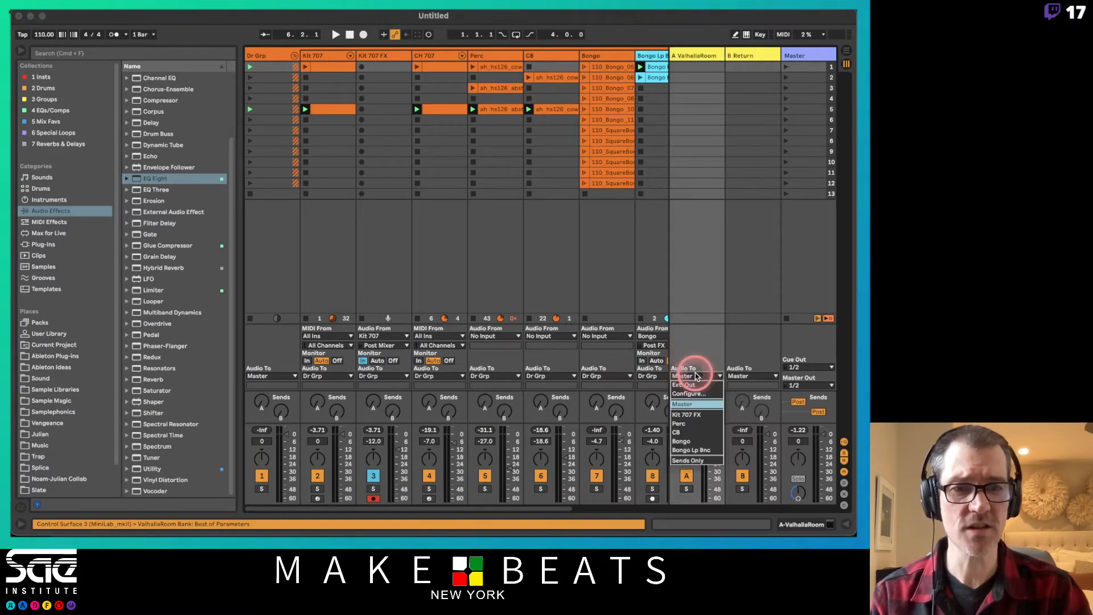
left_click(703, 314)
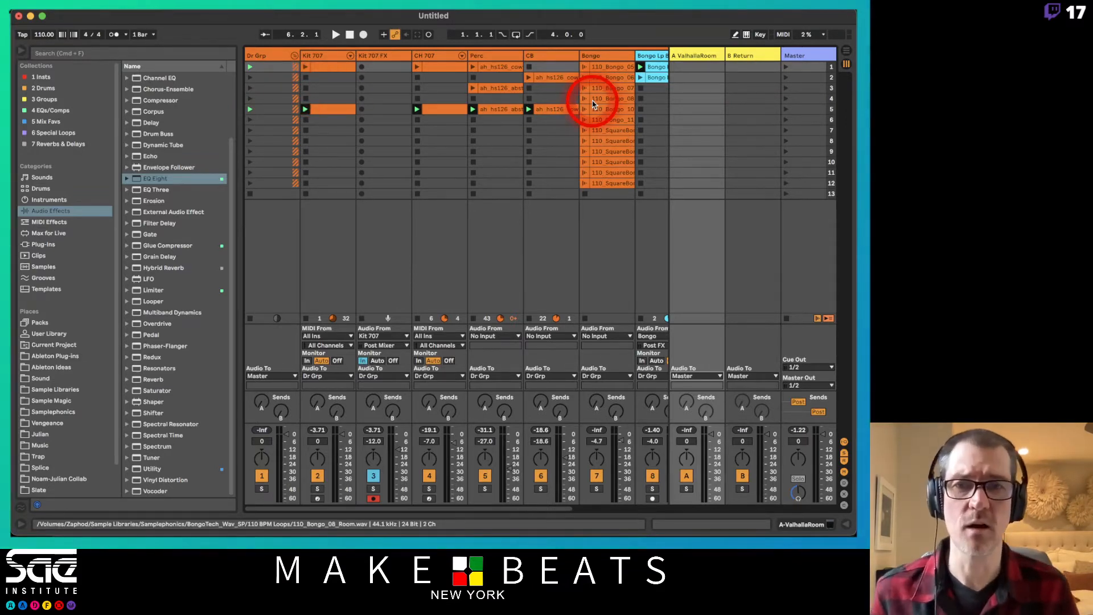
Step: Capture the currently playing clips from all tracks into a new scene directly below scene 13
left_click(335, 56)
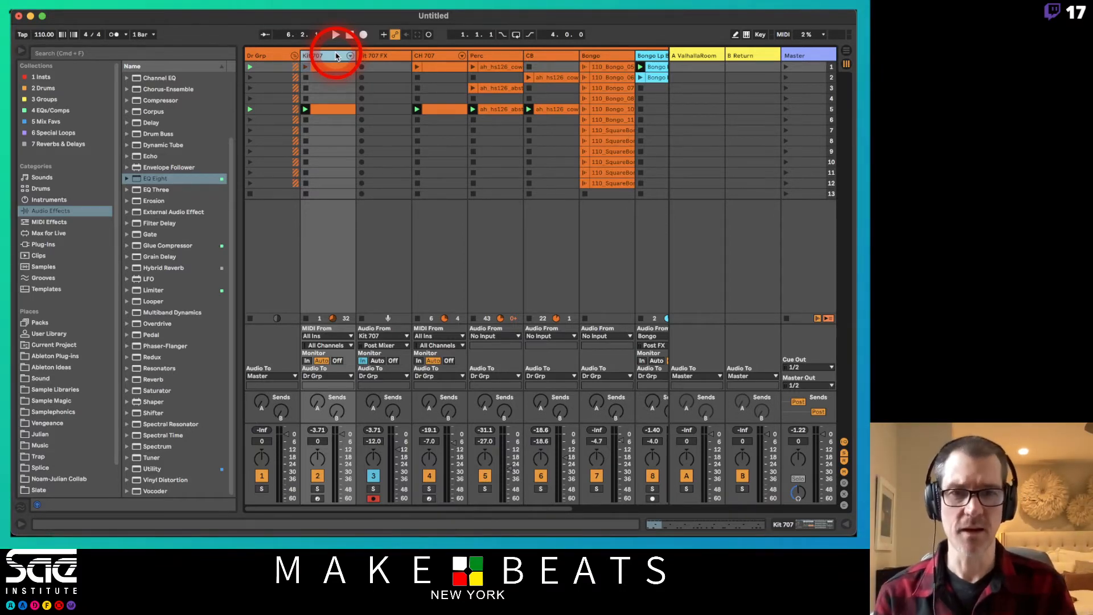
scroll(513, 98, "right", 5)
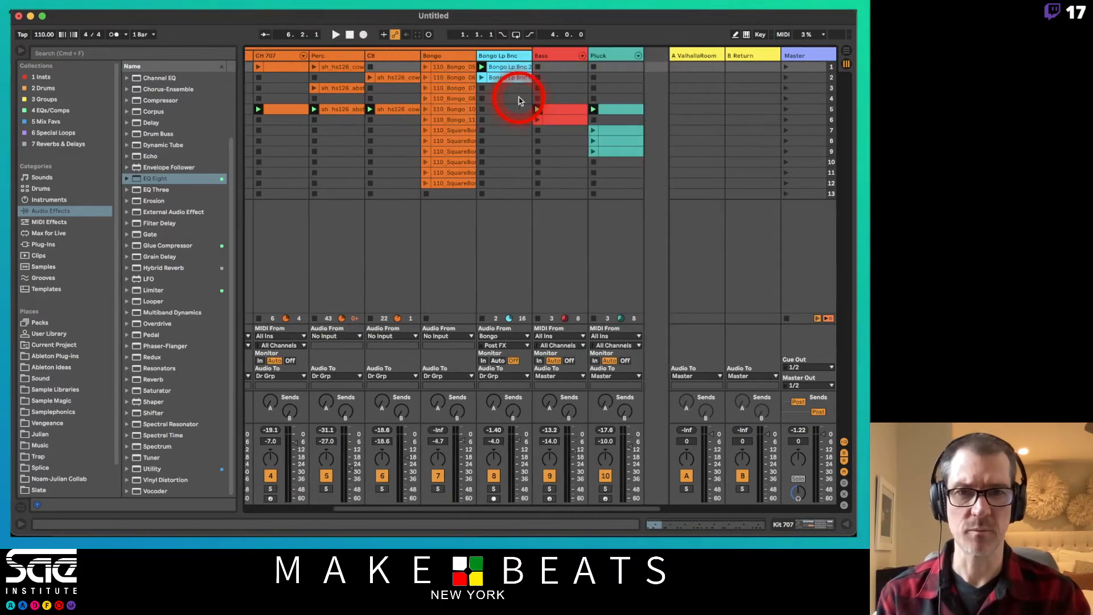
left_click(814, 194)
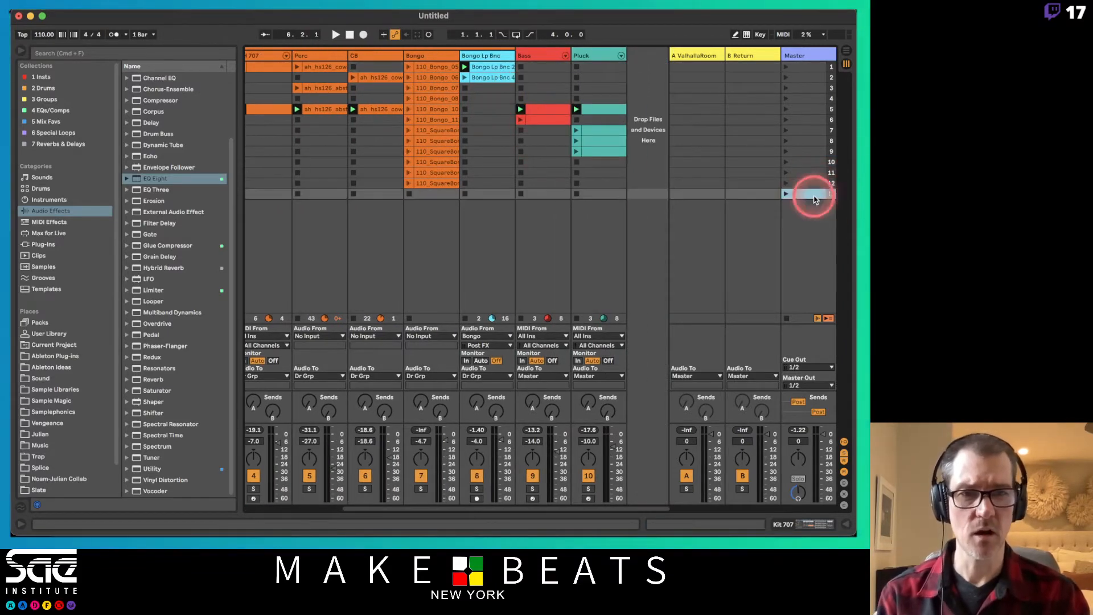
key("super+shift+i")
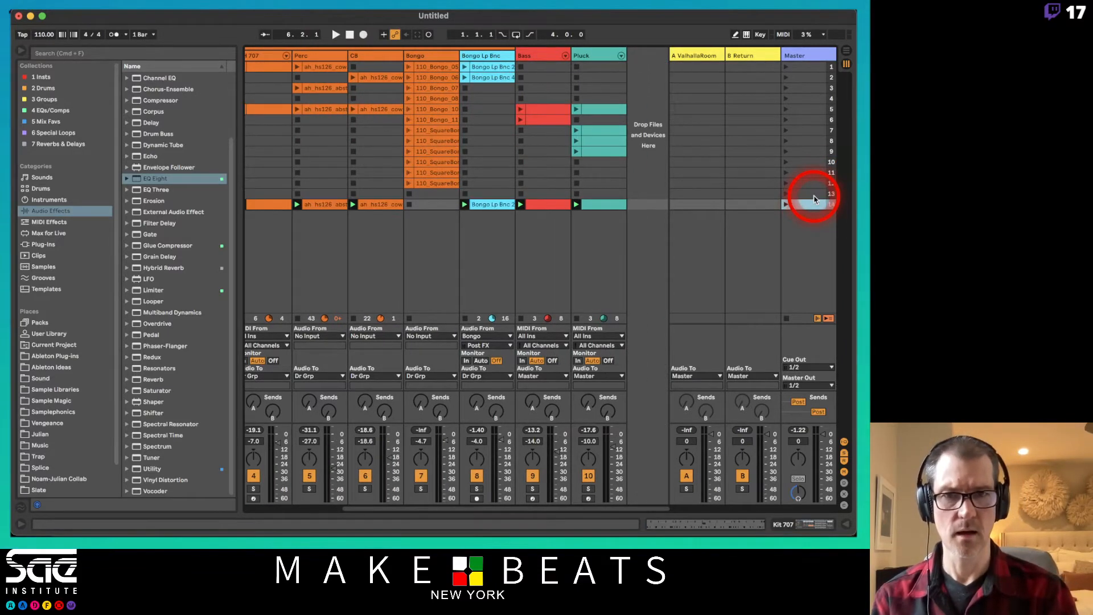
scroll(303, 142, "left", 3)
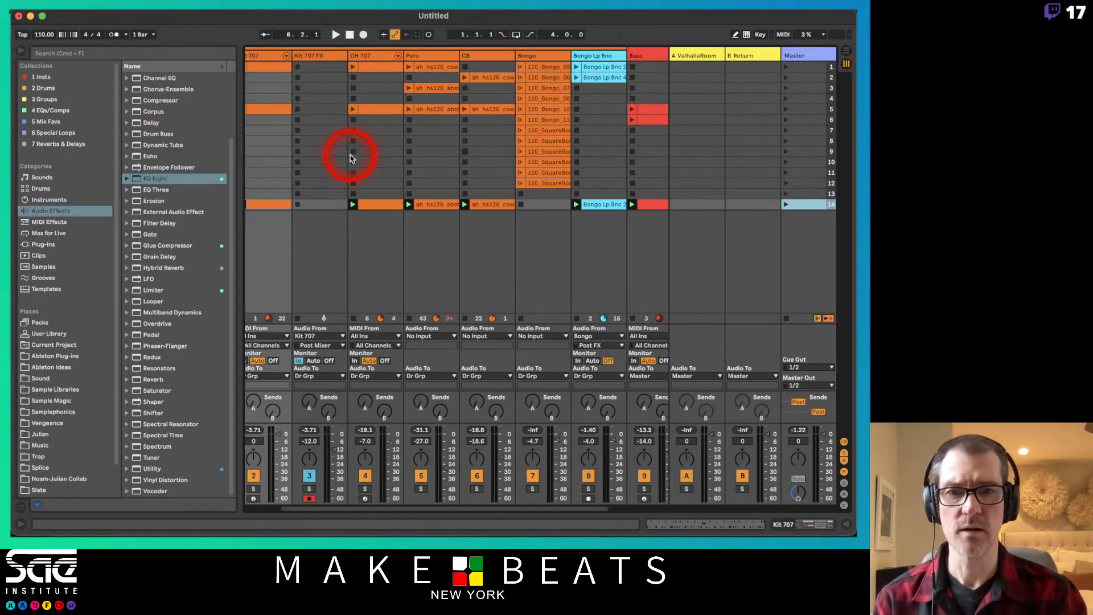
scroll(346, 154, "right", 3)
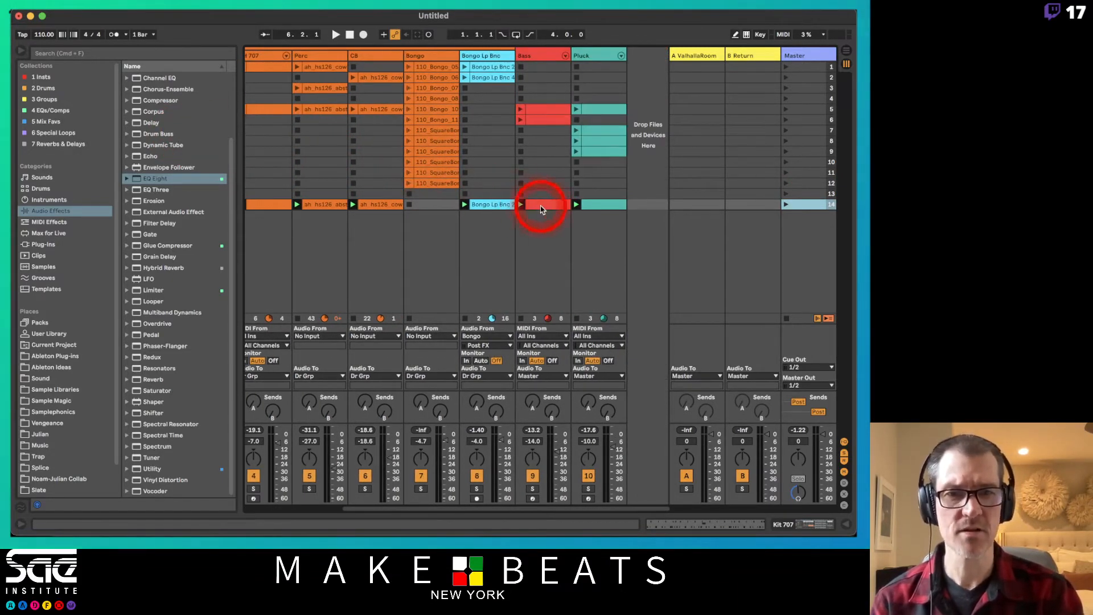
Step: Stop the Pluck and Bass clips, capture the remaining drum clips as a new scene named DRUMS, and name scene 14 ALL
left_click(577, 194)
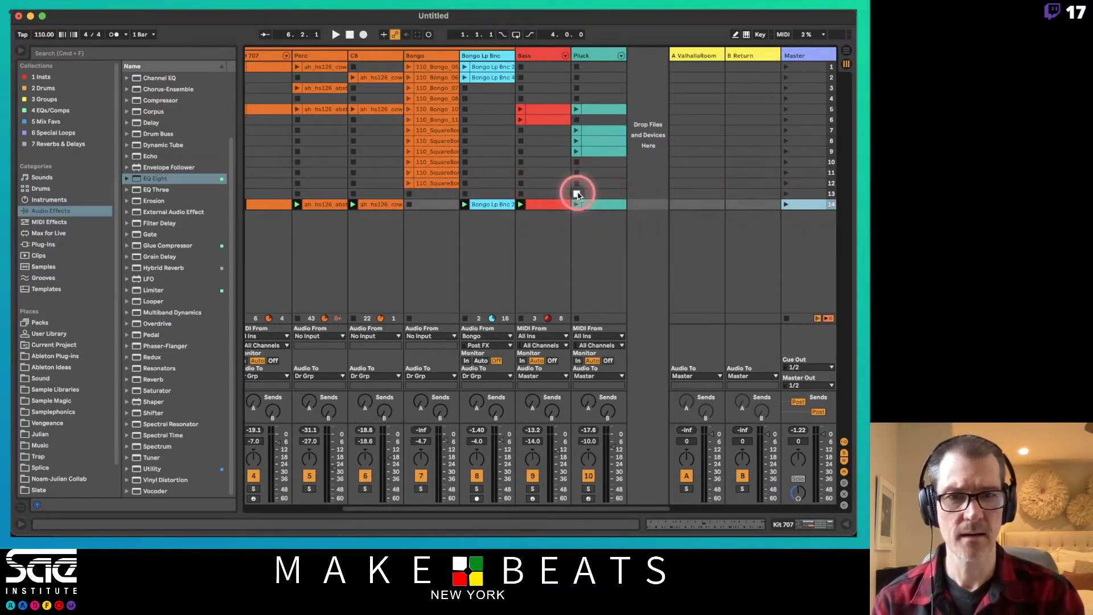
left_click(521, 193)
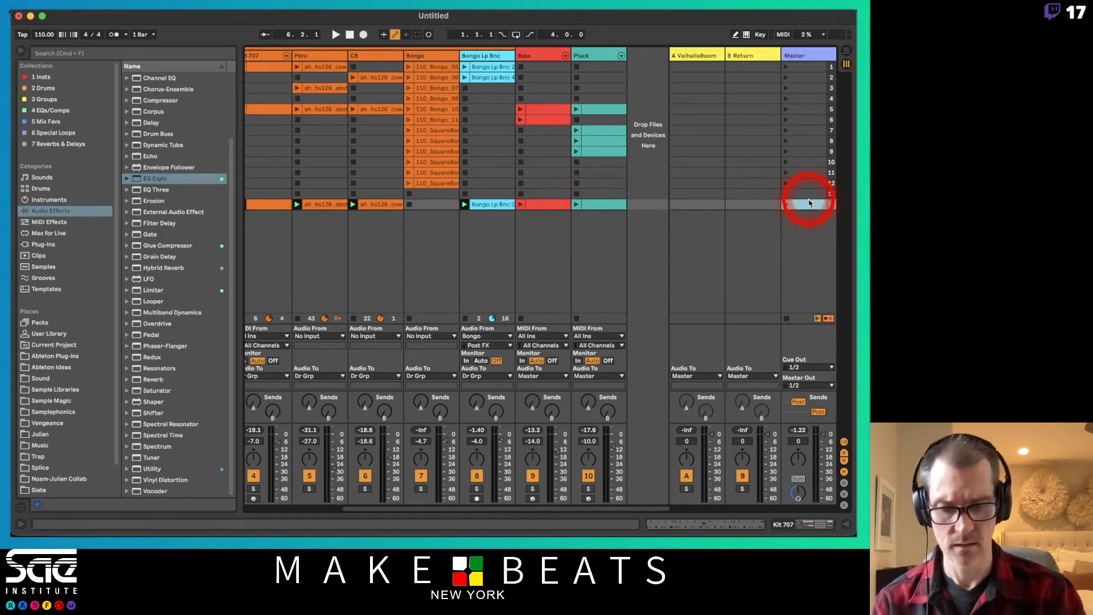
key("super+shift+i")
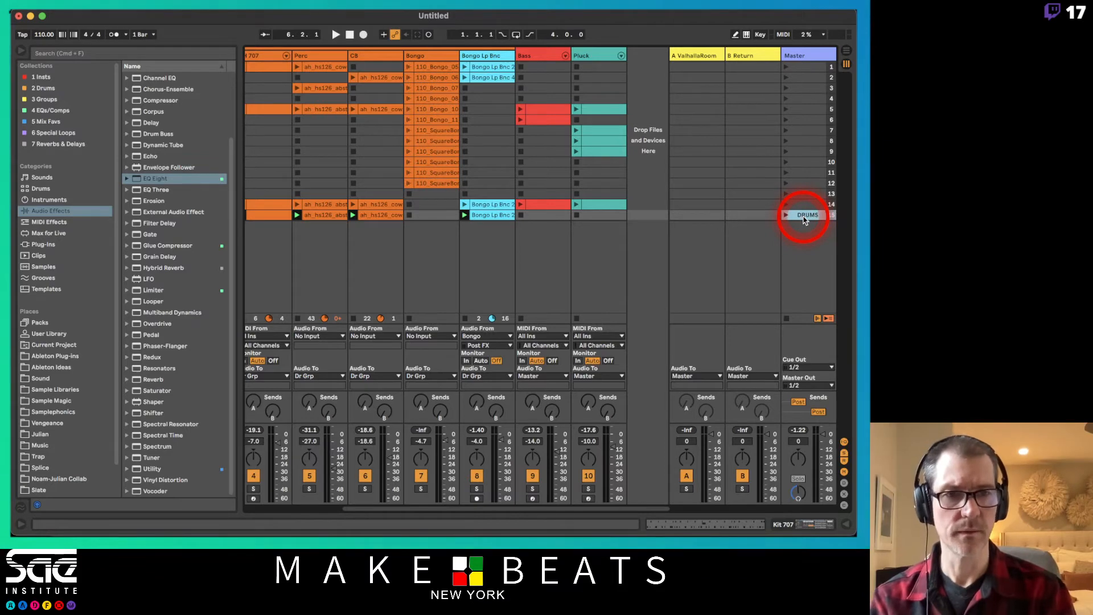
left_click(803, 205)
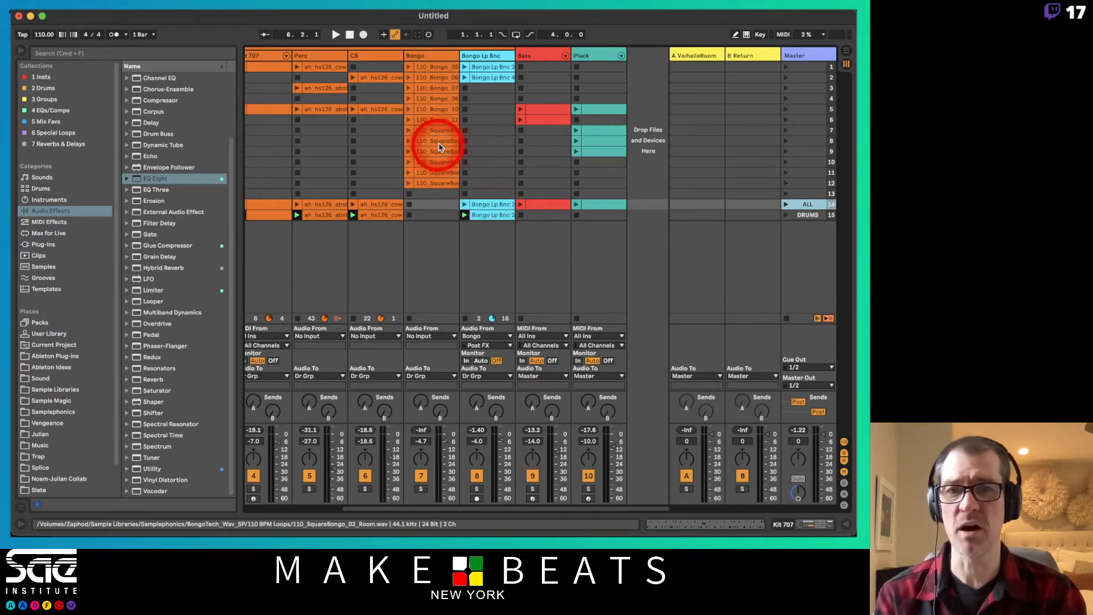
Step: Recolor the Bongo Lp Bnc track orange like the other drum tracks and assign the track color to its clips
right_click(493, 56)
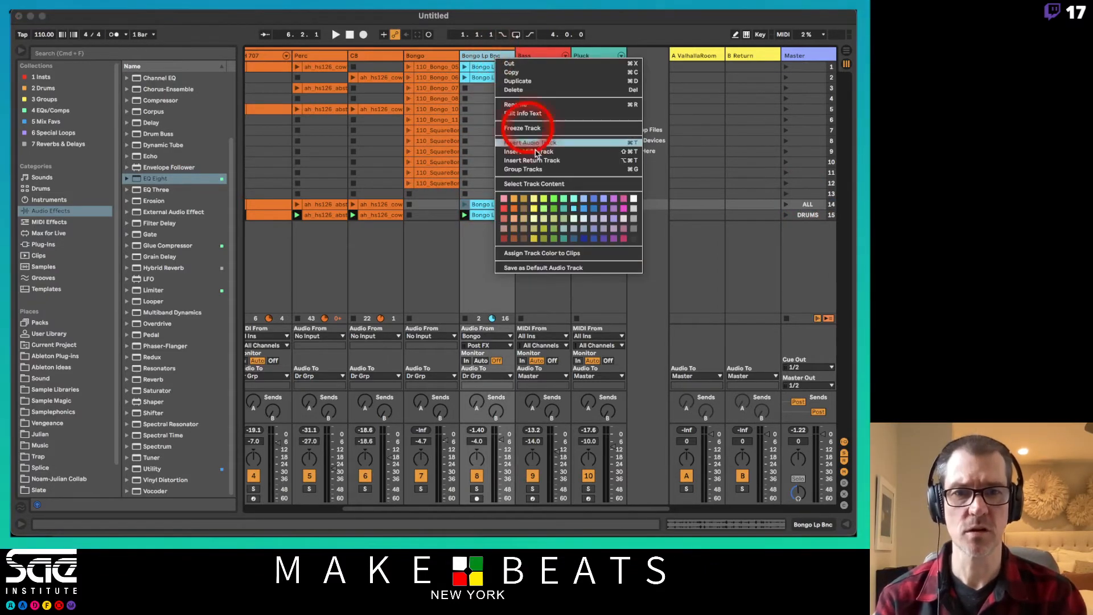
left_click(504, 206)
right_click(473, 57)
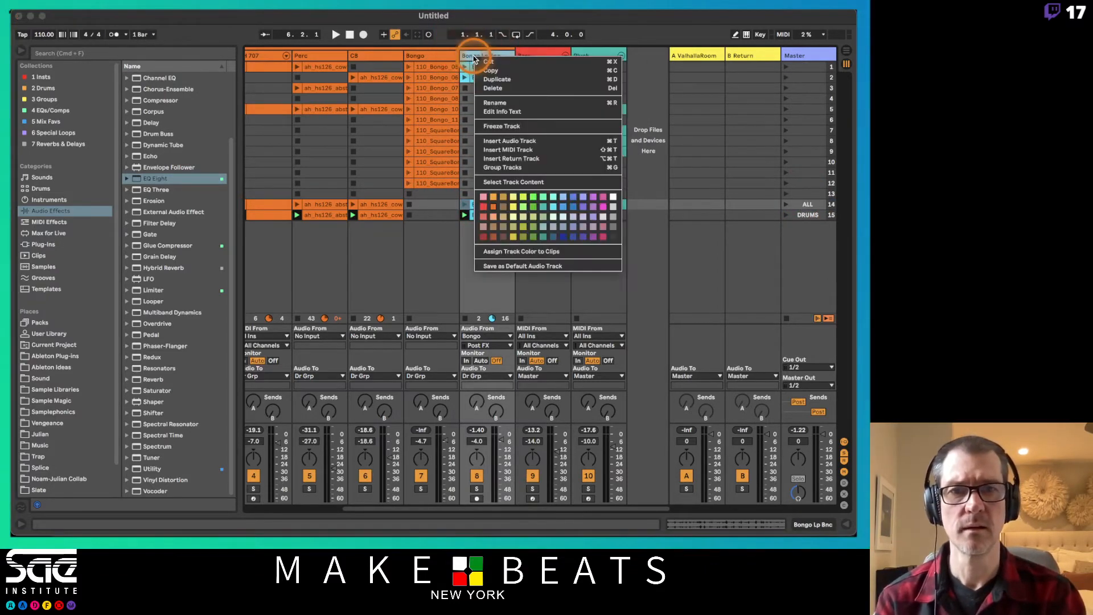
left_click(572, 250)
scroll(496, 178, "left", 3)
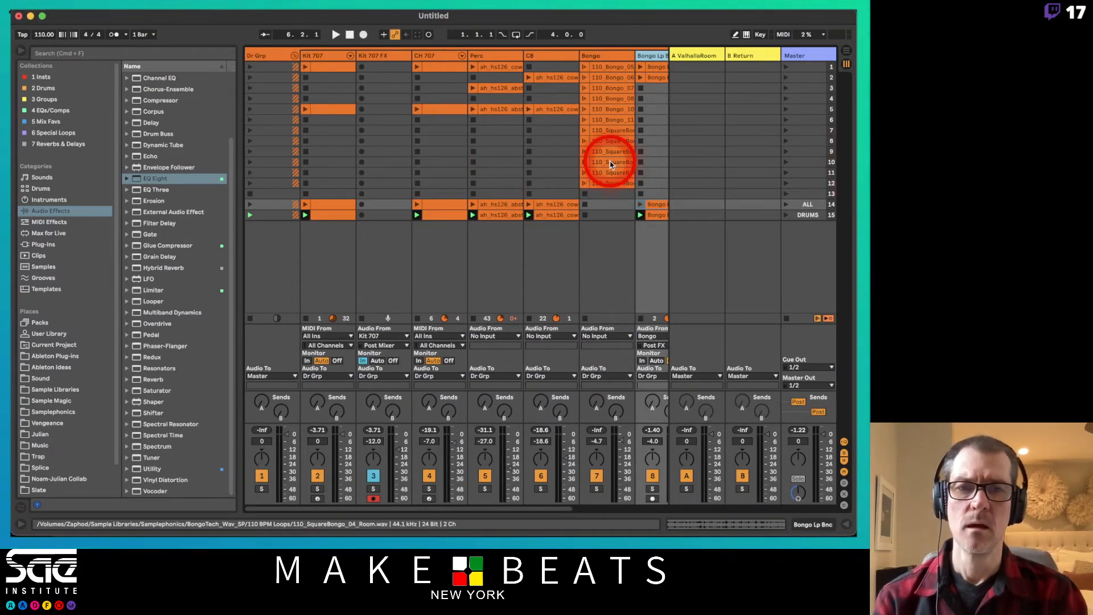
Step: Launch the DRUMS scene briefly to hear the captured drum clips on their own
left_click(787, 215)
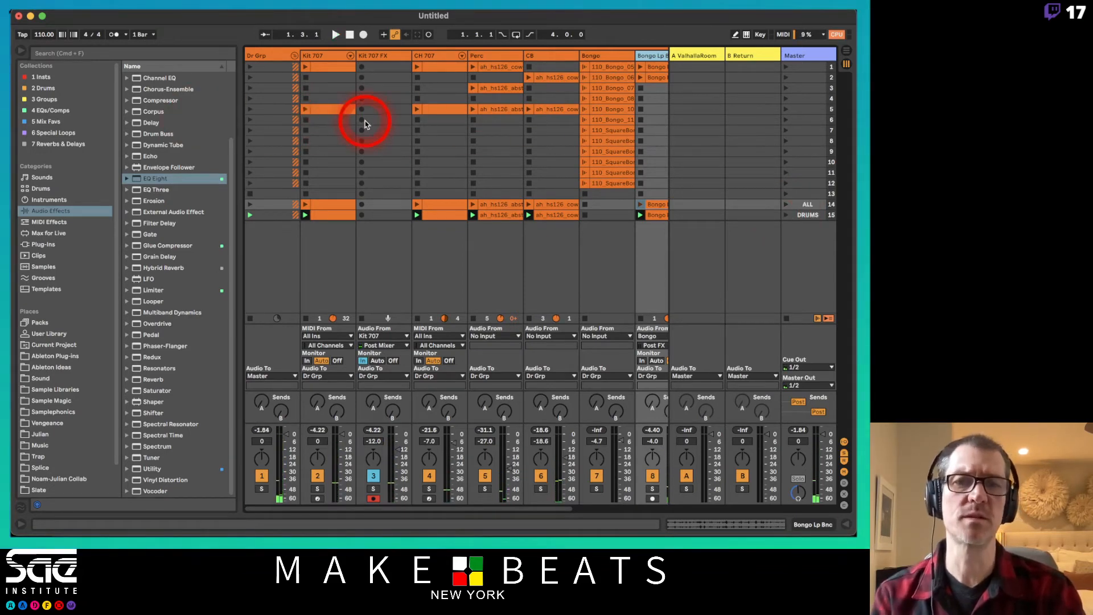
scroll(365, 124, "right", 5)
scroll(364, 124, "left", 5)
left_click(326, 108)
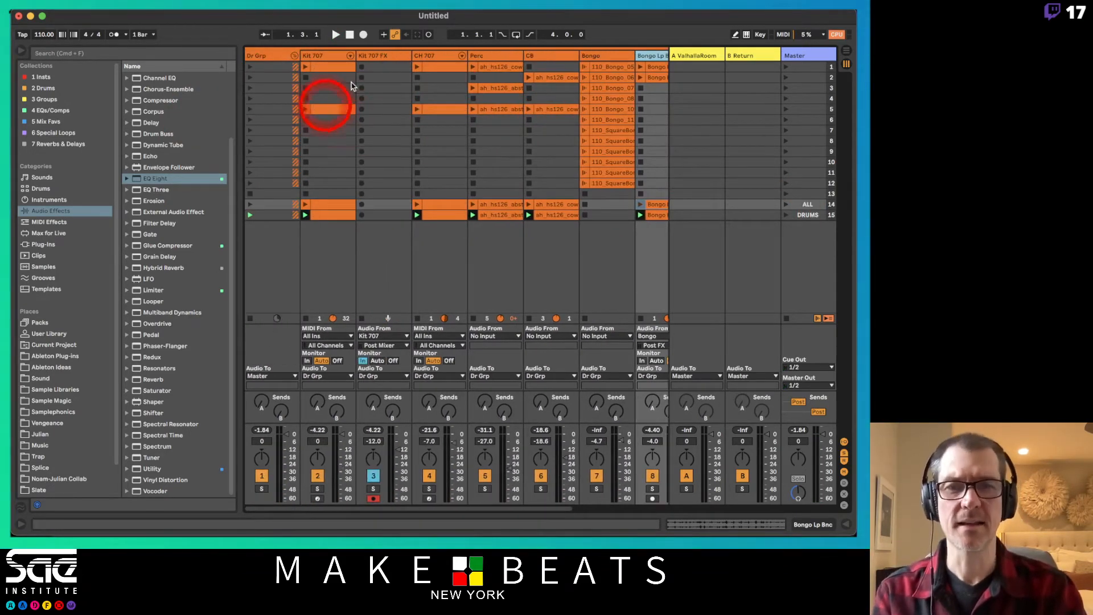
Step: Set the Kit 707 send A to A ValhallaRoom to about -20.6 dB while the drums play
left_click(709, 55)
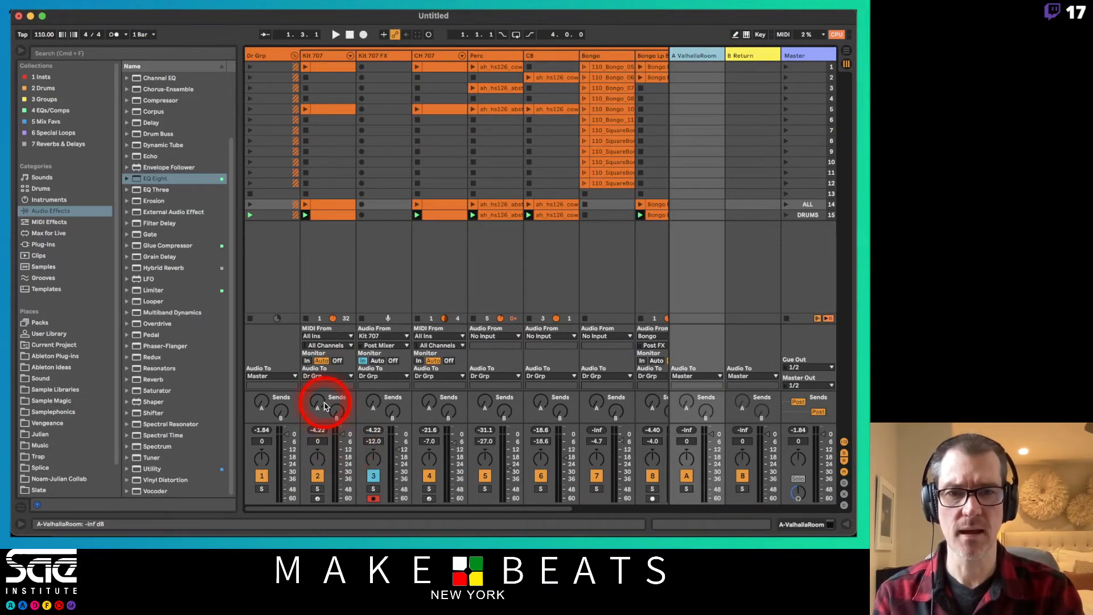
key("space")
left_click_drag(324, 405, 323, 402)
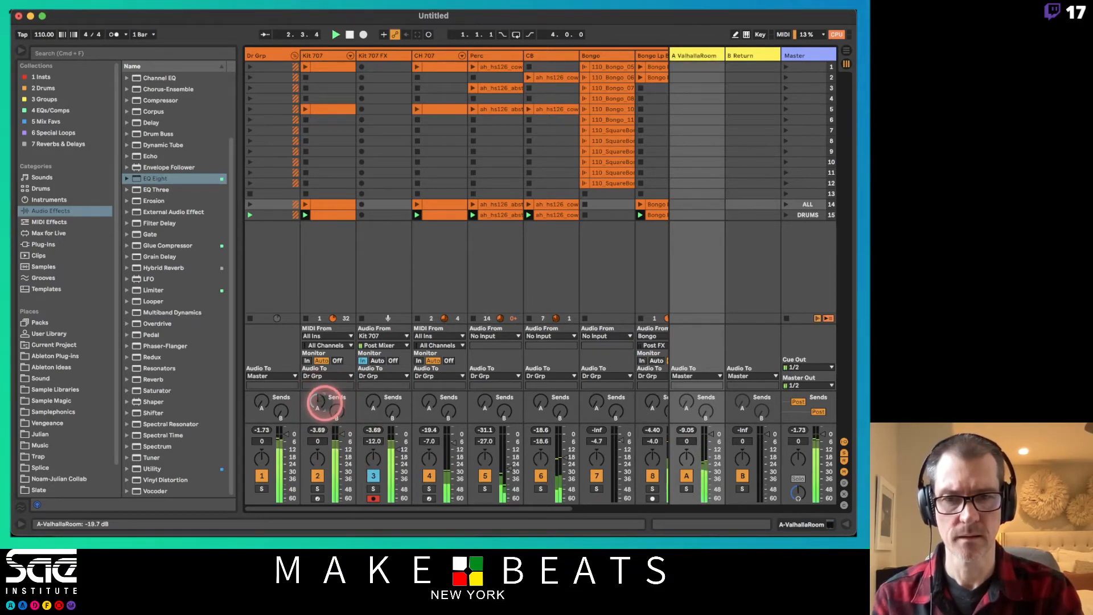
left_click_drag(325, 401, 326, 405)
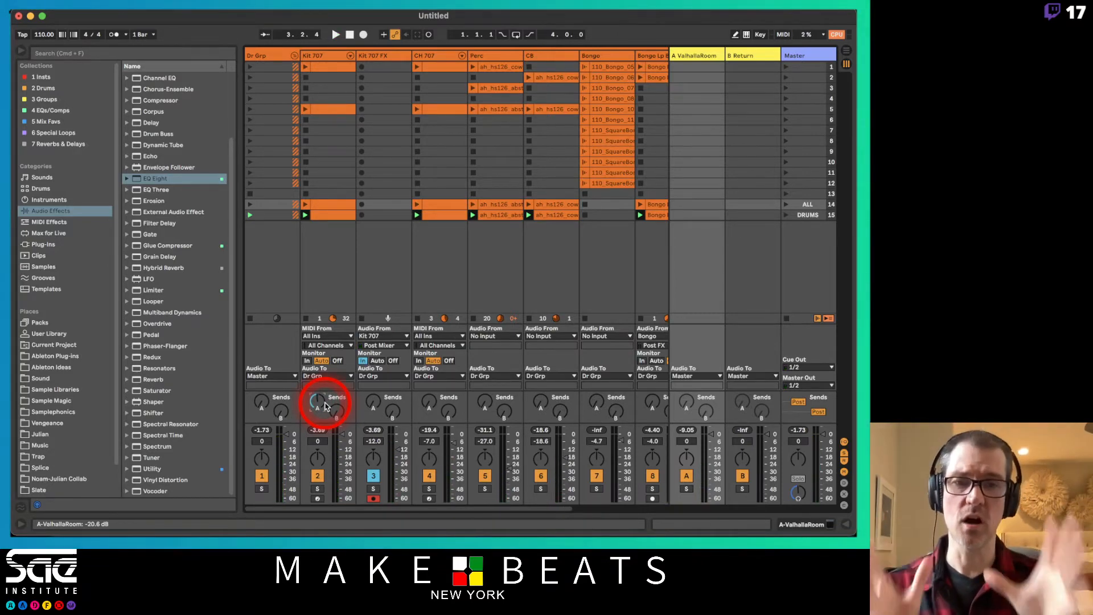
Step: Raise send A to A ValhallaRoom on the CH 707, Perc, CB and Bongo Lp Bnc tracks during playback
left_click(427, 452)
left_click(430, 401)
key("space")
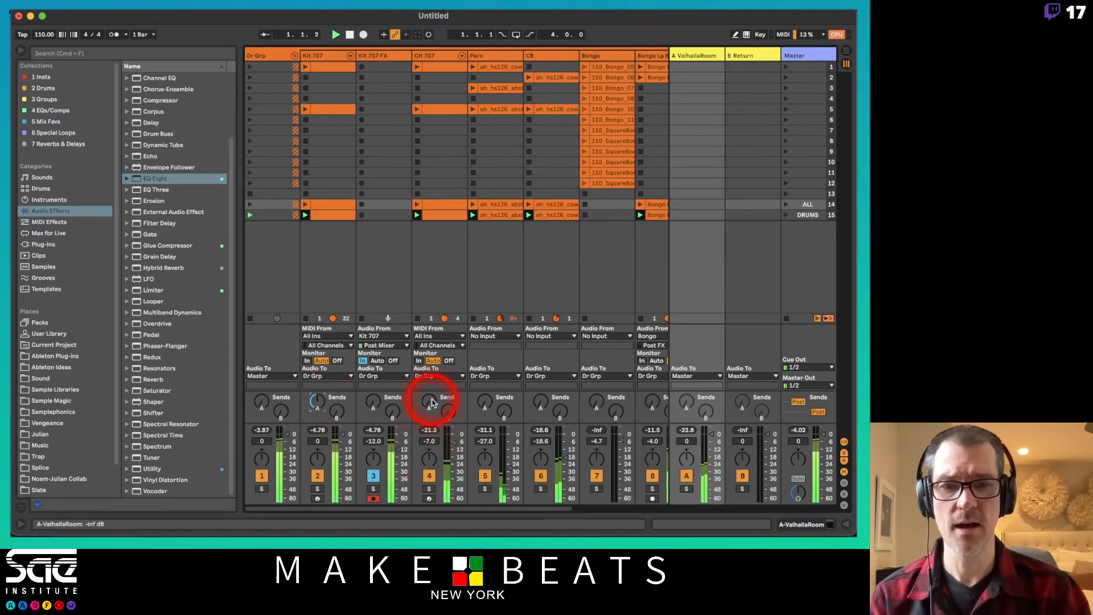
left_click(483, 401)
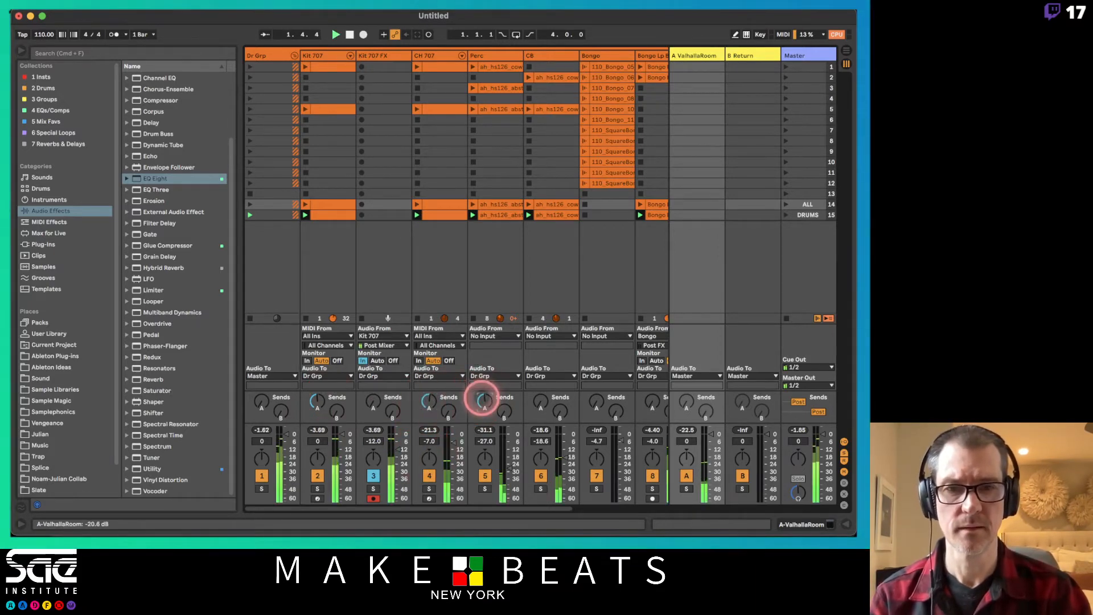
left_click(539, 401)
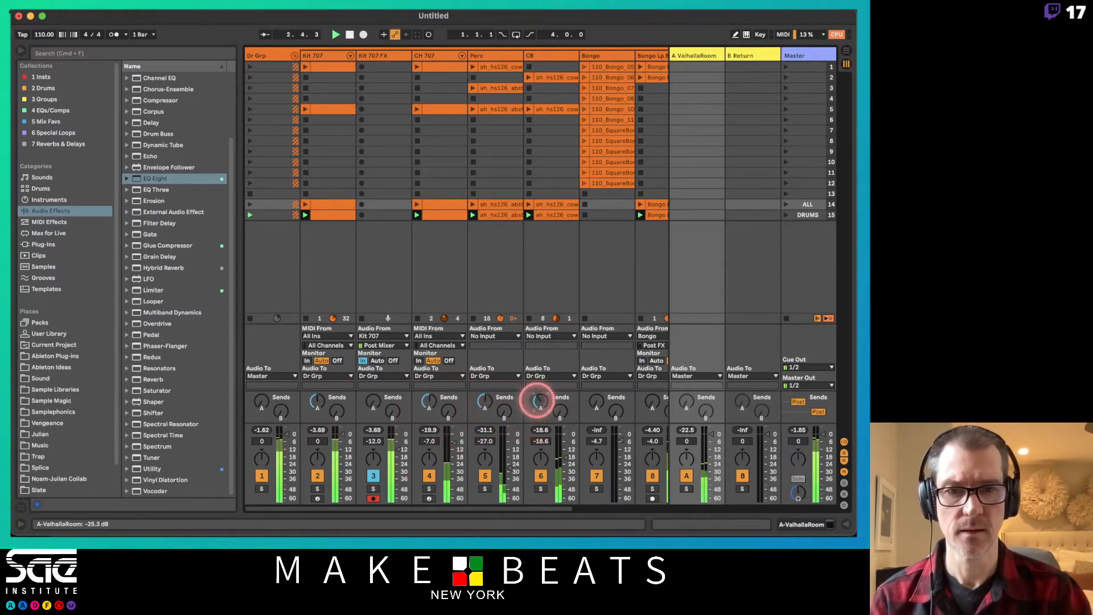
scroll(539, 401, "right", 2)
left_click(594, 402)
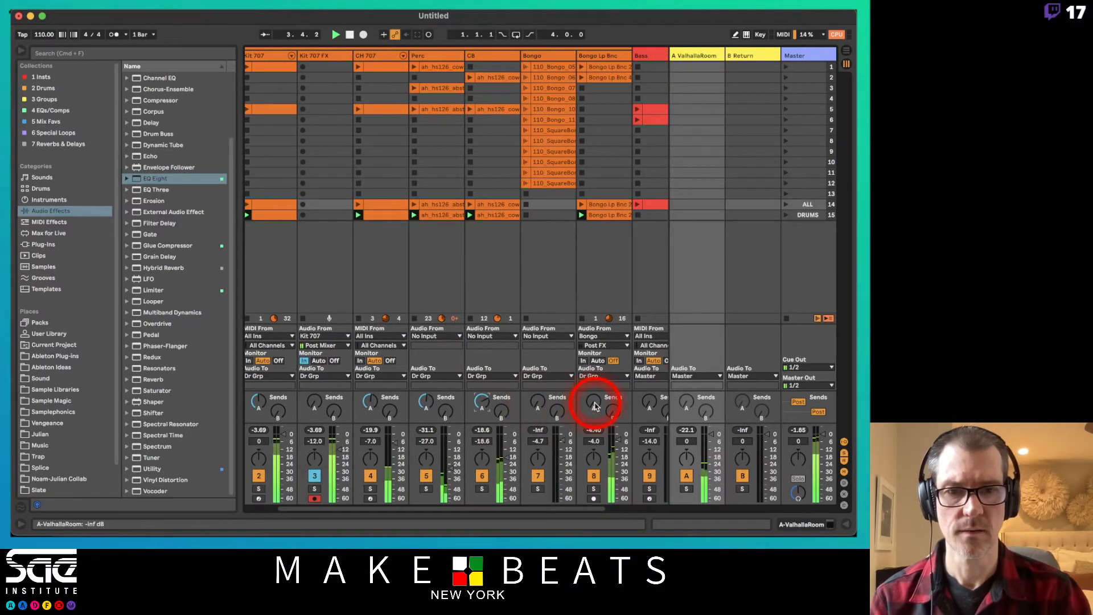
Step: Move the Bongo Lp Bnc track ahead of the Bongo track, between CB and Bongo, and adjust its send A
left_click(590, 55)
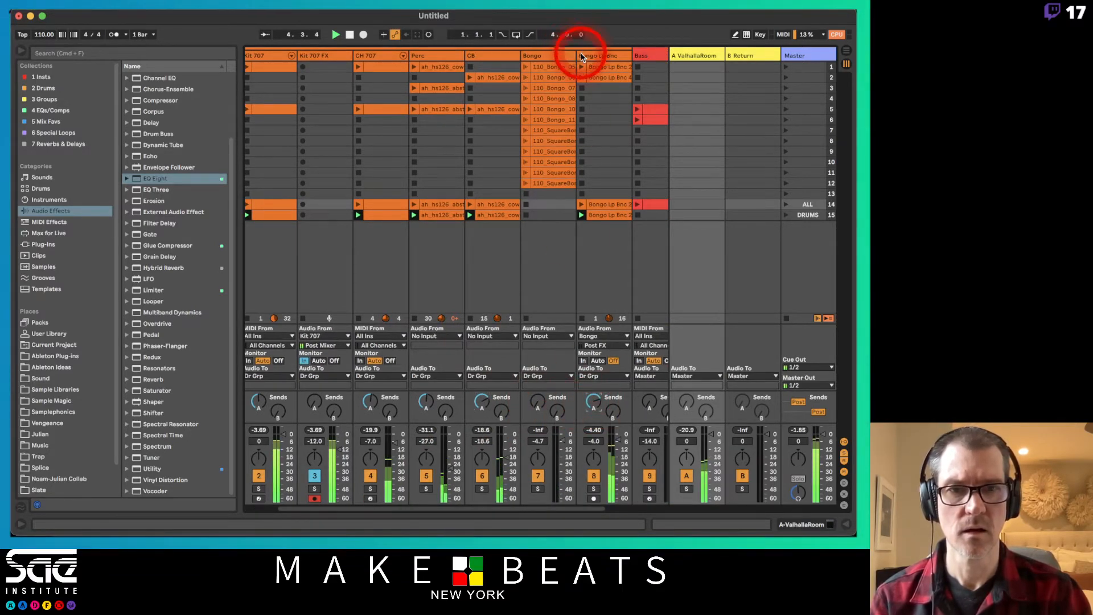
left_click_drag(592, 62, 537, 57)
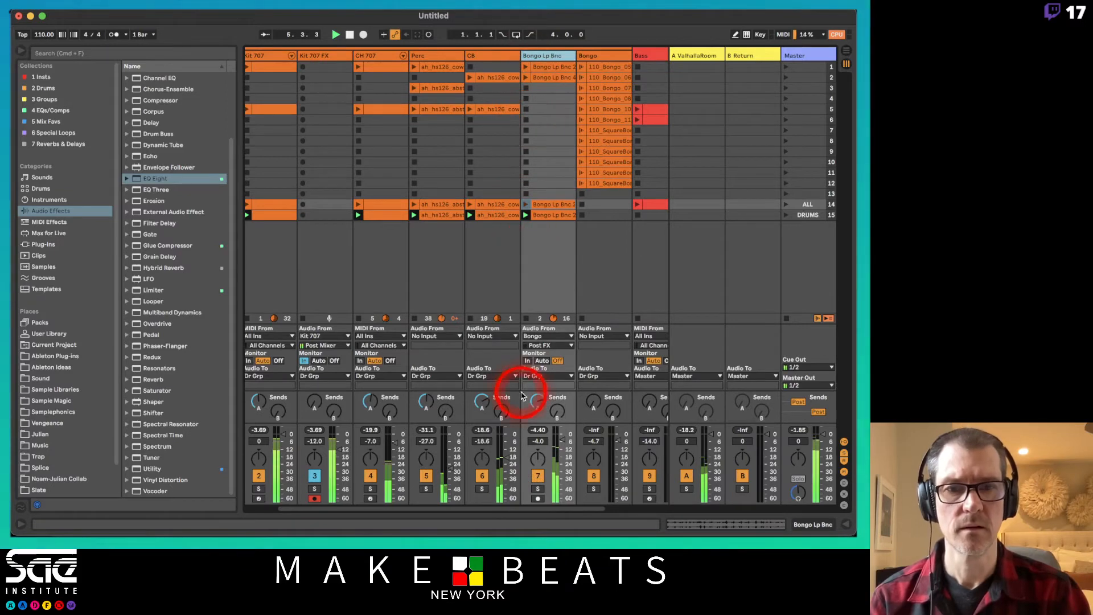
left_click(537, 404)
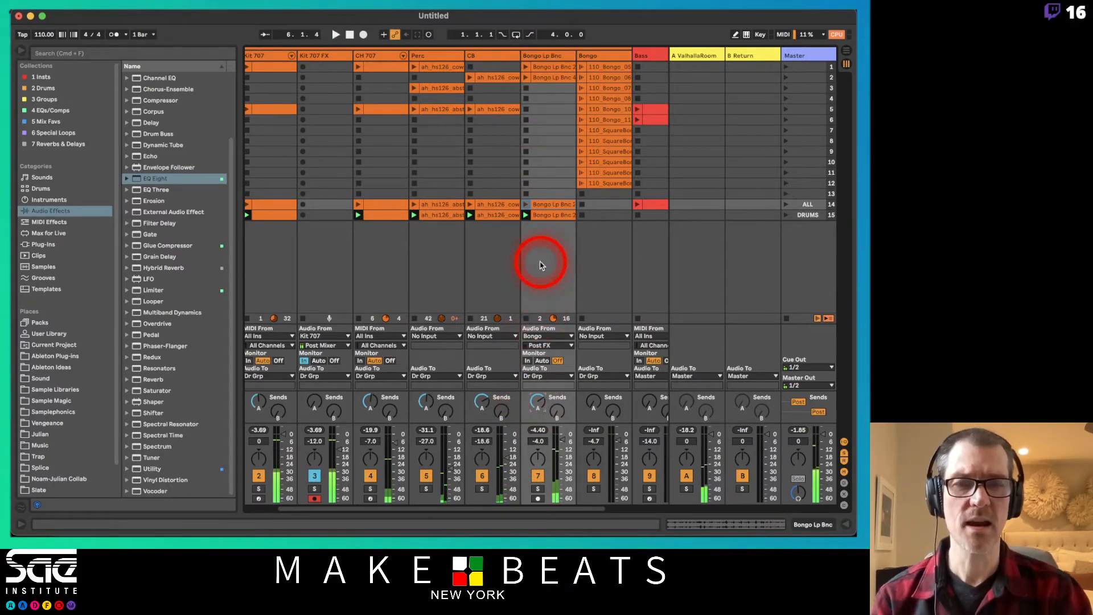
Step: Hide the browser to fit all tracks in the Session view and restart playback of the drums
scroll(541, 263, "left", 2)
key("super+alt+b")
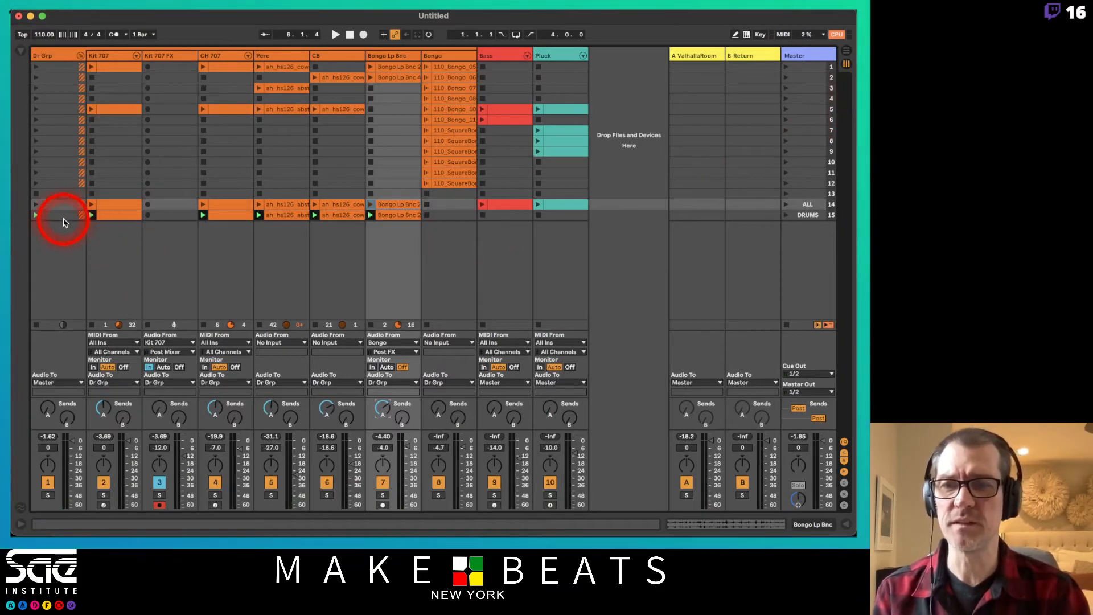
key("space")
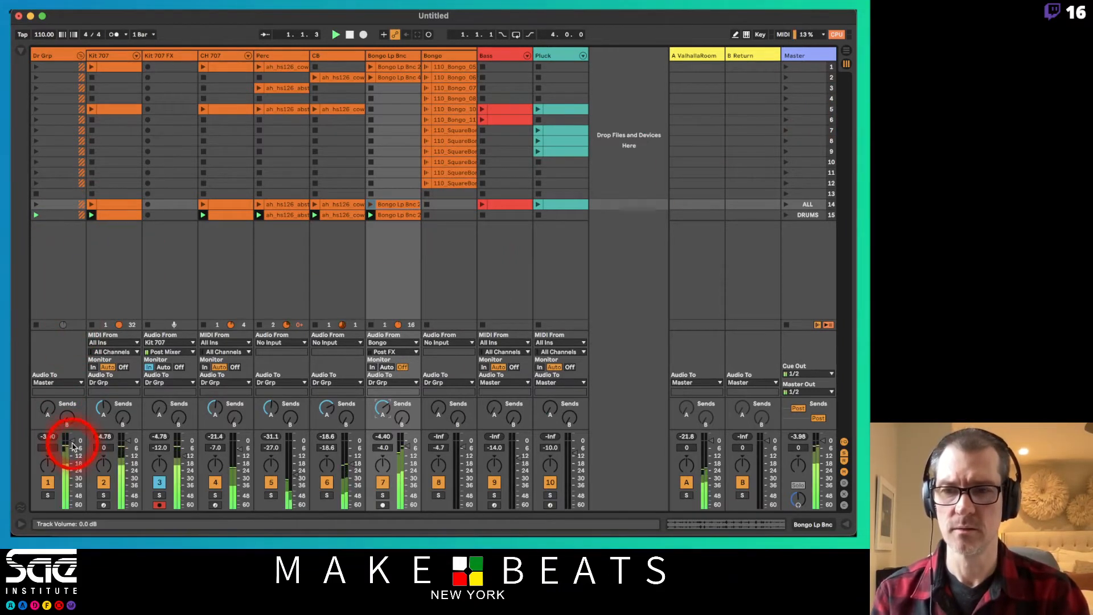
Step: Try pulling down the Dr Grp volume during playback to compare the dry drums with their reverb, and reset it to 0 dB
left_click_drag(73, 441, 73, 465)
double_click(73, 465)
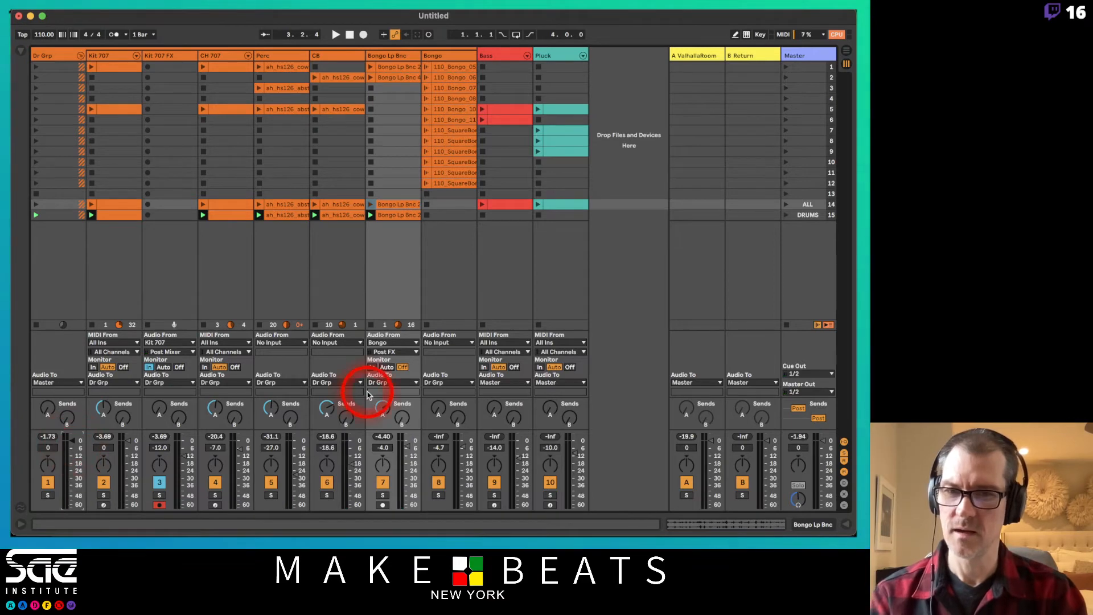
key("space")
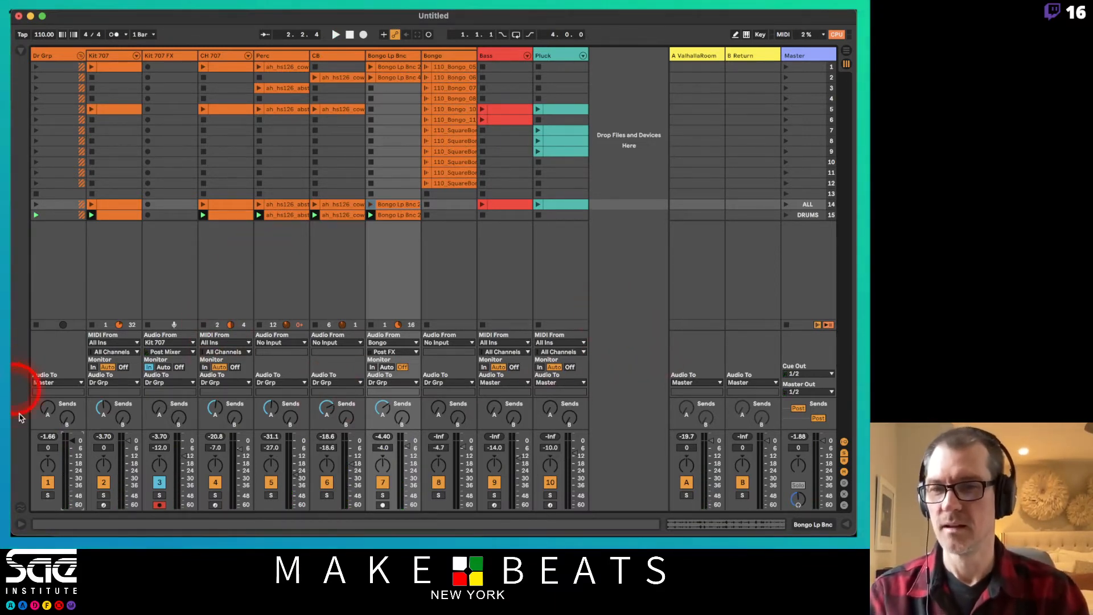
key("space")
mouse_move(67, 448)
left_mouse_down()
mouse_move(68, 491)
mouse_move(66, 440)
mouse_move(69, 449)
left_mouse_up()
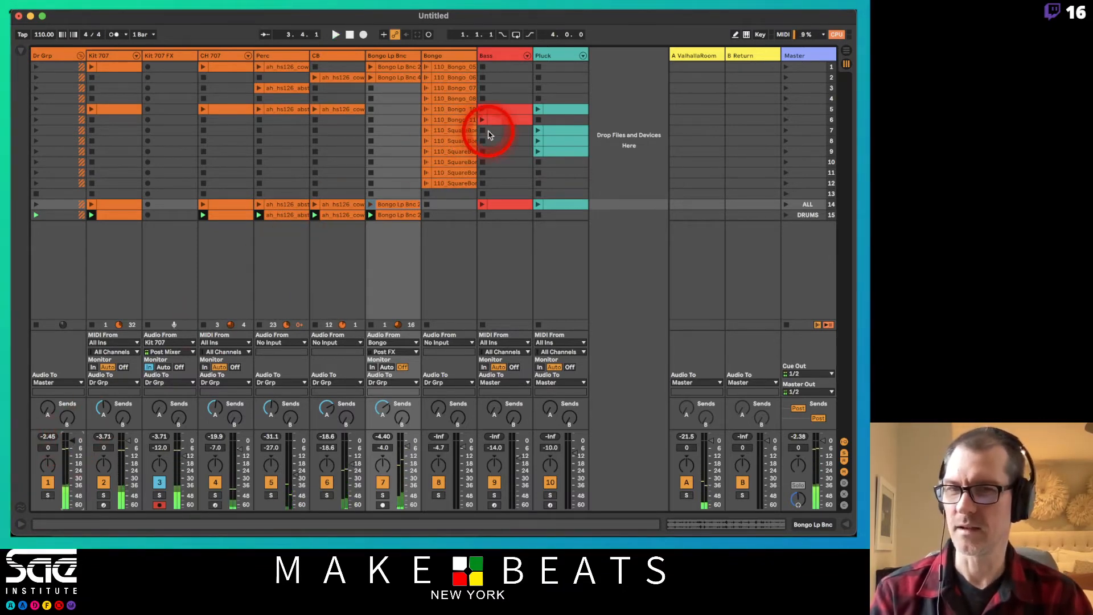
Step: Load the Drum Group Ableton preset from the Groups collection onto the Dr Grp track
left_click(686, 60)
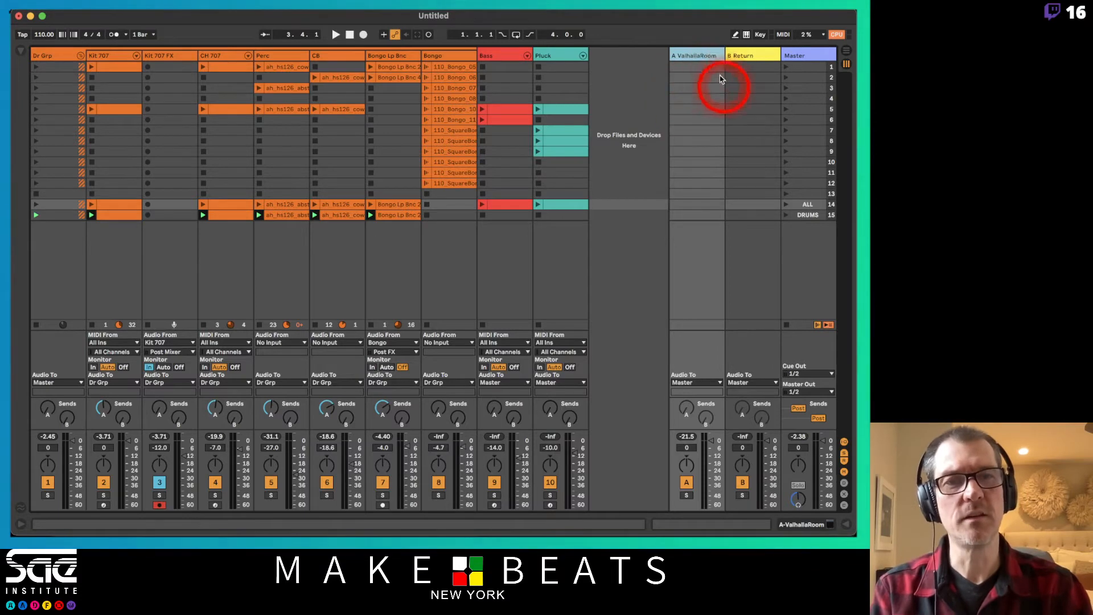
left_click(27, 54)
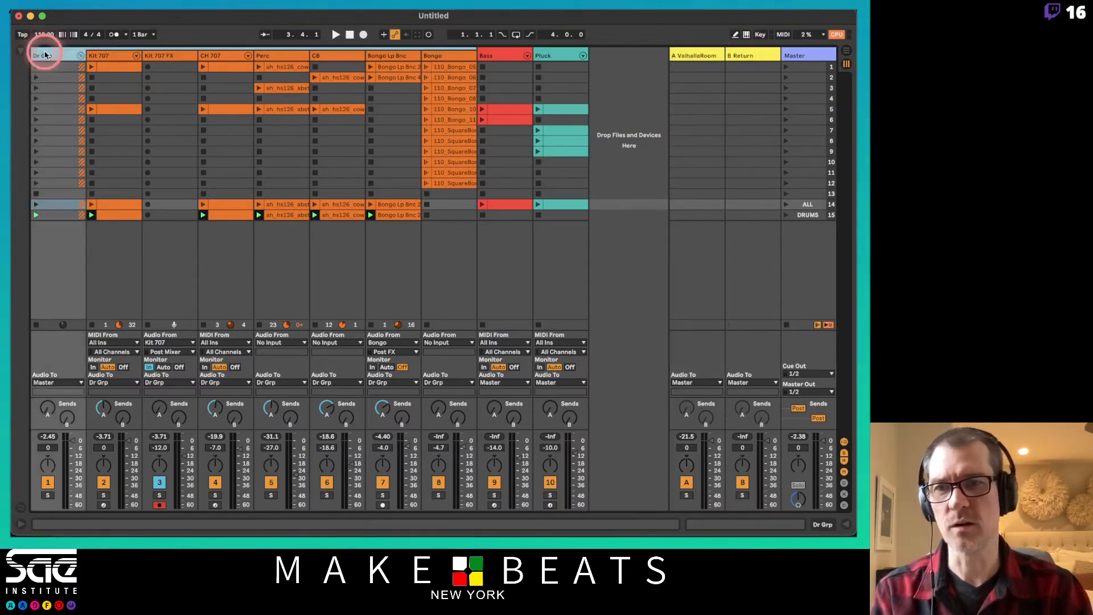
left_click(23, 52)
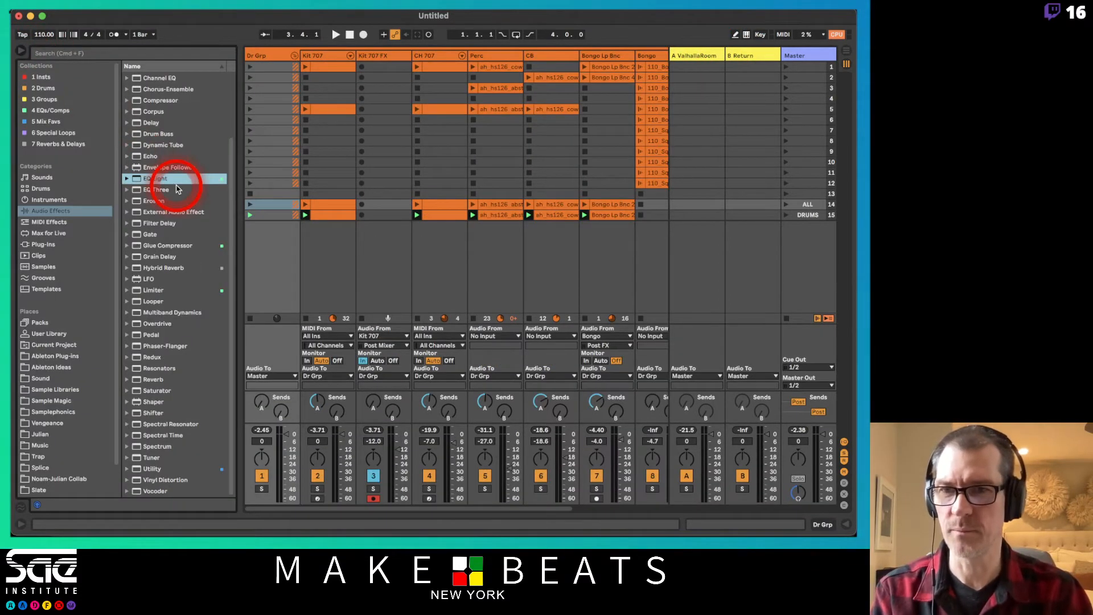
left_click(51, 98)
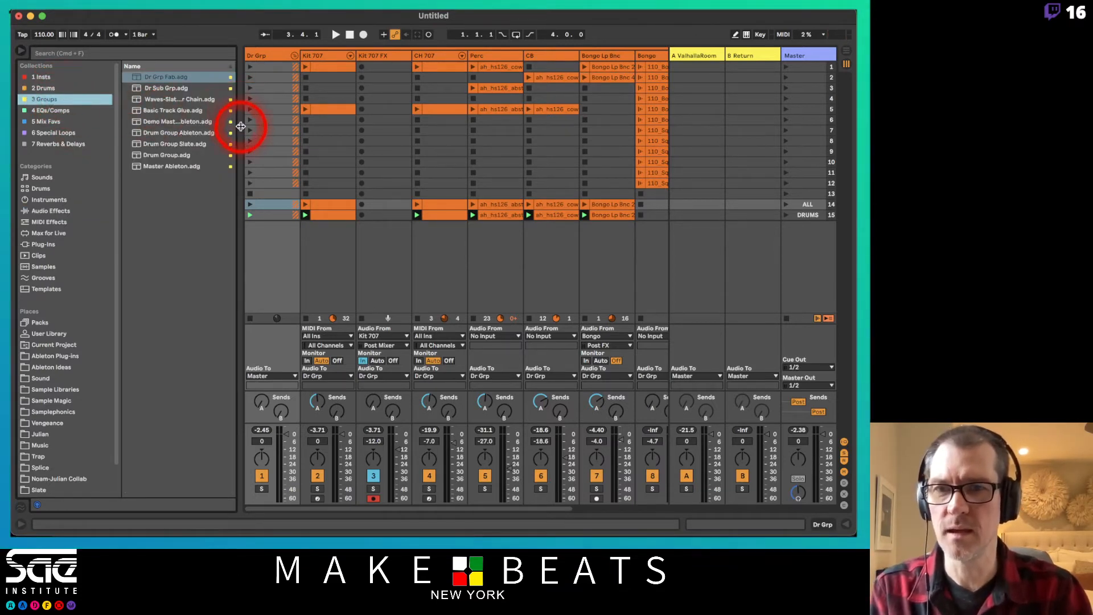
left_click_drag(242, 126, 270, 118)
left_click_drag(162, 133, 311, 52)
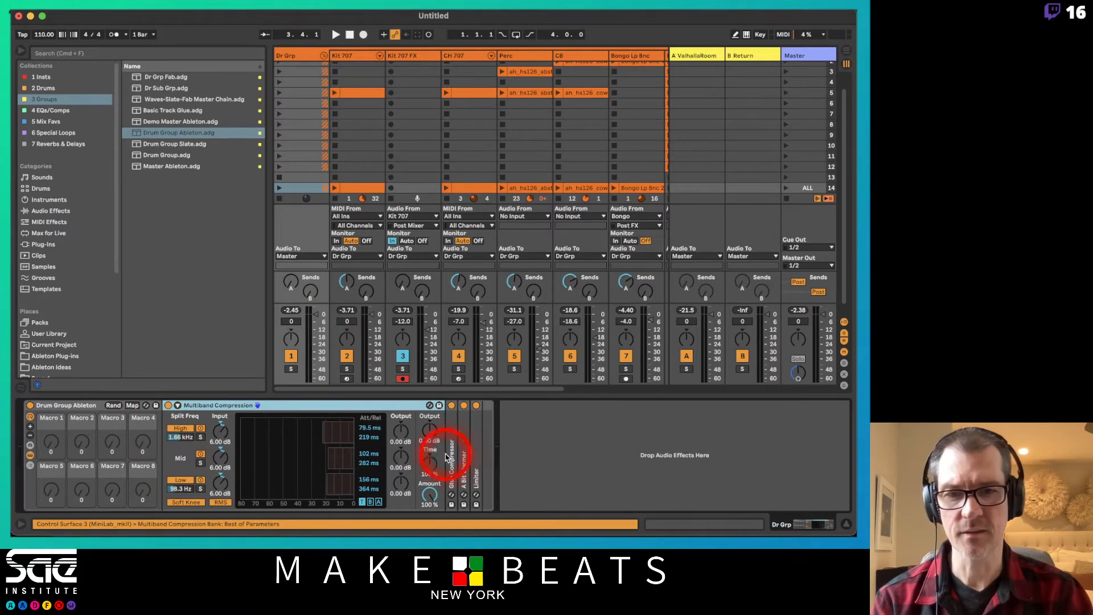
Step: Unfold the Glue Compressor, A Bit Warmer and Limiter devices in the drum group rack
left_click(450, 463)
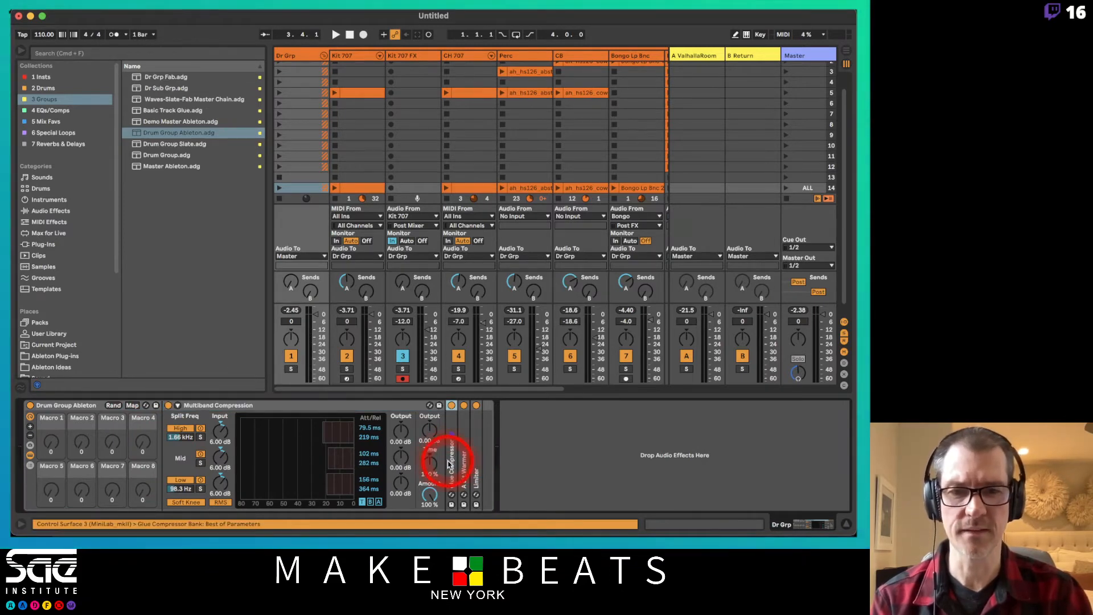
double_click(451, 468)
double_click(615, 458)
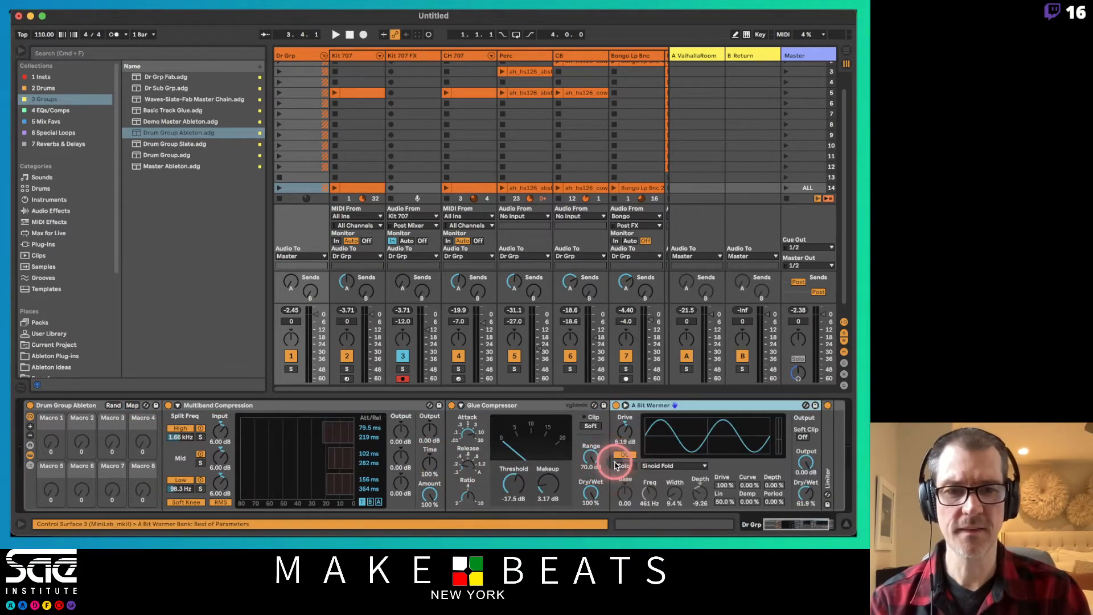
scroll(749, 450, "right", 2)
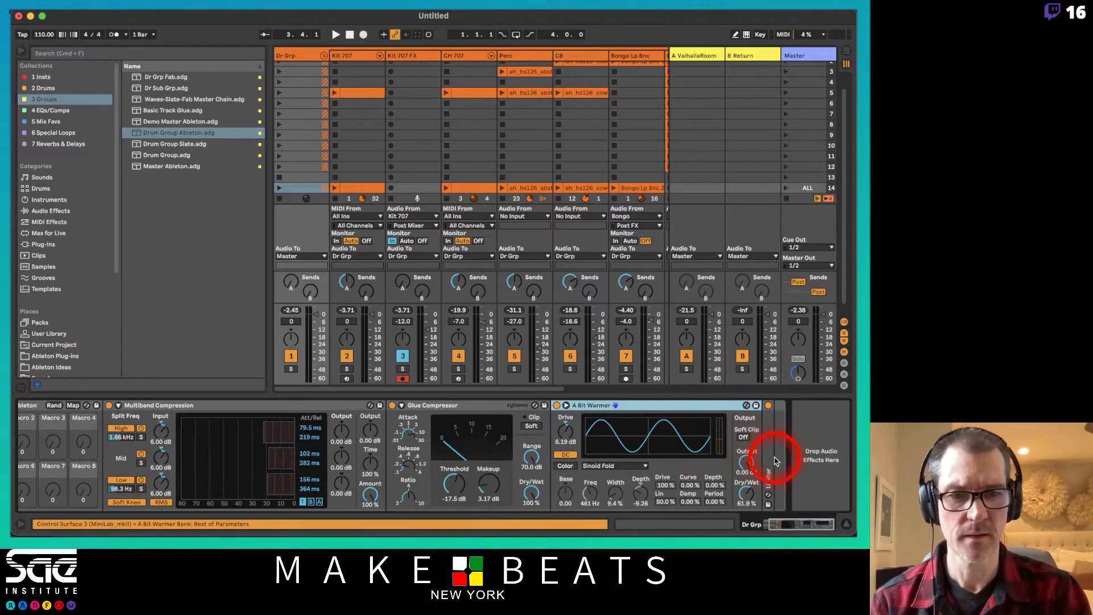
left_click(767, 465)
double_click(767, 465)
Step: Play the drums and set the Dr Grp volume to -7 dB and the Glue Compressor threshold to -10.2 dB
key("space")
left_click_drag(321, 323, 315, 329)
left_click(433, 415)
left_click_drag(454, 482, 451, 476)
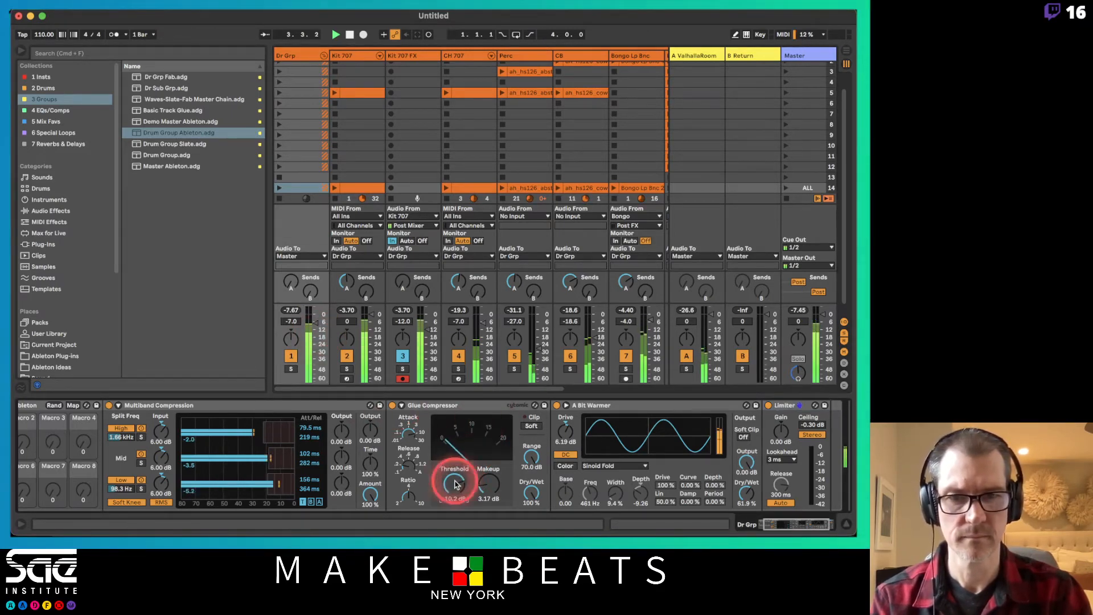
Step: Lower the Kit 707 FX volume to -18.6 dB and the Dr Grp volume to -11 dB during playback
left_click_drag(419, 330, 427, 336)
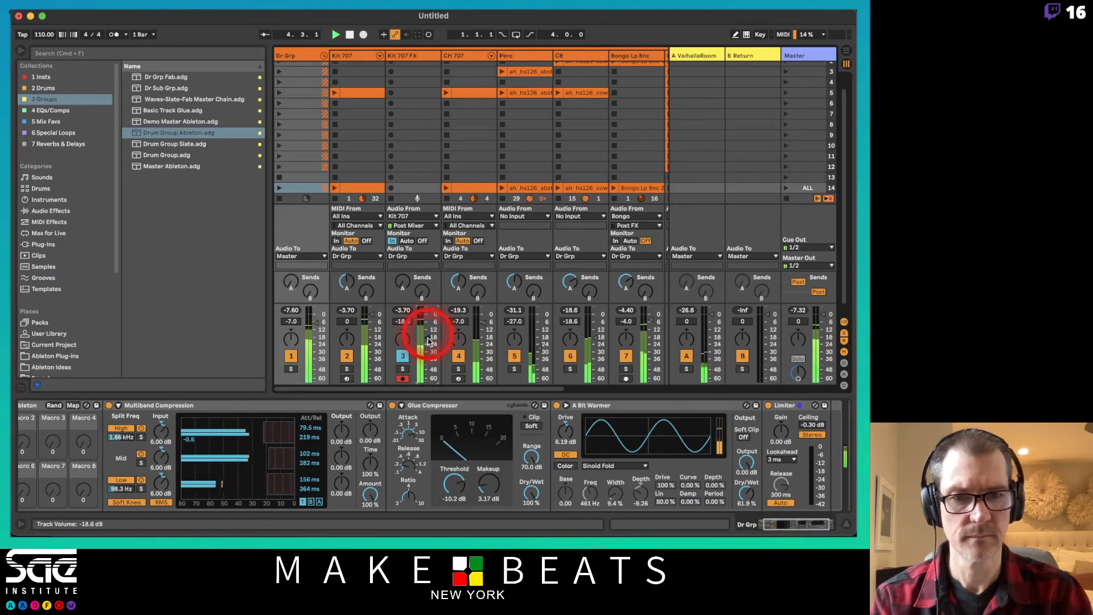
scroll(651, 476, "right", 3)
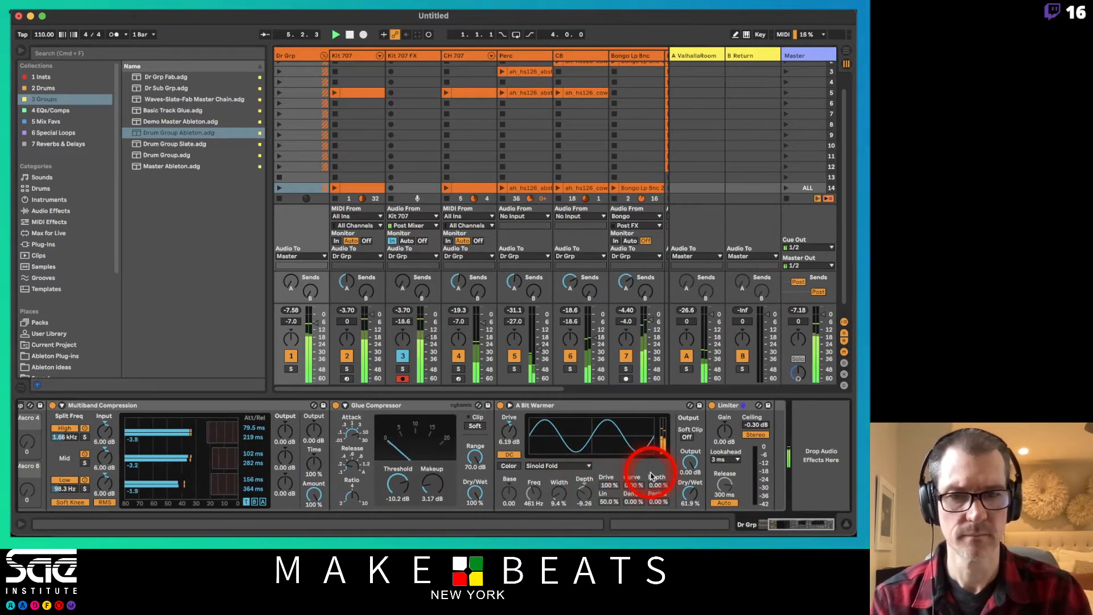
left_click_drag(233, 484, 234, 483)
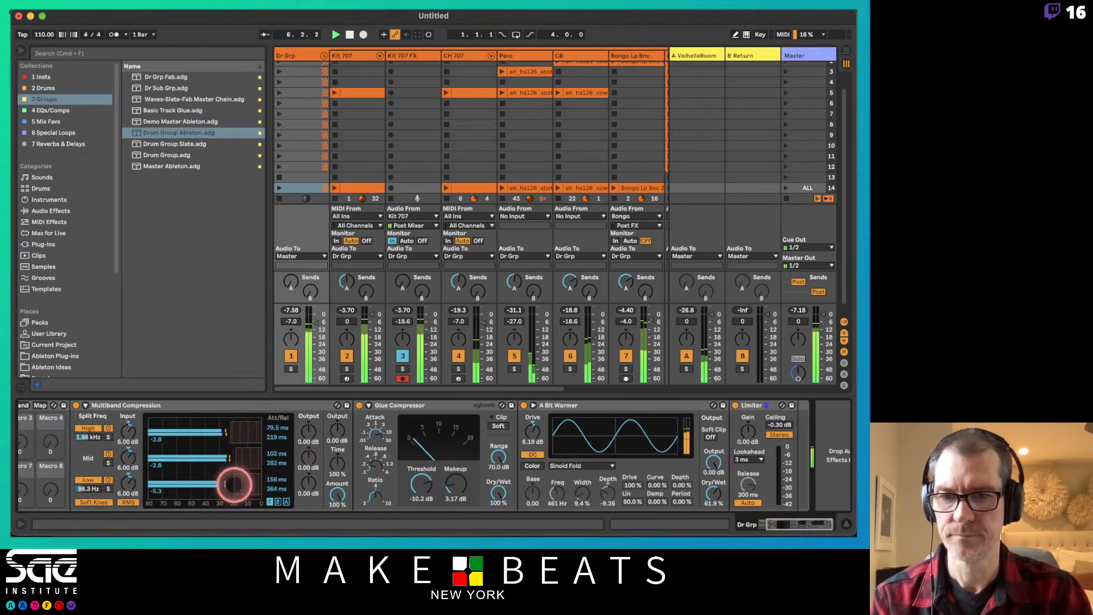
mouse_move(303, 342)
left_mouse_down()
mouse_move(313, 317)
mouse_move(315, 326)
left_mouse_up()
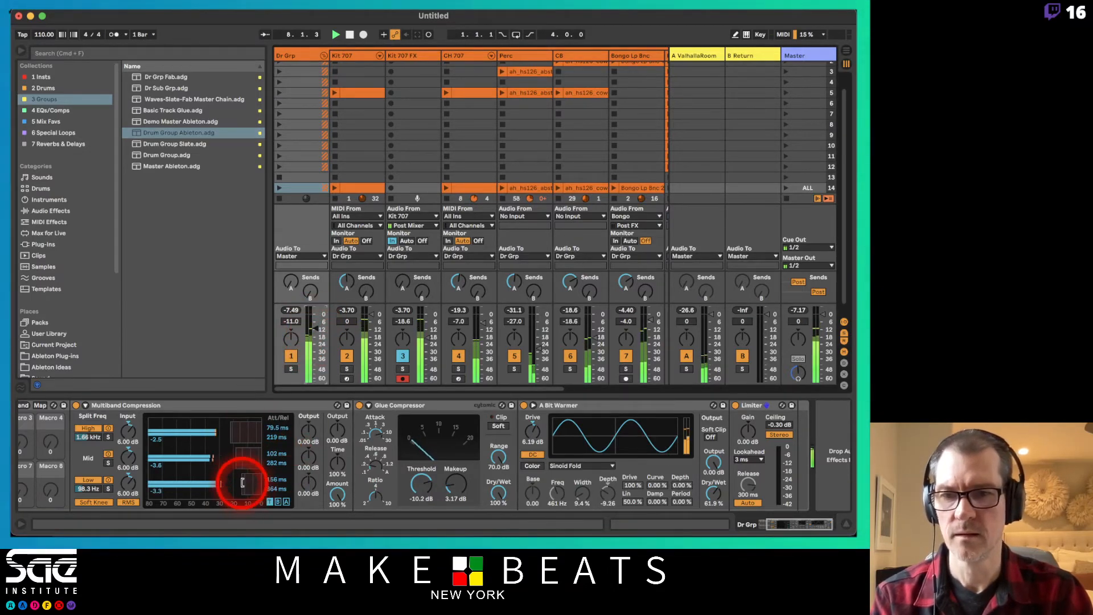
left_click(314, 332)
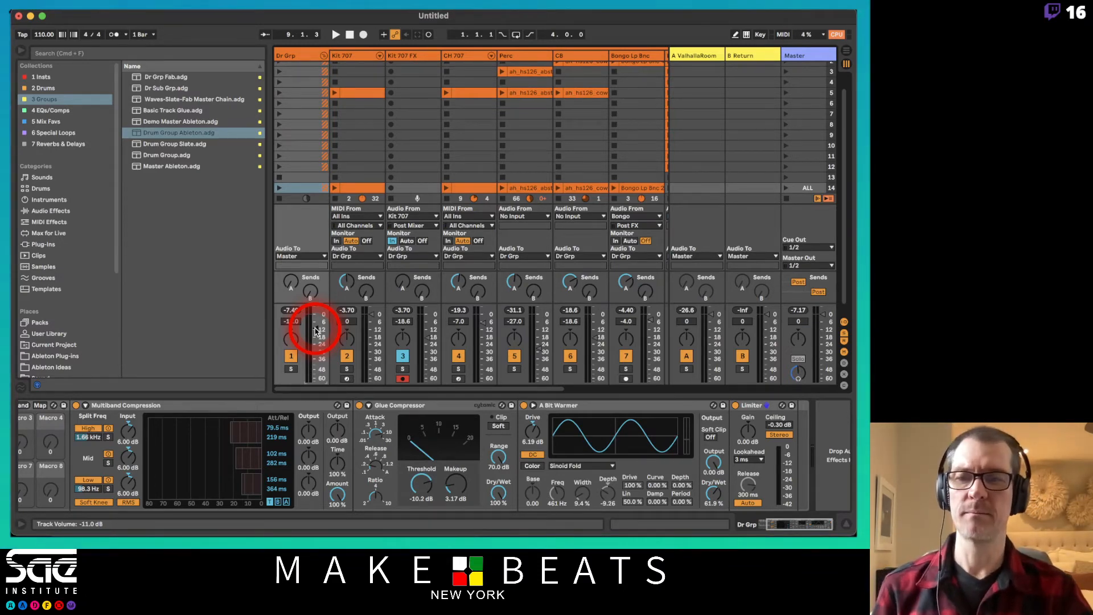
Step: Replay the drums and reduce the Glue Compressor makeup gain to 1.90 dB
scroll(302, 441, "right", 3)
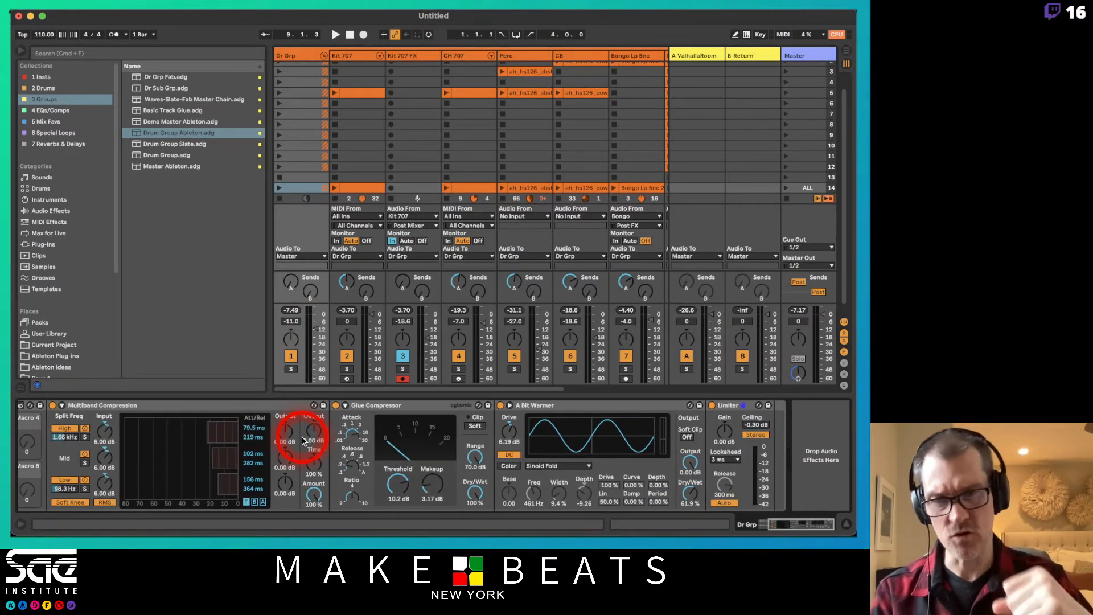
scroll(302, 441, "left", 5)
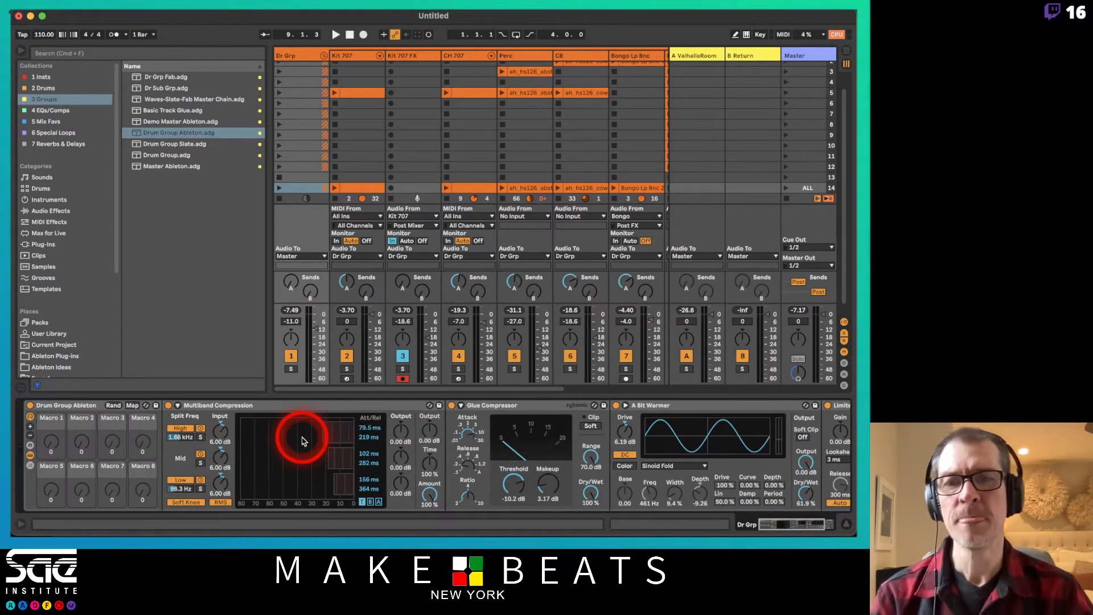
key("space")
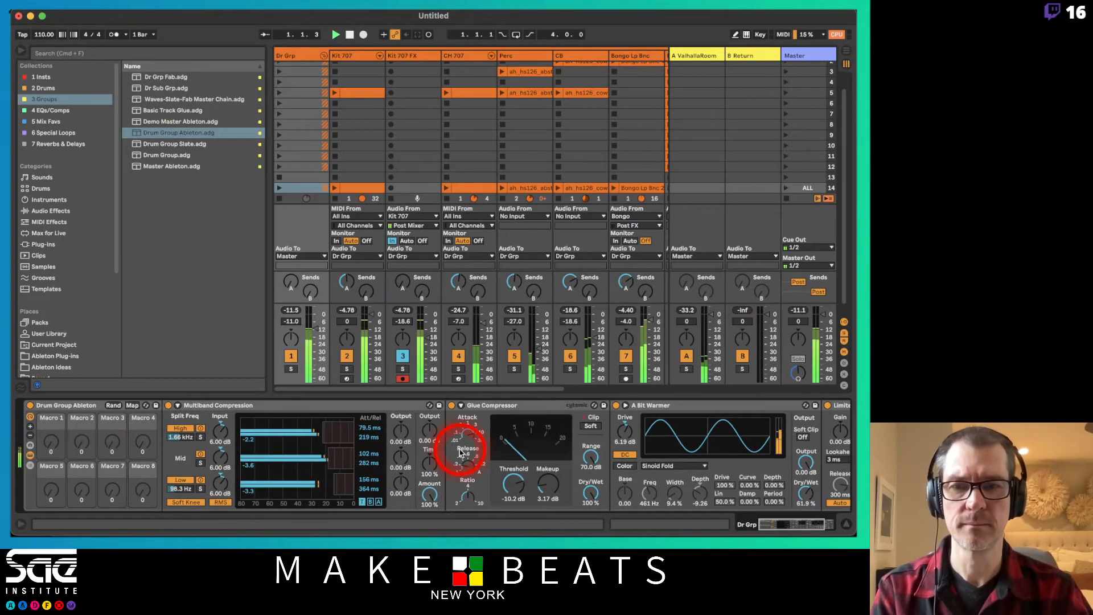
left_click_drag(362, 460, 361, 432)
scroll(360, 434, "right", 5)
left_click(395, 476)
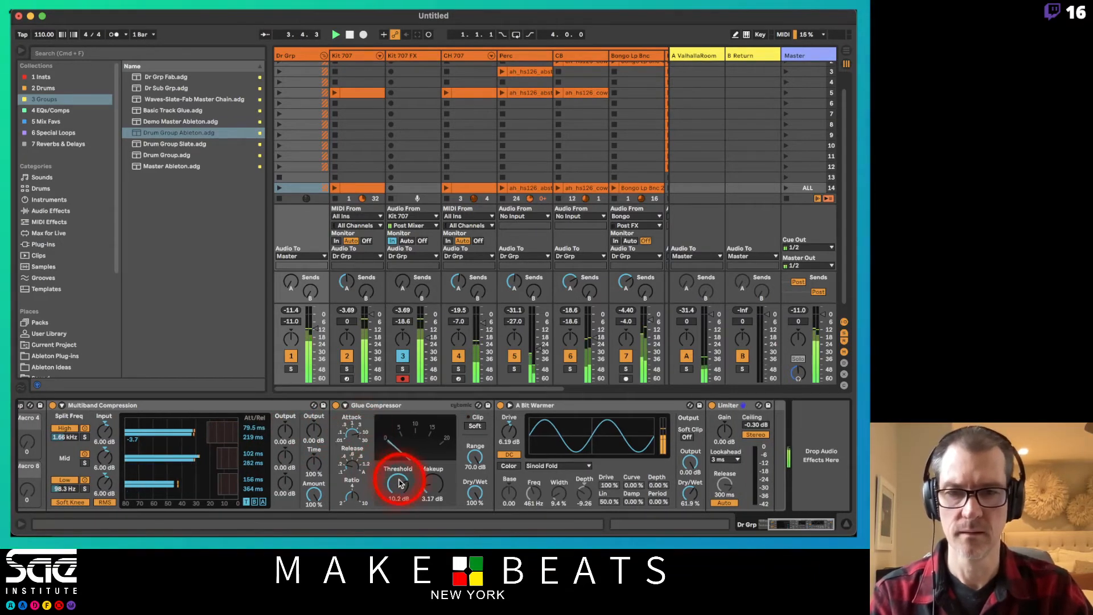
left_click_drag(431, 483, 417, 462)
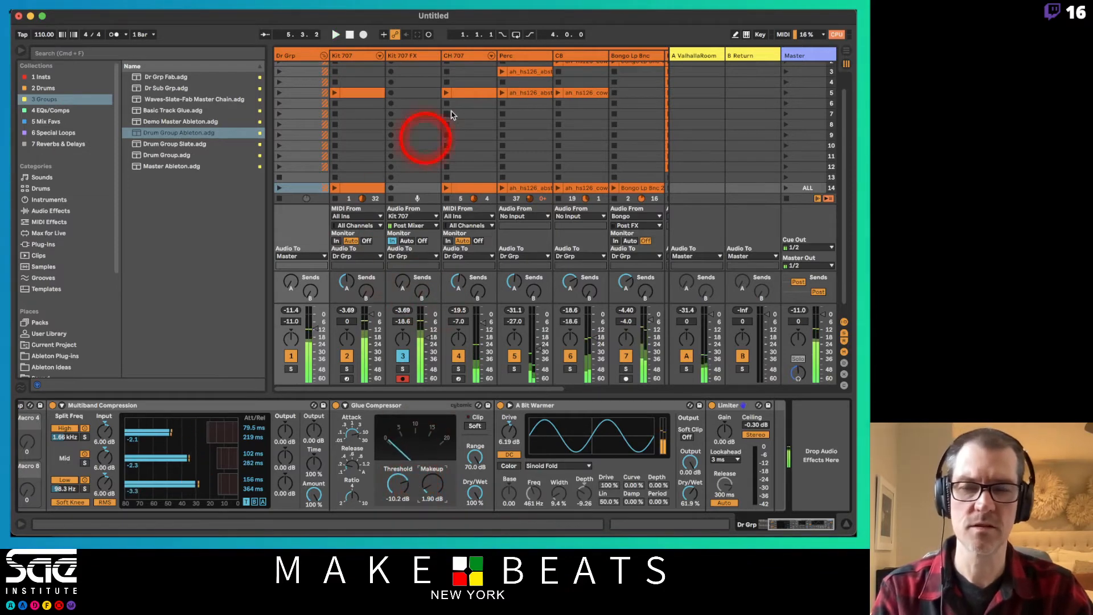
Step: Ungroup the Dr Grp group so its drum tracks stand alone, and hide the browser
left_click(20, 51)
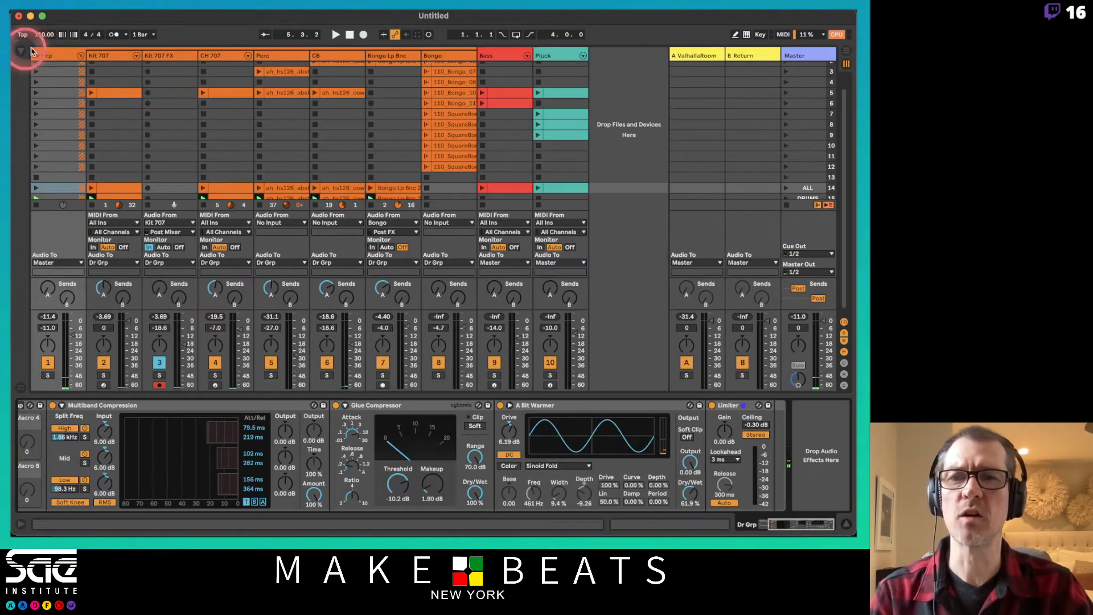
left_click(66, 56)
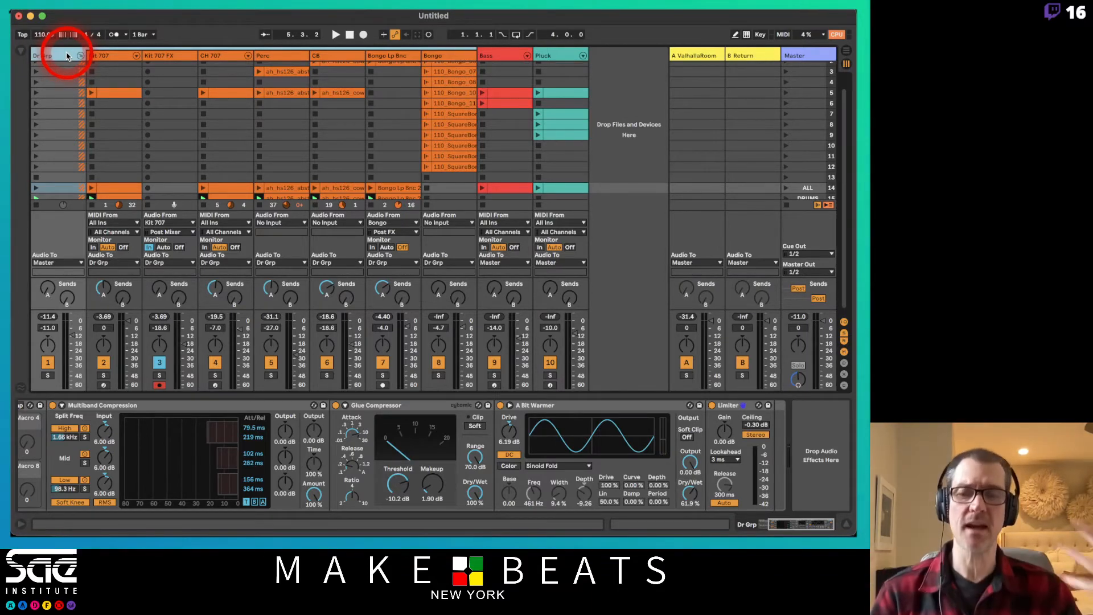
key("super+alt+b")
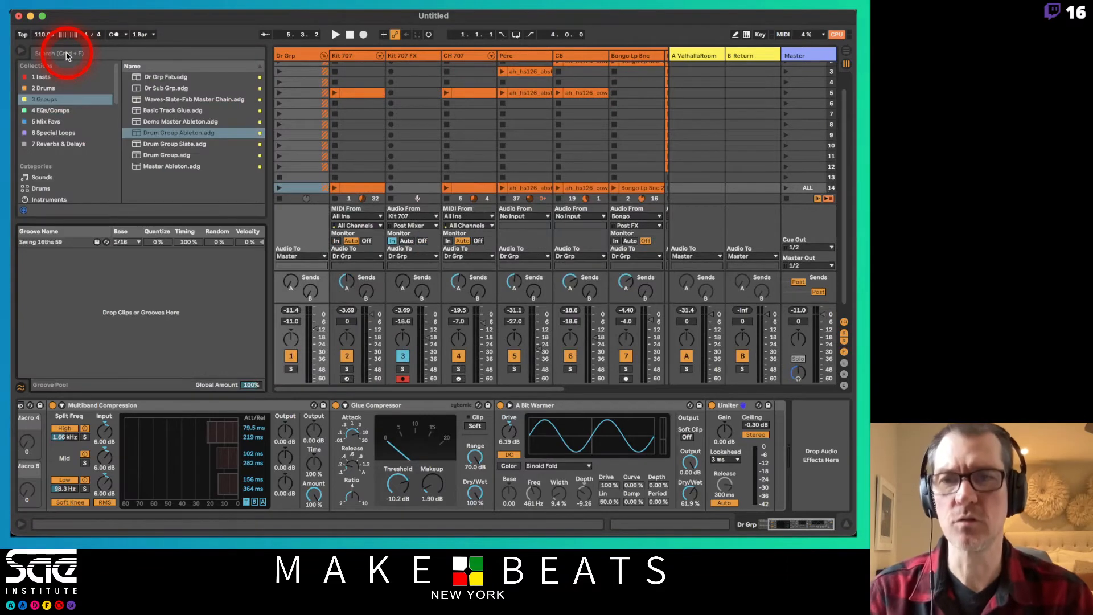
key("super+alt+g")
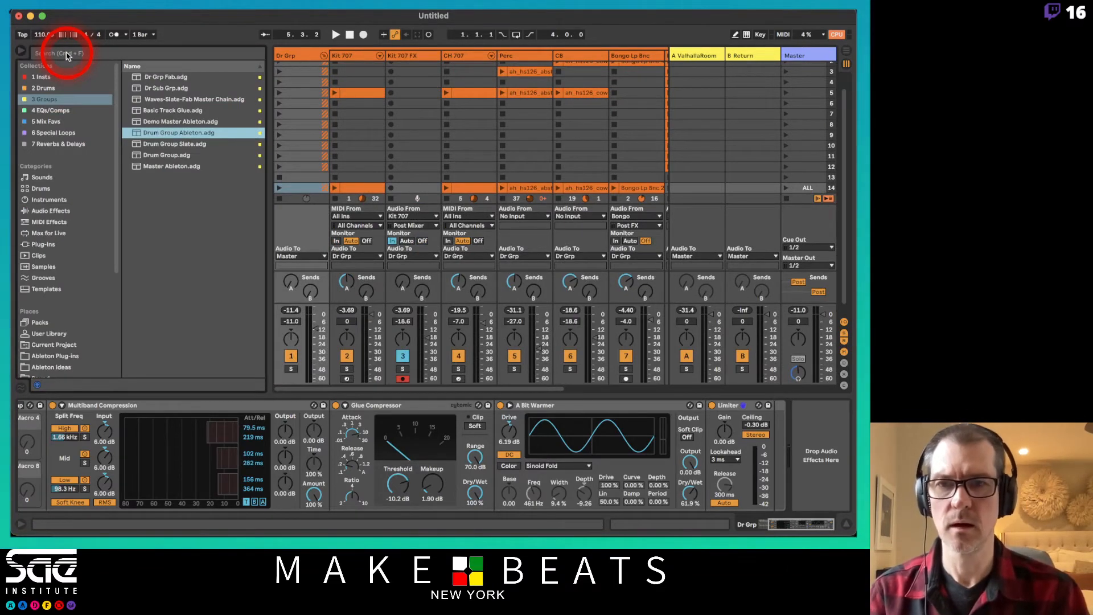
right_click(296, 56)
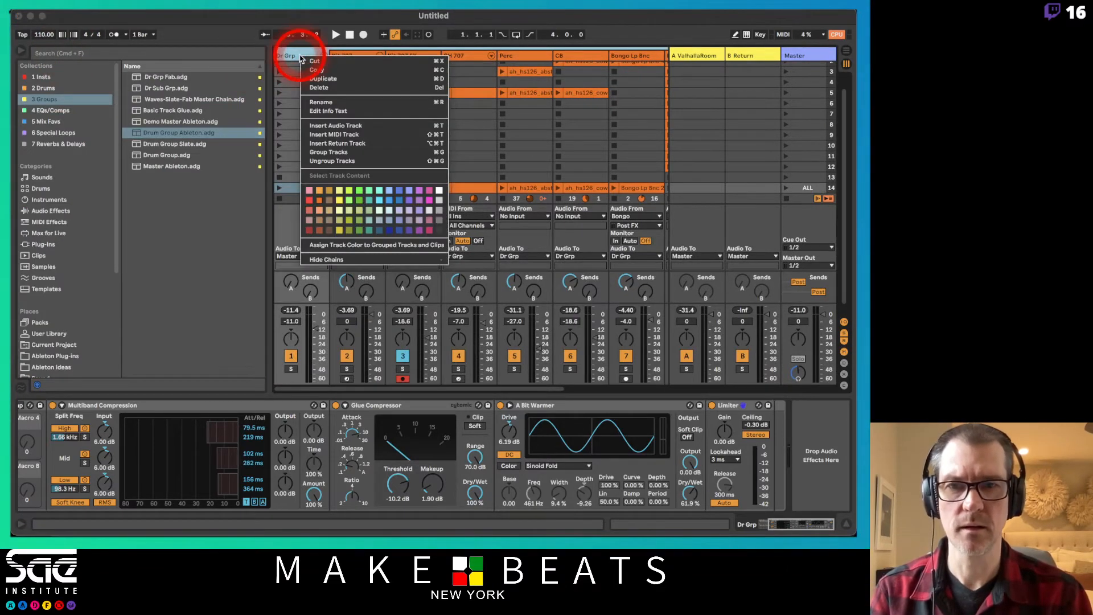
left_click(300, 57)
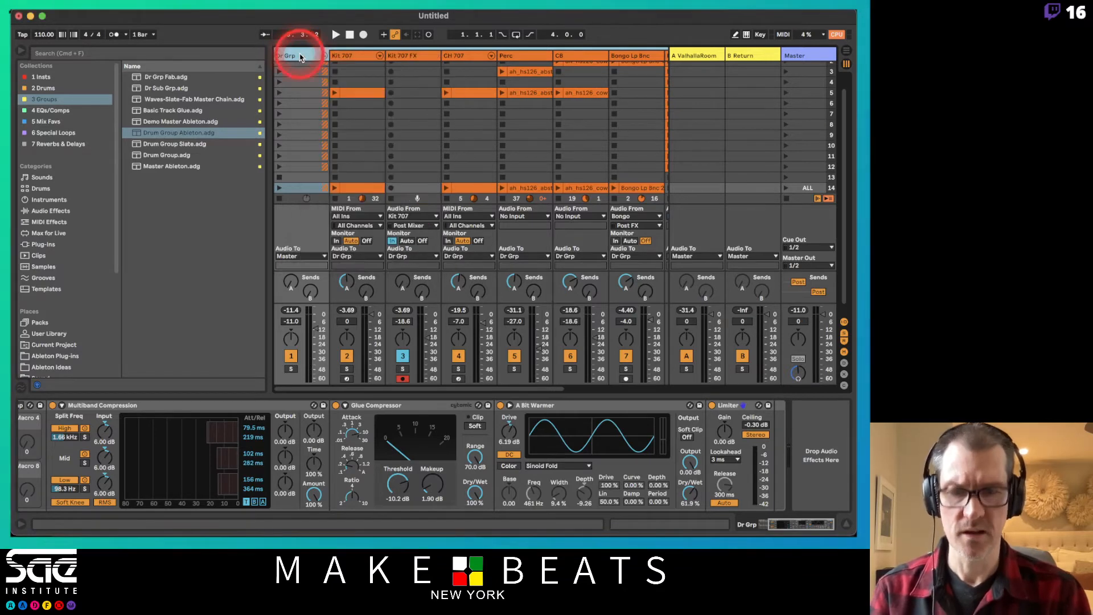
key("super+shift+g")
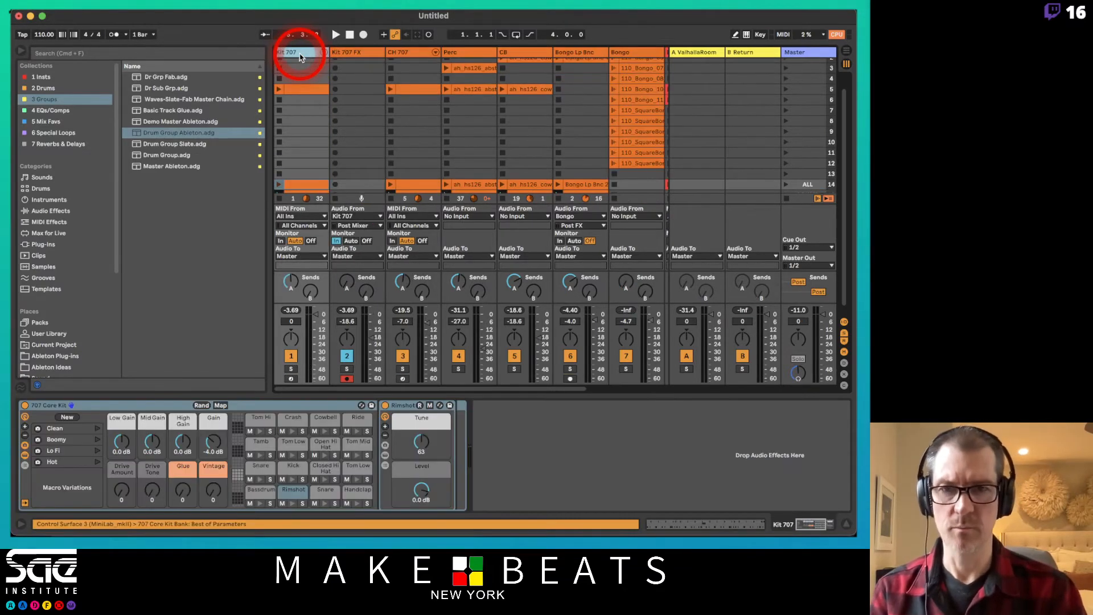
left_click(24, 50)
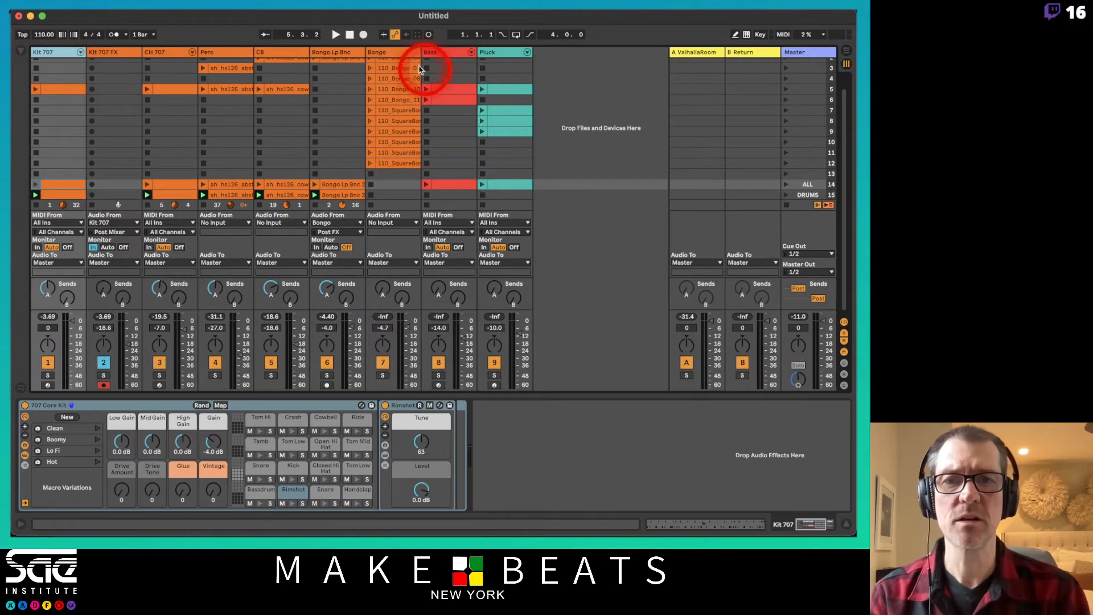
Step: Insert an audio track after Bongo, name it Dr Grp, and color it orange like the drum tracks
left_click(393, 52)
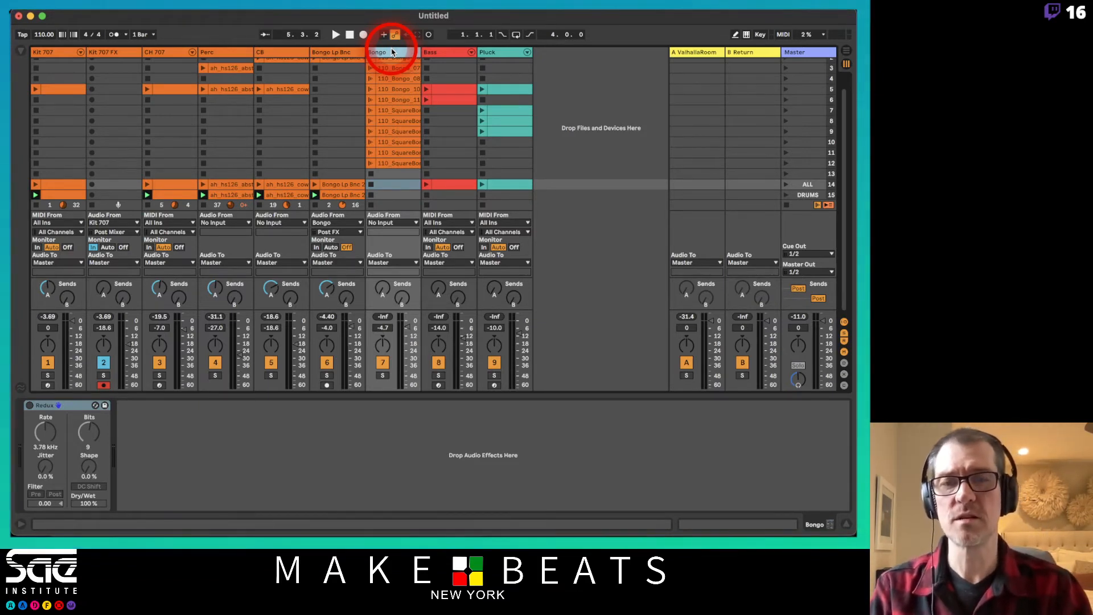
key("super+t")
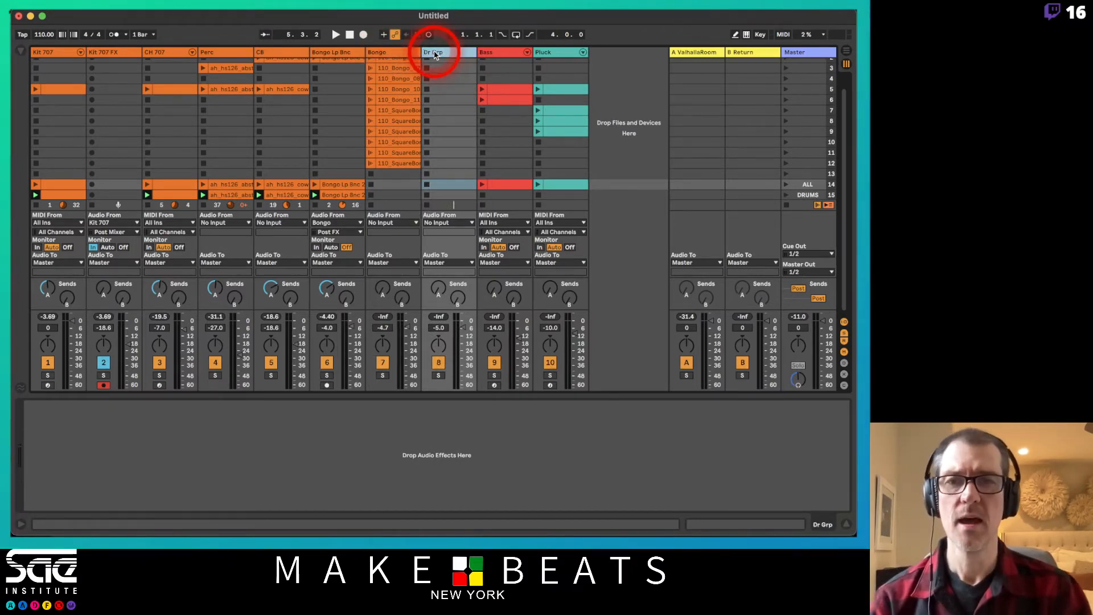
left_click(67, 53)
left_click(344, 52, "shift")
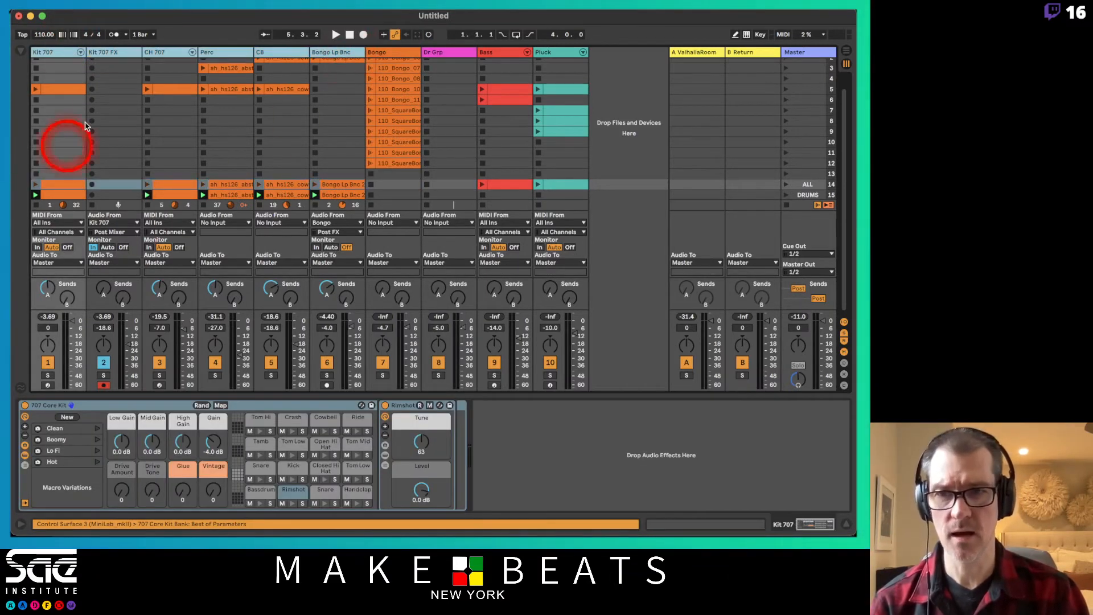
right_click(438, 53)
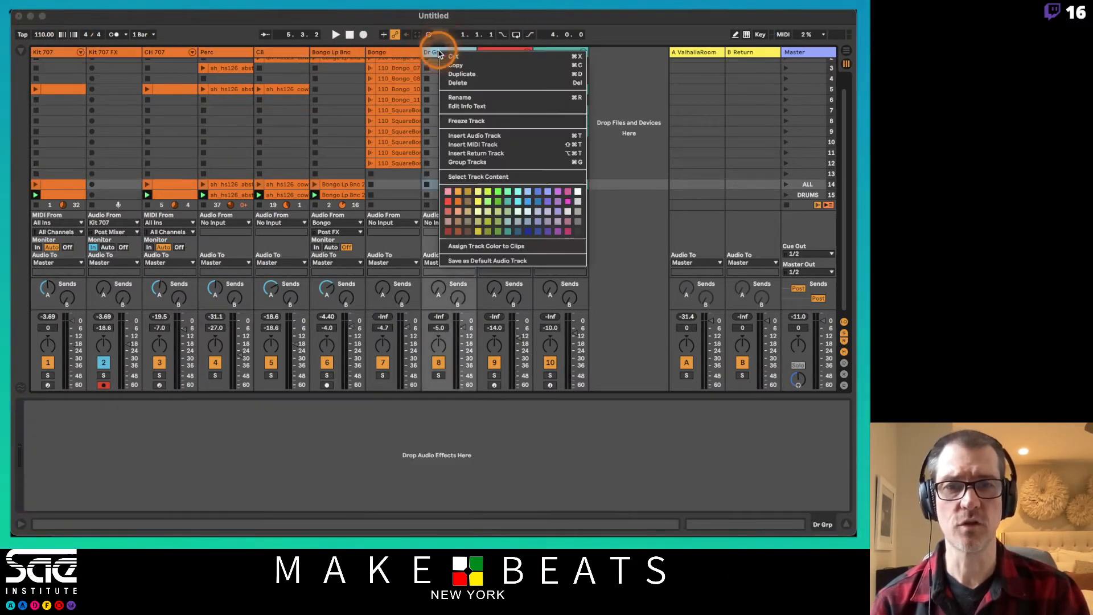
left_click(459, 201)
Step: Route the audio output of all tracks from Kit 707 through Bongo to the Dr Grp track
left_click(52, 52)
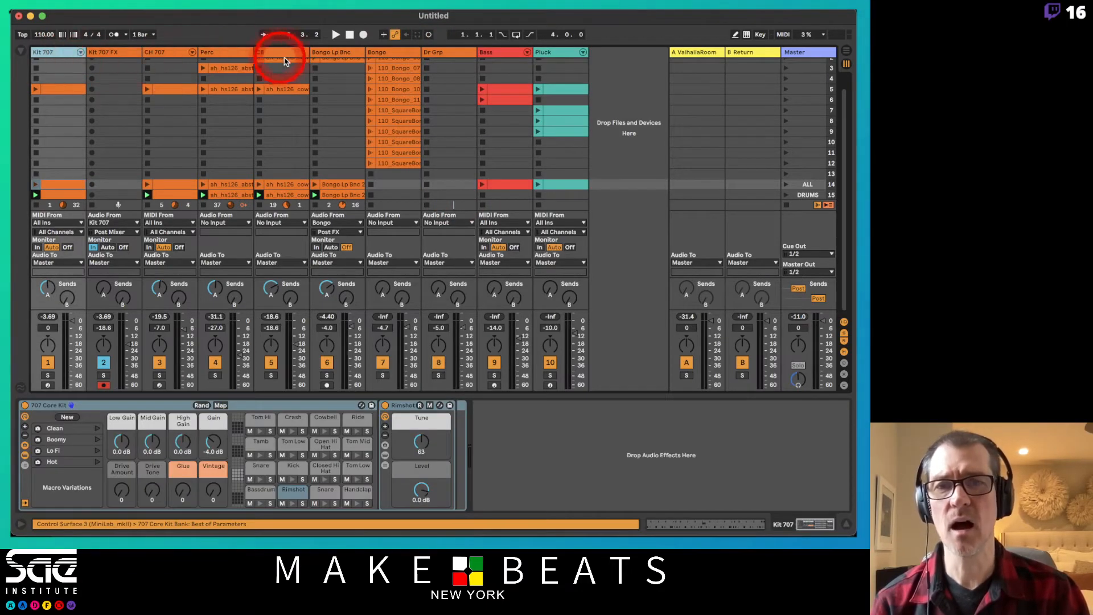
left_click(379, 52, "shift")
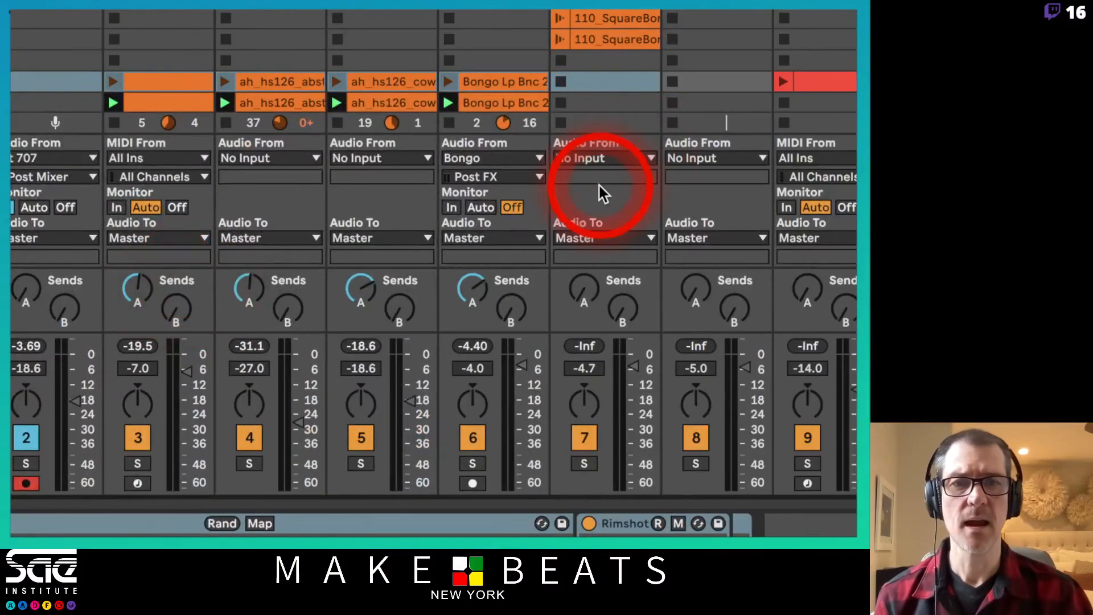
left_click(497, 237)
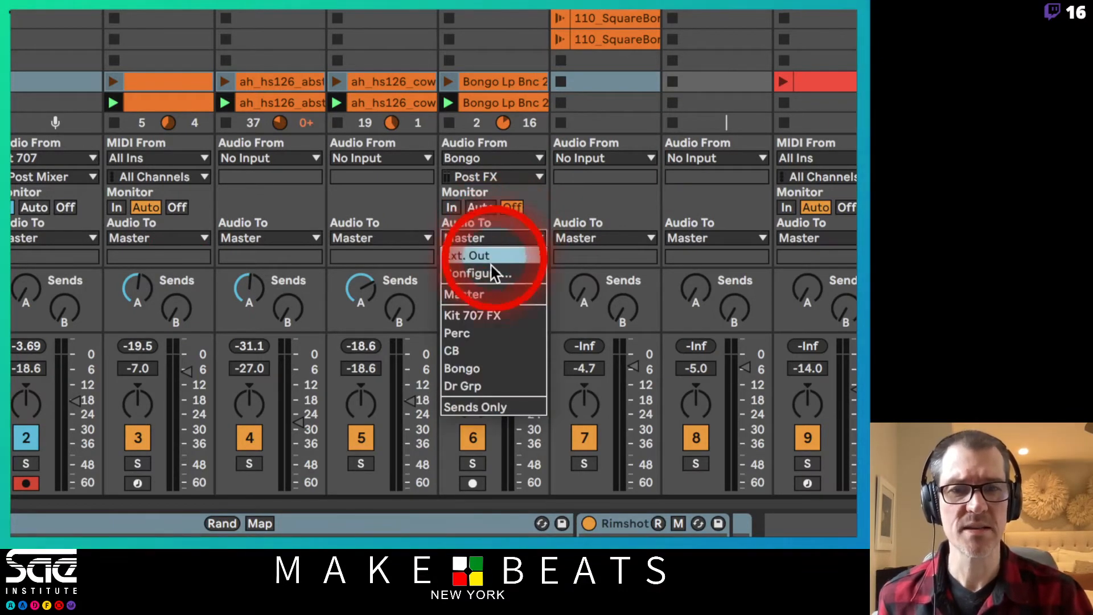
left_click(486, 386)
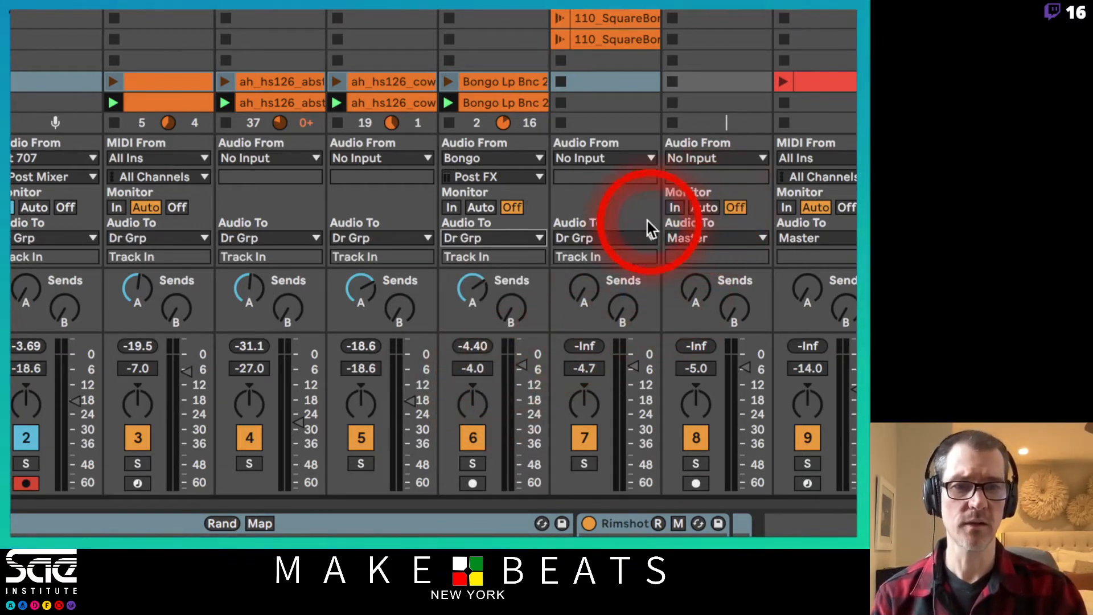
Step: Set the Dr Grp track's monitoring to In, then play the drums and test its volume fader
left_click(675, 206)
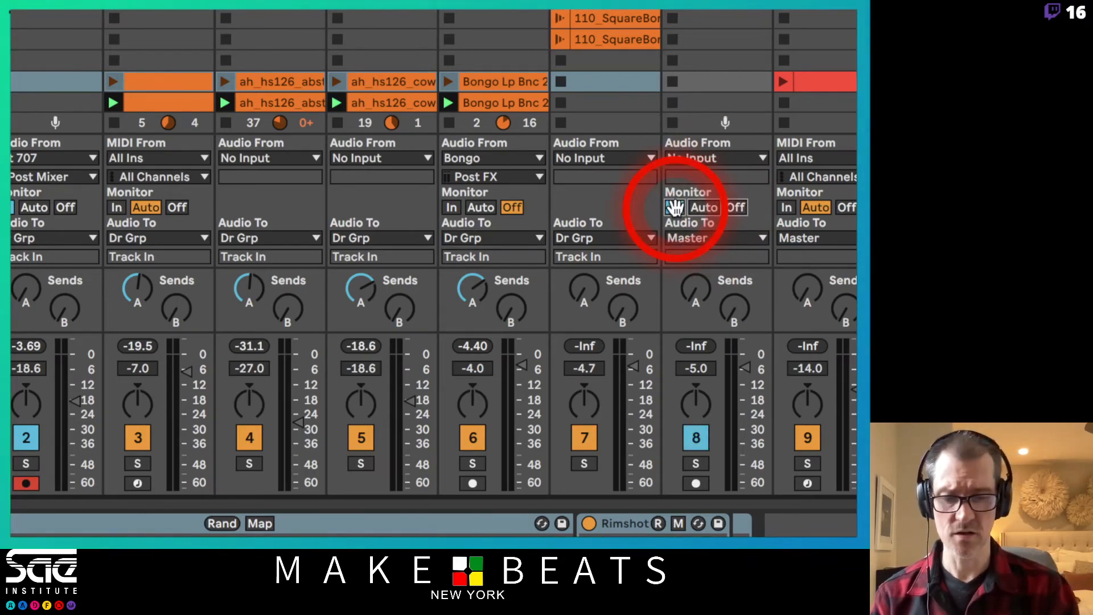
key("space")
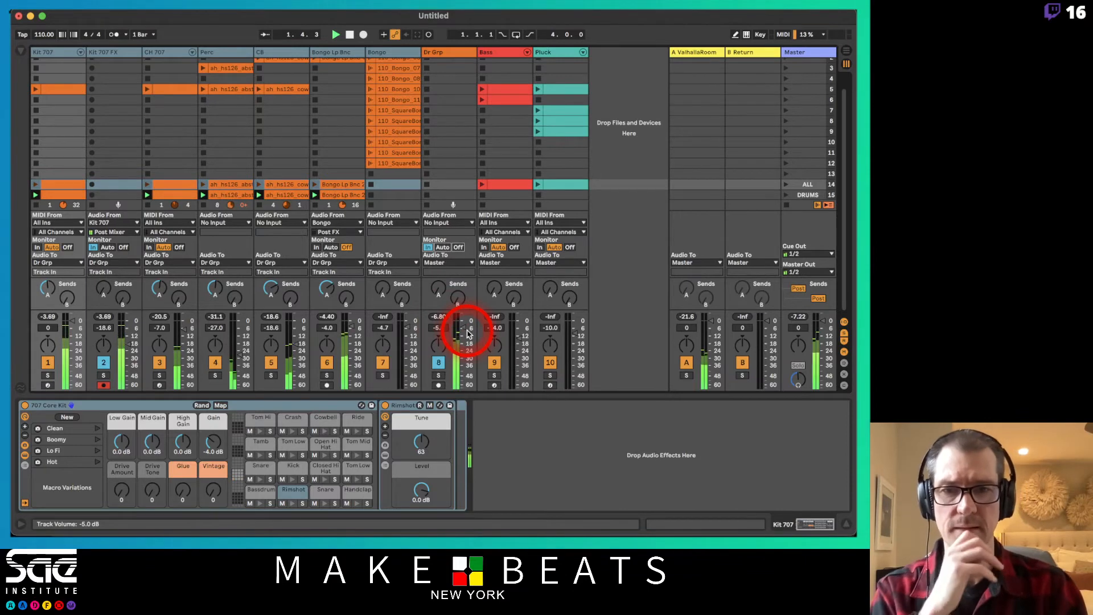
left_click_drag(460, 329, 465, 382)
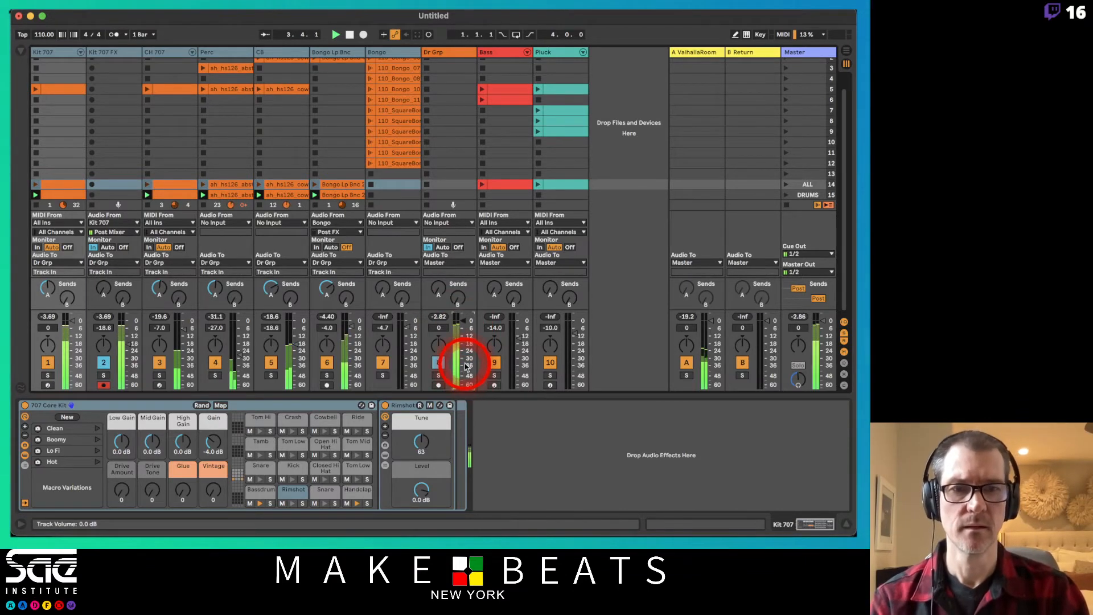
Step: Route the audio output of the A ValhallaRoom return track to Dr Grp
left_click(701, 54)
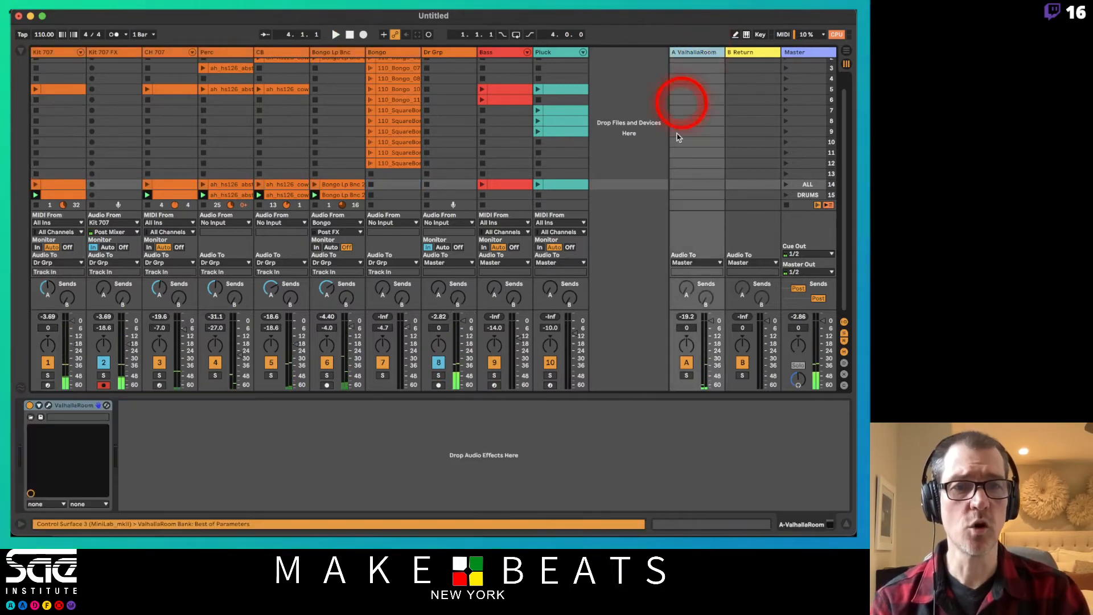
left_click(685, 263)
left_click_drag(685, 263, 688, 346)
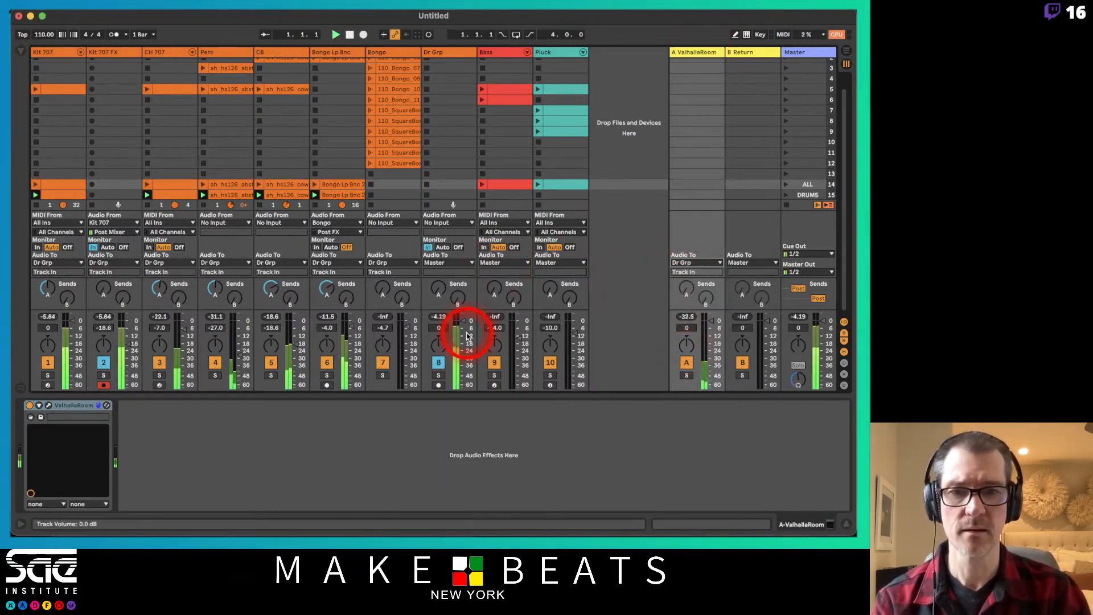
Step: Play the drums and pull the Dr Grp volume down and back to 0 dB to check the reverb routing
left_click(708, 319)
left_click(471, 325)
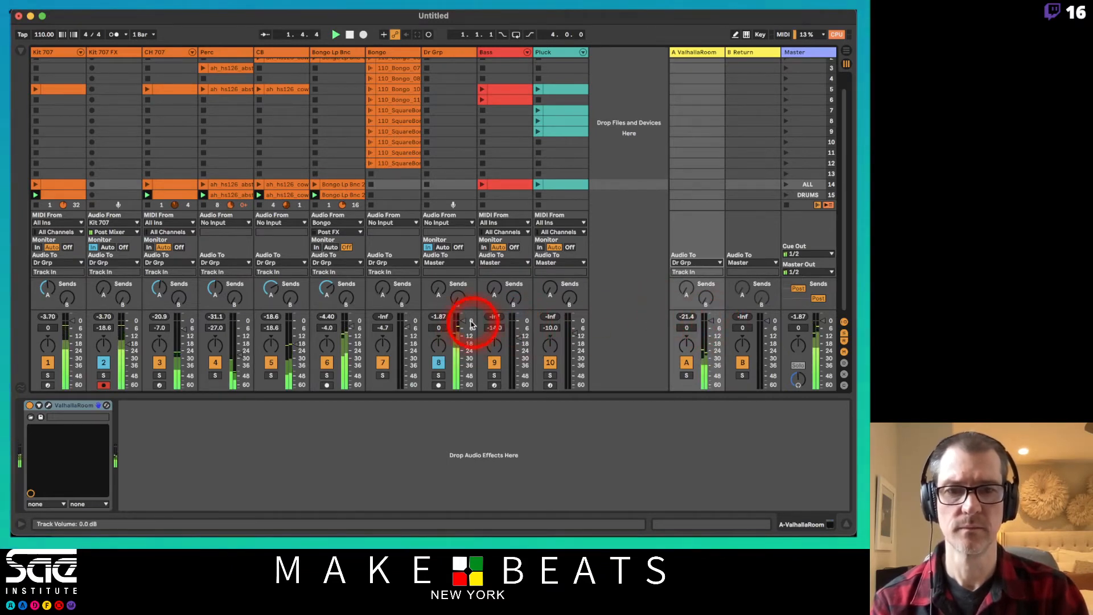
left_click_drag(463, 326, 463, 328)
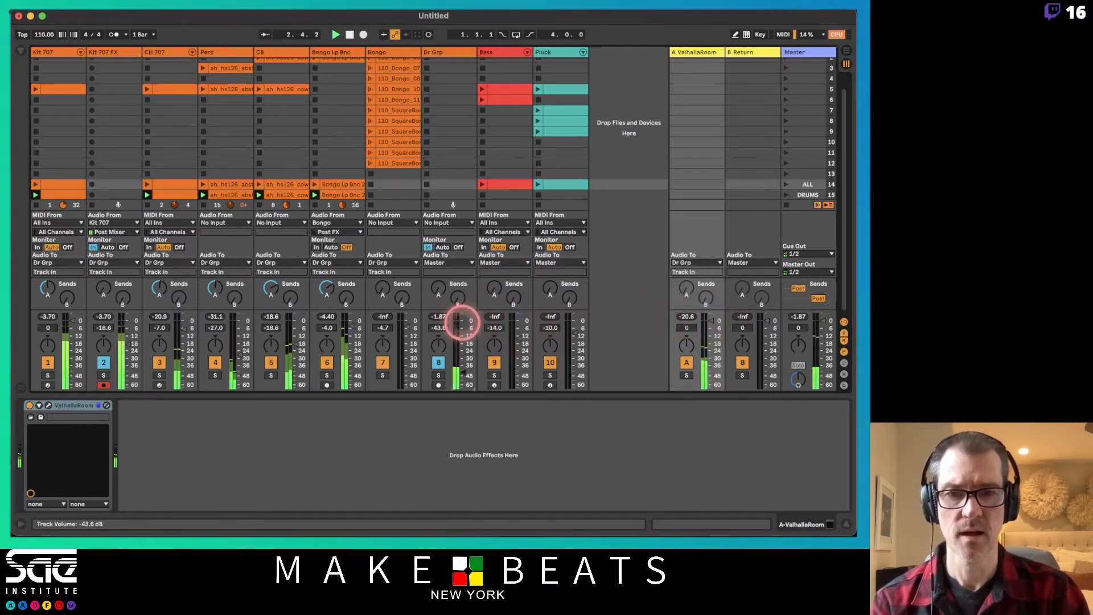
left_click(462, 322)
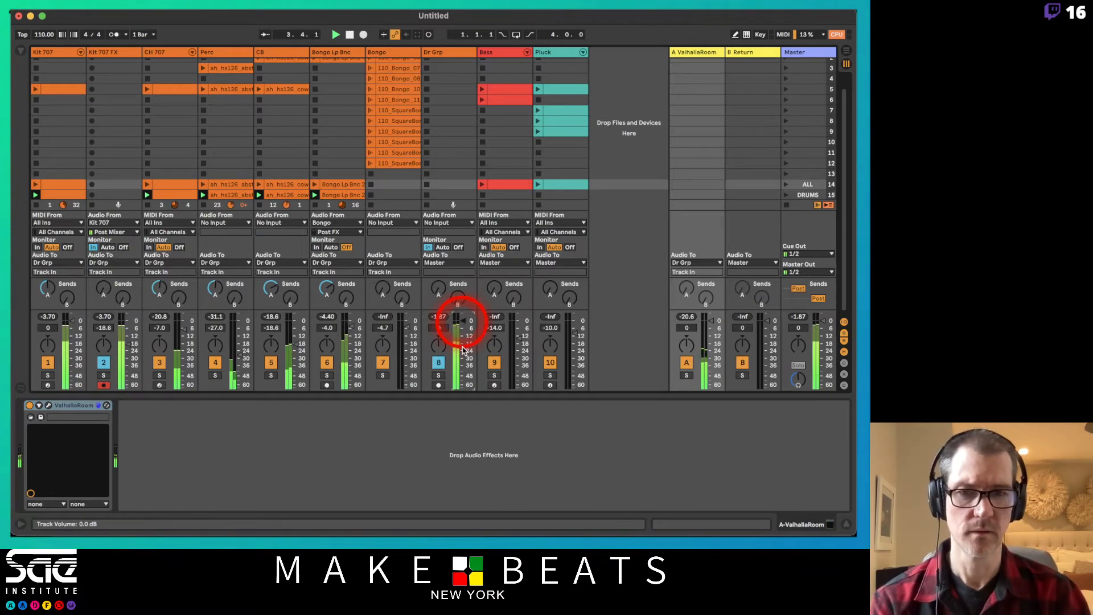
left_click(451, 193)
left_click(435, 90)
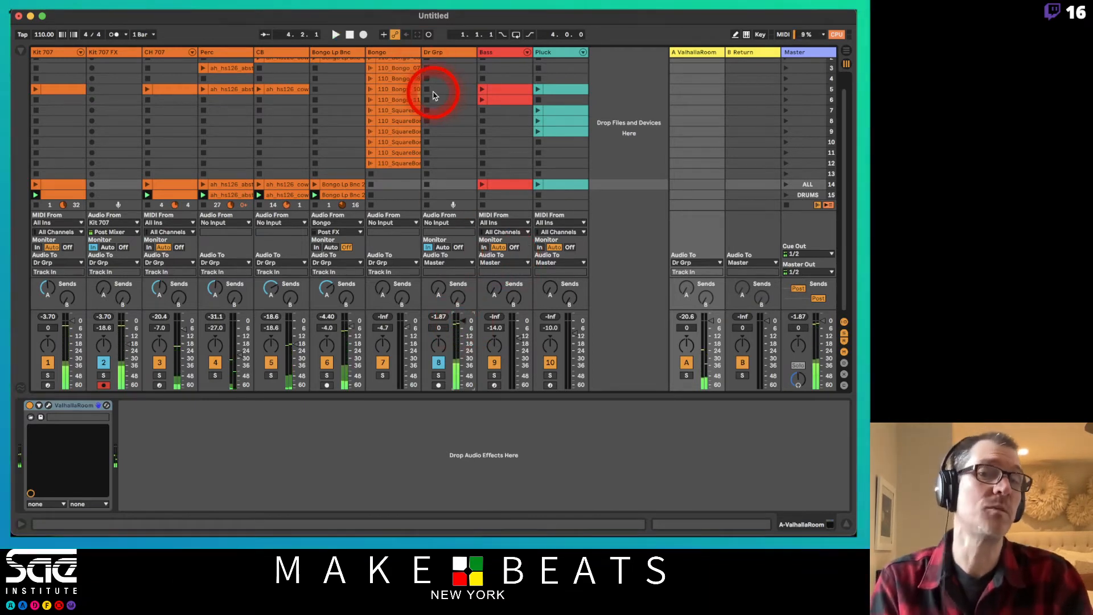
Step: Load the Drum Group Ableton rack from the 3 Groups collection onto Dr Grp, and set the track volume to -12.0 dB during playback
left_click(448, 52)
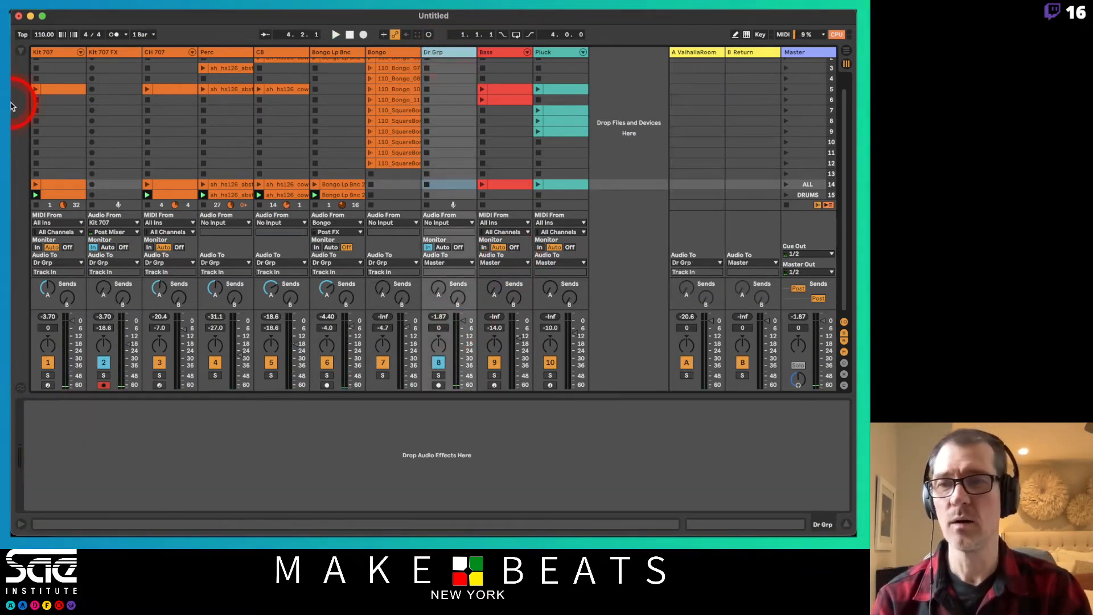
left_click(25, 52)
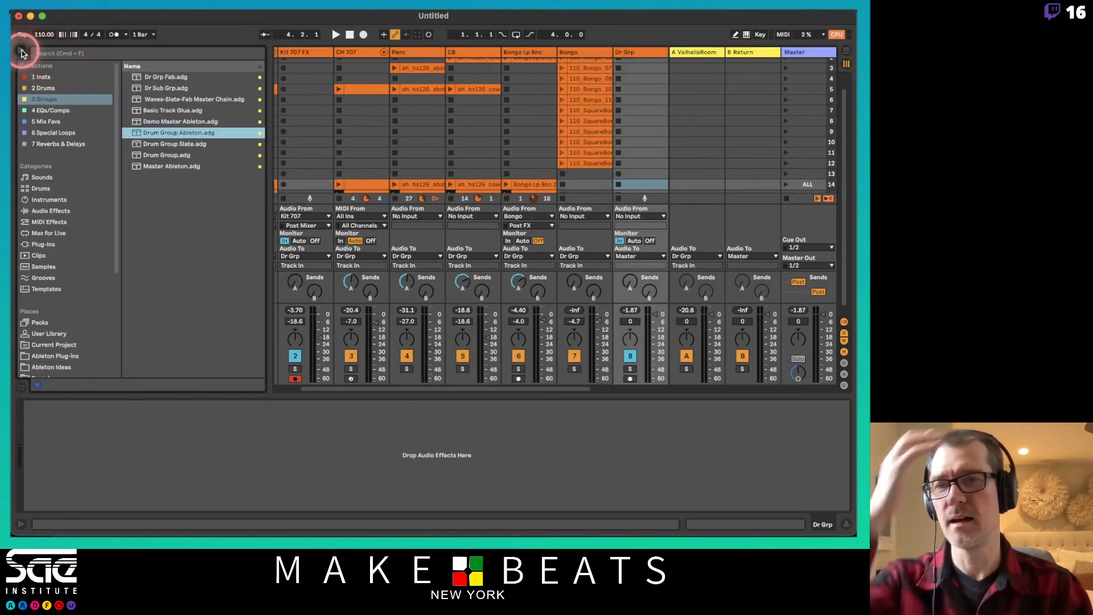
left_click_drag(150, 134, 631, 82)
left_click(167, 460)
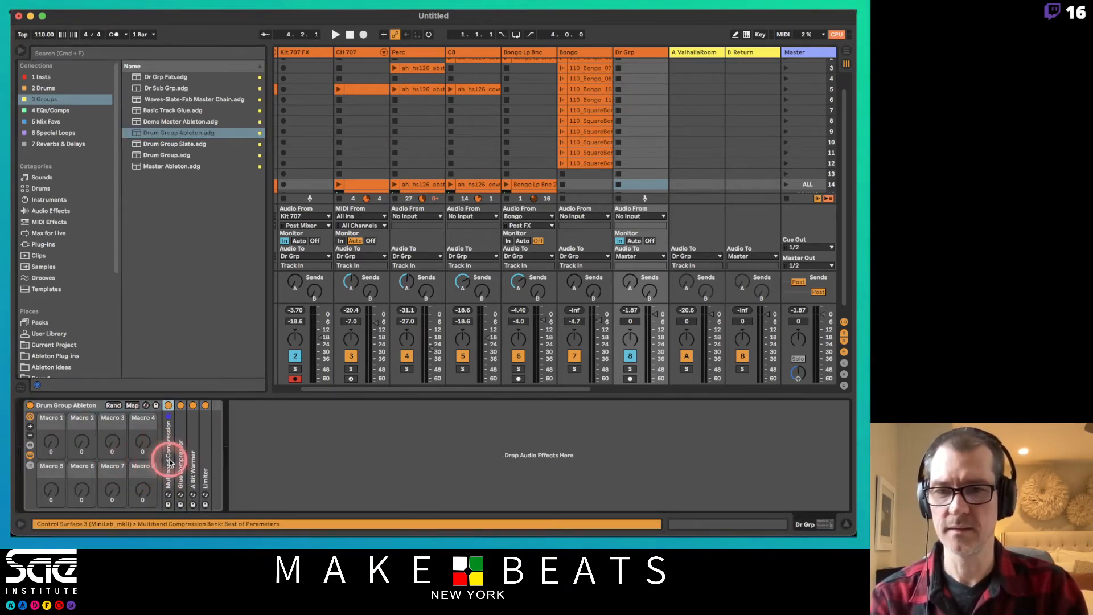
key("space")
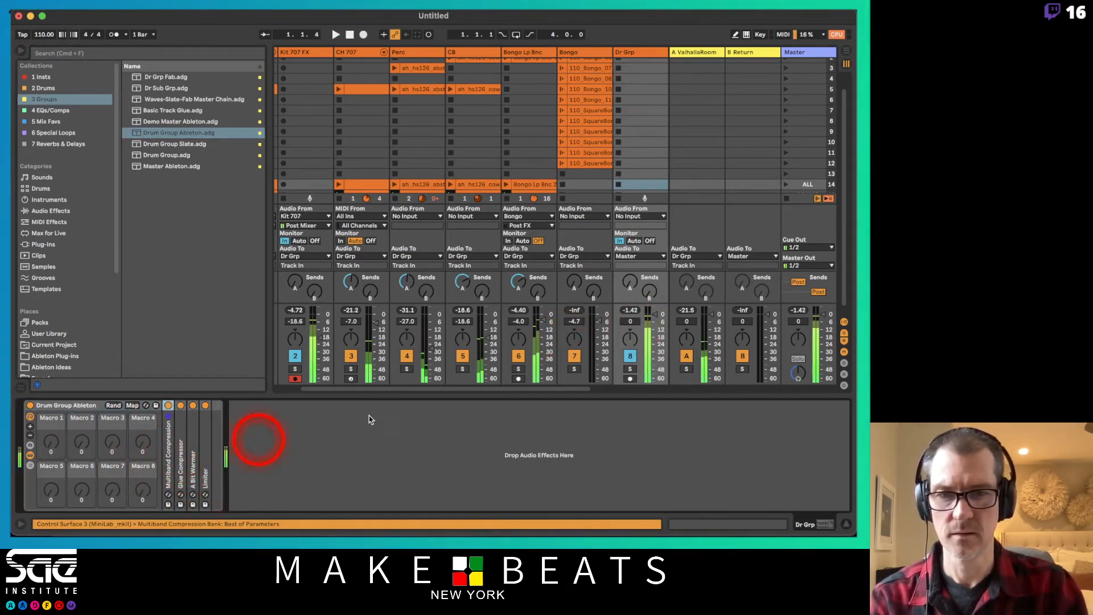
mouse_move(655, 315)
left_mouse_down()
mouse_move(658, 347)
mouse_move(652, 329)
left_mouse_up()
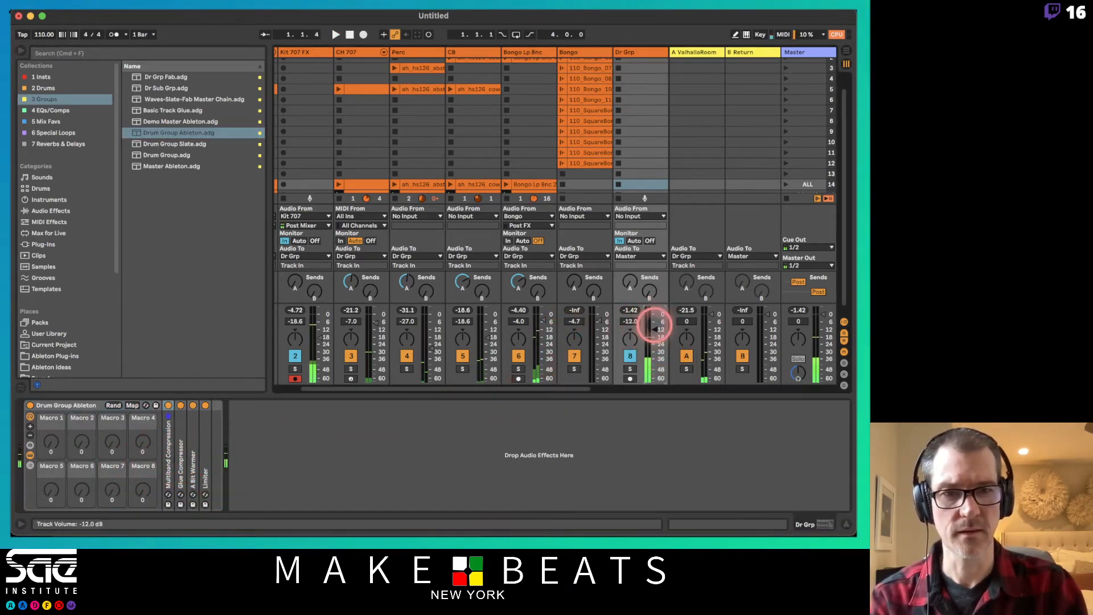
Step: Unfold the rack's first two devices, set the Glue Compressor threshold to -16.2 dB, and adjust the Multiband Compression's low-band threshold
double_click(166, 447)
double_click(455, 450)
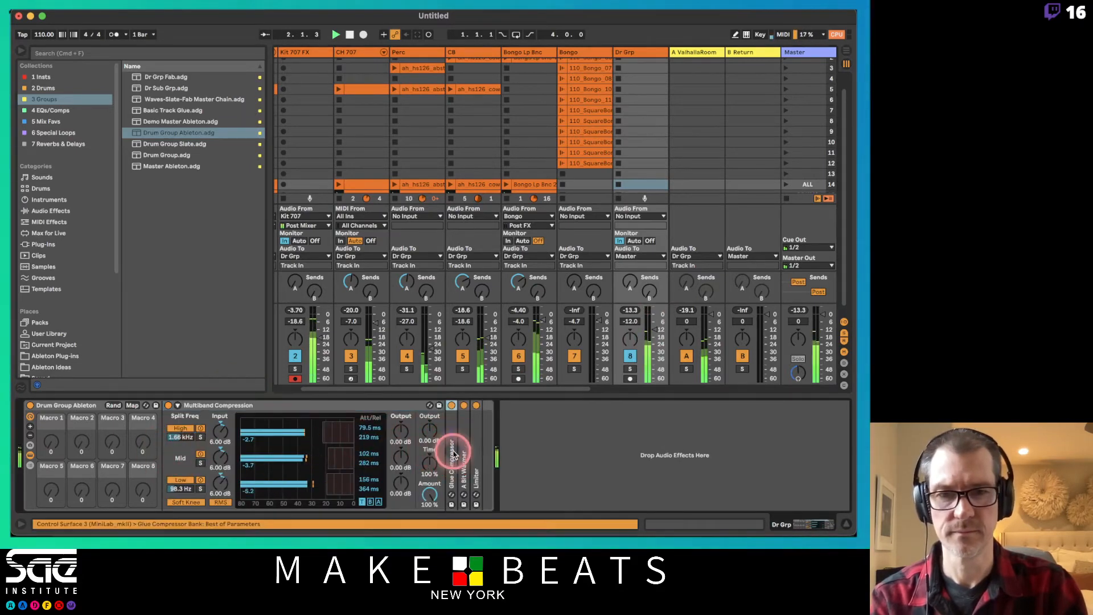
left_click_drag(517, 485, 516, 478)
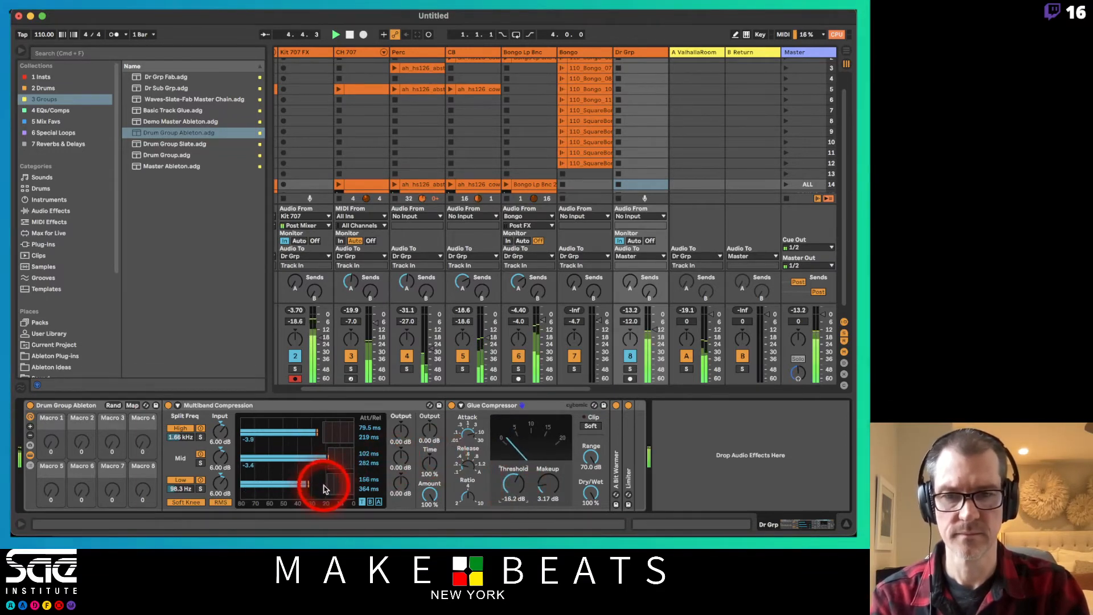
left_click_drag(325, 488, 326, 485)
Step: Lower the A ValhallaRoom return volume to -9.0 dB
left_click_drag(712, 314, 710, 323)
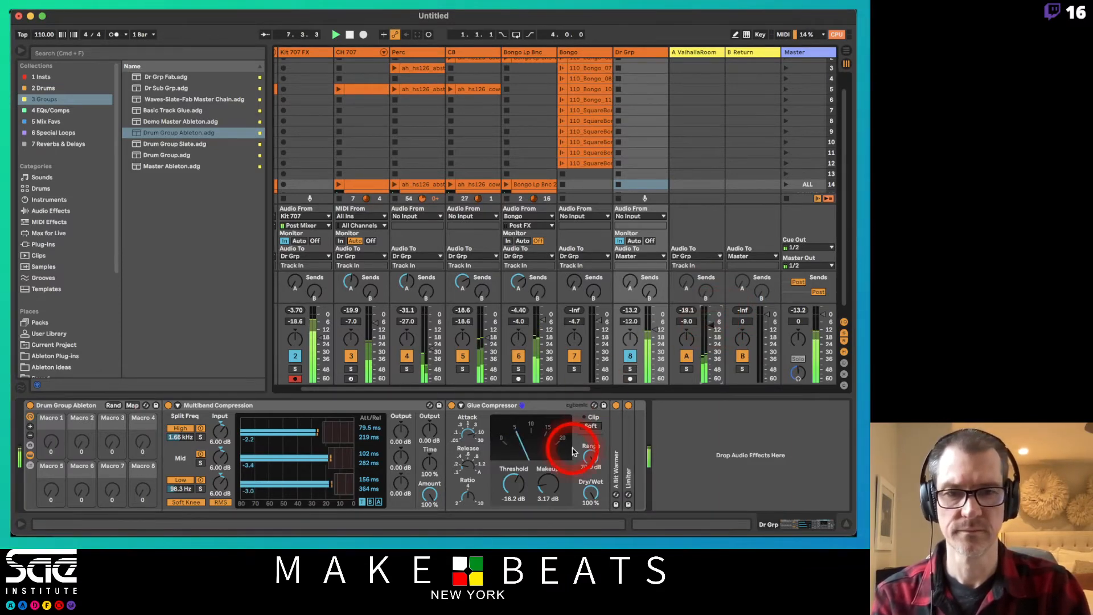
Step: Unfold A Bit Warmer and set its Drive to 4.19 dB, and reduce the Glue Compressor makeup to 2.17 dB
double_click(616, 447)
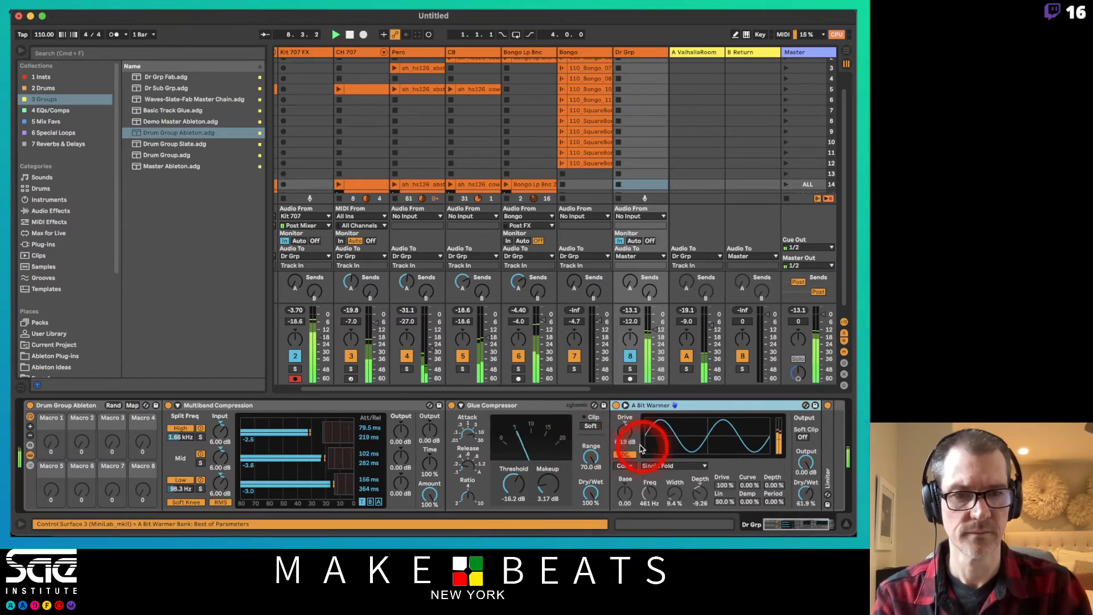
left_click_drag(625, 439, 622, 435)
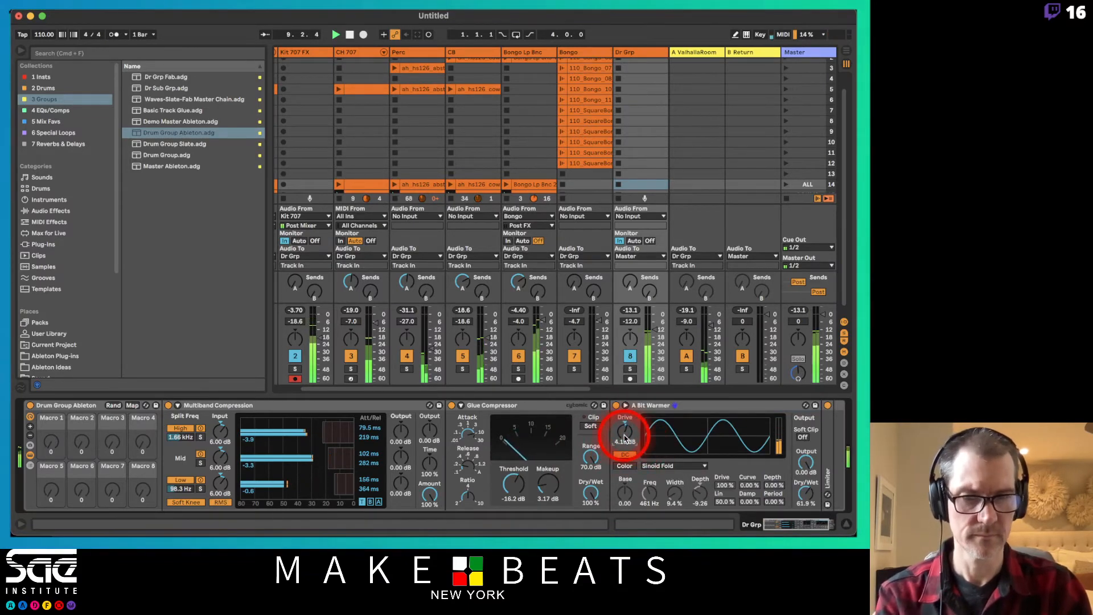
left_click(551, 483)
left_click_drag(624, 436, 607, 455)
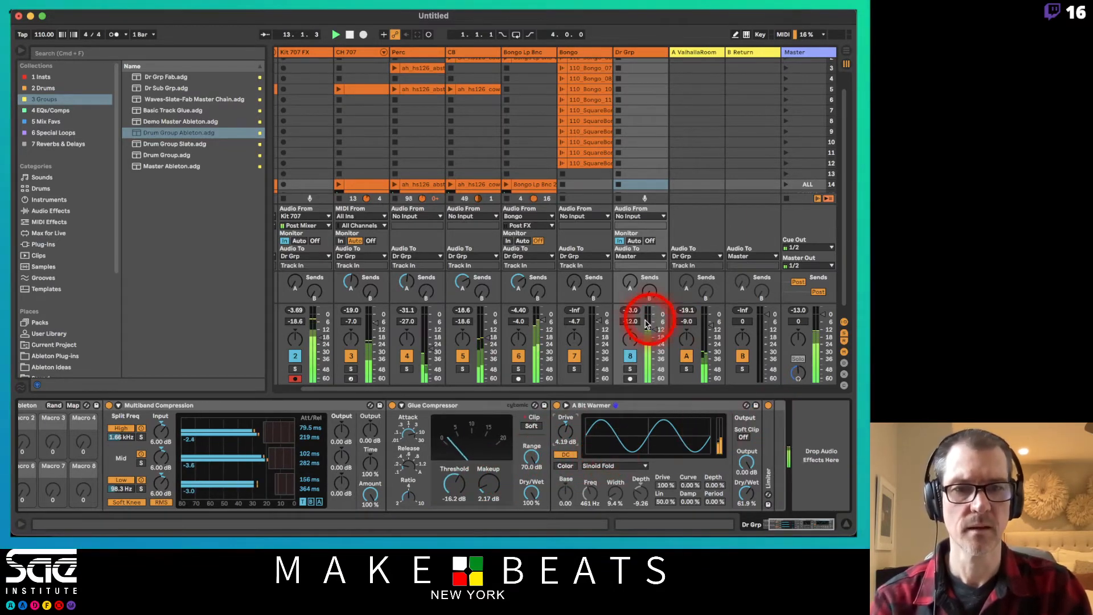
Step: Rebalance the drums by setting the Dr Grp volume to -10.3 dB and the A ValhallaRoom return to -17.0 dB
left_click_drag(654, 329, 655, 334)
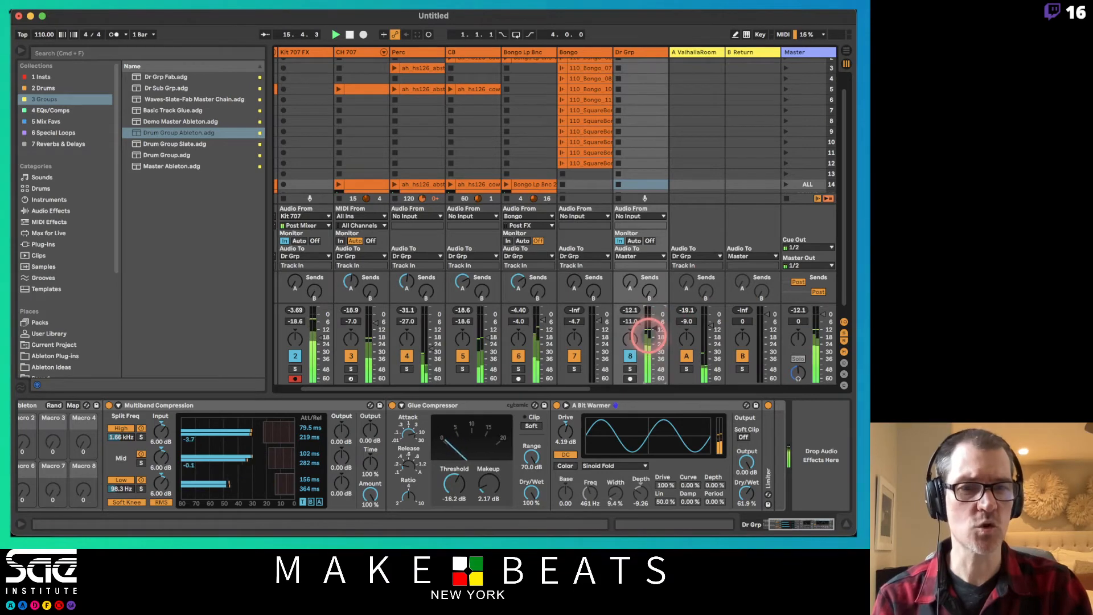
left_click_drag(711, 330, 711, 318)
left_click(647, 340)
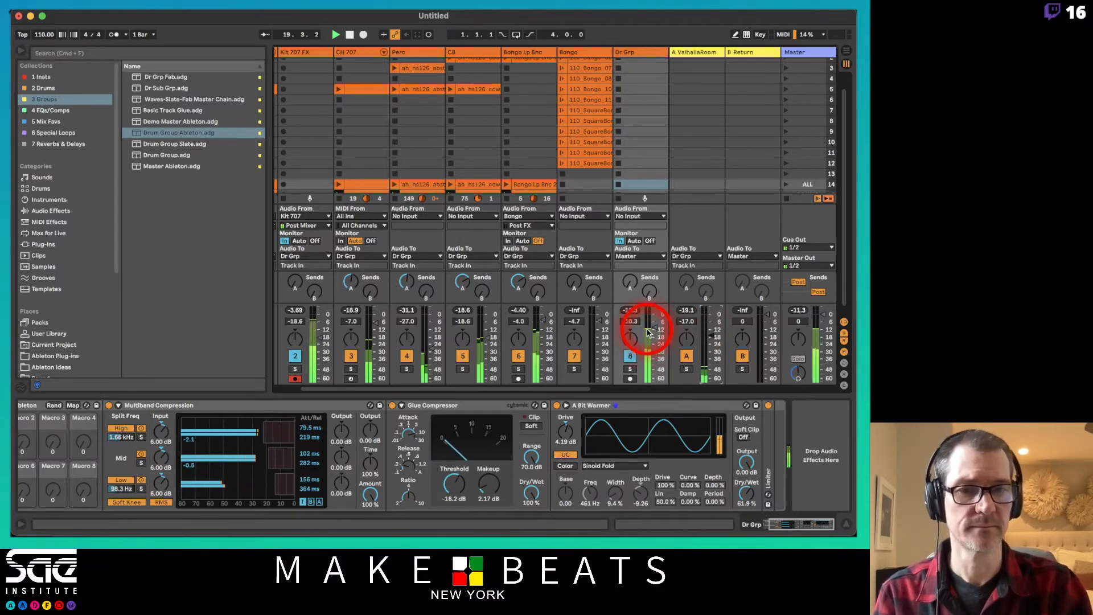
Step: Readjust the low-band threshold in Multiband Compression and raise the Dr Grp volume to -7.3 dB
scroll(653, 331, "right", 5)
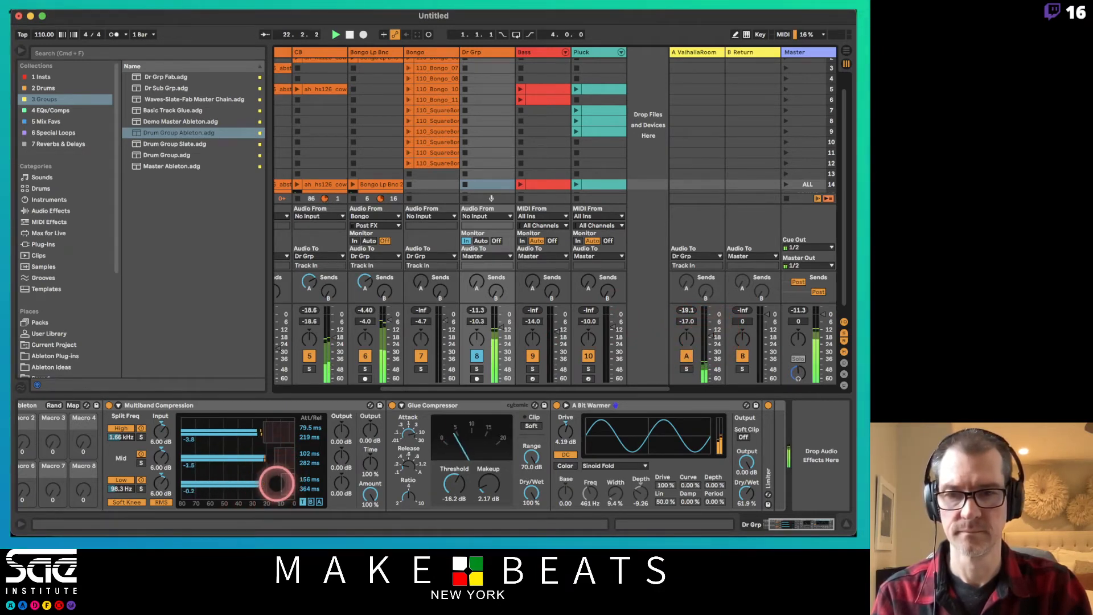
left_click_drag(276, 484, 275, 482)
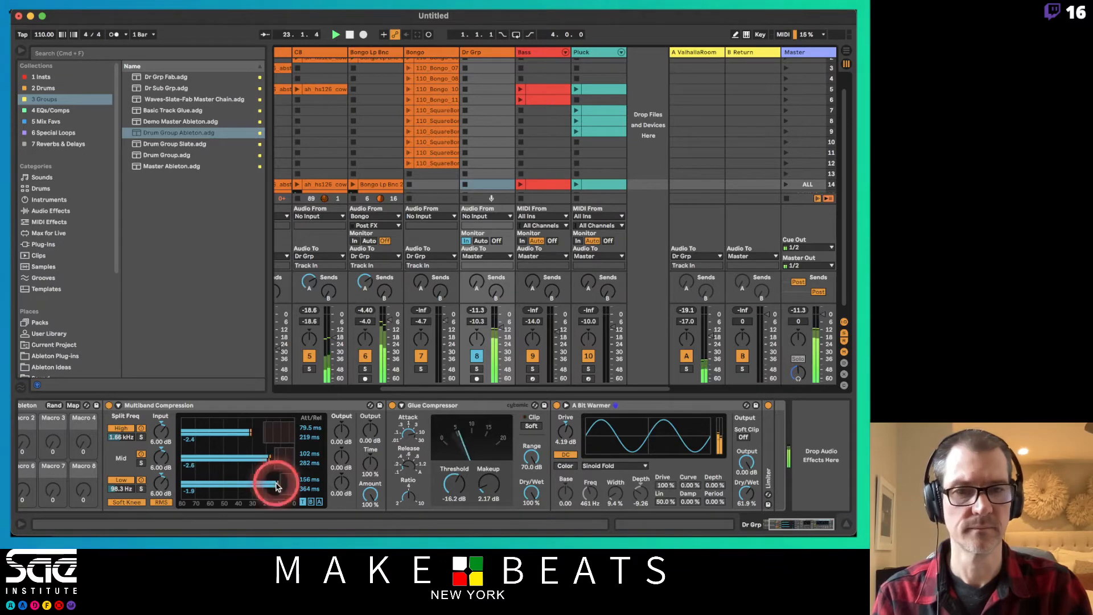
left_click(493, 317)
left_click_drag(504, 329, 500, 322)
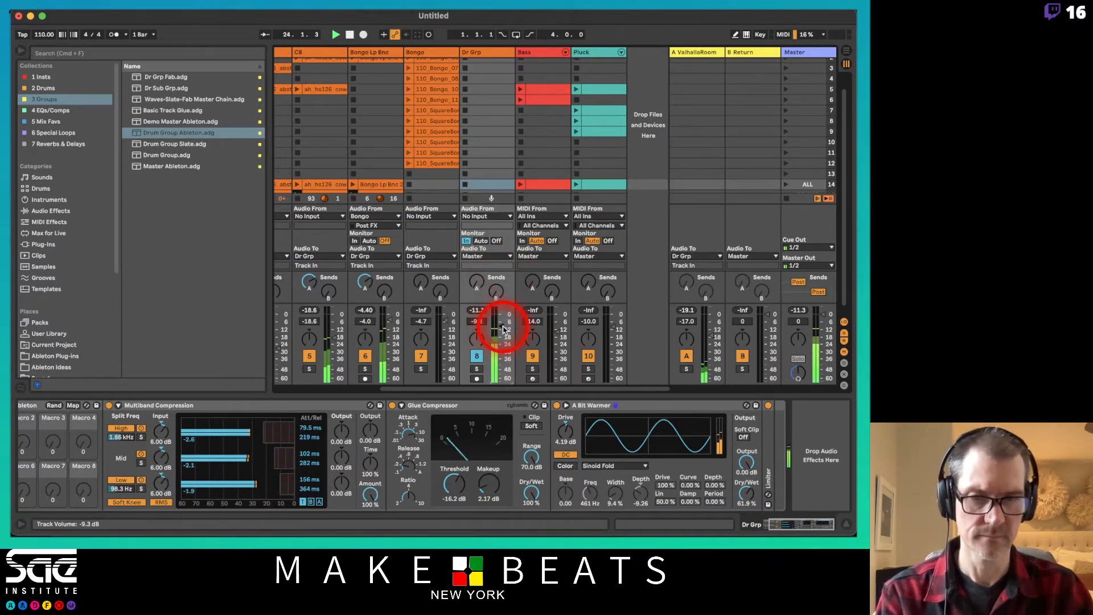
Step: Raise the A ValhallaRoom return volume to -10.3 dB, stop playback, and hide the browser
left_click(711, 337)
left_click_drag(713, 338, 711, 330)
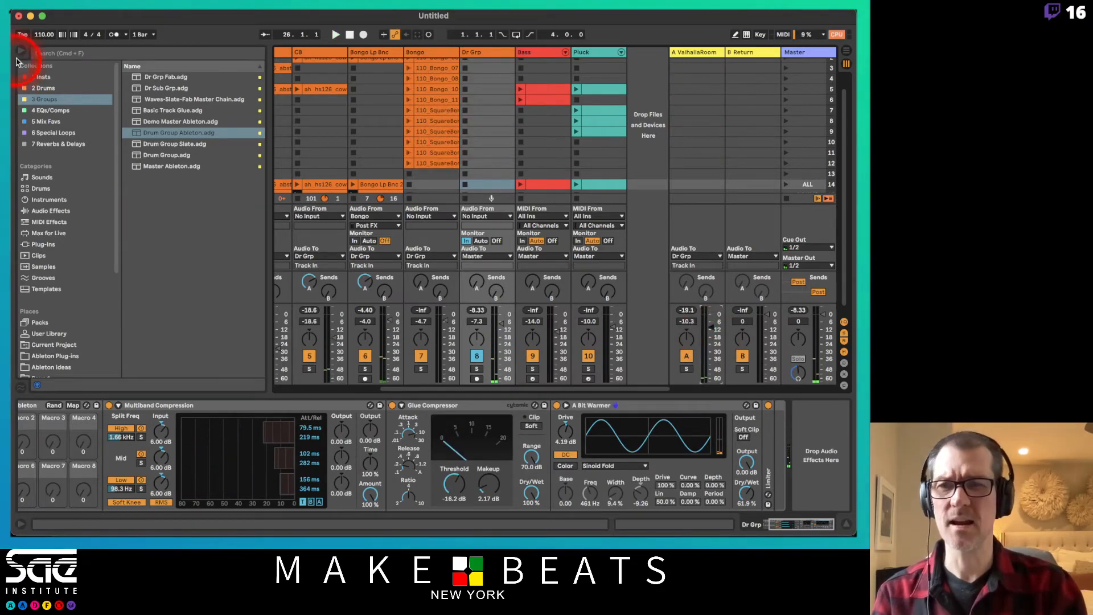
left_click(21, 51)
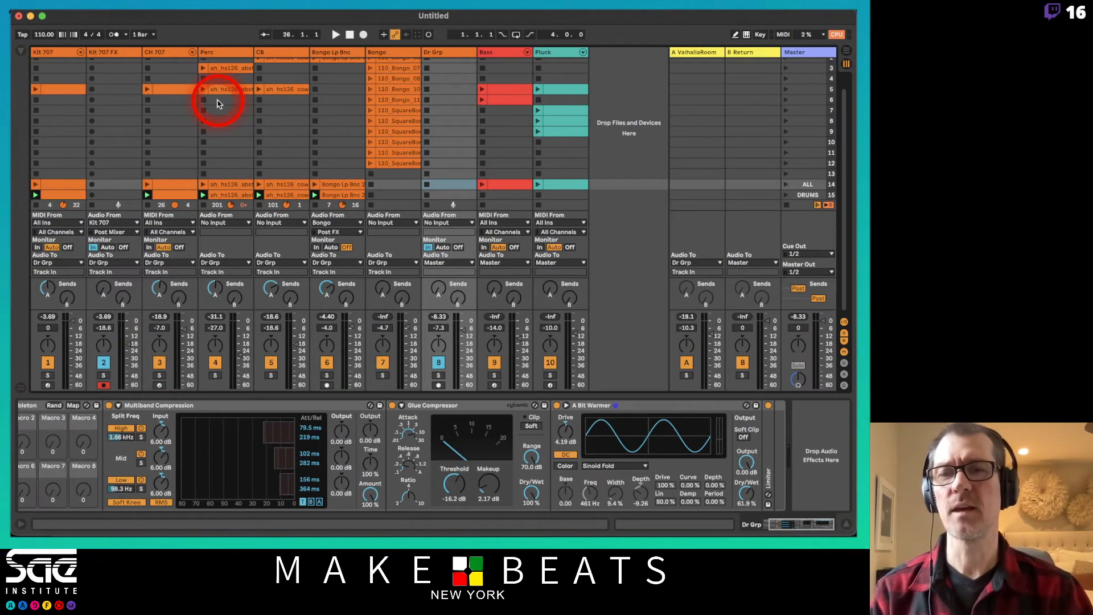
Step: Group the CH 707, Perc, and CB tracks and name the group Top Grp
left_click(165, 52)
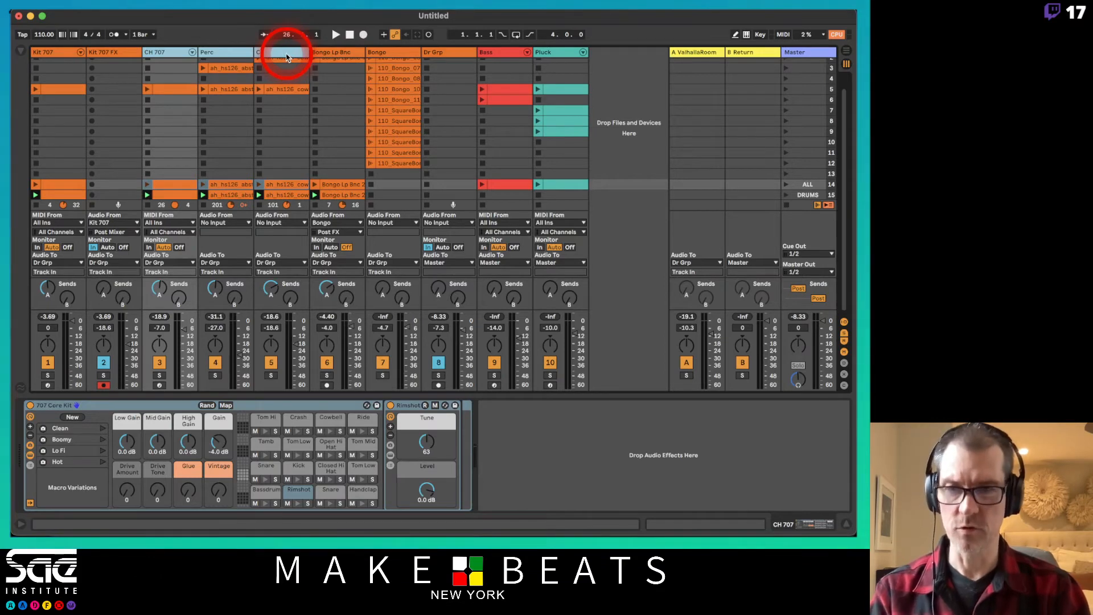
key("super+g")
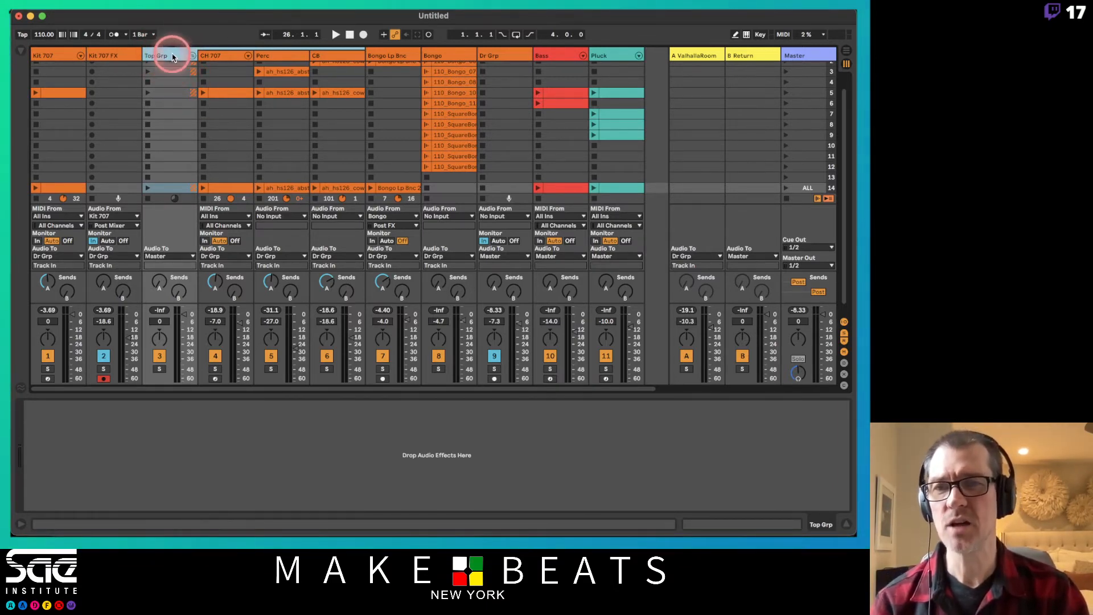
left_click(53, 55)
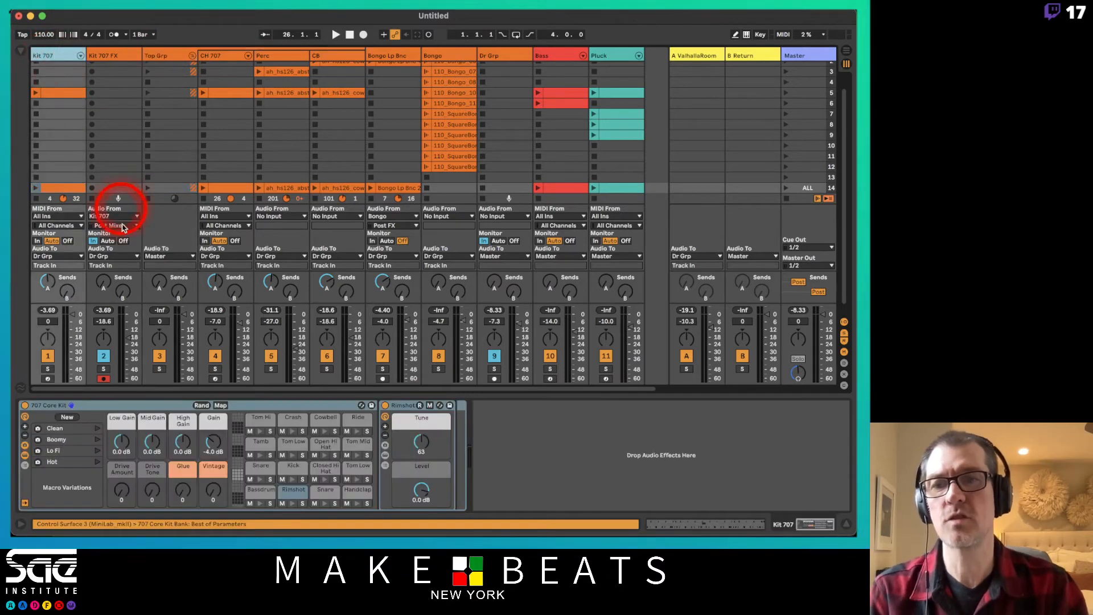
left_click(177, 56)
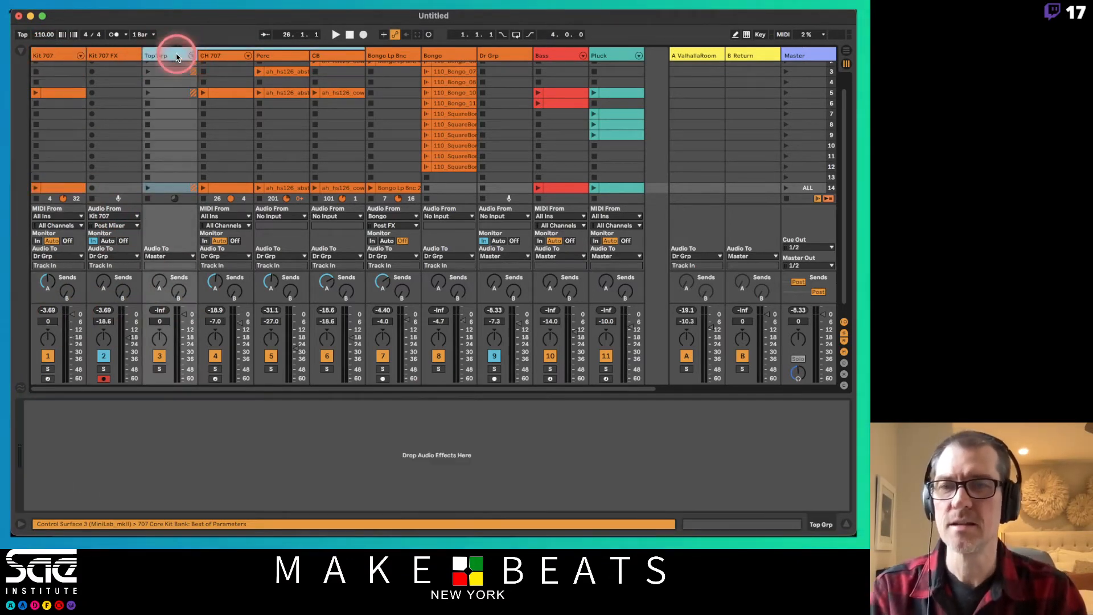
left_click(177, 56)
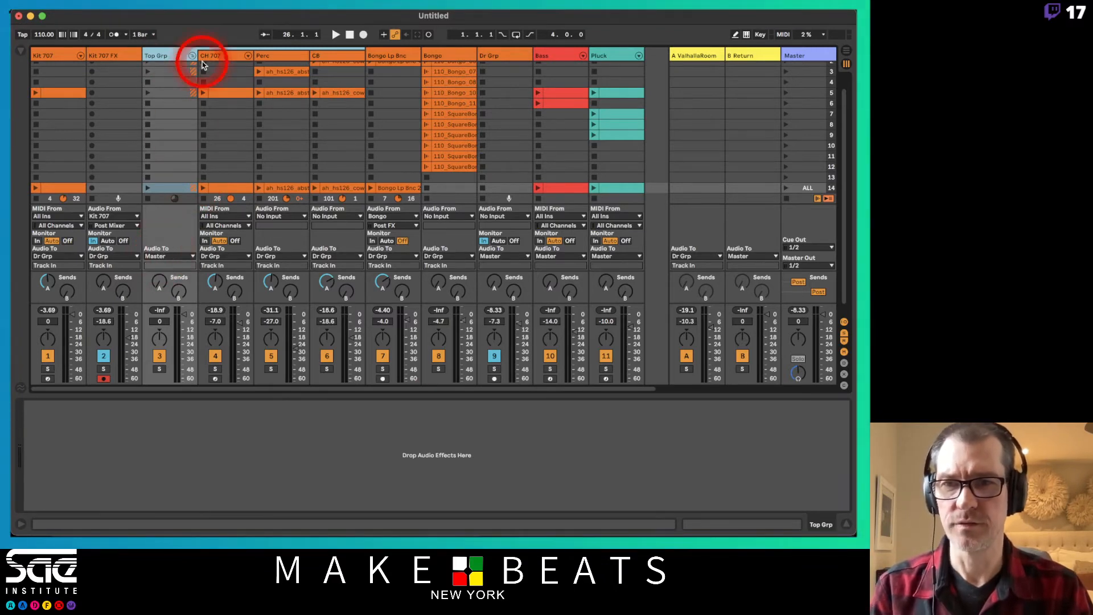
Step: Route the audio output of the CH 707, Perc, and CB tracks to Top Grp
left_click(220, 55)
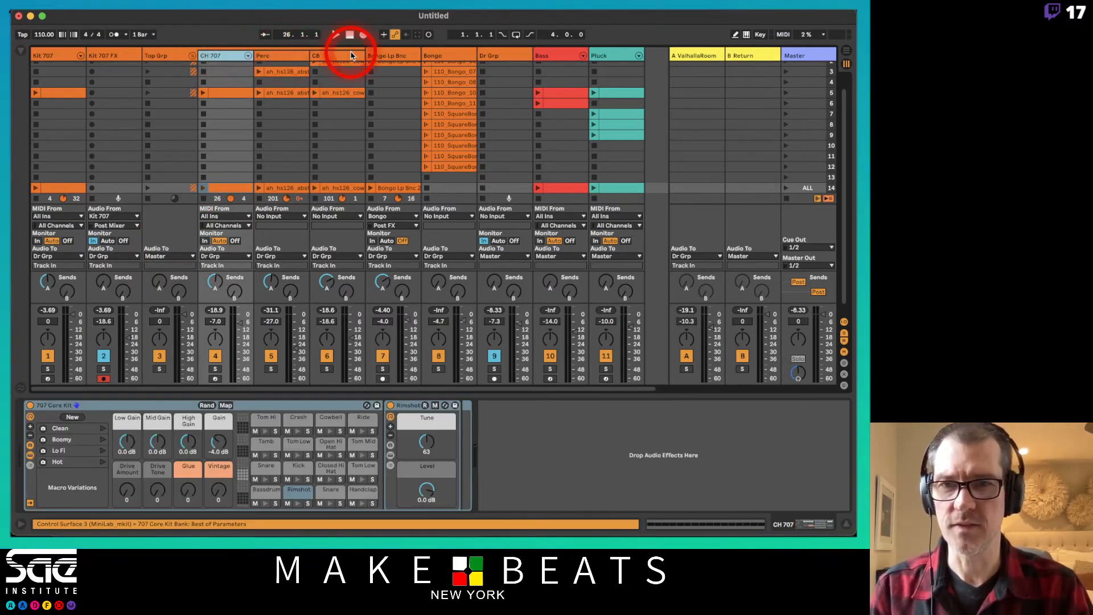
left_click(238, 260)
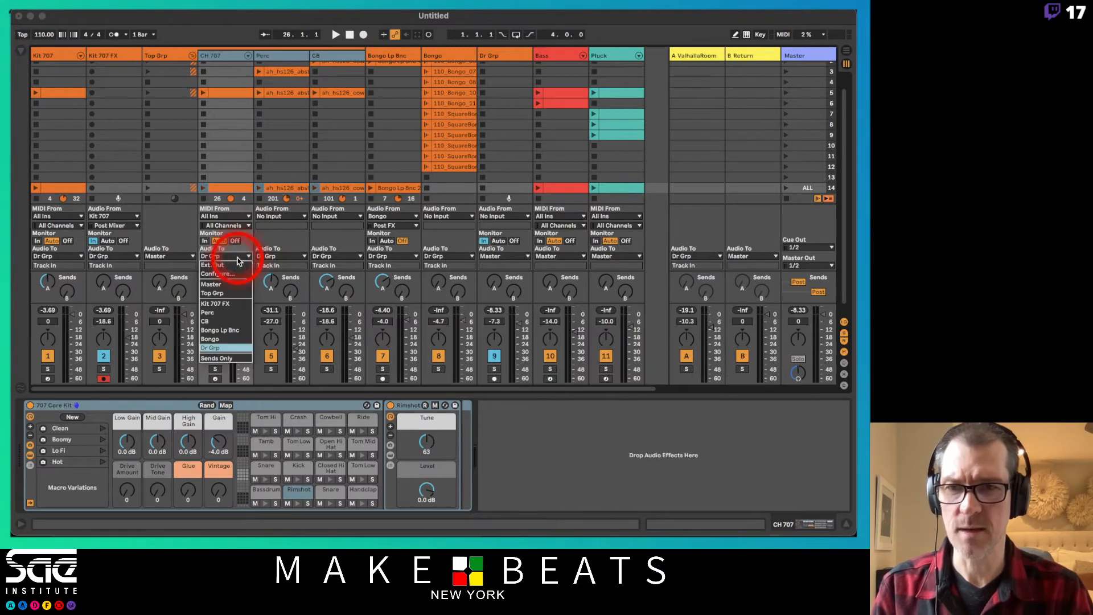
left_click(226, 293)
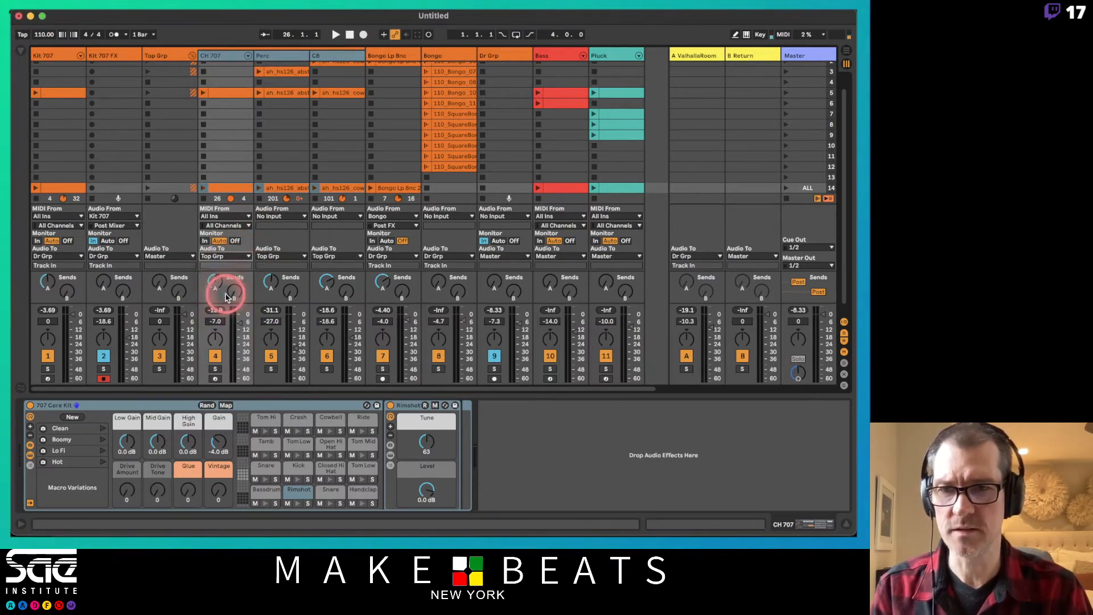
Step: Route the audio output of the Top Grp group to Dr Grp and play the drums to check the routing
left_click(169, 57)
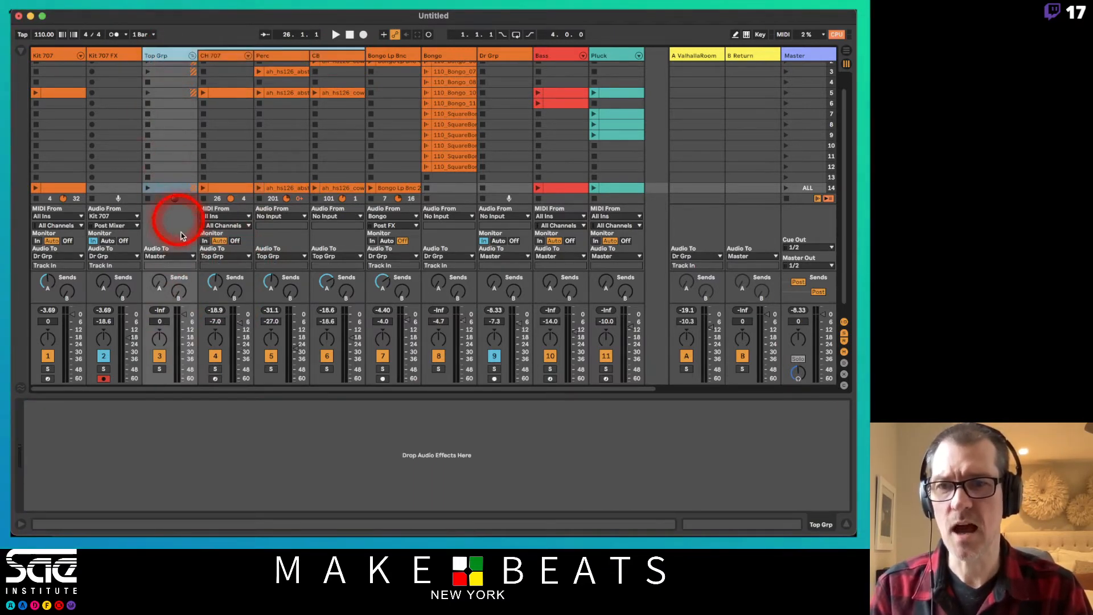
left_click(174, 256)
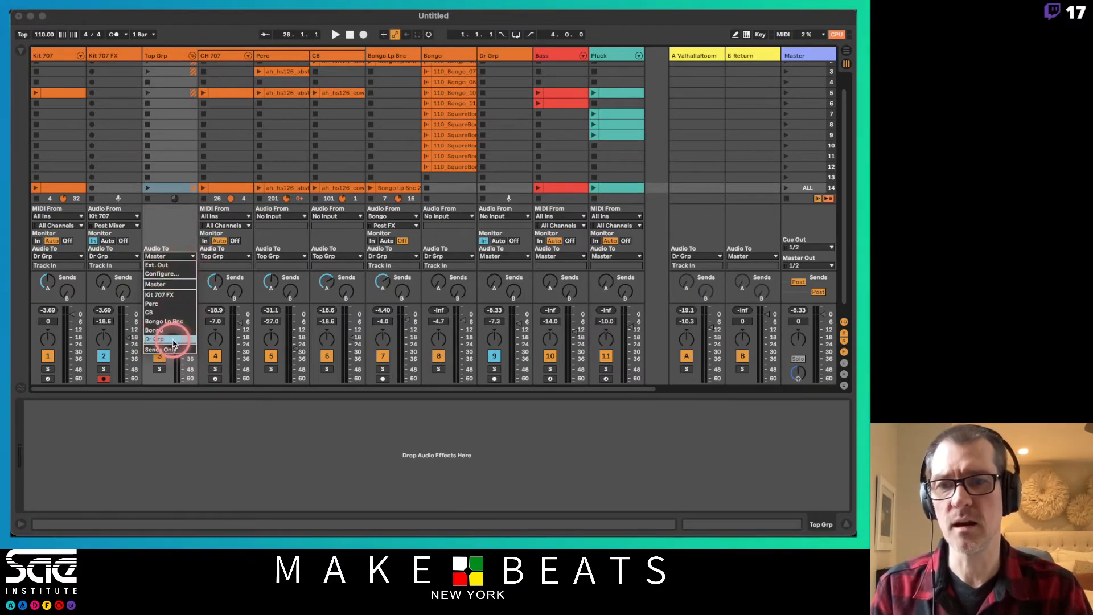
left_click(173, 340)
key("space")
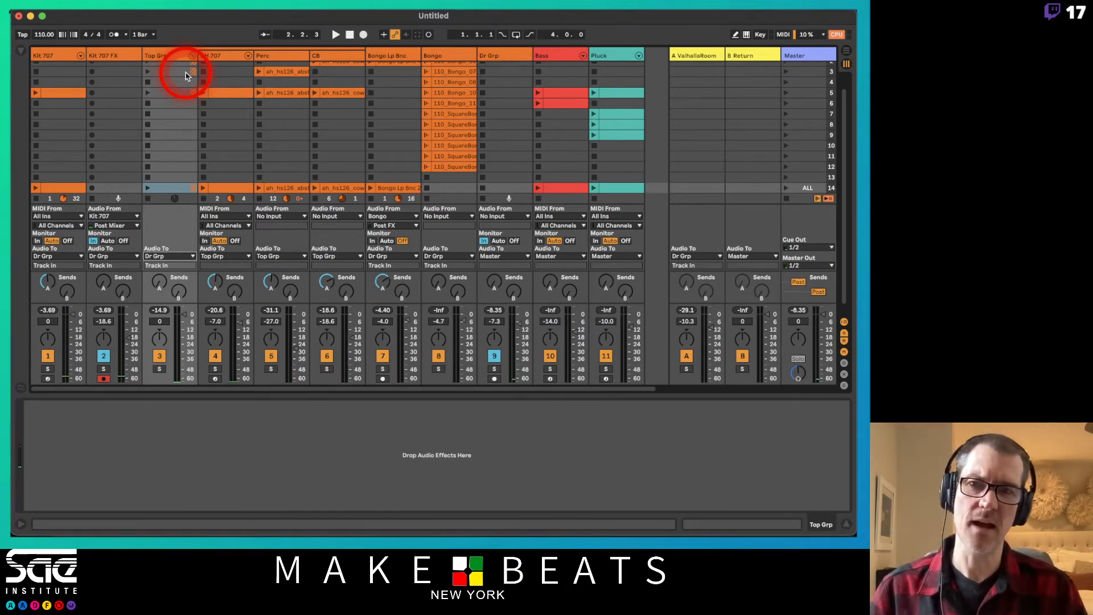
left_click(167, 57)
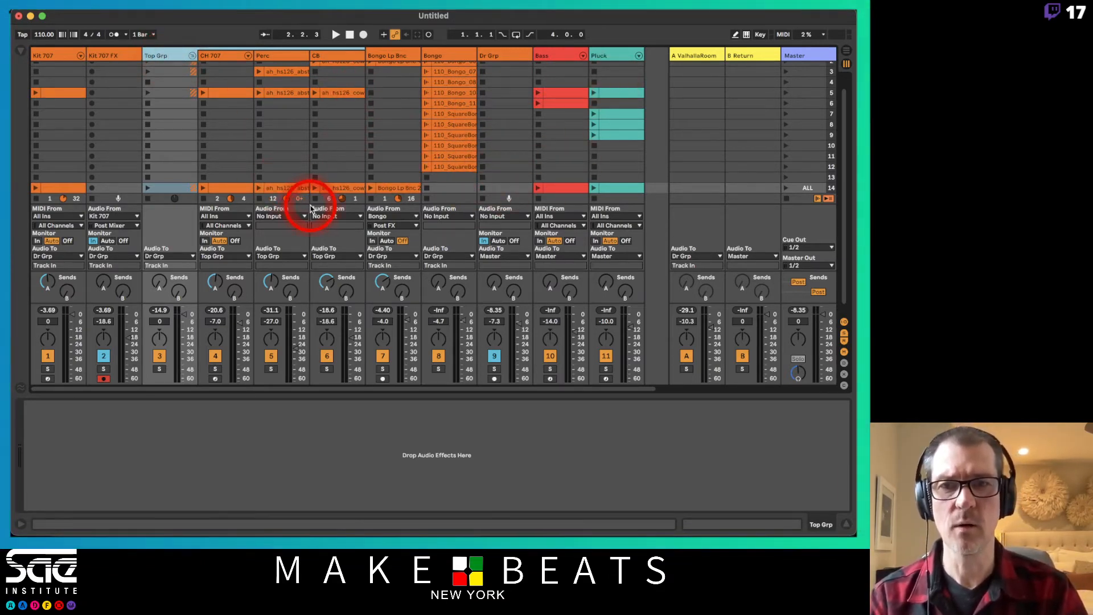
Step: Fold the Top Grp group and change the A ValhallaRoom return's track color to orange to match the drum tracks
left_click(695, 55)
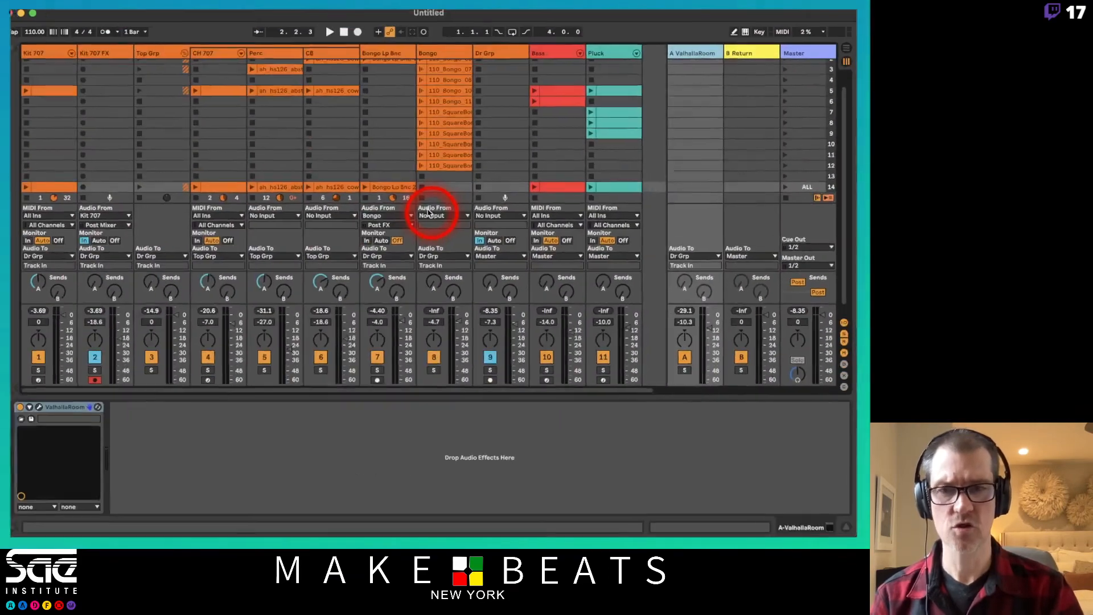
left_click(493, 52)
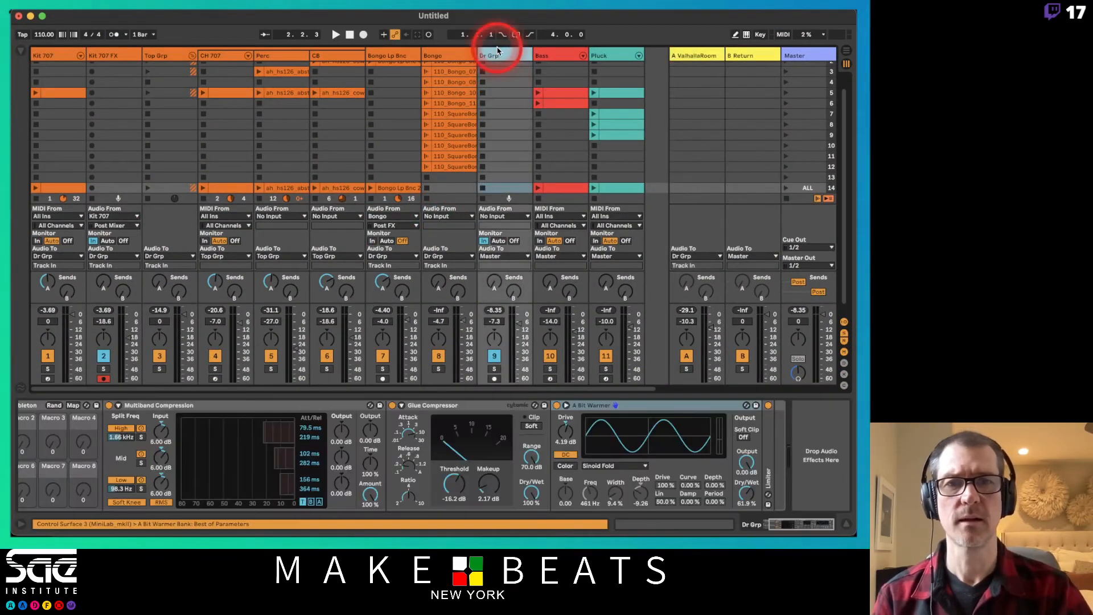
left_click(191, 54)
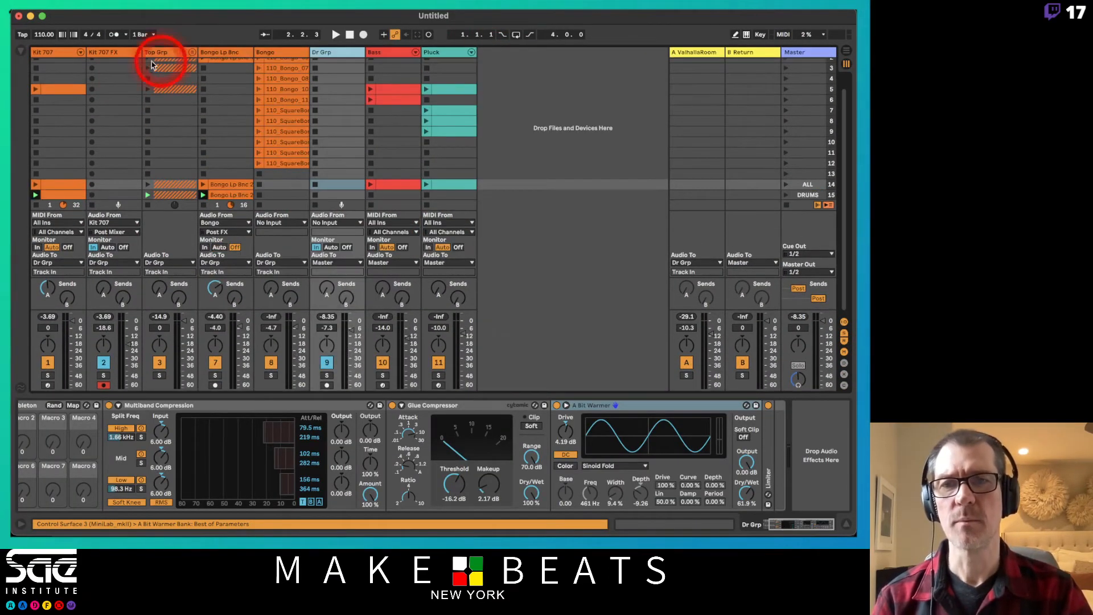
left_click(65, 52)
left_click(329, 53, "shift")
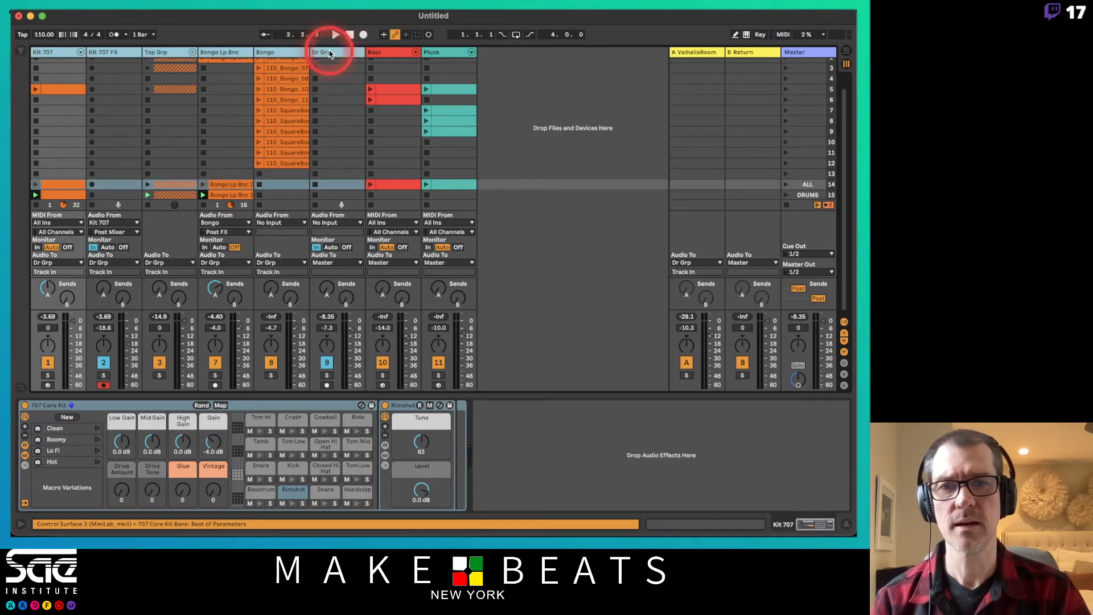
right_click(709, 50)
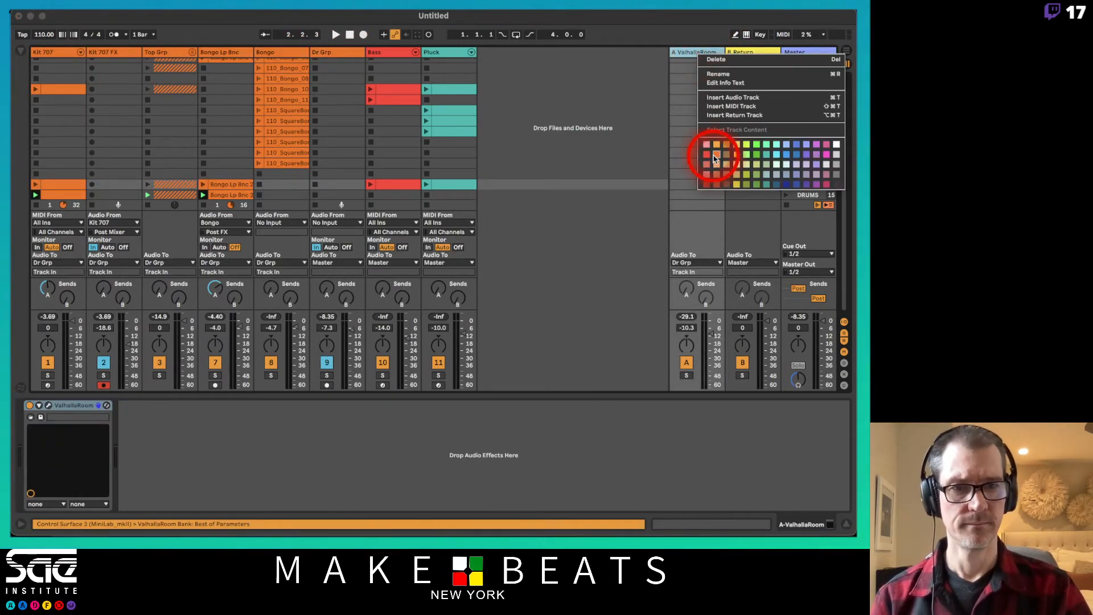
left_click(714, 156)
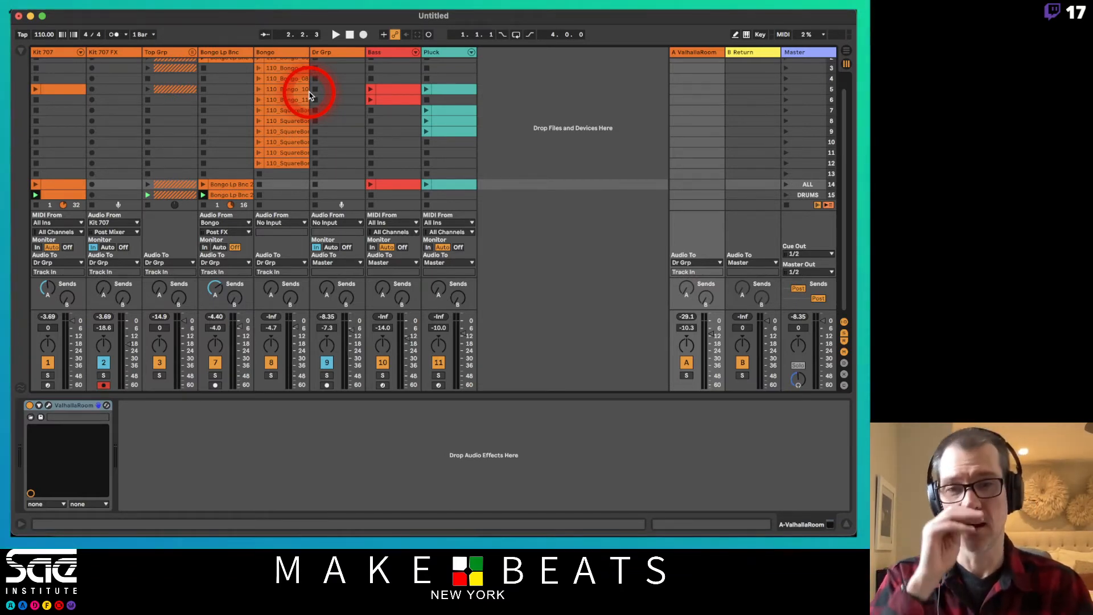
Step: Play the ALL scene while setting the volumes to -7.0 dB for Bongo Lp Bnc, -10.0 dB for Bass, and -8.0 dB for Pluck
left_click(785, 186)
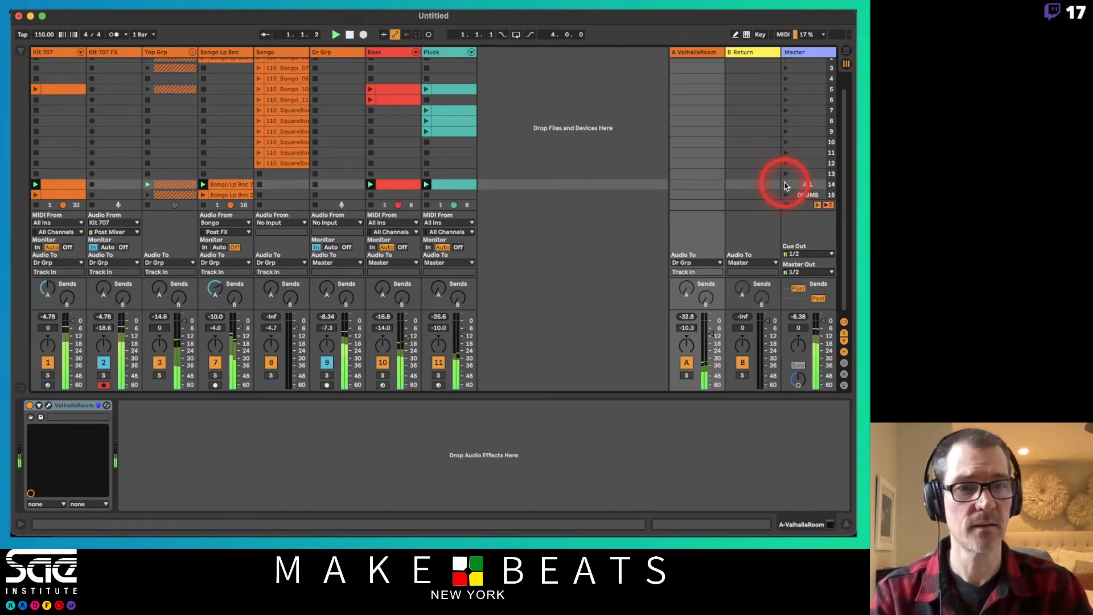
left_click(271, 340)
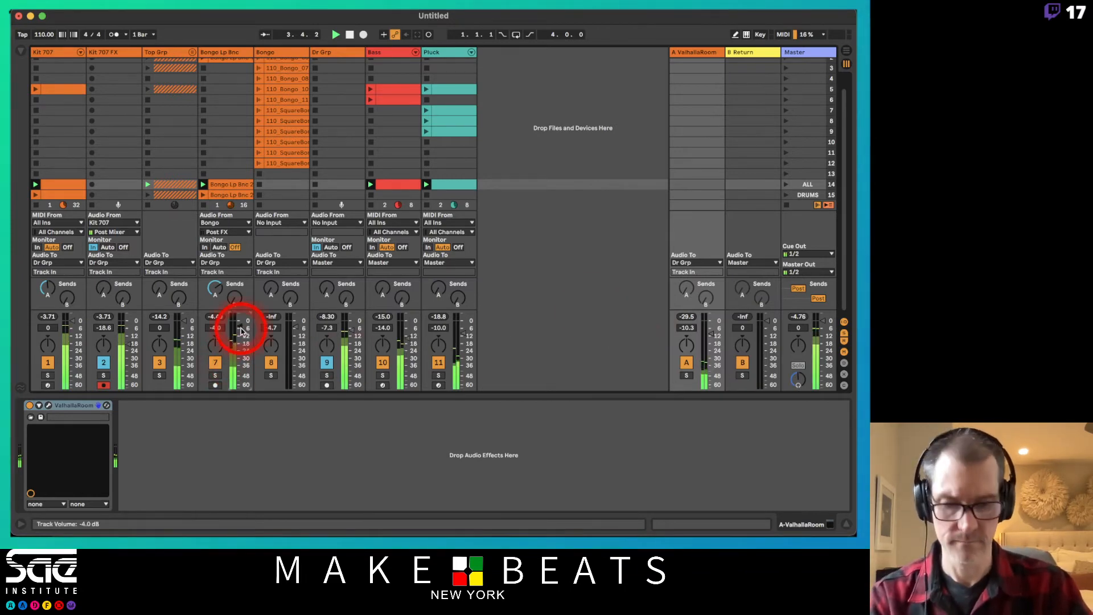
left_click_drag(241, 330, 241, 331)
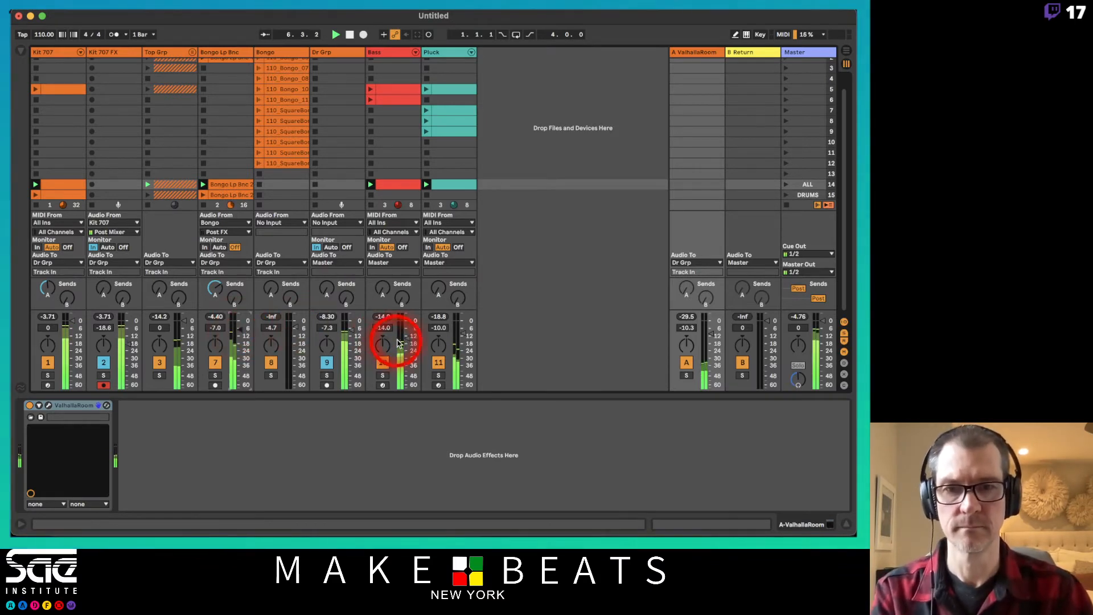
mouse_move(398, 343)
left_mouse_down()
mouse_move(403, 329)
mouse_move(464, 334)
mouse_move(382, 337)
mouse_move(413, 340)
left_mouse_up()
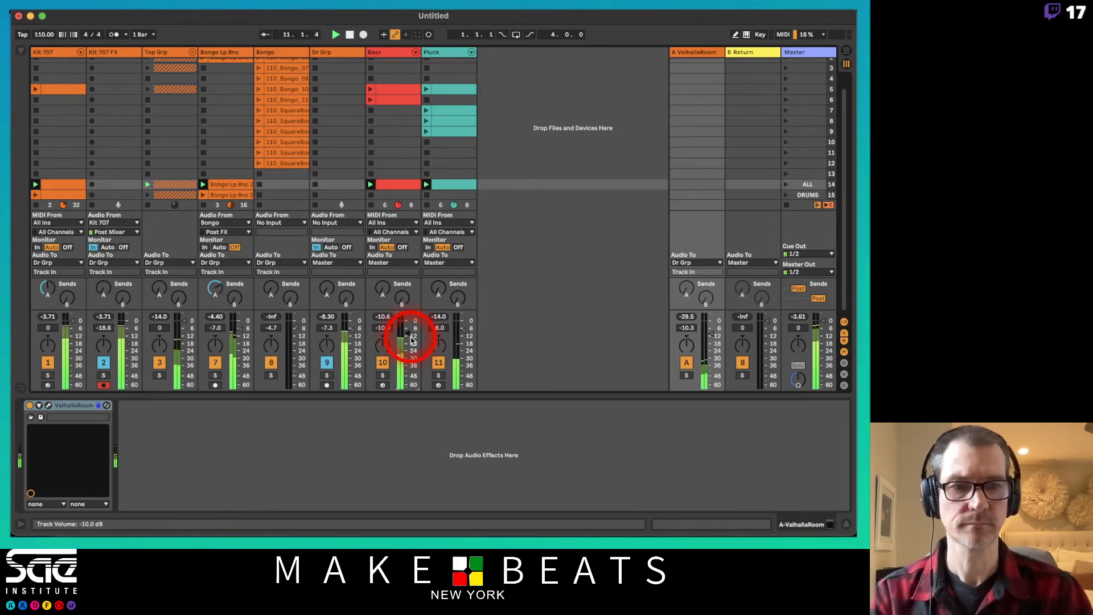
key("space")
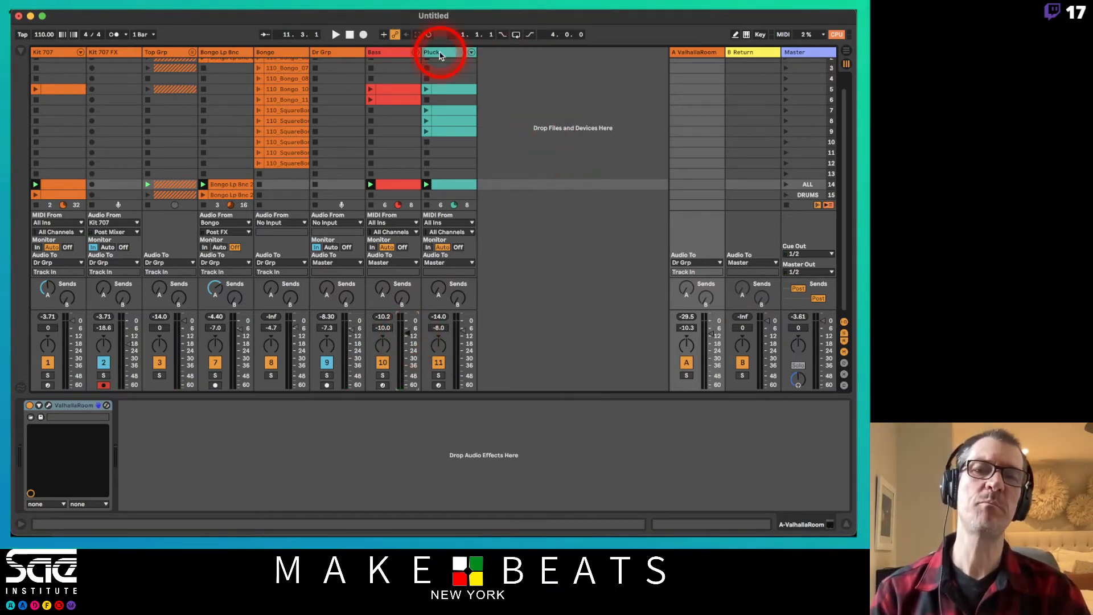
Step: Examine how the drum tracks are routed into Dr Grp and how Dr Grp sits beside the Bass and Pluck tracks
left_click(369, 50)
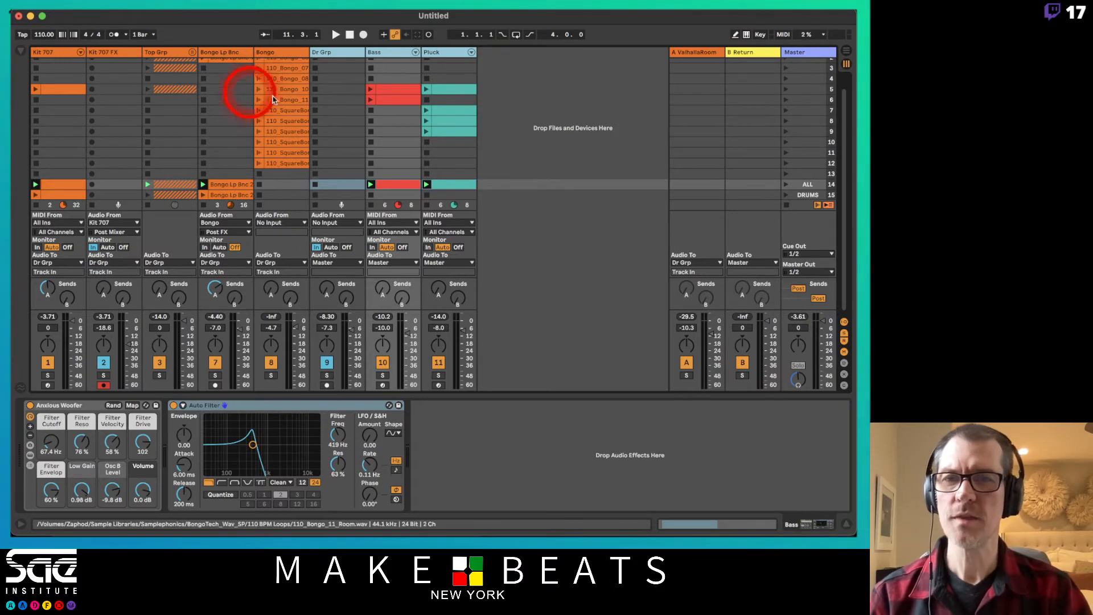
left_click(322, 53)
mouse_move(322, 53)
left_mouse_down()
mouse_move(342, 42)
mouse_move(329, 102)
mouse_move(330, 49)
mouse_move(336, 136)
mouse_move(329, 81)
mouse_move(341, 58)
mouse_move(336, 97)
mouse_move(354, 136)
mouse_move(305, 233)
mouse_move(331, 215)
mouse_move(320, 250)
left_mouse_up()
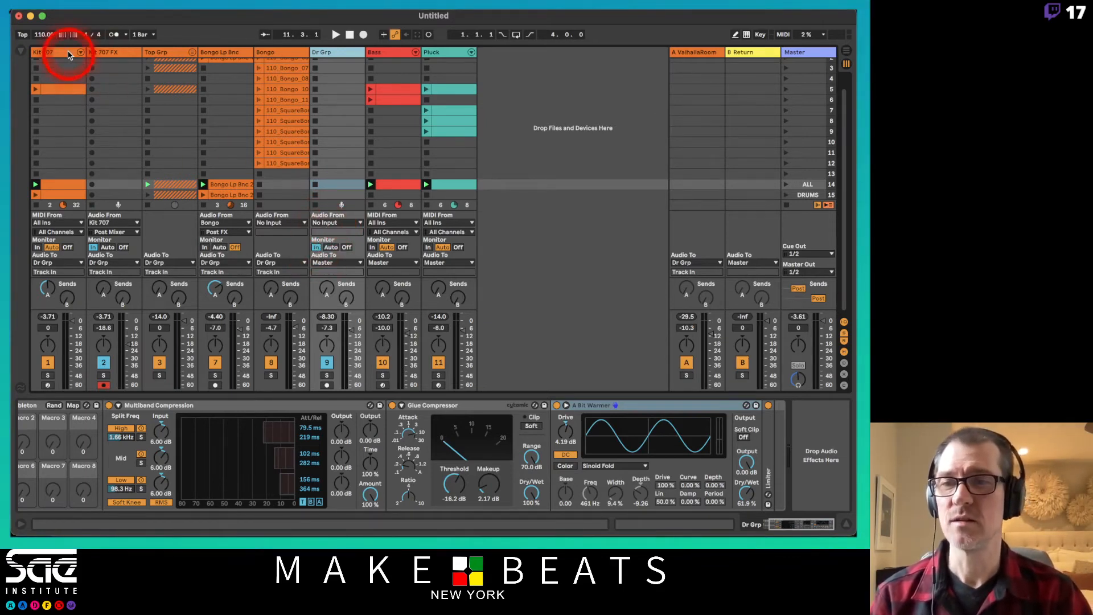
left_click(62, 52)
left_click(234, 52, "shift")
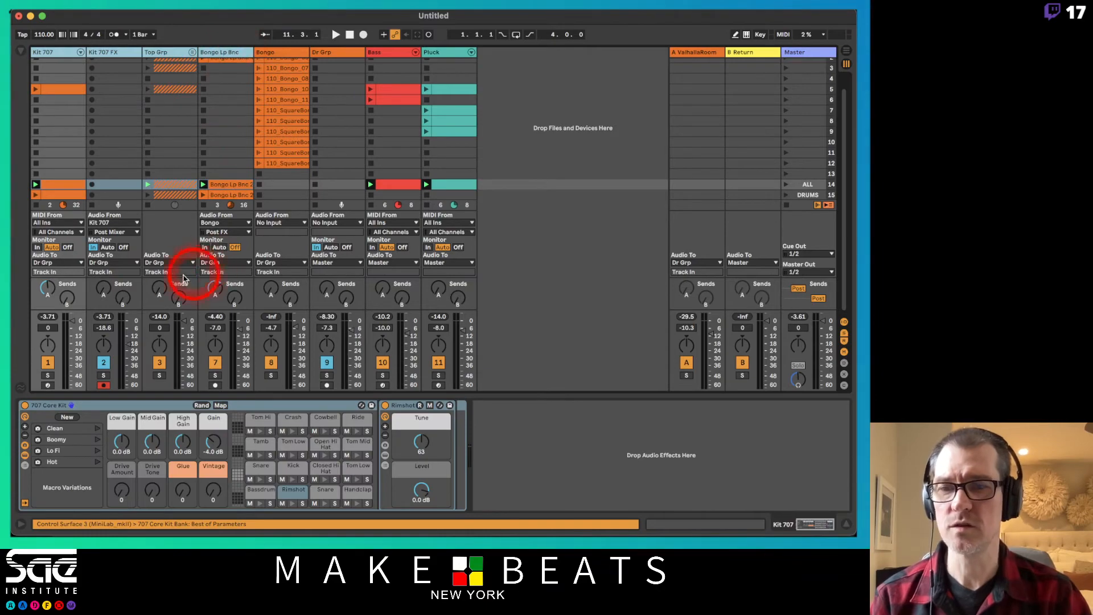
left_click(98, 271)
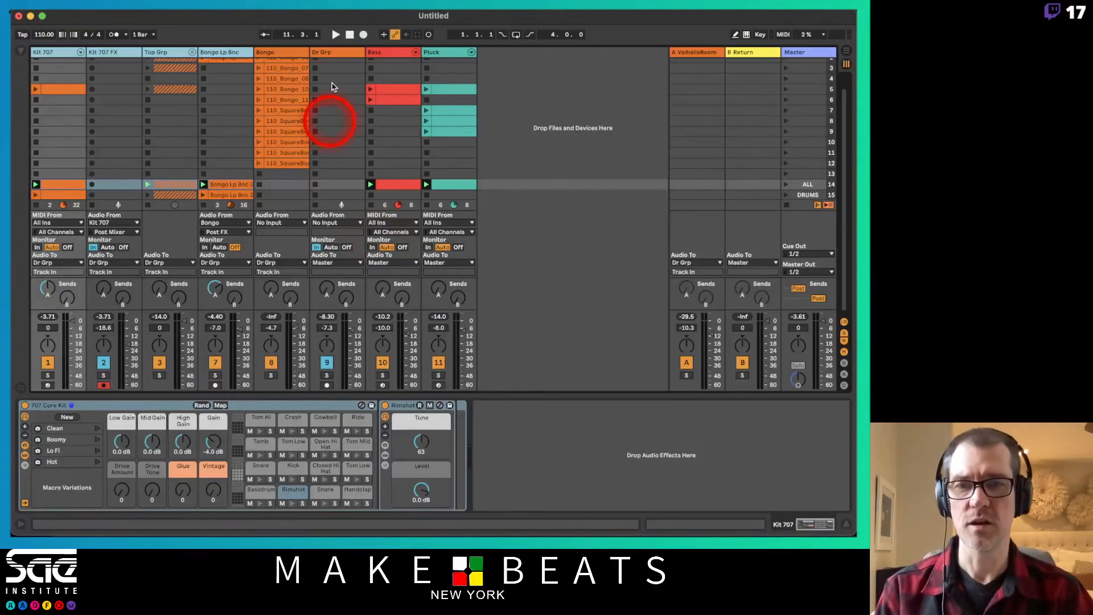
left_click(341, 51)
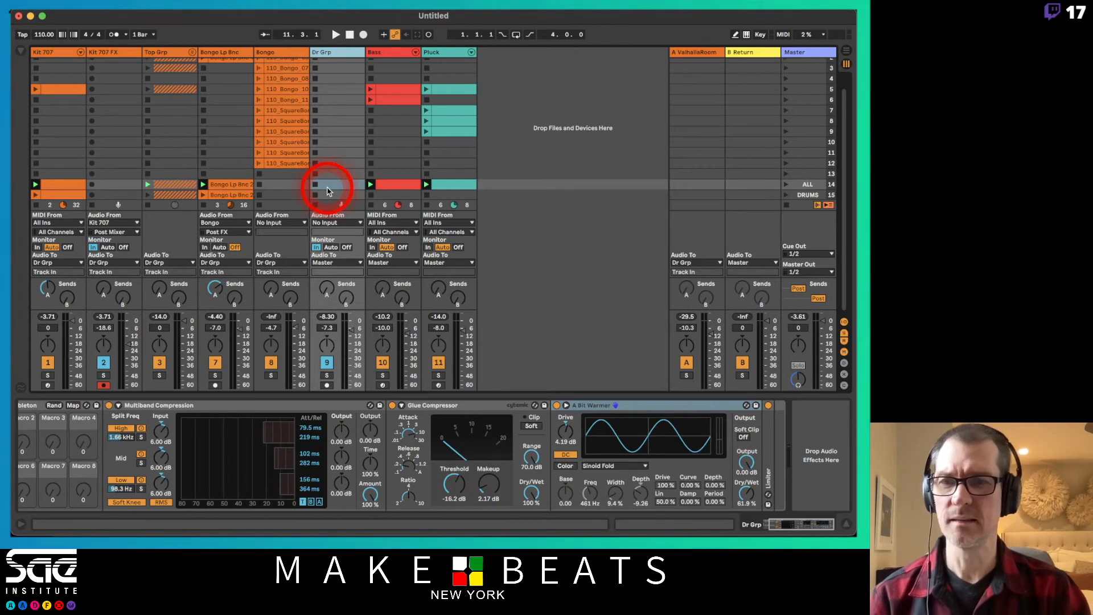
Step: Unfold the Top Grp group and hide the return tracks
left_click(191, 52)
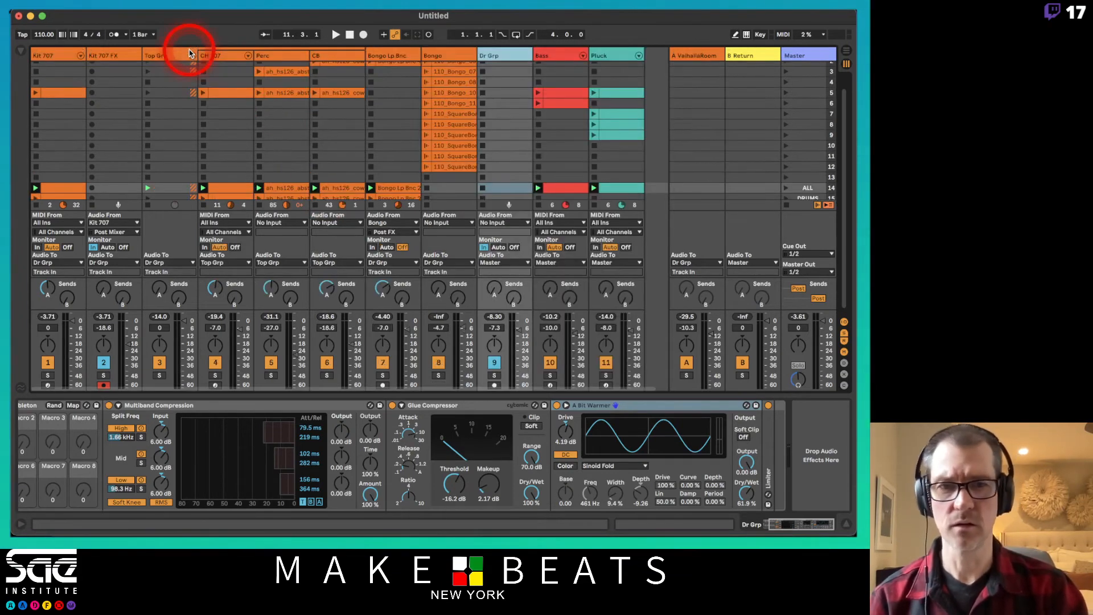
key("super+alt+r")
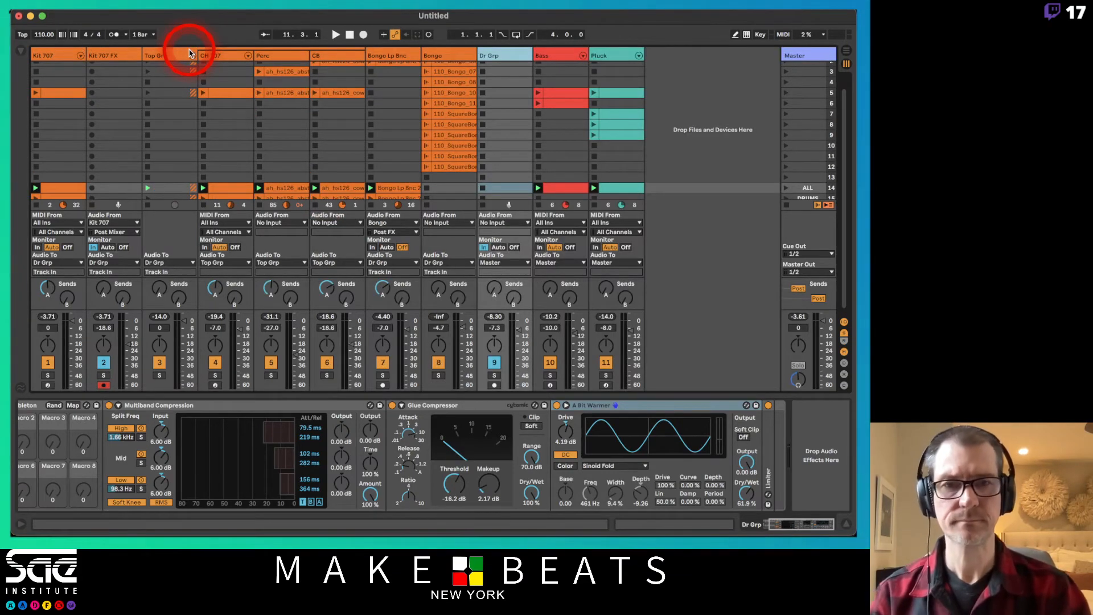
scroll(556, 176, "down", 1)
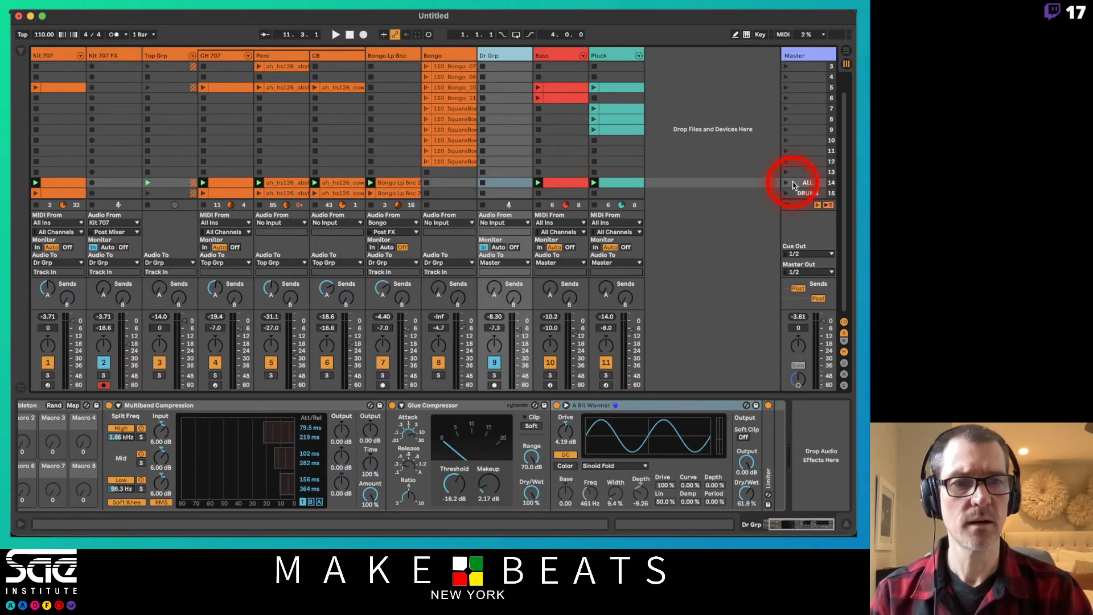
Step: Play the DRUMS scene and copy its clips from Kit 707 through Bongo Lp Bnc to bar 1 of the arrangement
left_click(787, 194)
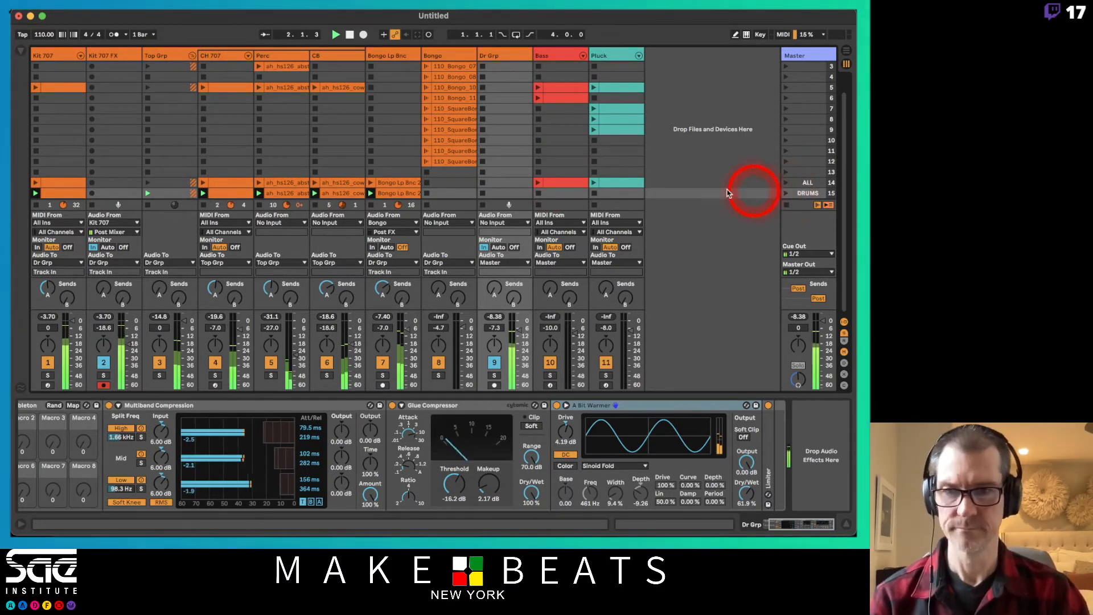
left_click(62, 197)
left_click(399, 194, "shift")
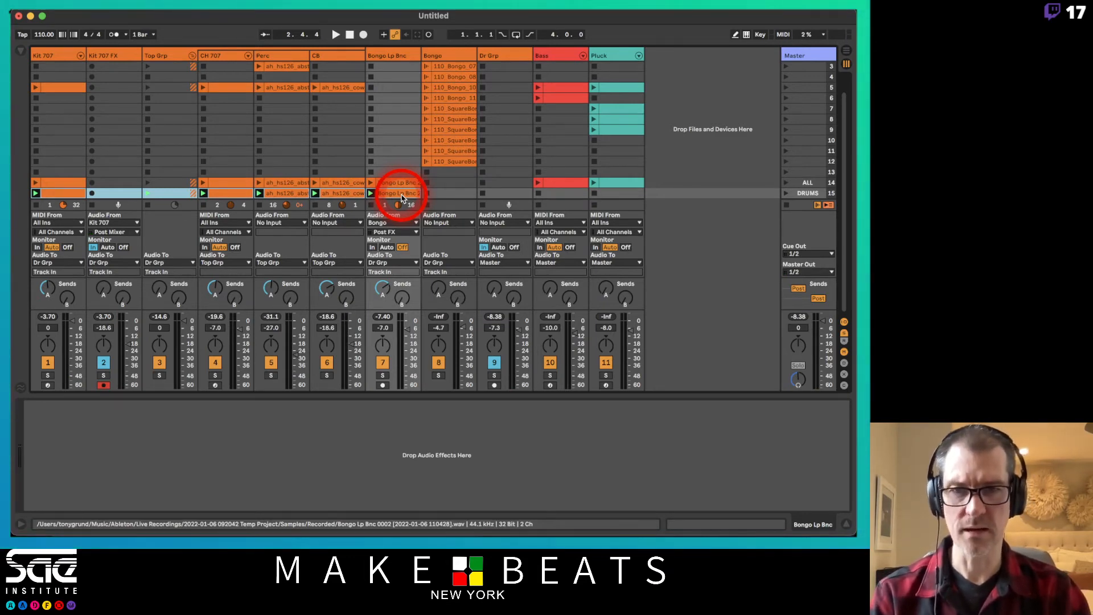
key("Tab")
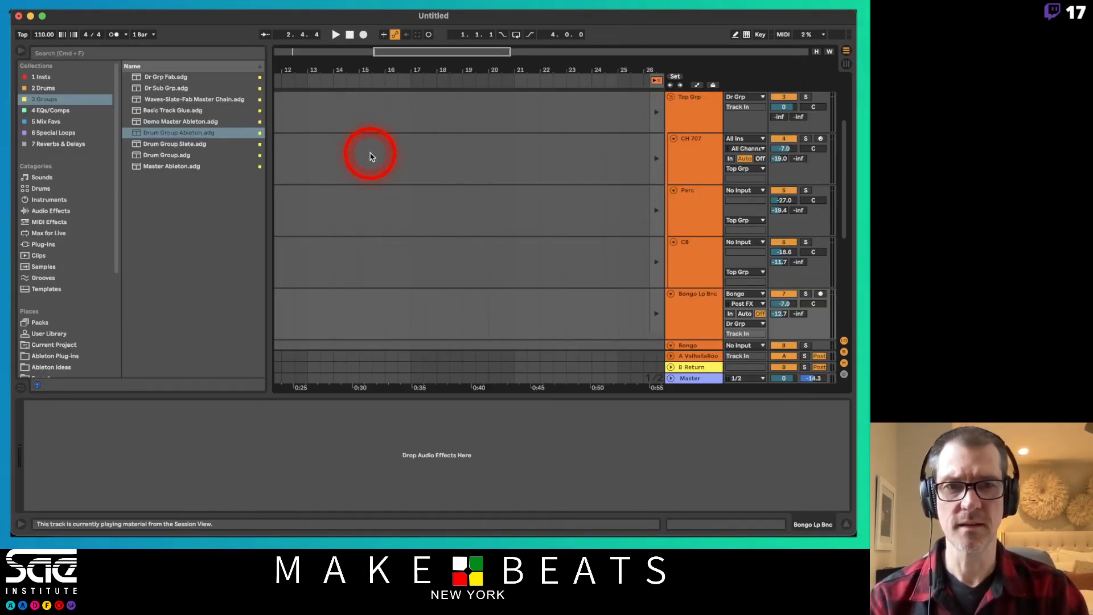
scroll(371, 156, "left", 10)
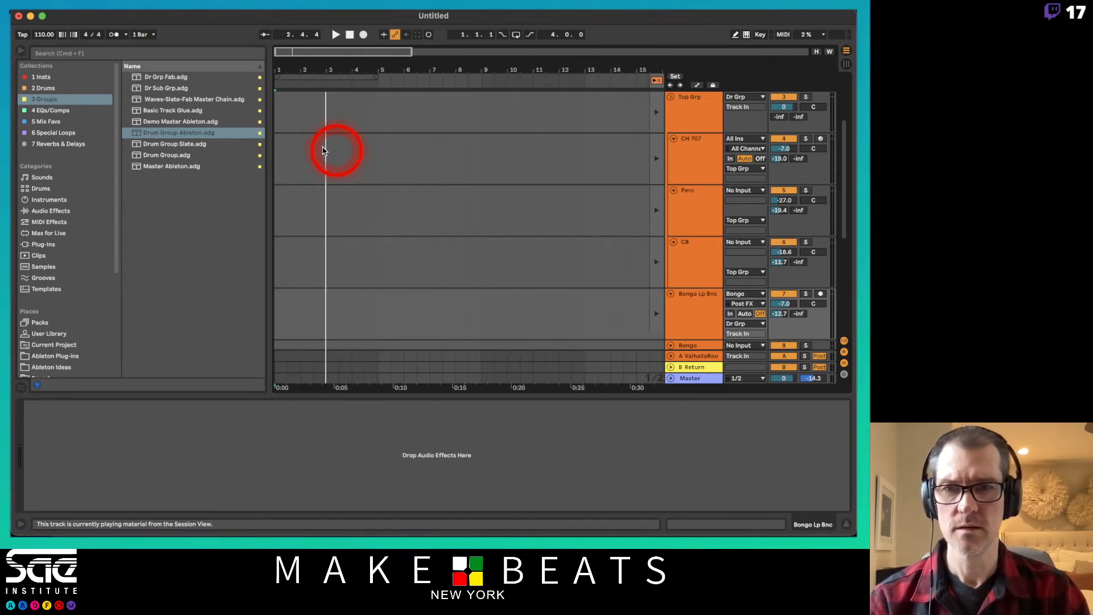
left_click(281, 150)
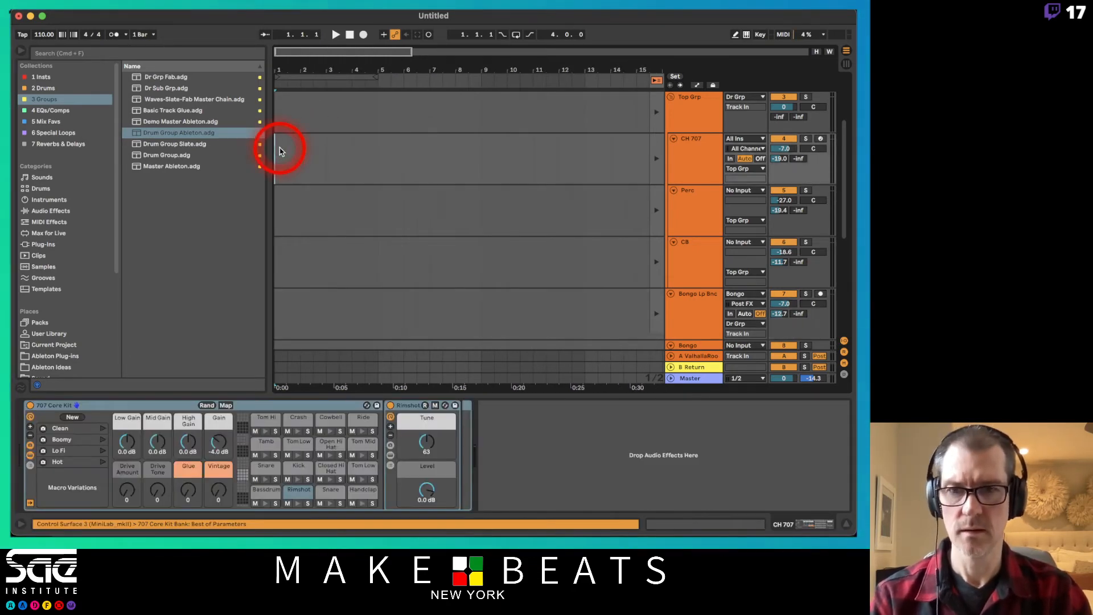
key("Tab")
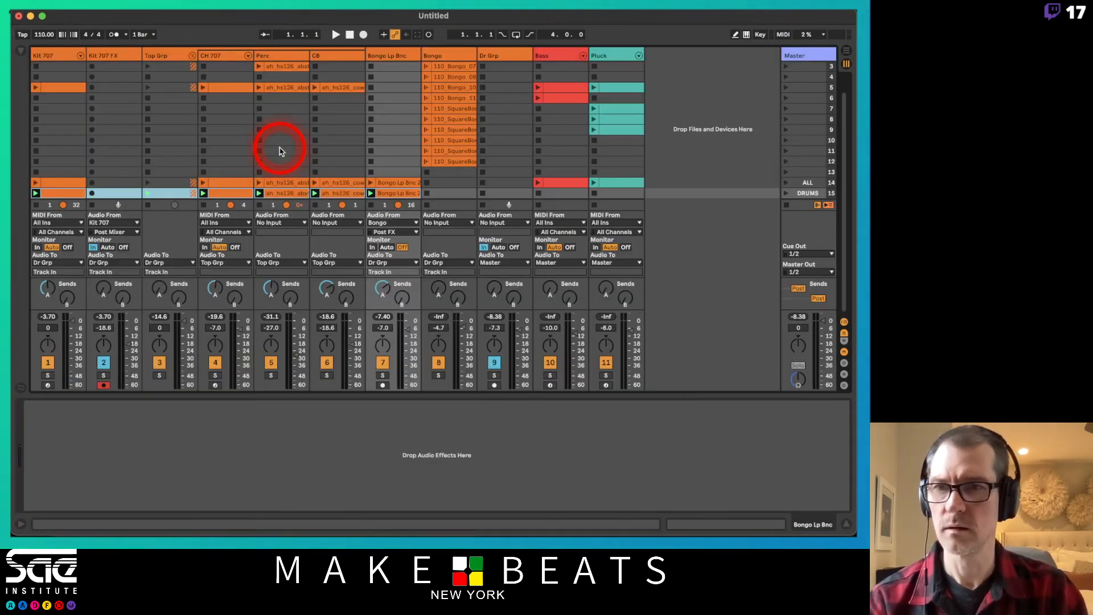
key("Tab")
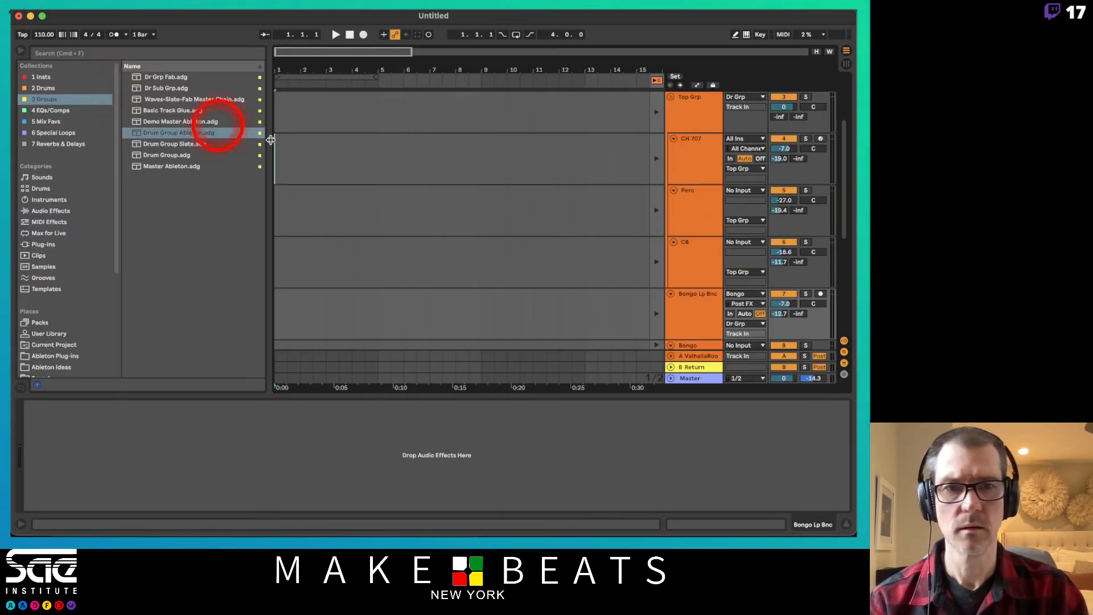
left_click(275, 106)
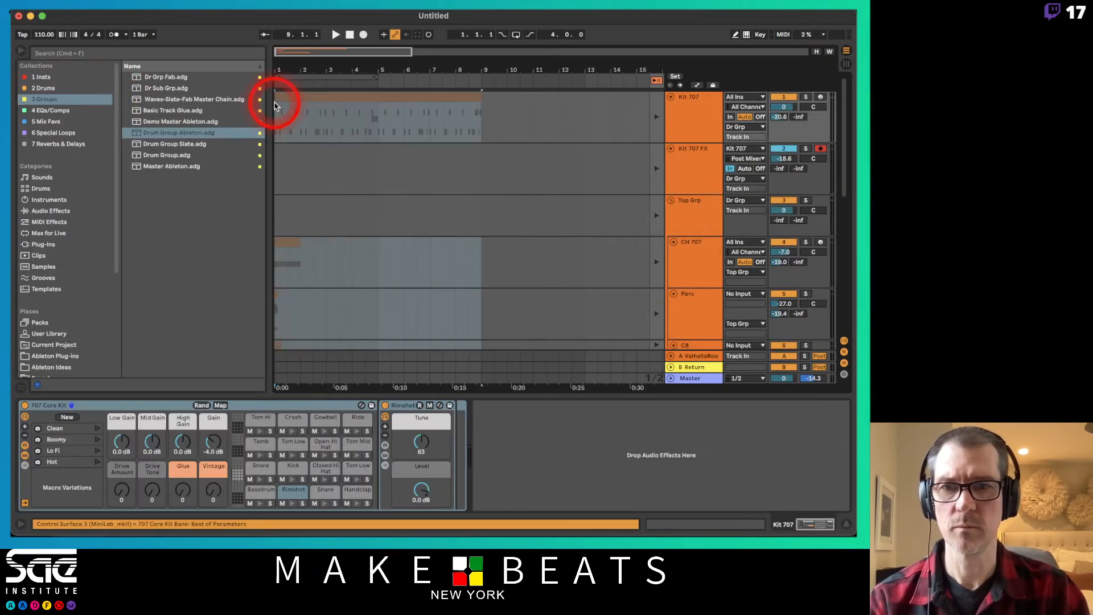
Step: Extend the CH 707, Perc, CB and Bongo Lp Bnc clips in the arrangement so they all end at bar 9
scroll(335, 237, "down", 5)
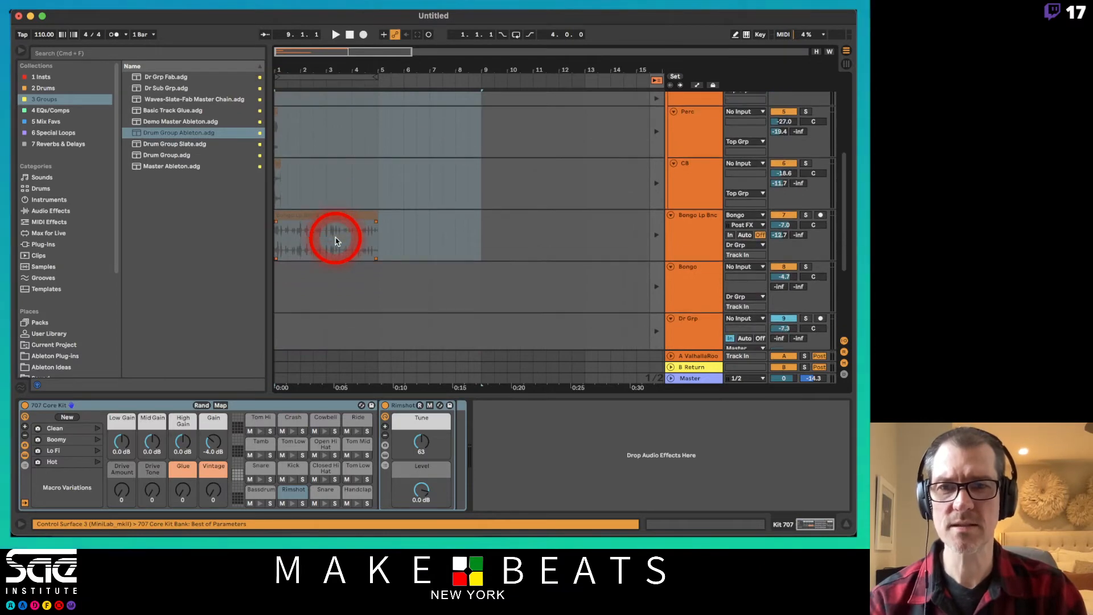
scroll(335, 240, "up", 1)
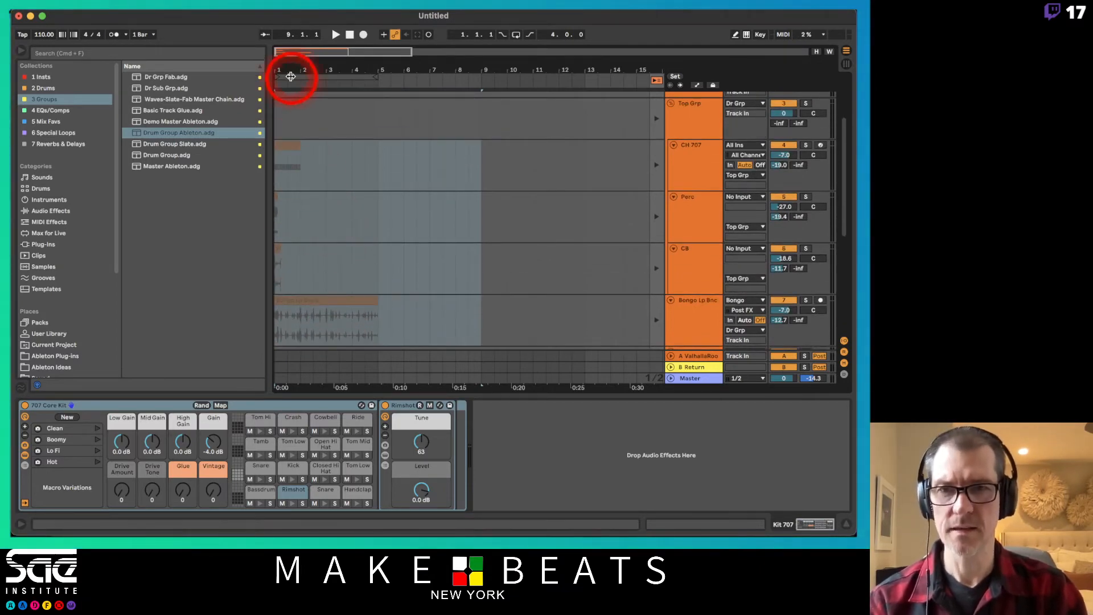
left_click_drag(285, 62, 285, 79)
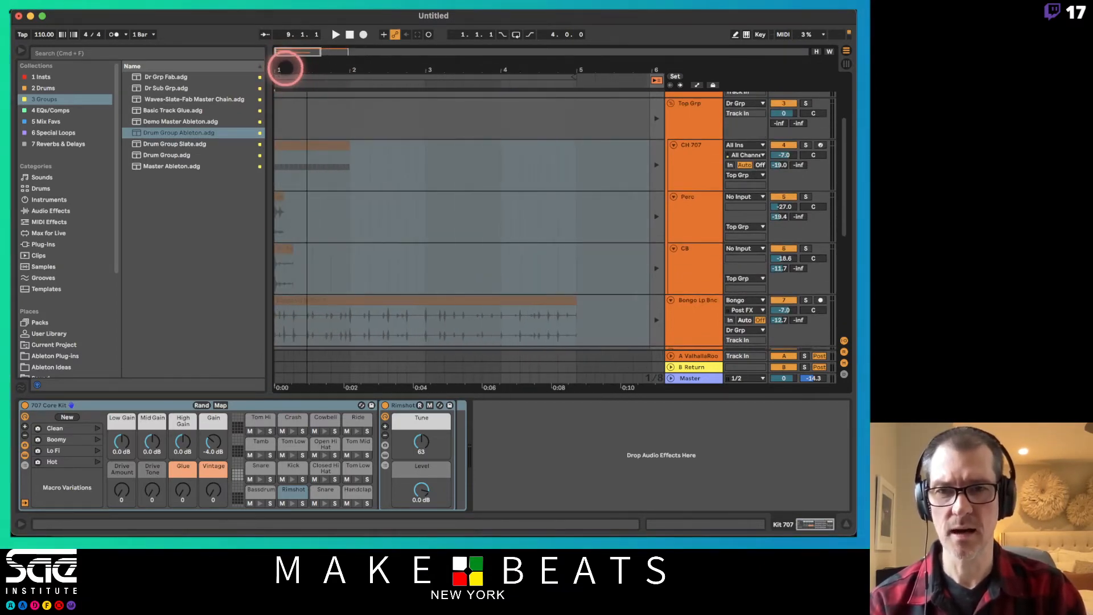
left_click(294, 197)
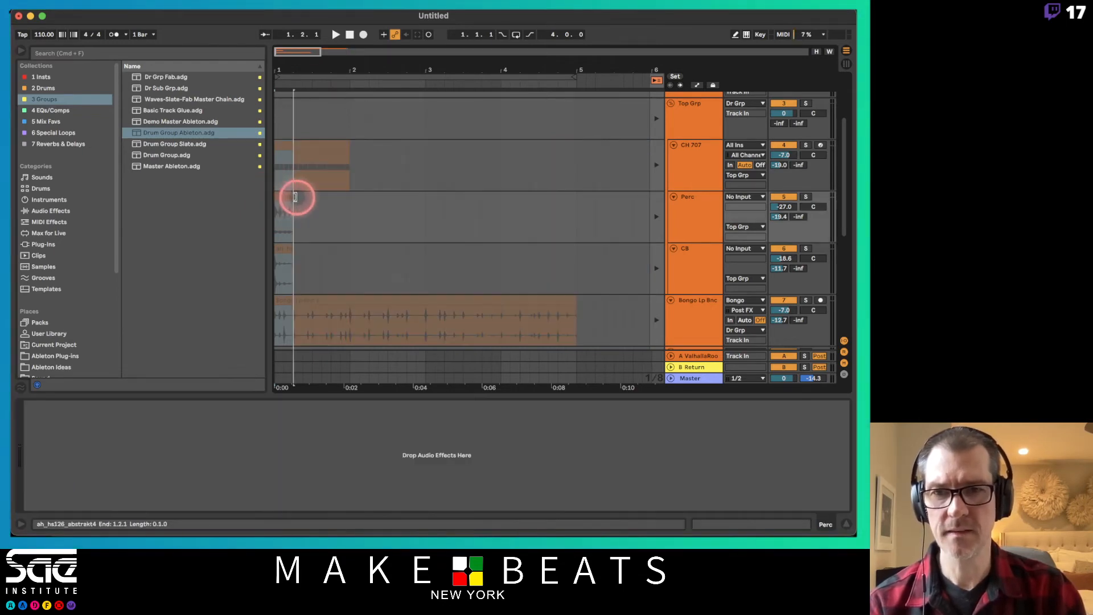
left_click_drag(291, 197, 574, 212)
scroll(574, 212, "up", 3)
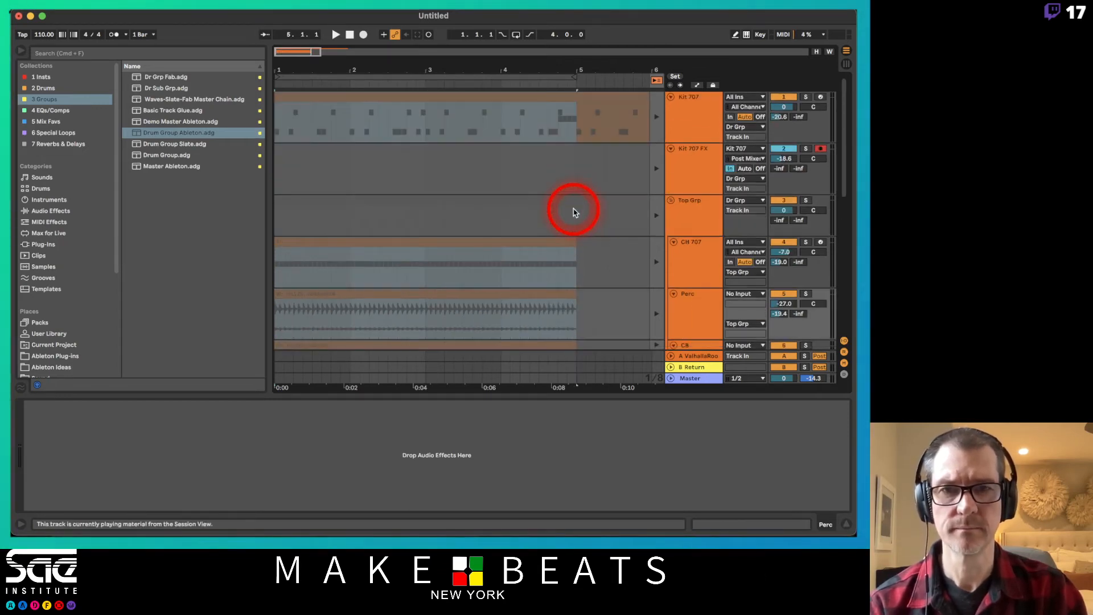
scroll(576, 203, "down", 1)
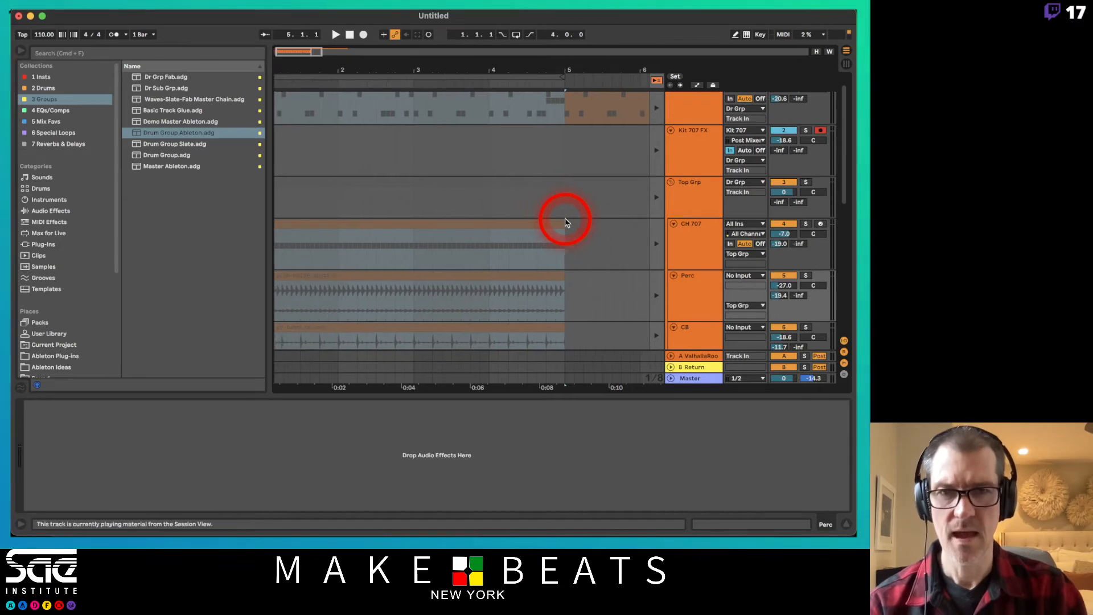
scroll(566, 220, "right", 10)
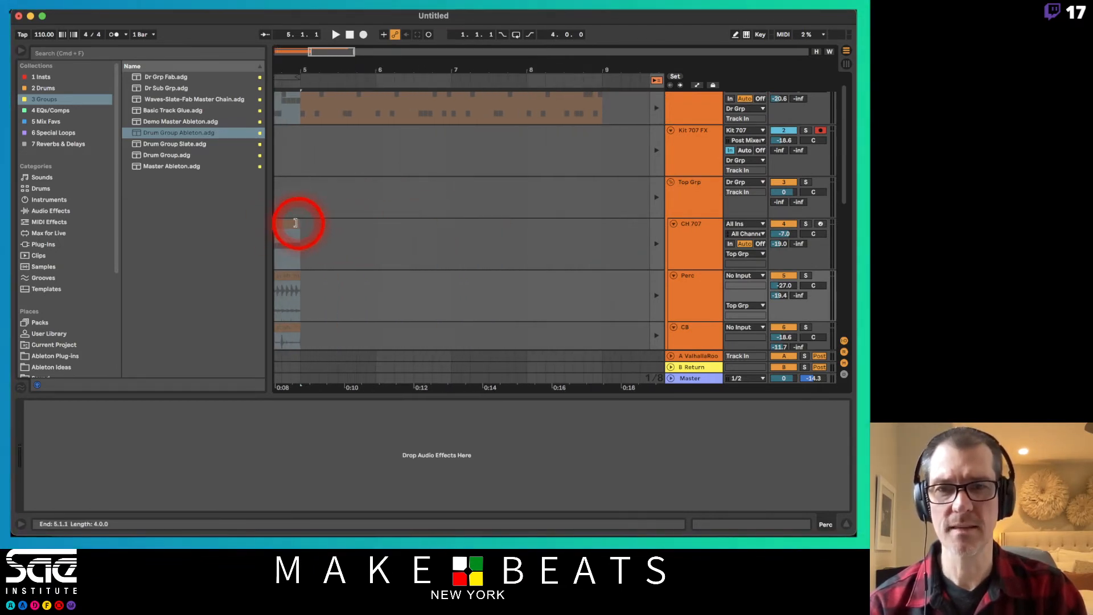
left_click_drag(291, 224, 599, 211)
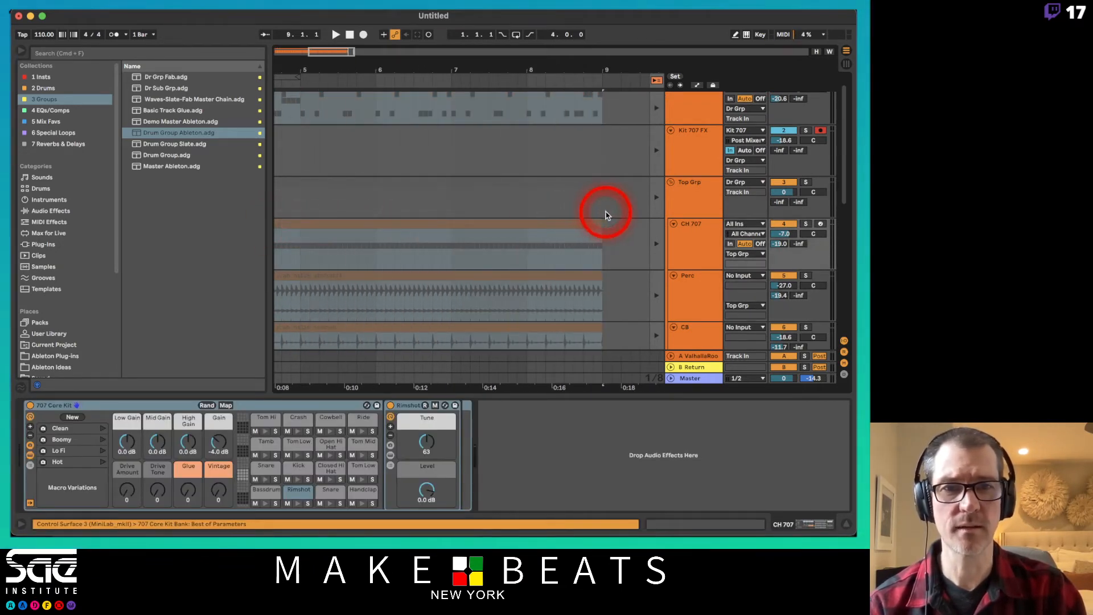
Step: Hide the browser and the device view, fold the Kit 707 FX track, and reduce the height of Top Grp
left_click(429, 200)
key("alt+super+b")
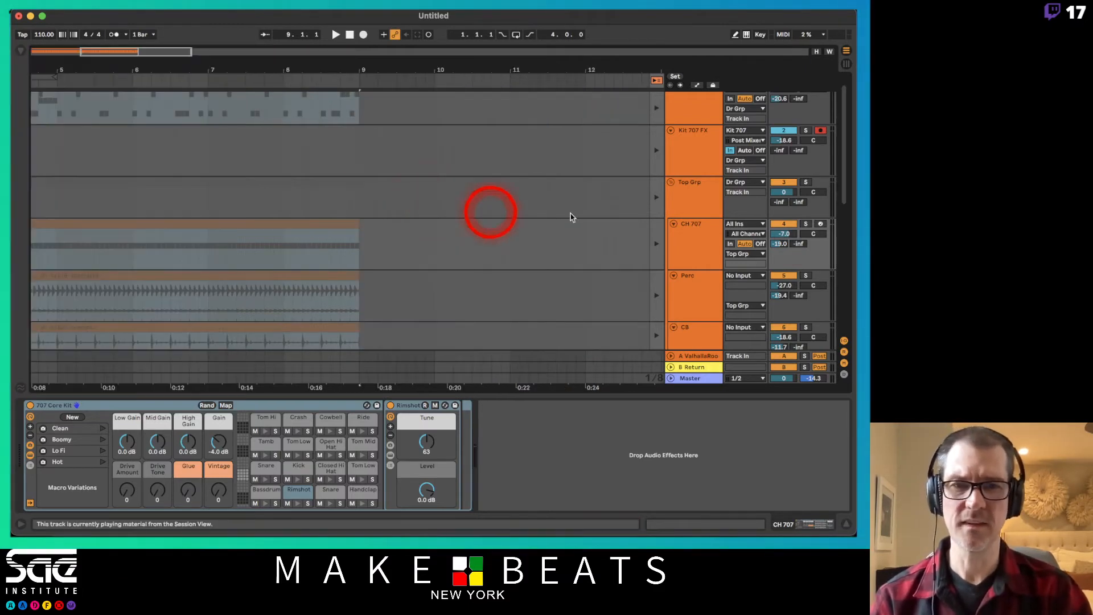
key("alt+super+l")
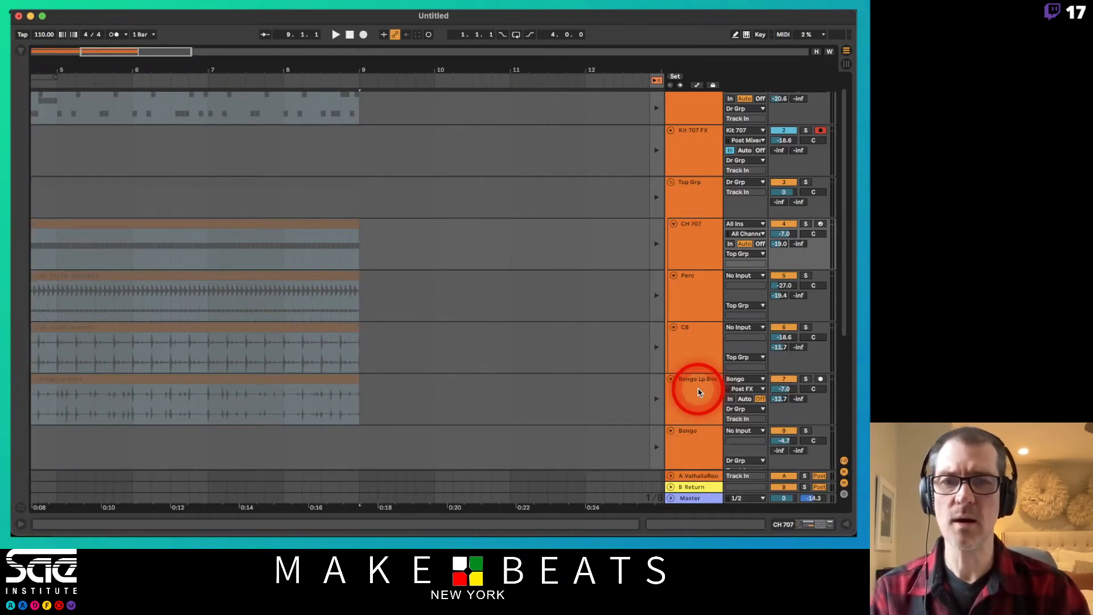
scroll(605, 263, "up", 1)
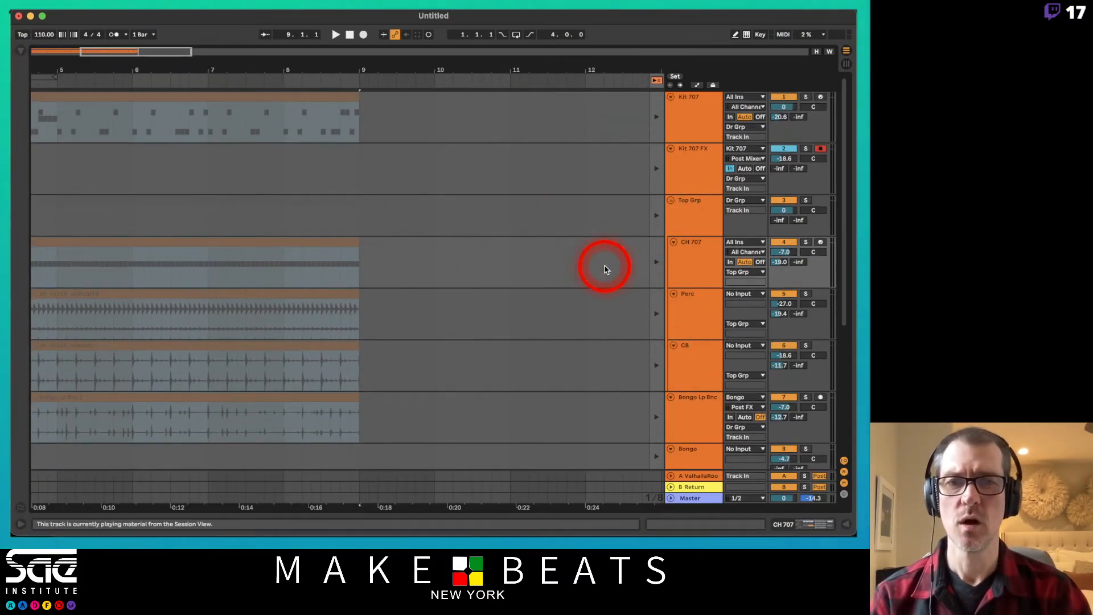
left_click(670, 149)
left_click(673, 164)
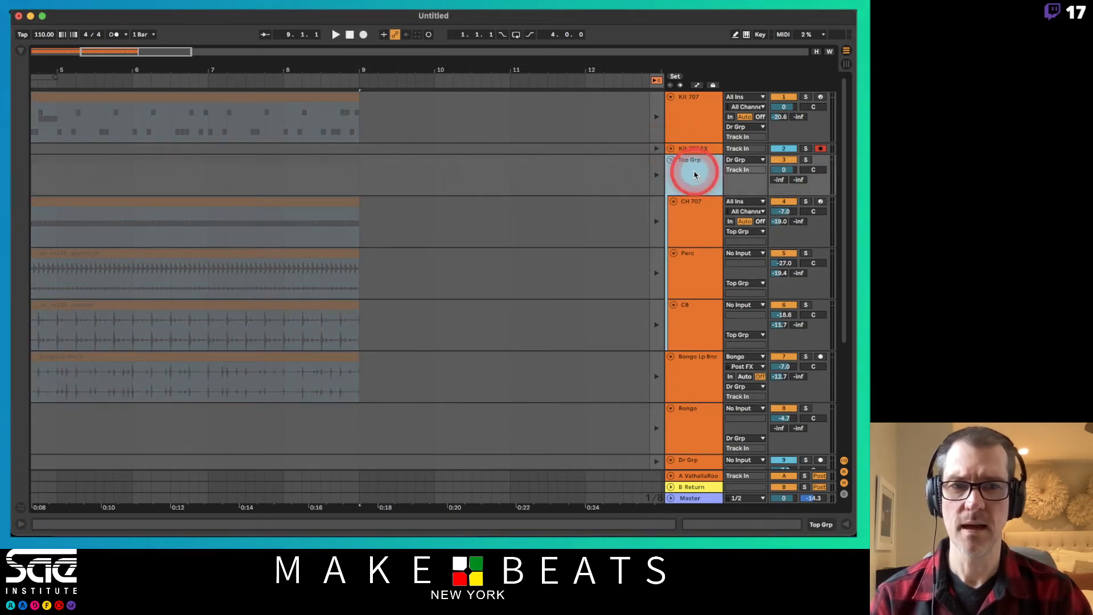
left_click_drag(687, 202, 684, 183)
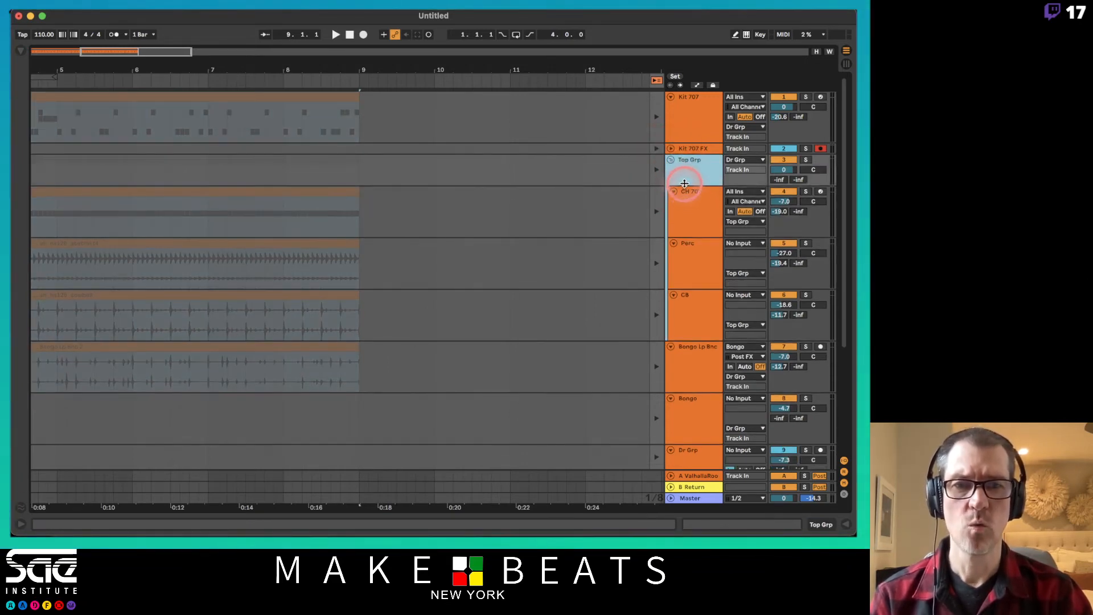
Step: Extend the Kit 707 clip in the arrangement to bar 17
left_click(383, 111)
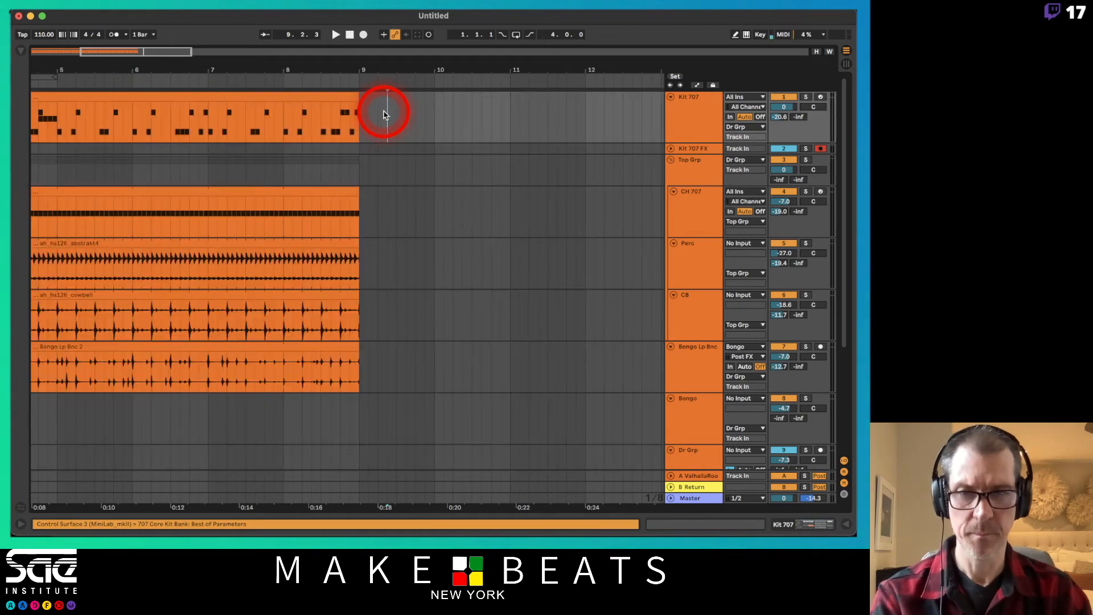
left_click(320, 97)
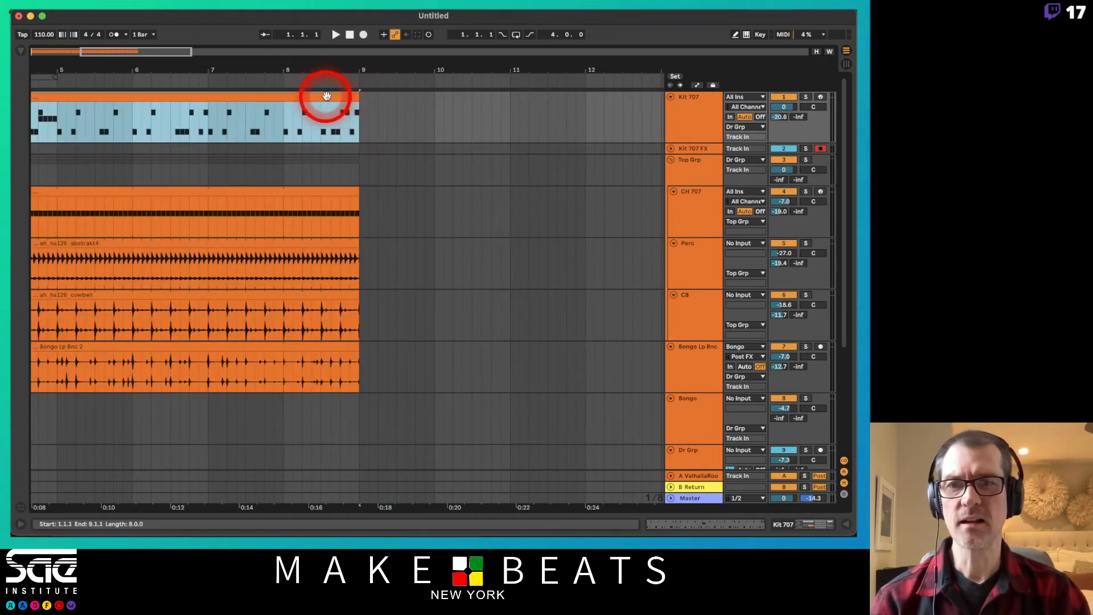
left_click_drag(352, 95, 561, 66)
left_click(286, 95)
left_click_drag(286, 96, 406, 98)
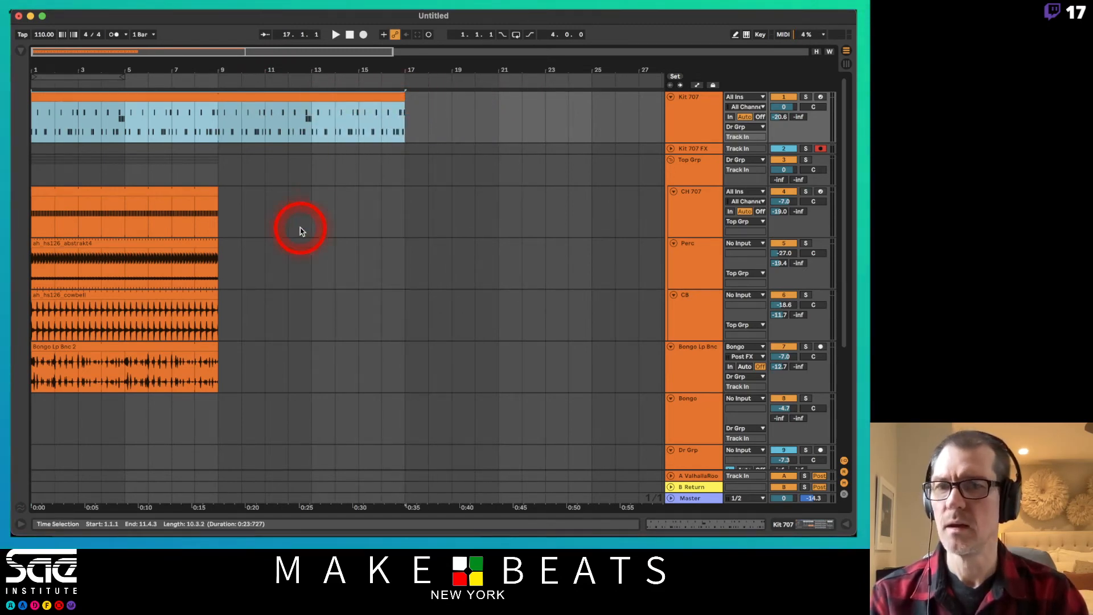
Step: Extend the CH 707 and Perc clips together to bar 17
left_click(191, 191)
left_click(180, 200)
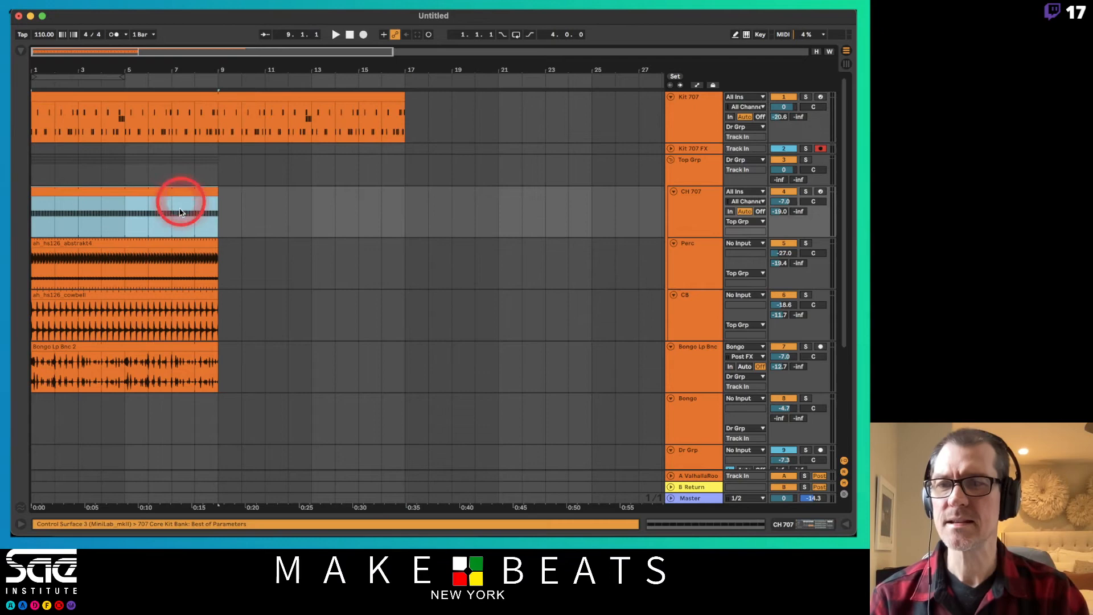
left_click(170, 244, "shift")
left_click_drag(209, 188, 401, 193)
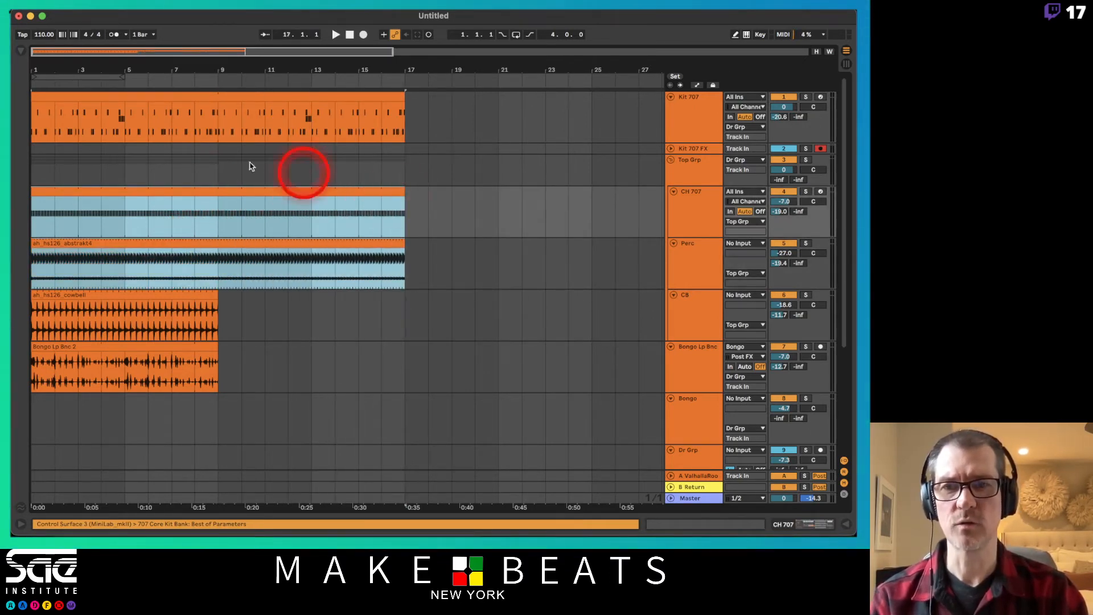
Step: Play the arrangement from bar 7, and extend the CB clip to bar 13
left_click(132, 121)
left_click(175, 120)
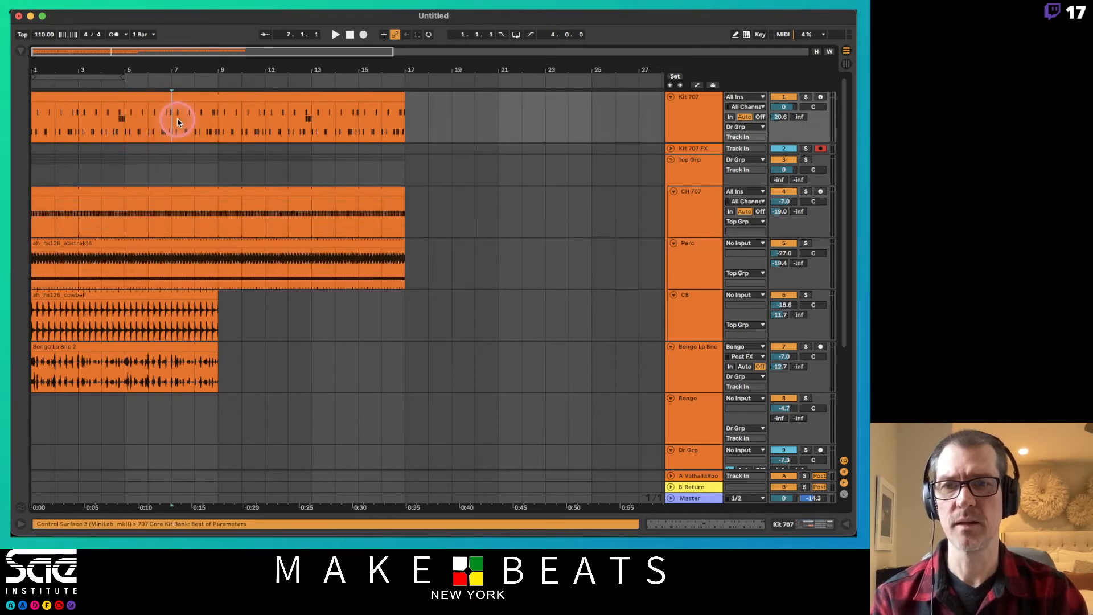
key("space")
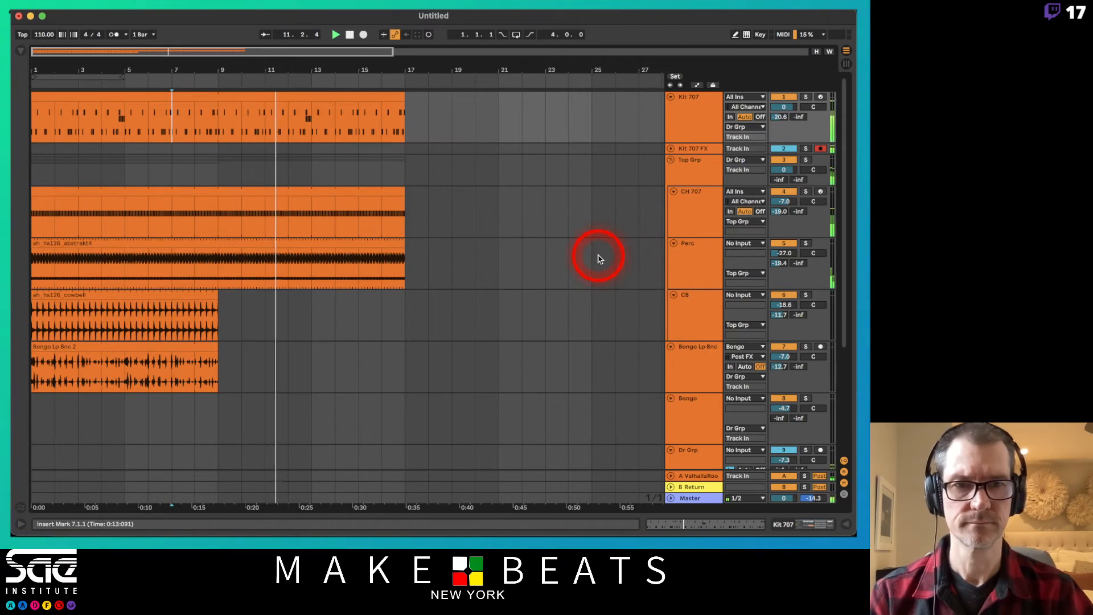
left_click(215, 294)
key("space")
left_click_drag(216, 294, 311, 294)
Step: Play from bar 9 while setting the volumes to -25.6 dB for CB and -30.0 dB for Perc
left_click(208, 327)
left_click(212, 325)
key("space")
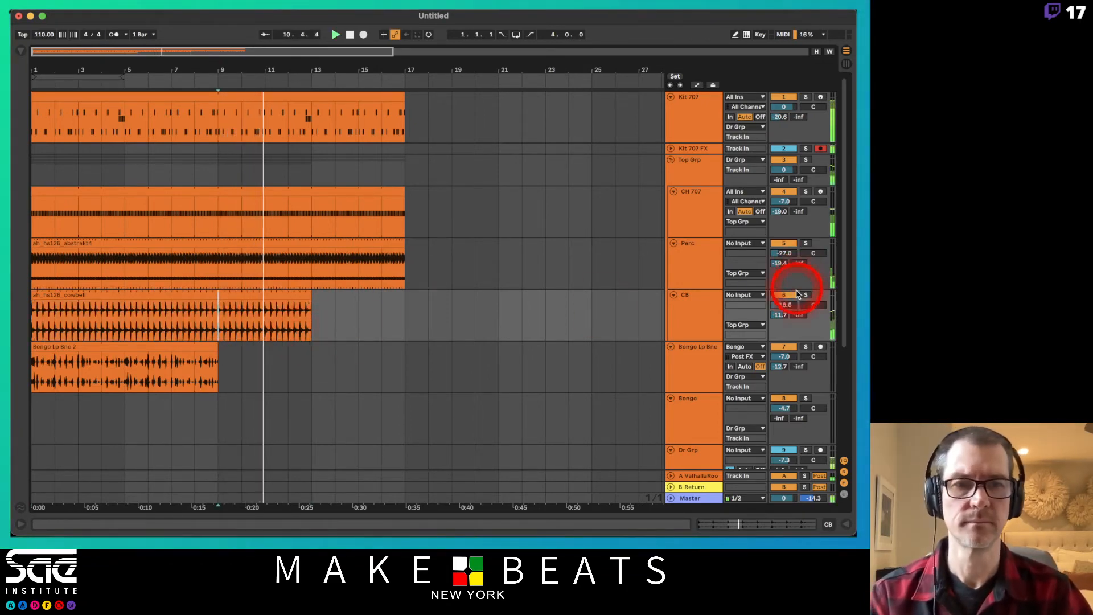
left_click_drag(789, 304, 789, 304)
left_click_drag(787, 215, 787, 218)
left_click_drag(784, 253, 787, 255)
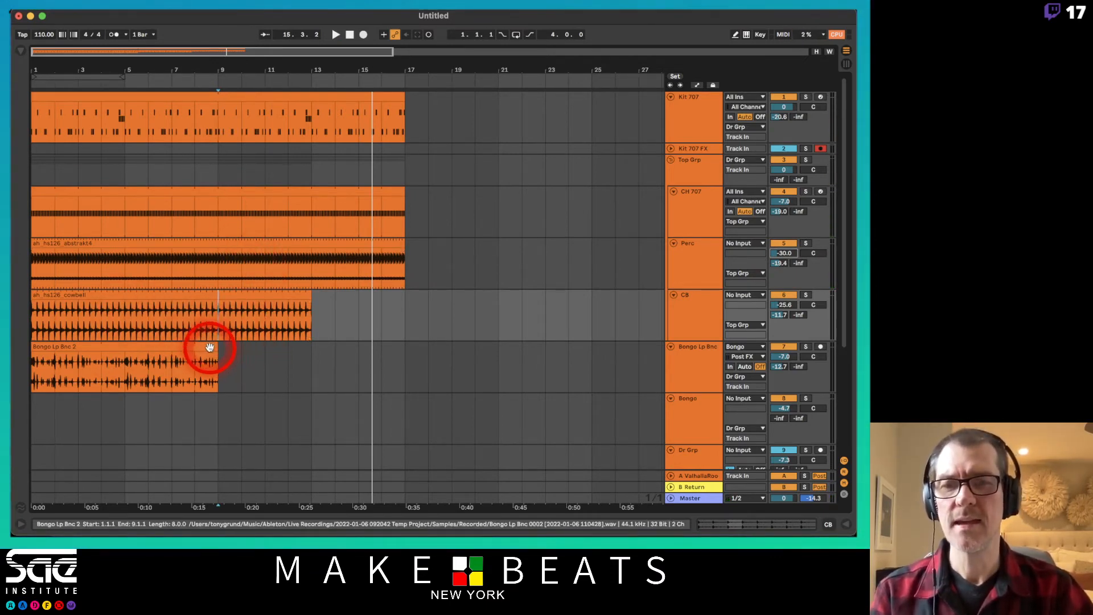
Step: Extend the Bongo Lp Bnc clip to bar 13 together with CB, and bring both clips to bar 17
left_click(206, 348)
left_click(207, 296, "shift")
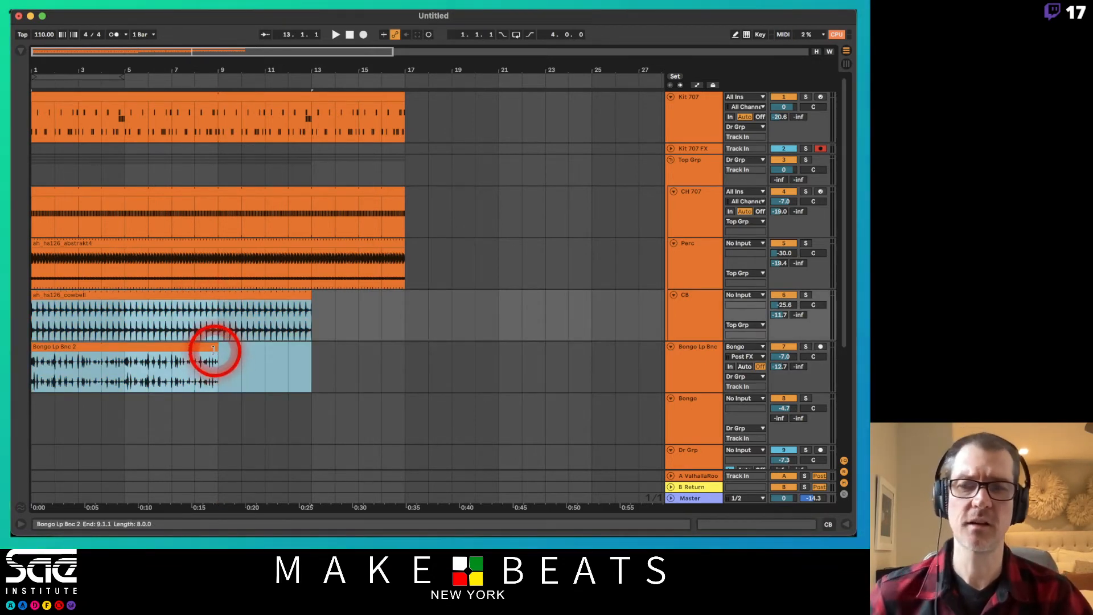
left_click_drag(214, 349, 298, 359)
left_click_drag(371, 357, 311, 356)
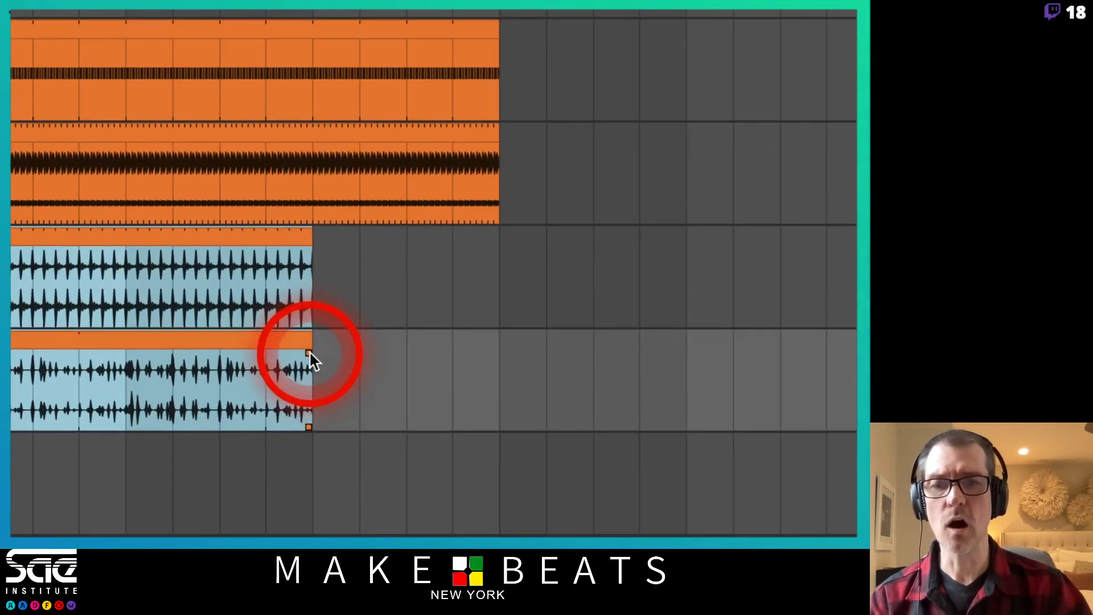
left_click_drag(316, 339, 495, 335)
left_click(448, 33)
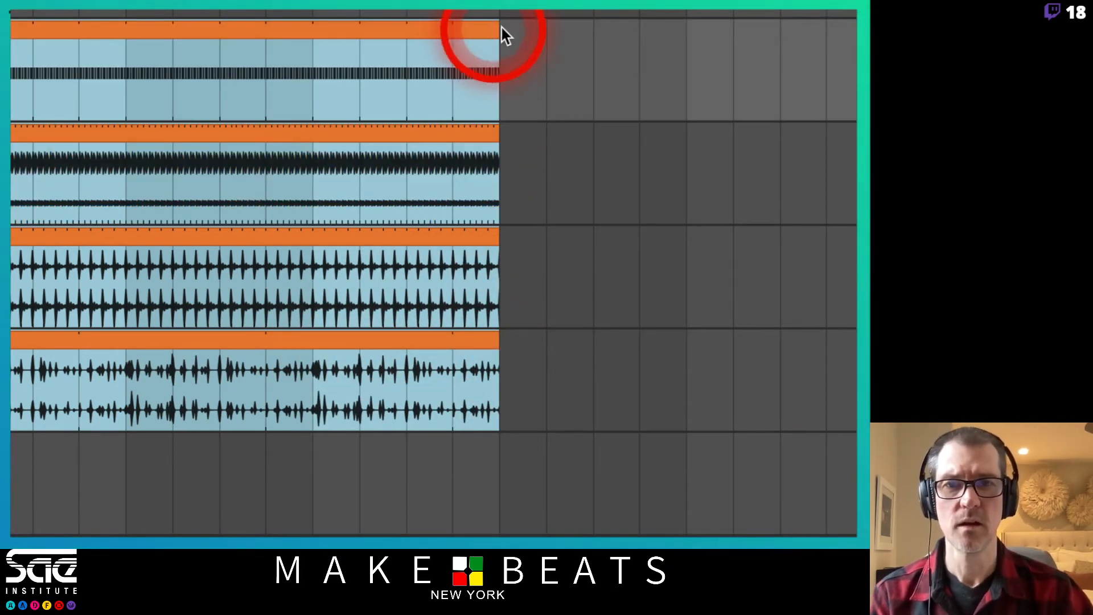
mouse_move(497, 35)
left_mouse_down()
mouse_move(358, 42)
mouse_move(486, 36)
left_mouse_up()
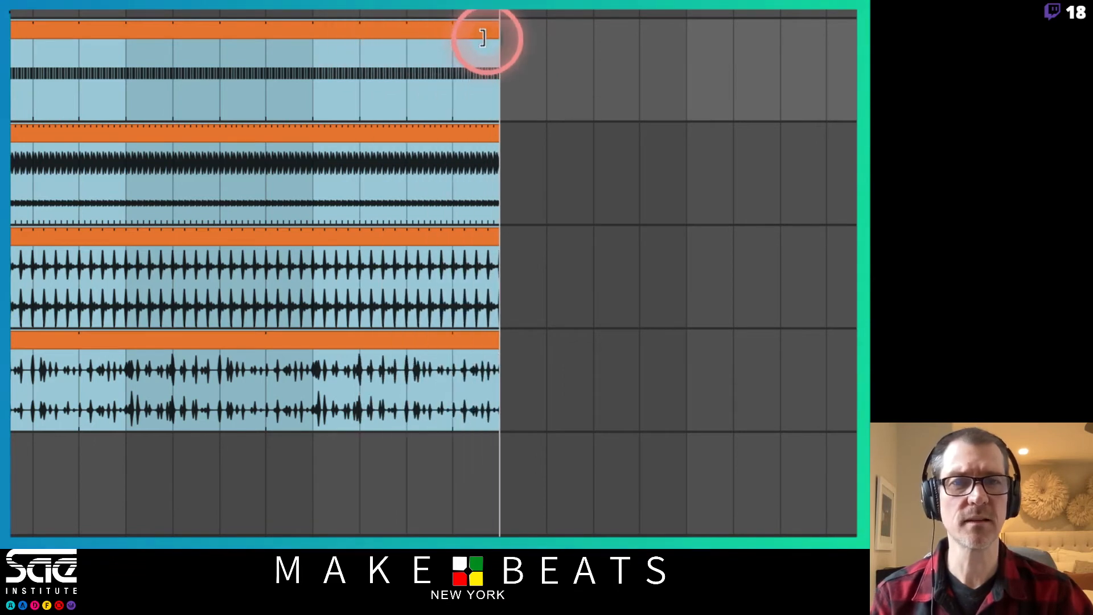
Step: Shorten the Perc clip to bar 15, the CB clip to bar 13, and the Bongo Lp Bnc clip to bar 9
left_click(527, 70)
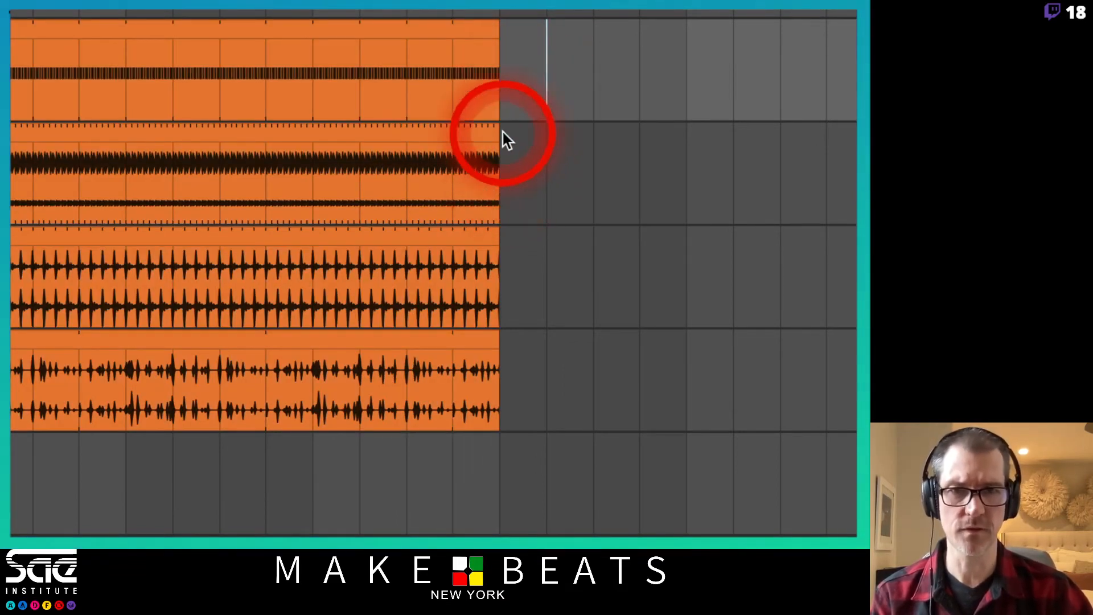
left_click_drag(500, 132, 408, 137)
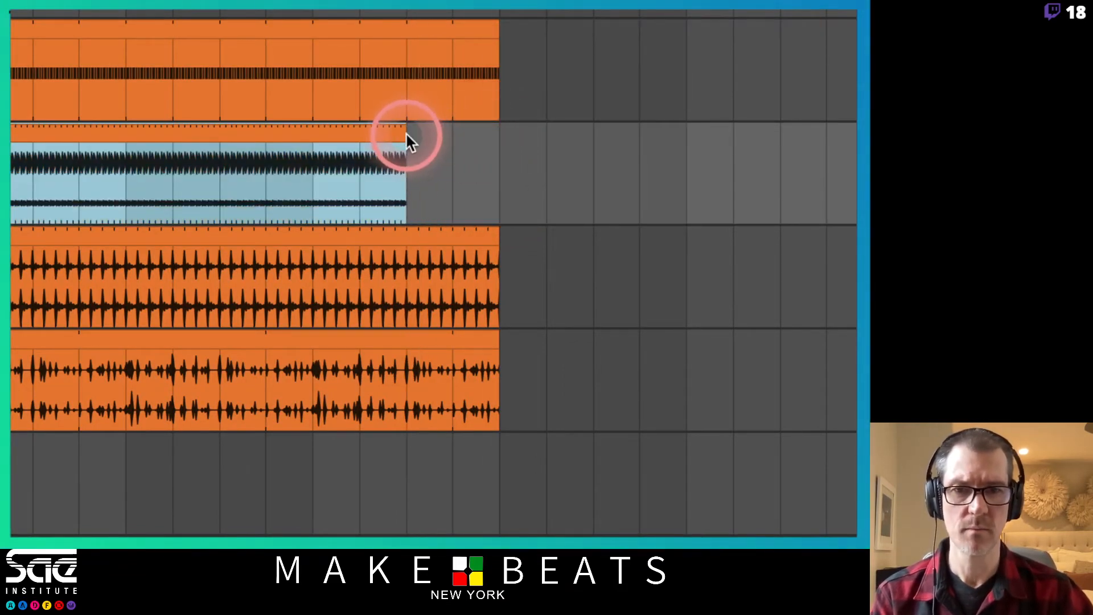
left_click_drag(488, 228, 316, 244)
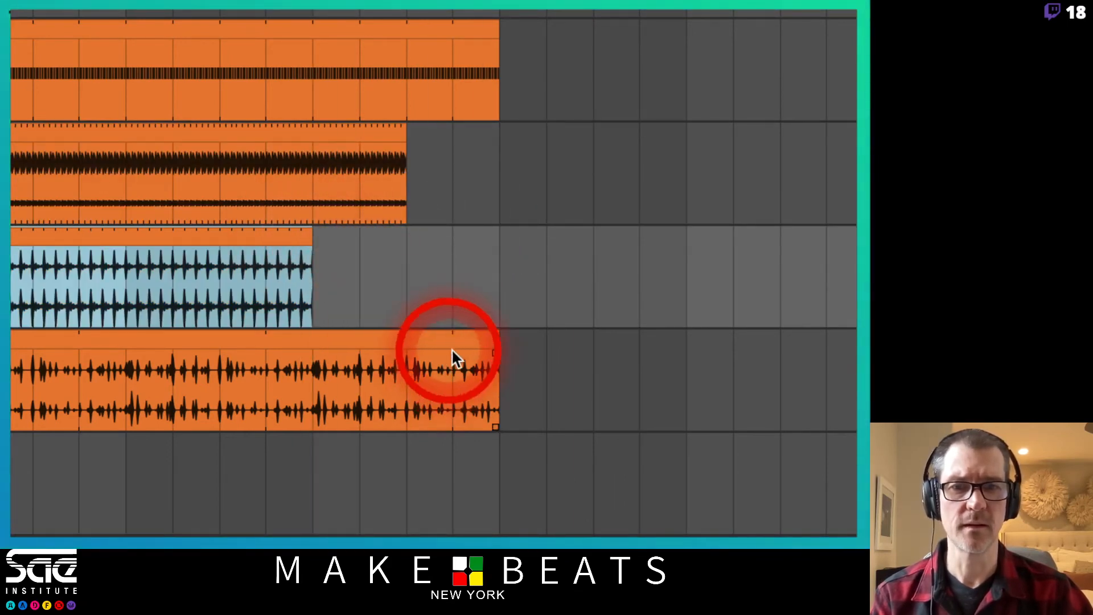
left_click_drag(498, 340, 114, 334)
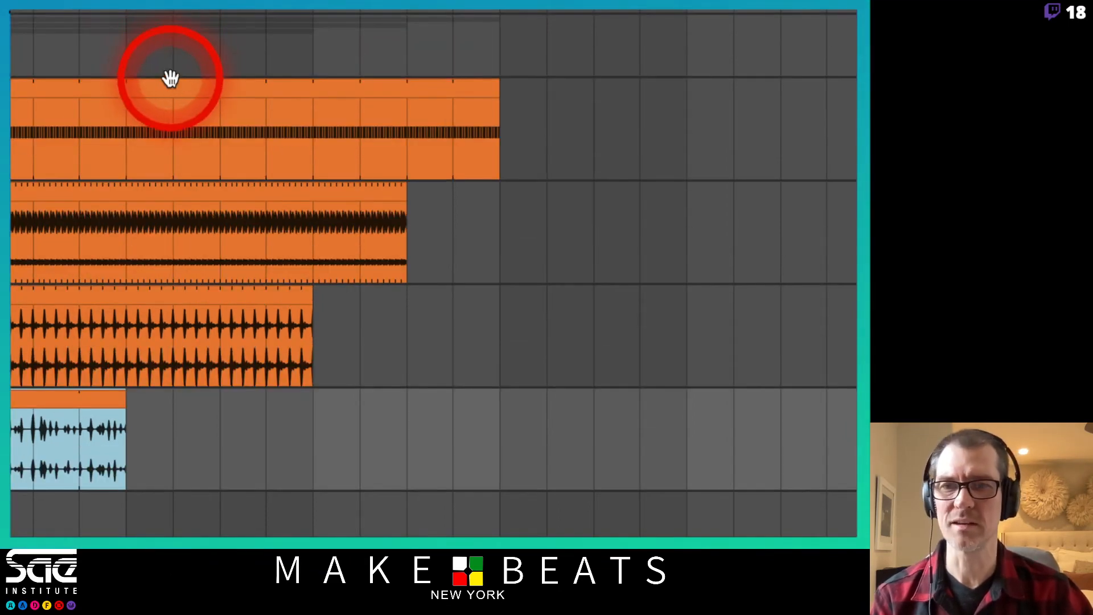
Step: Extend the CH 707 through Bongo Lp Bnc clips to bar 21, and all drum clips including Kit 707 to bar 33
key("ctrl+a")
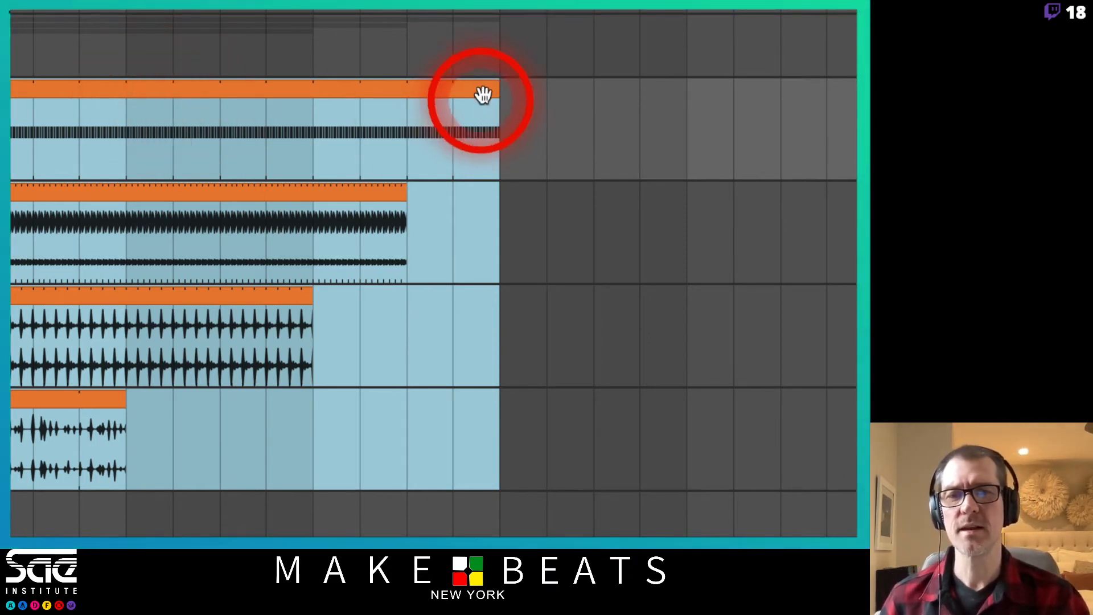
left_click_drag(496, 94, 681, 105)
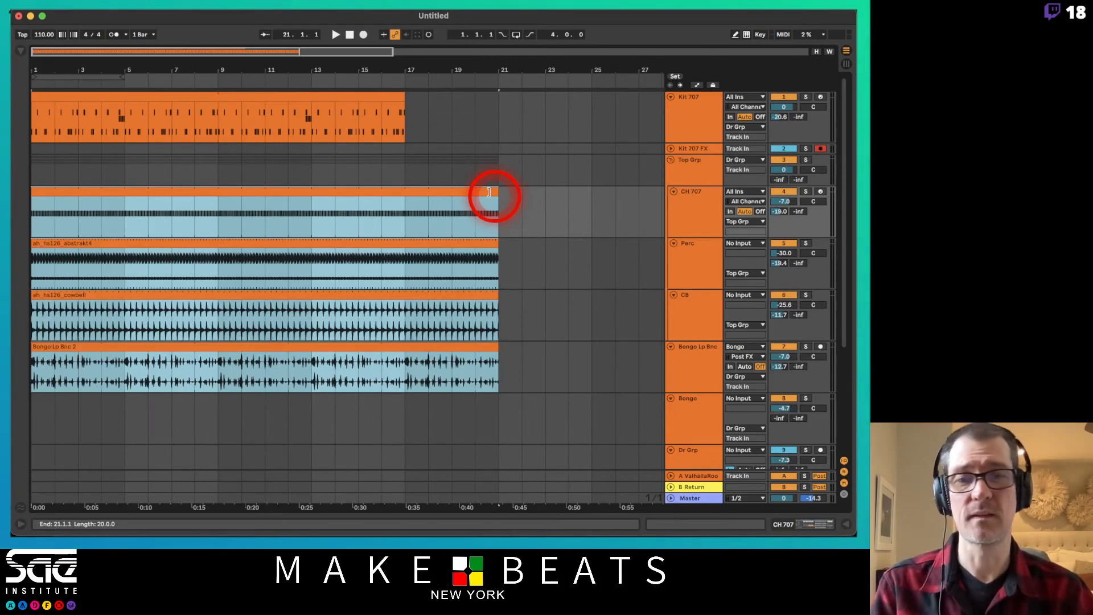
left_click(374, 106, "shift")
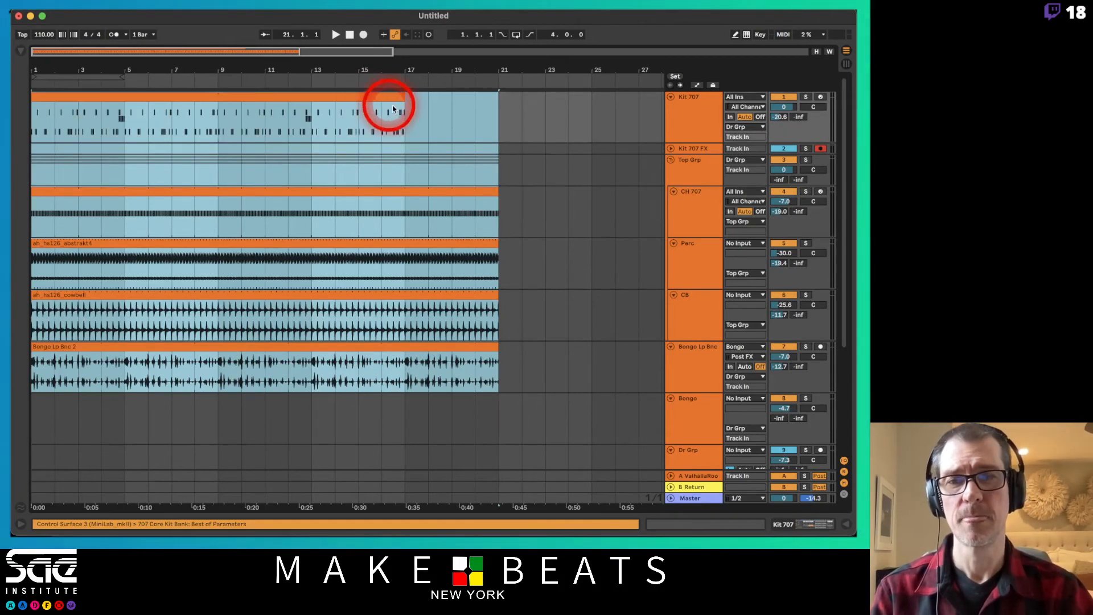
left_click_drag(403, 95, 615, 78)
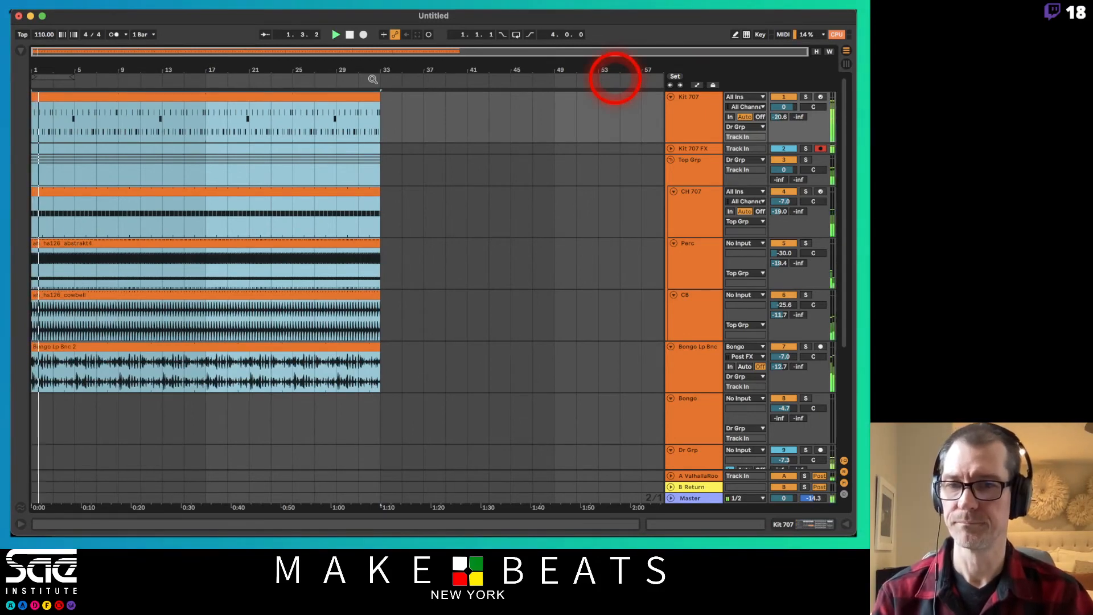
left_click(107, 293)
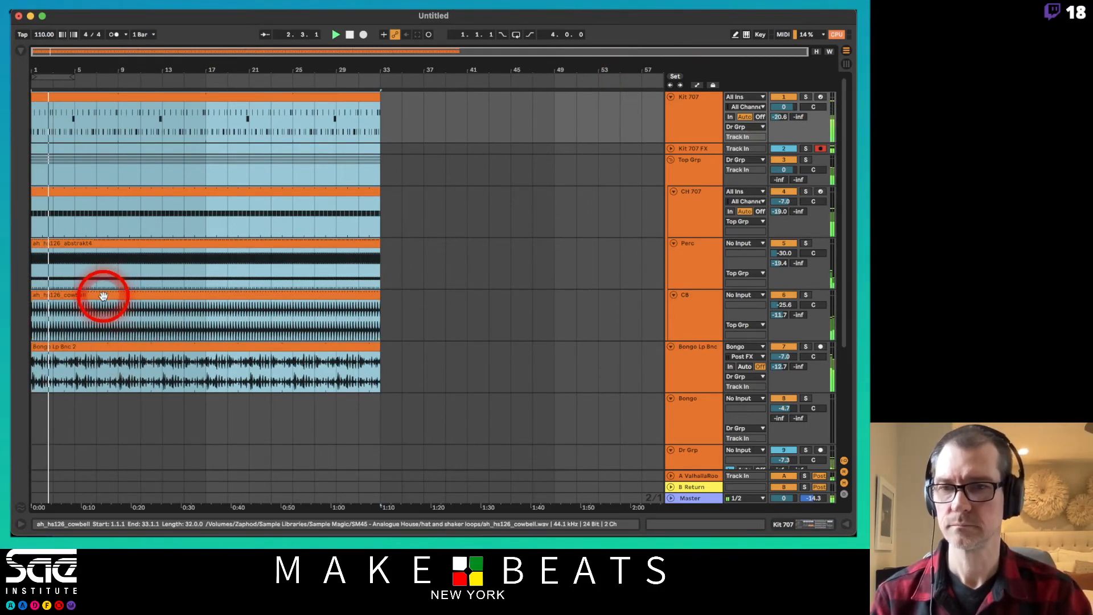
Step: Trim the starts of the Kit 707 and CH 707 clips to bar 9 and play the arrangement from bar 1
left_click(73, 188)
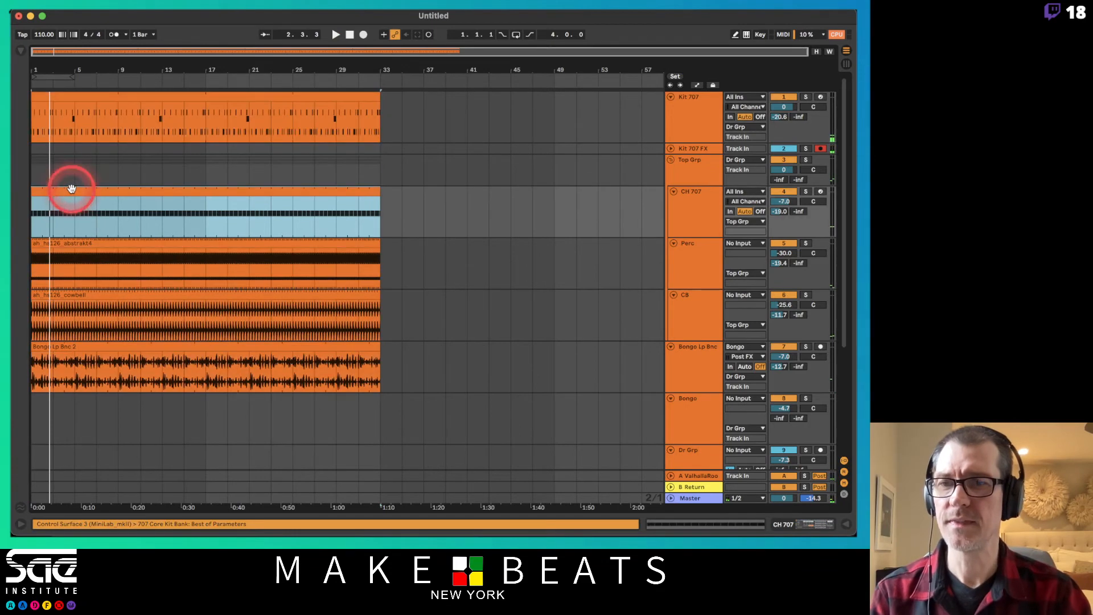
left_click_drag(31, 96, 117, 105)
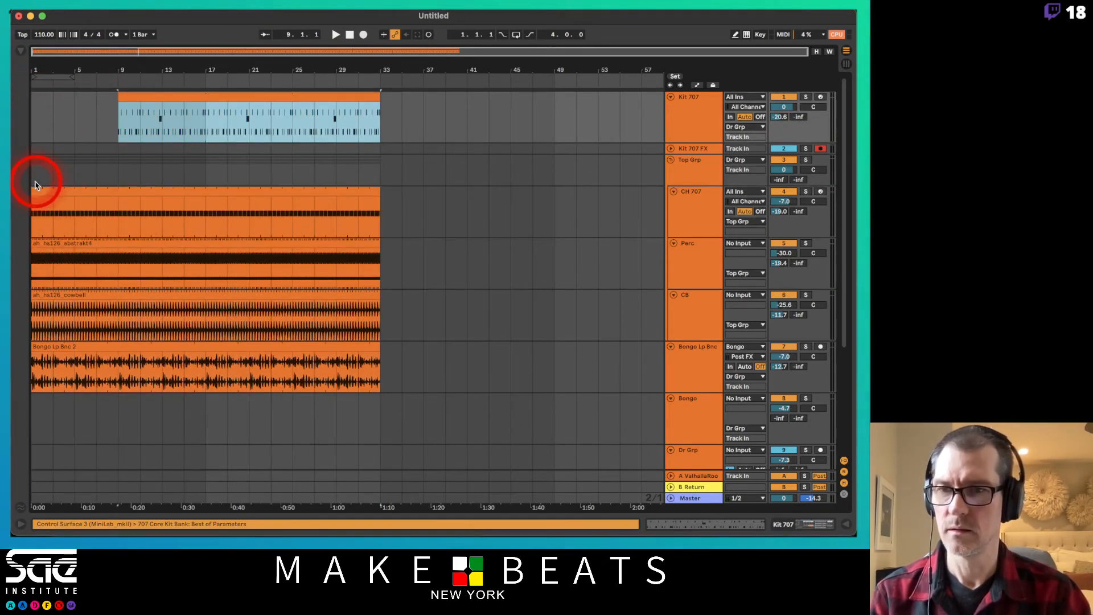
left_click_drag(35, 185, 128, 197)
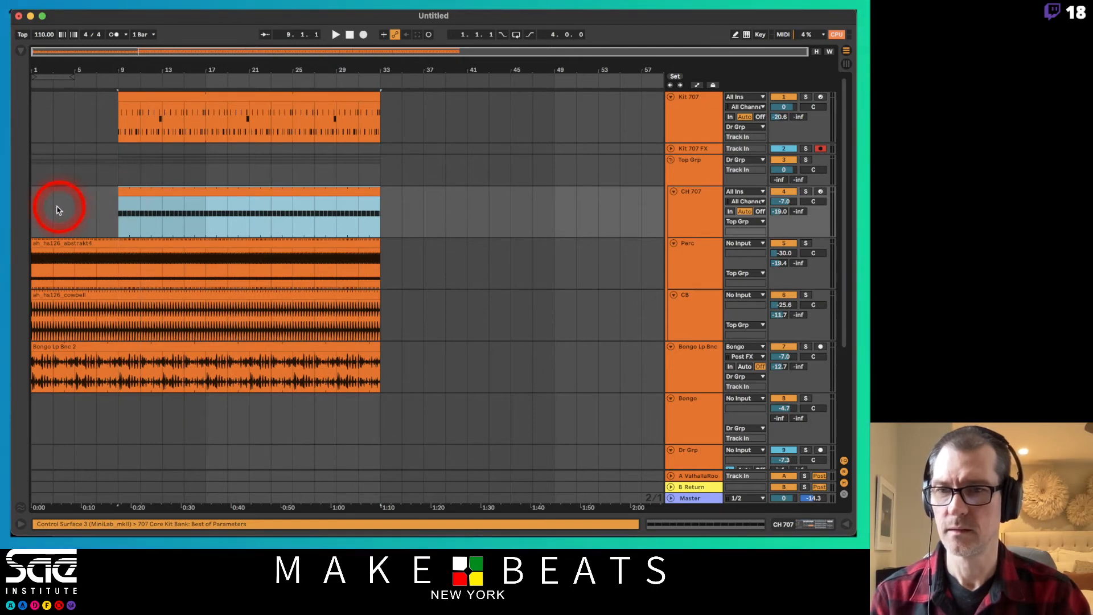
left_click(34, 208)
key("space")
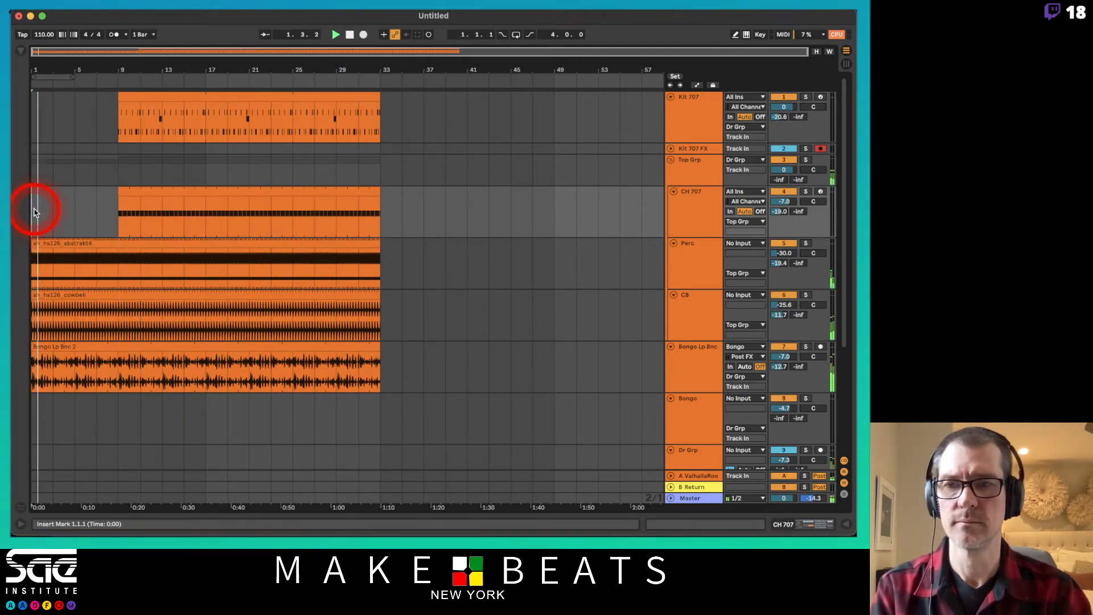
Step: Show the browser and add an EQ Eight from the audio effects to the Bongo Lp Bnc track
double_click(697, 356)
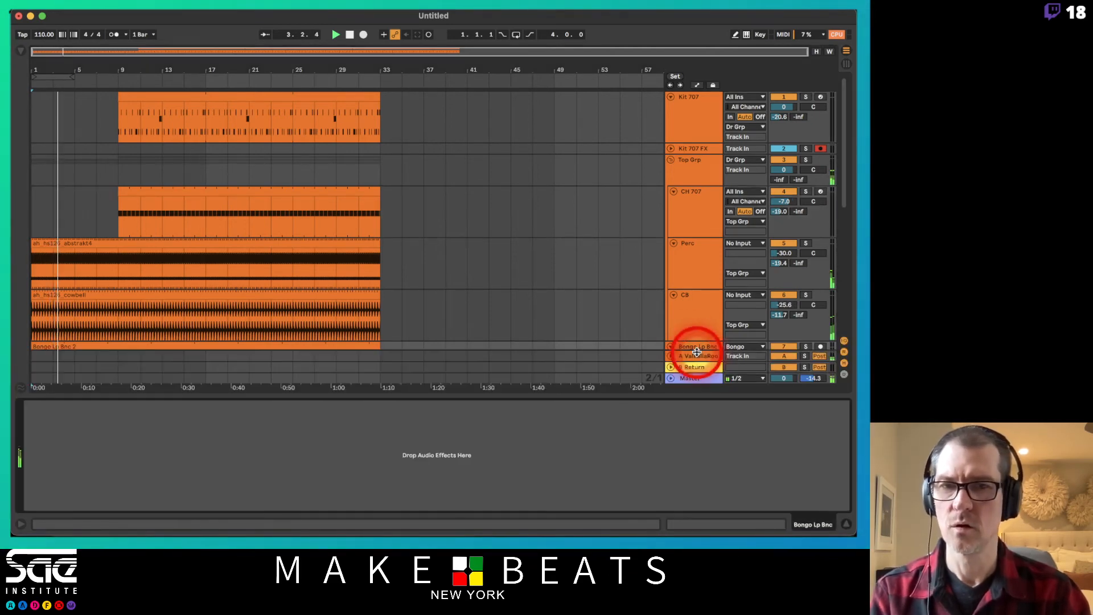
left_click(13, 60)
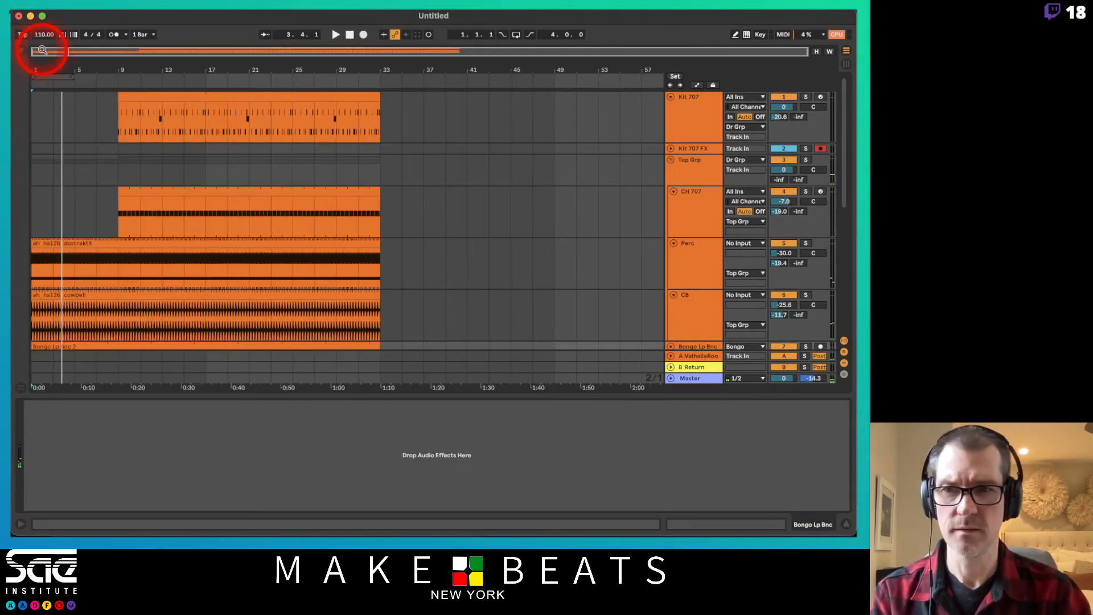
left_click(23, 50)
scroll(687, 295, "down", 5)
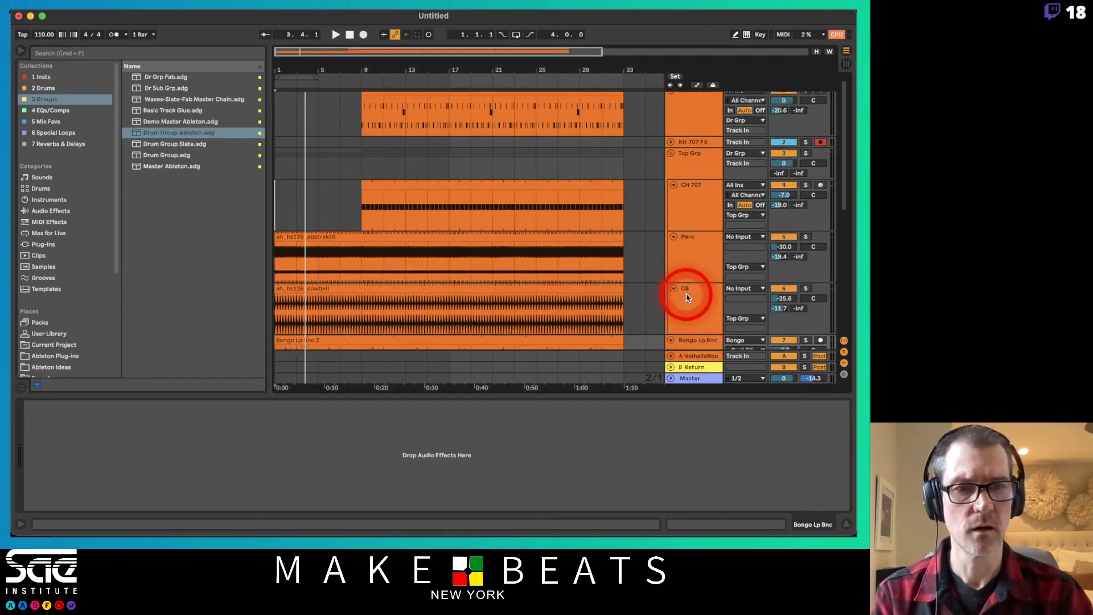
left_click(689, 292)
left_click(699, 250)
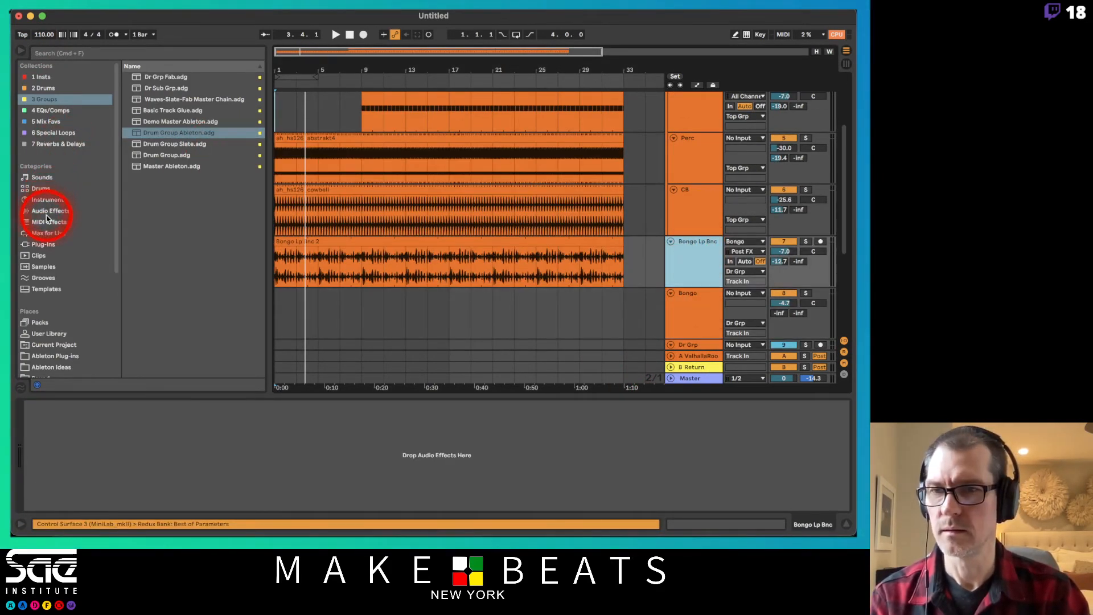
left_click(48, 211)
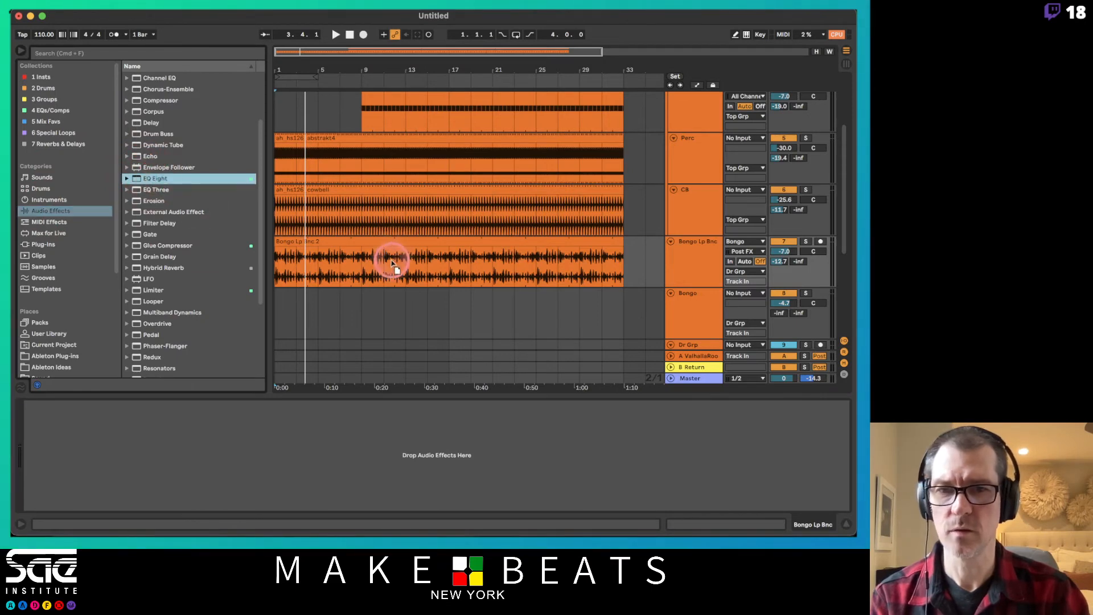
left_click_drag(392, 263, 391, 264)
Step: Turn band 1 of the Bongo Lp Bnc EQ Eight into a 12 dB low cut at about 138 Hz while playing
left_click(89, 450)
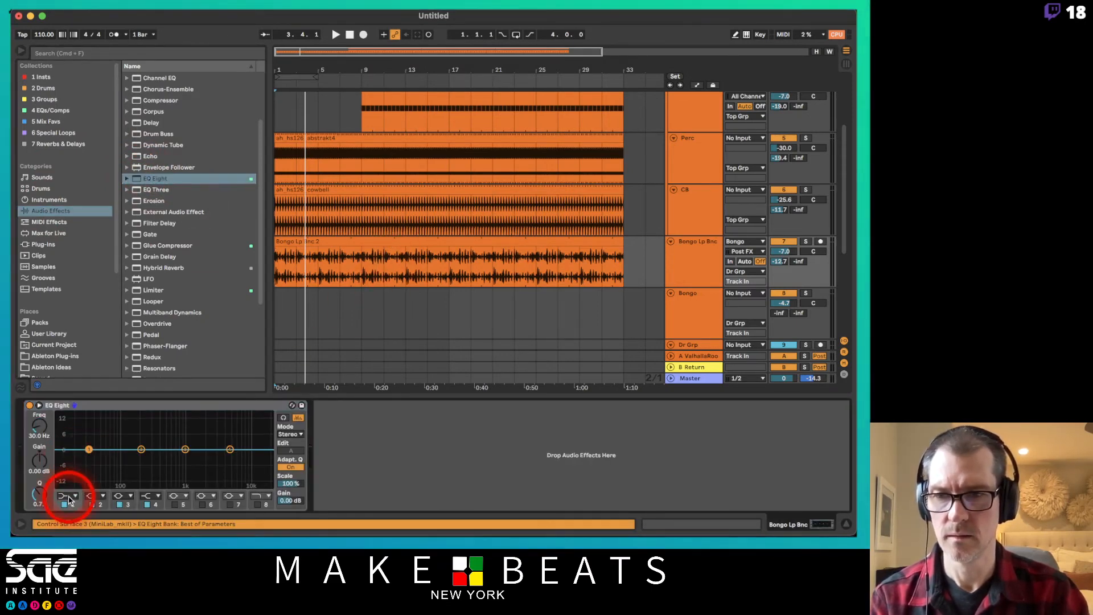
left_click(69, 498)
left_click(66, 435)
left_click_drag(35, 426, 35, 417)
key("space")
Step: Add an EQ Eight to the CB track
left_click(699, 200)
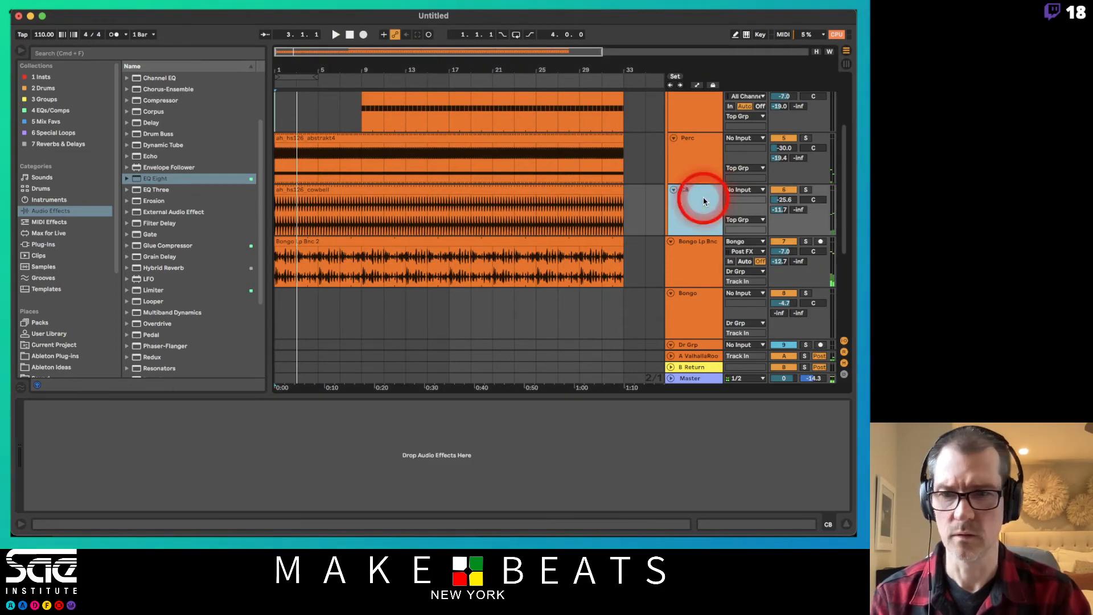
left_click(162, 178)
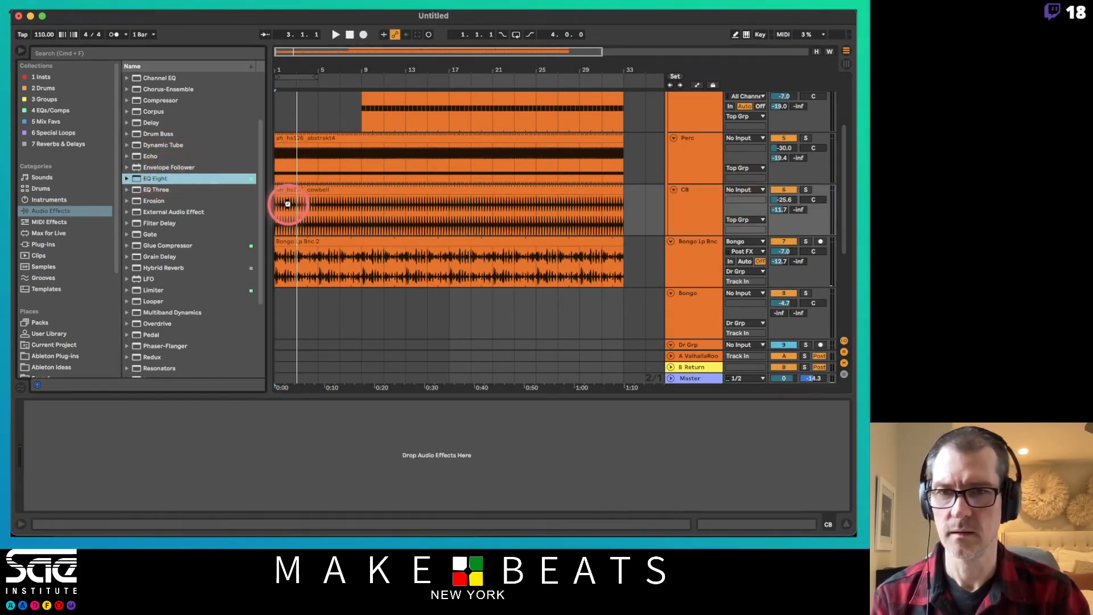
left_click_drag(288, 204, 288, 206)
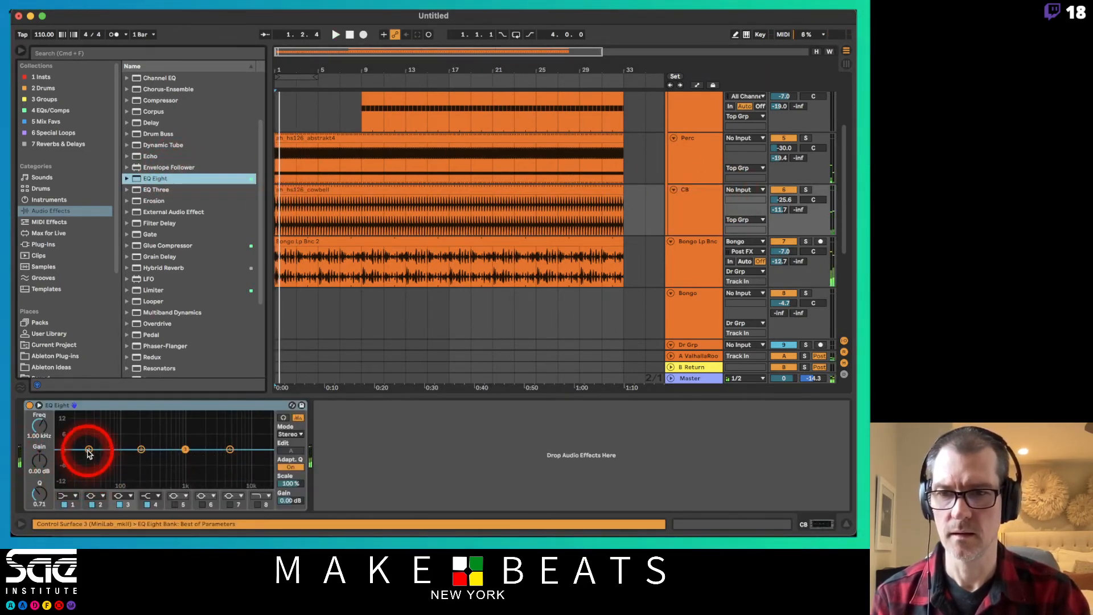
Step: During playback, set band 1 of the CB track's EQ Eight to a 12 dB low cut at 122 Hz
left_click(89, 451)
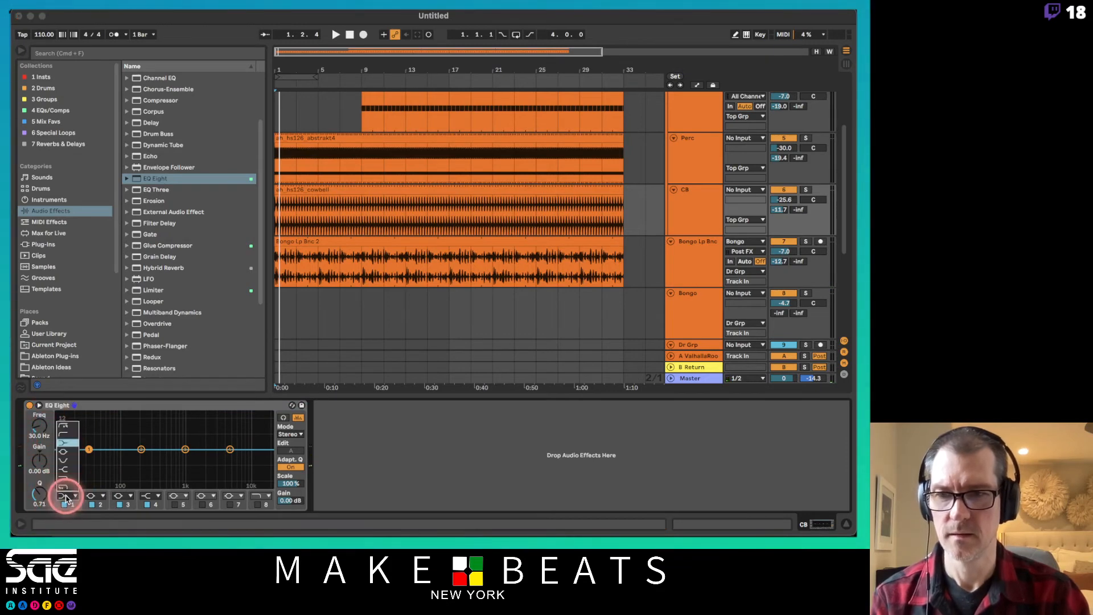
key("space")
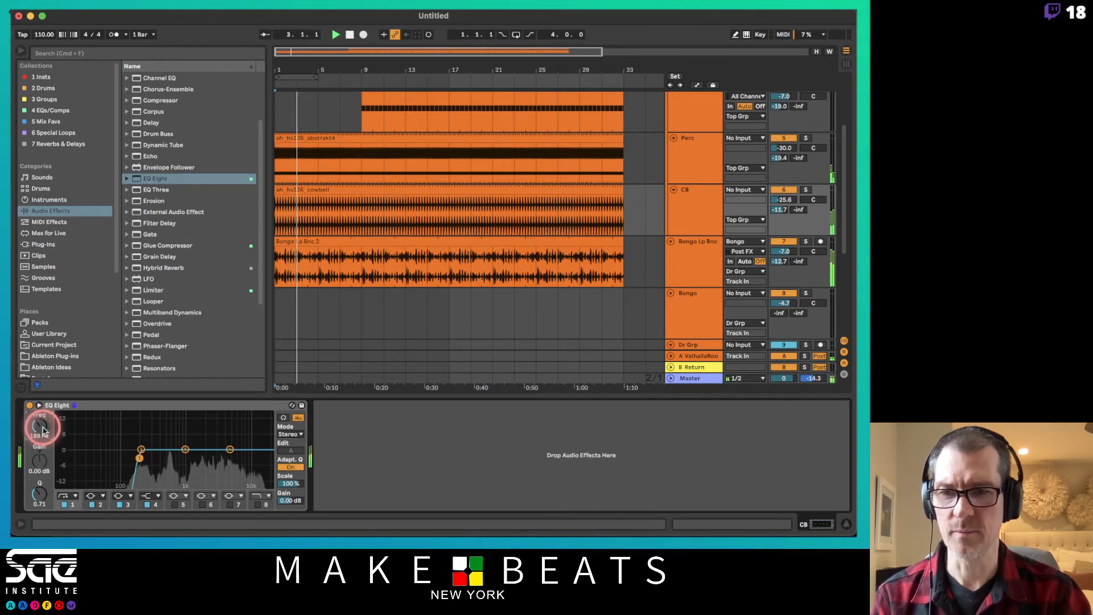
left_click(64, 495)
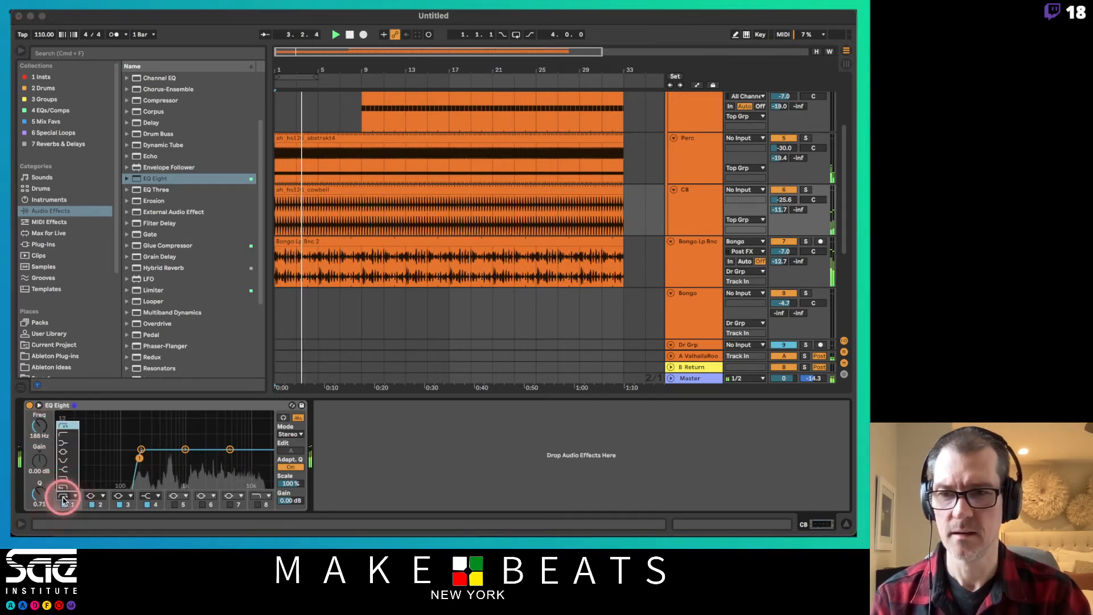
left_click(75, 440)
left_click_drag(49, 427, 41, 428)
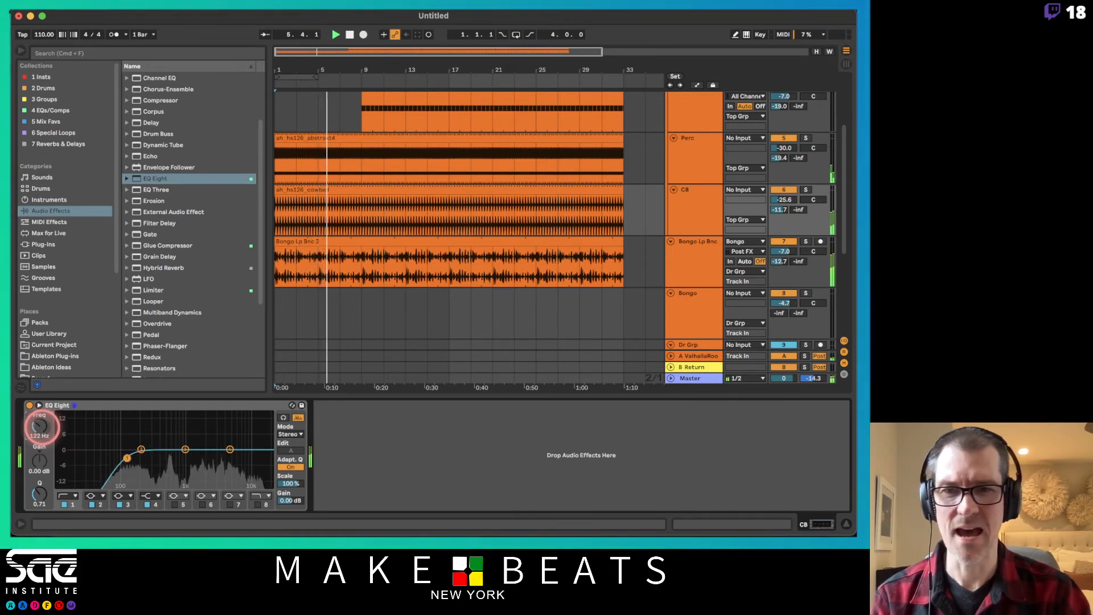
left_click(376, 367)
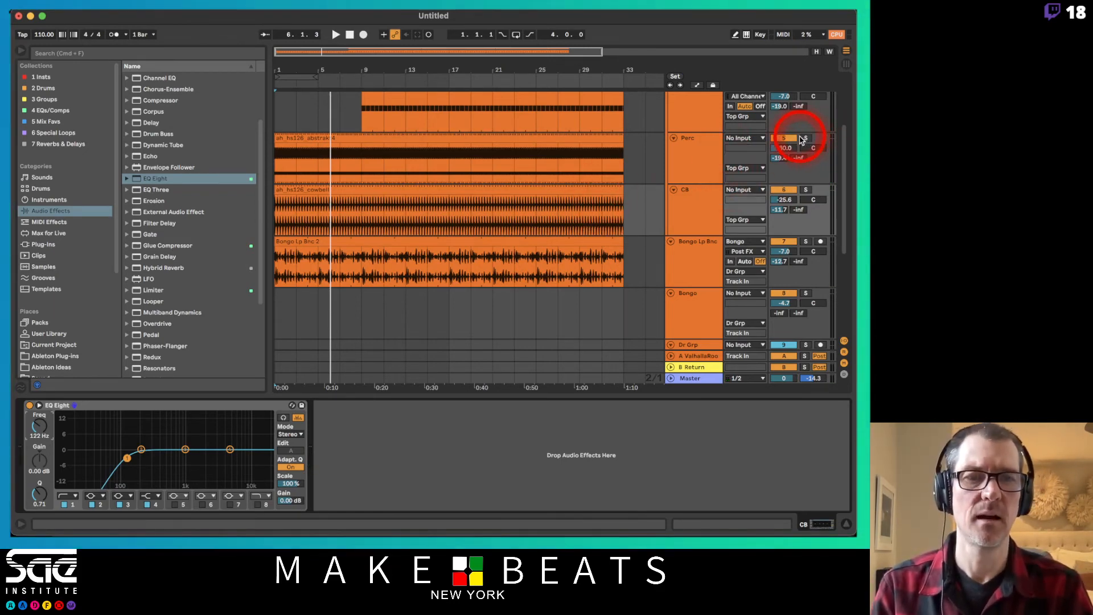
Step: Solo the Perc track, listen to it from bar 1, and take it out of solo again
left_click(806, 140)
key("space")
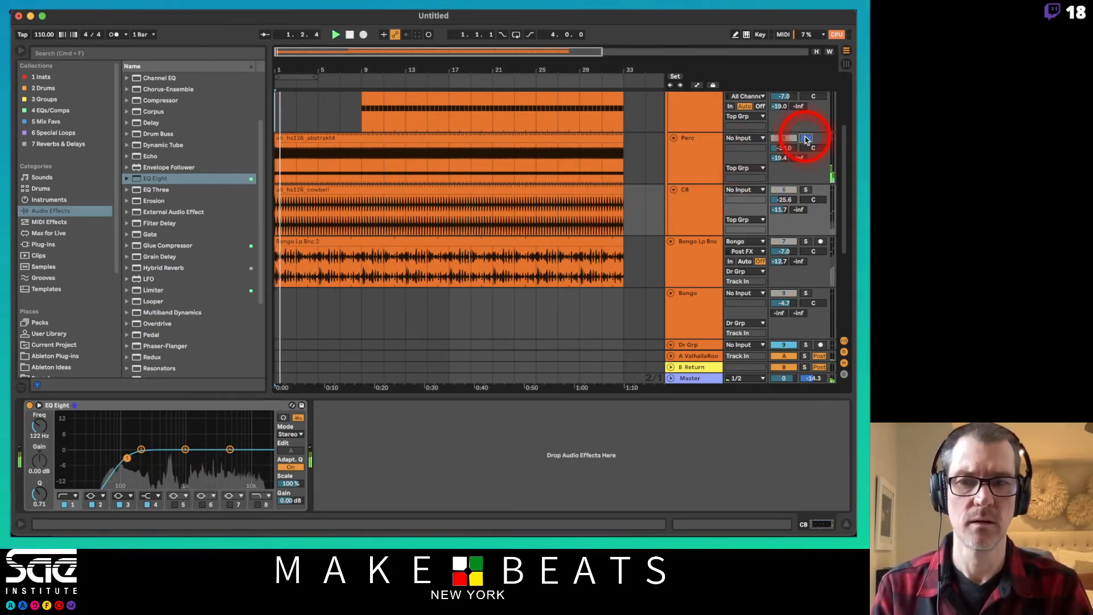
left_click(806, 139)
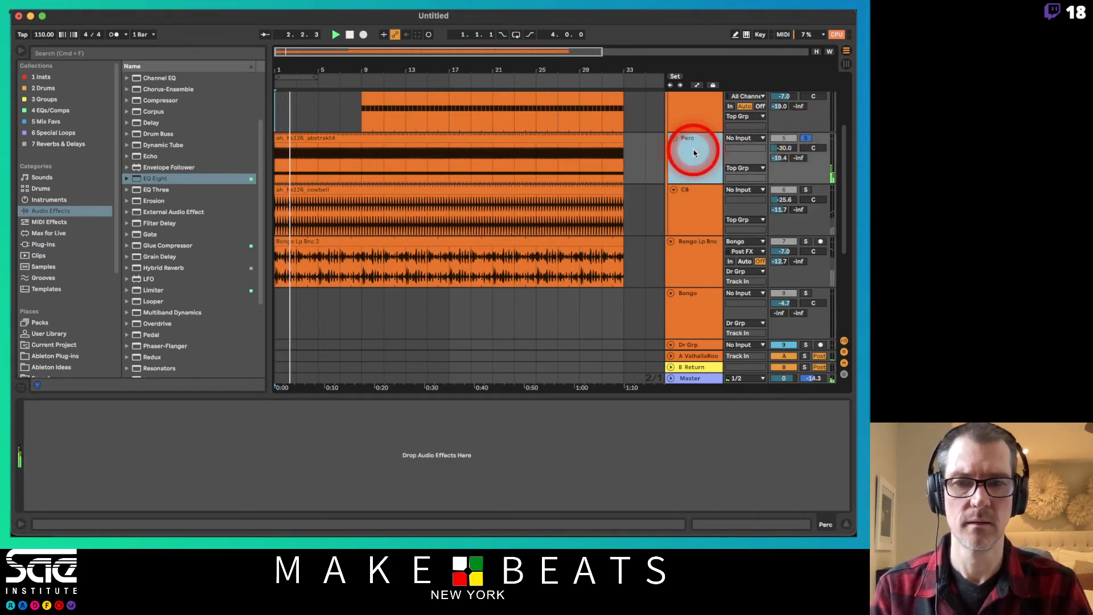
left_click(805, 139)
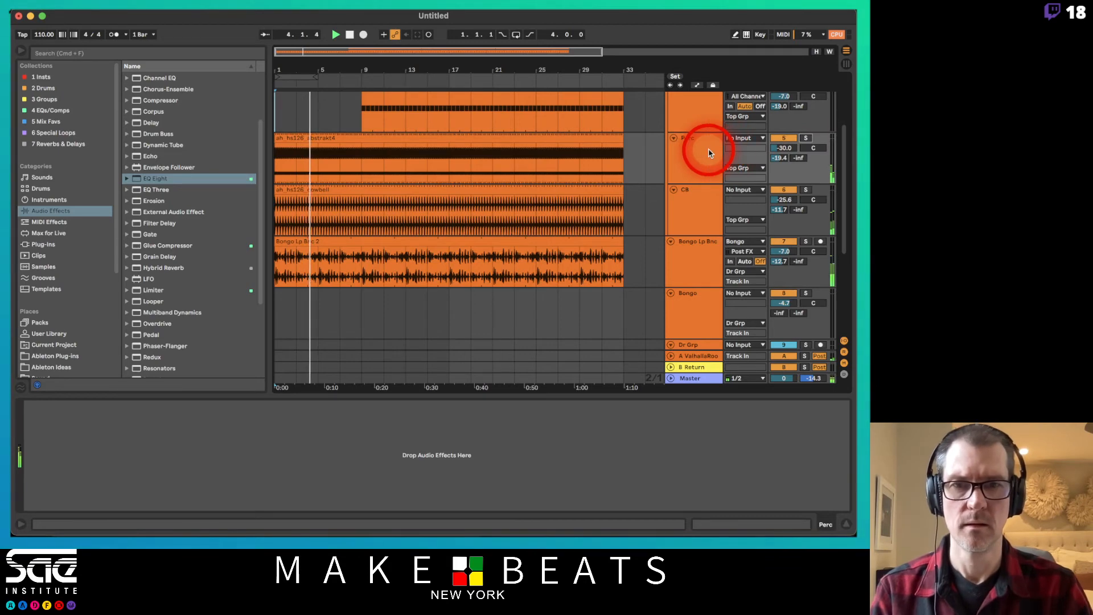
Step: Raise the low-cut frequency of the CB track's EQ Eight to 188 Hz and listen until the kit enters
left_click(695, 196)
left_click(39, 425)
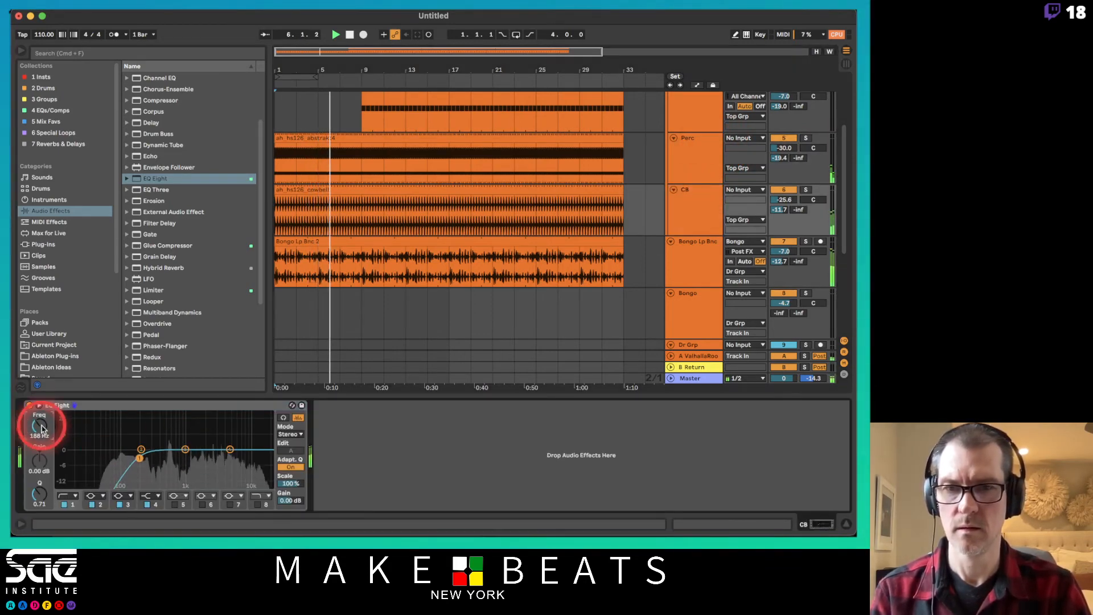
scroll(704, 245, "down", 3)
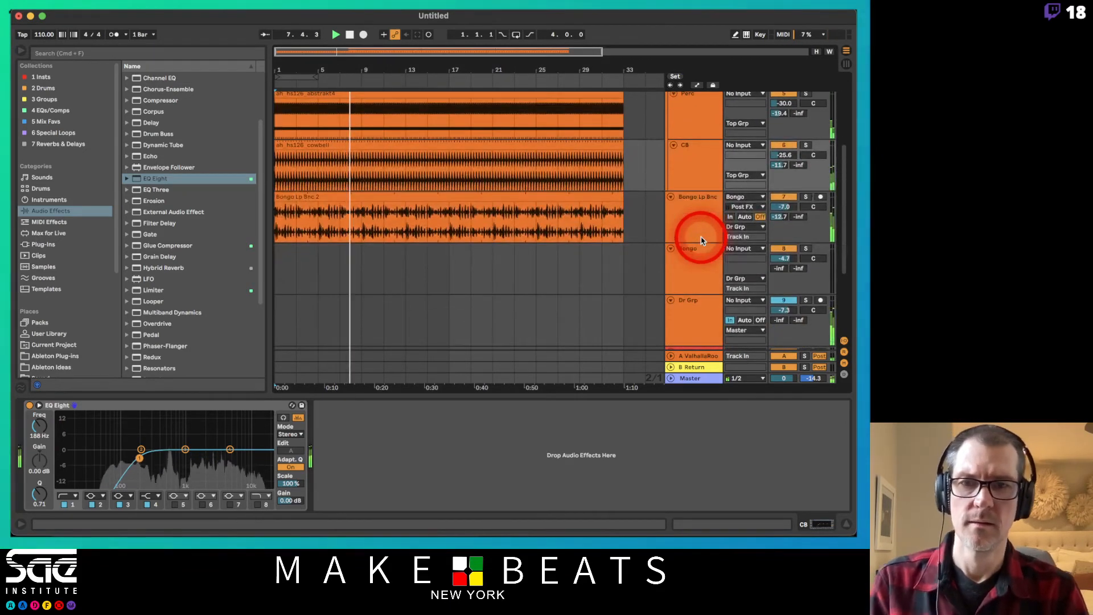
scroll(700, 240, "up", 5)
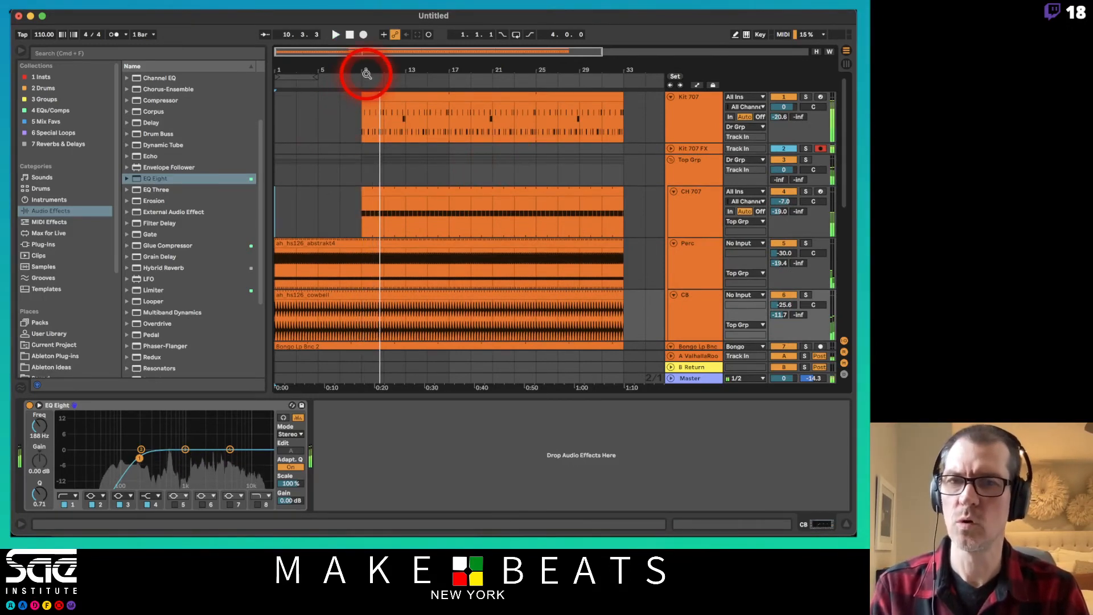
Step: Switch to Session View, open the Pluck clip in scene 5, and hide its velocity and chance lanes
scroll(361, 191, "down", 5)
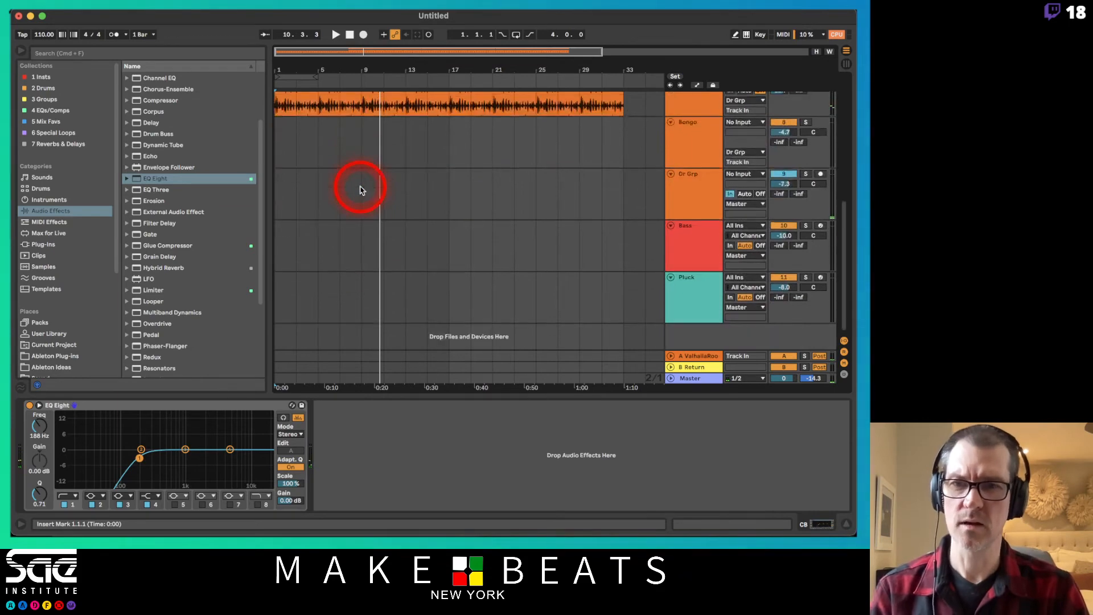
key("Tab")
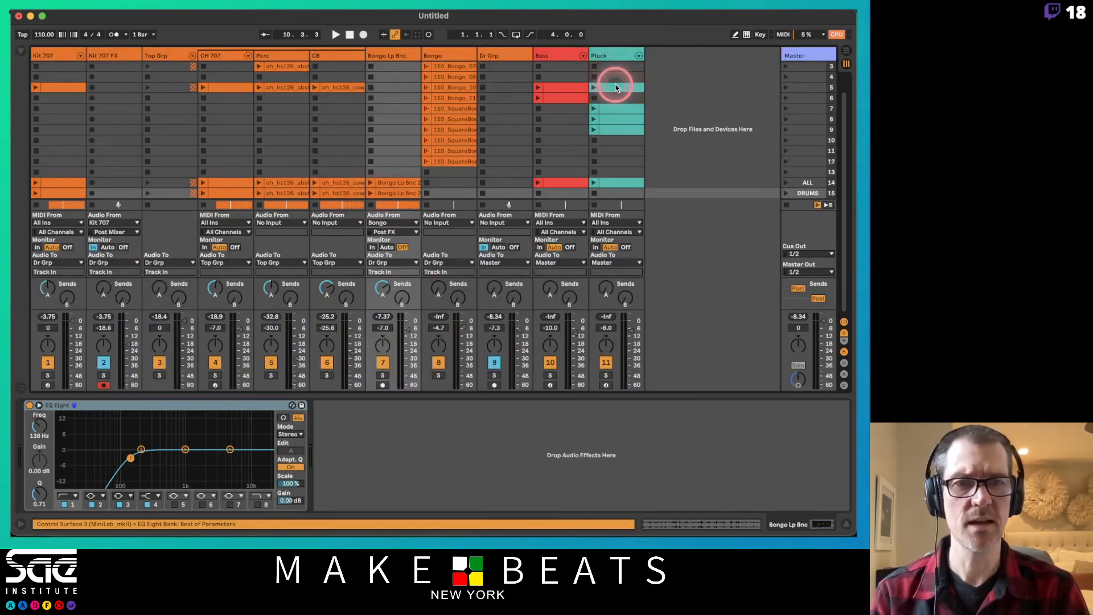
left_click(621, 109)
double_click(616, 109)
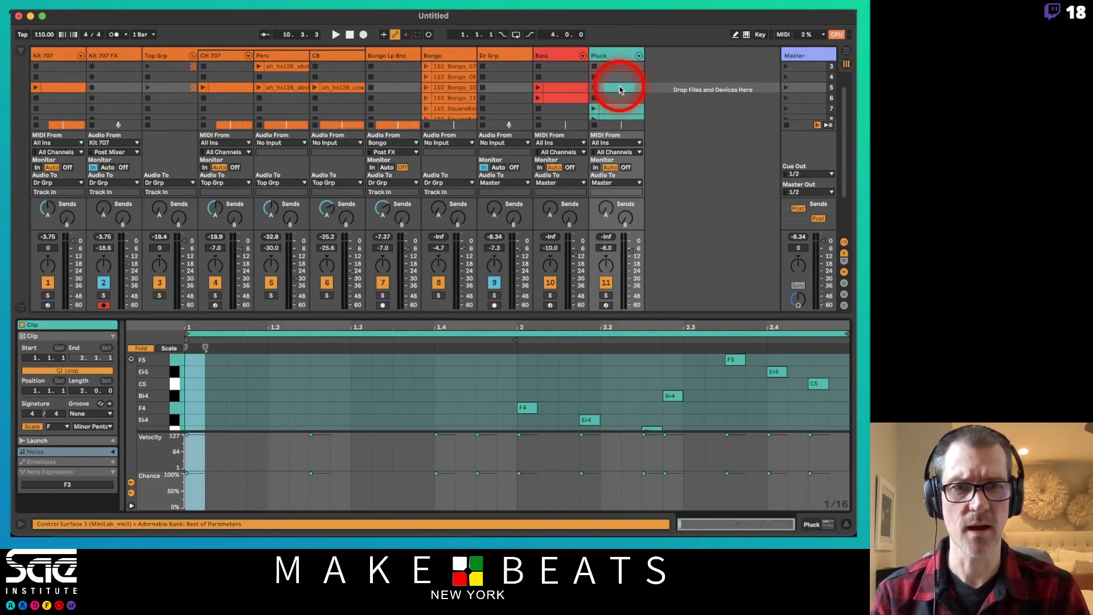
left_click(131, 493)
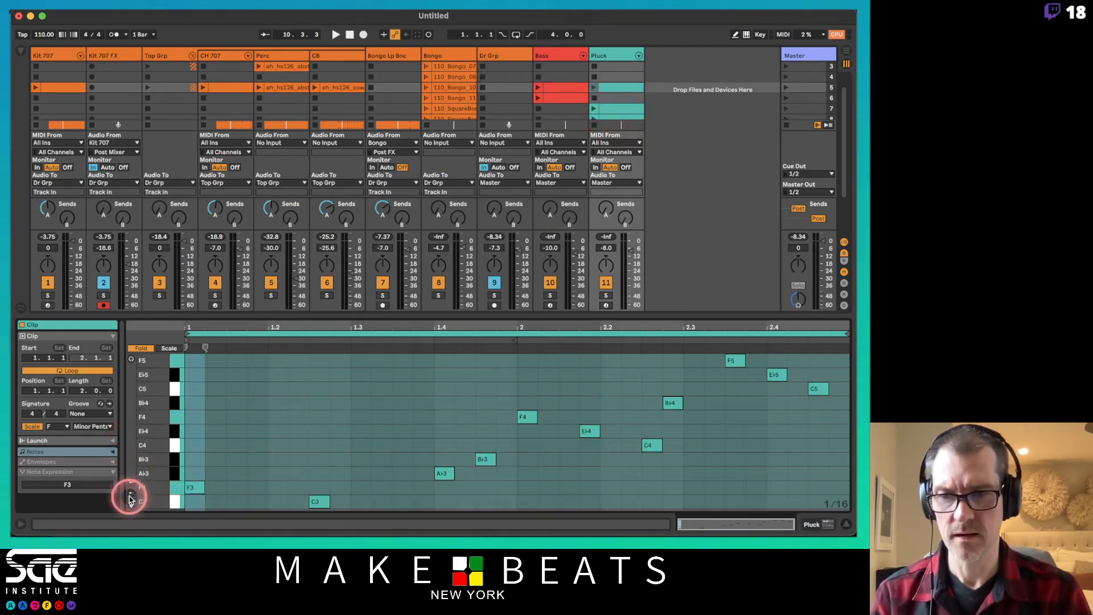
left_click(405, 383)
left_click(512, 340)
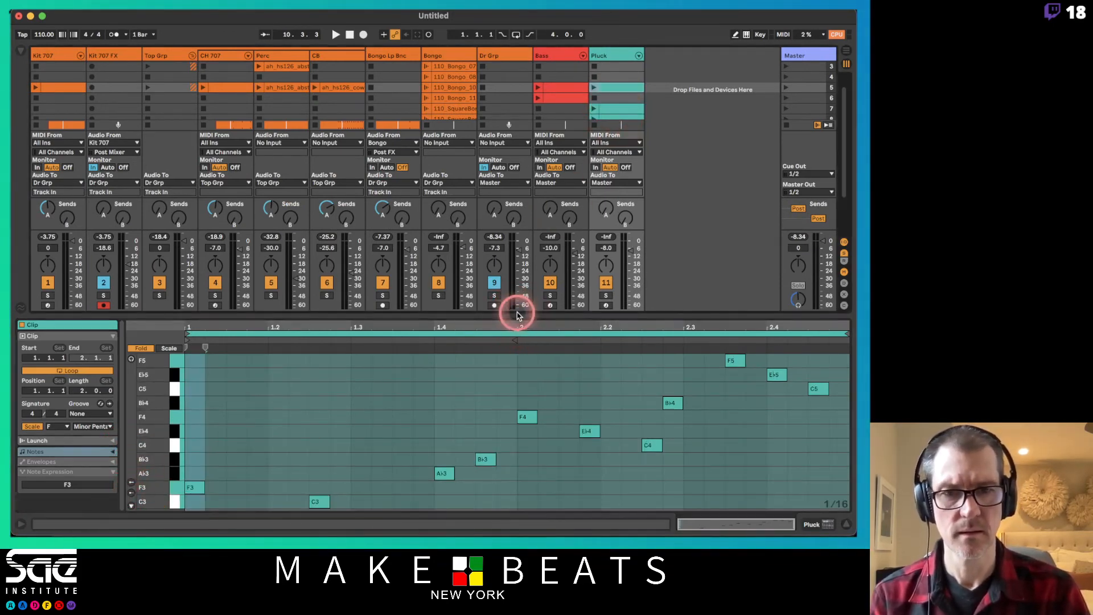
left_click_drag(517, 312, 517, 286)
left_click(197, 377)
left_click(296, 304)
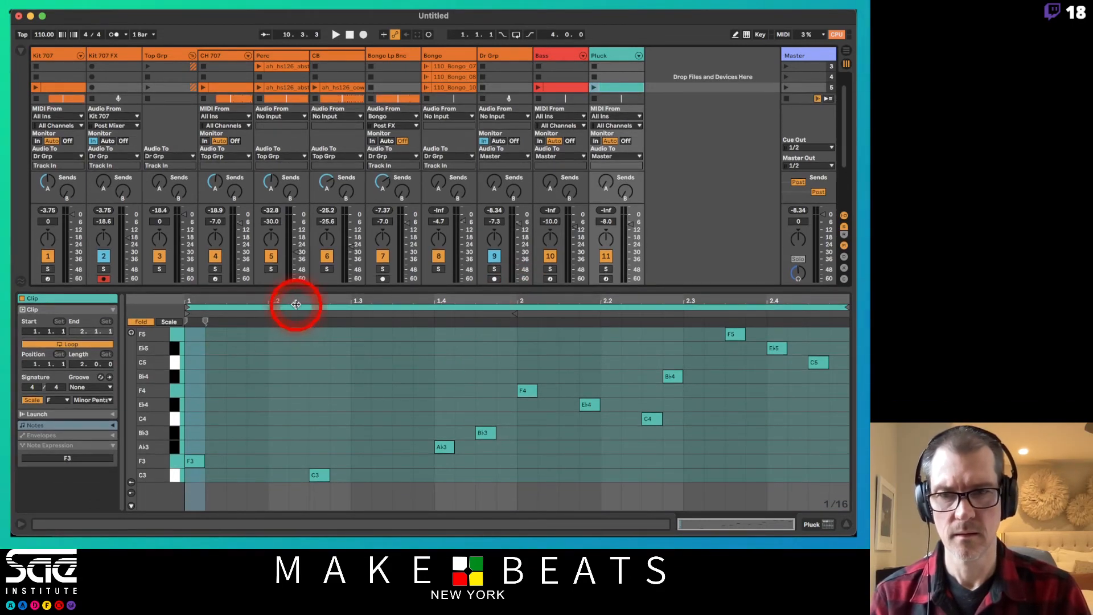
left_click_drag(296, 294, 296, 316)
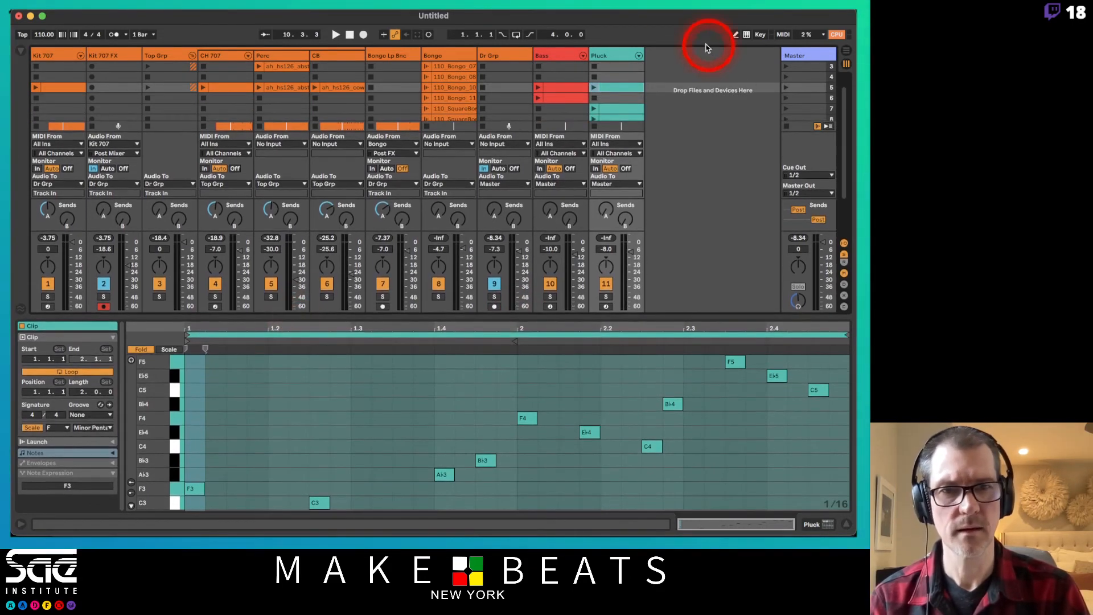
Step: Audition the Pluck clips in scenes 7, 8 and 9 one after another, hiding the mixer's input/output section
left_click(601, 108)
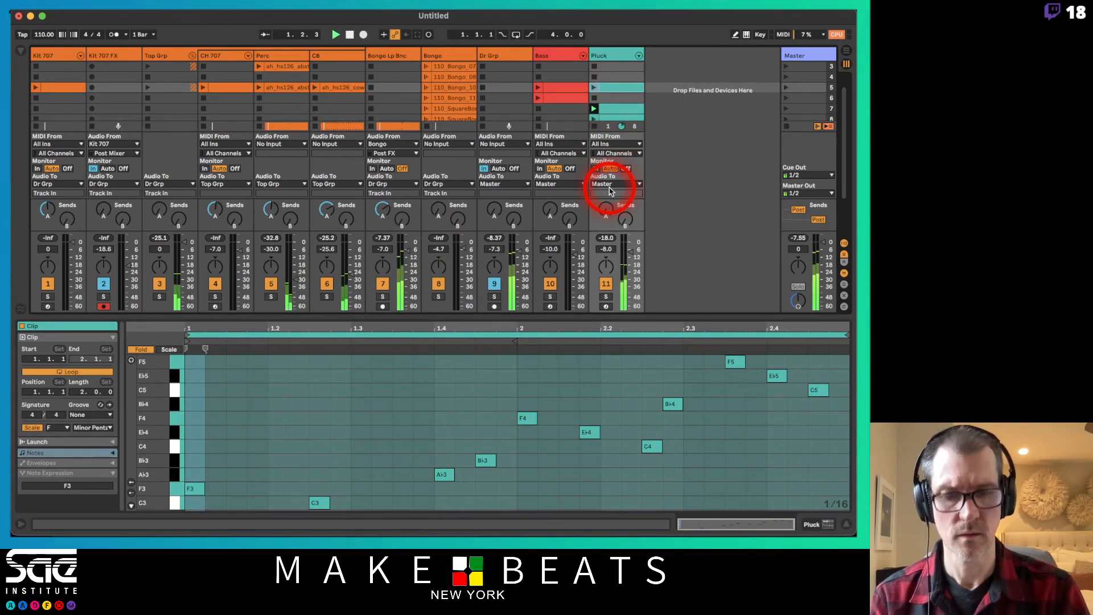
key("super+alt+i")
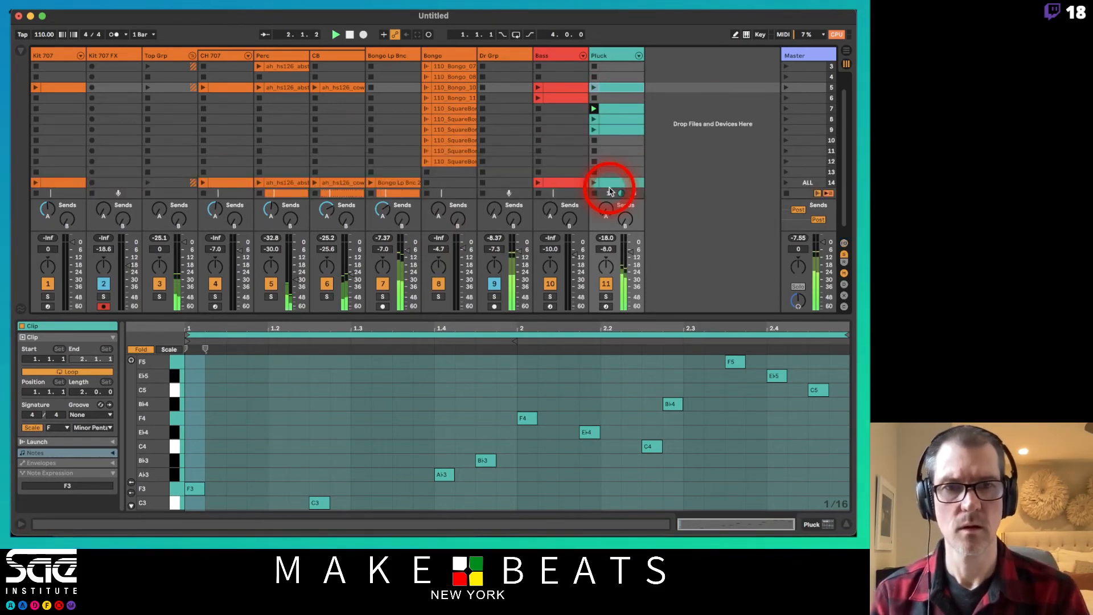
left_click(594, 119)
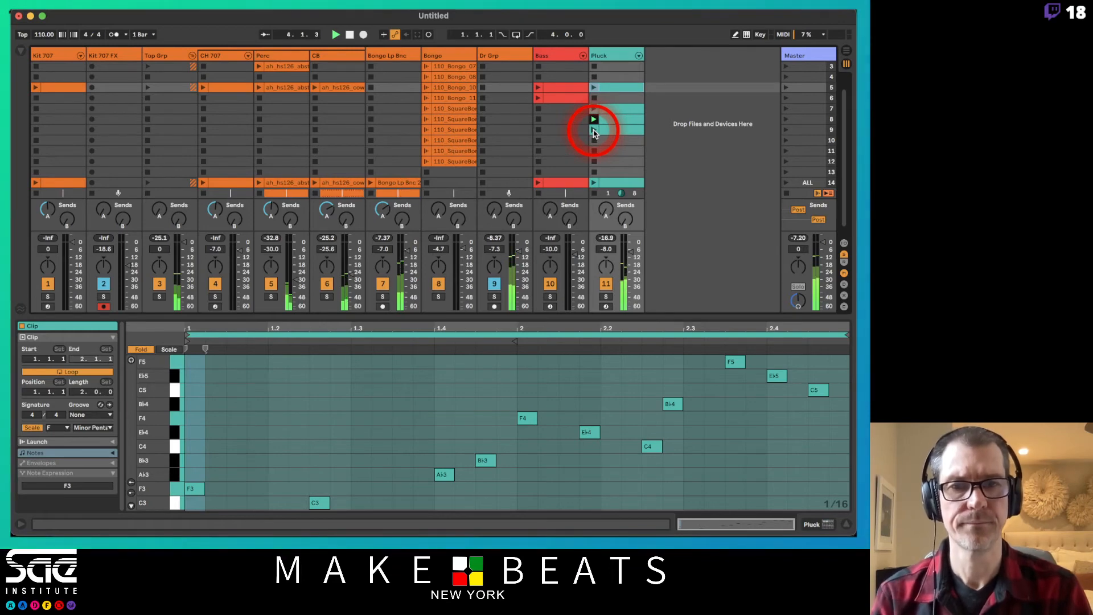
left_click(594, 131)
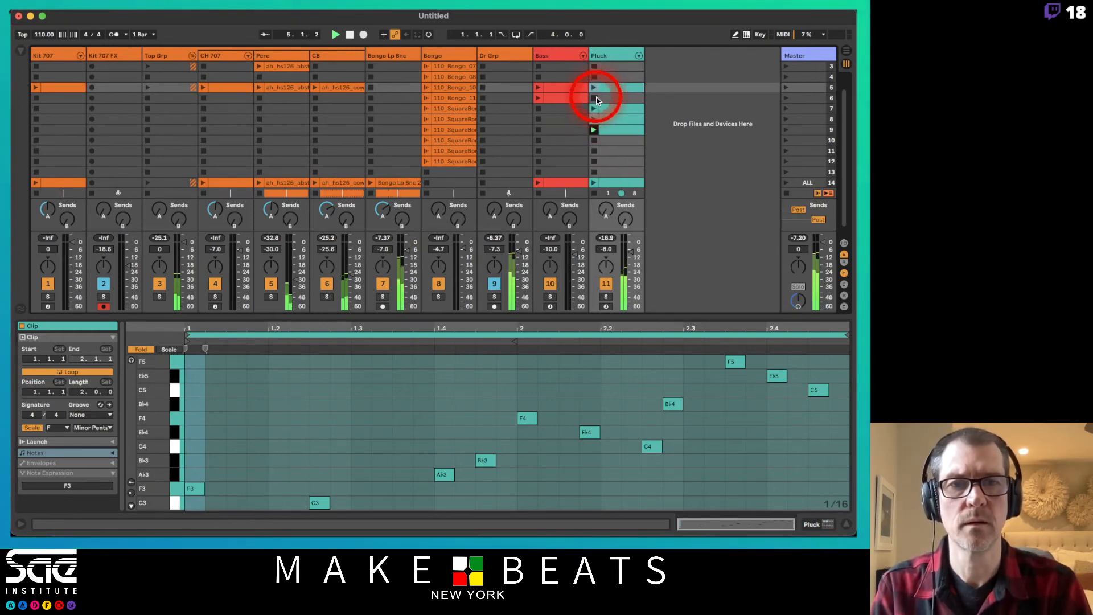
Step: Make the Pluck clip in scene 7 the track's active clip and stop playback
left_click(603, 109)
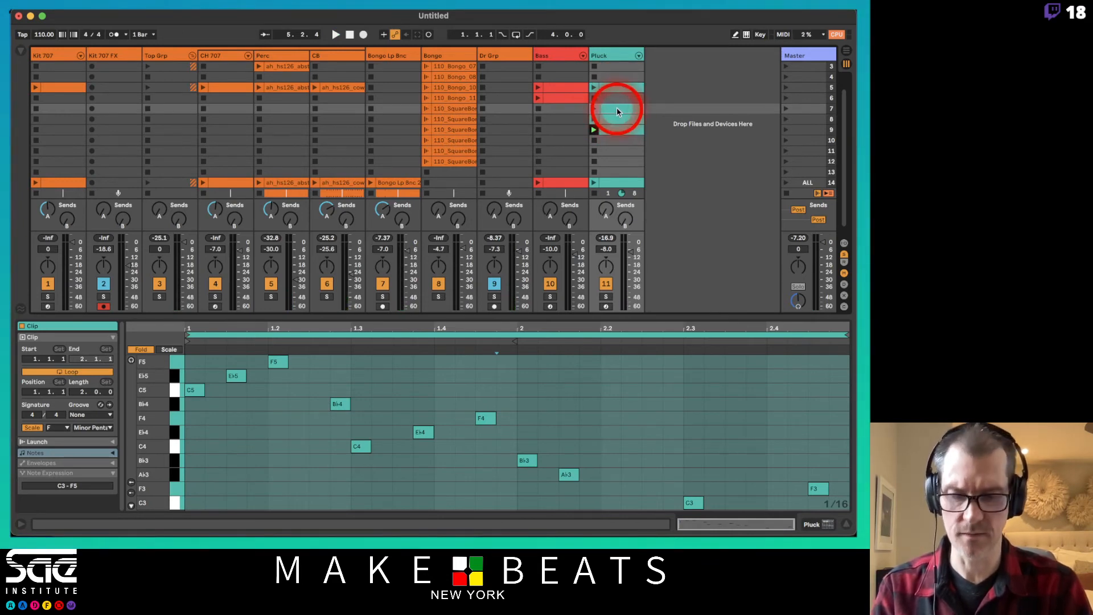
key("Tab")
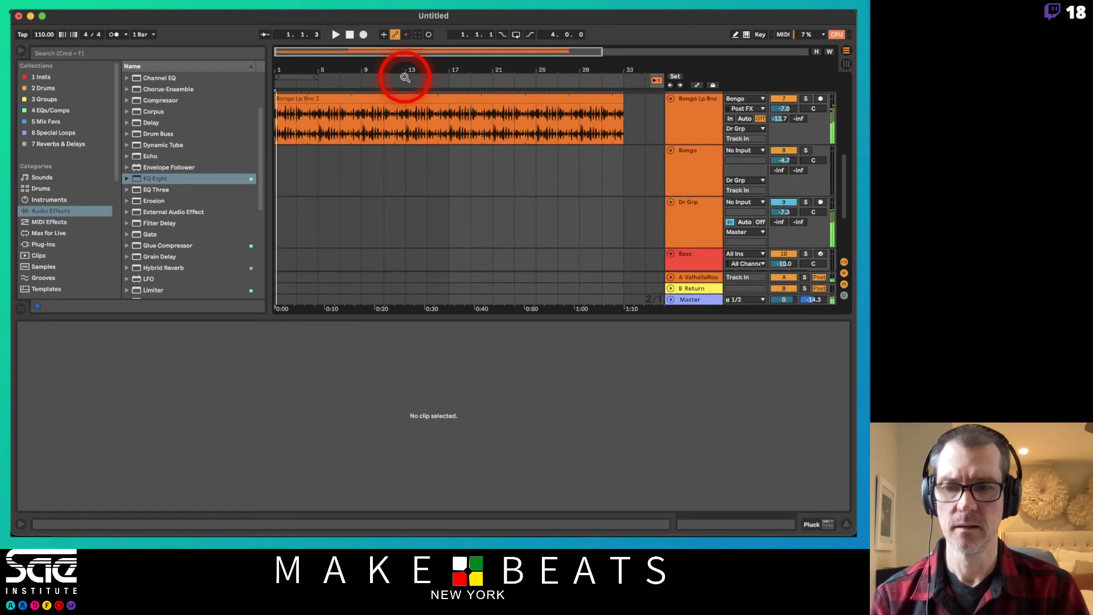
key("Tab")
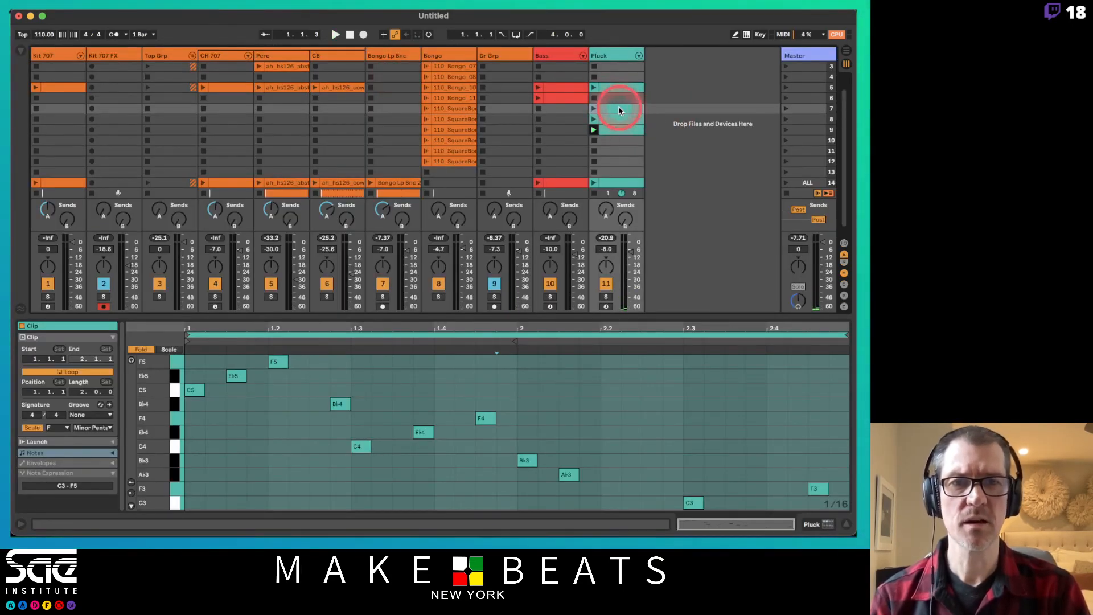
left_click(593, 109)
key("space")
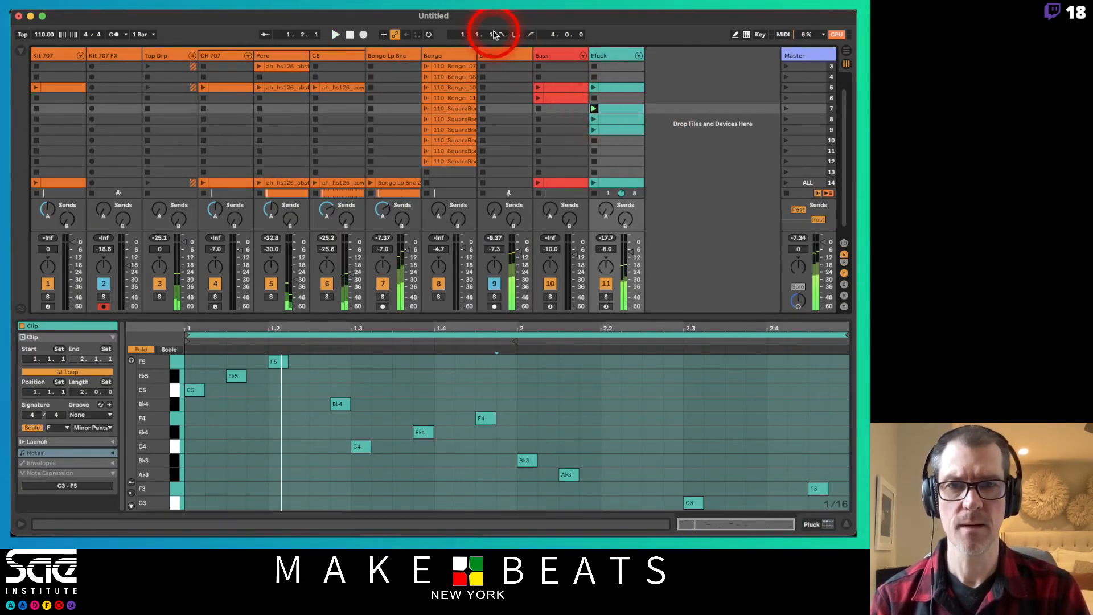
Step: Enable arrangement recording and disarm the Kit 707 FX track
left_click(364, 35)
left_click(103, 306)
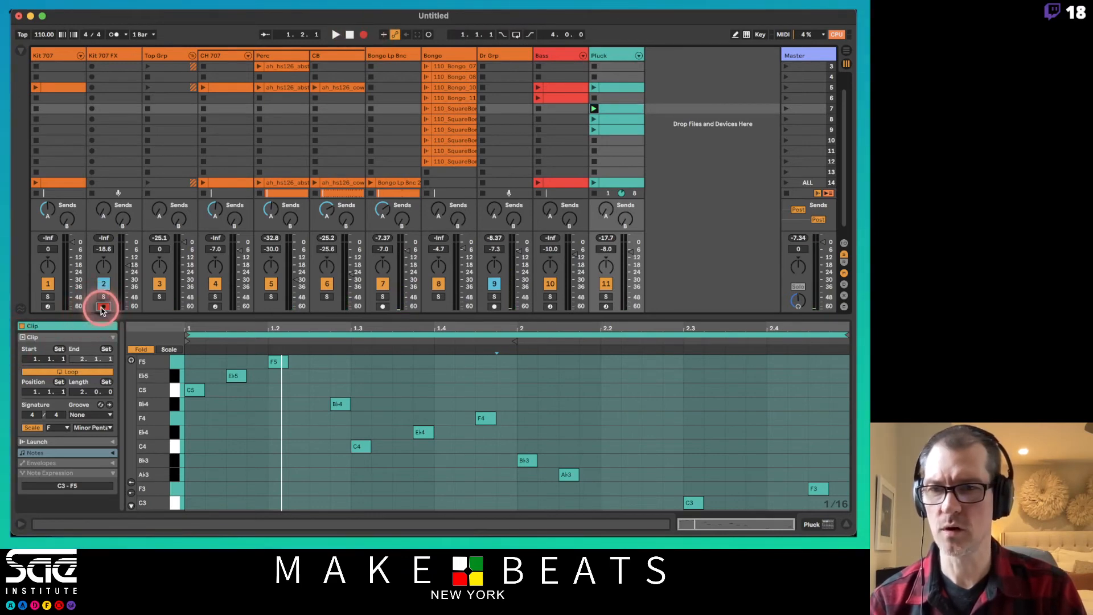
left_click(376, 33)
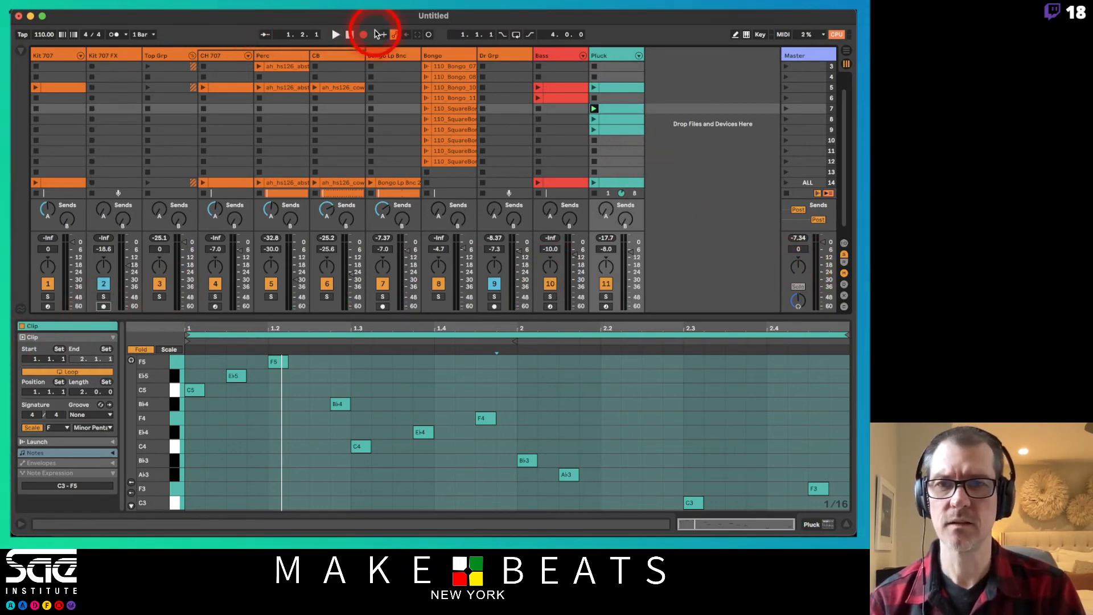
Step: Record a Pluck performance into the arrangement from bar 1 to bar 17, switching live between the clips in scenes 5, 7, 8 and 9
left_click(334, 35)
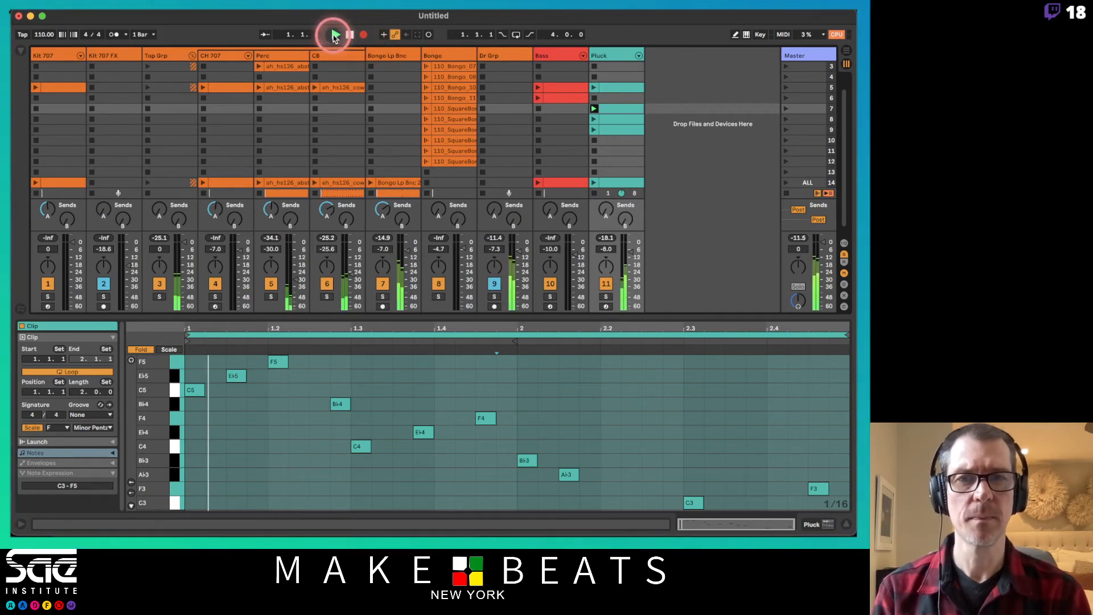
left_click(593, 130)
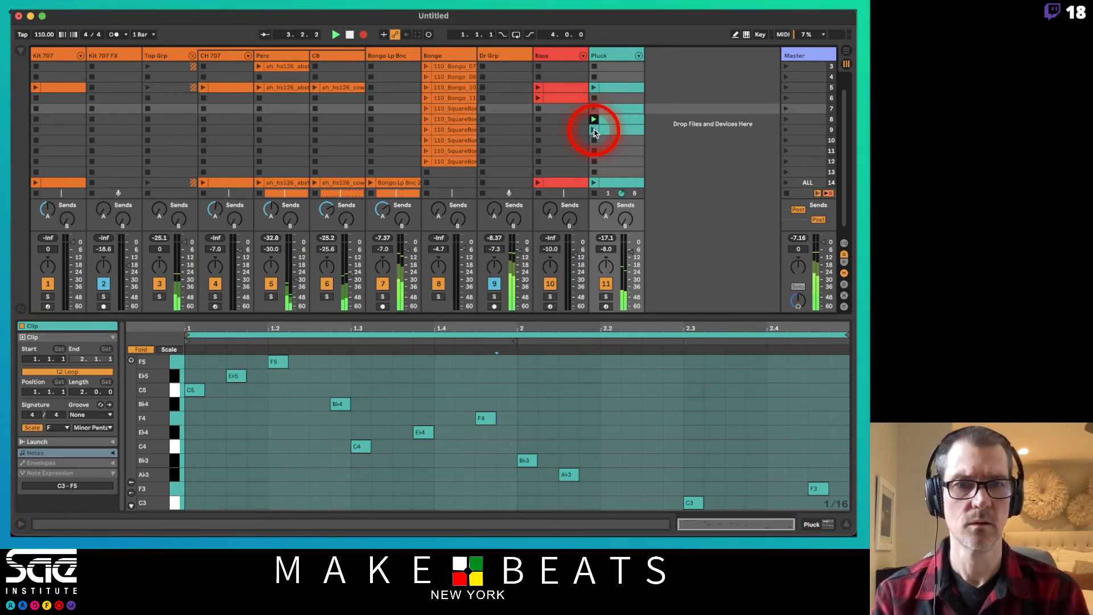
left_click(594, 88)
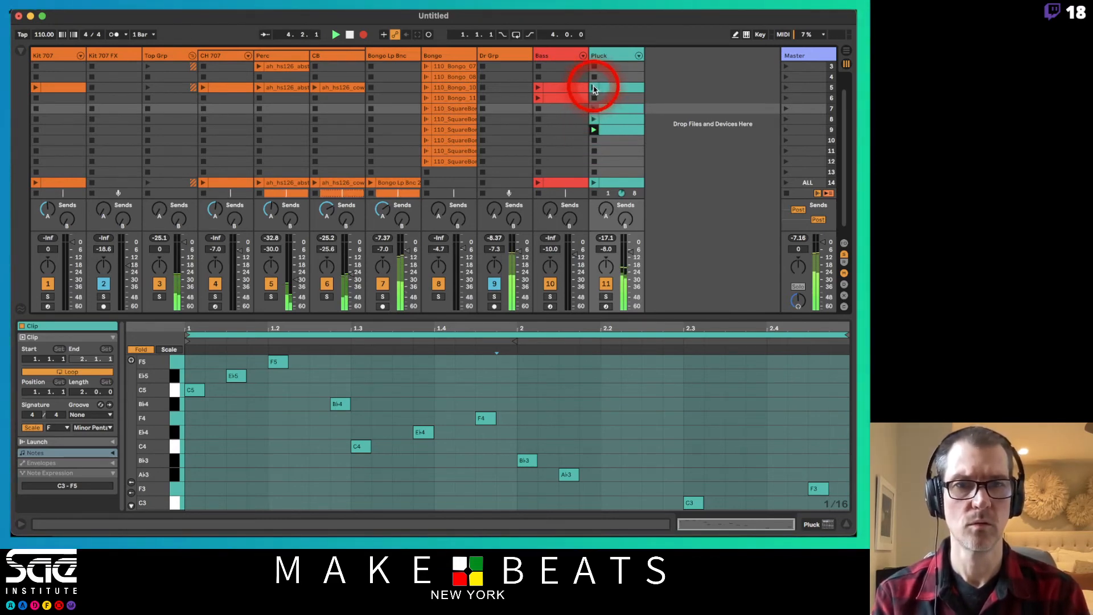
left_click(594, 121)
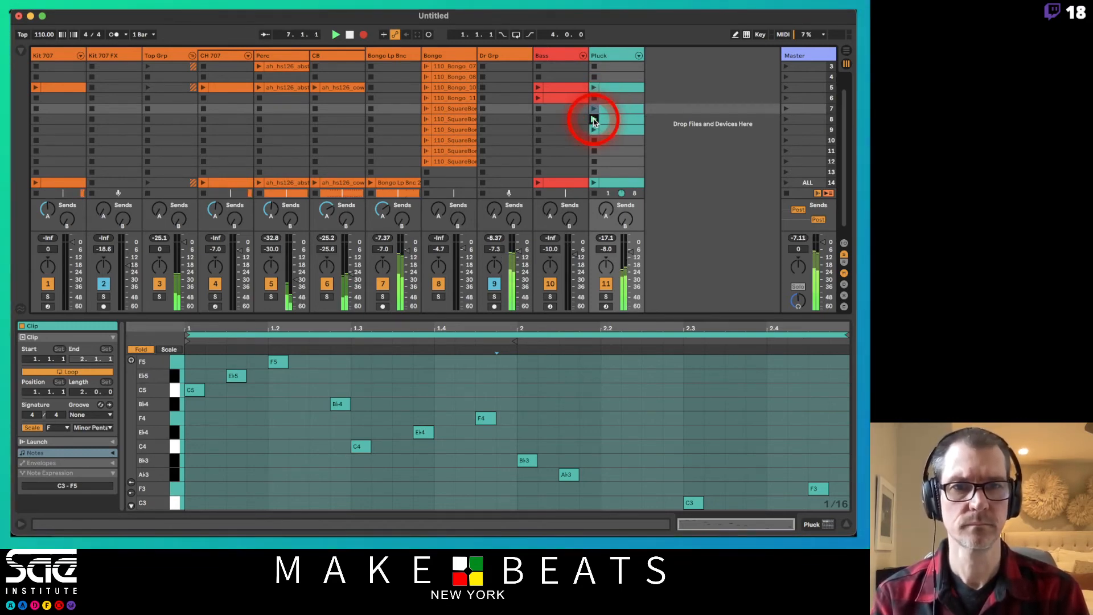
left_click(593, 88)
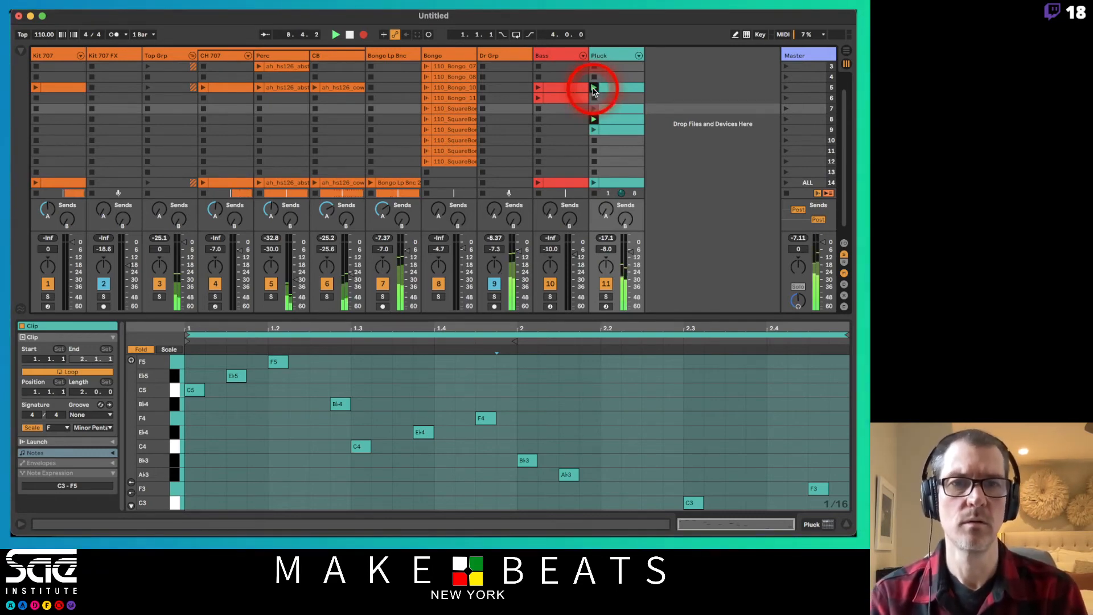
left_click(614, 119)
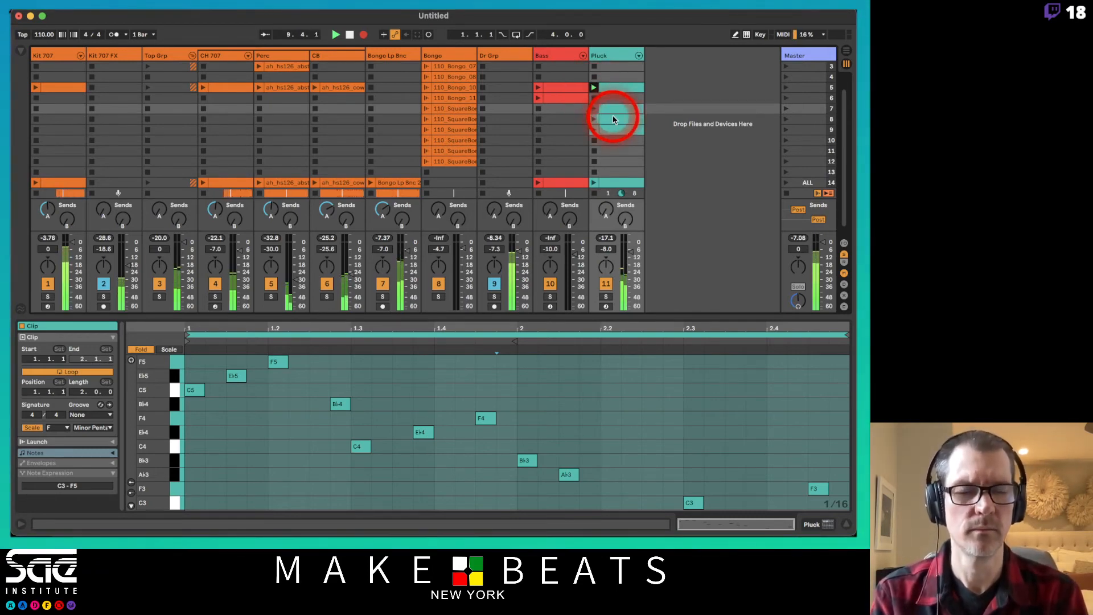
left_click_drag(614, 118, 612, 88)
left_click(602, 121)
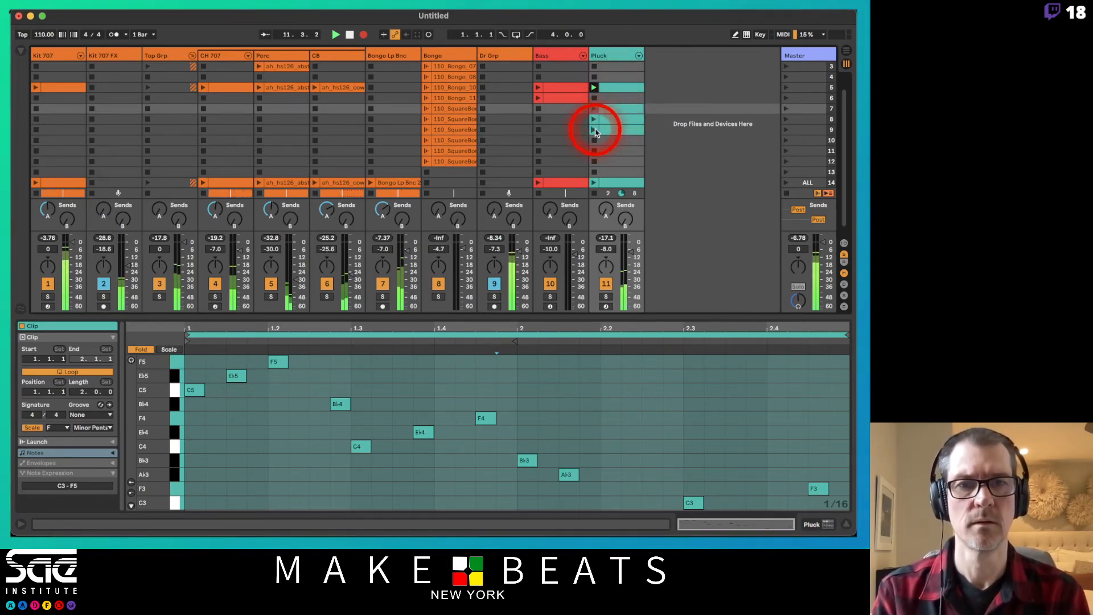
left_click(594, 129)
left_click(594, 127)
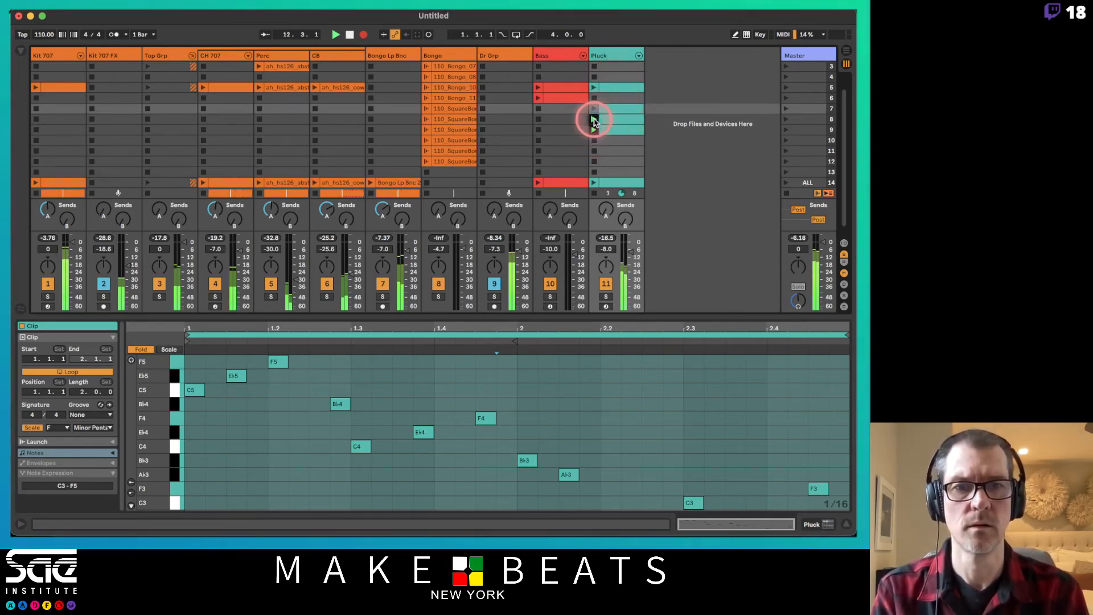
left_click(594, 89)
left_click(592, 121)
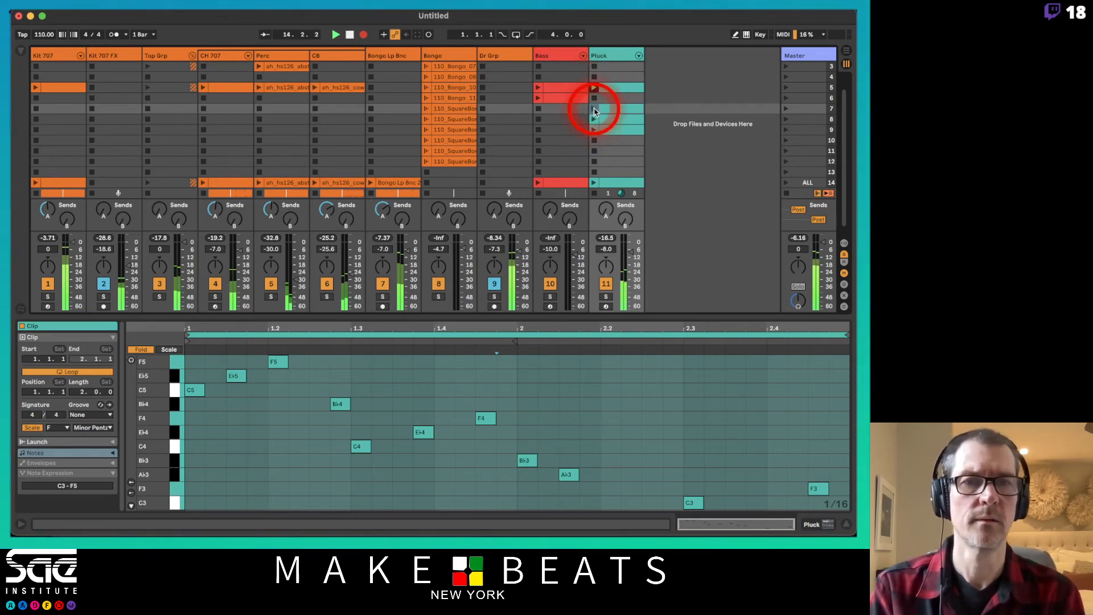
left_click(594, 110)
left_click(596, 121)
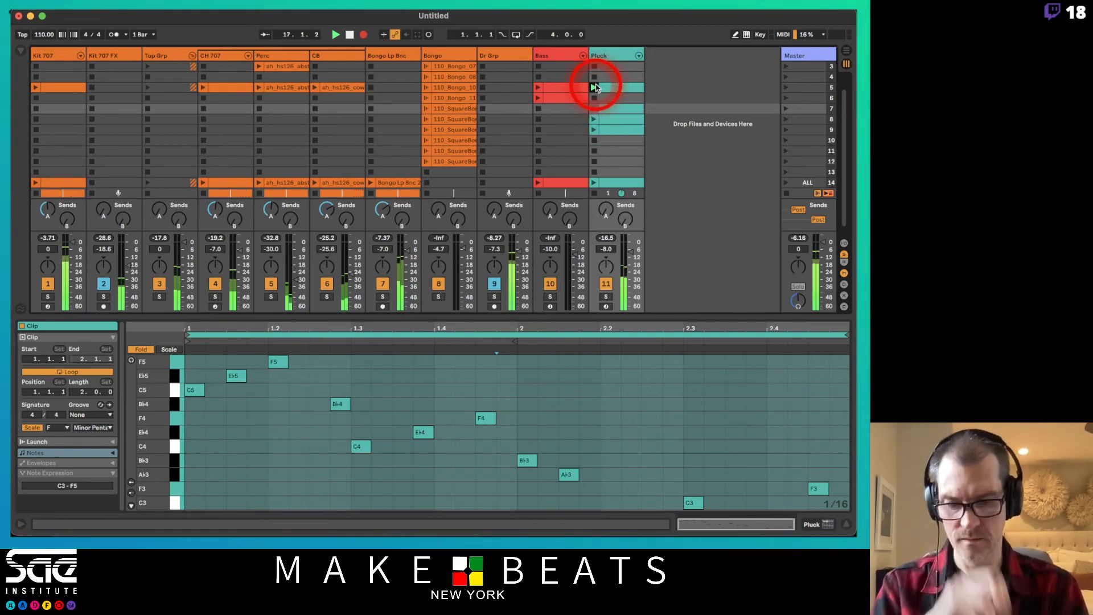
Step: Stop recording, switch to Arrangement View, and return the Pluck track to playing its recorded arrangement clips
key("Tab")
left_click(592, 146)
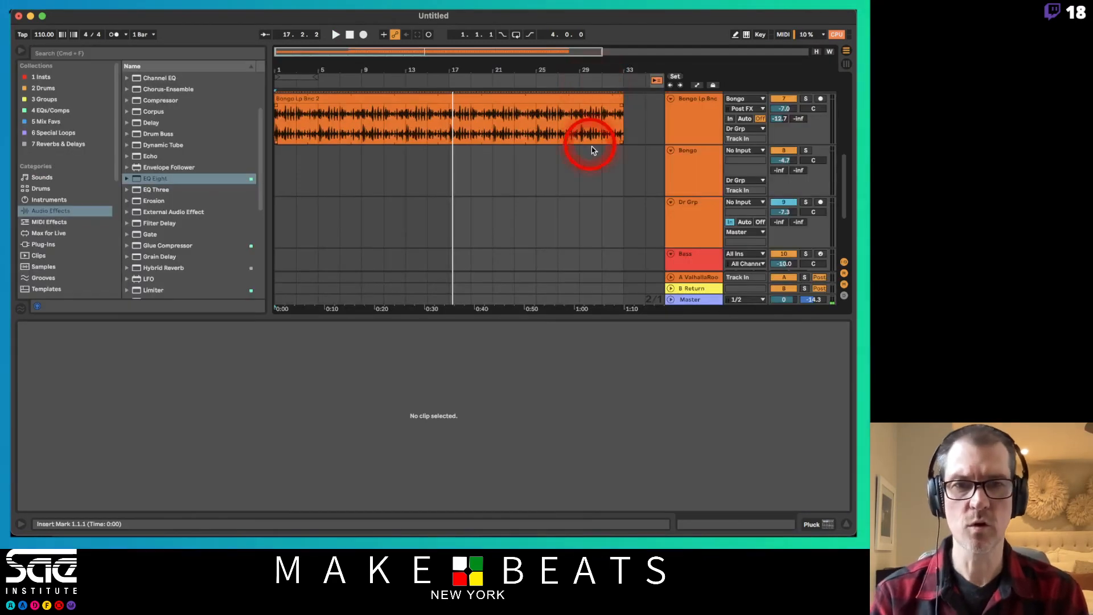
scroll(592, 146, "down", 5)
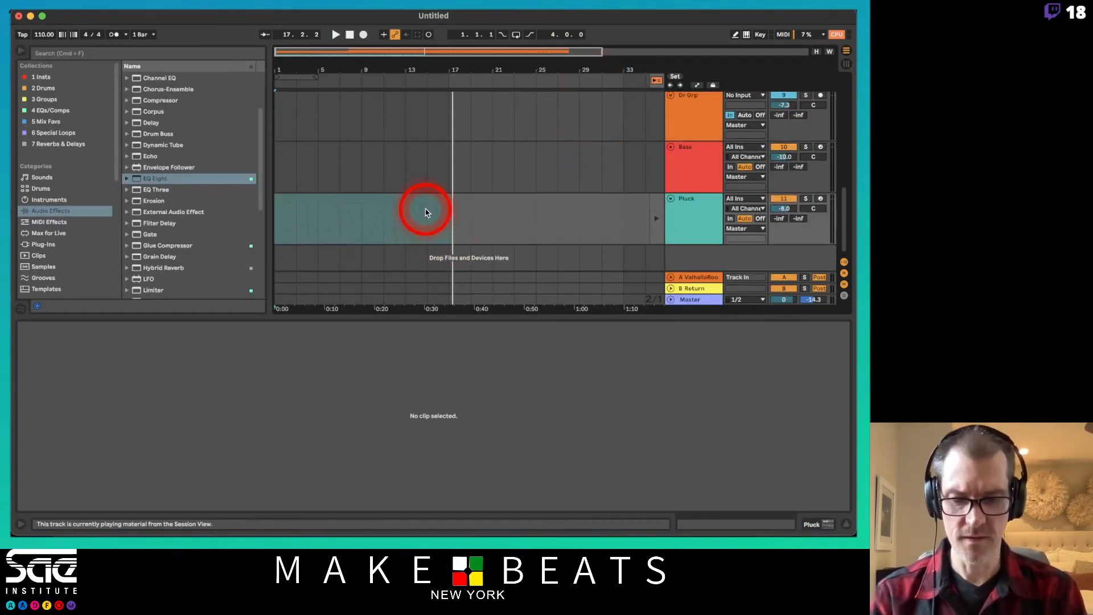
key("F10")
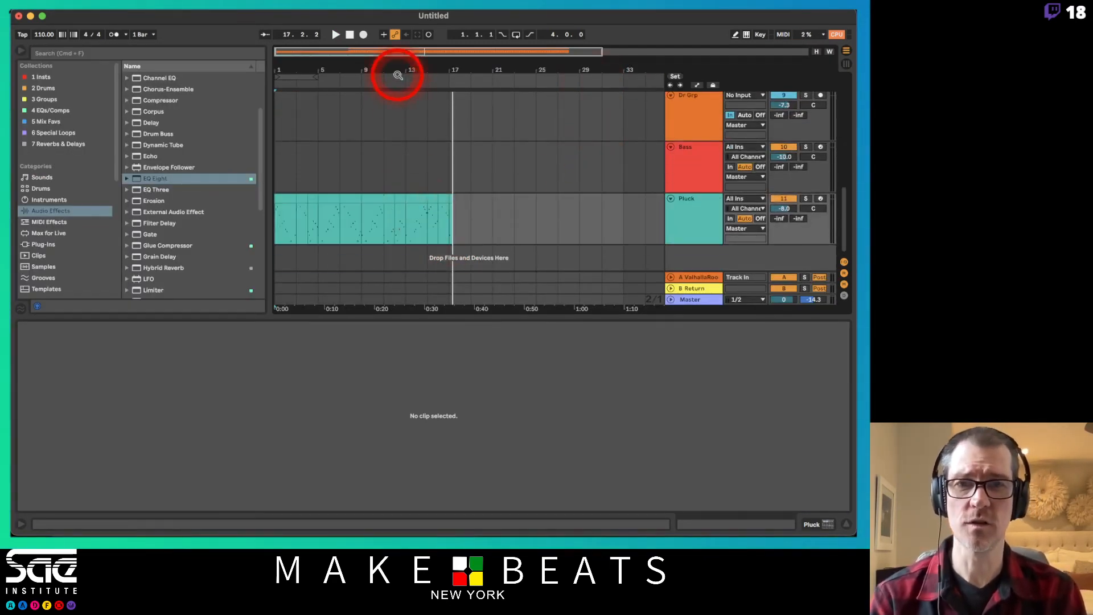
Step: Hide the browser and increase the height of the Pluck track
left_click_drag(398, 74, 464, 75)
left_click(322, 137)
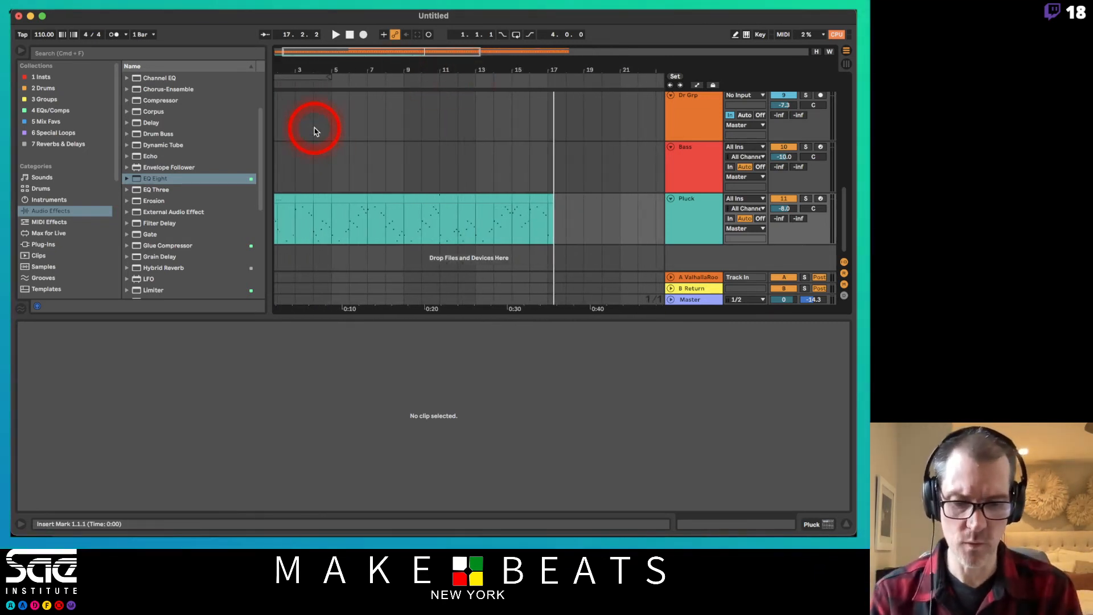
key("super+alt+b")
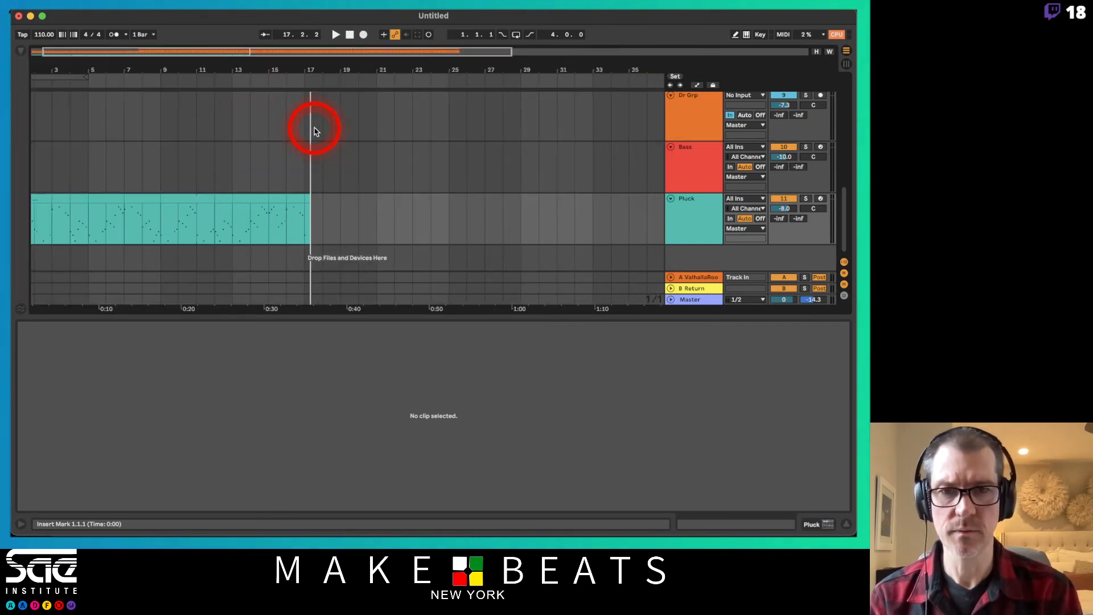
left_click(443, 235)
key("super+alt+m")
key("super+alt+m")
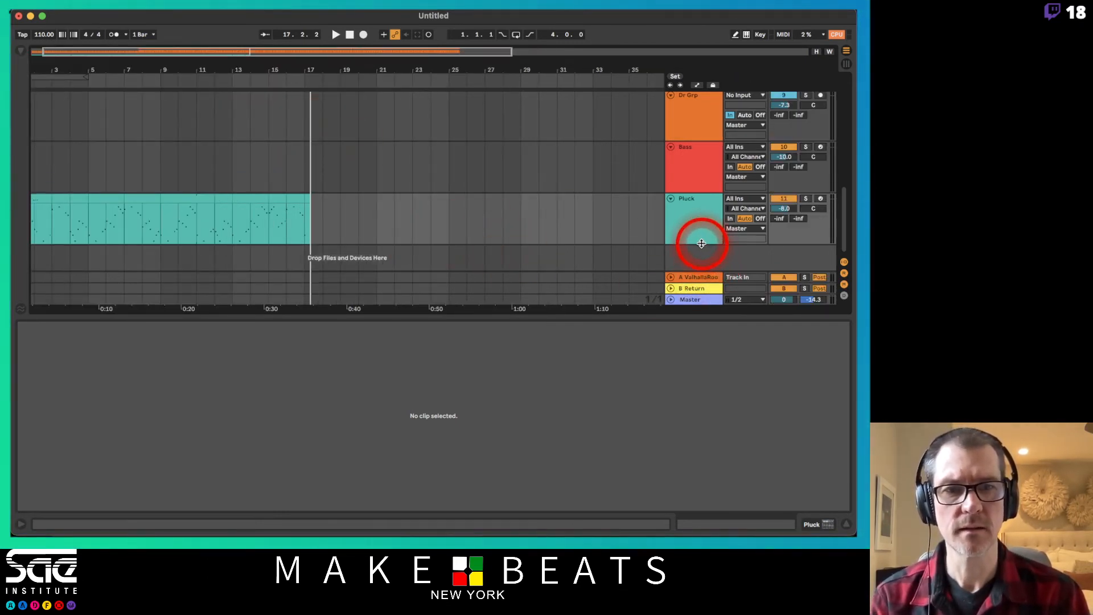
left_click_drag(701, 243, 699, 308)
Step: Delete the leftover Pluck recording after bar 17
left_click(245, 207)
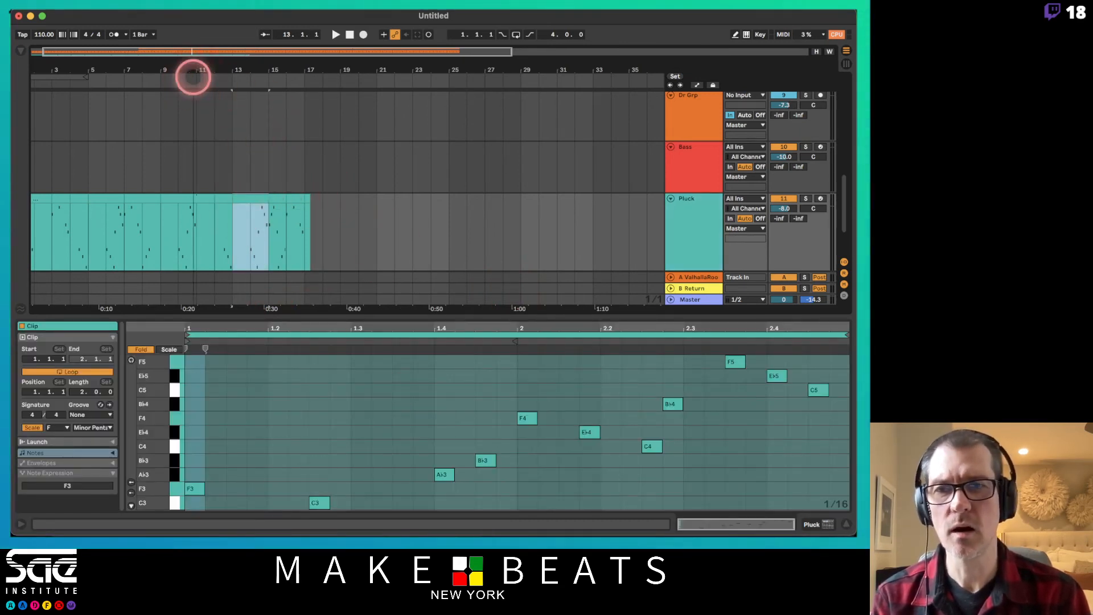
left_click_drag(192, 73, 194, 75)
scroll(654, 160, "down", 2)
scroll(654, 160, "down", 2)
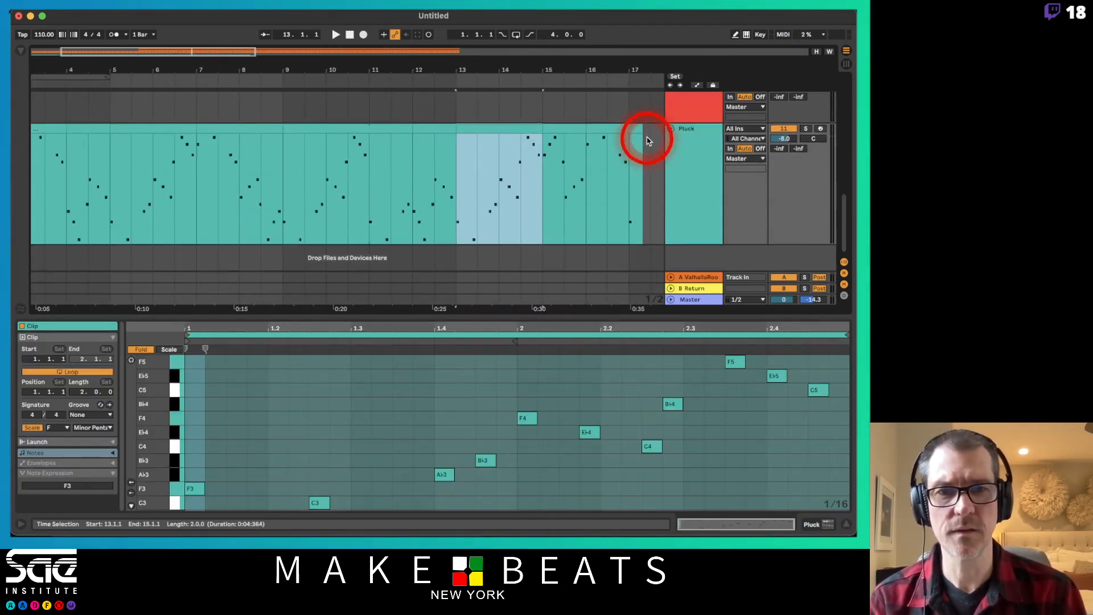
left_click_drag(633, 128, 637, 132)
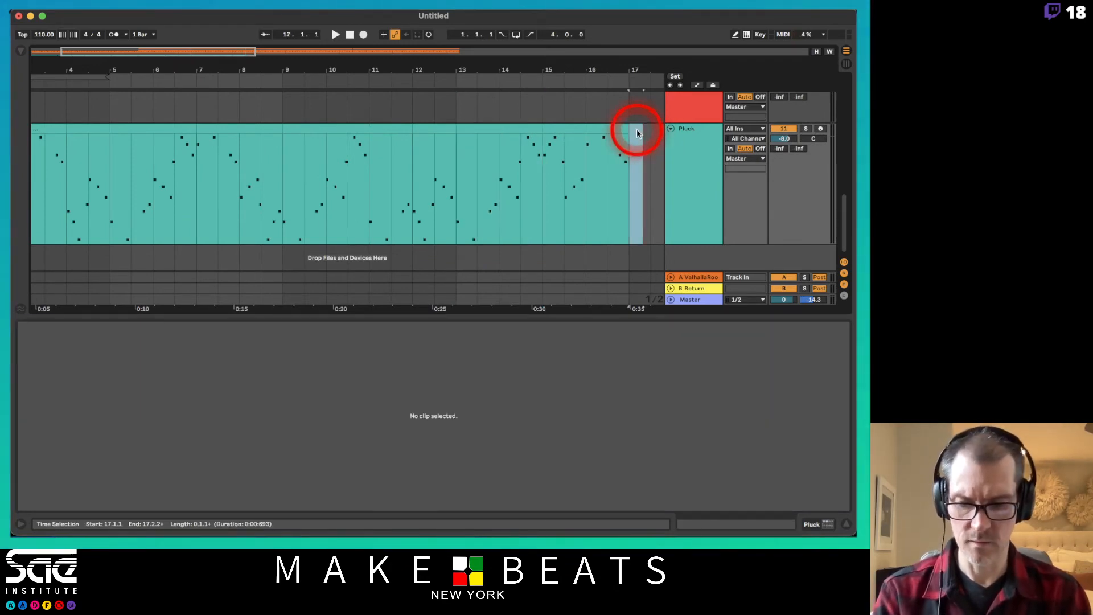
Step: Hide the clip detail view and add a locator named Drums at bar 9, where the kit enters
scroll(636, 128, "up", 10)
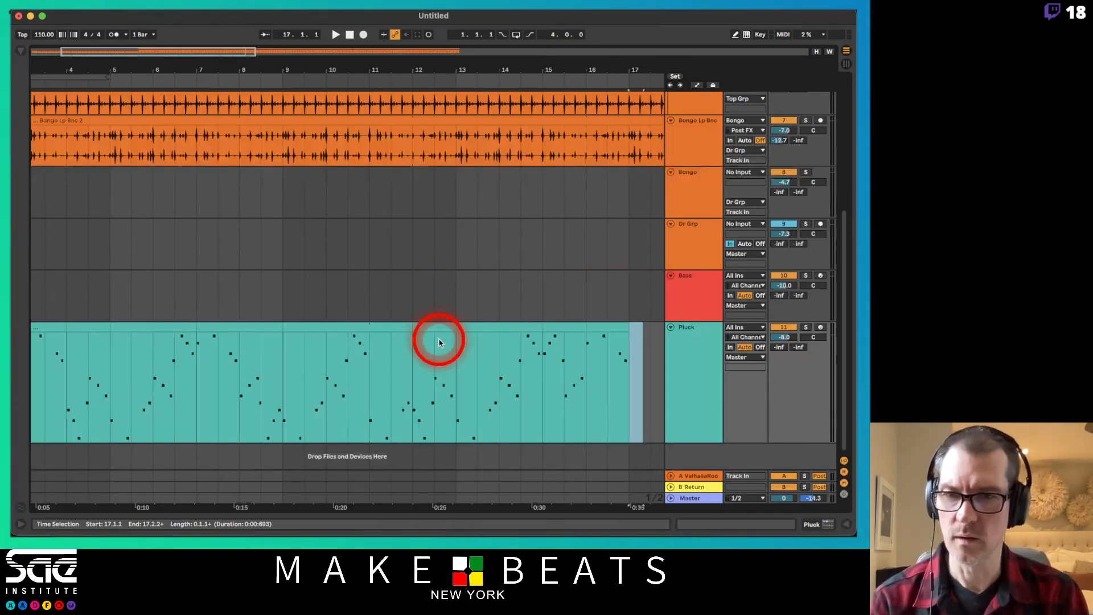
left_click_drag(438, 341, 427, 317)
left_click_drag(343, 61, 344, 60)
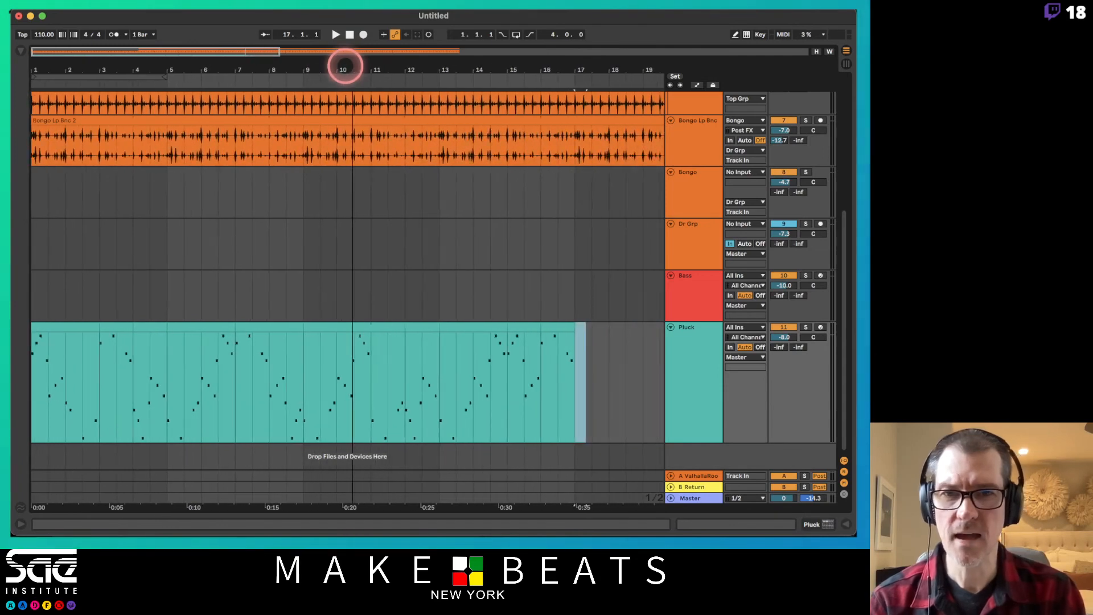
scroll(393, 188, "up", 10)
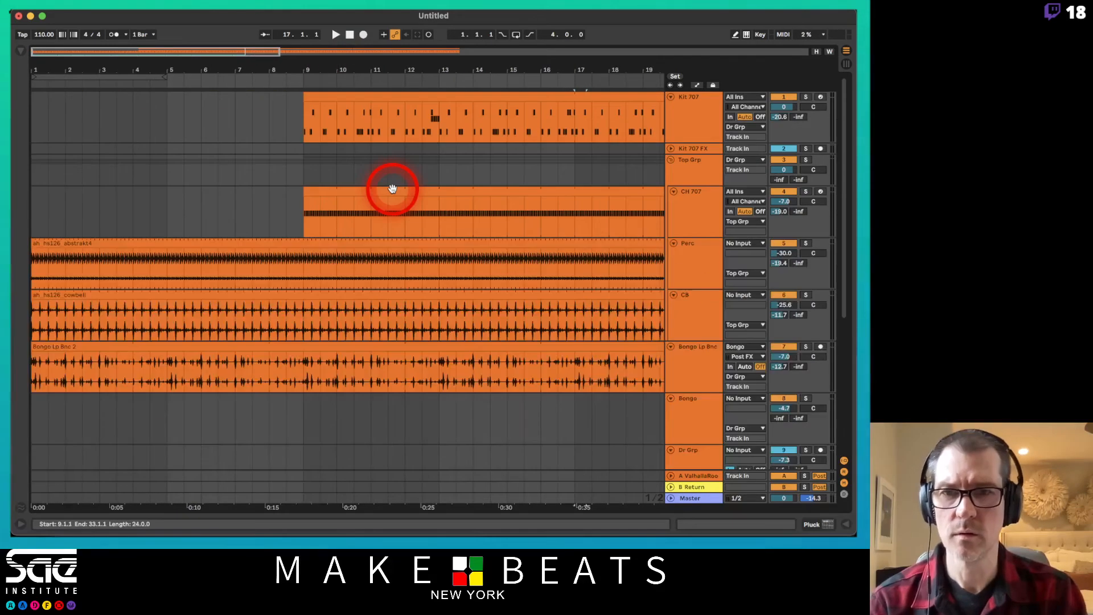
right_click(304, 83)
left_click(323, 114)
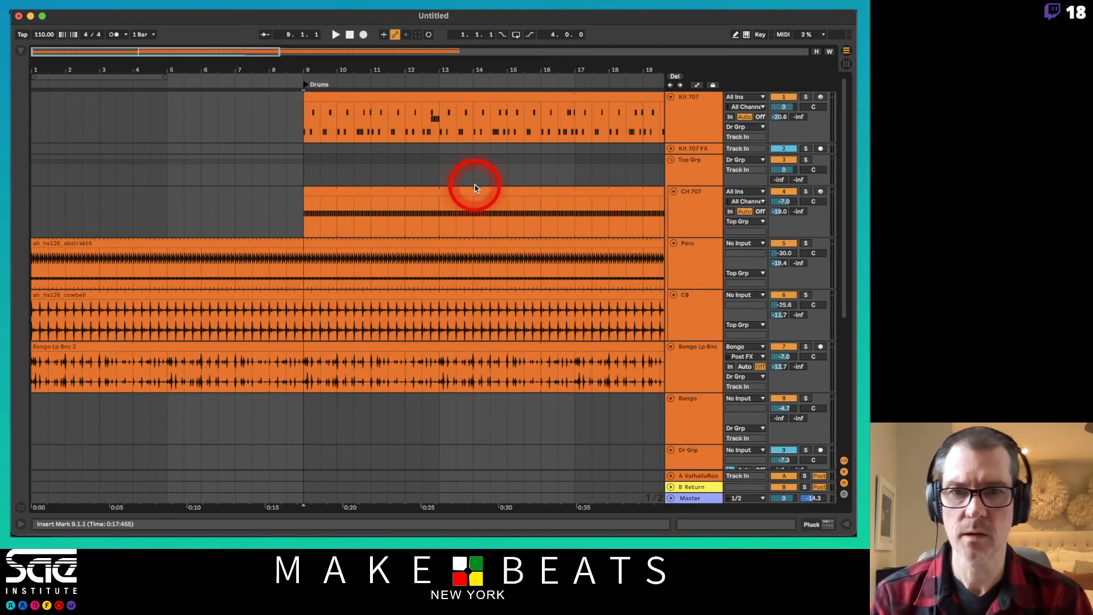
Step: Compare the Pluck clips after the Drums locator, and name the ones from bar 1 to bar 9 Mel 1
scroll(474, 185, "down", 10)
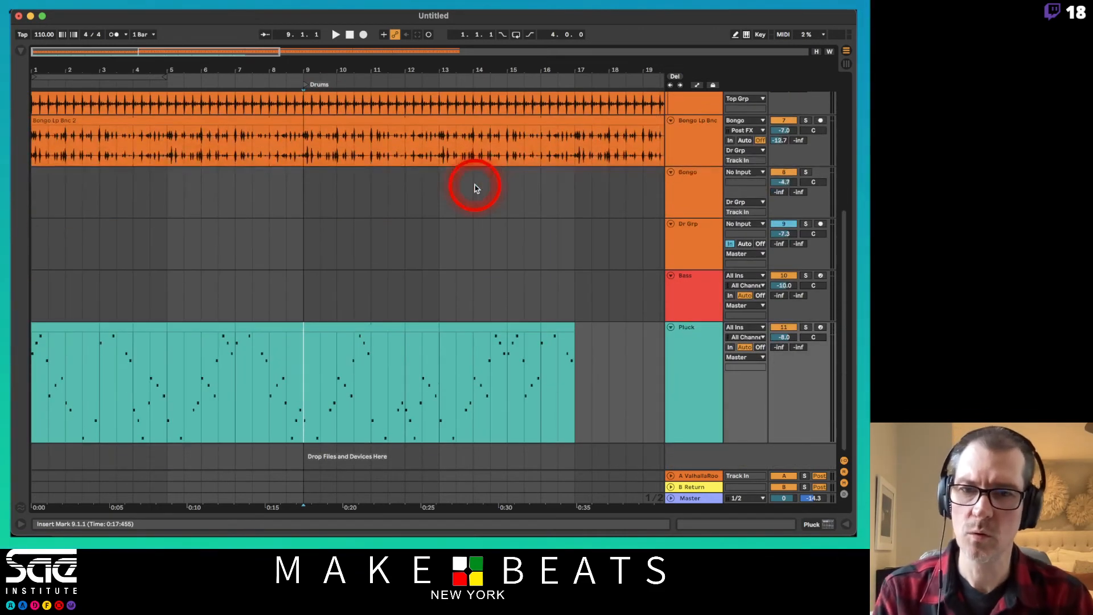
left_click(336, 326)
left_click(471, 325)
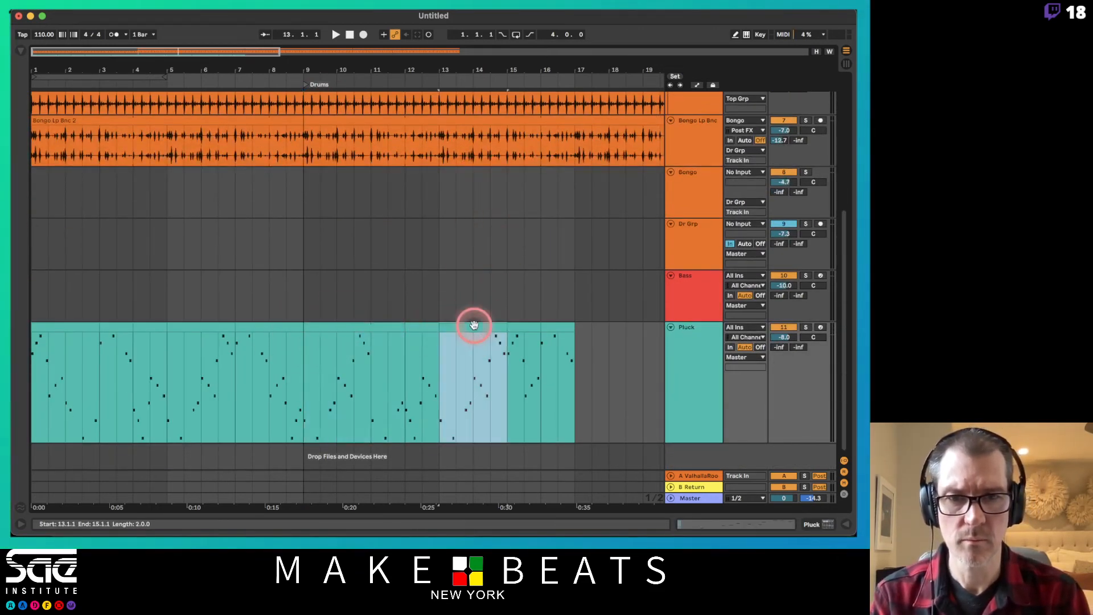
left_click(561, 326)
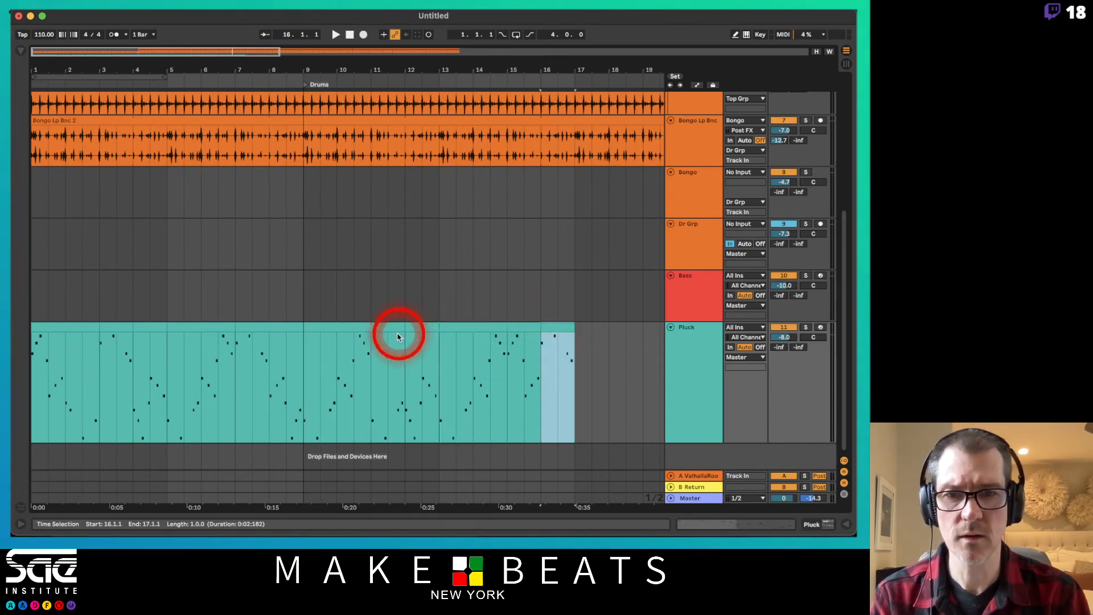
left_click(361, 326, "shift")
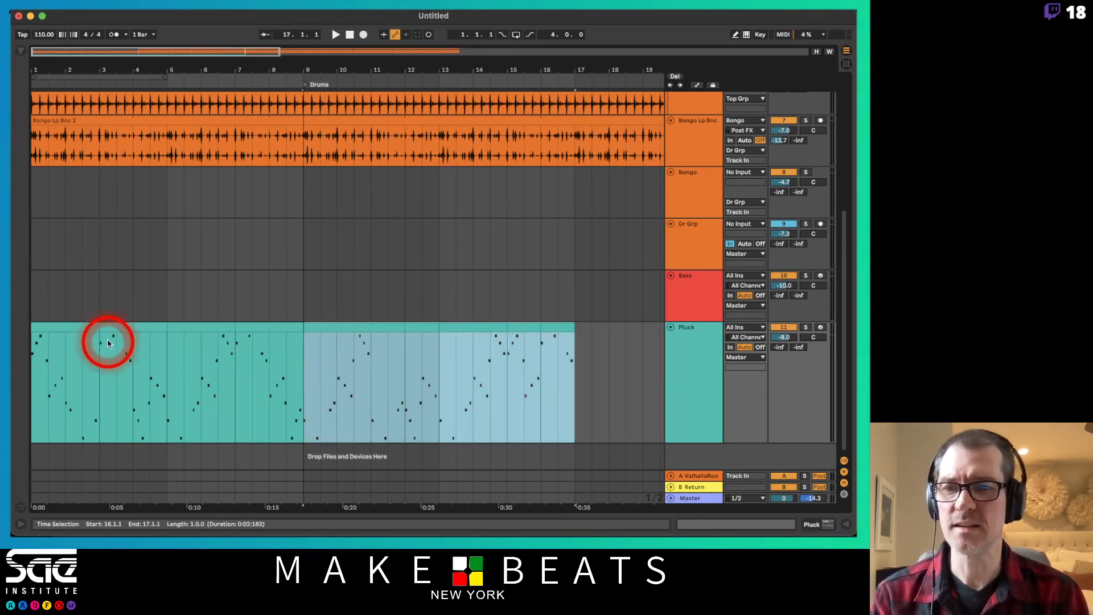
left_click(80, 325)
left_click(264, 326, "shift")
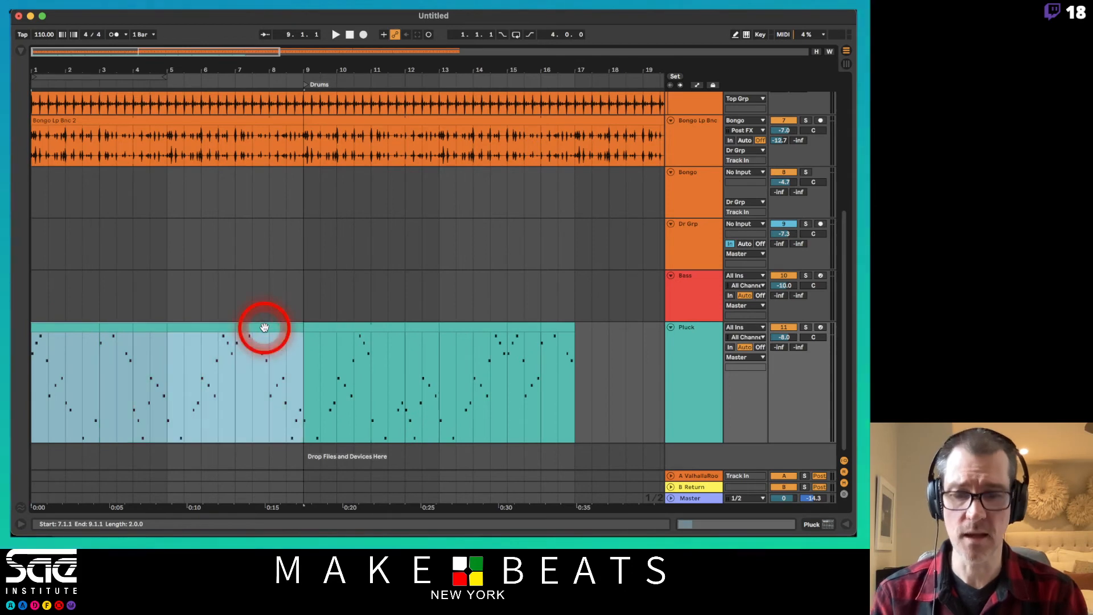
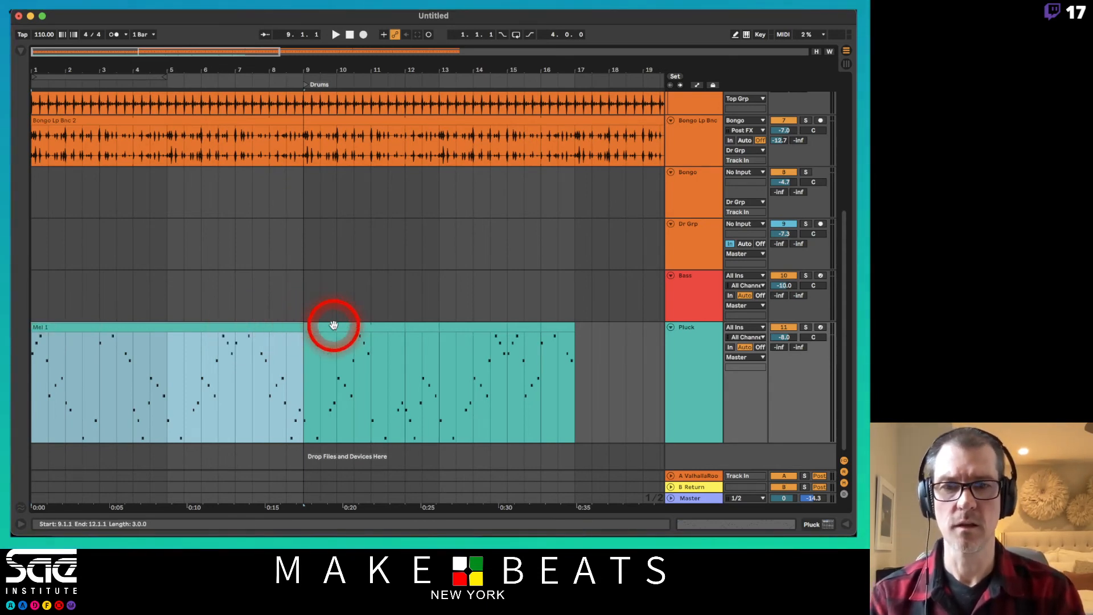
Step: Review the Pluck clips from bar 9 to bar 17 and play them back from bar 14
left_click(334, 327)
left_click(566, 327, "shift")
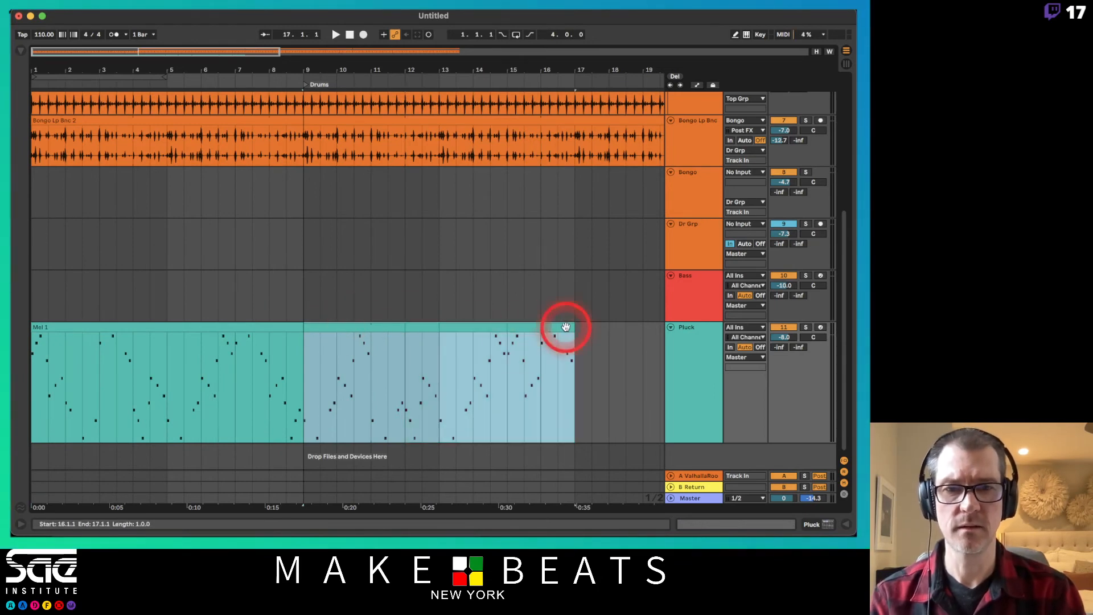
left_click(507, 349)
left_click(473, 359)
key("space")
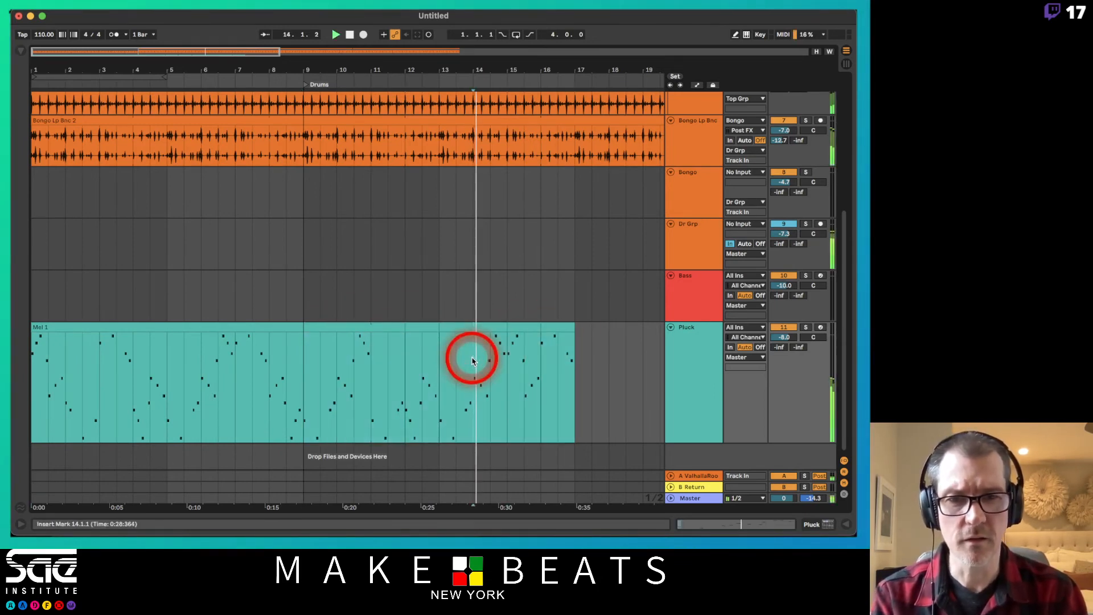
Step: Try extending the Pluck clip that starts at bar 13 to bar 16, and trim it back to bar 15
left_click(537, 328, "shift")
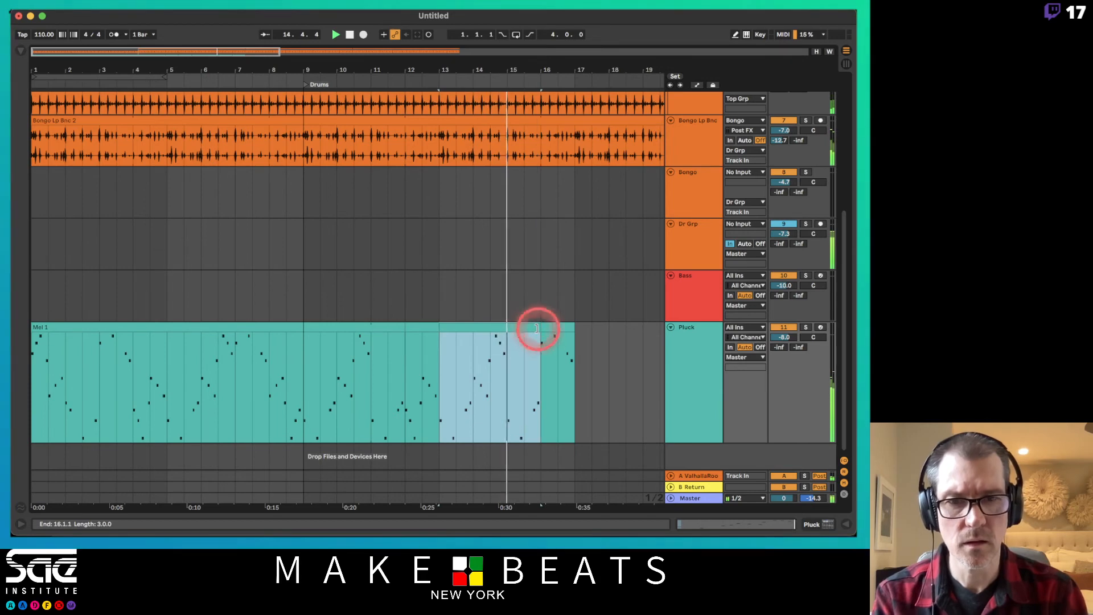
left_click(560, 328)
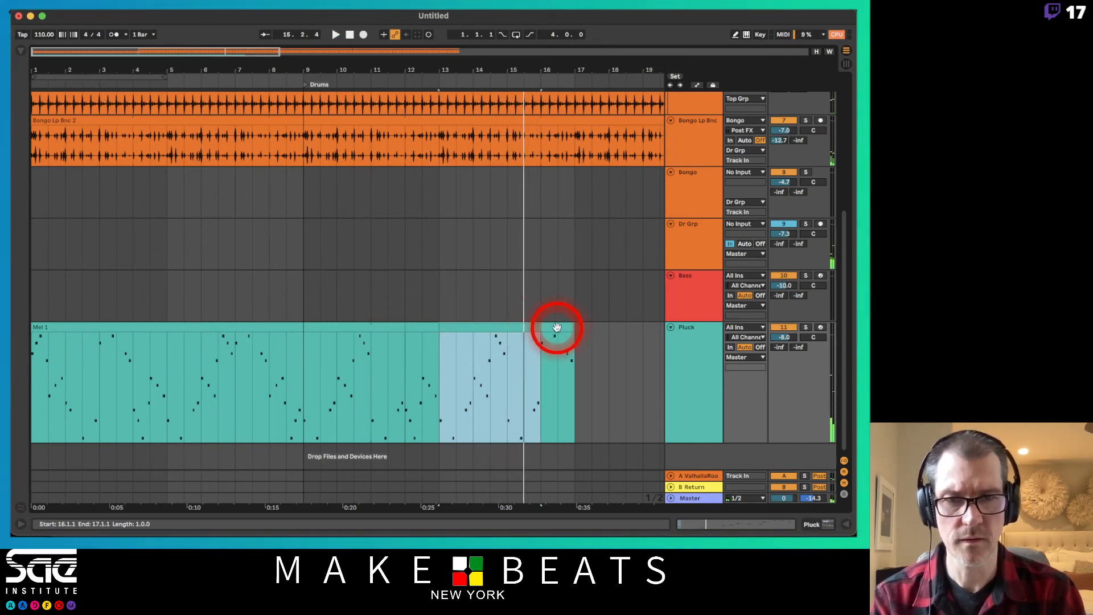
key("space")
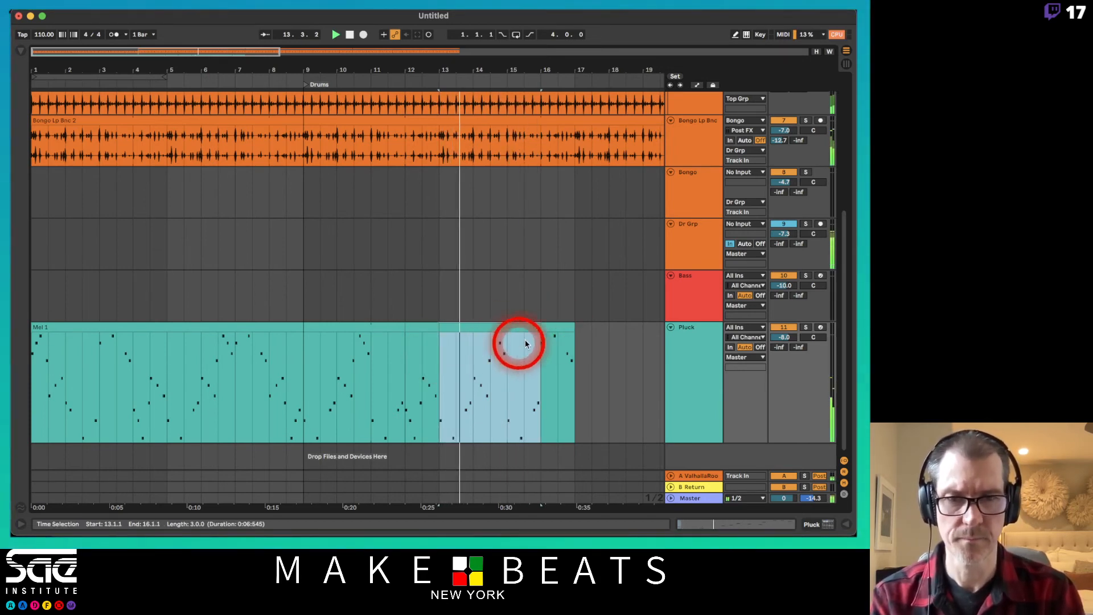
left_click_drag(539, 327, 517, 329)
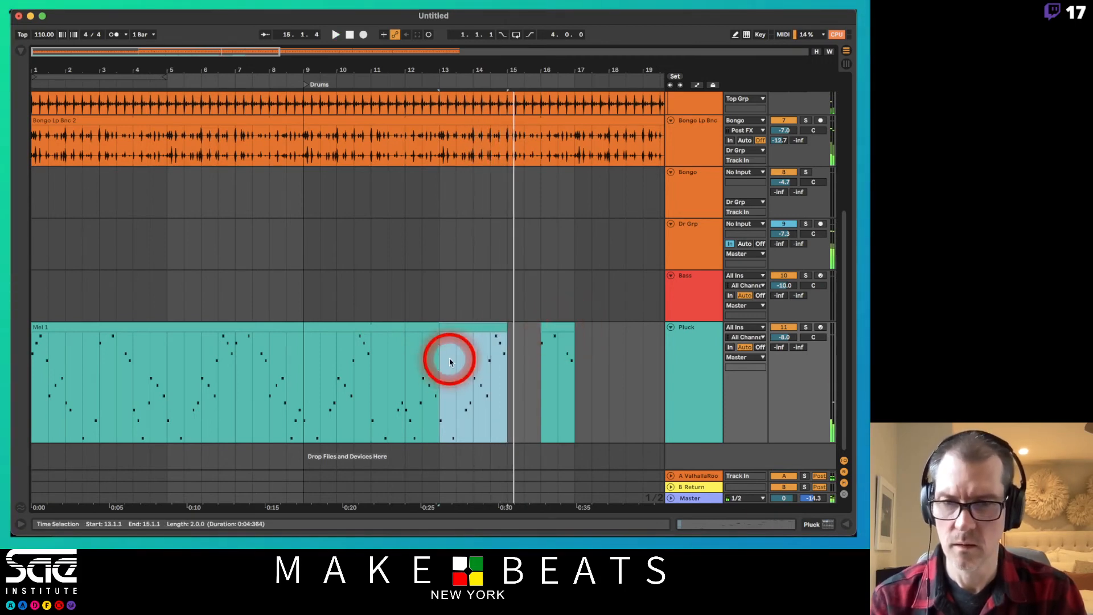
Step: Try filling the gap at bar 15 with repeated Pluck material and audition it from bar 14
left_click_drag(449, 362, 519, 336)
left_click(473, 359)
key("space")
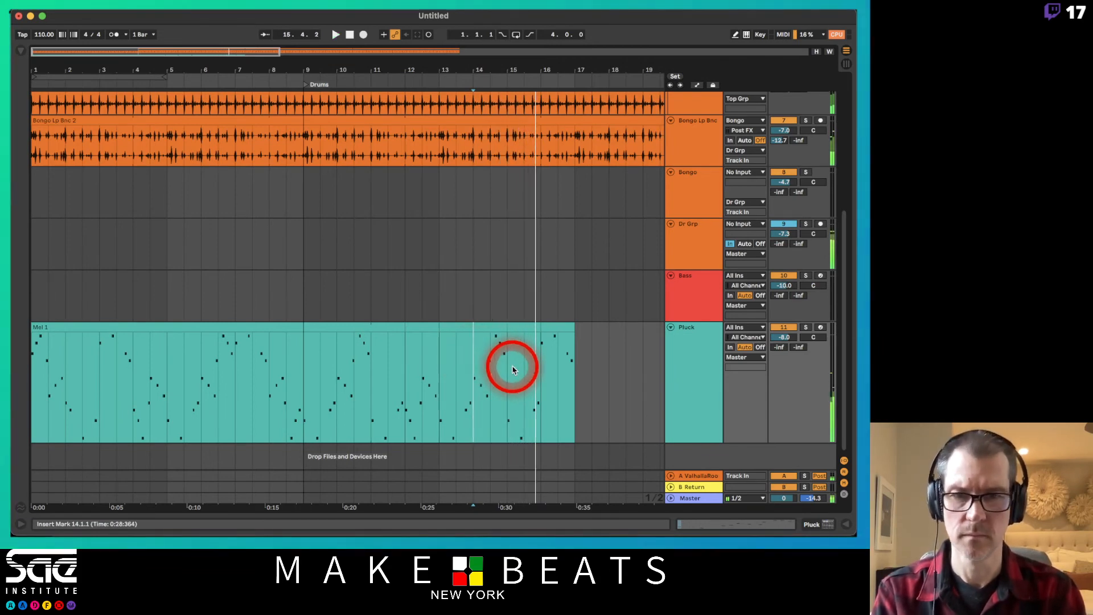
left_click_drag(515, 367, 359, 386)
key("space")
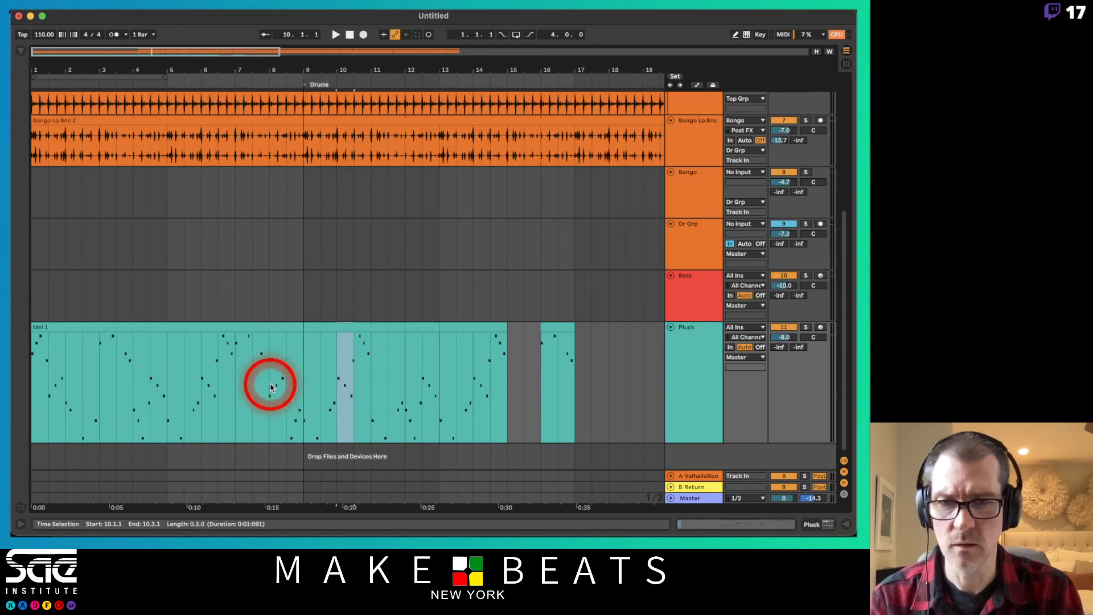
Step: Copy bar 8 of the Pluck melody into bar 15 and audition it from bar 14
left_click_drag(269, 383, 289, 389)
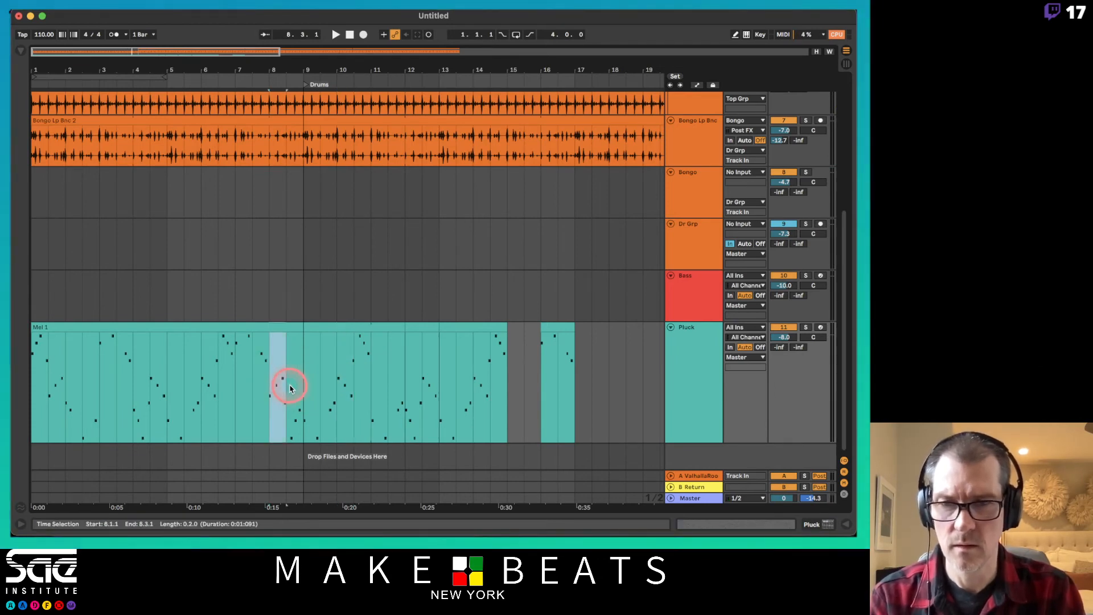
left_click_drag(293, 327, 530, 337)
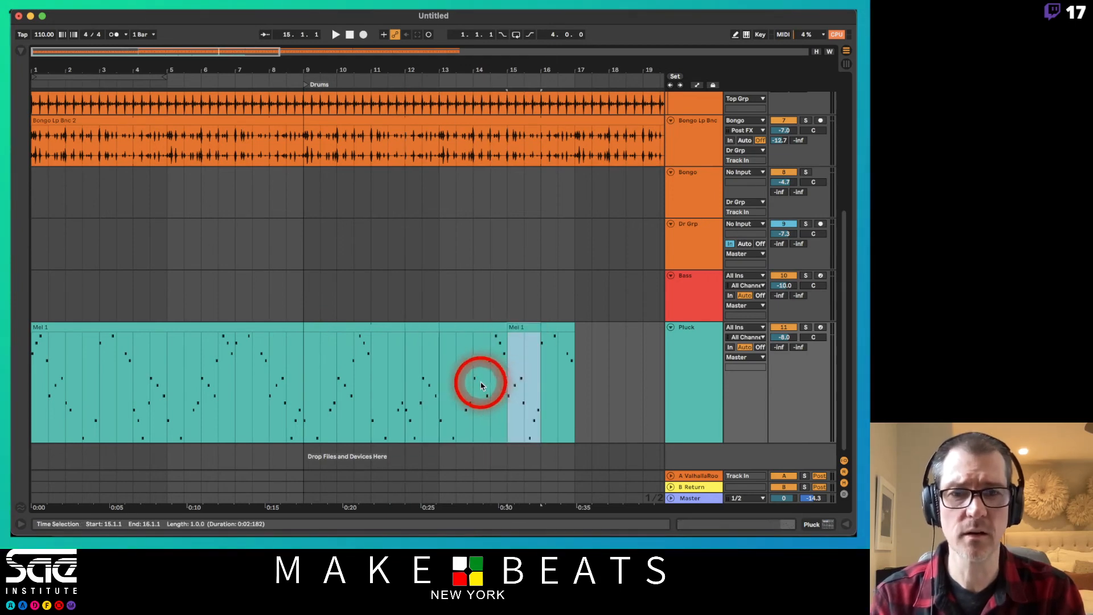
left_click(481, 385)
key("space")
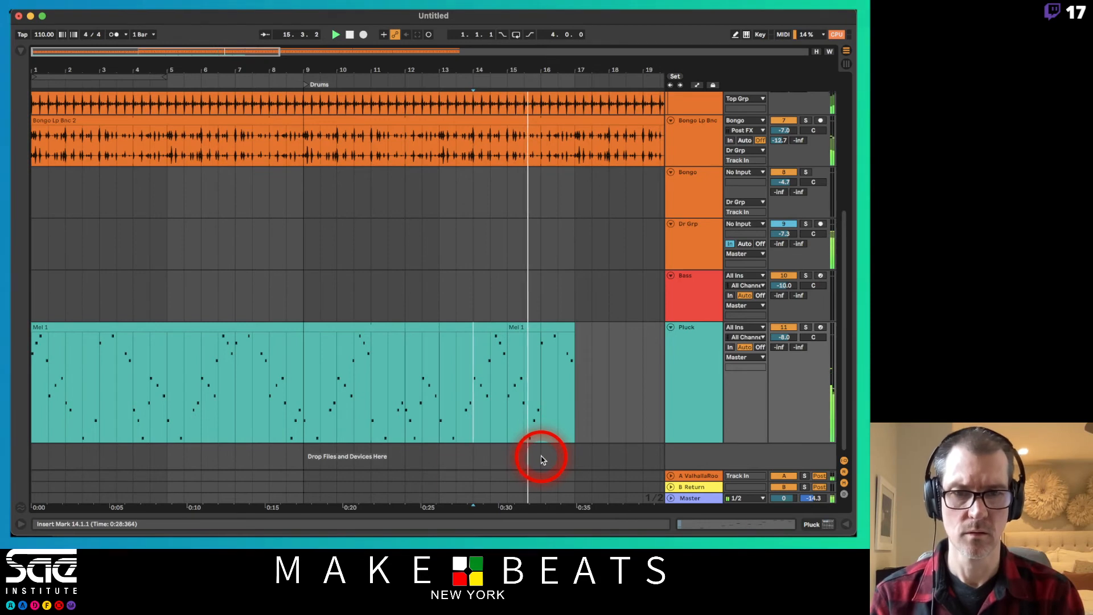
Step: Replace the one-bar Pluck clip at bar 16 with a copy of the melody's bar 5
left_click(565, 322)
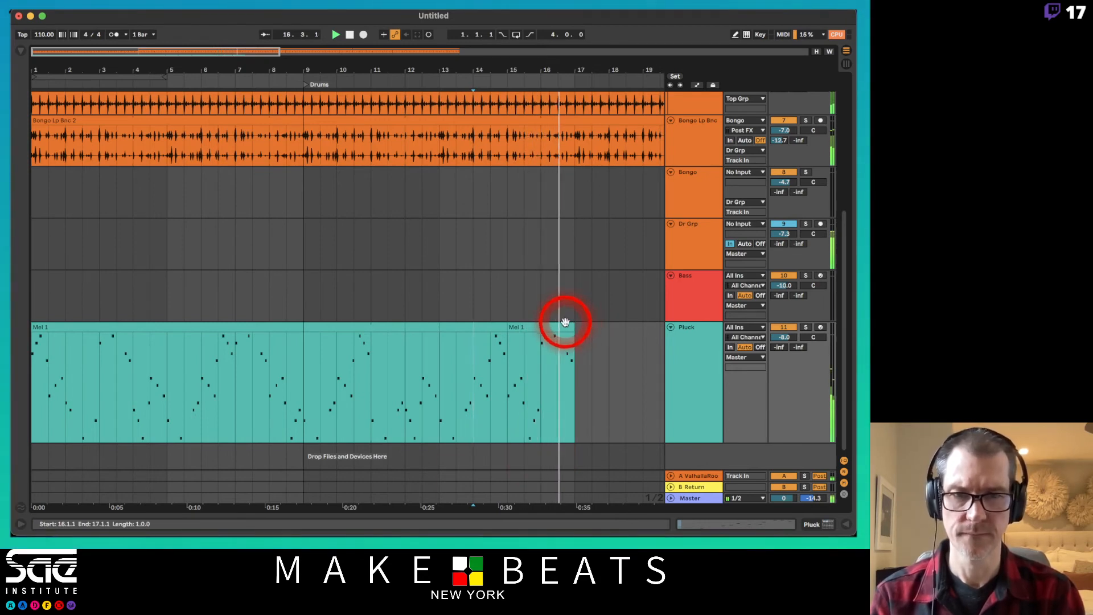
key("space")
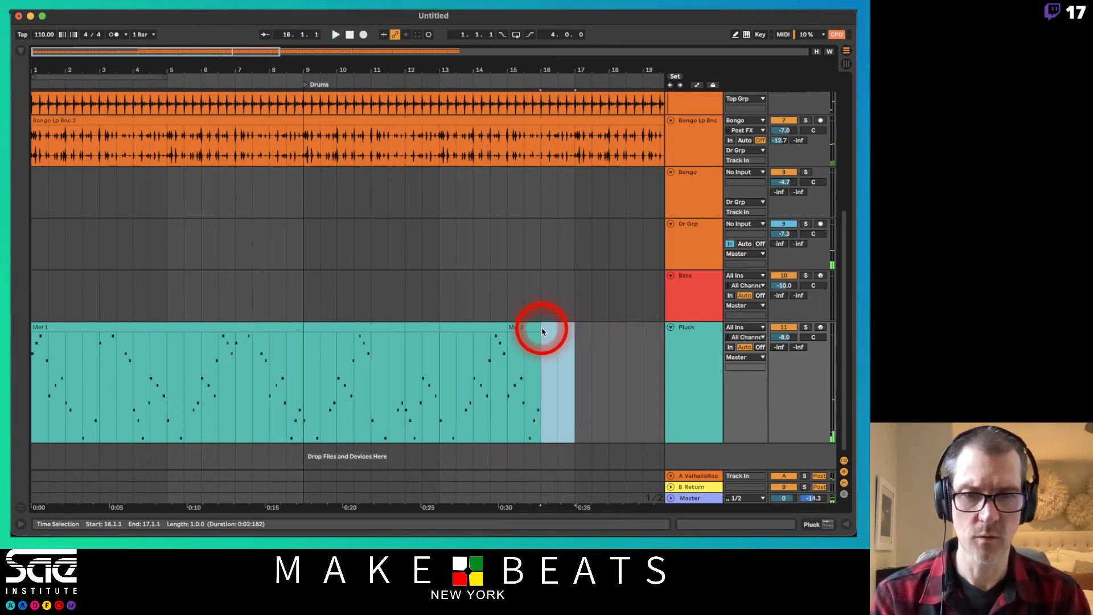
left_click_drag(540, 328, 286, 380)
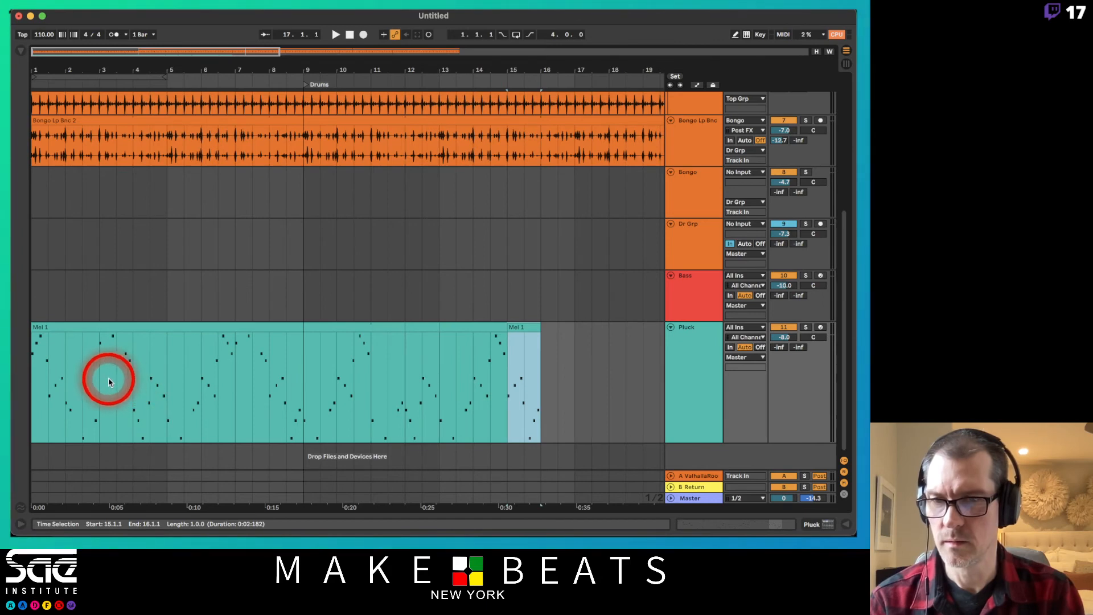
left_click(170, 403)
left_click_drag(199, 404, 545, 392)
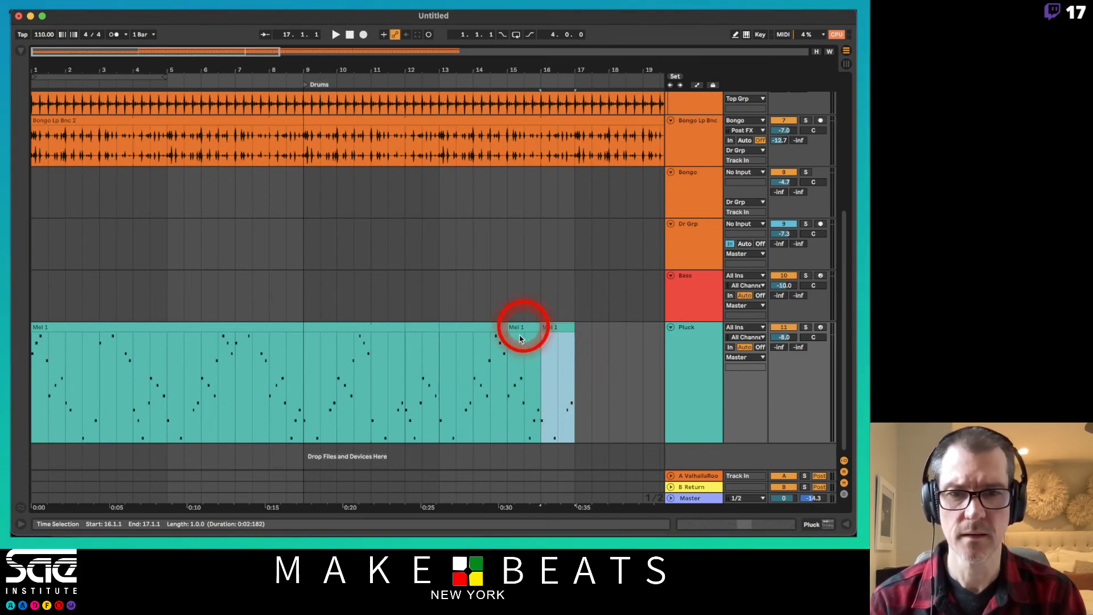
Step: Consolidate the Pluck clips from bar 9 to bar 17 into one clip and name it Mel 2
left_click(344, 328)
left_click(553, 329, "shift")
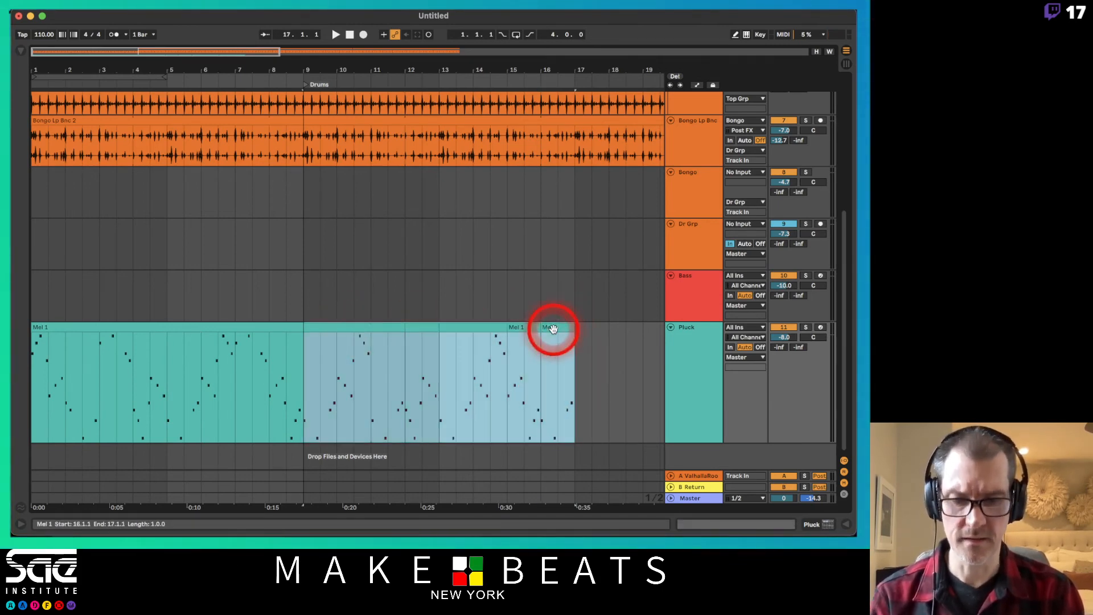
key("super+j")
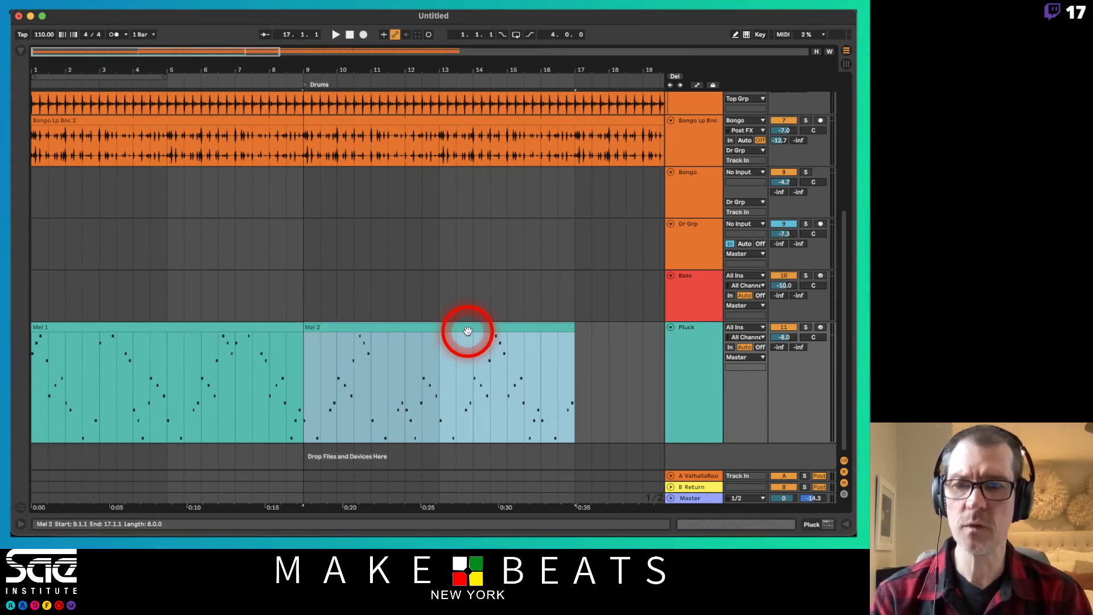
Step: Copy the Bass clip from Session scene 14 to bar 9 of the arrangement and extend it to bar 17
key("Tab")
left_click(564, 183)
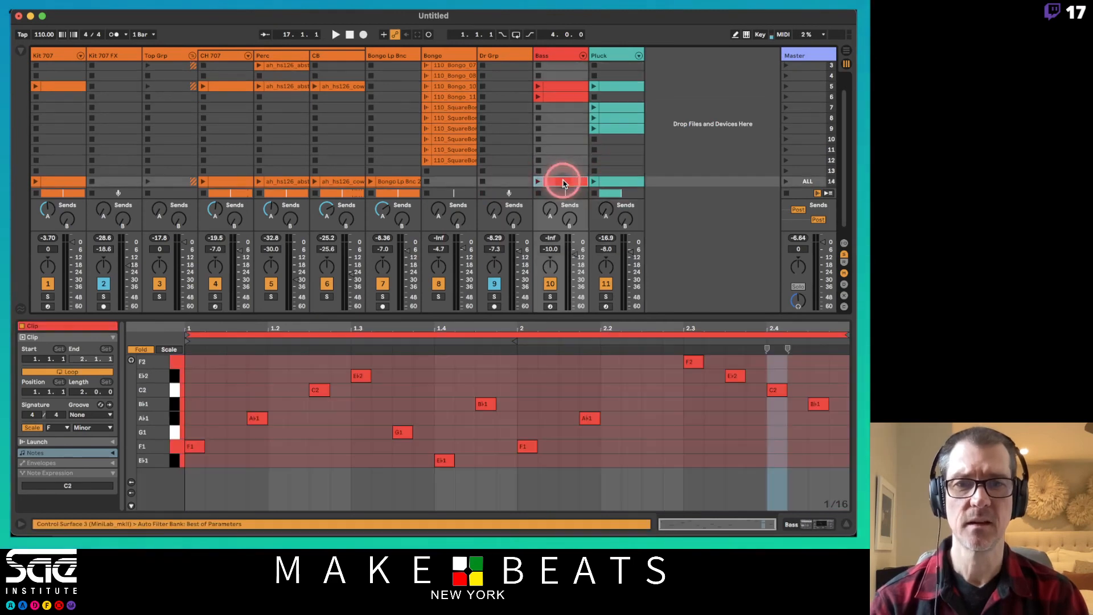
key("Tab")
left_click(306, 278)
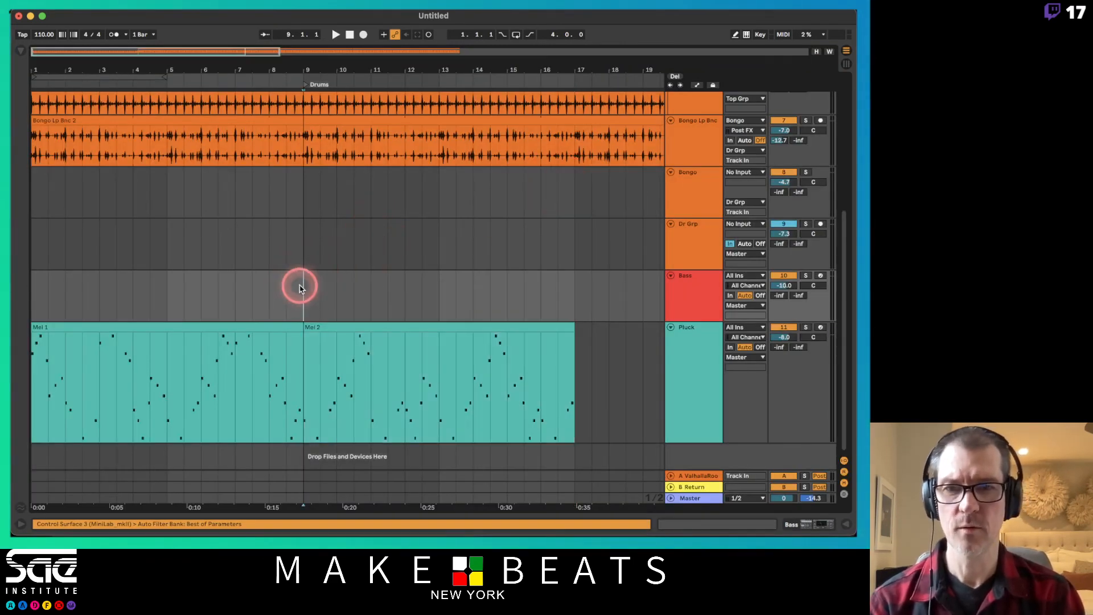
key("super+v")
left_click_drag(370, 275, 572, 274)
key("minus")
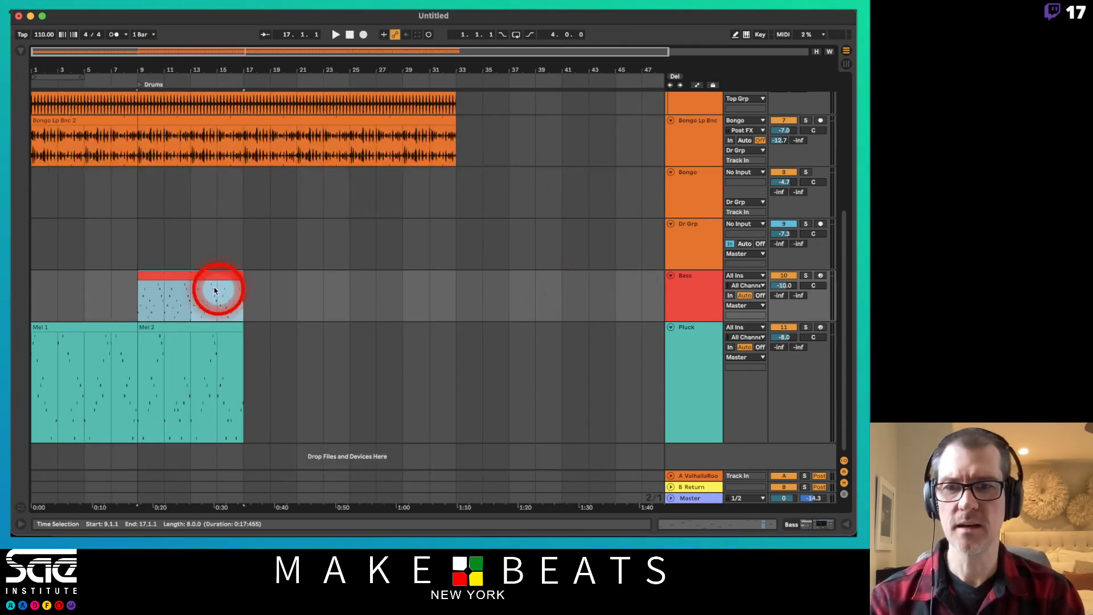
Step: Turn on looping for the Mel 2 and Mel 1 clips on the Pluck track
left_click(200, 328, "shift")
left_click_drag(237, 273, 243, 334)
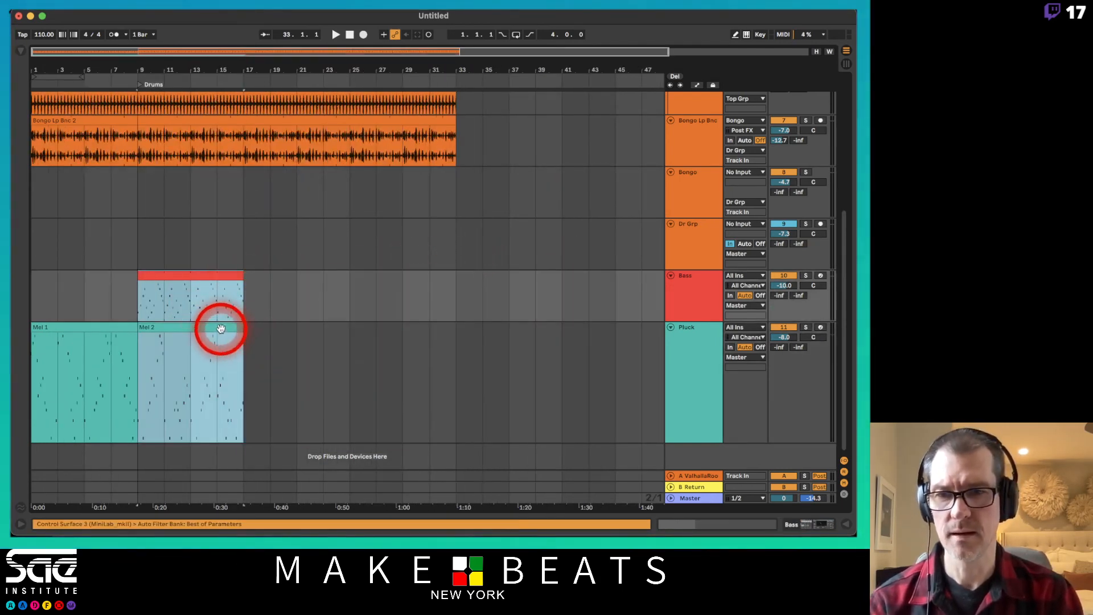
double_click(220, 326)
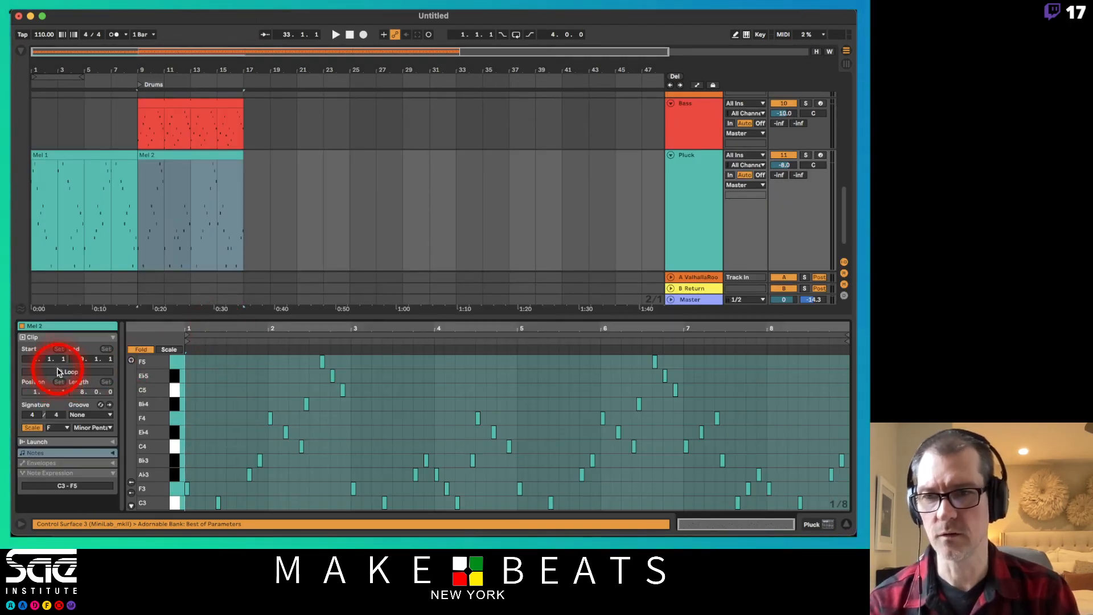
left_click(75, 158)
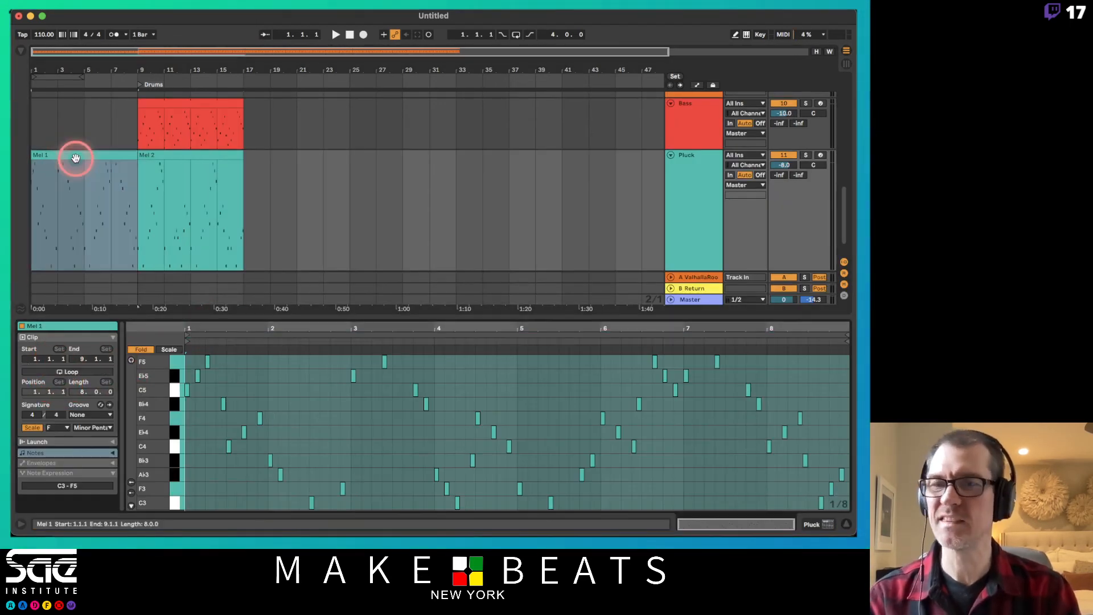
left_click(70, 326)
left_click(68, 372)
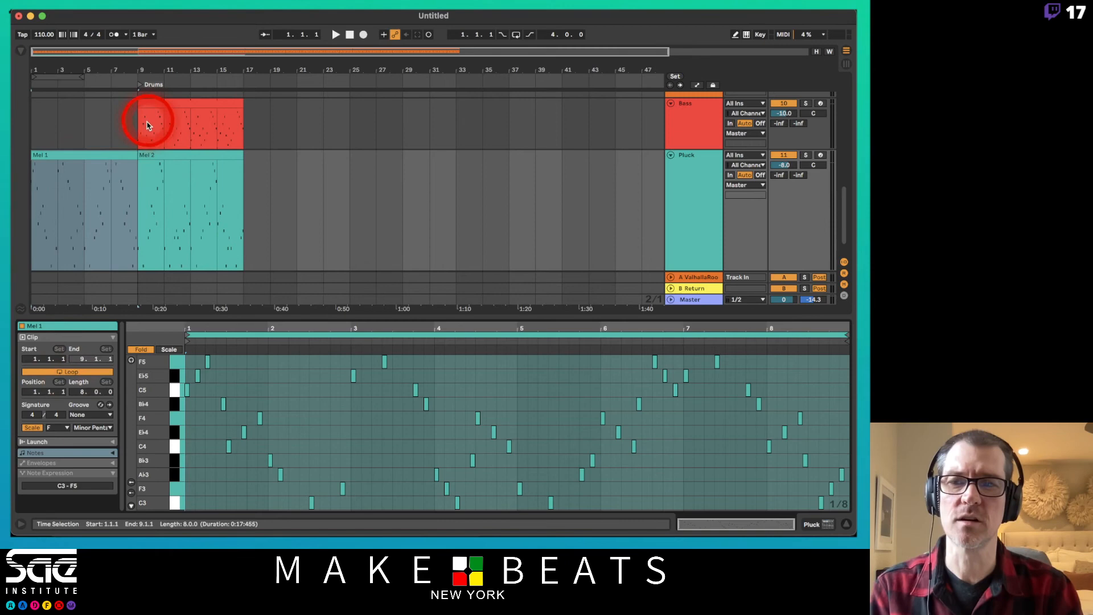
Step: Paste Mel 1 at bar 17 on the Pluck track, and duplicate the Mel 2 and Mel 1 pair from bar 25 to bar 41
left_click(109, 156)
left_click(250, 185)
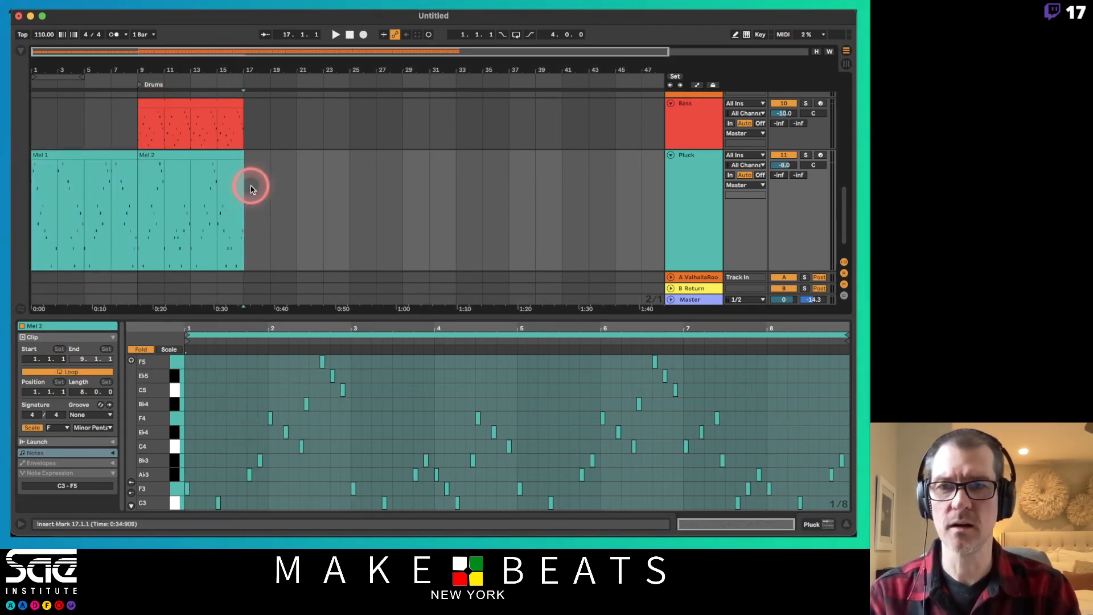
key("b")
key("ctrl+v")
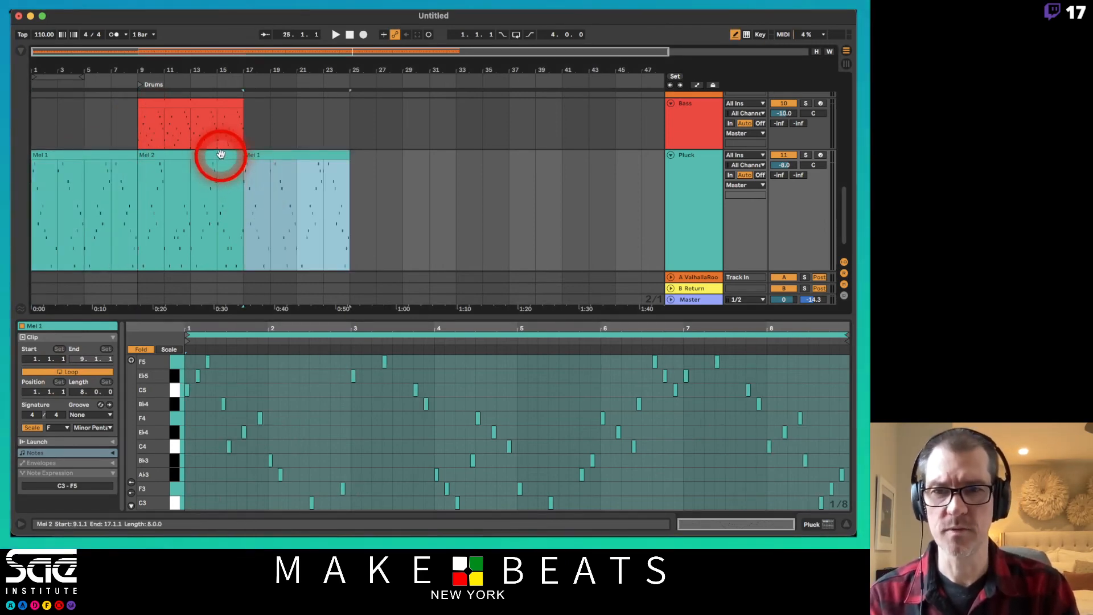
left_click(221, 155, "shift")
key("ctrl+d")
left_click(284, 175)
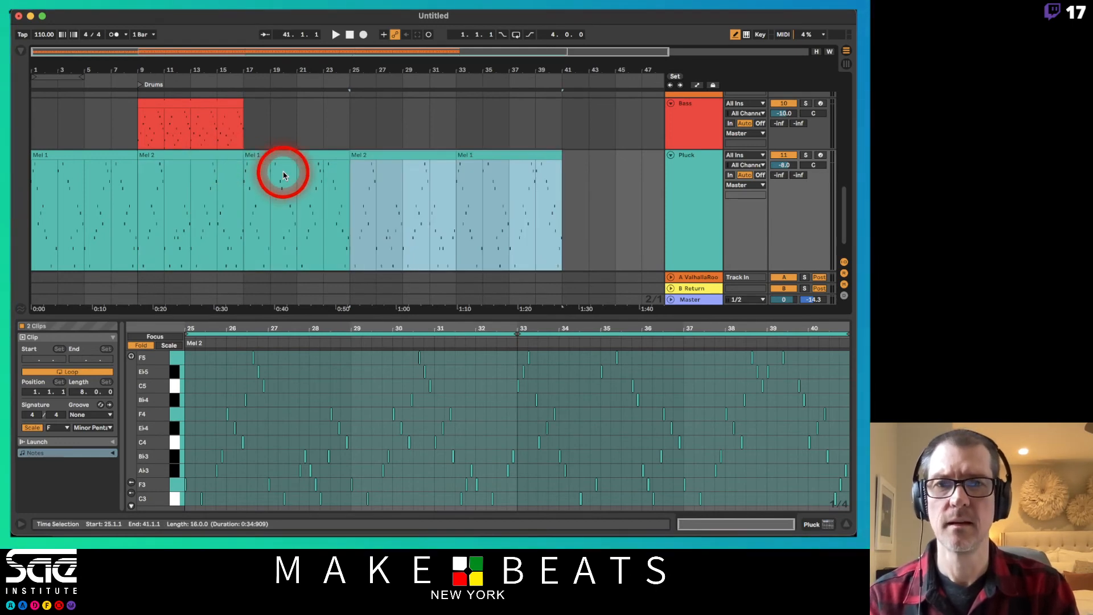
Step: Hide the clip detail view and extend all the drum and percussion clips, Kit 707 through Bongo Lp Bnc, to bar 41
scroll(283, 175, "up", 5)
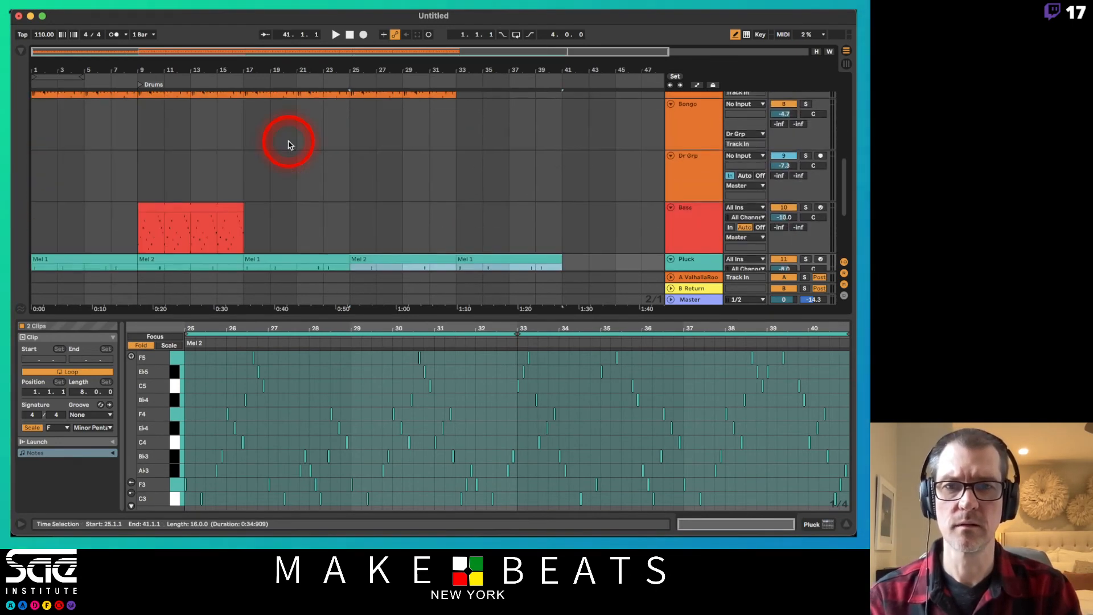
scroll(288, 144, "up", 5)
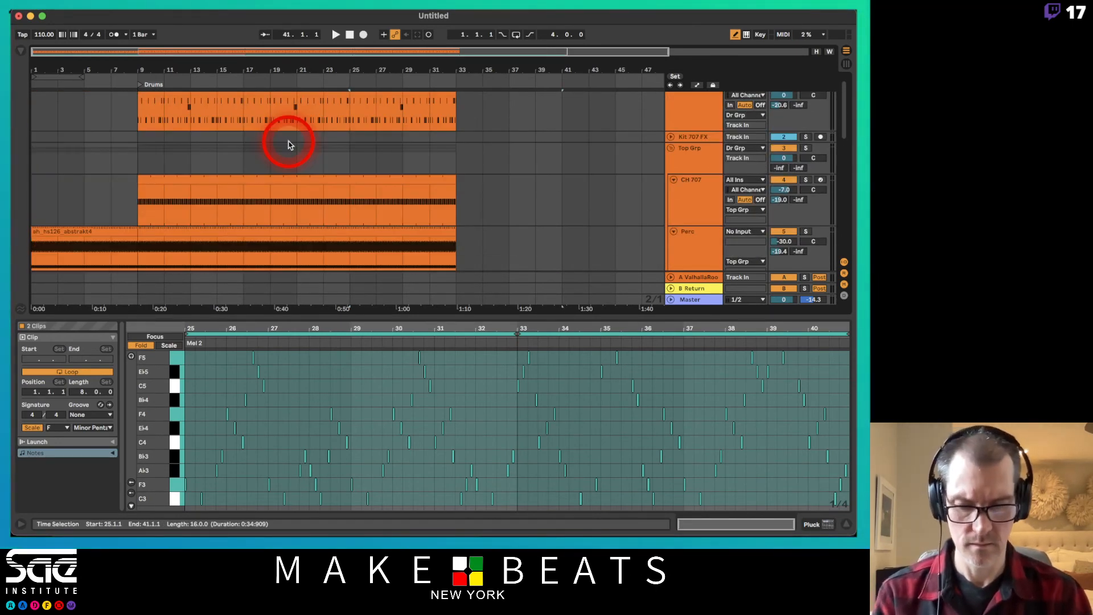
key("super+alt+l")
scroll(288, 144, "up", 1)
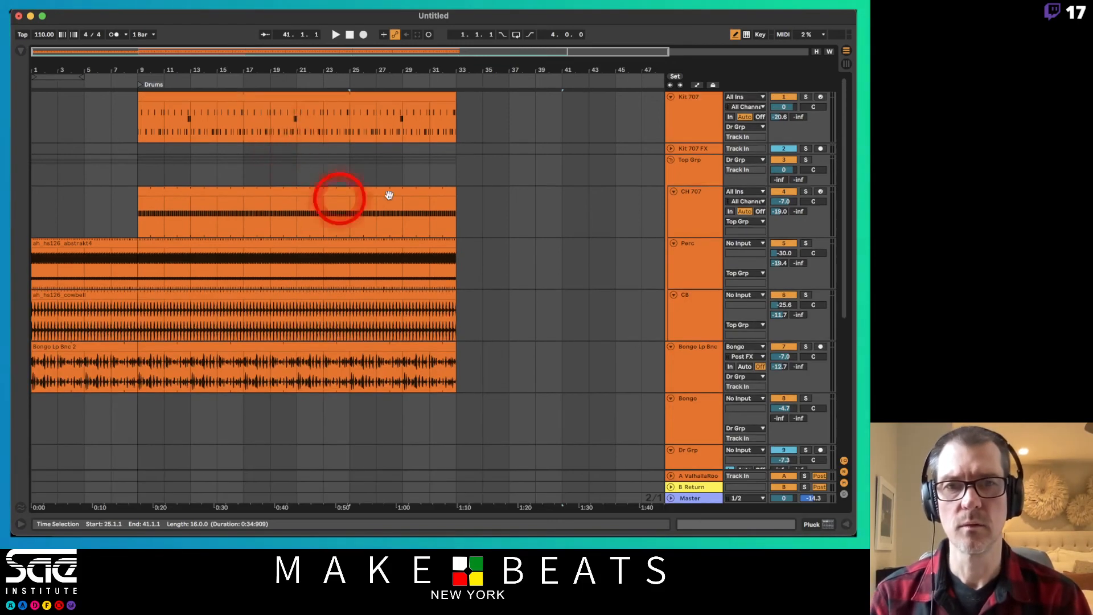
left_click(434, 94)
left_click(424, 348, "shift")
scroll(501, 358, "down", 10)
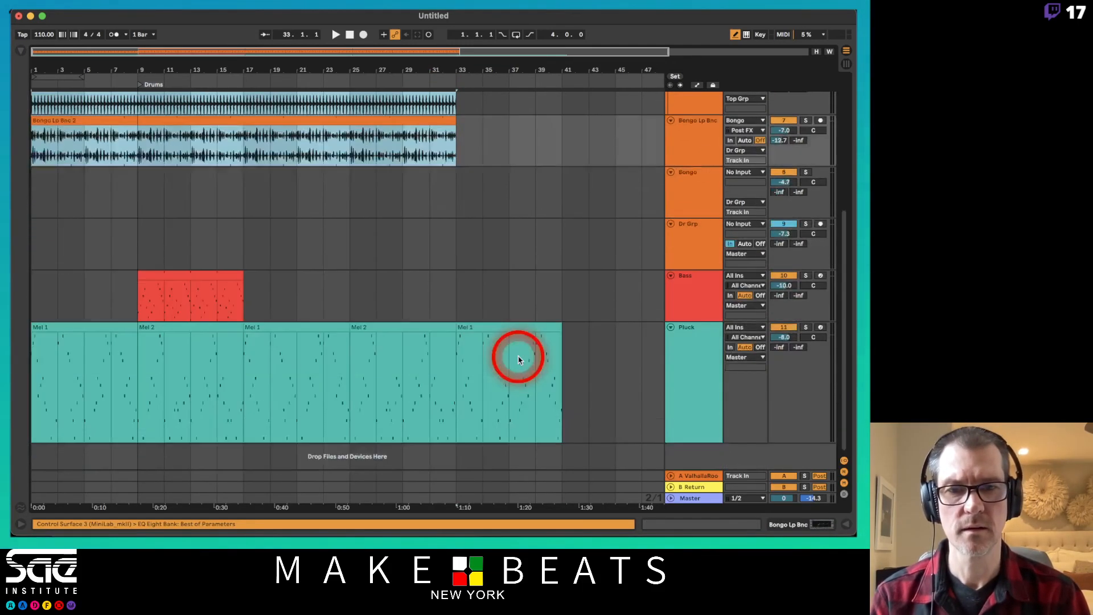
left_click_drag(471, 123, 564, 122)
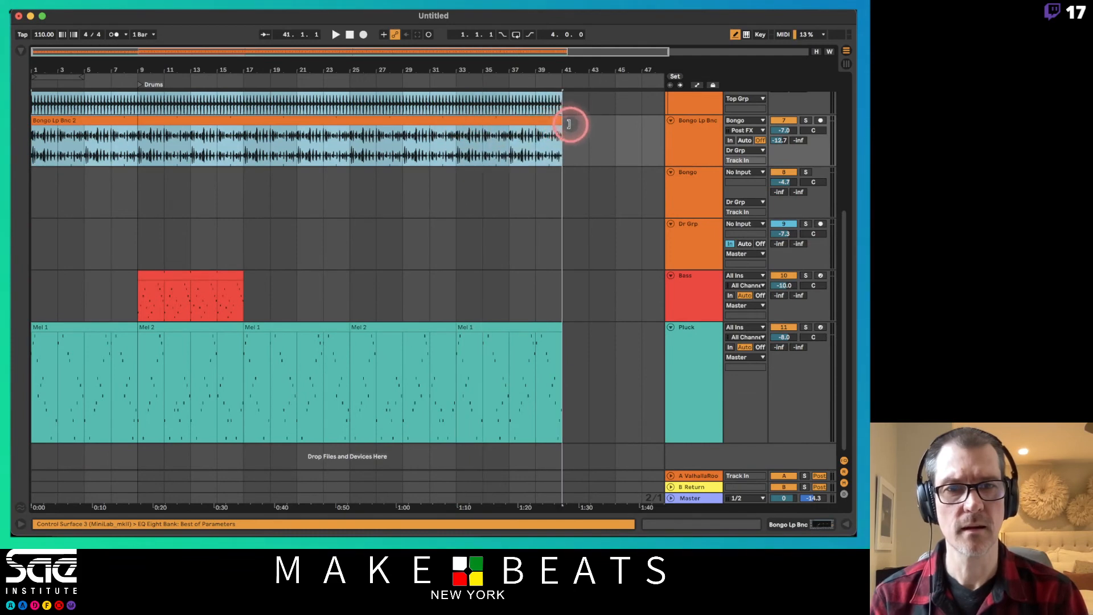
left_click(510, 137)
Step: Extend the Bass clip to bar 41 and play the arrangement from the Drums locator at bar 9
left_click(183, 281)
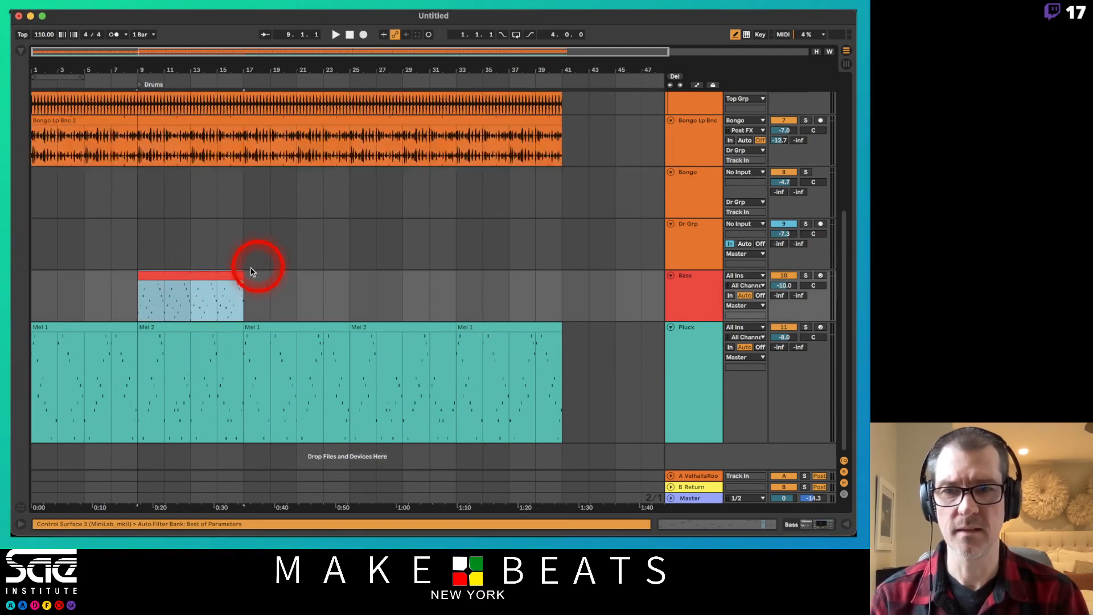
left_click_drag(243, 274, 551, 276)
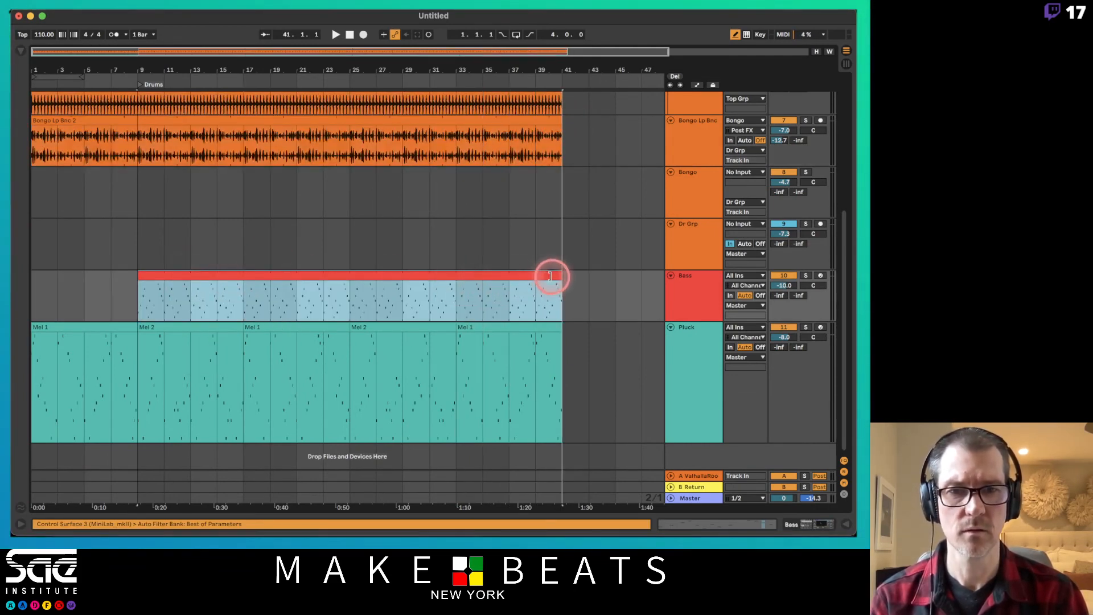
left_click(146, 293)
key("space")
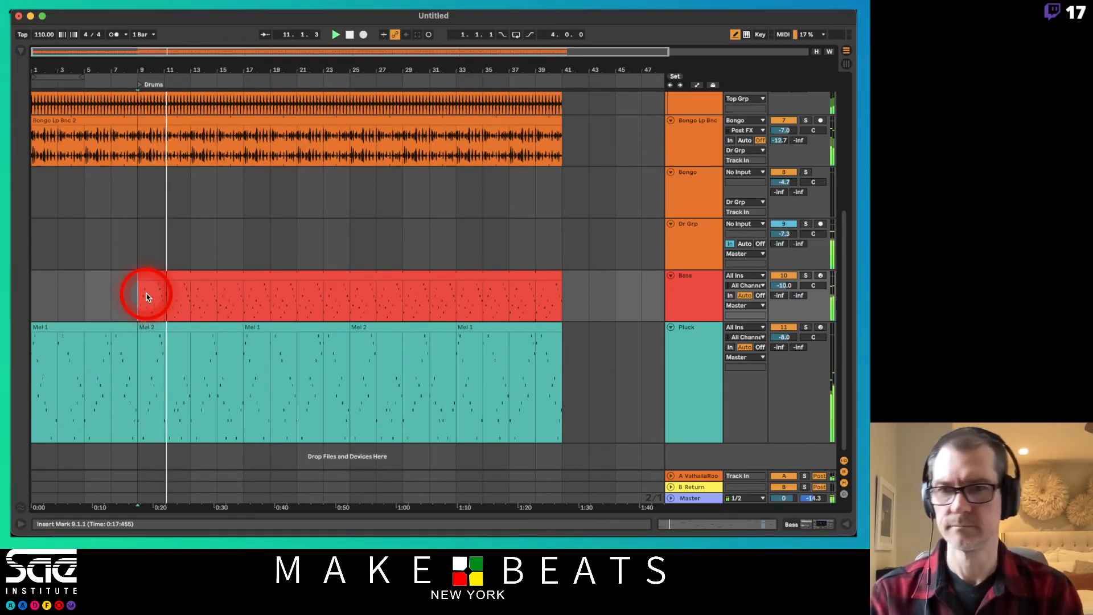
Step: Reduce the height of the Pluck track in the arrangement to match the neighbouring Bass track
left_click(686, 337)
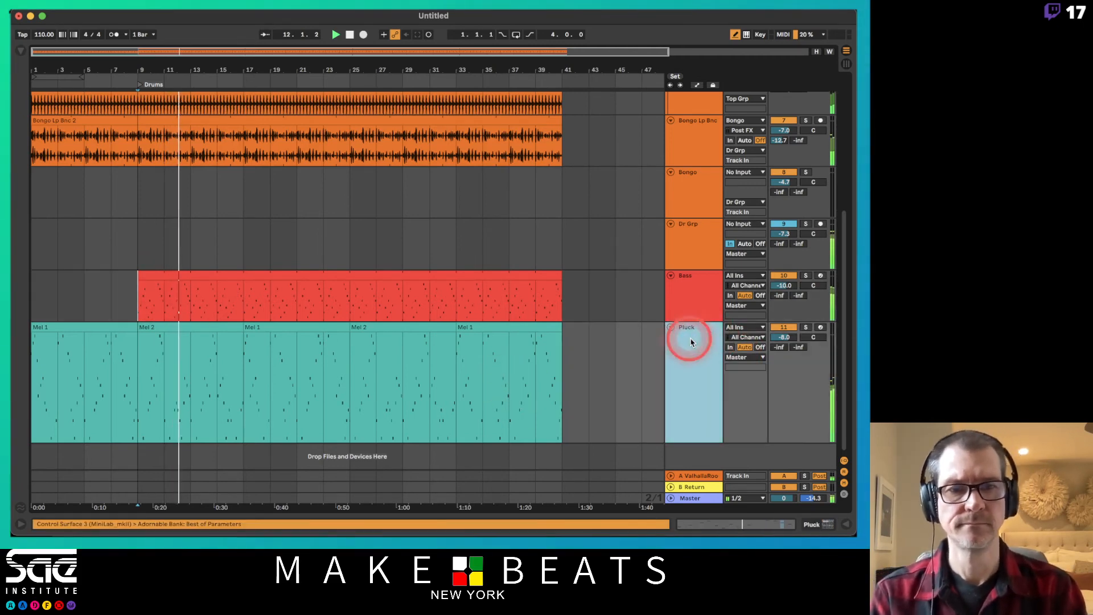
left_click(699, 445)
left_click_drag(699, 444, 698, 374)
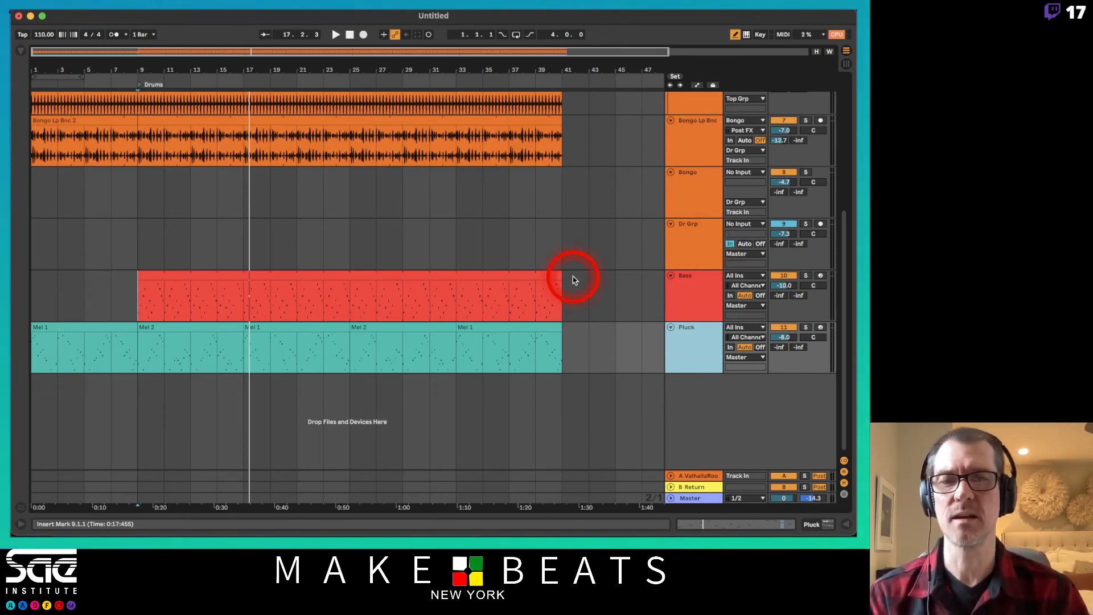
Step: Shorten all the drum and percussion clips, Kit 707 through Bongo Lp Bnc, to end at bar 33
scroll(571, 275, "up", 5)
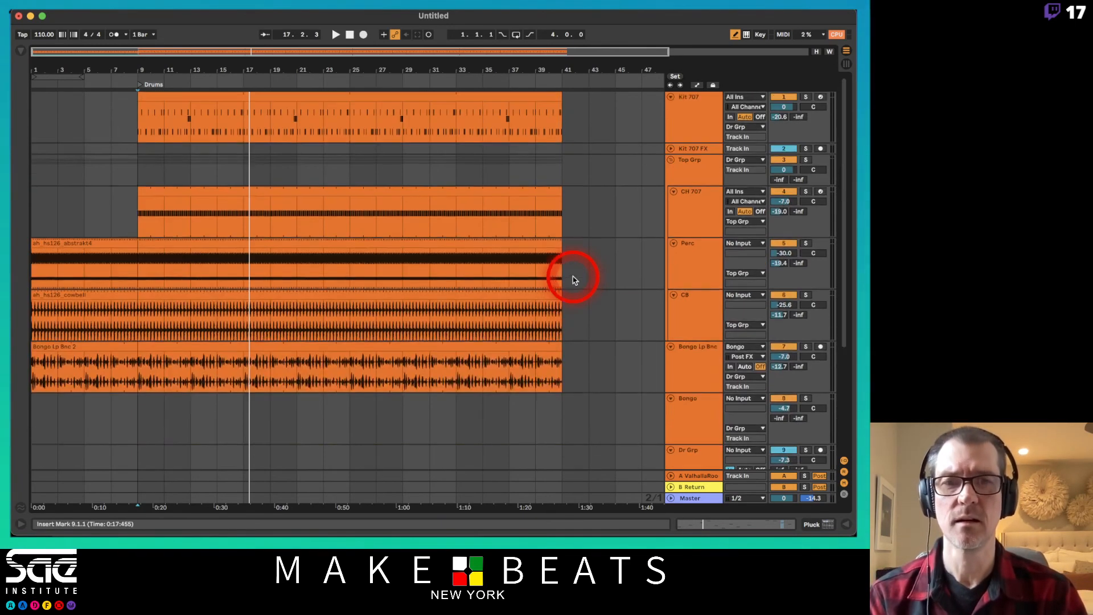
left_click(510, 92)
left_click(547, 344, "shift")
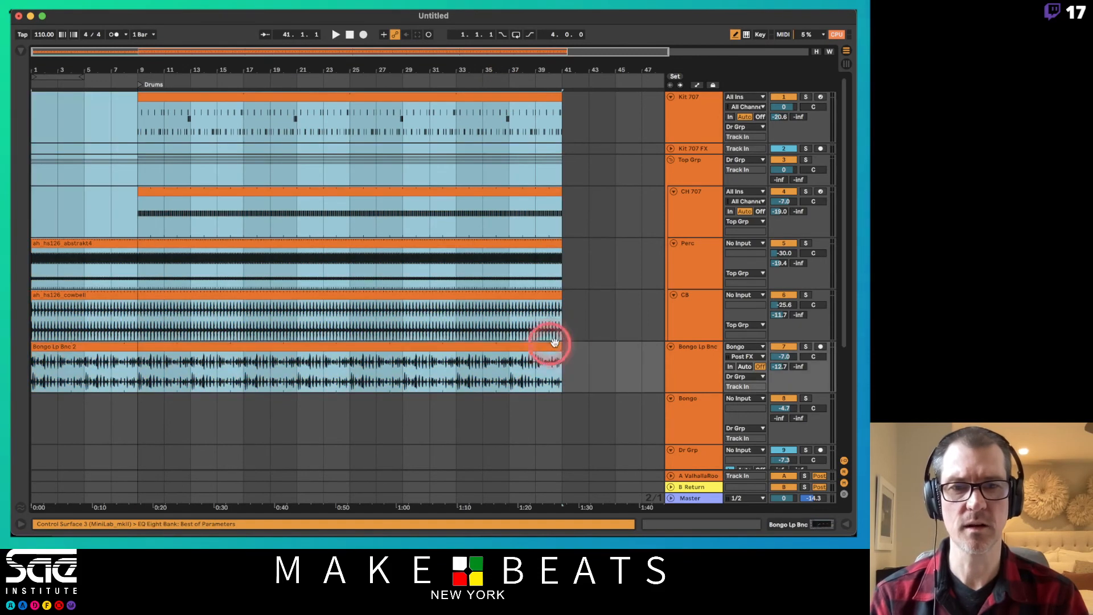
left_click_drag(561, 346, 456, 347)
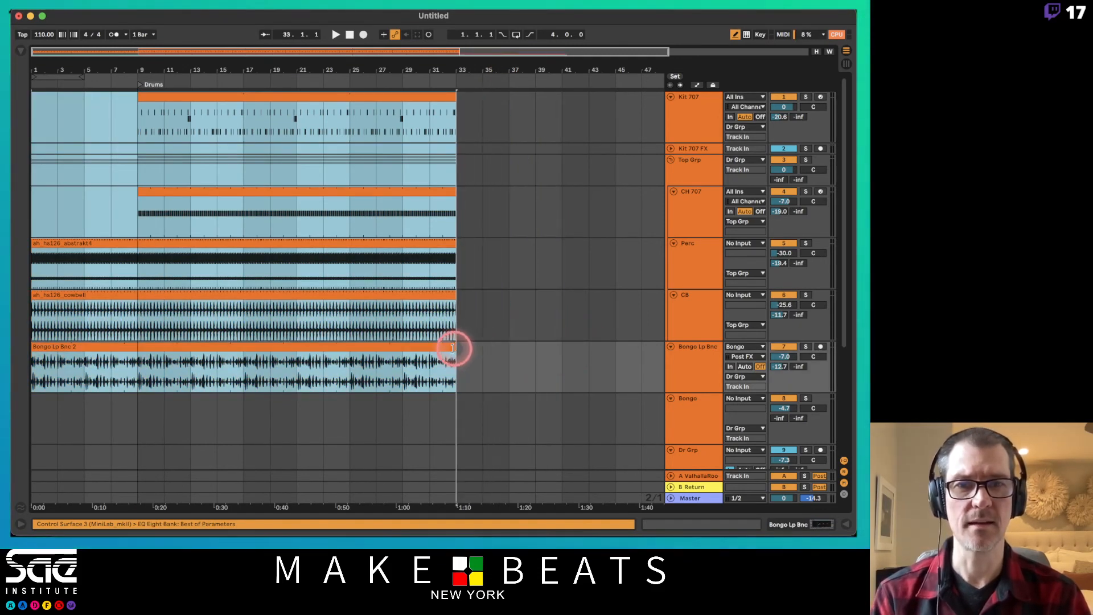
Step: Extend only the Bongo Lp Bnc 2 clip to bar 41
left_click(506, 346)
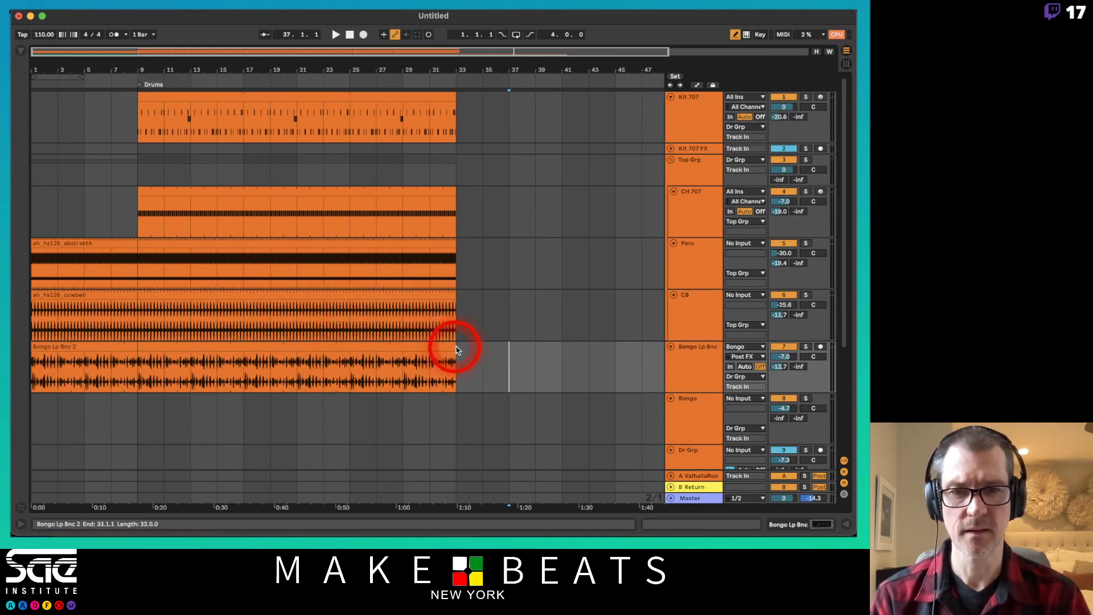
left_click_drag(456, 351, 563, 346)
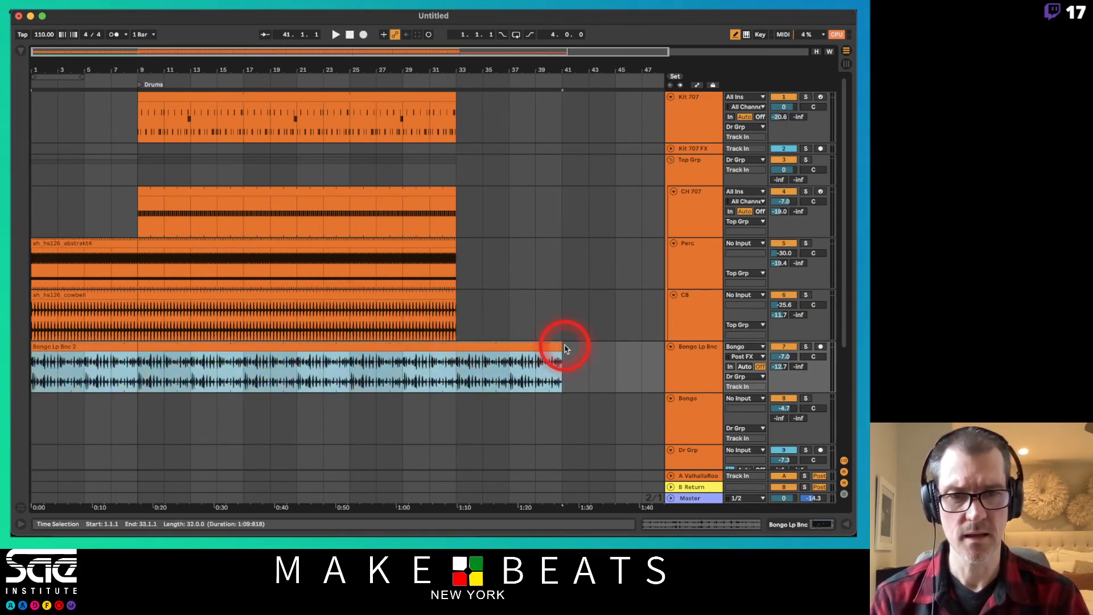
scroll(565, 348, "down", 5)
scroll(569, 333, "up", 5)
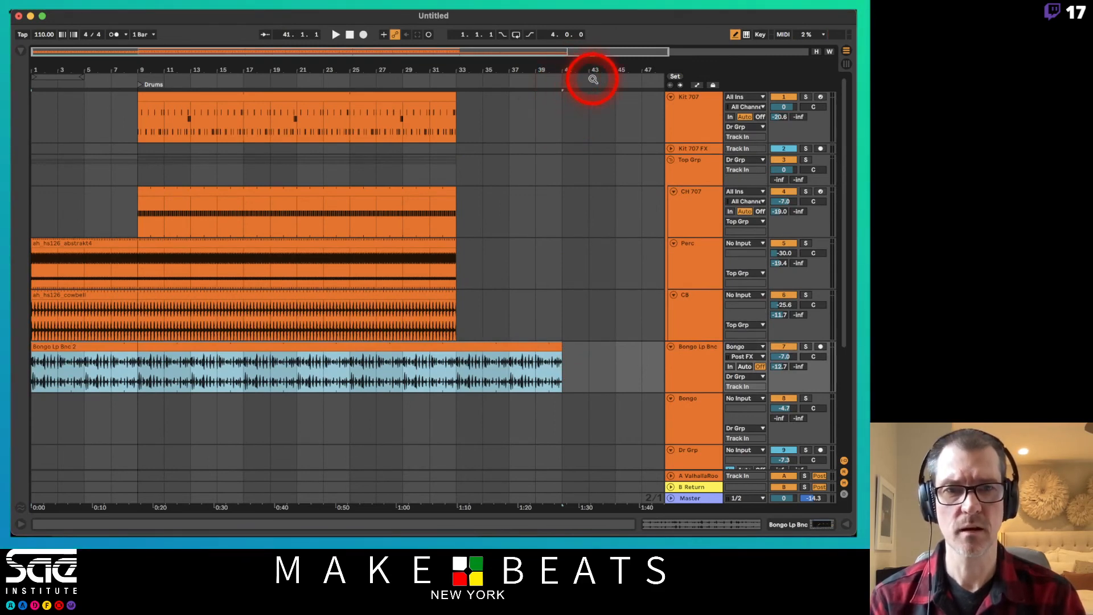
Step: Add a locator named End at bar 42 and play the arrangement from bar 40
left_click_drag(584, 53, 562, 81)
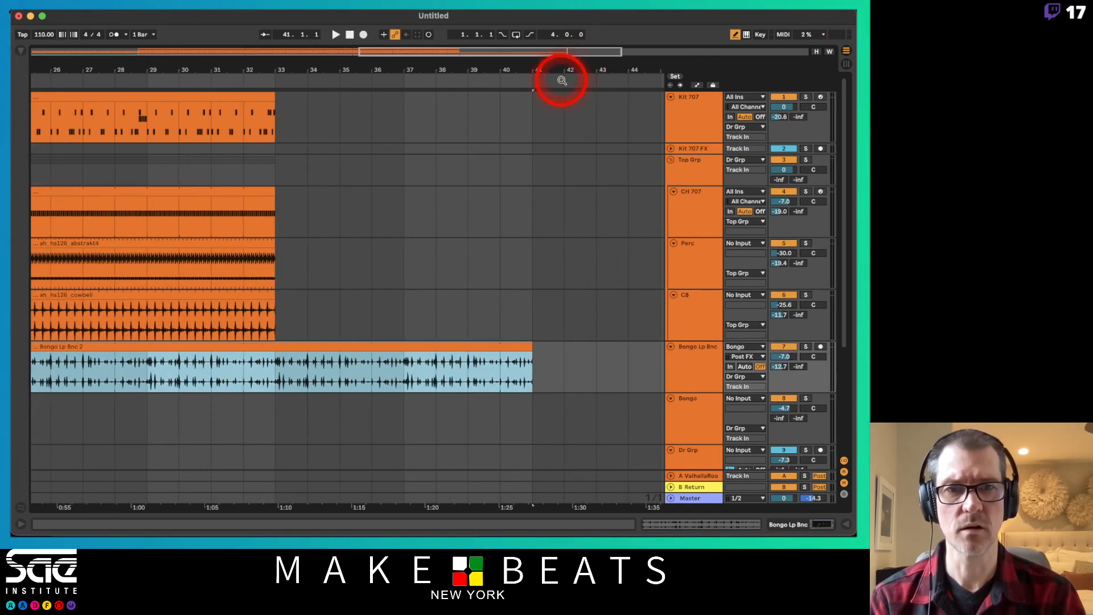
right_click(562, 80)
left_click(587, 108)
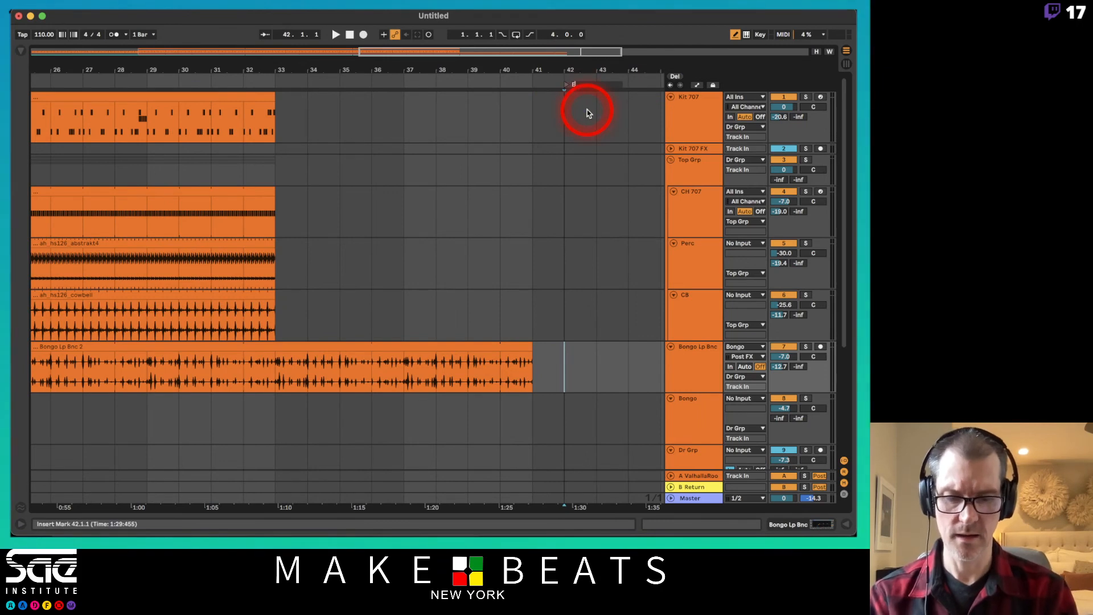
left_click(503, 106)
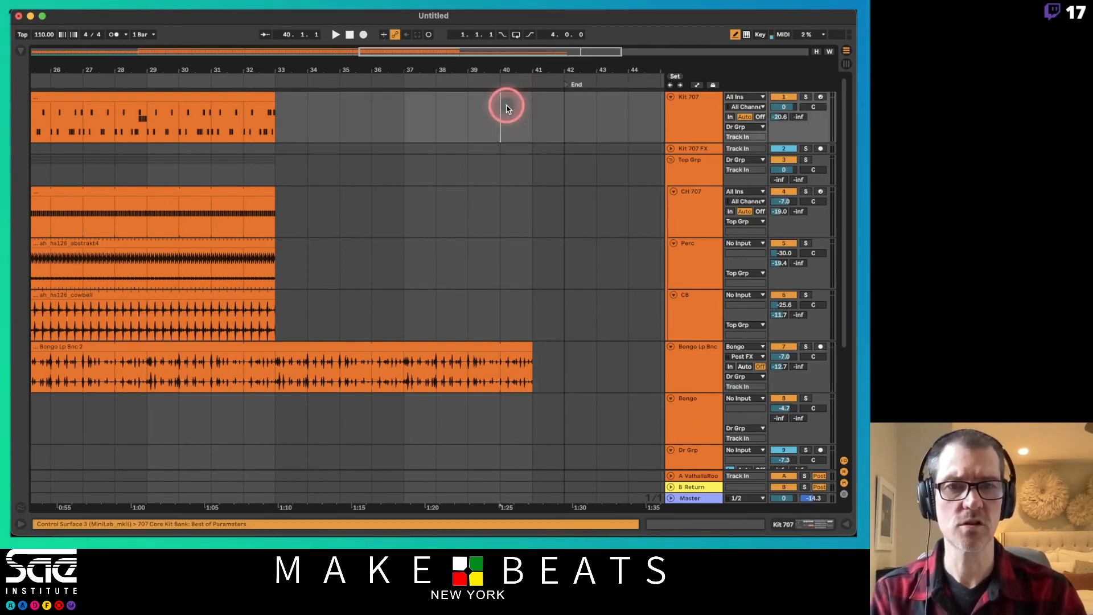
key("space")
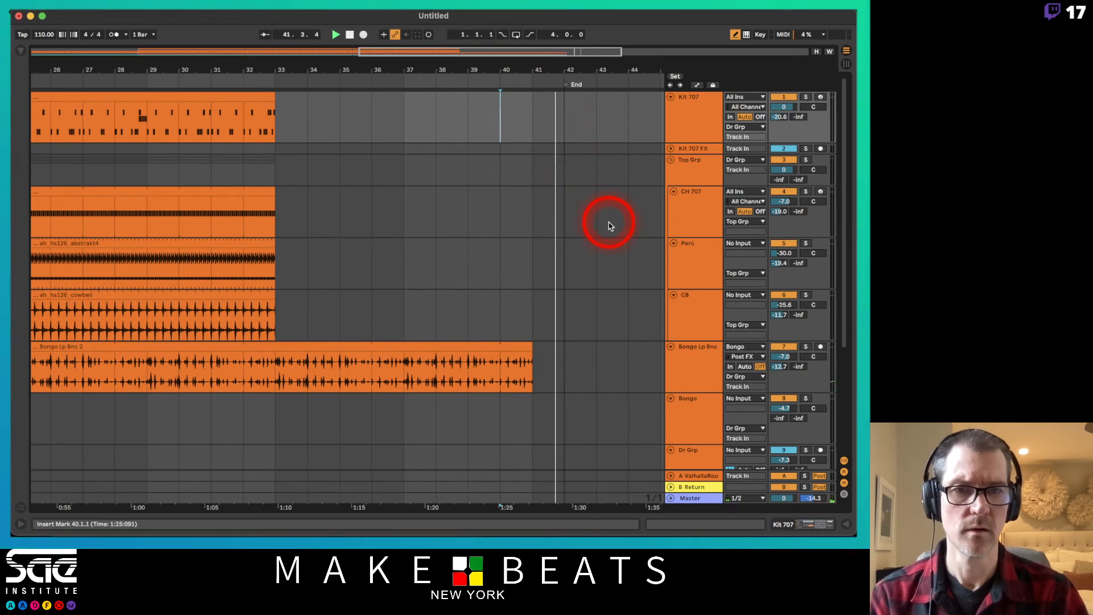
Step: Add a short fade-out to the Bongo Lp Bnc 2 clip just before bar 41 and play the ending
scroll(609, 226, "down", 5)
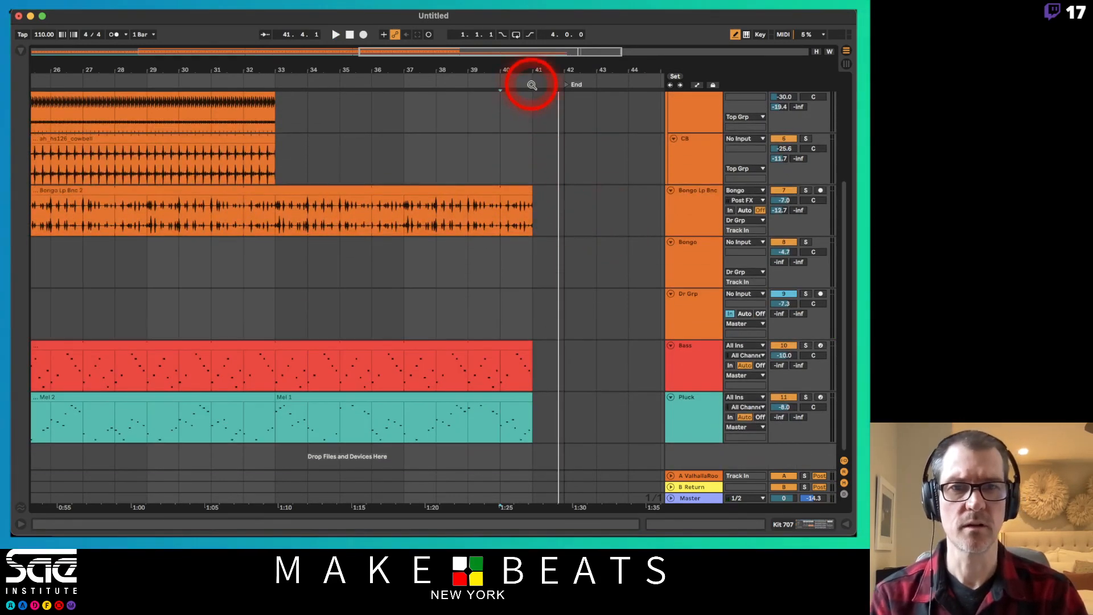
left_click_drag(531, 84, 532, 84)
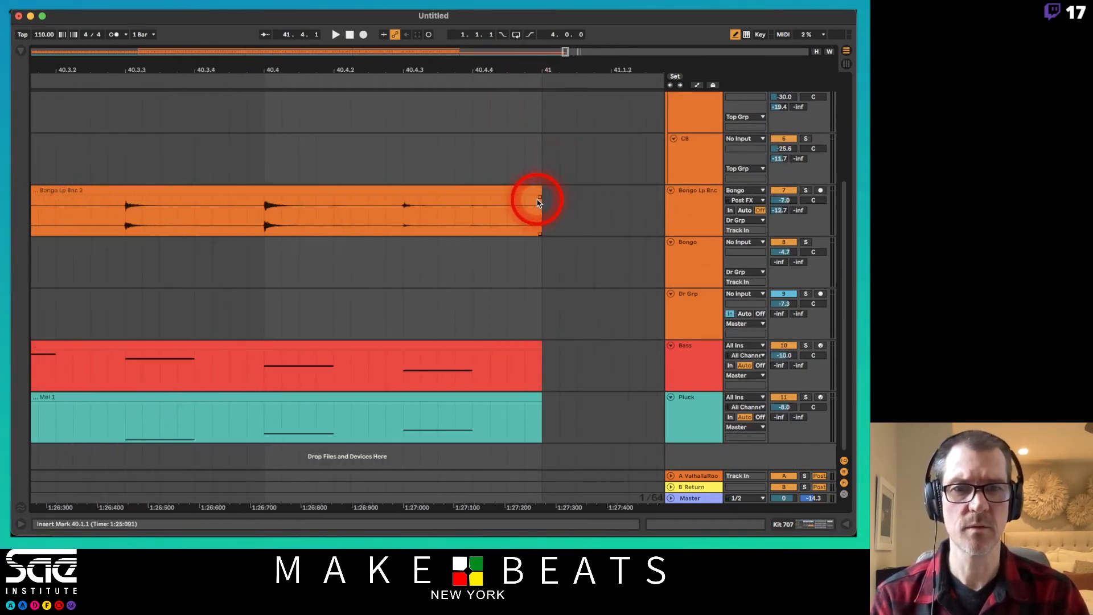
mouse_move(538, 197)
left_mouse_down()
mouse_move(488, 195)
mouse_move(519, 196)
left_mouse_up()
key("space")
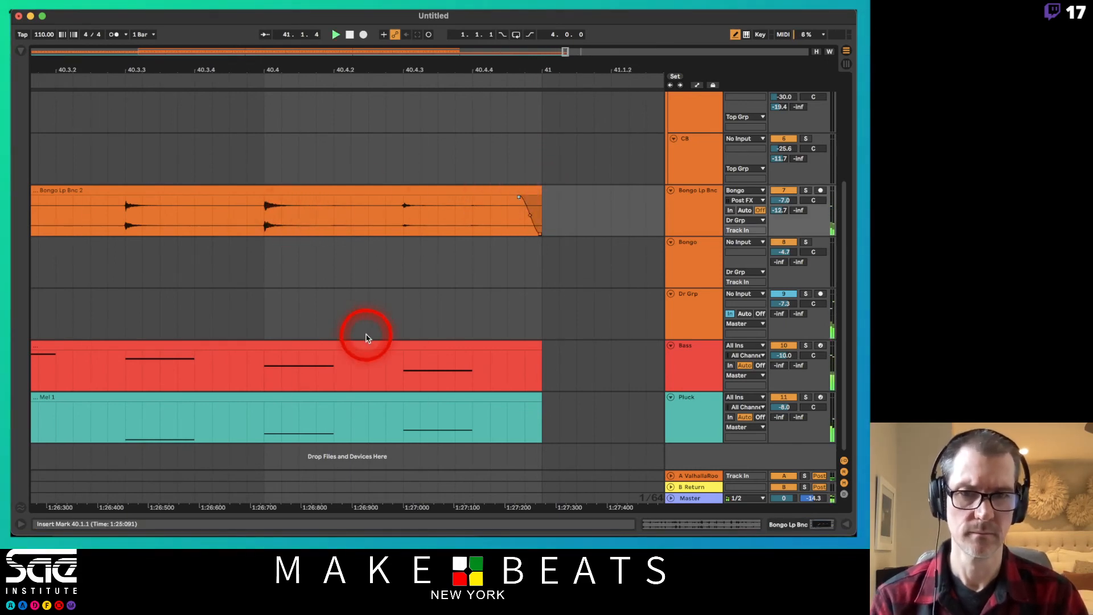
Step: Extend the last Mel 1 clip on the Pluck track to about 41.1.2 and split it at bar 41
left_click(425, 396)
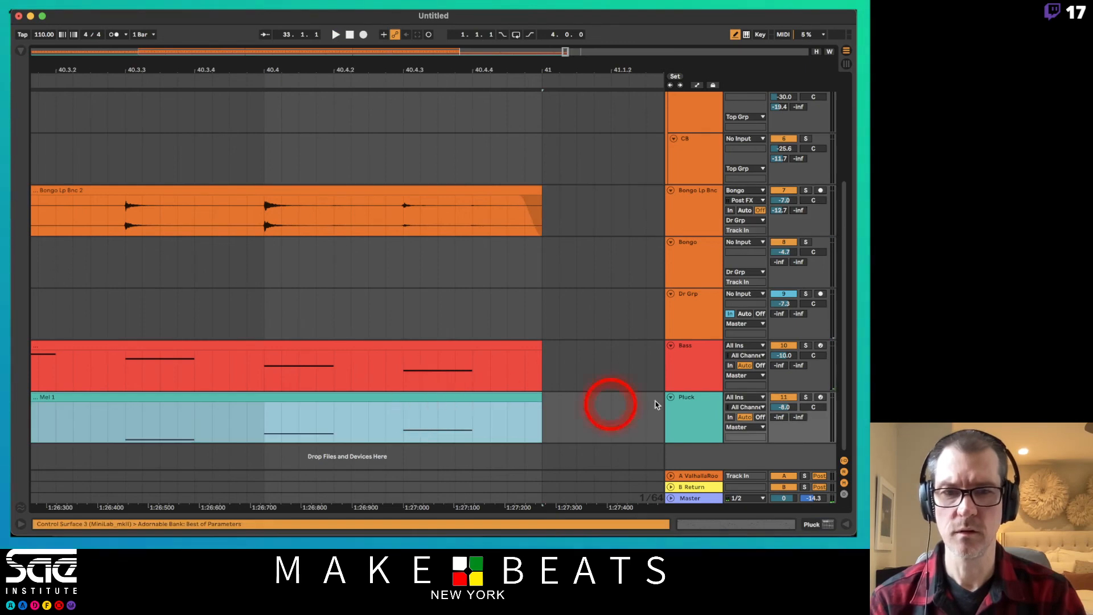
double_click(496, 399)
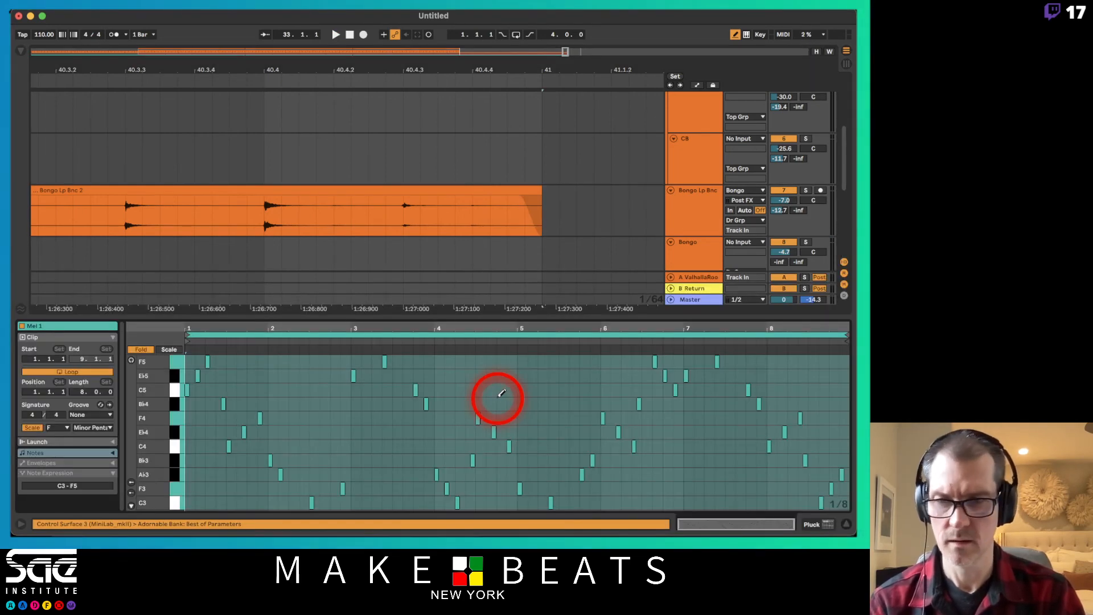
scroll(555, 253, "down", 3)
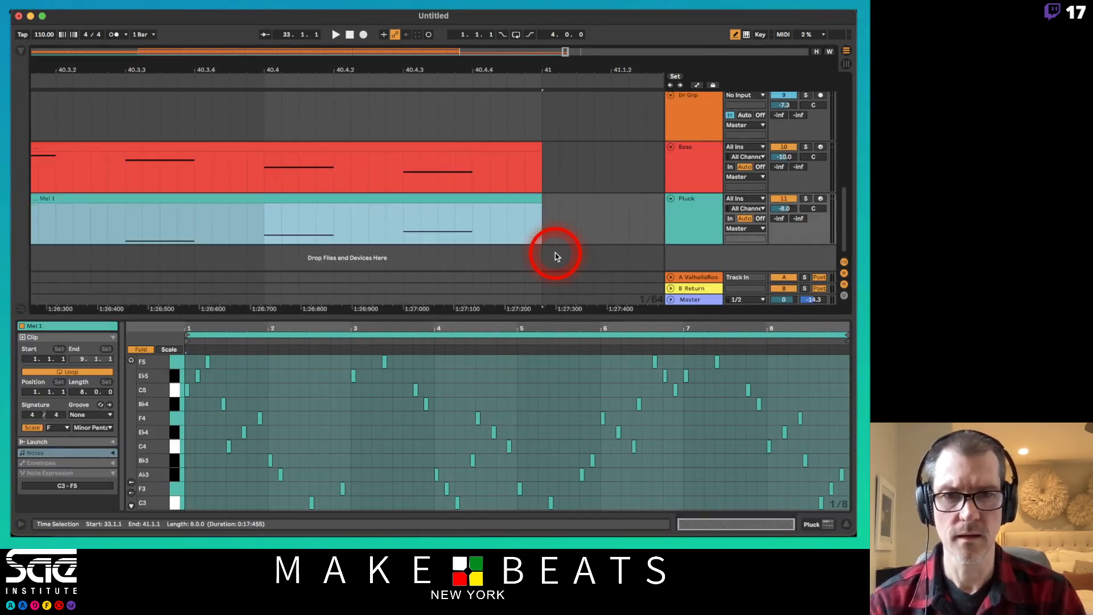
left_click_drag(541, 200, 646, 198)
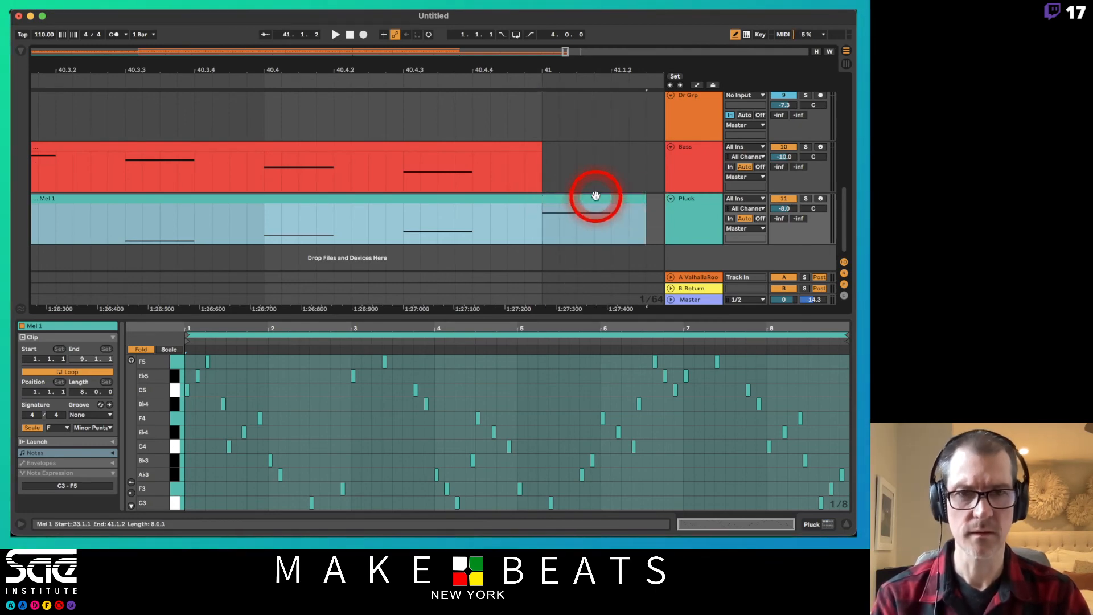
left_click(539, 226)
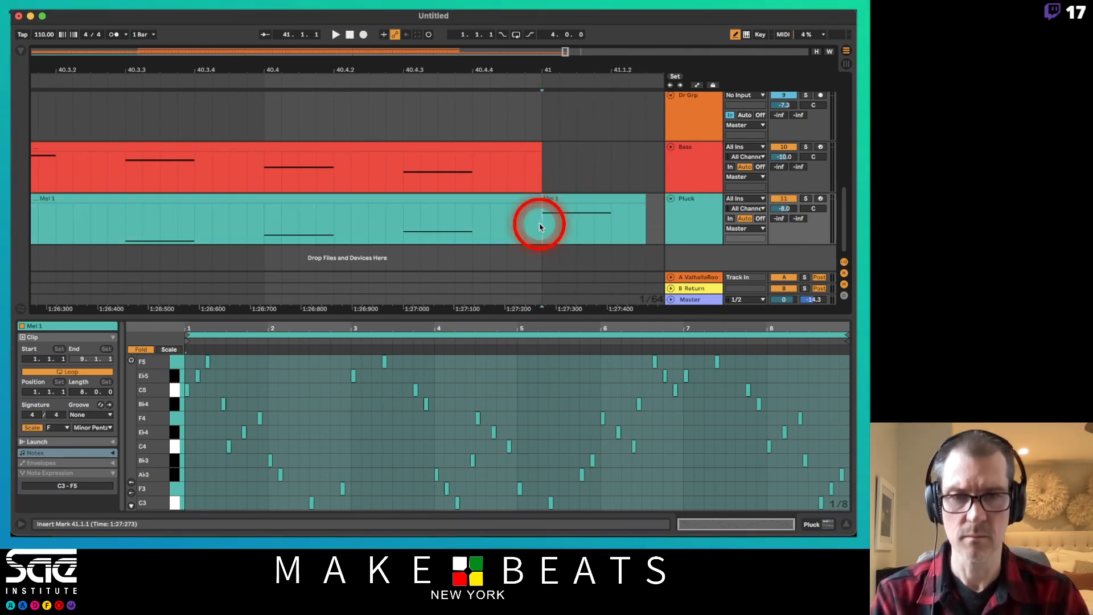
key("super+e")
Step: Transpose the single note in the short Mel 1 clip at bar 41 to F3
left_click(586, 195)
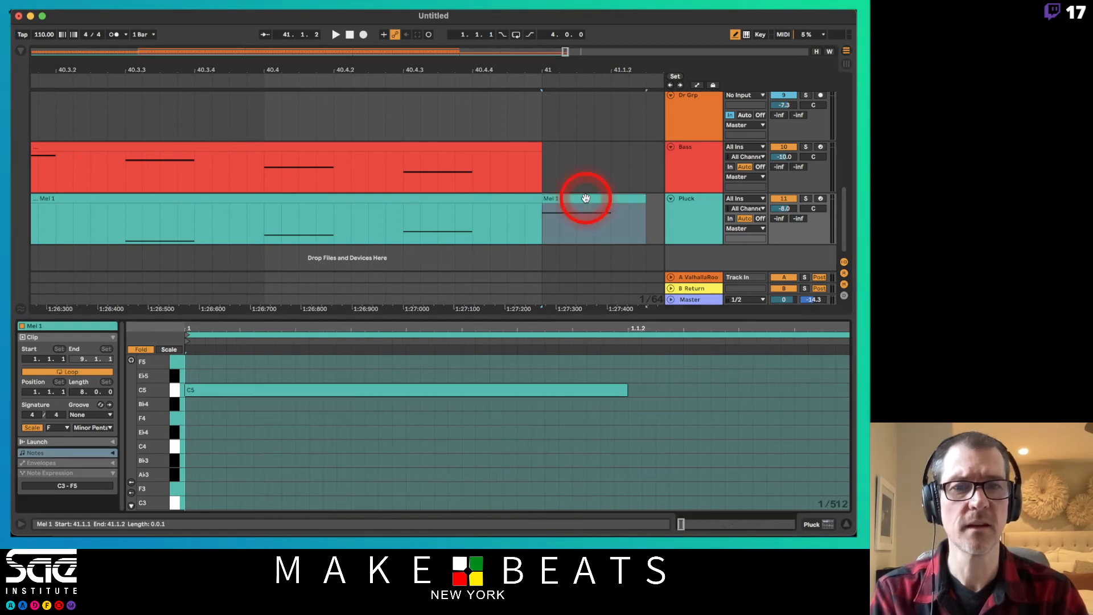
left_click(387, 393)
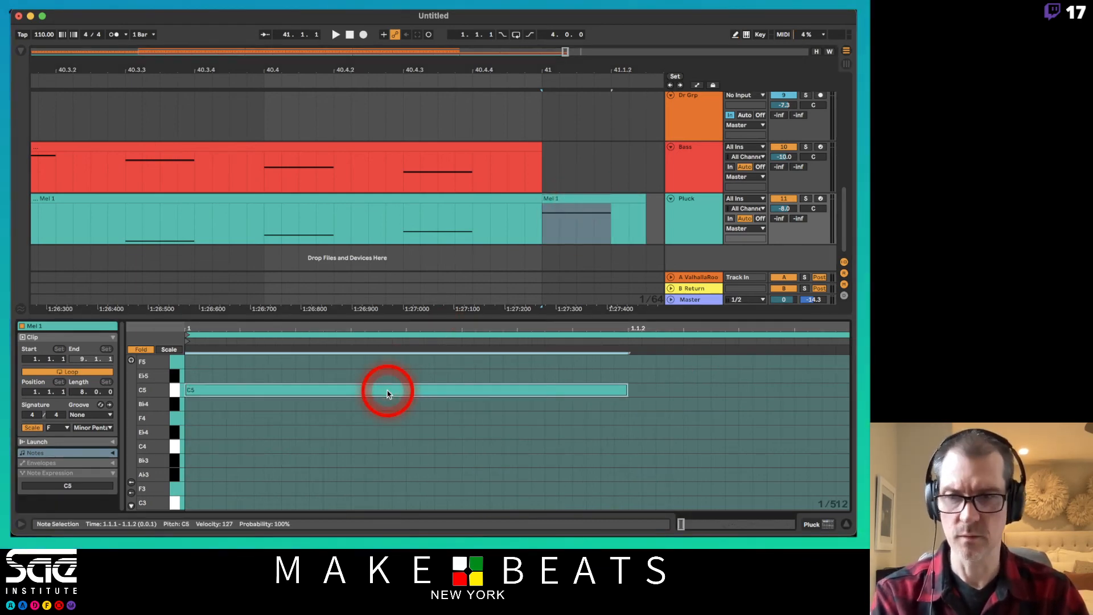
key("Up")
key("Up")
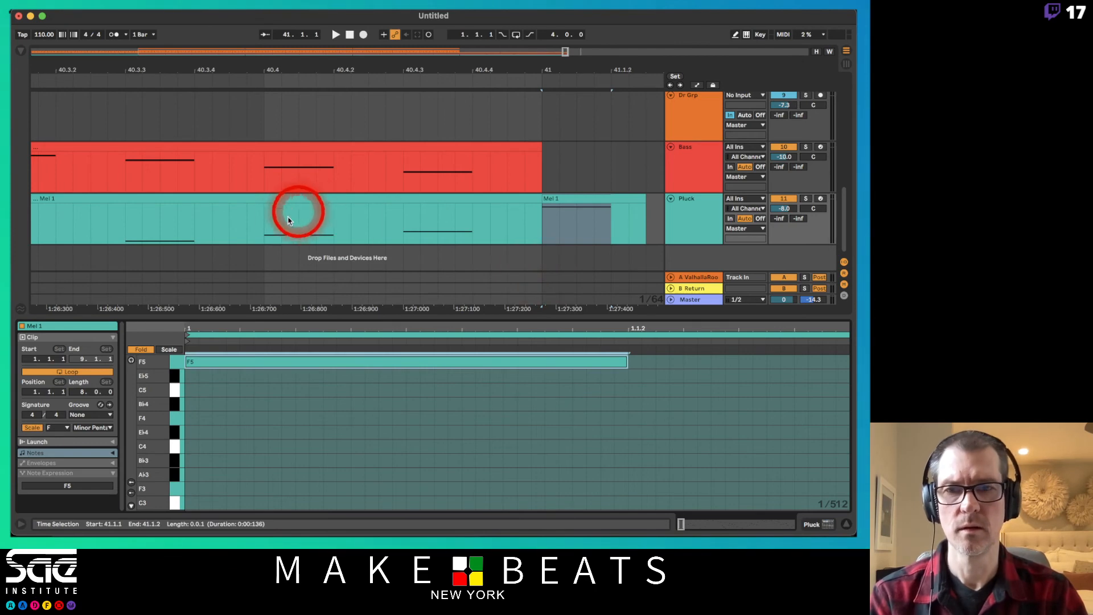
key("shift+Down")
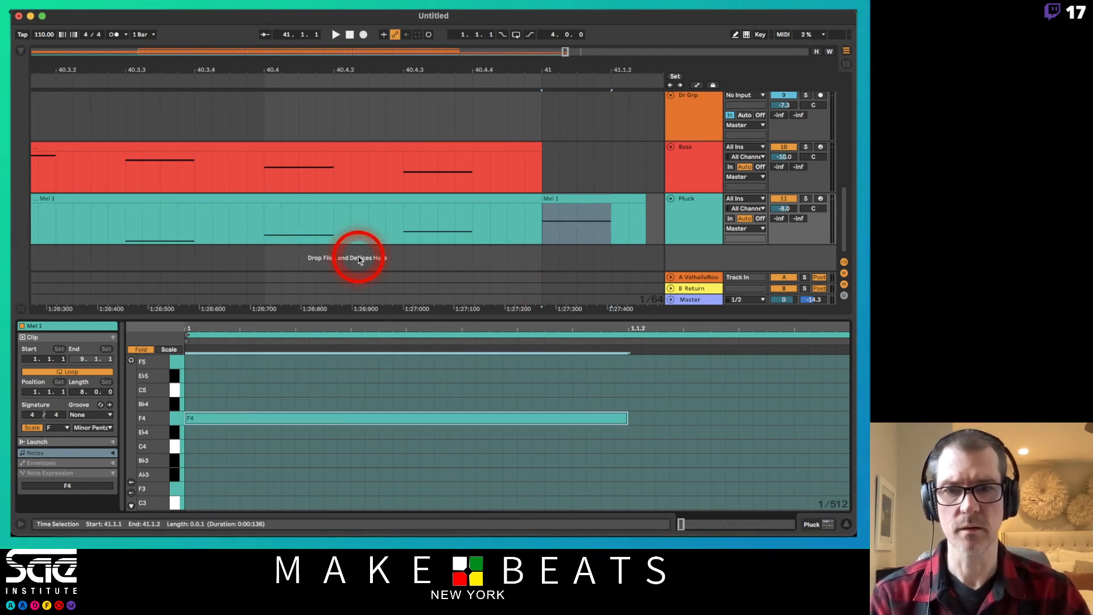
key("shift+Down")
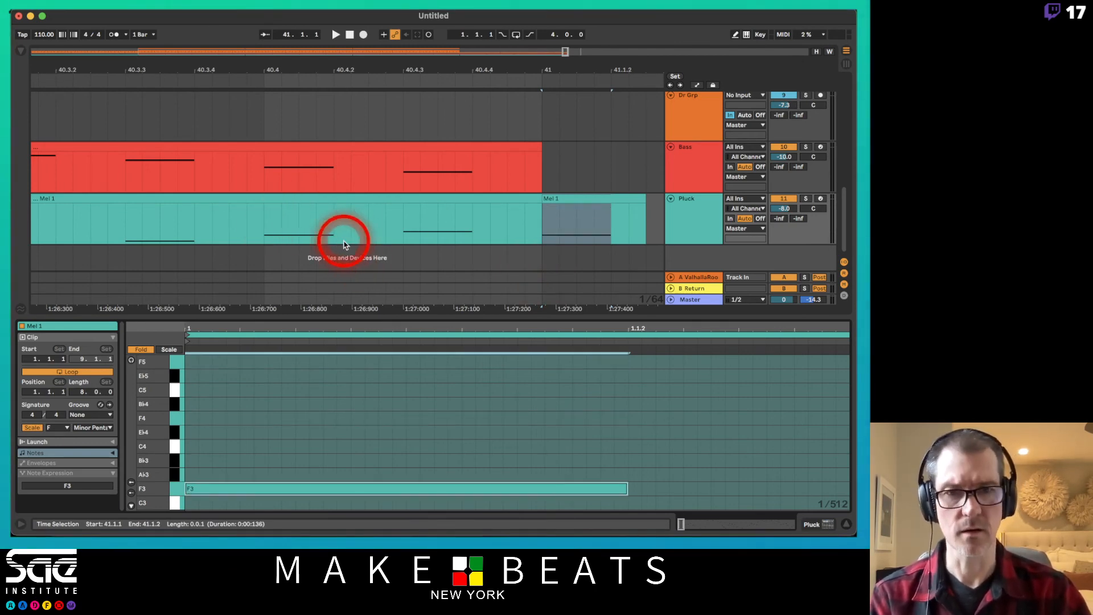
Step: Play the ending from 40.4 and select the short Mel 1 clip at bar 41 on the Pluck track
left_click(260, 223)
key("space")
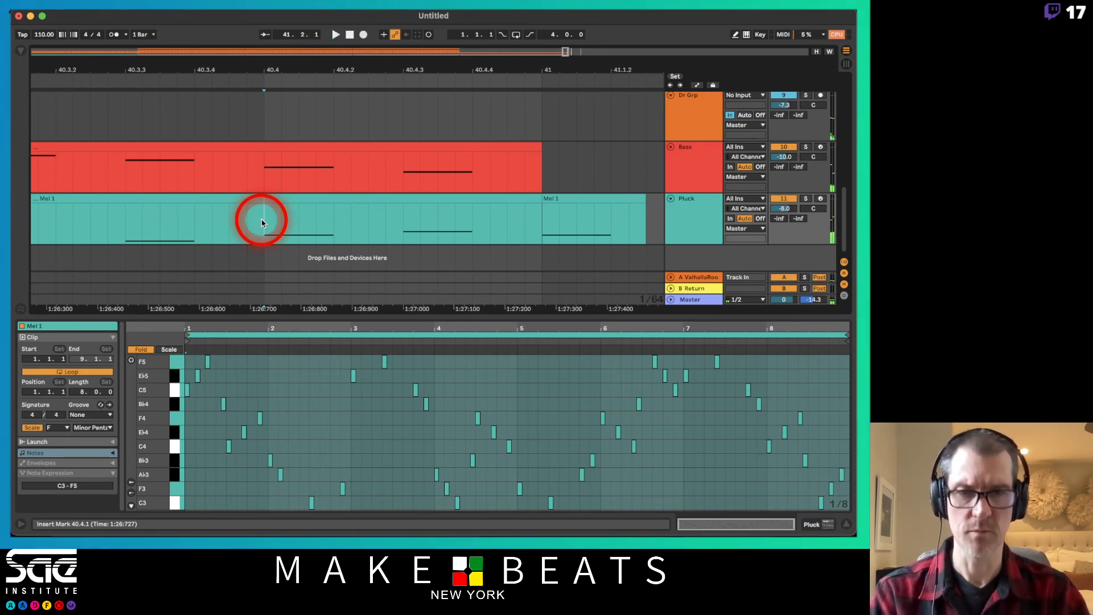
left_click_drag(446, 76, 448, 77)
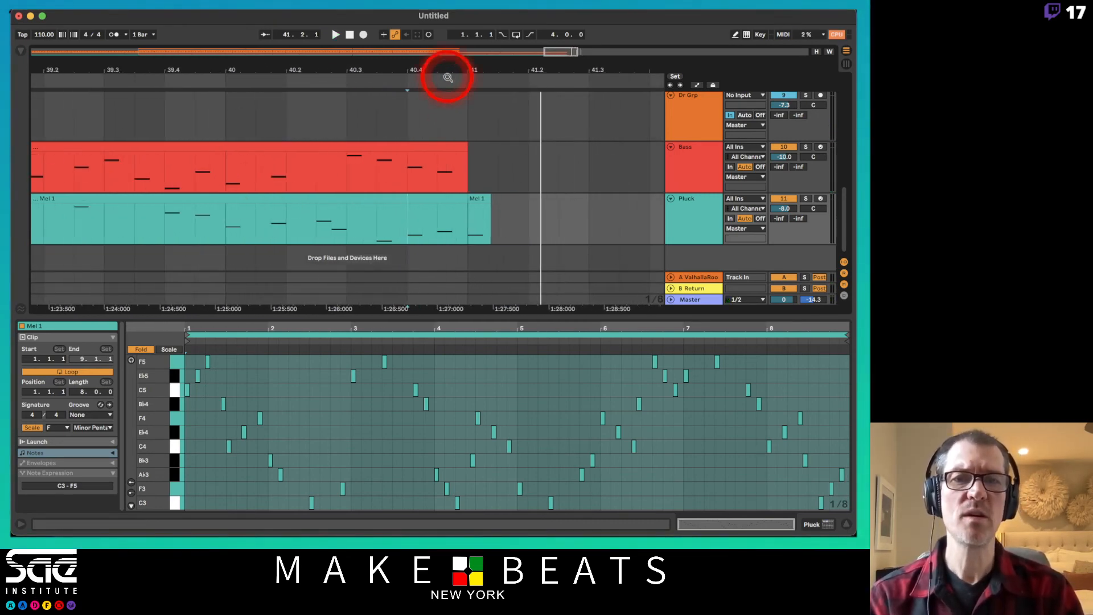
left_click(460, 213)
left_click(474, 207)
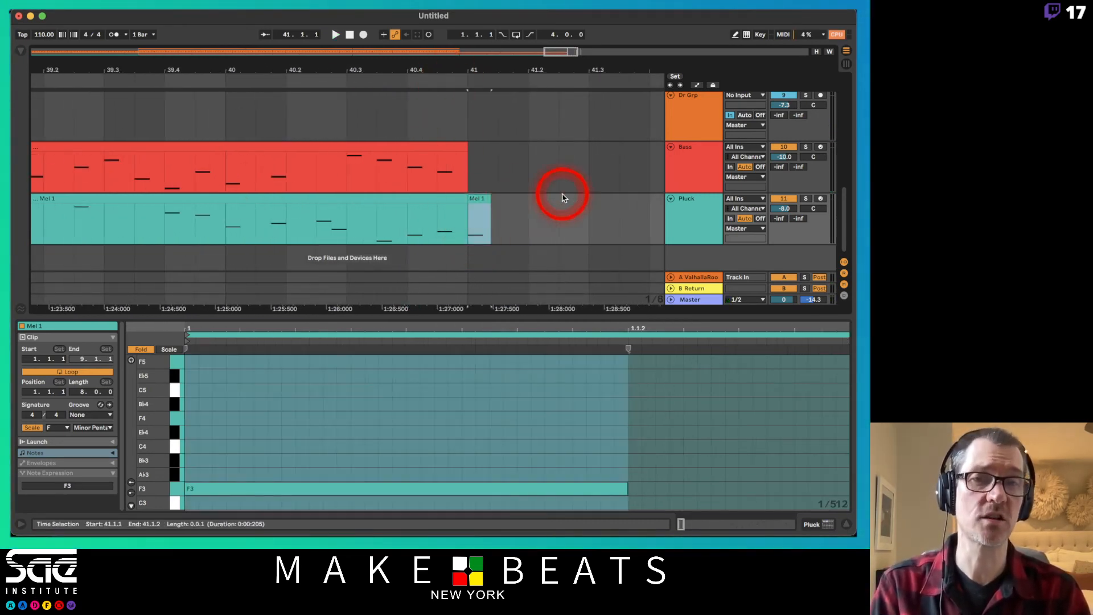
Step: Move the End locator to bar 43
scroll(562, 194, "up", 5)
key("minus")
key("minus")
key("minus")
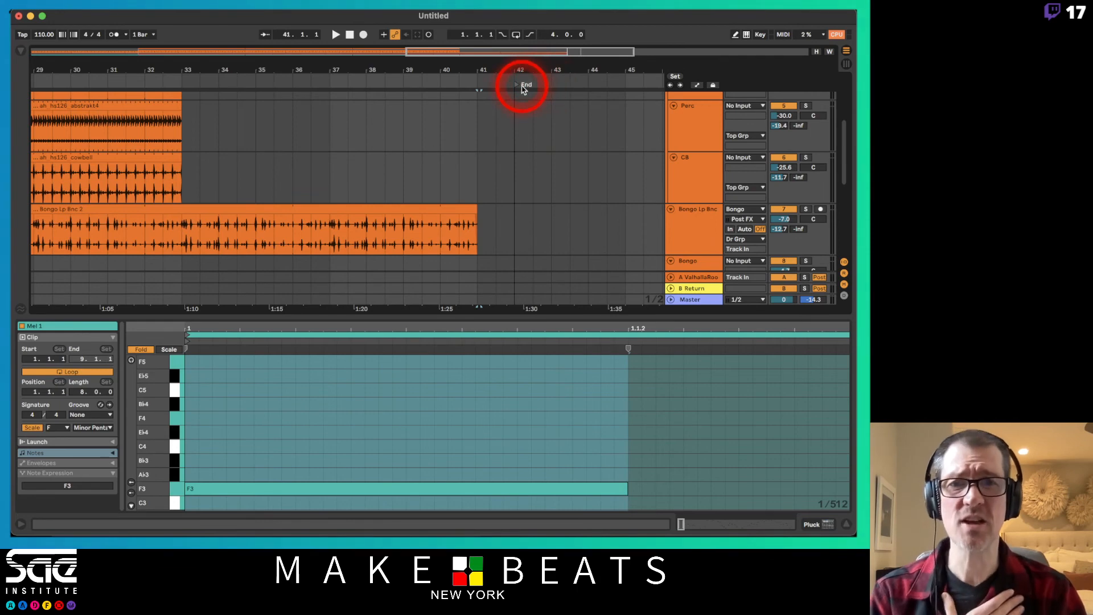
left_click_drag(516, 86, 554, 86)
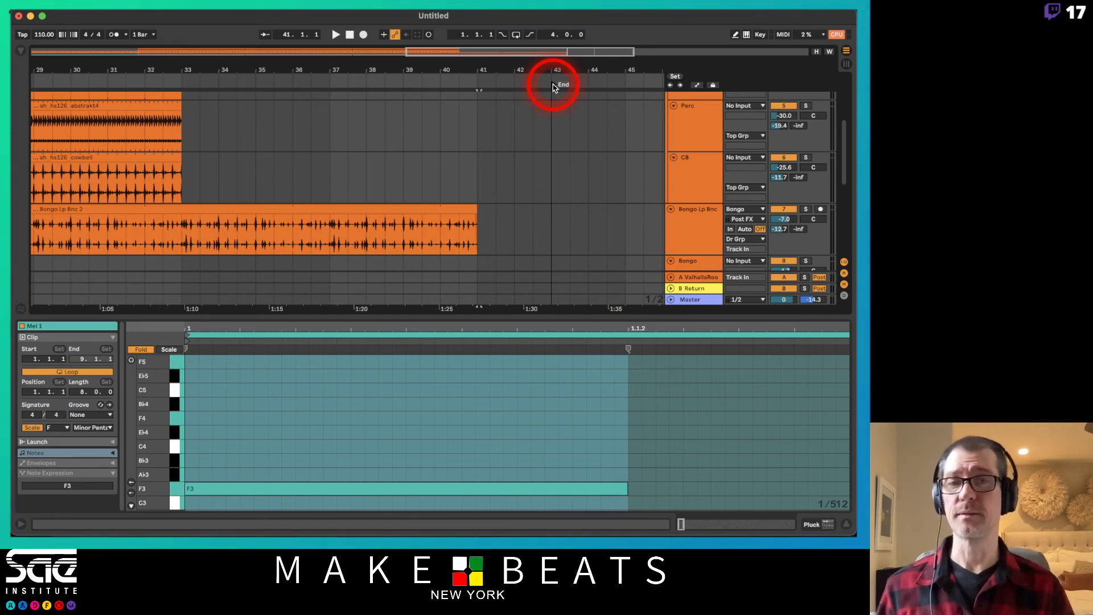
Step: Add a locator named Top at bar 1 of the arrangement
left_click_drag(409, 69, 448, 72)
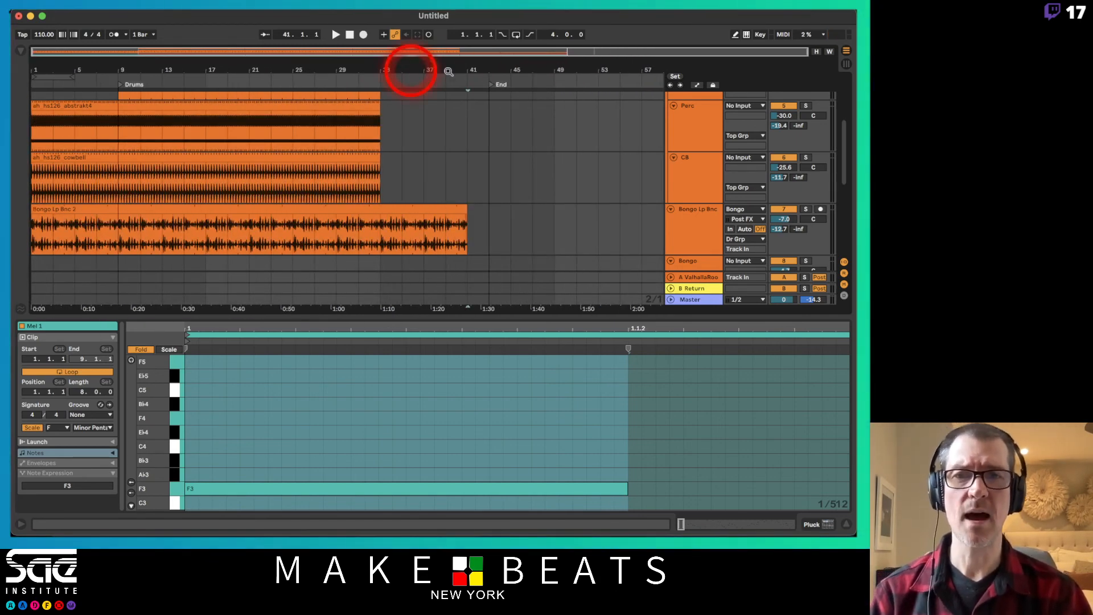
left_click(490, 90)
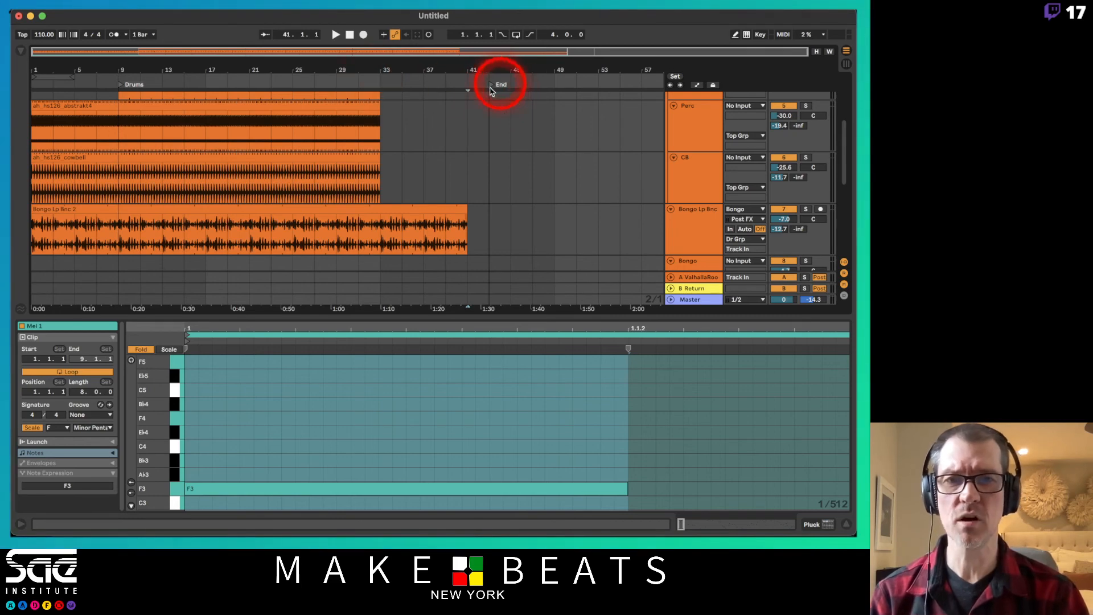
left_click(35, 81)
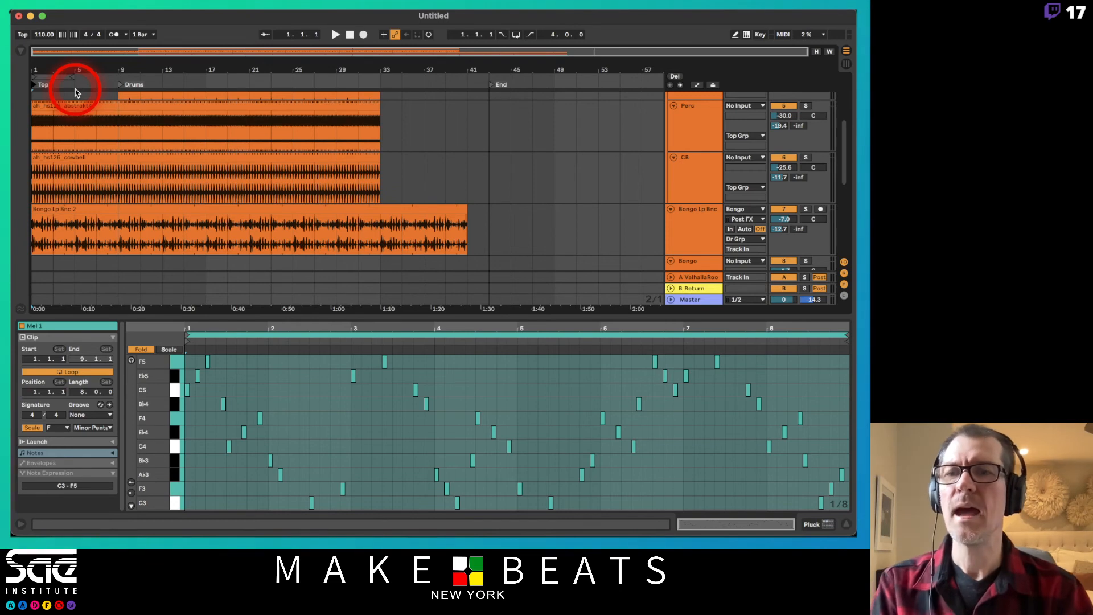
Step: Select bars 1 to 43 on the Perc track and set the arrangement loop to that range
left_click(40, 129)
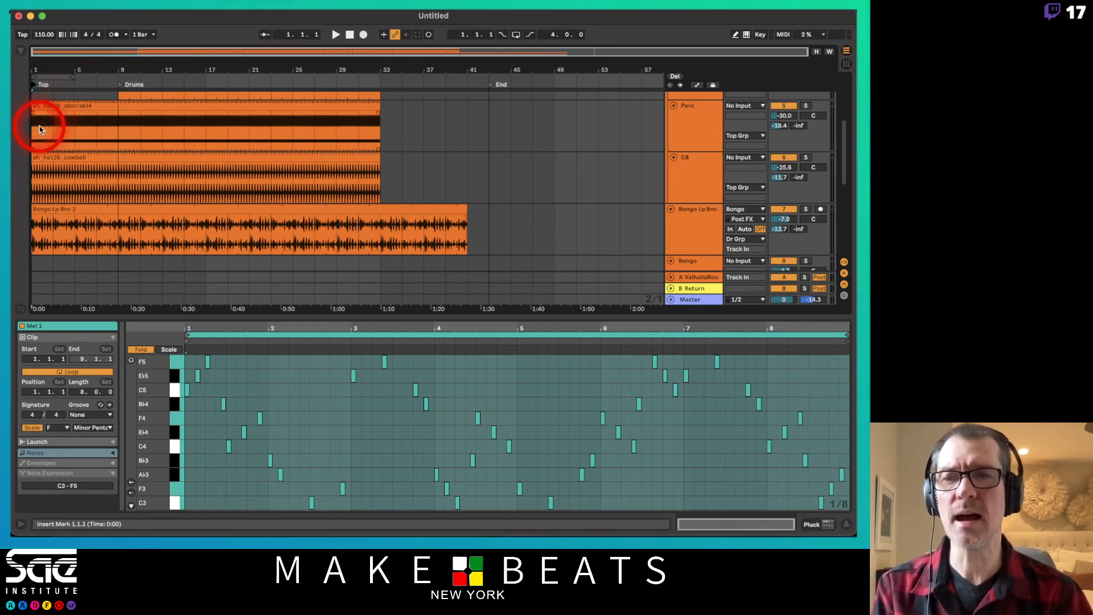
left_click_drag(25, 127, 264, 122)
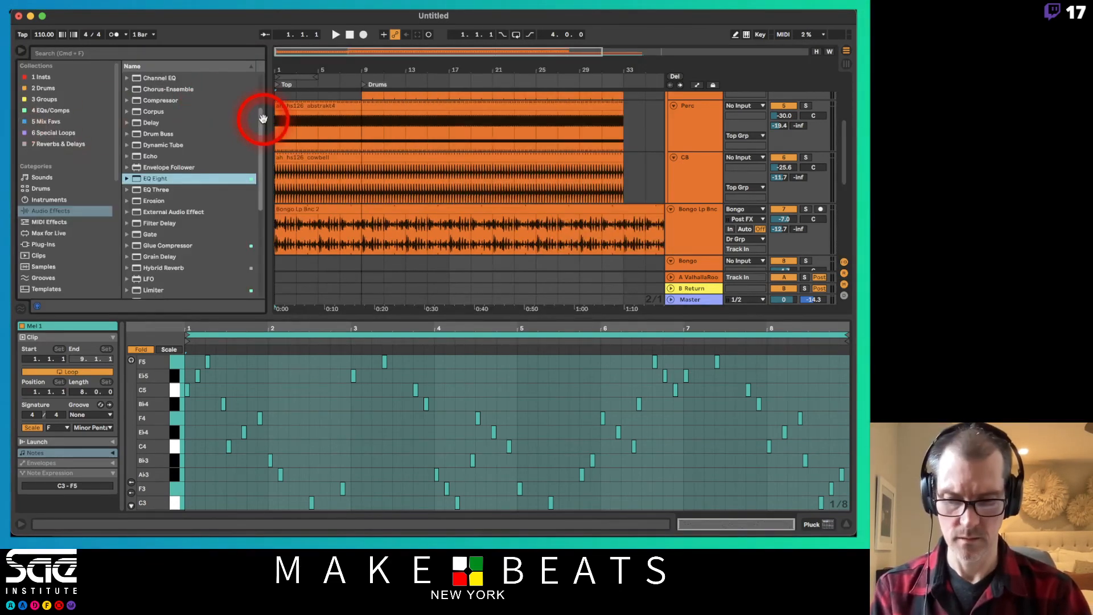
key("alt+super+b")
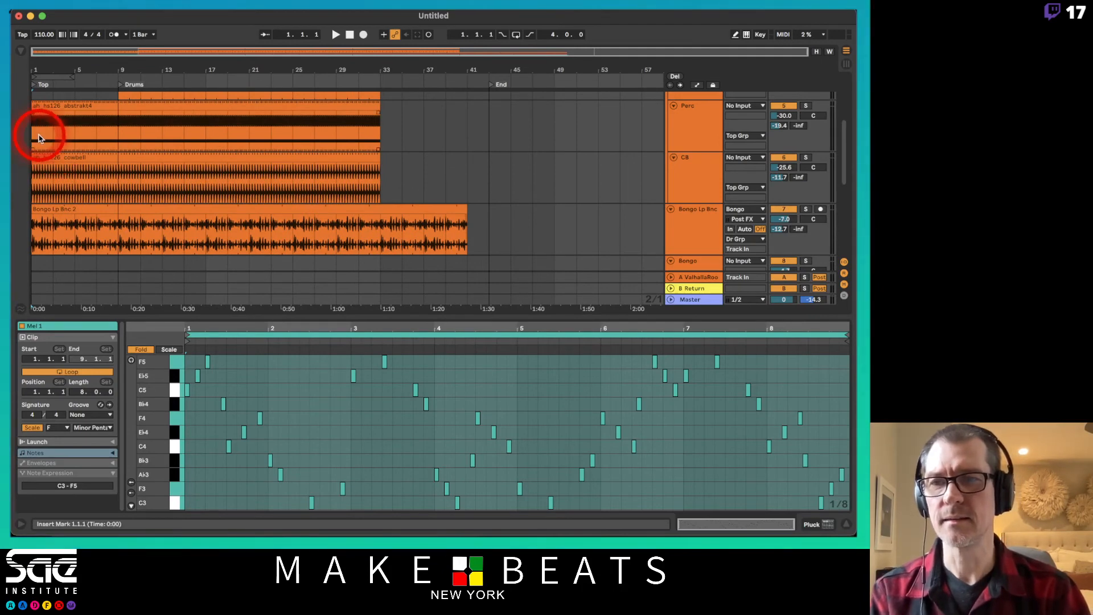
left_click_drag(39, 138, 495, 116)
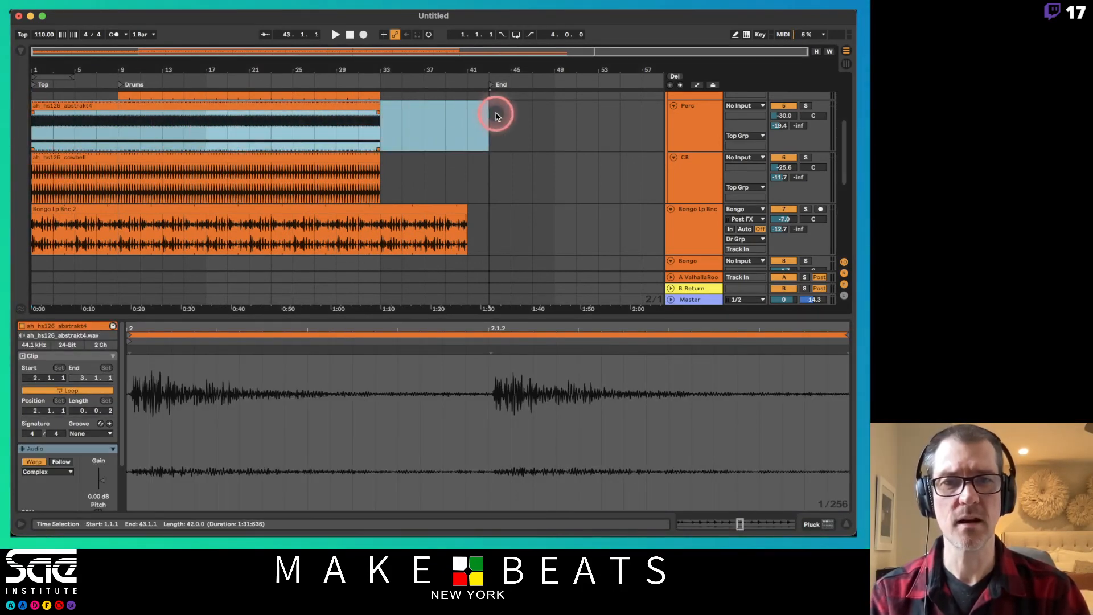
left_click(495, 116)
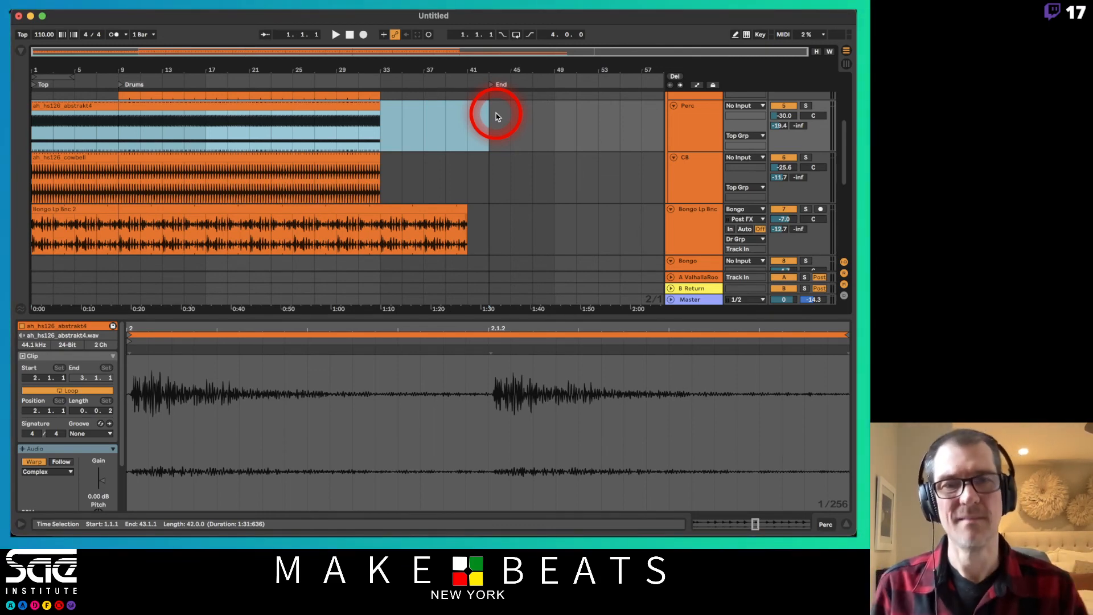
left_click(37, 109)
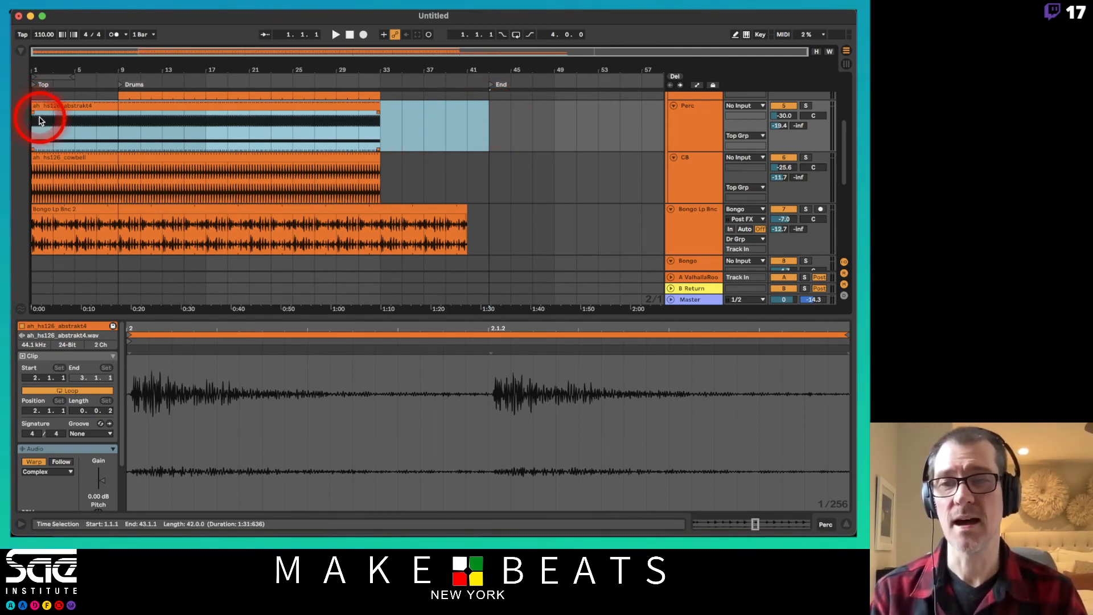
left_click_drag(36, 116, 478, 120)
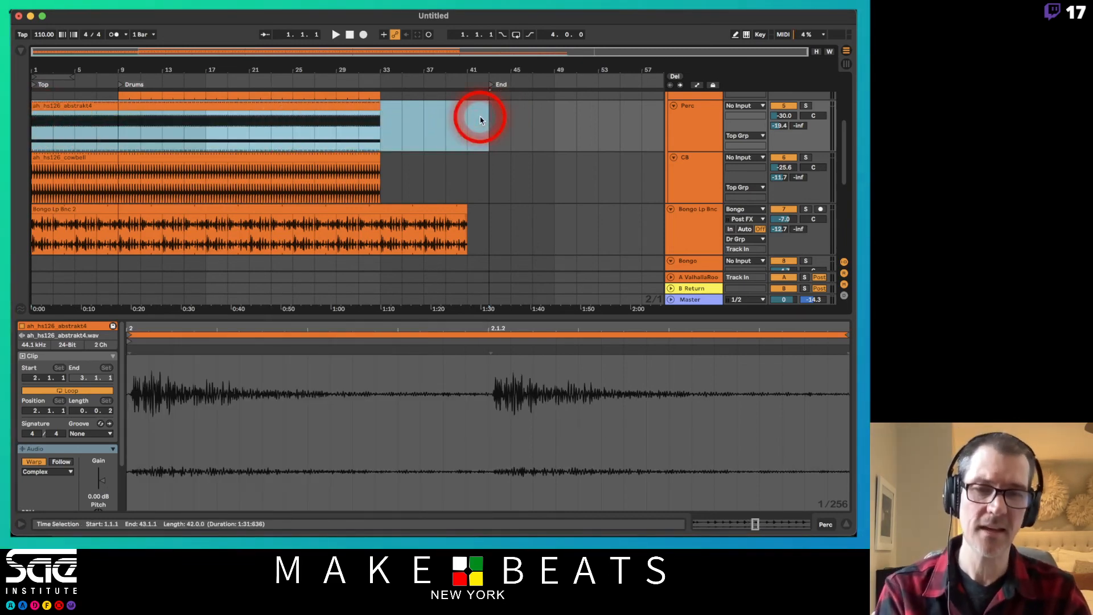
key("super+l")
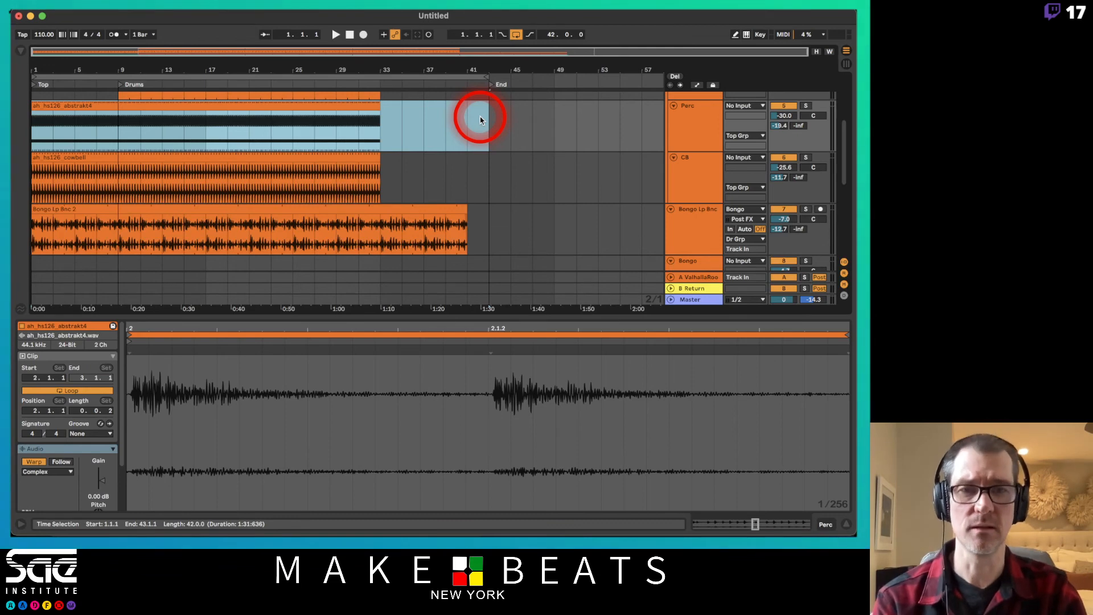
Step: Turn looping off and select all arrangement content within the loop range from bar 1 to bar 43
left_click(515, 34)
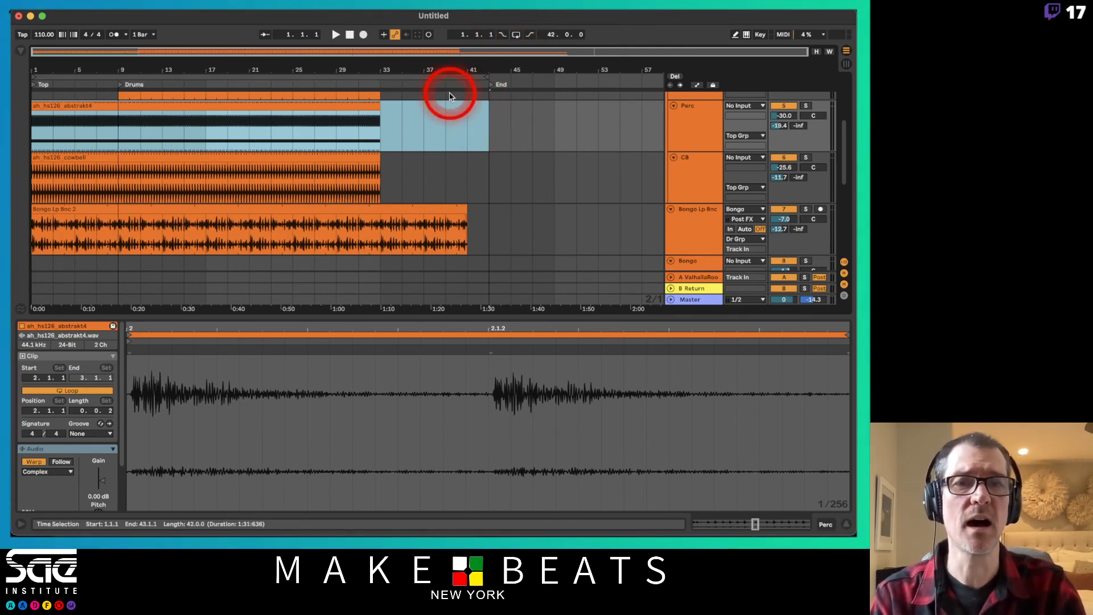
left_click(378, 75)
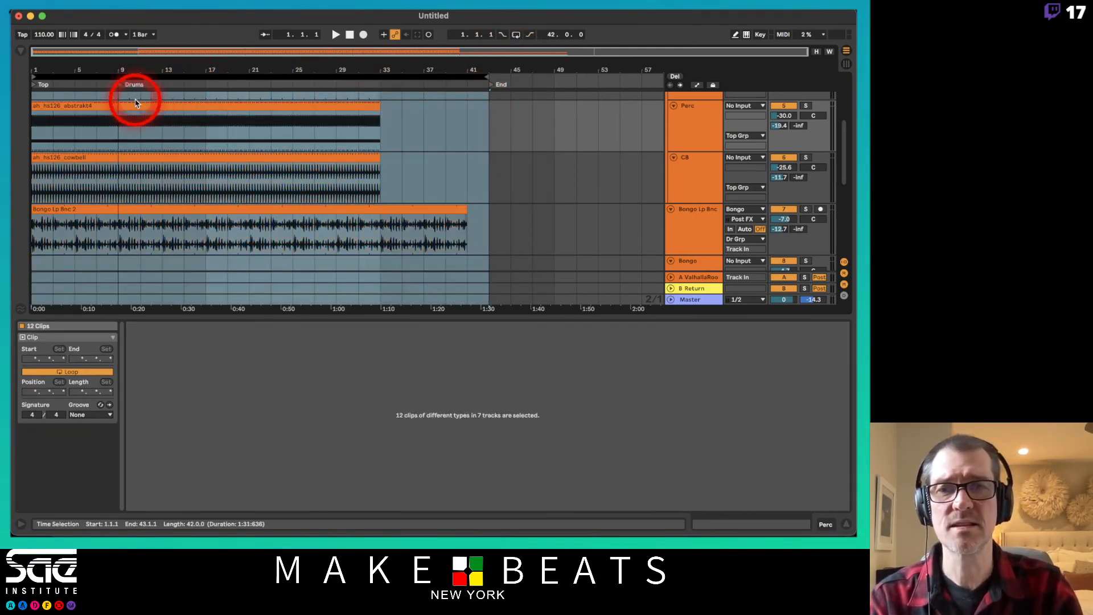
left_click(465, 77)
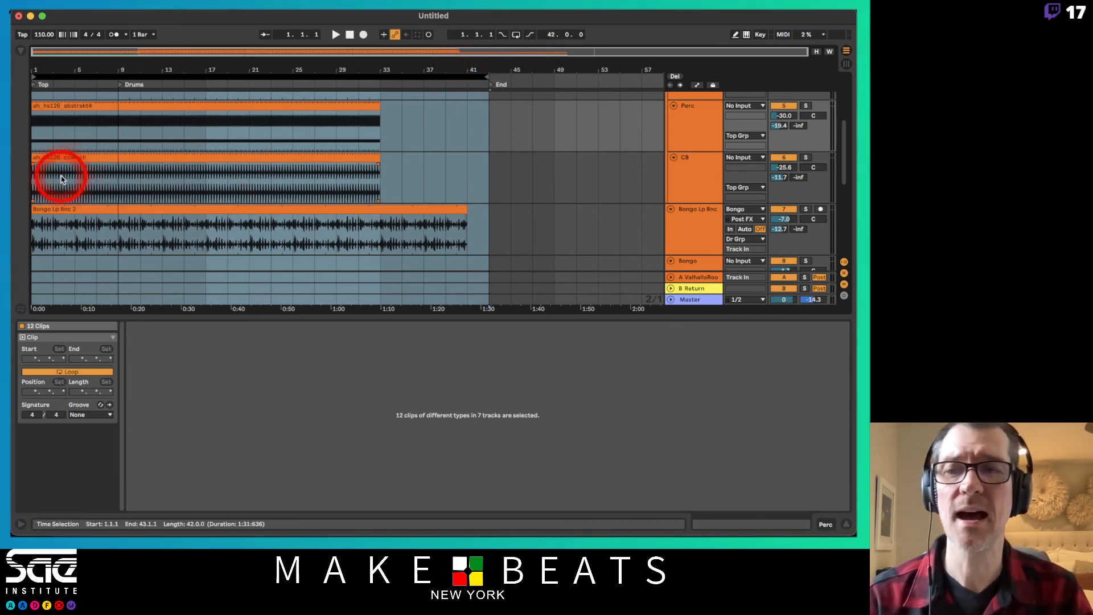
Step: Select bars 1 to 43 on the CB track, and reselect the loop range across all tracks
left_click_drag(64, 183, 240, 190)
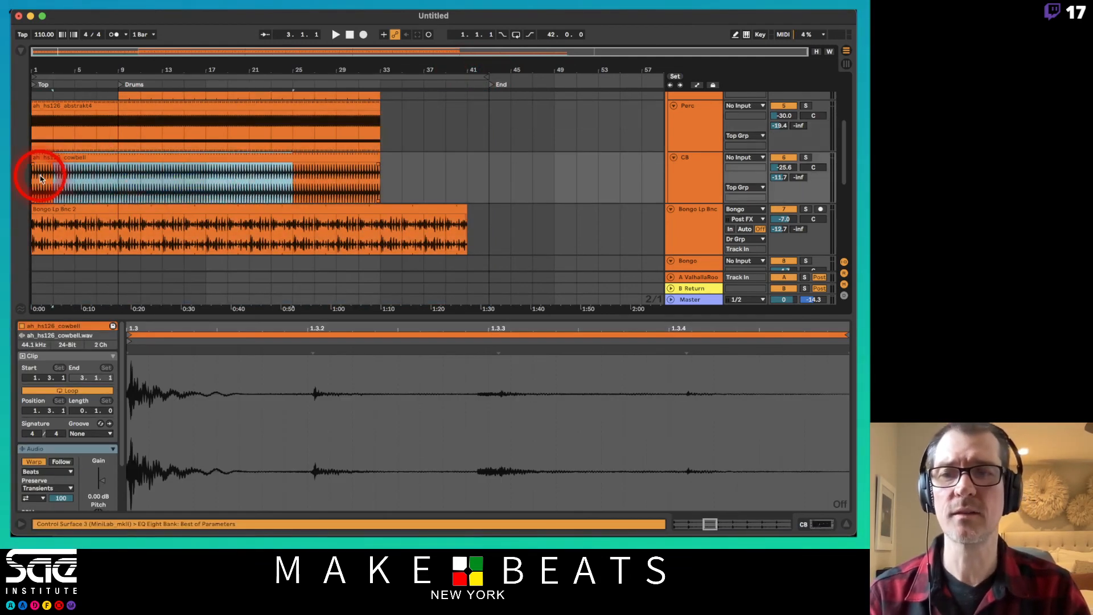
left_click_drag(42, 176, 485, 176)
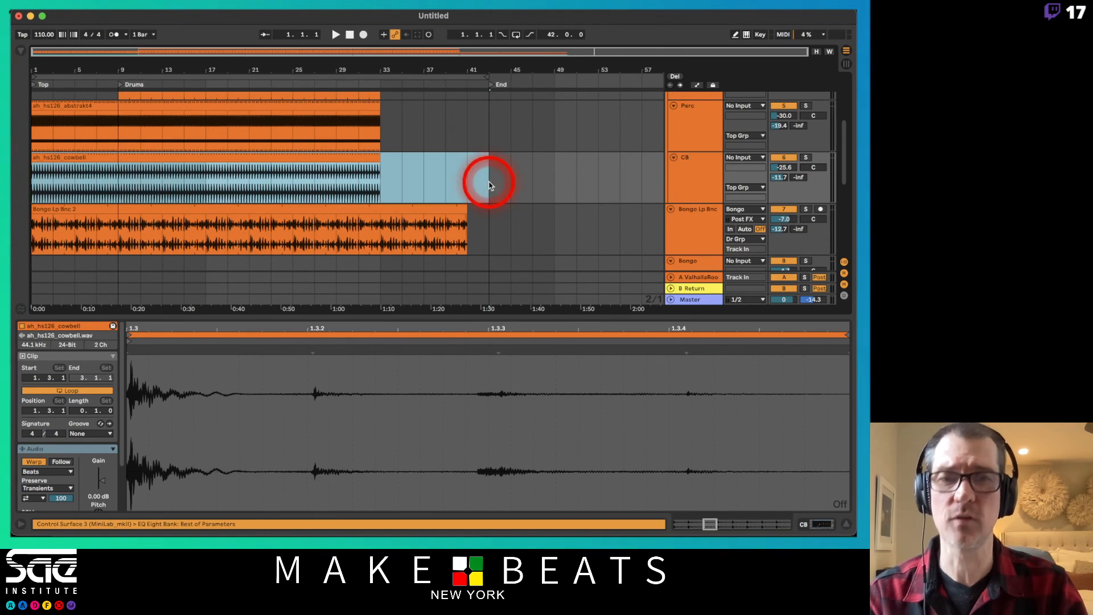
left_click(447, 73)
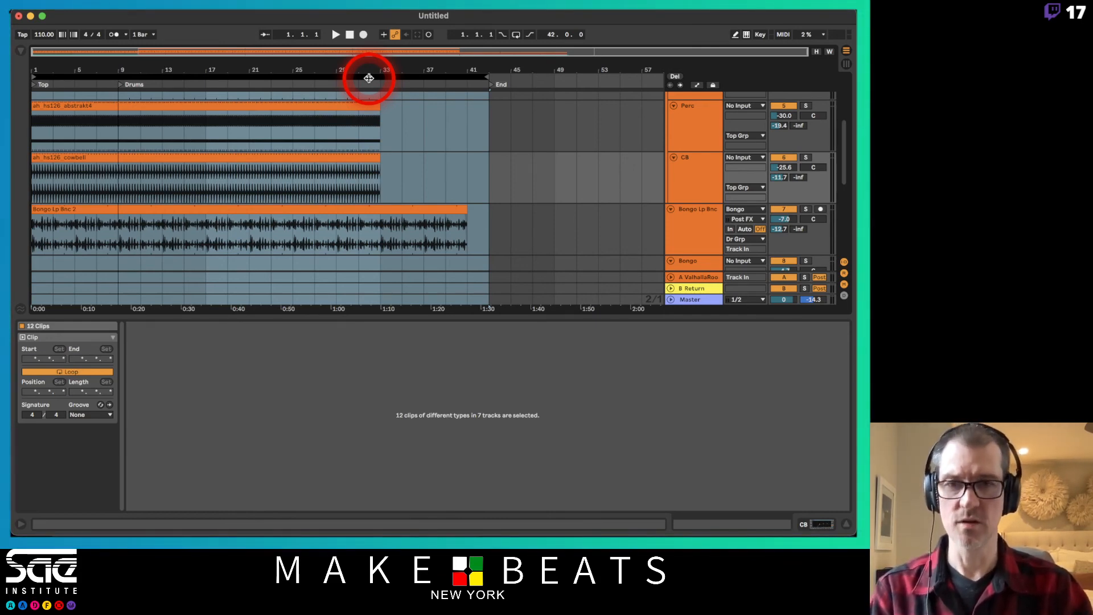
Step: Open the Export Audio/Video settings and choose Master as the rendered track
key("super+shift+r")
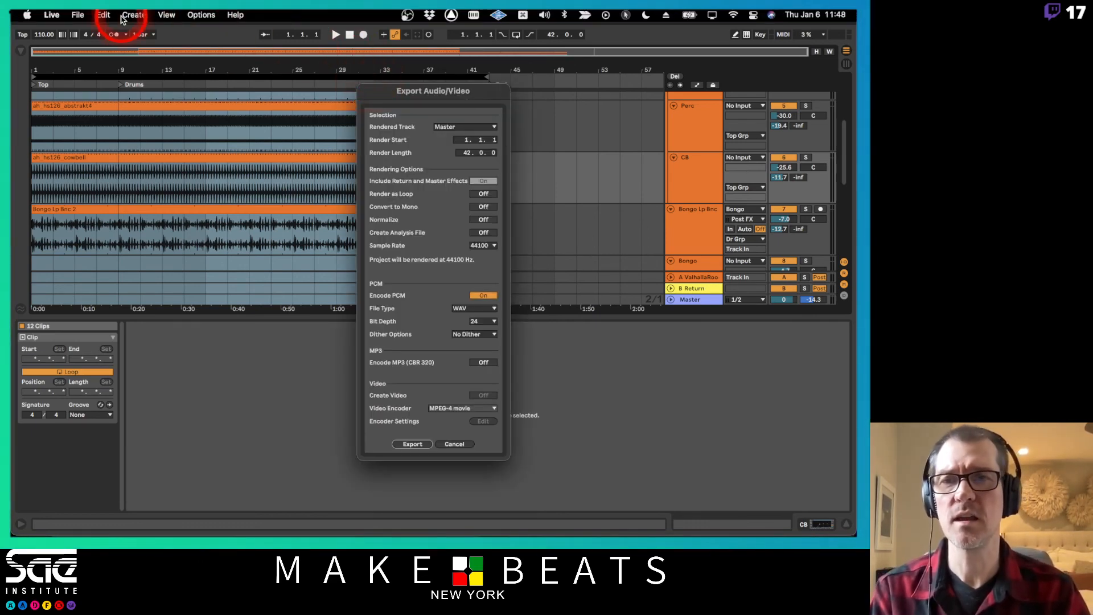
left_click(471, 444)
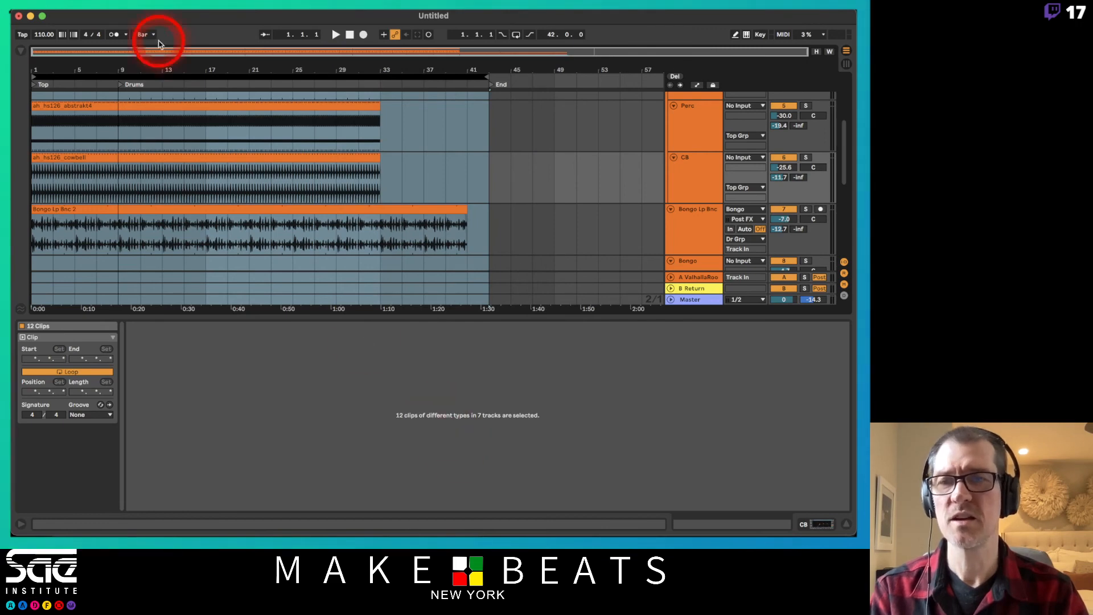
left_click(94, 14)
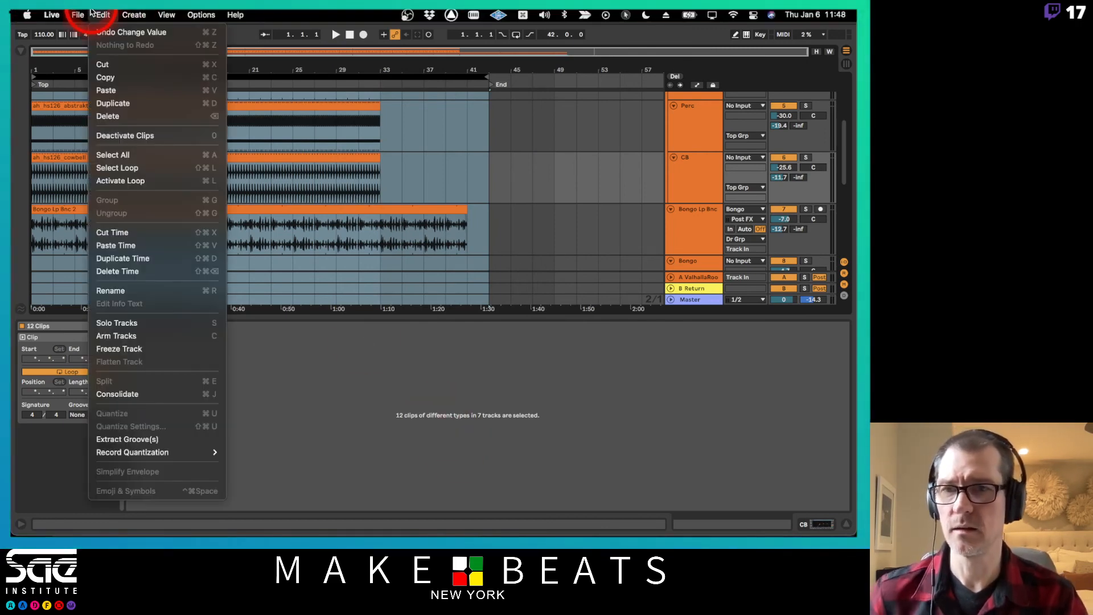
mouse_move(83, 11)
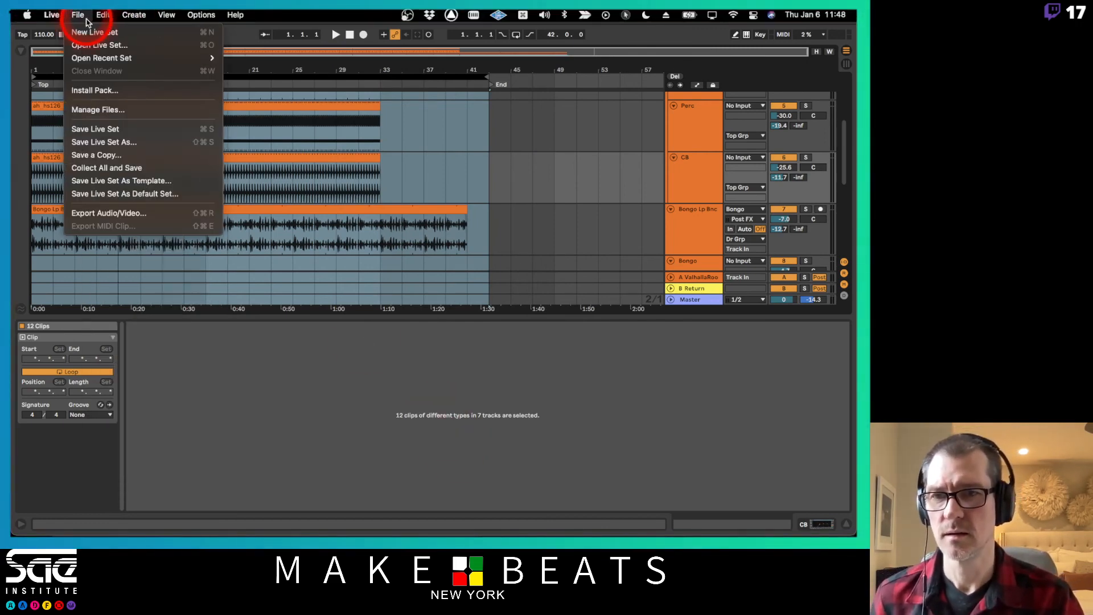
left_click(126, 214)
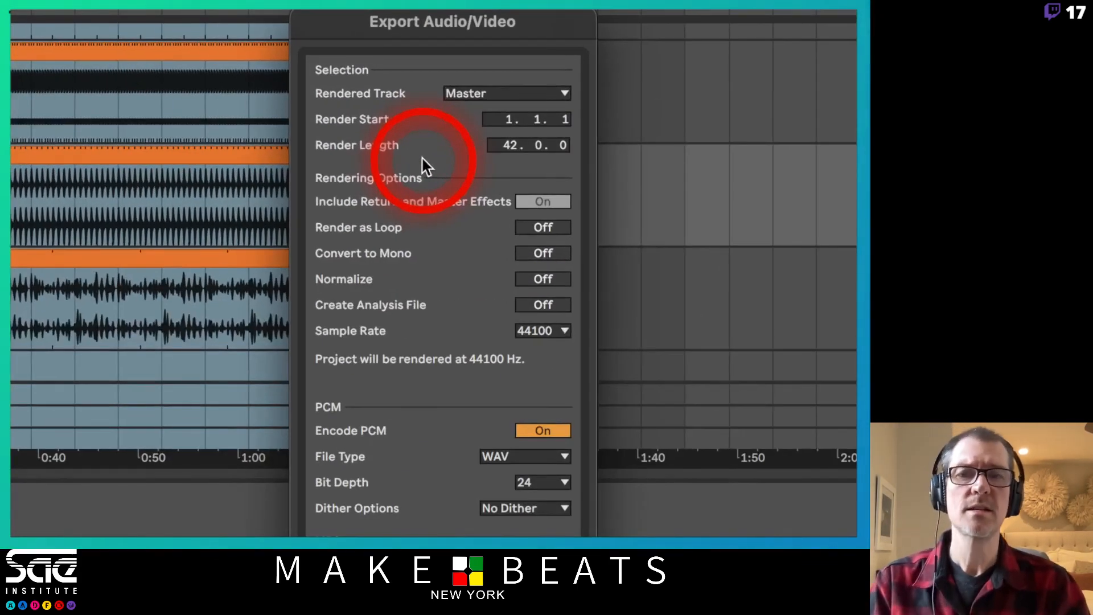
left_click(477, 97)
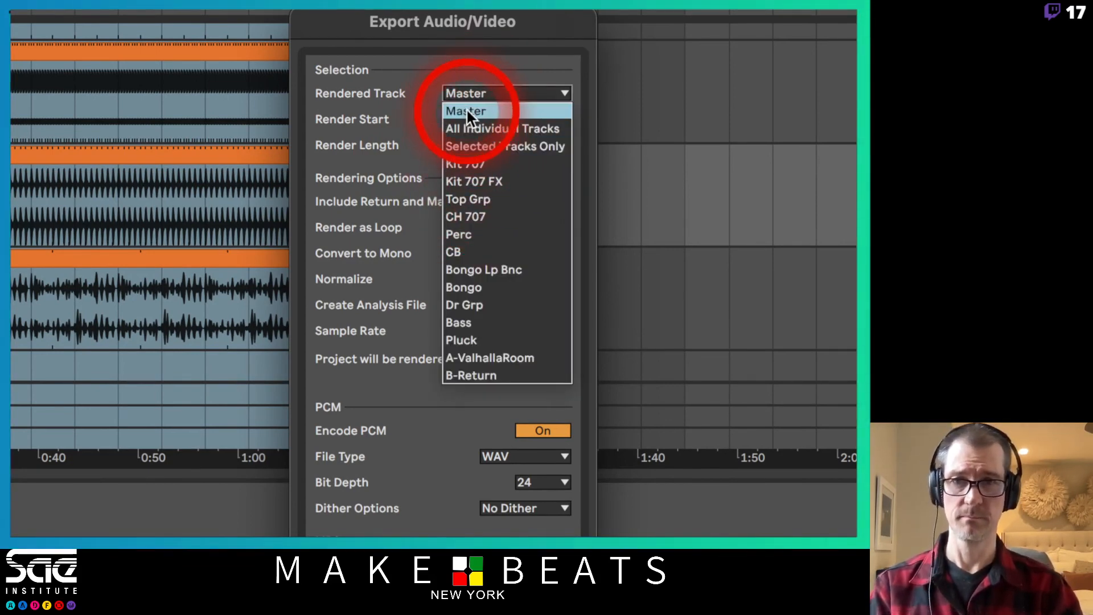
left_click(466, 110)
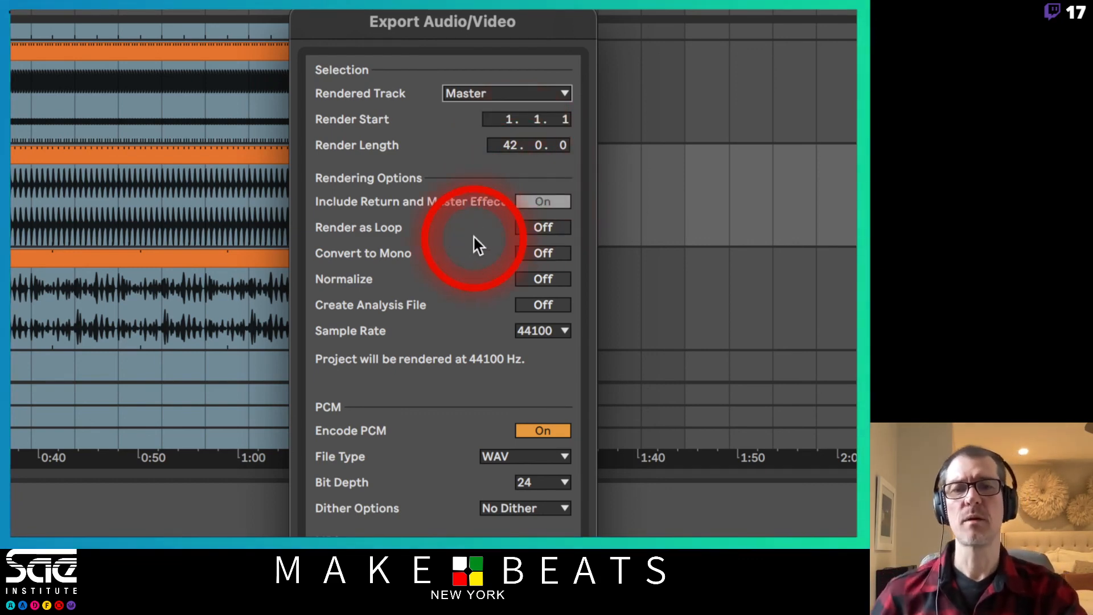
Step: Switch Render as Loop and Convert to Mono on and back off in the rendering options
left_click(536, 227)
left_click(537, 227)
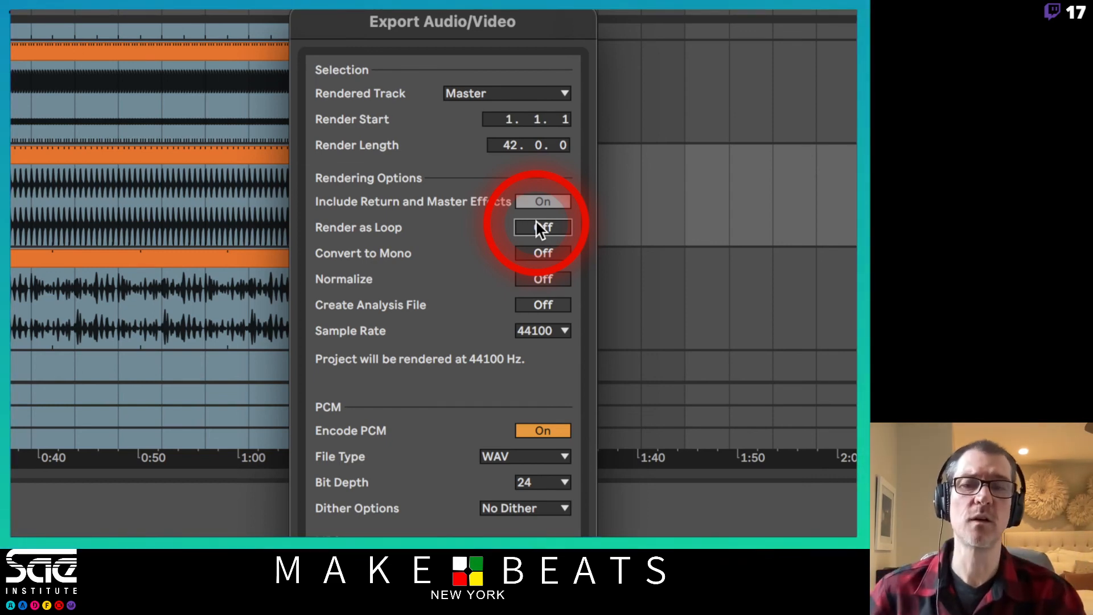
left_click(534, 255)
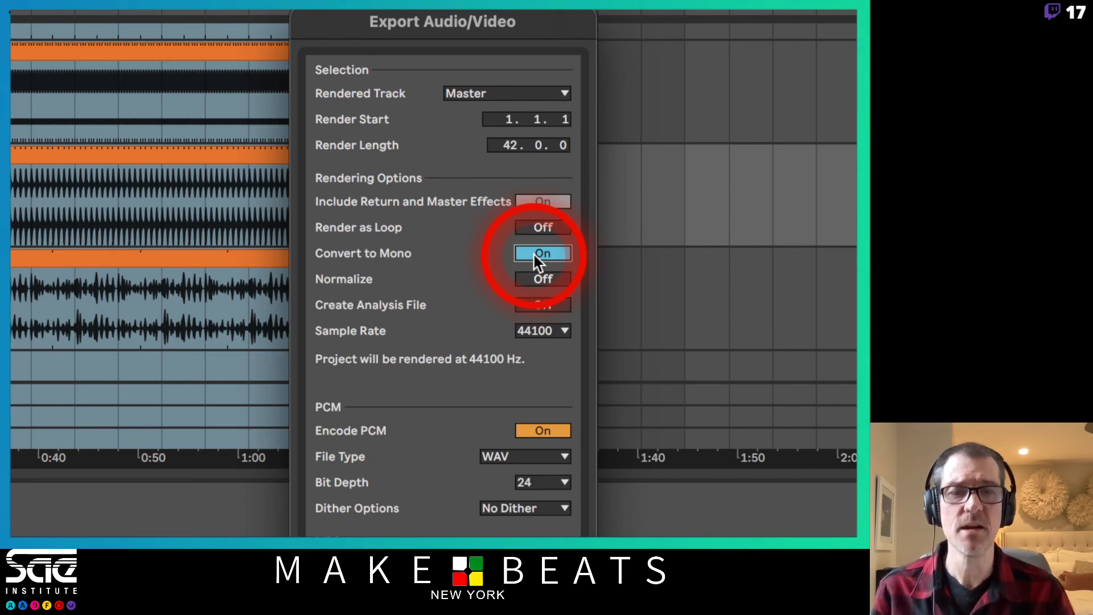
left_click(534, 255)
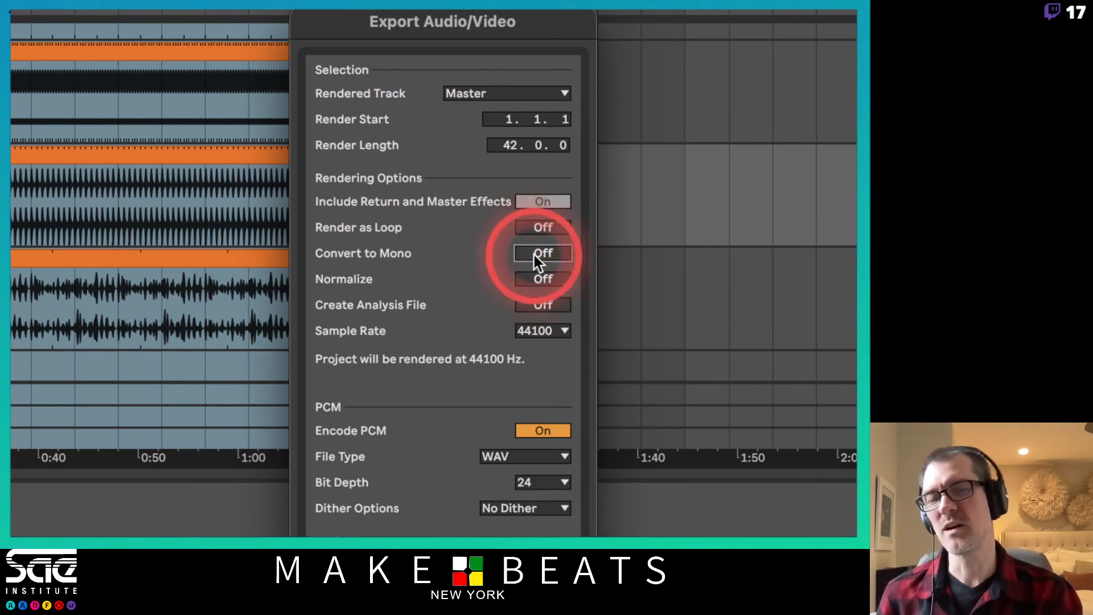
Step: Review the available export sample rates and PCM file types, leaving 44100 and WAV chosen
left_click(543, 329)
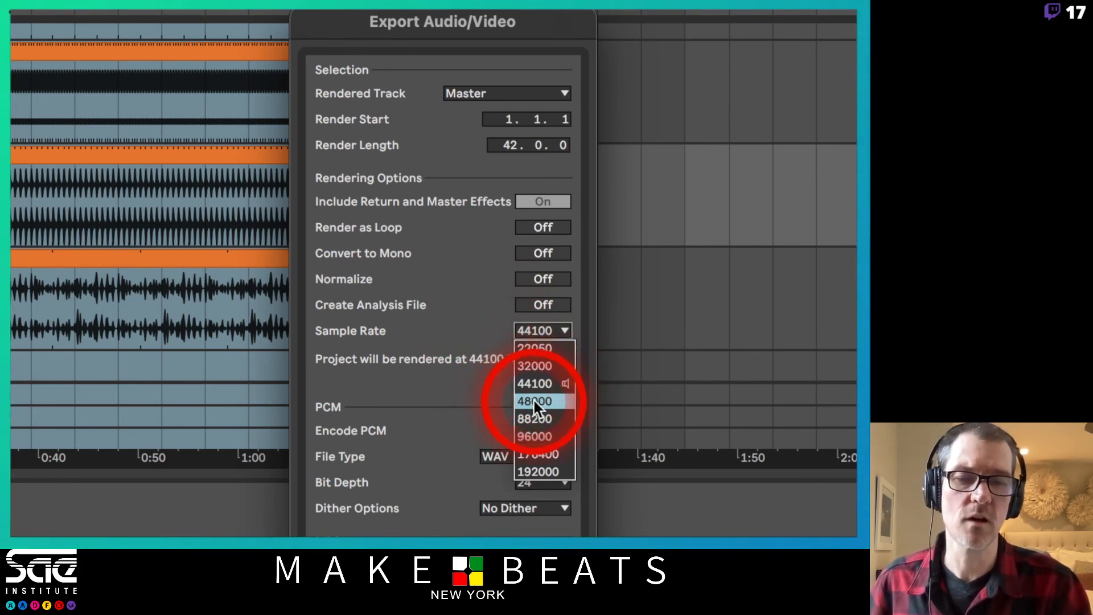
left_click(483, 378)
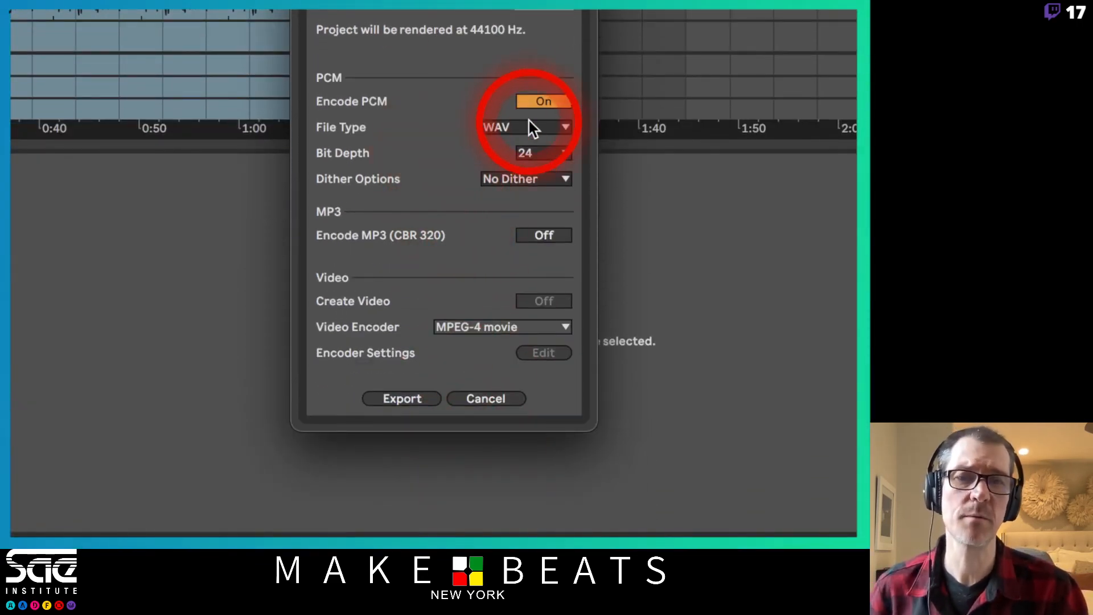
left_click(544, 122)
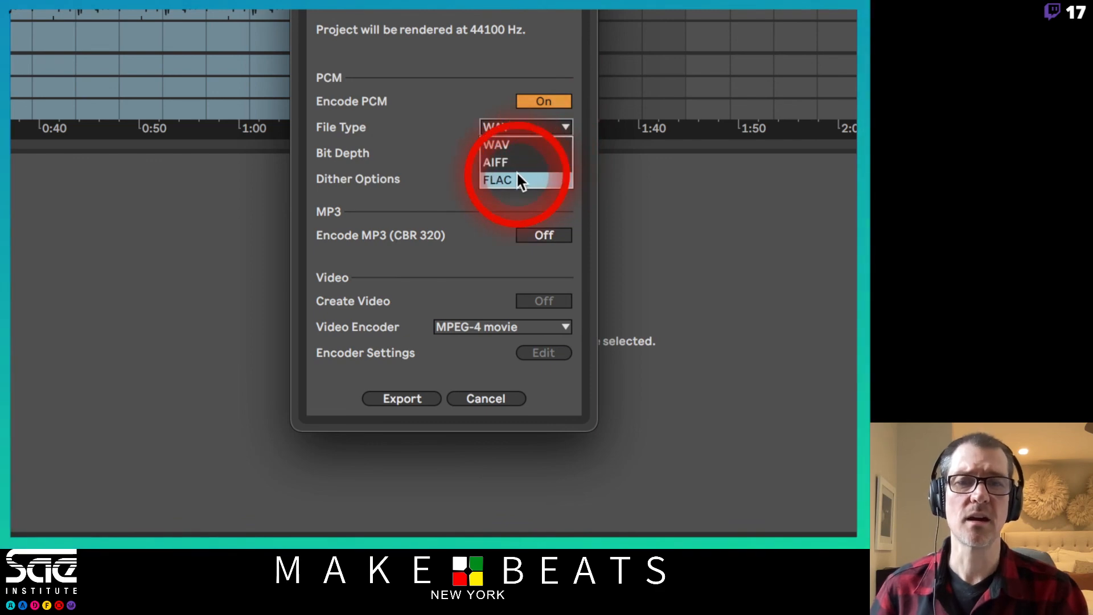
left_click(406, 175)
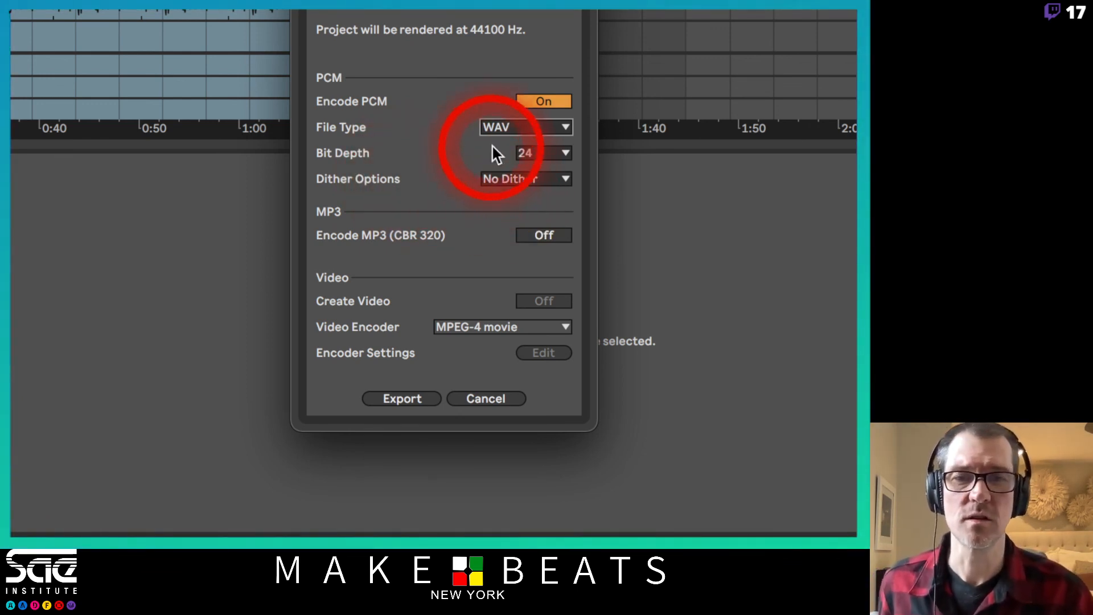
Step: Choose a bit depth of 24 and No Dither for the PCM export
left_click(537, 152)
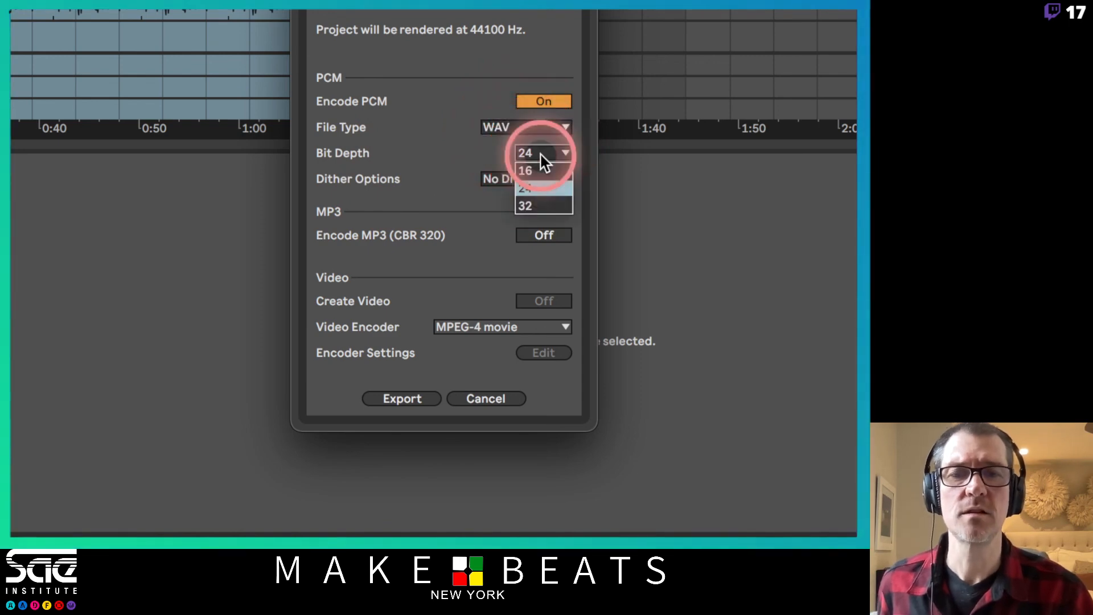
left_click(542, 190)
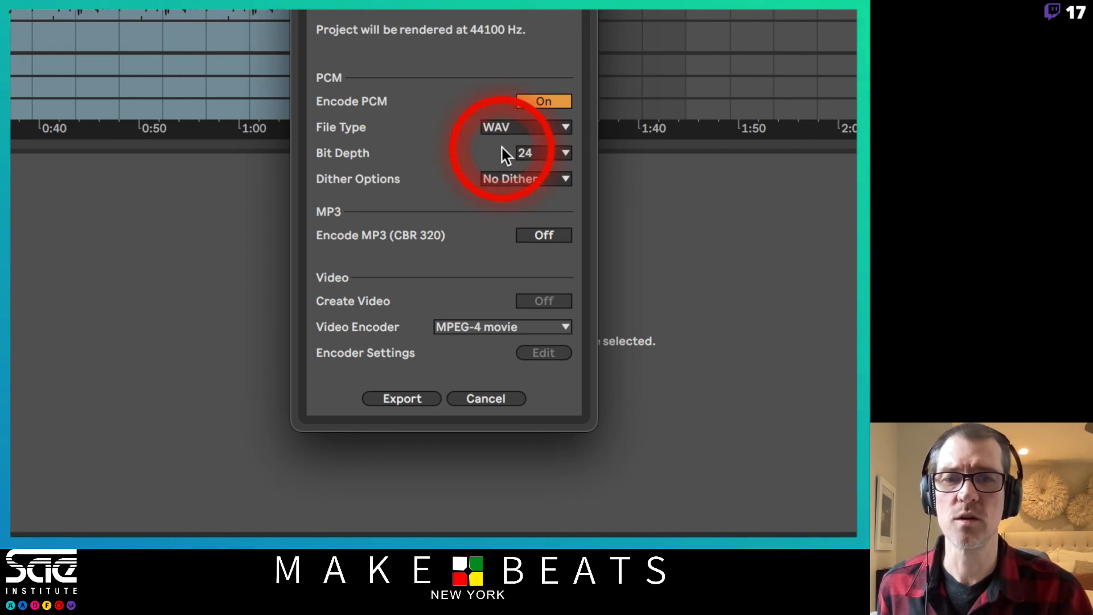
left_click(525, 178)
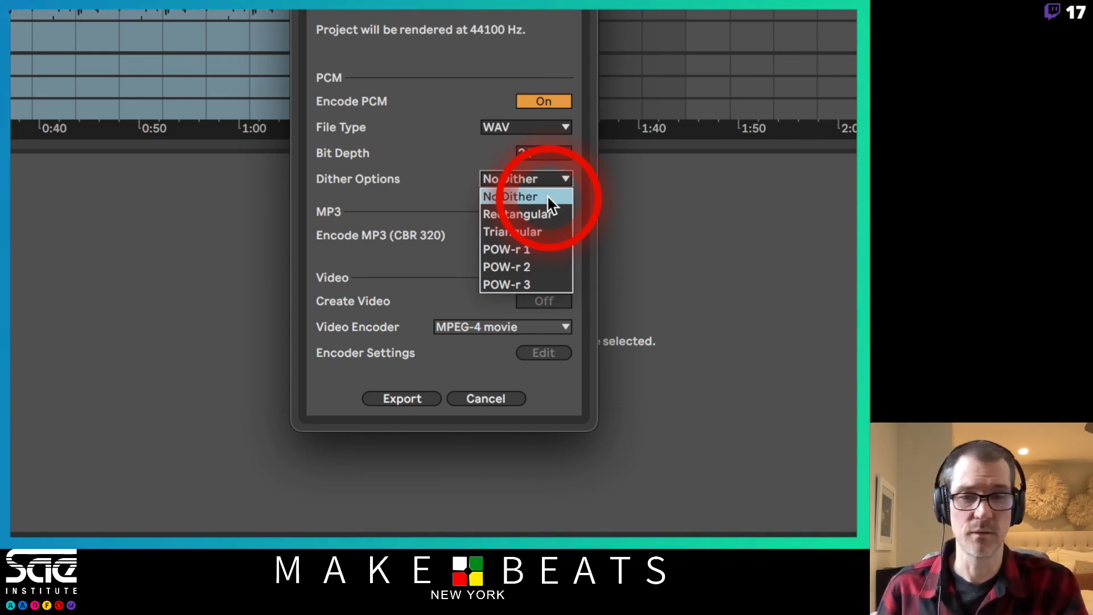
left_click(548, 197)
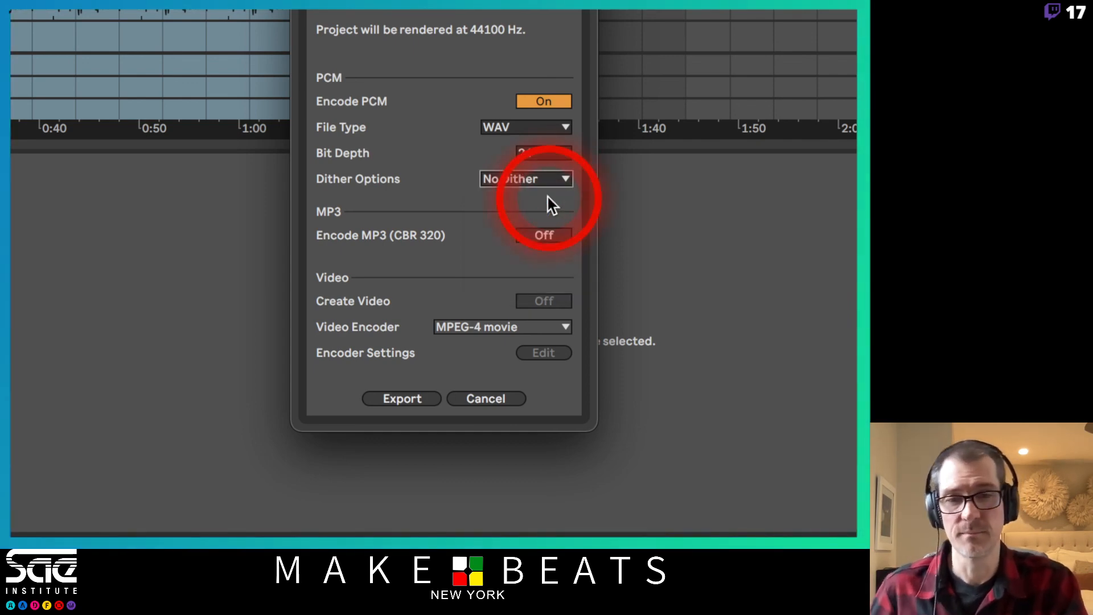
Step: Turn on MP3 encoding and proceed with the export as far as the save dialog, cancelling it there
left_click(523, 239)
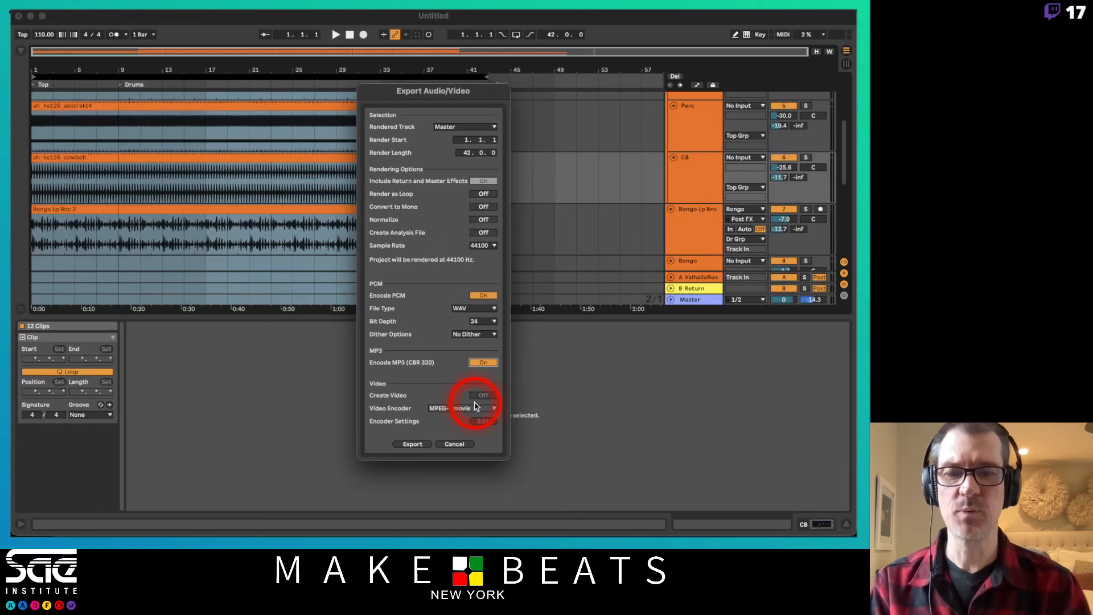
left_click(414, 444)
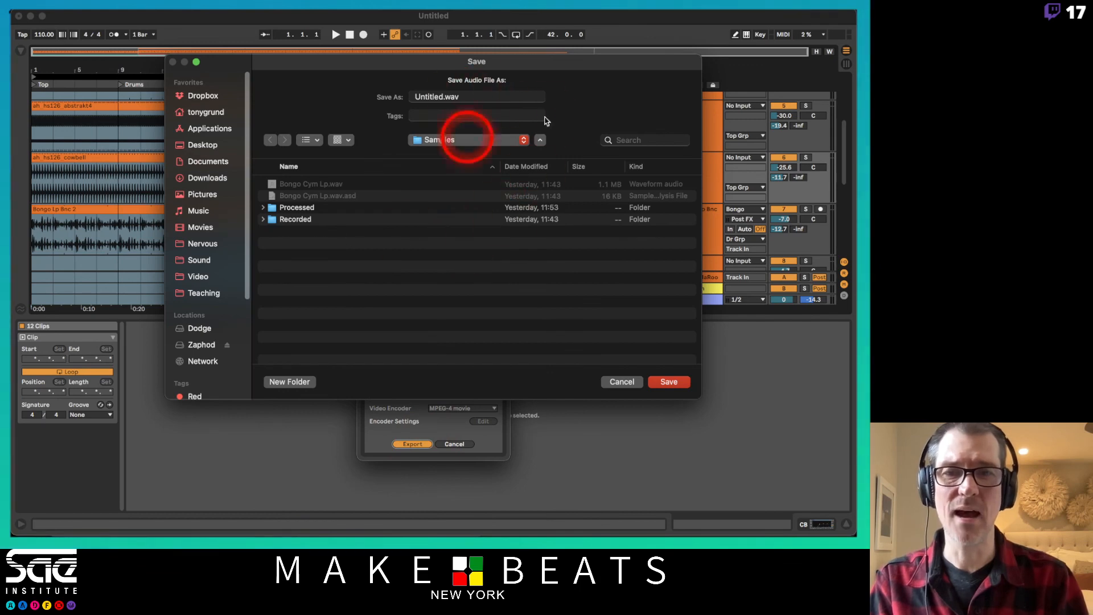
left_click(623, 381)
left_click(461, 444)
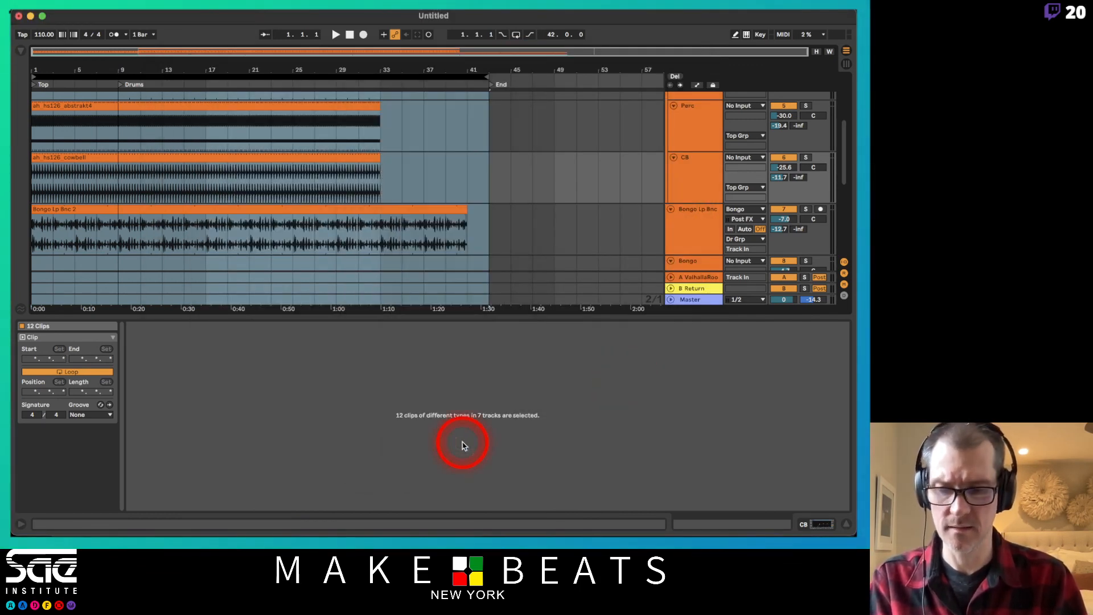
Step: Start saving the Live Set in the Ableton Teaching Projects folder, beginning its file name with 2111-A1
key("super+s")
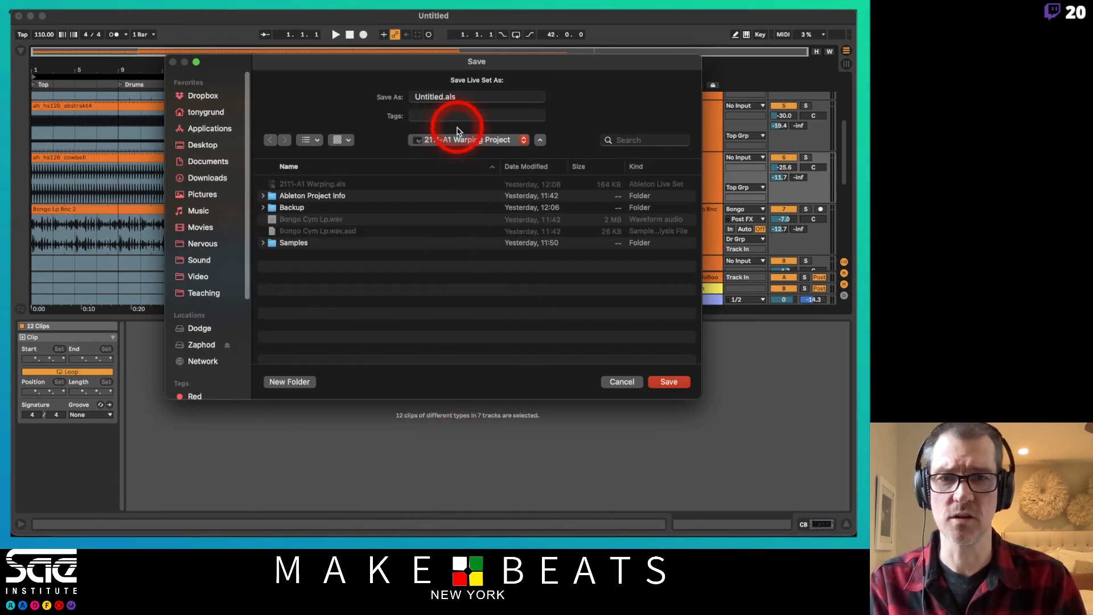
left_click(459, 141)
left_click(455, 154)
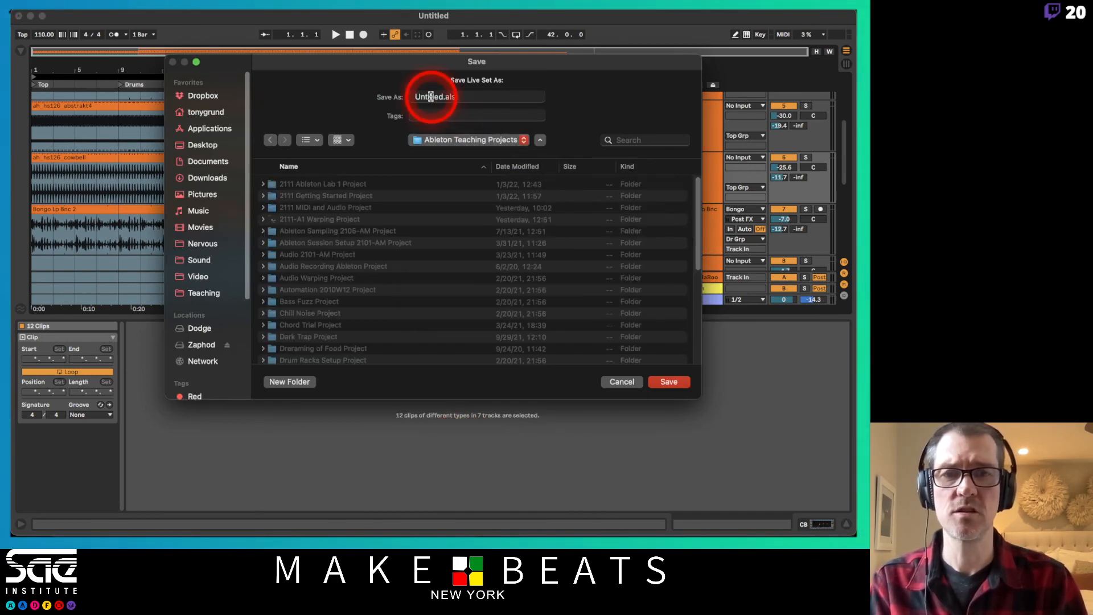
double_click(436, 97)
type("2111-A1 ")
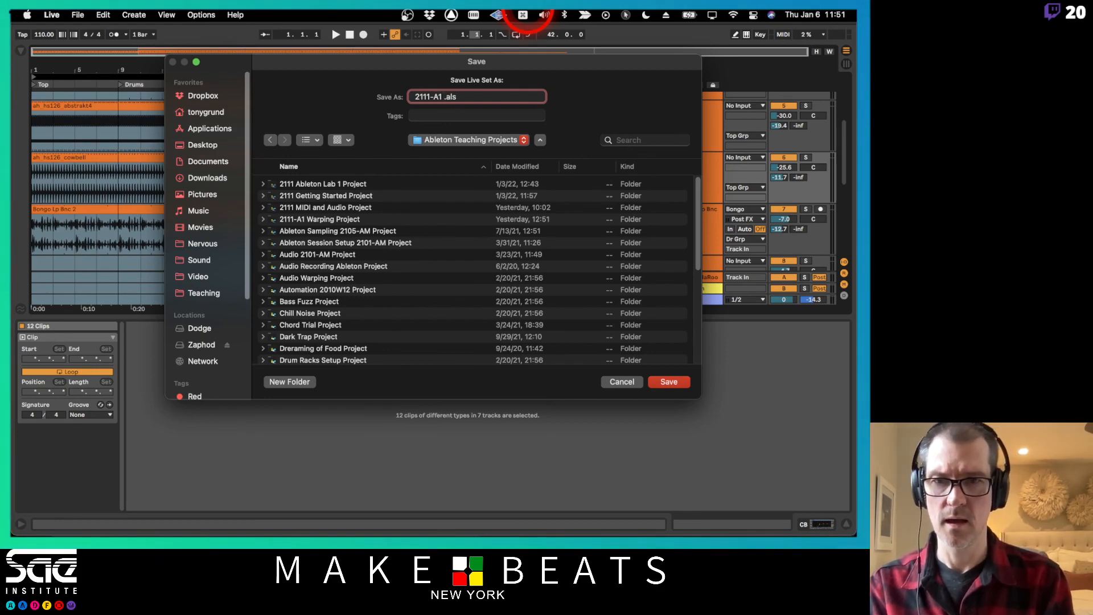
type("Ableton")
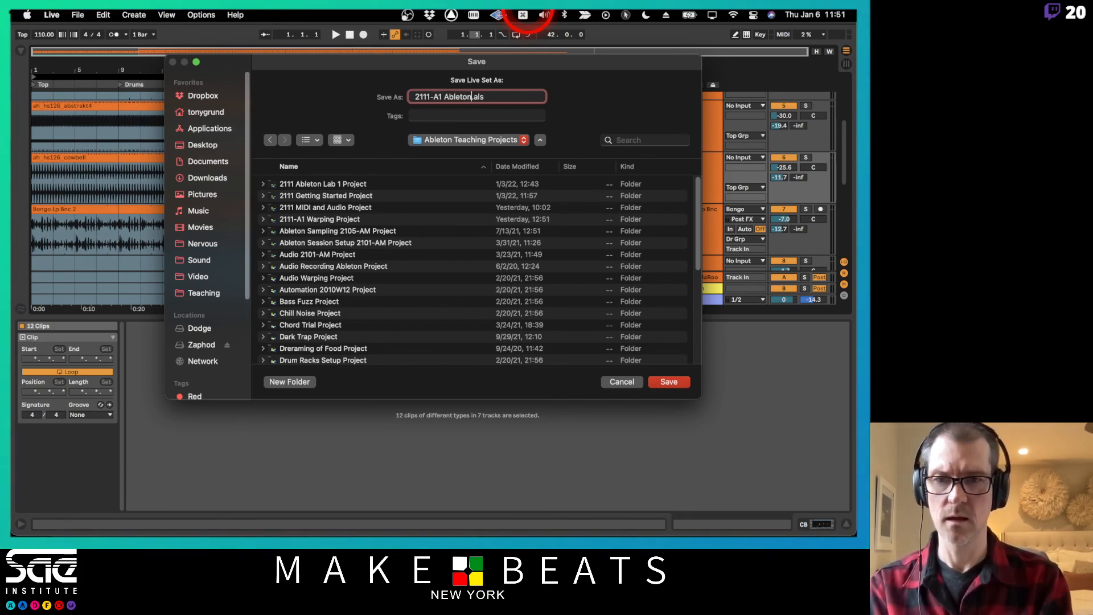
key("BackSpace")
key("BackSpace")
key("BackSpace")
key("BackSpace")
key("BackSpace")
key("BackSpace")
key("BackSpace")
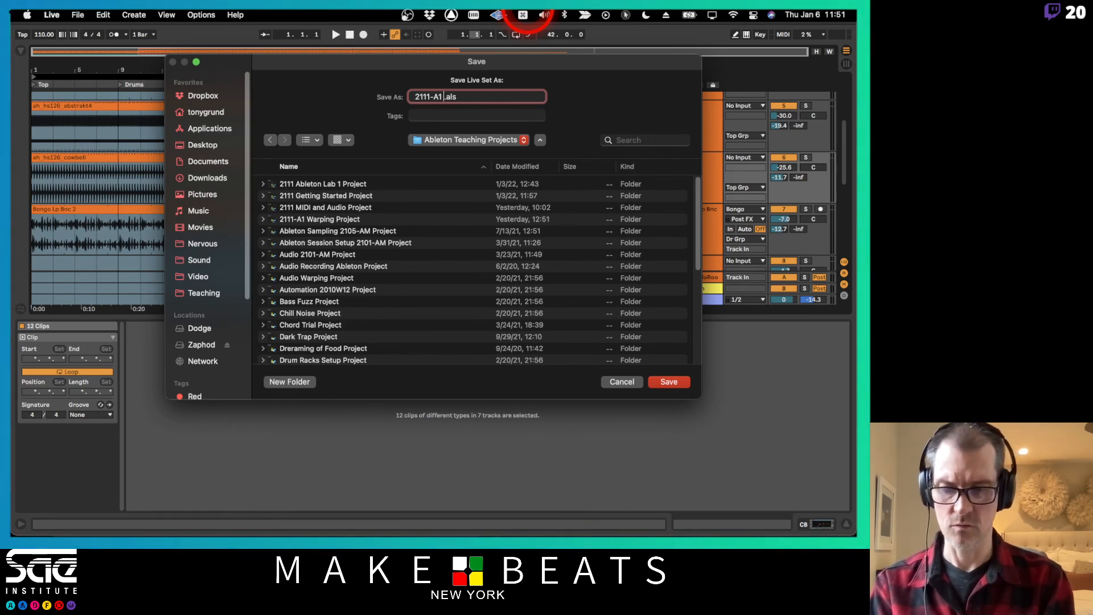
Step: Complete the file name as 2111-A1 Audio Routing Export and save the Live Set
type("Audio Ro")
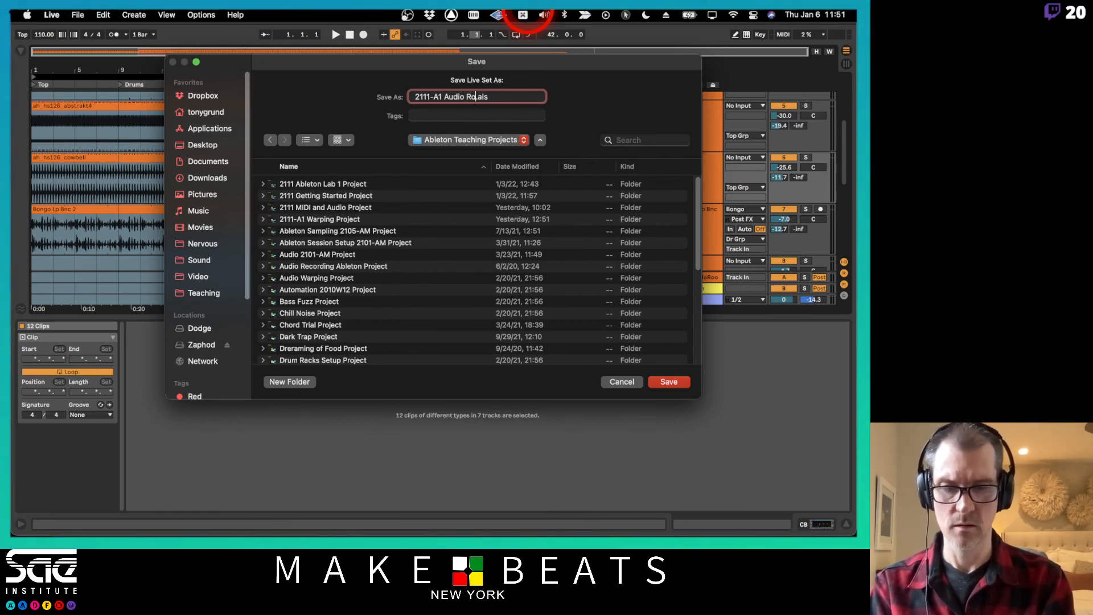
type("uting Export")
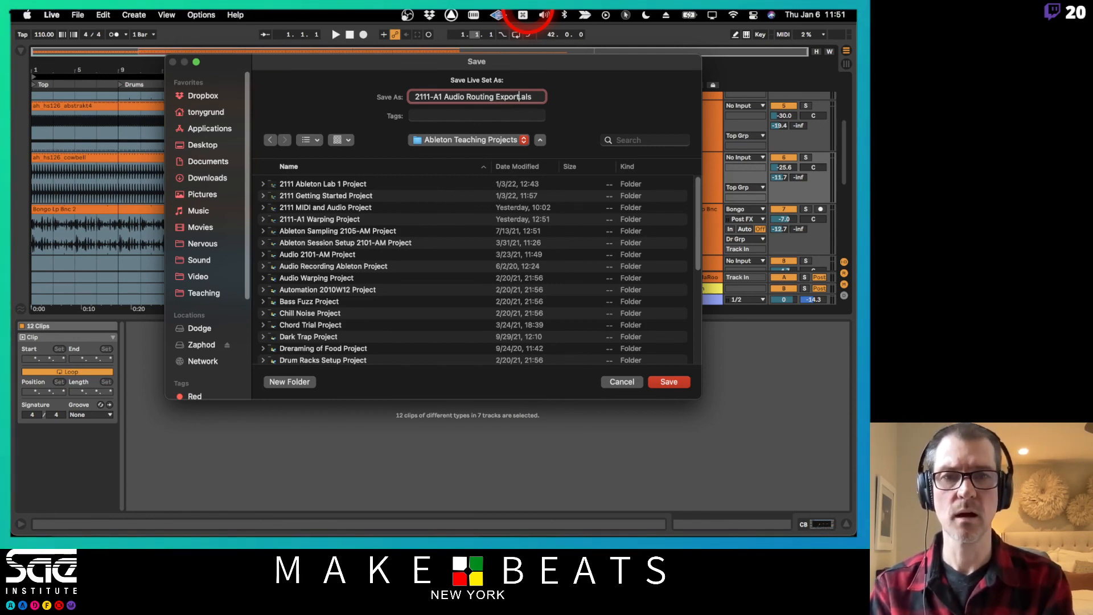
key("Return")
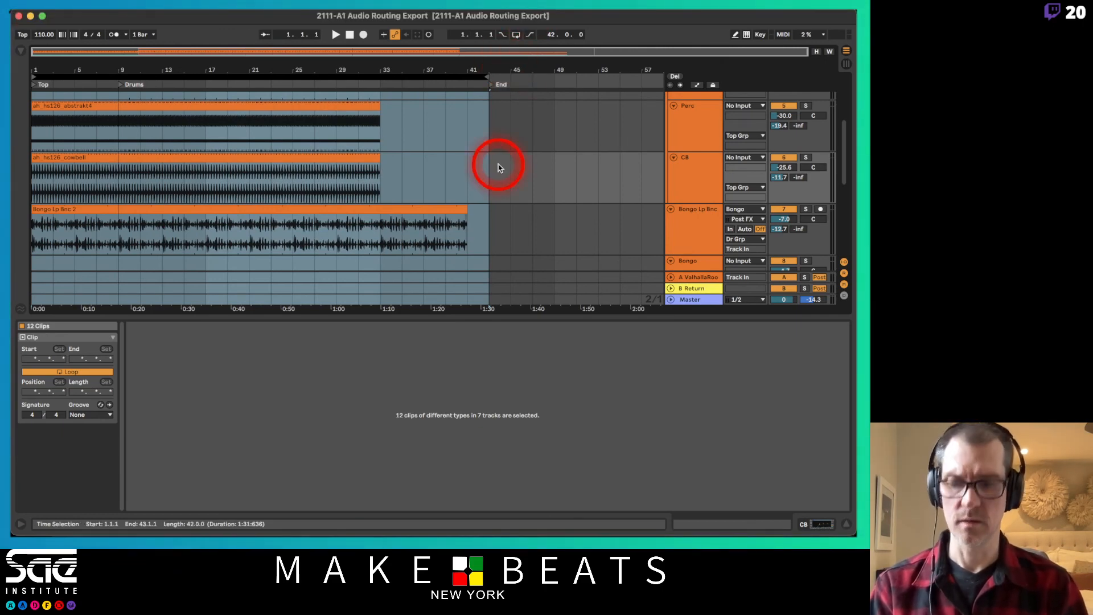
Step: Export the Master track with the existing settings as 2111-A1 Audio Routing Export.wav into the 2111-A1 Audio Routing Export Project folder
key("super+shift+r")
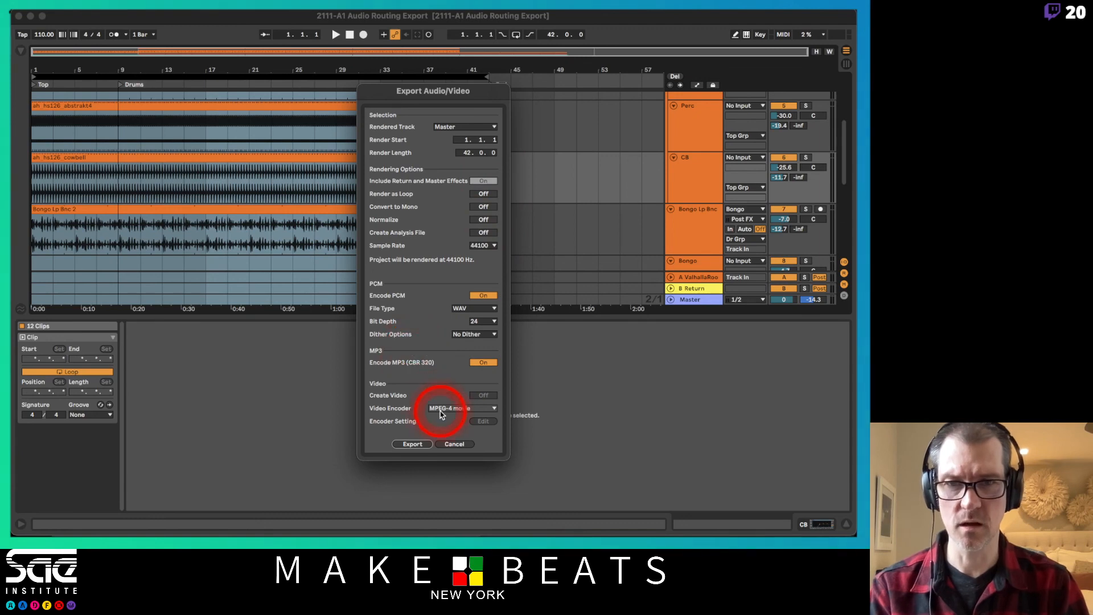
left_click(422, 444)
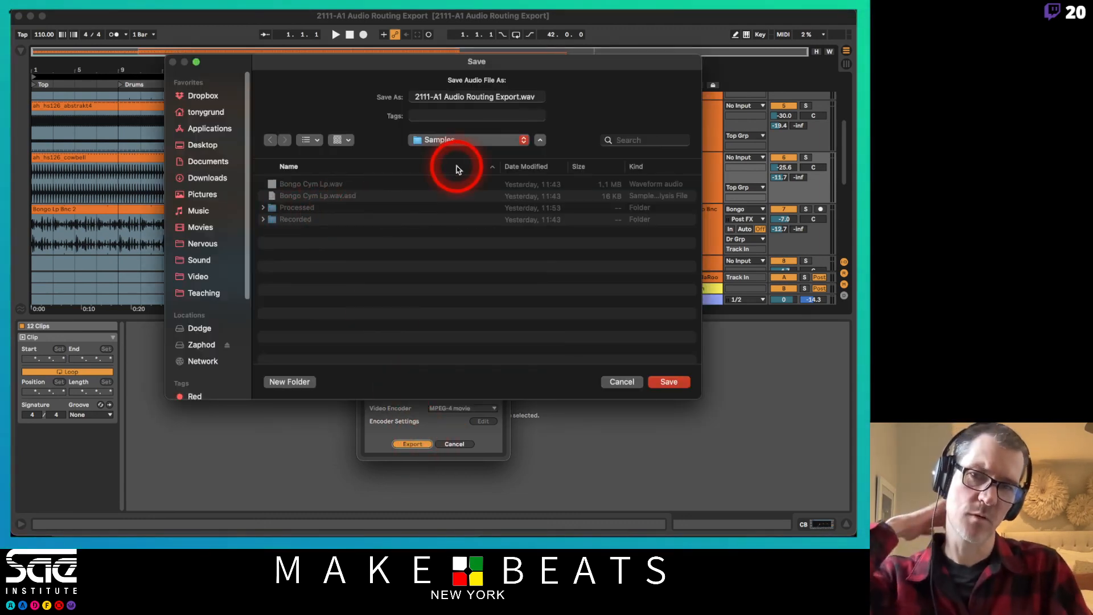
left_click(464, 140)
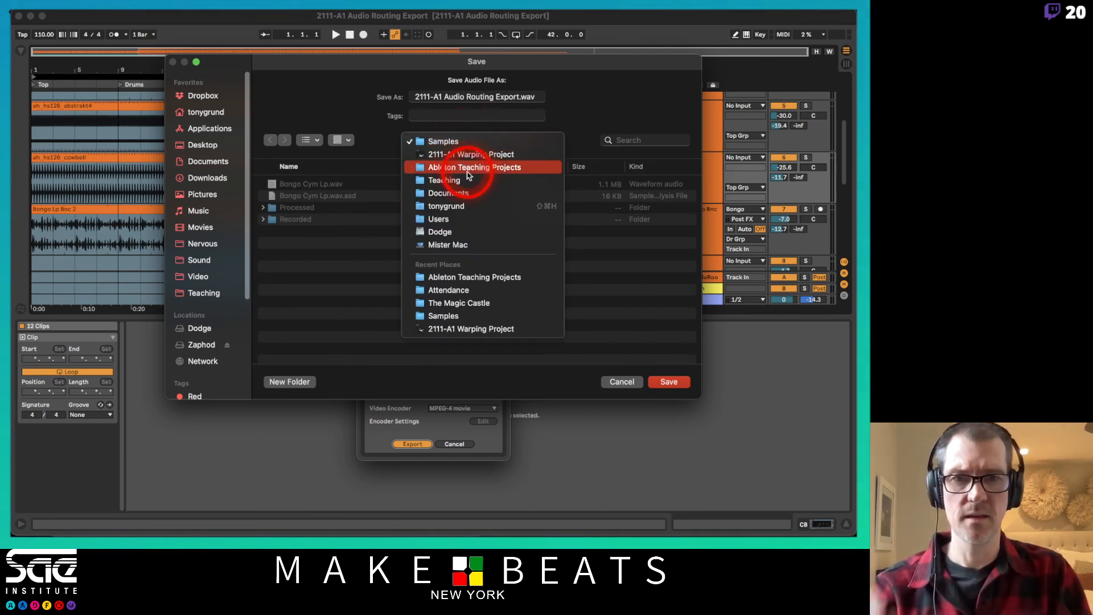
left_click(467, 169)
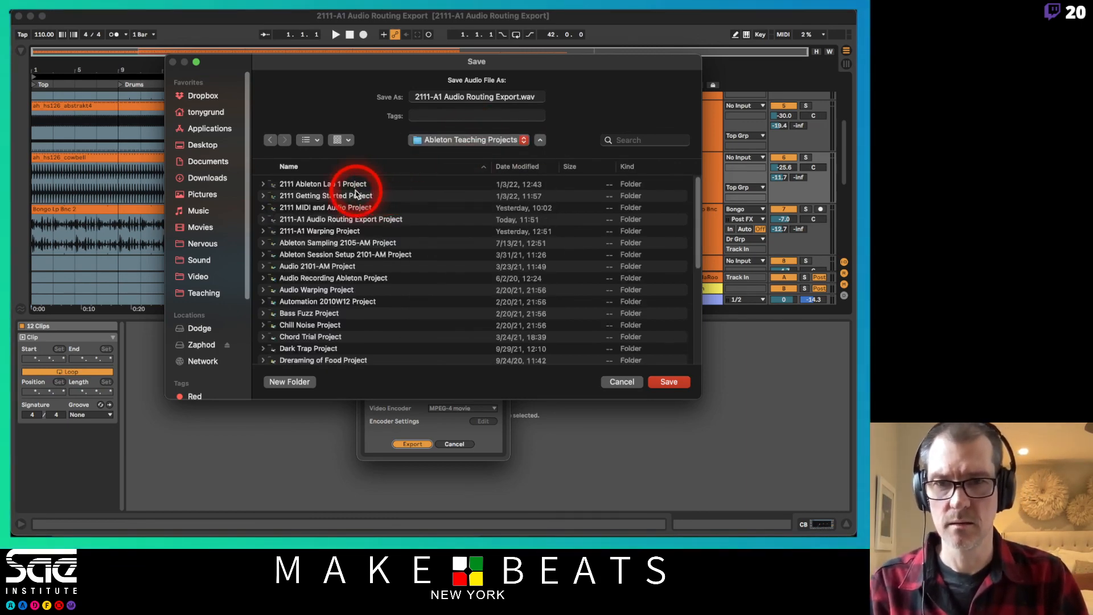
left_click(535, 167)
left_click(369, 184)
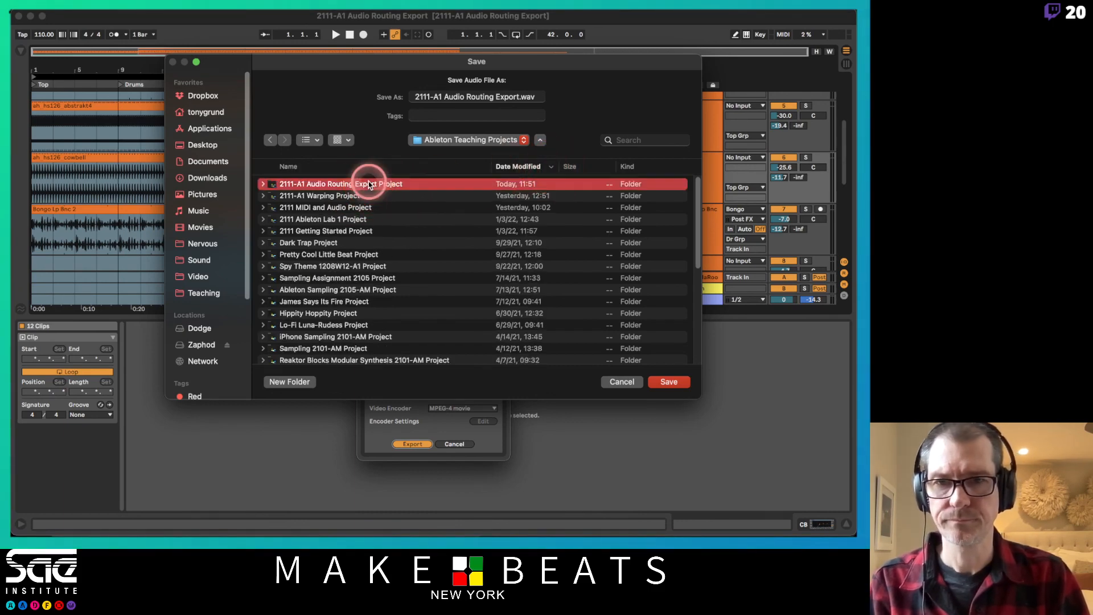
double_click(368, 184)
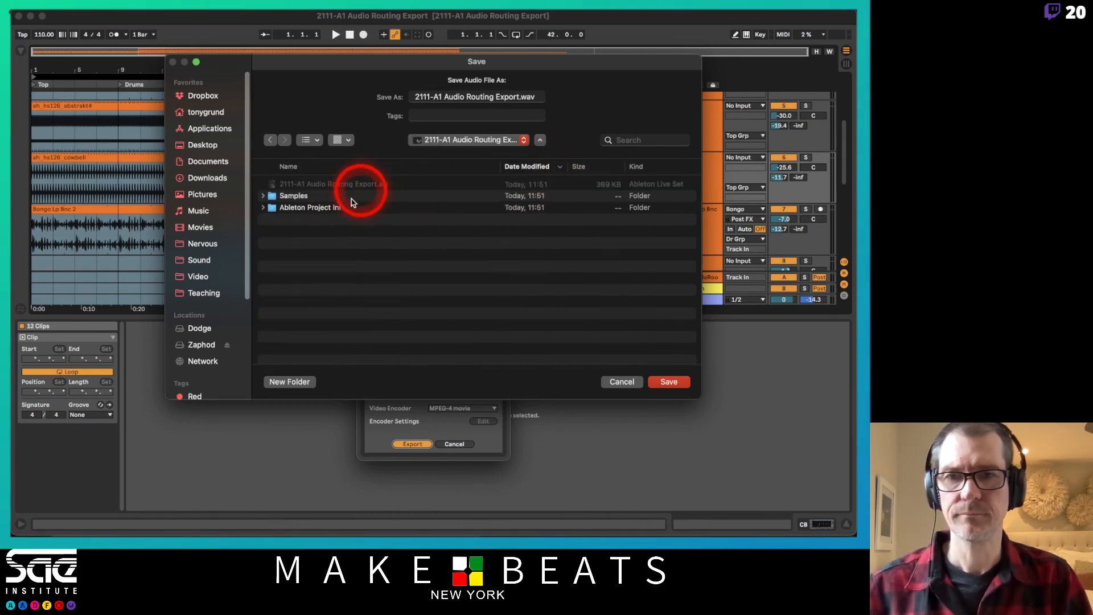
left_click(519, 97)
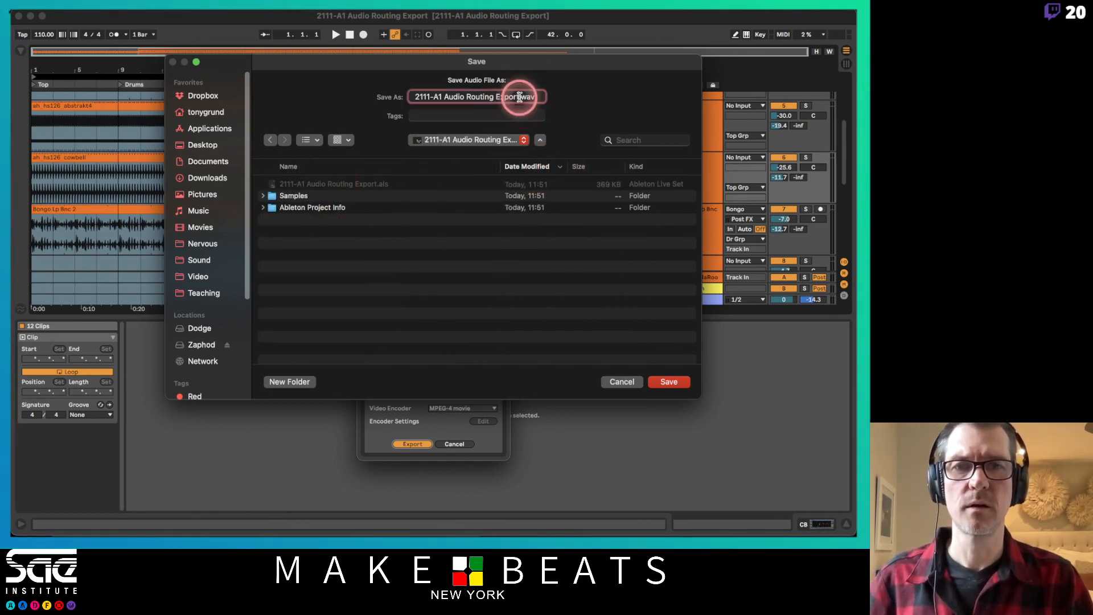
left_click(669, 382)
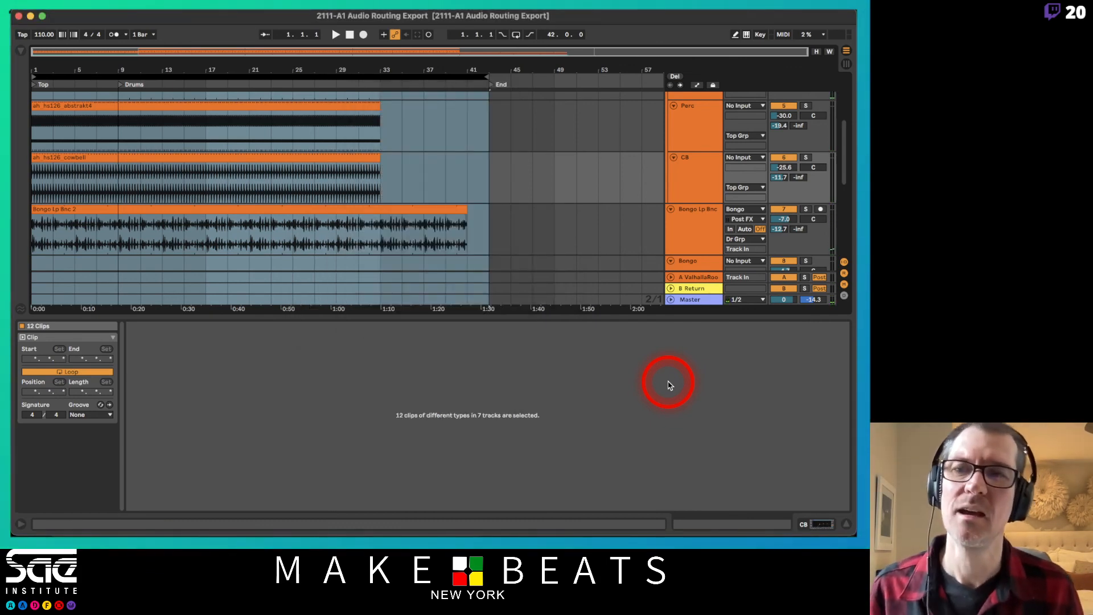
Step: Switch to Finder and open the 2111-A1 Audio Routing Export Project folder inside Ableton Teaching Projects
key("super+Tab")
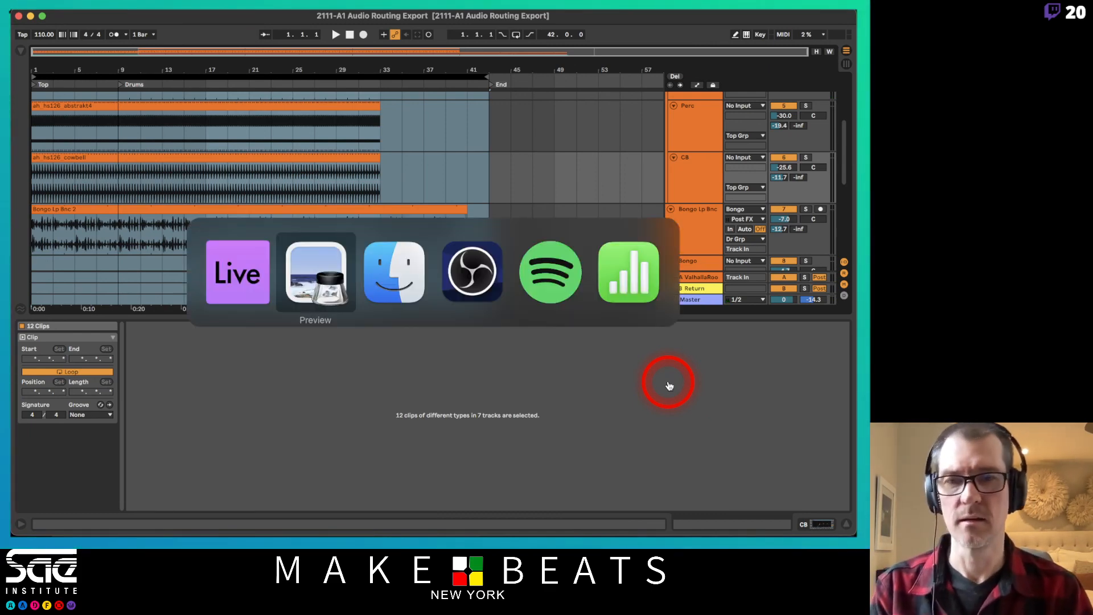
key("super+Tab")
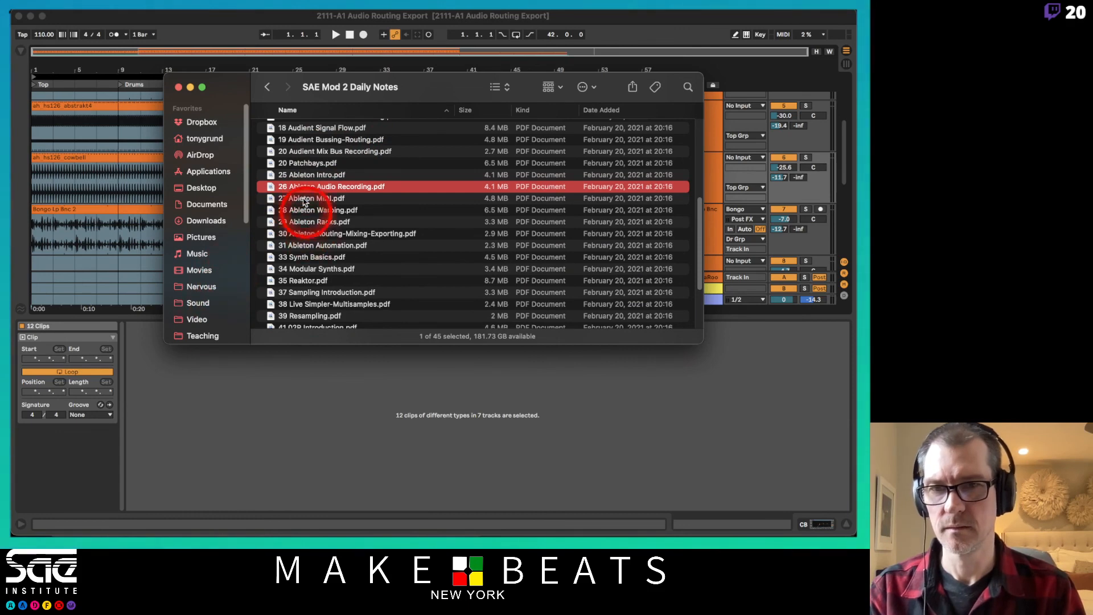
left_click(268, 89)
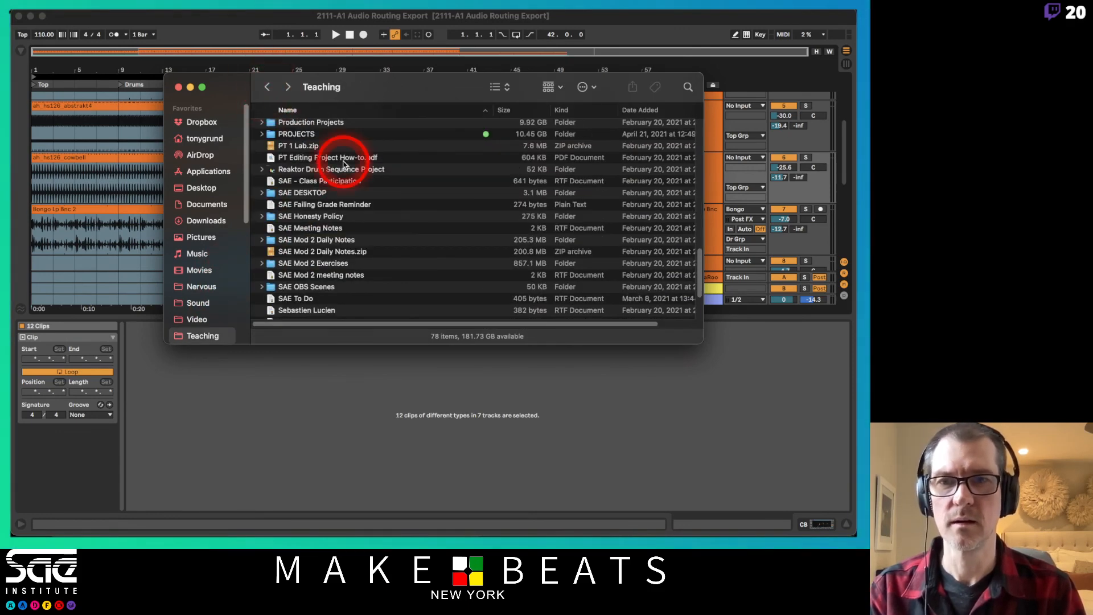
scroll(343, 165, "up", 15)
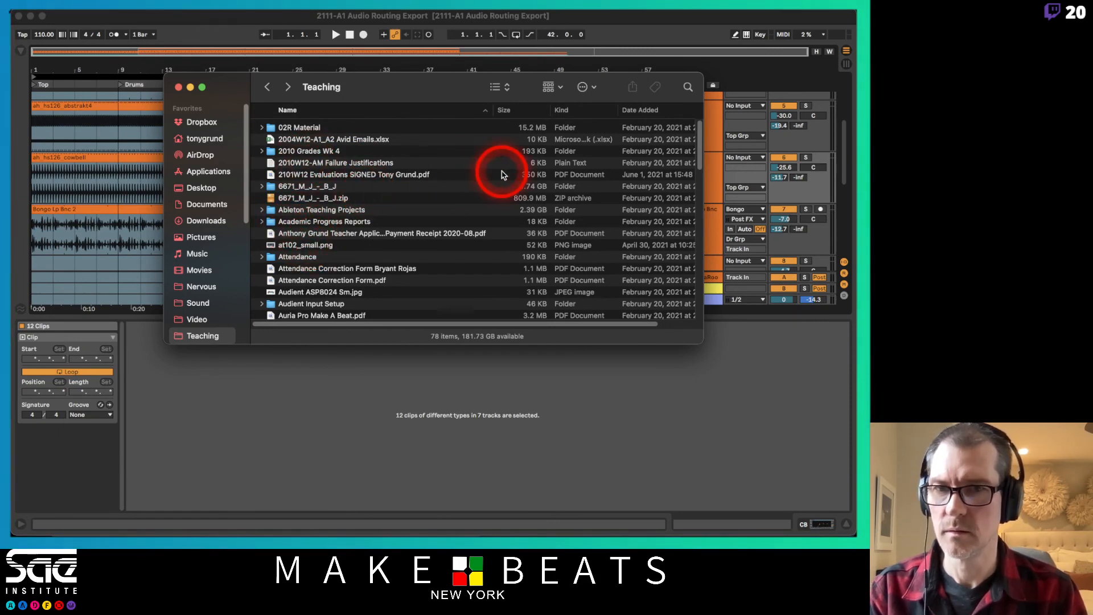
left_click(645, 114)
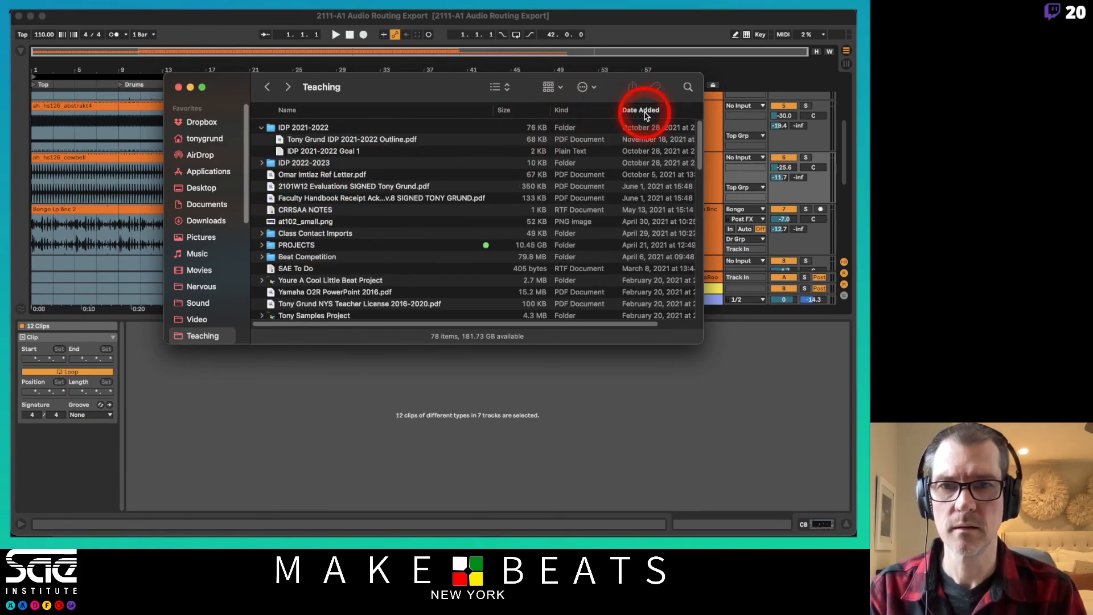
left_click(354, 114)
scroll(393, 135, "down", 2)
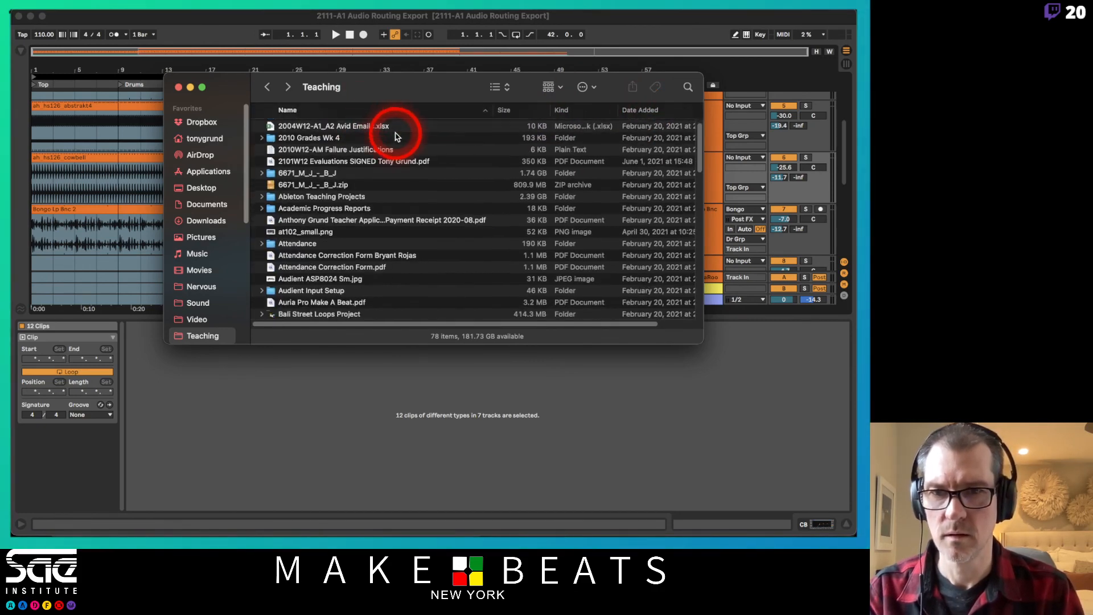
double_click(333, 188)
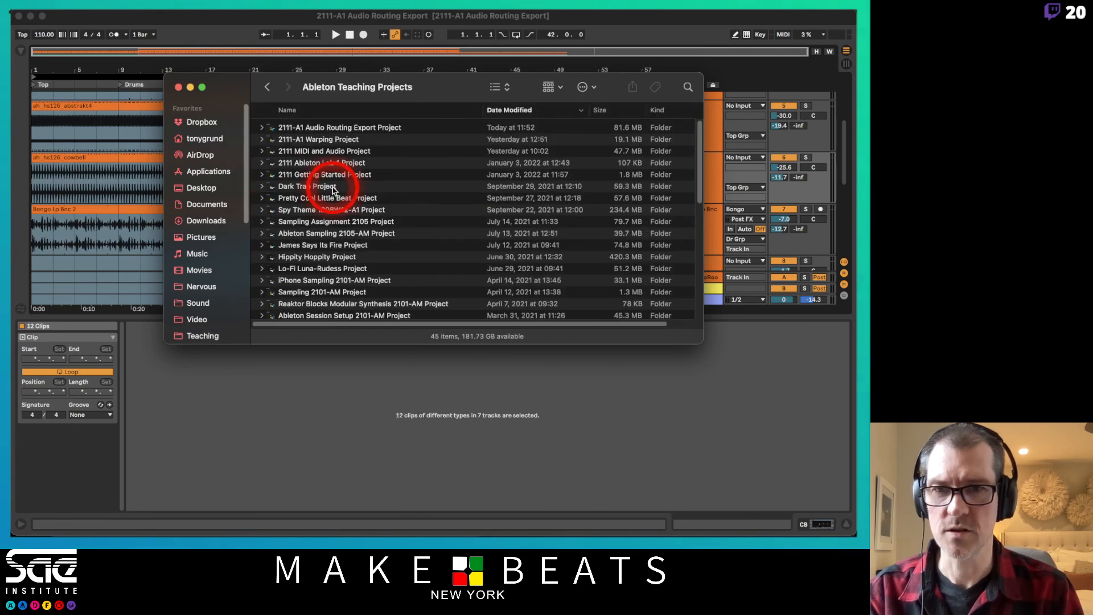
double_click(333, 126)
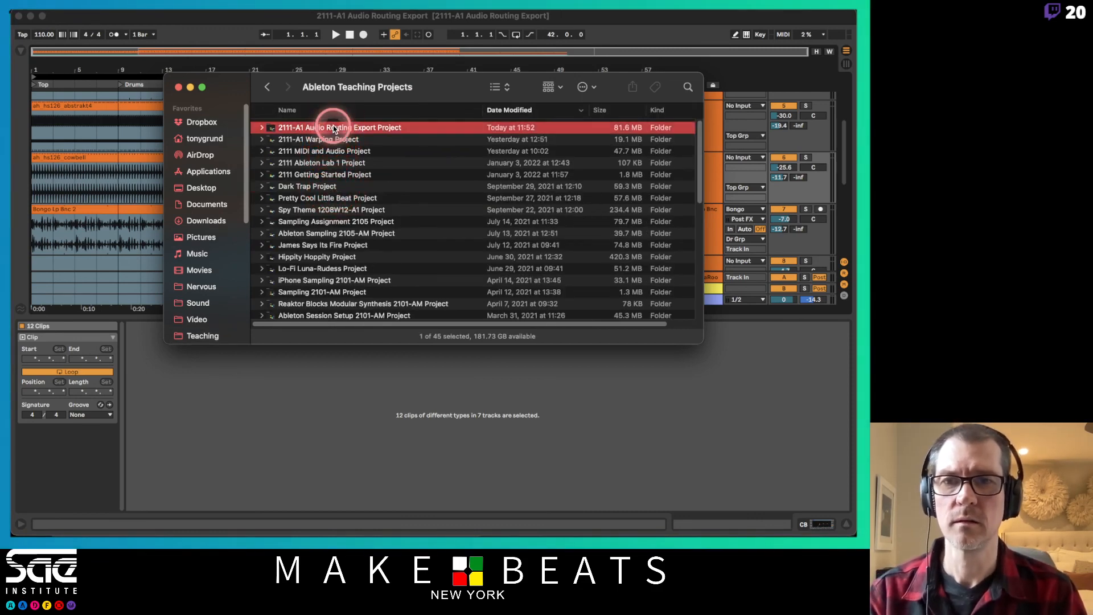
Step: Preview the exported MP3 and WAV files in the project folder to hear how they play back
left_click(299, 140)
left_click(313, 151)
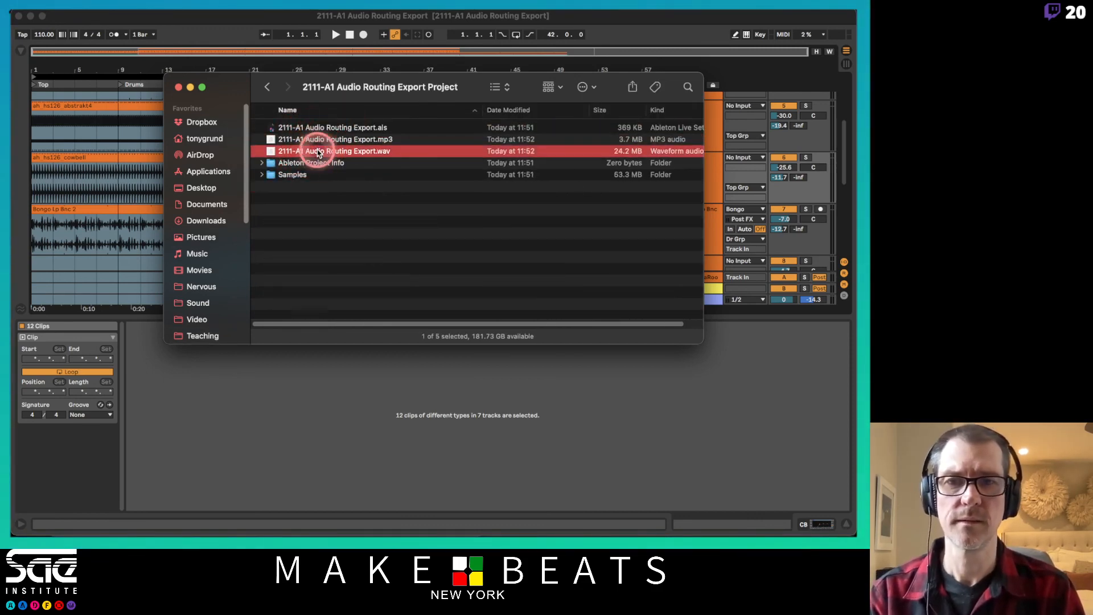
left_click(317, 141)
left_click(317, 146)
key("space")
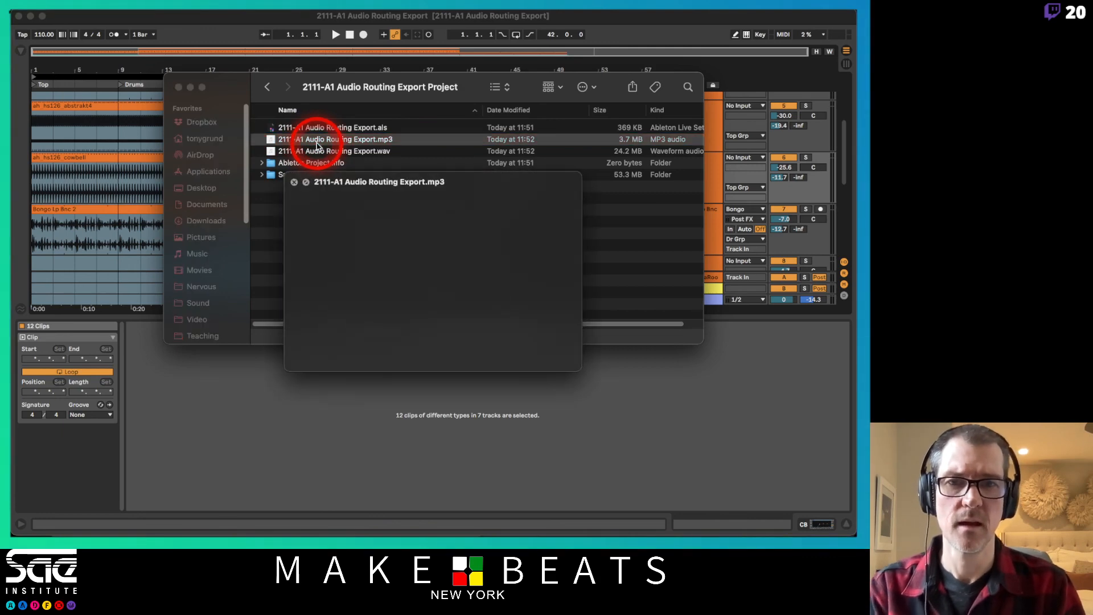
left_click(404, 357)
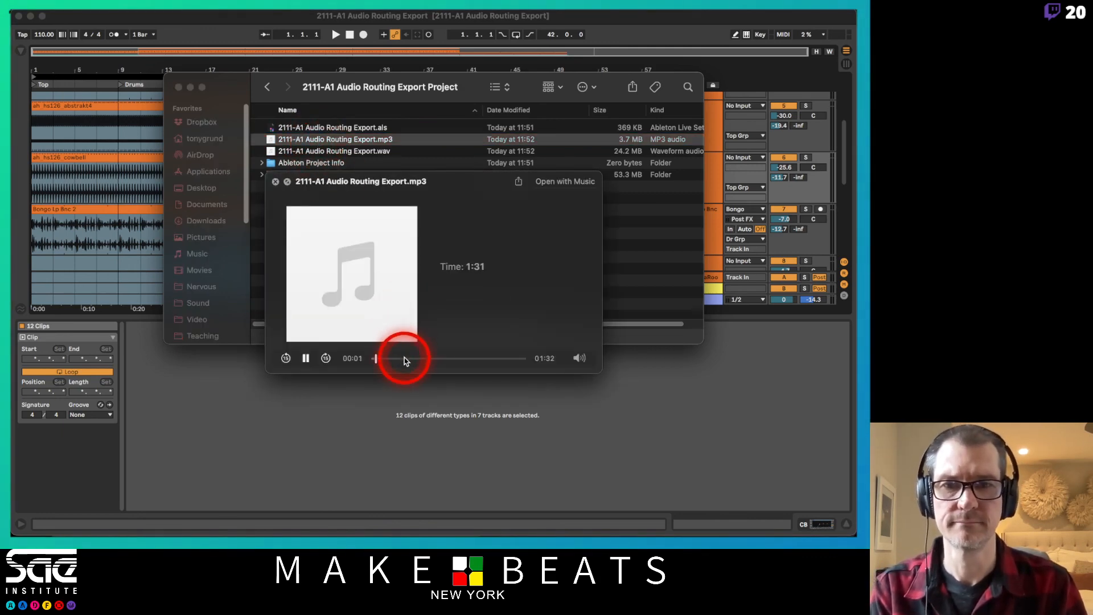
left_click(341, 150)
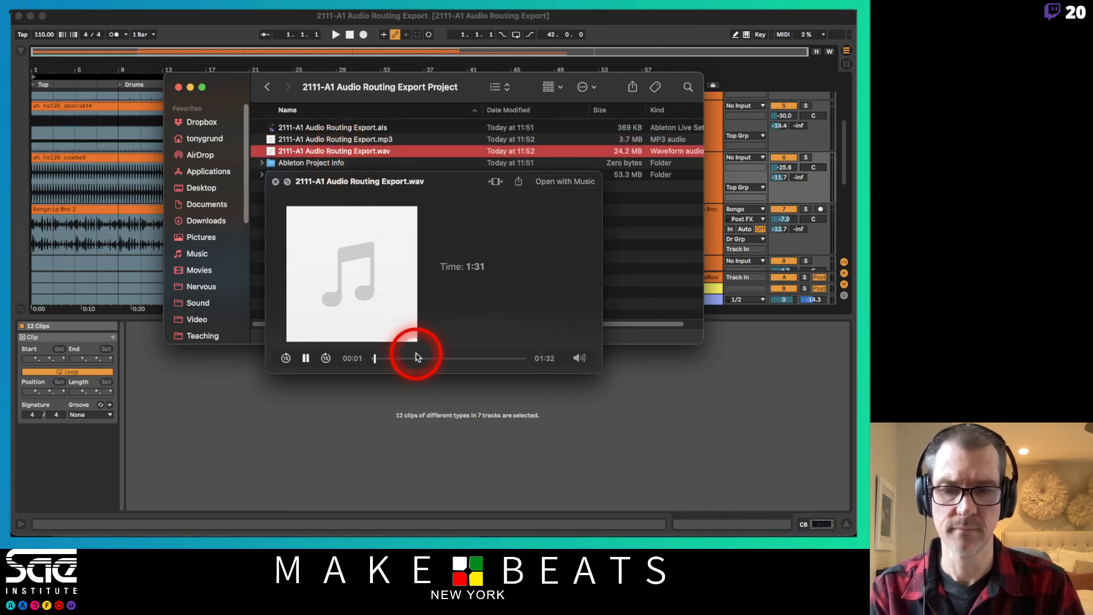
Step: Switch to OBS, return to Finder and close the preview of the exported WAV file
key("super+Tab")
key("super+Tab")
key("super+Tab")
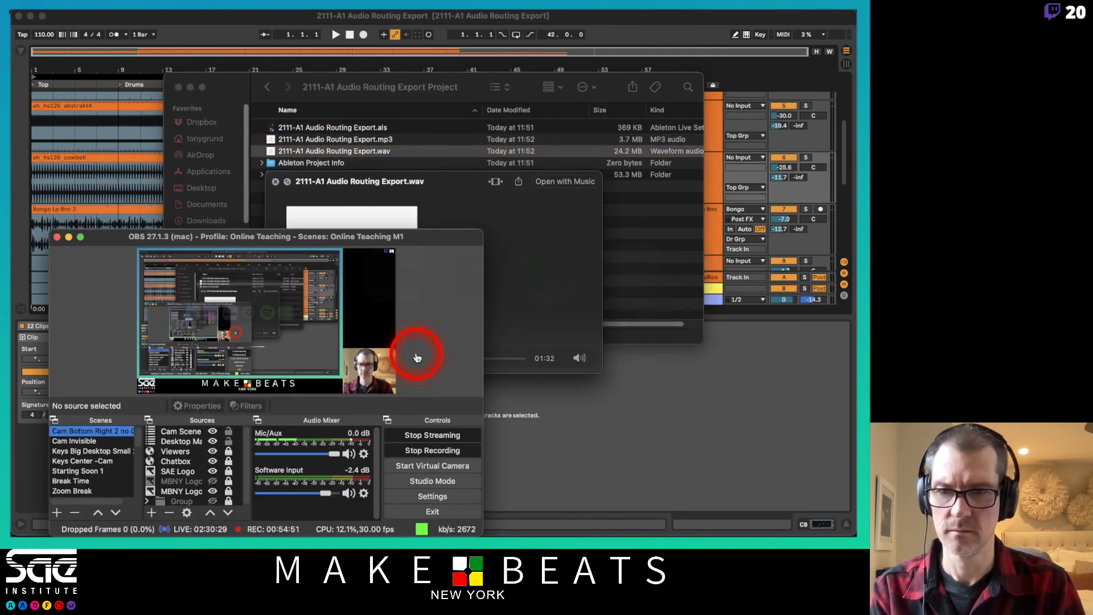
key("super+Tab")
key("space")
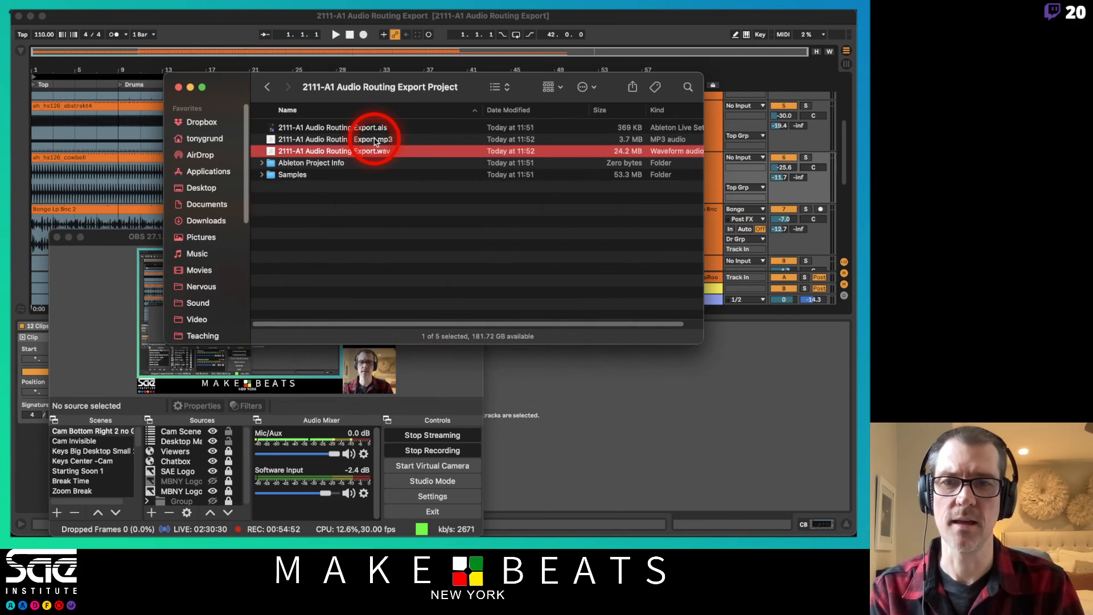
Step: Select the project's Samples folder in Finder and bring OBS to the front
left_click(332, 175)
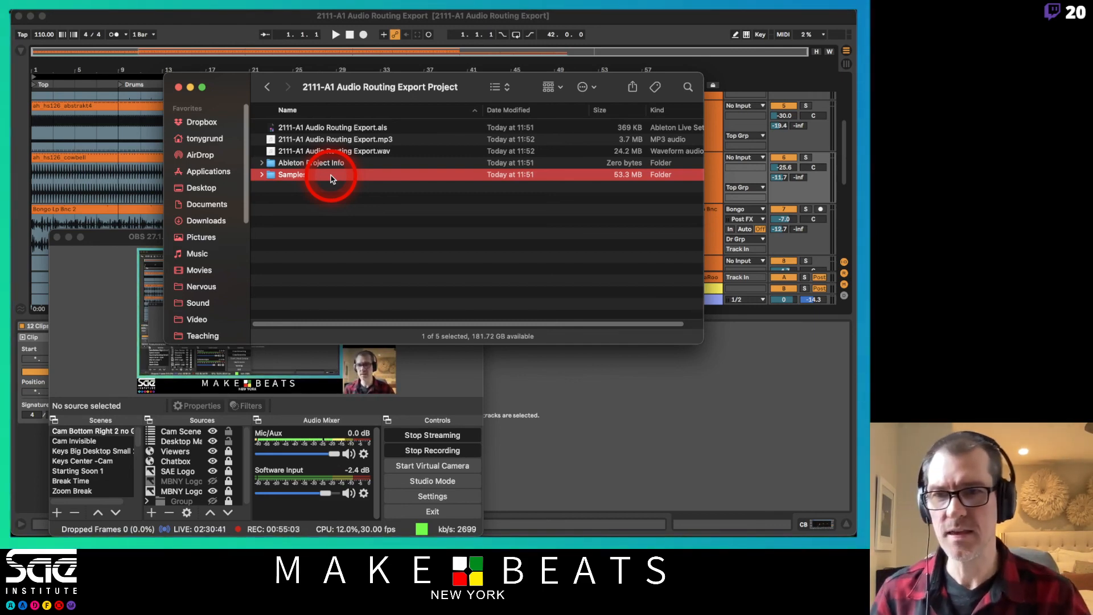
left_click(88, 272)
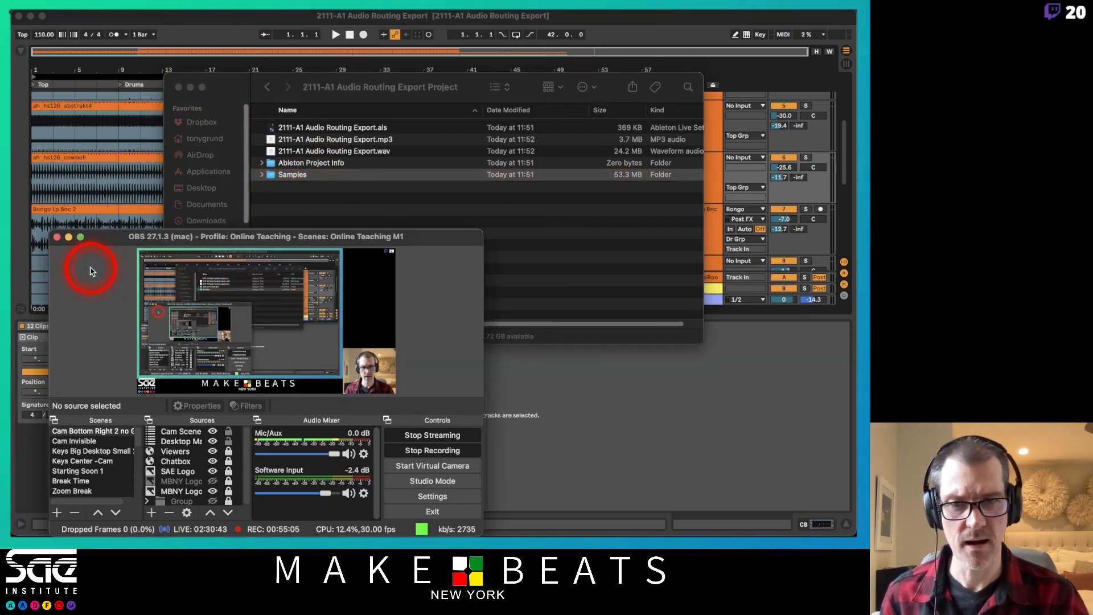